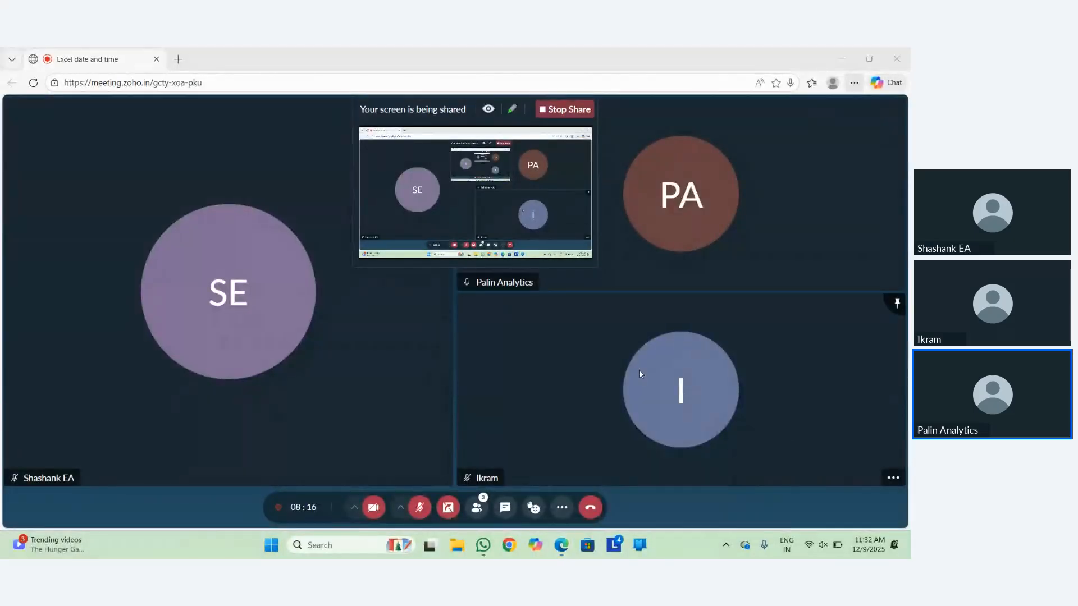
# Launch Excel and create a blank workbook.
pyautogui.press('super+r')
pyautogui.press('Return')
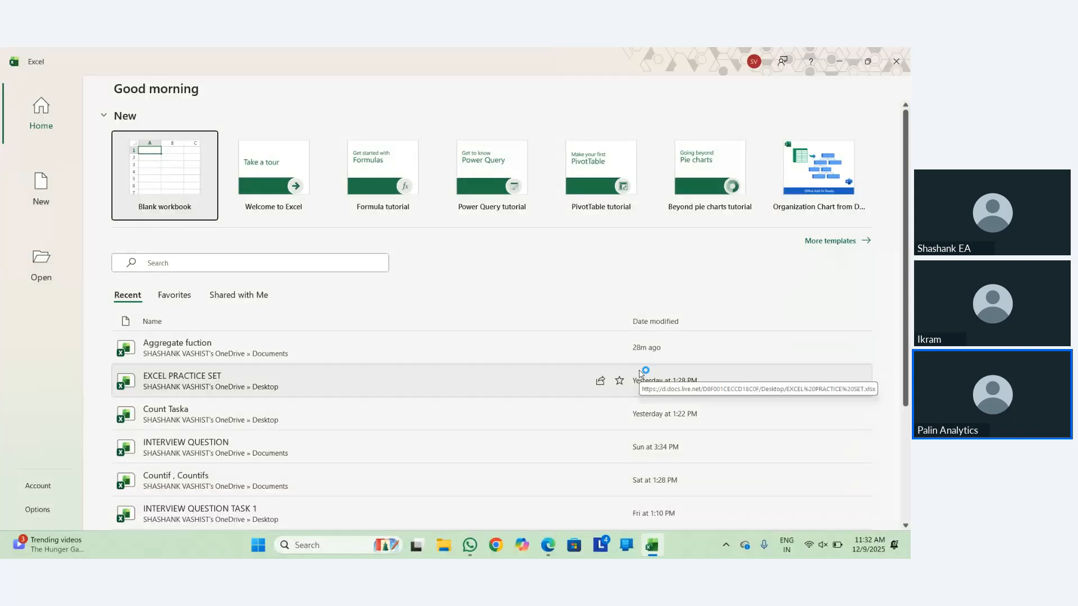
pyautogui.click(638, 370)
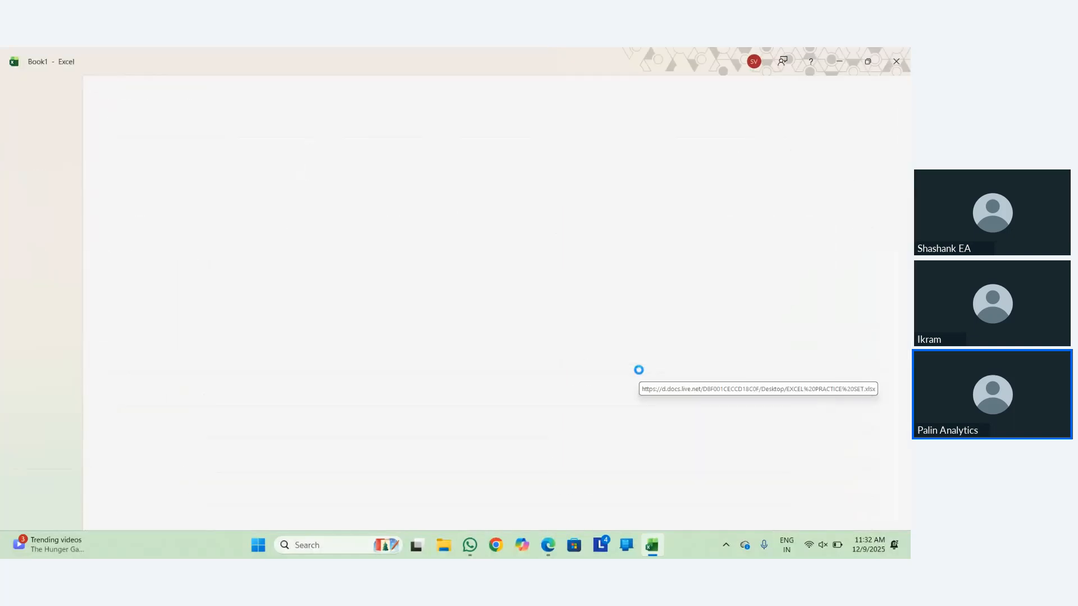
pyautogui.press('Right')
pyautogui.press('Right')
pyautogui.press('Down')
pyautogui.press('Down')
pyautogui.press('Down')
pyautogui.press('Down')
pyautogui.press('Down')
pyautogui.press('Down')
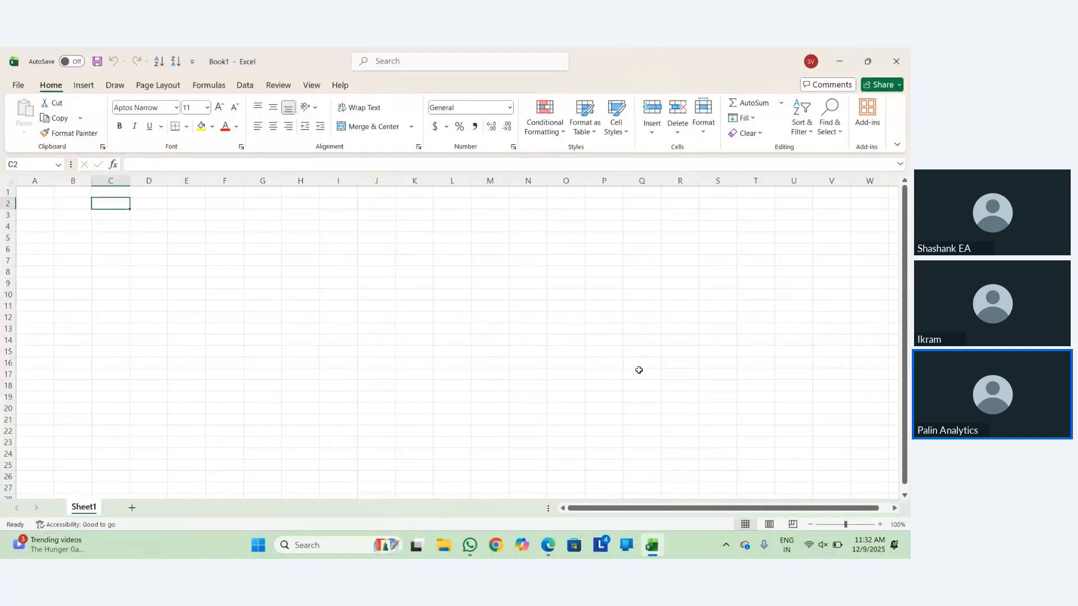
pyautogui.press('Right')
pyautogui.press('Down')
pyautogui.press('Left')
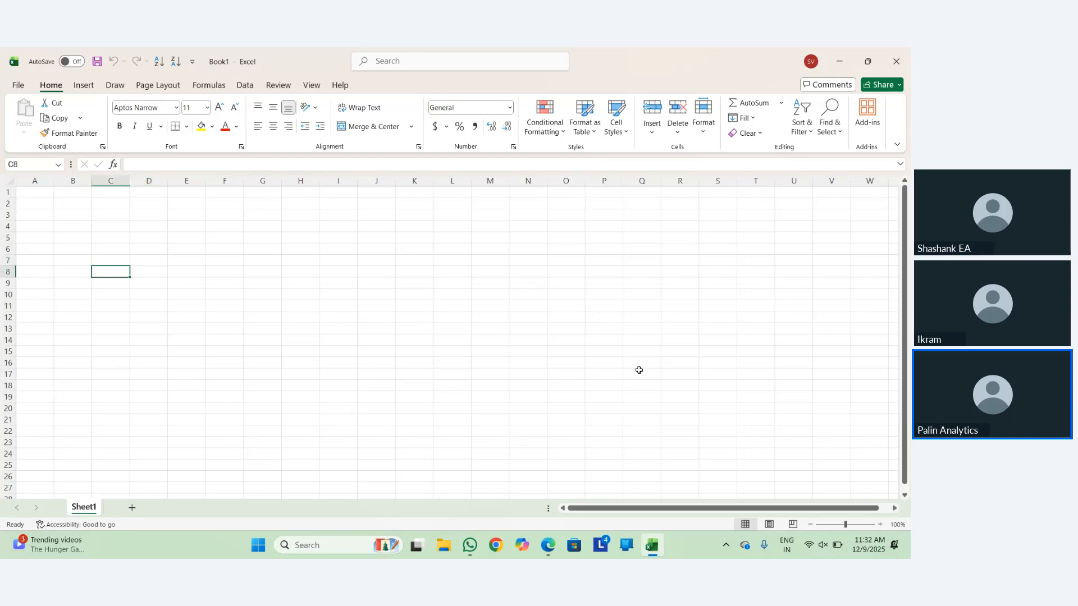
pyautogui.press('Up')
pyautogui.press('Right')
pyautogui.press('Left')
pyautogui.press('Up')
pyautogui.press('Up')
pyautogui.press('Up')
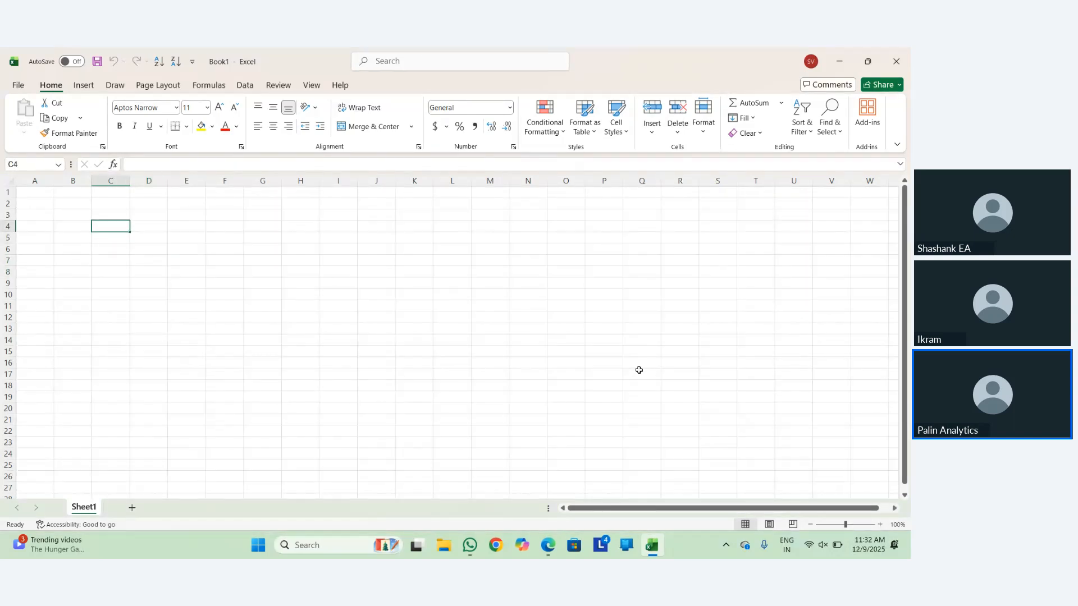
pyautogui.press('Up')
pyautogui.write('Date')
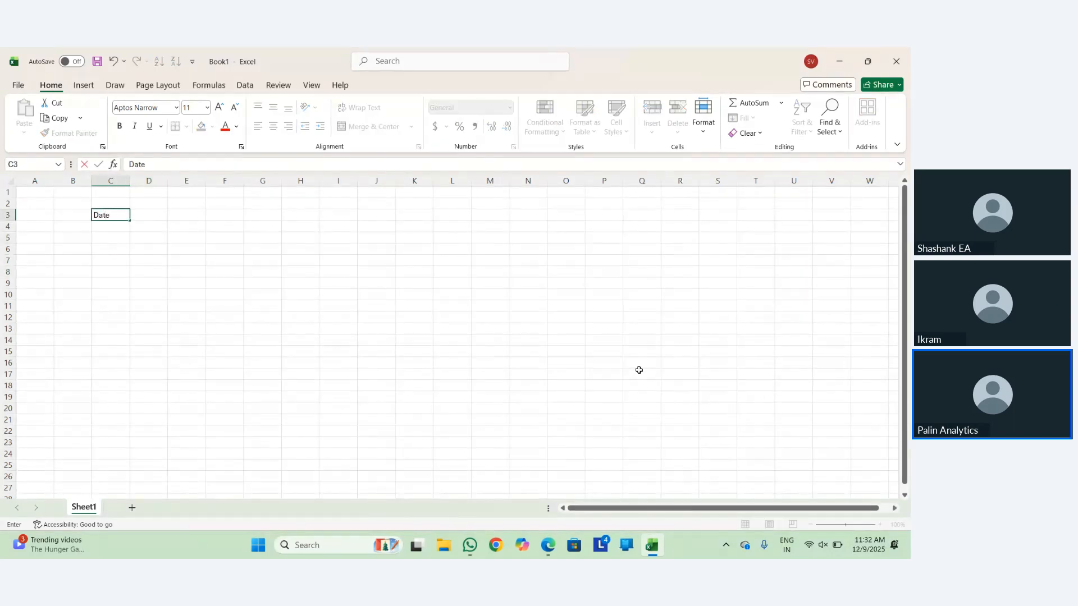
pyautogui.write(' An')
pyautogui.press('BackSpace')
pyautogui.press('BackSpace')
pyautogui.press('BackSpace')
pyautogui.press('BackSpace')
# Rename the sheet Sheet1 as "Date and Time".
pyautogui.doubleClick(90, 509)
pyautogui.press('BackSpace')
pyautogui.write('Date an d')
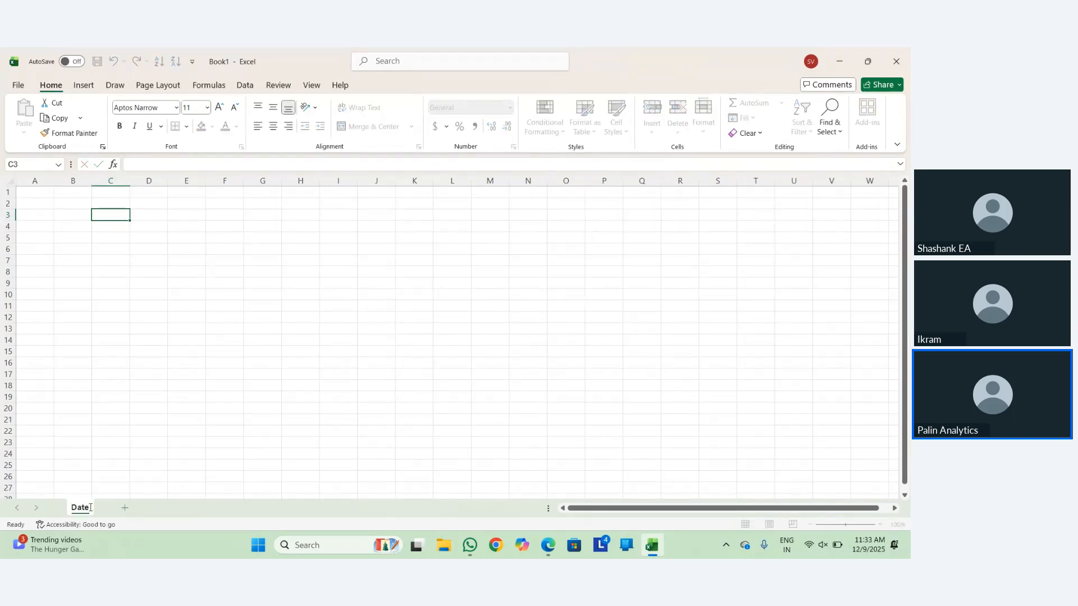
pyautogui.press('BackSpace')
pyautogui.press('BackSpace')
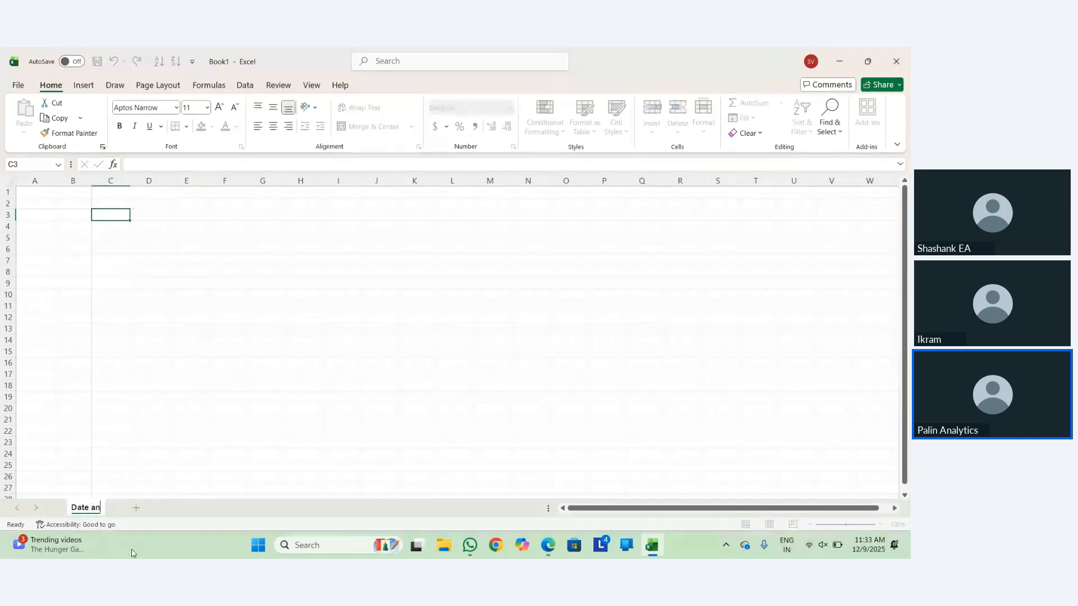
pyautogui.write('d')
pyautogui.press('Return')
pyautogui.write('TIme')
pyautogui.press('BackSpace')
pyautogui.press('BackSpace')
pyautogui.press('BackSpace')
pyautogui.press('BackSpace')
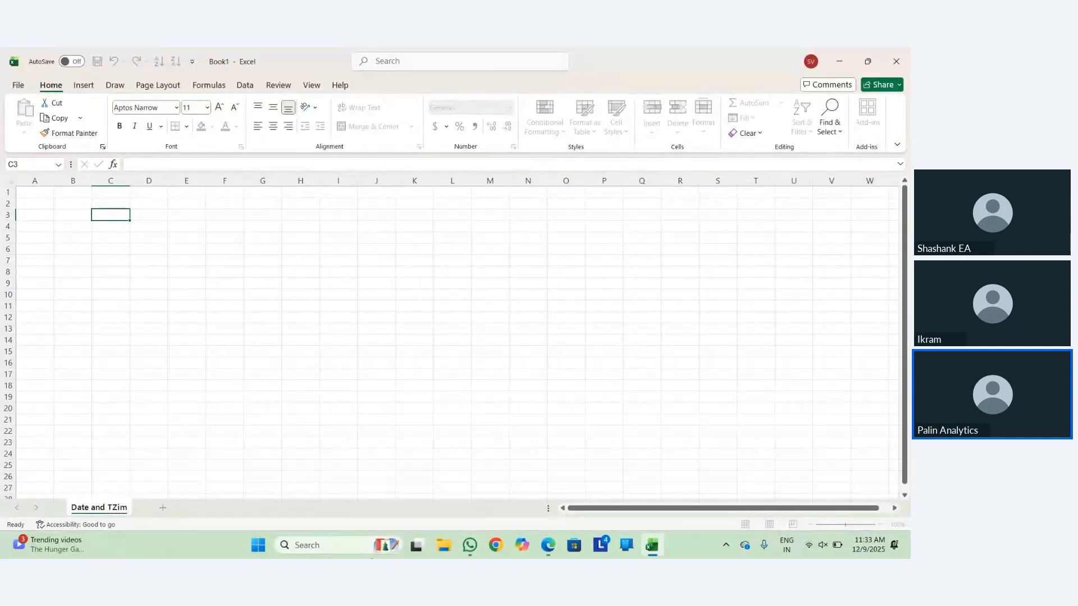
pyautogui.write('ime')
pyautogui.press('Return')
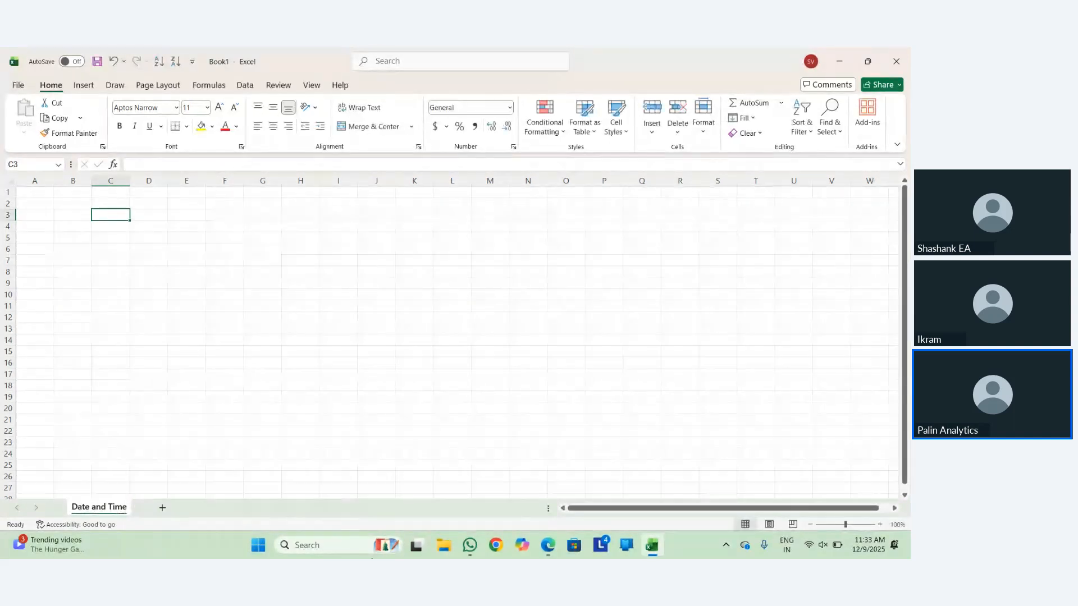
# Open the full number format settings for cell C6 and view the Date category.
pyautogui.press('Right')
pyautogui.press('Down')
pyautogui.press('Left')
pyautogui.press('Down')
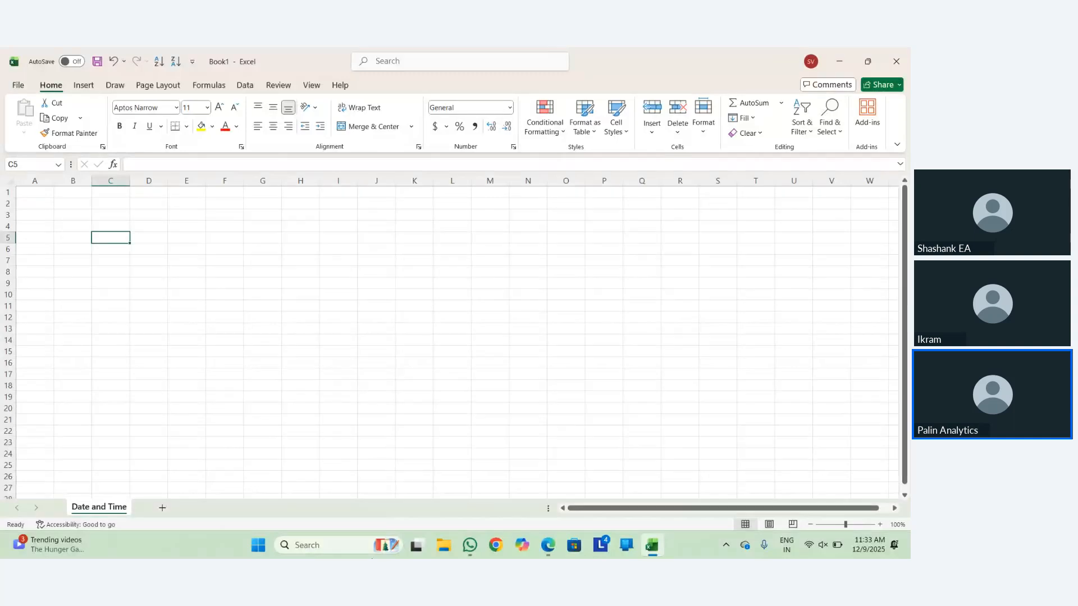
pyautogui.press('Down')
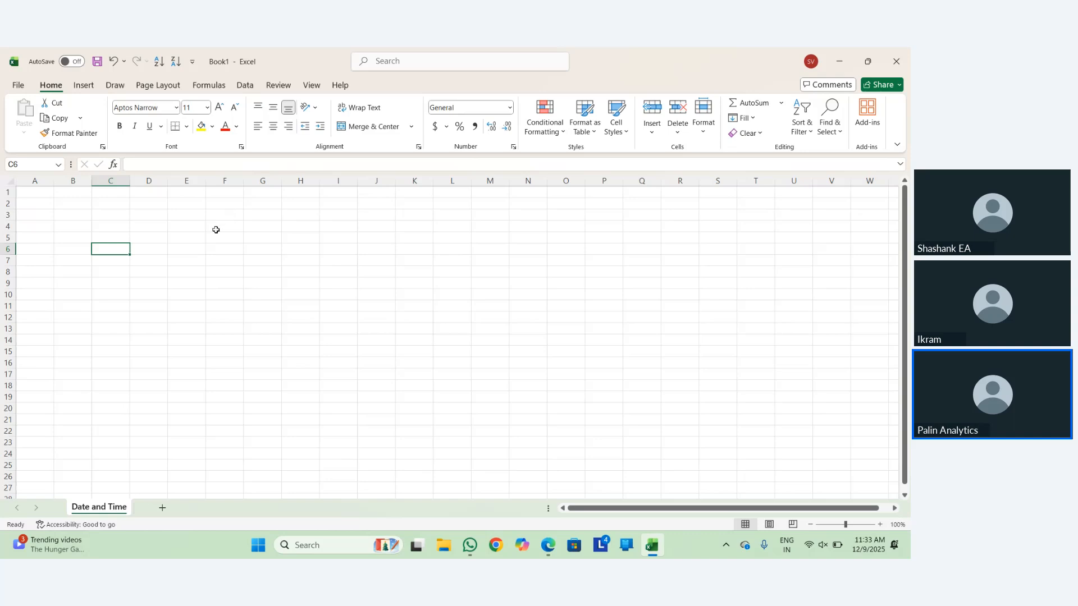
pyautogui.scroll(2, 216, 230)
pyautogui.scroll(1, 216, 230)
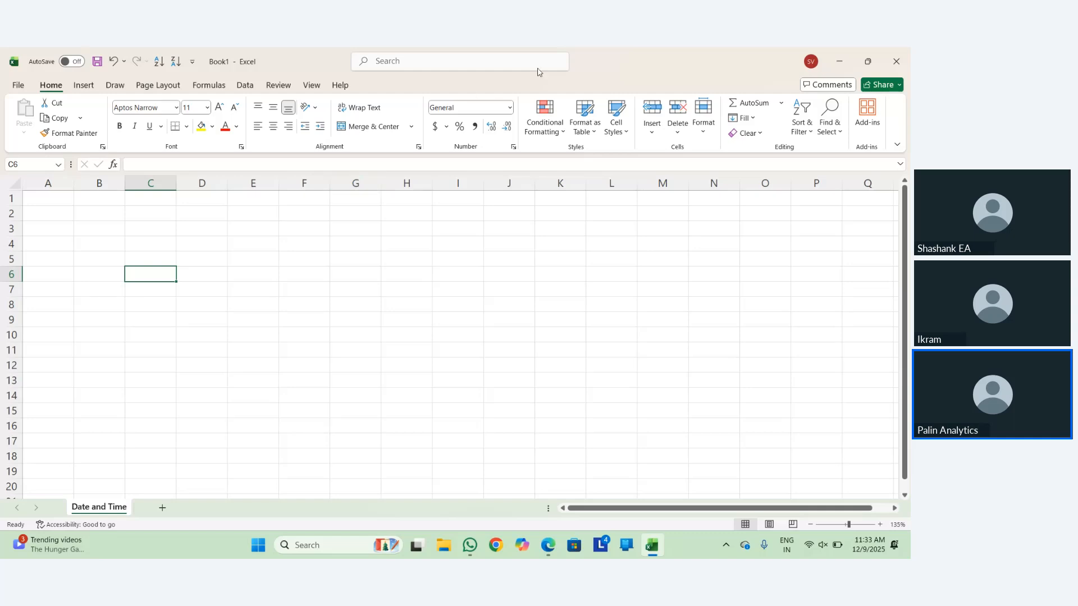
pyautogui.click(510, 111)
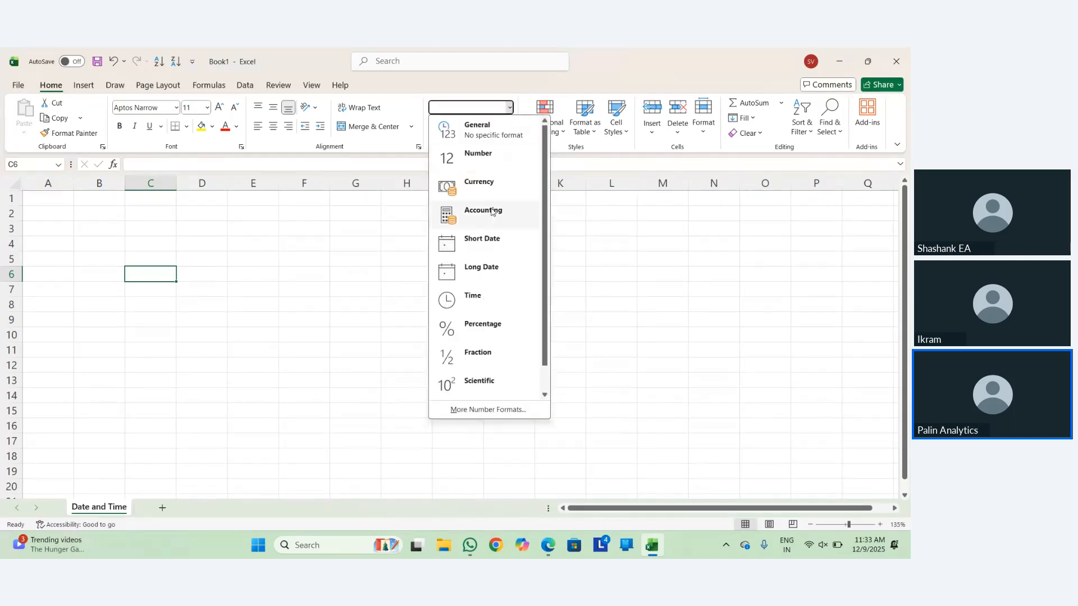
pyautogui.click(488, 410)
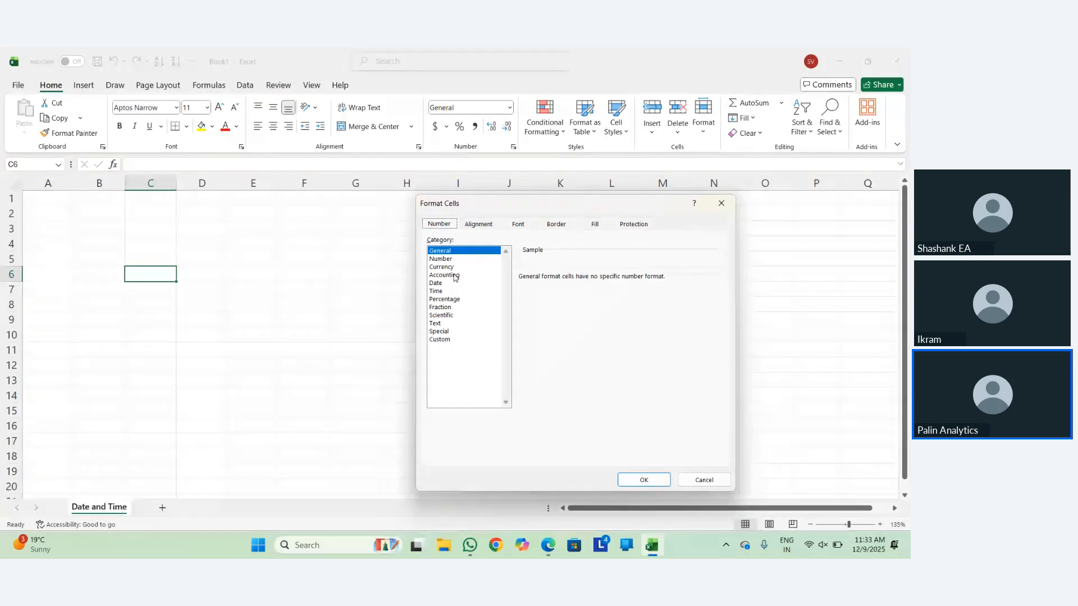
pyautogui.click(459, 284)
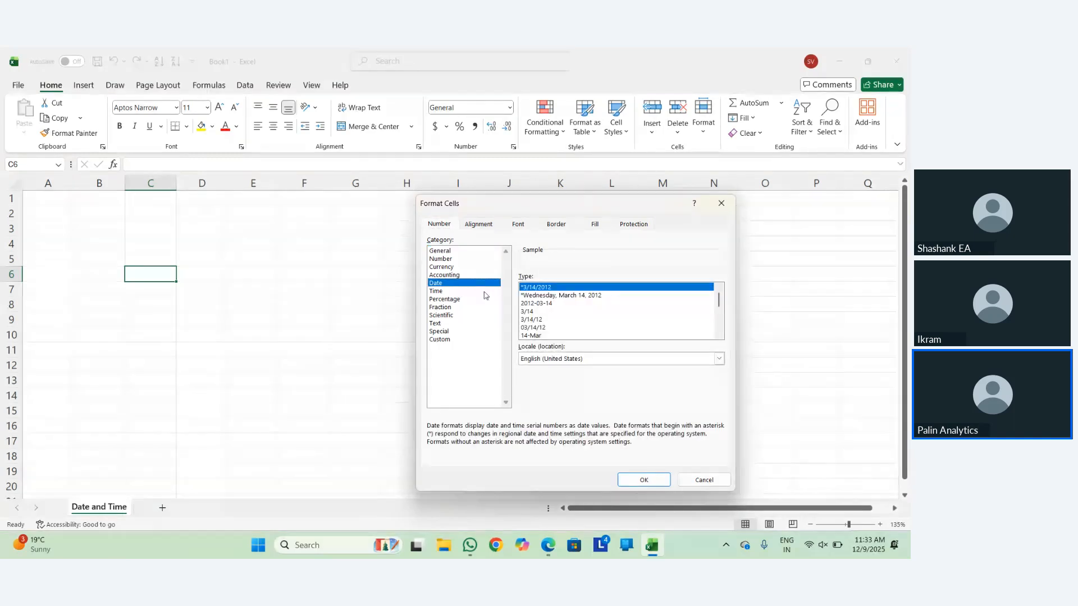
# Compare the date formats of the English (United States) and English (United Kingdom) locales, and close the settings without applying them.
pyautogui.click(599, 359)
pyautogui.click(599, 362)
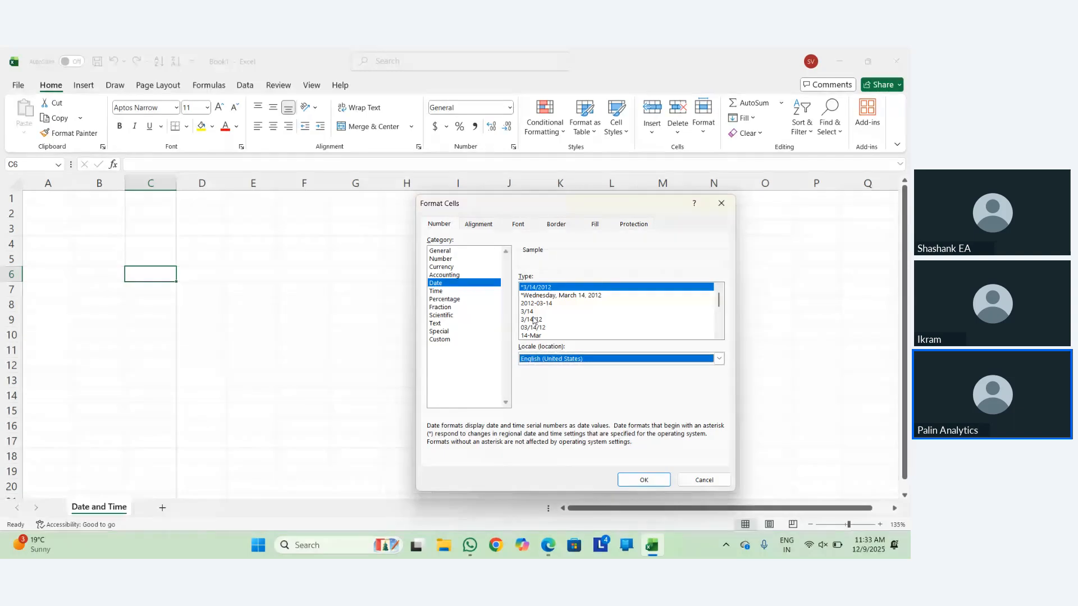
pyautogui.click(628, 363)
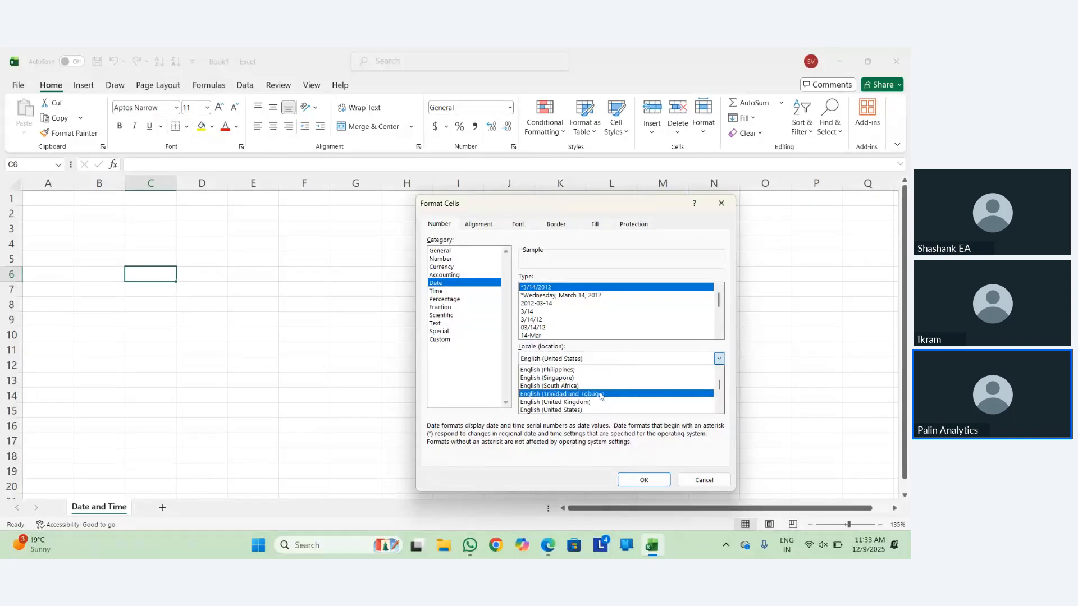
pyautogui.click(585, 403)
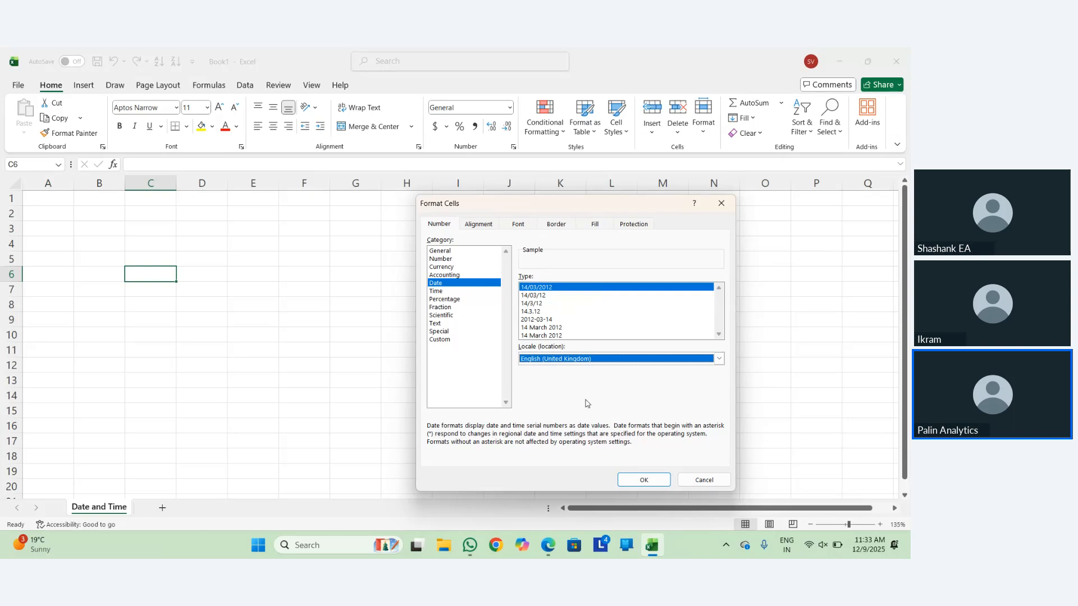
pyautogui.click(603, 361)
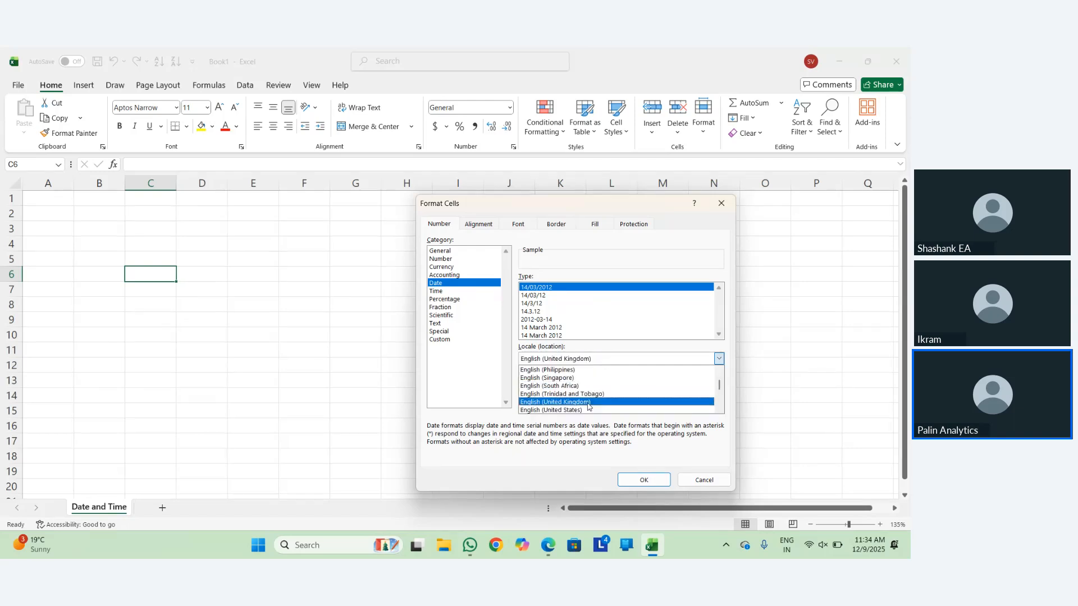
pyautogui.click(585, 412)
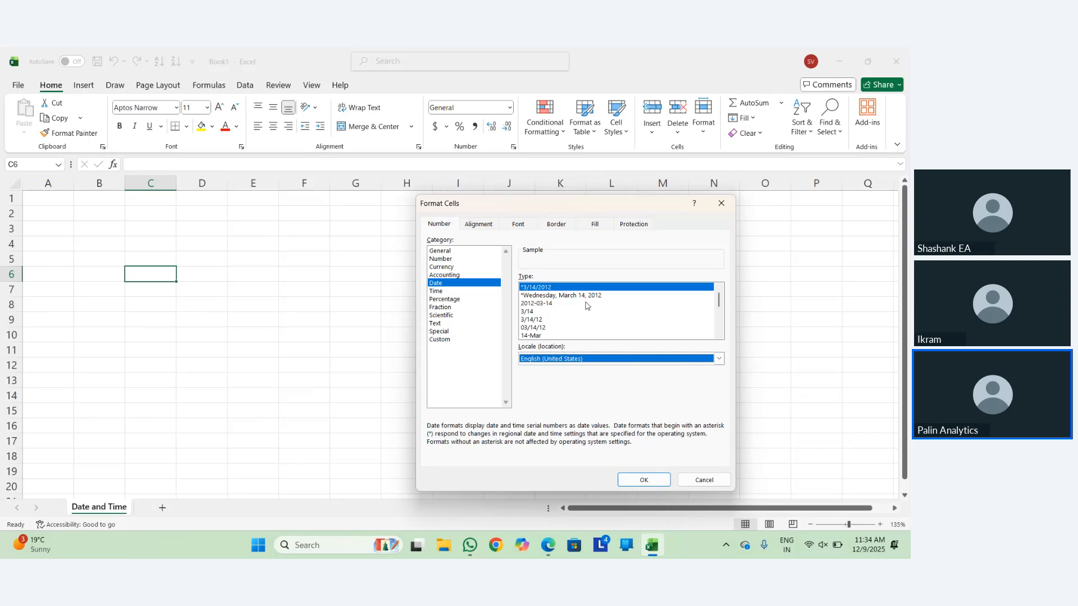
pyautogui.click(599, 359)
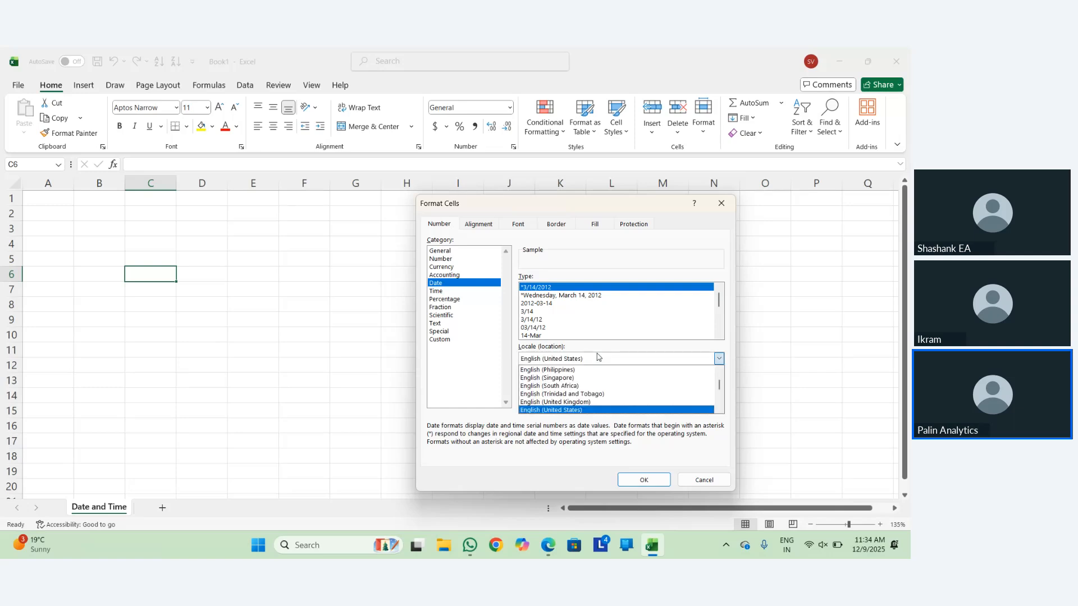
pyautogui.click(600, 403)
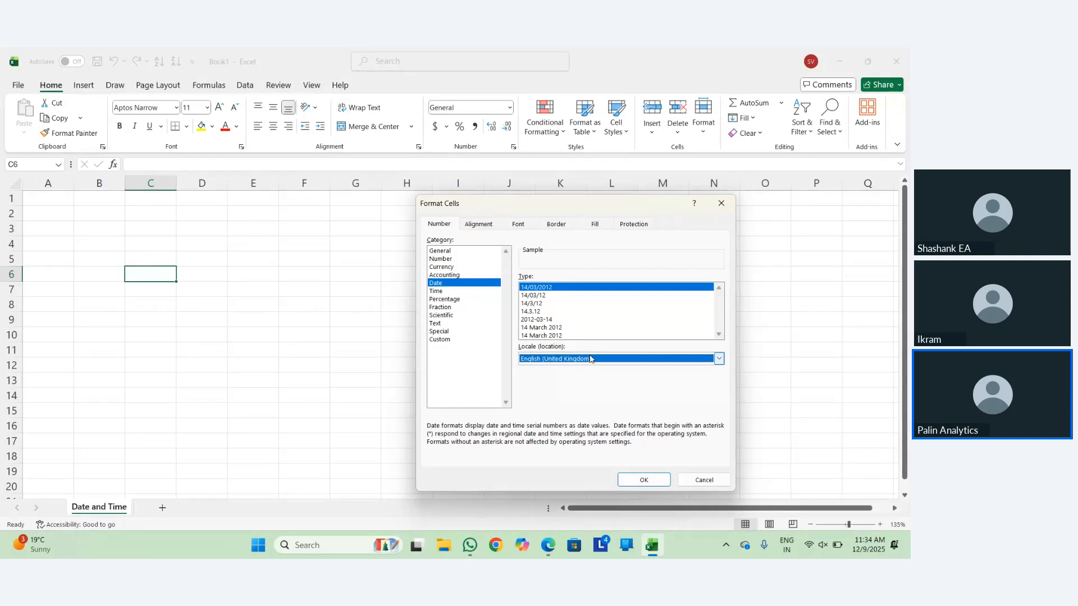
pyautogui.press('Escape')
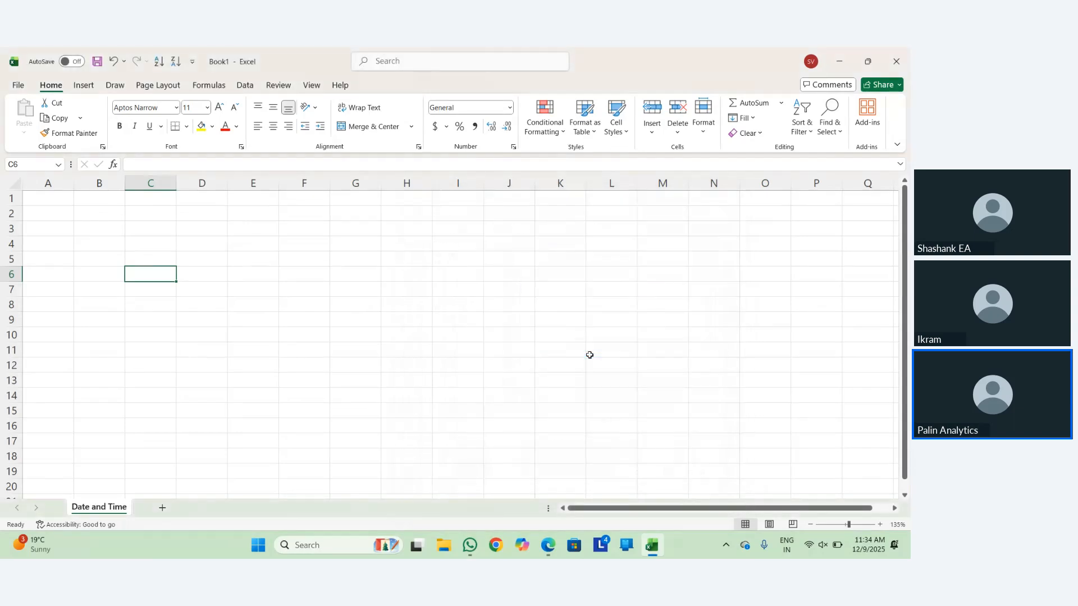
# Enter the TODAY function in cell C6 to return the current date.
pyautogui.write('=today')
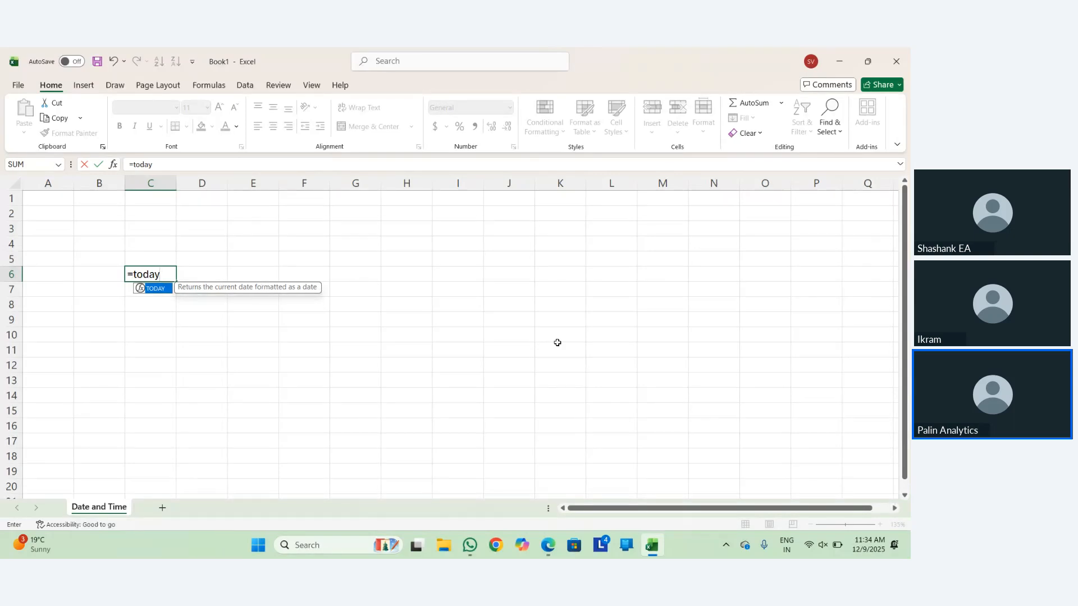
pyautogui.press('Tab')
pyautogui.hotkey('ctrl', 'Return')
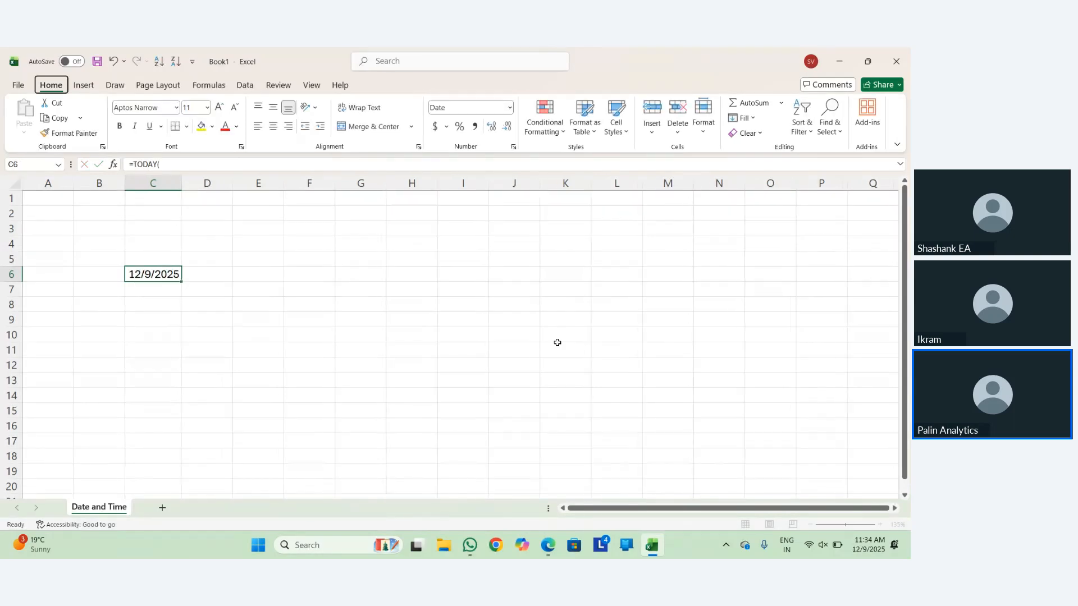
pyautogui.press('F6')
pyautogui.press('F6')
pyautogui.press('F6')
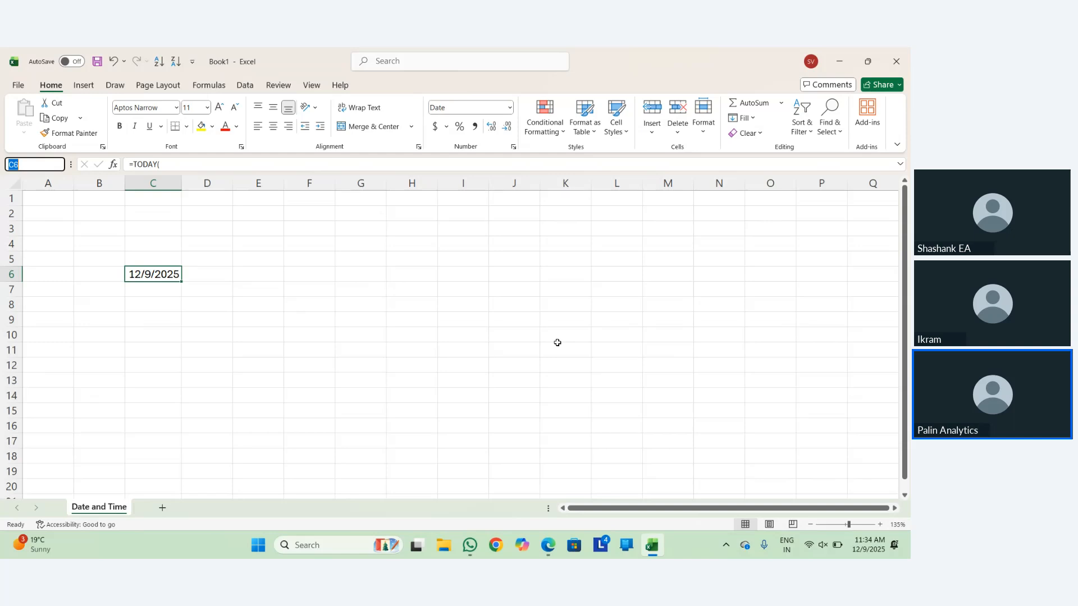
pyautogui.press('XF86MonBrightnessUp')
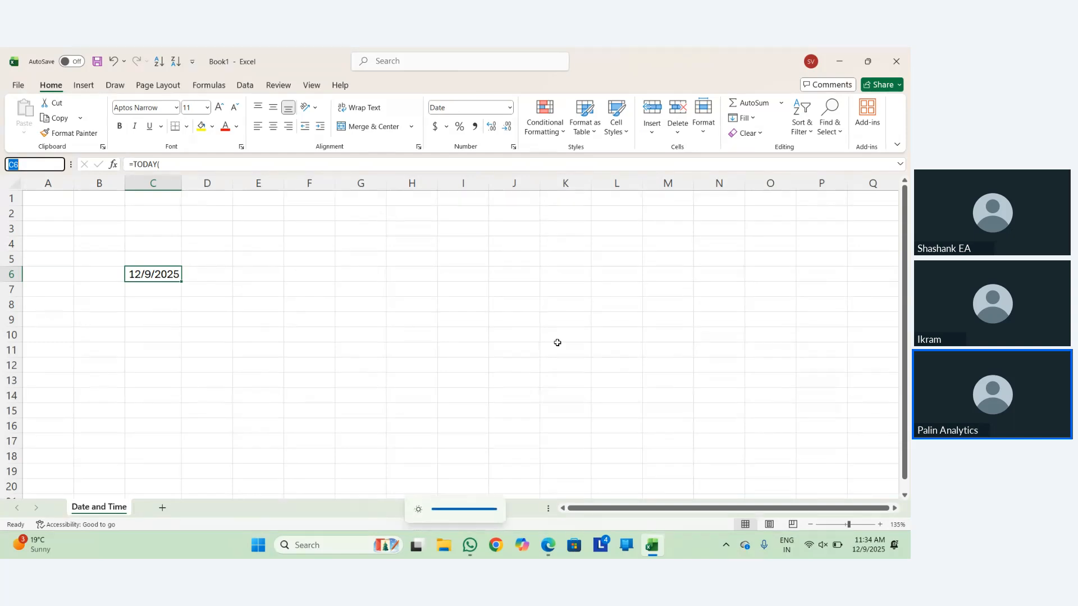
pyautogui.press('Escape')
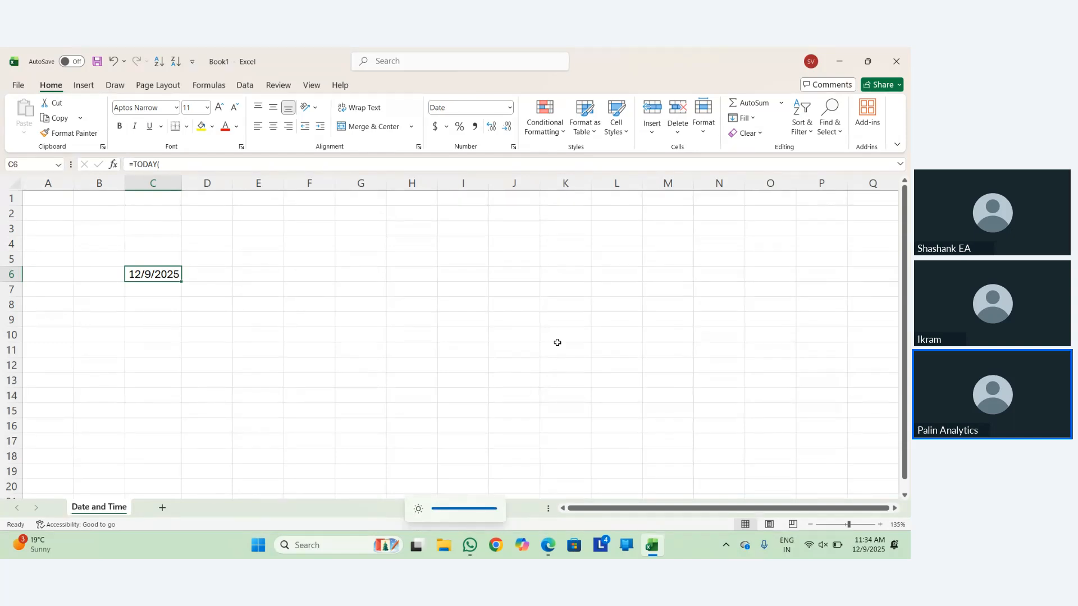
pyautogui.press('Down')
pyautogui.press('Right')
pyautogui.press('Up')
pyautogui.press('Left')
pyautogui.press('Down')
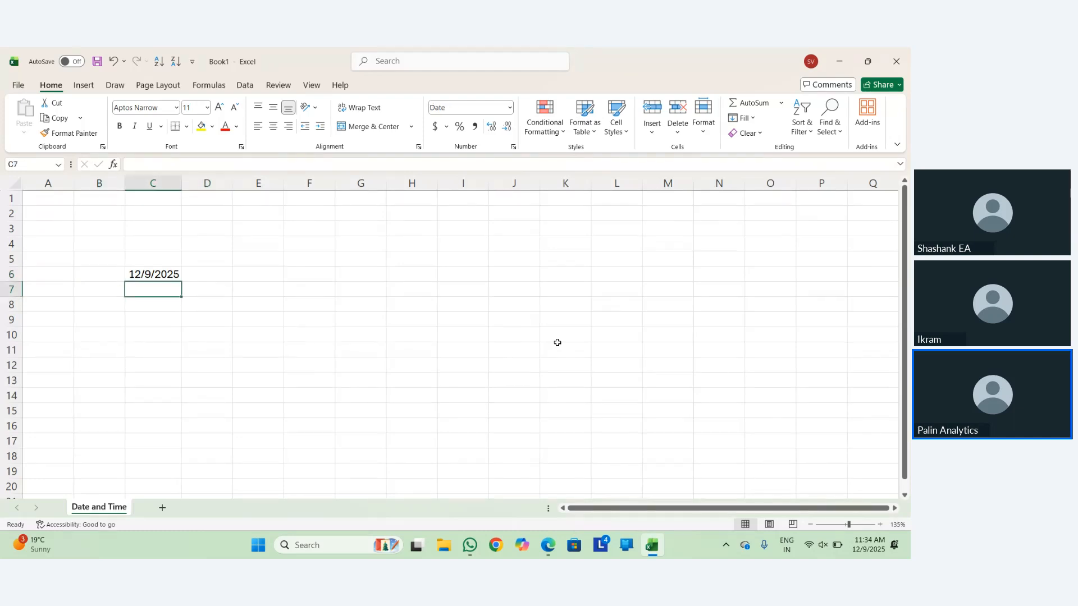
pyautogui.press('Right')
pyautogui.press('Up')
pyautogui.press('Left')
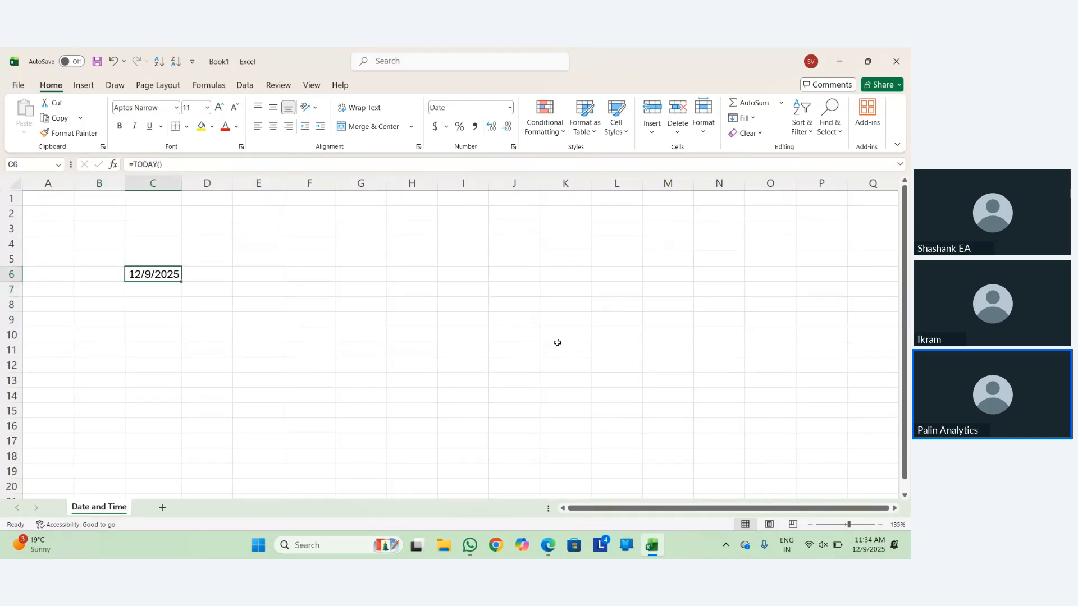
# Enter the header "Day" in cell D5.
pyautogui.keyDown('ctrl'); pyautogui.scroll(6, 327, 325); pyautogui.keyUp('ctrl')
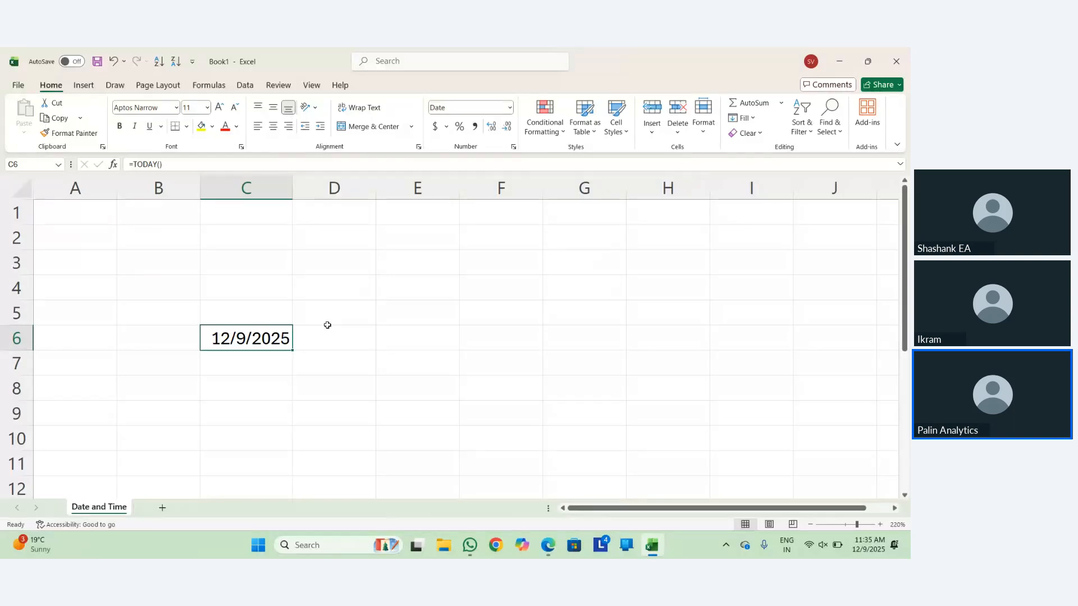
pyautogui.press('Up')
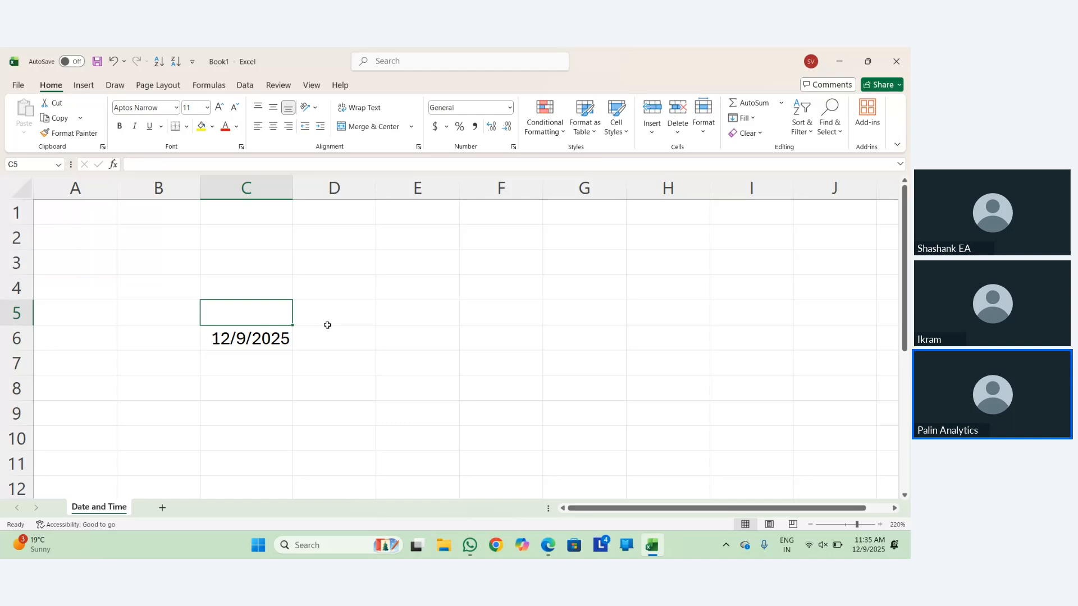
pyautogui.click(328, 325)
pyautogui.write('H')
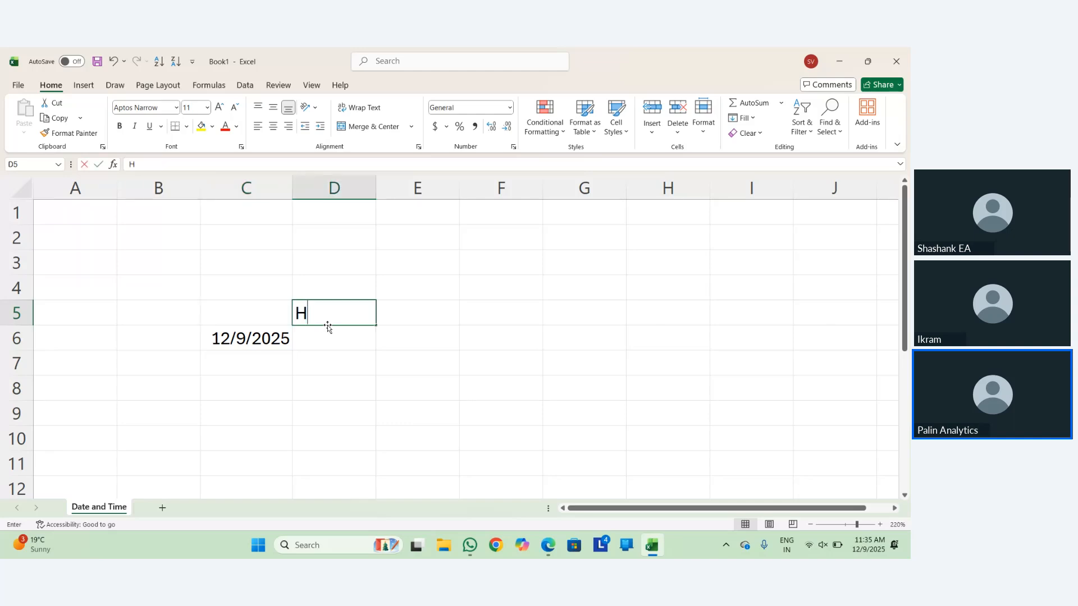
pyautogui.write('Dy')
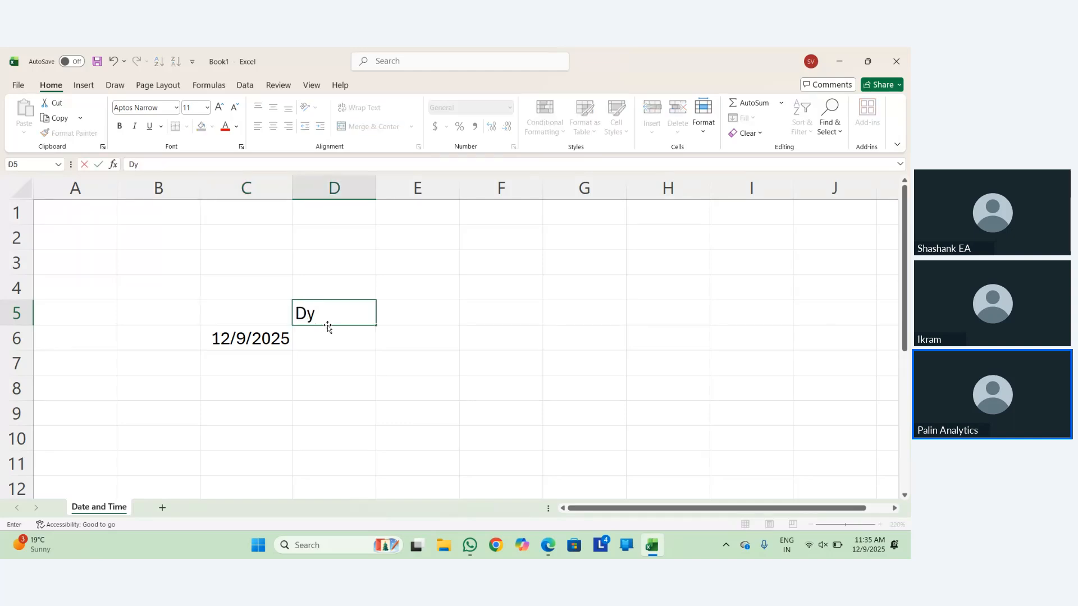
pyautogui.press('BackSpace')
pyautogui.write('ay')
pyautogui.press('Tab')
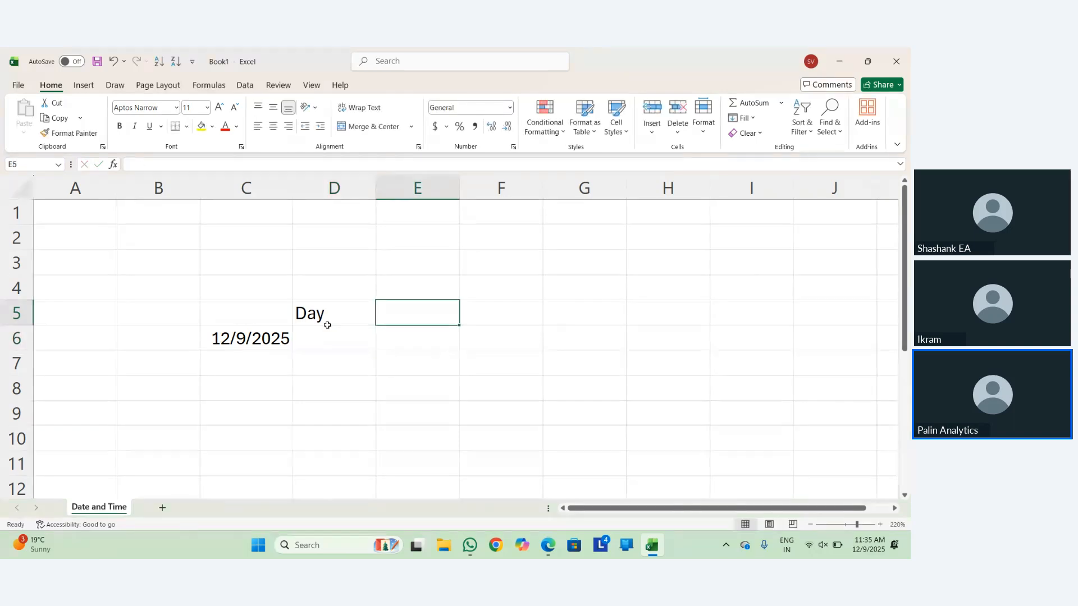
# Enter the headers "Month" in cell E5 and "Year" in cell F5.
pyautogui.write('onth')
pyautogui.press('BackSpace')
pyautogui.press('BackSpace')
pyautogui.press('BackSpace')
pyautogui.press('BackSpace')
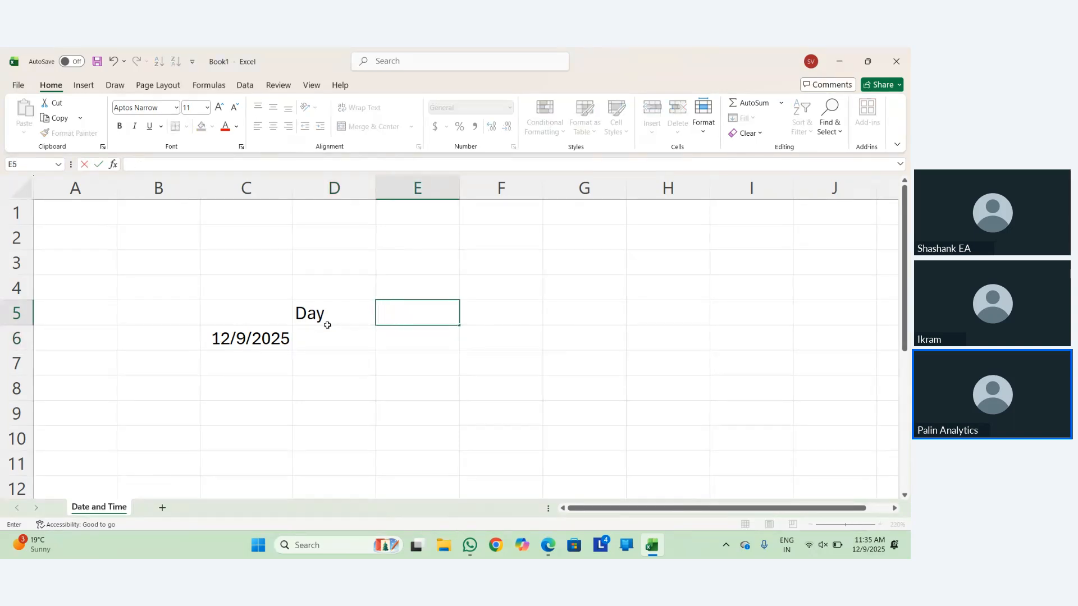
pyautogui.write('Month')
pyautogui.press('Tab')
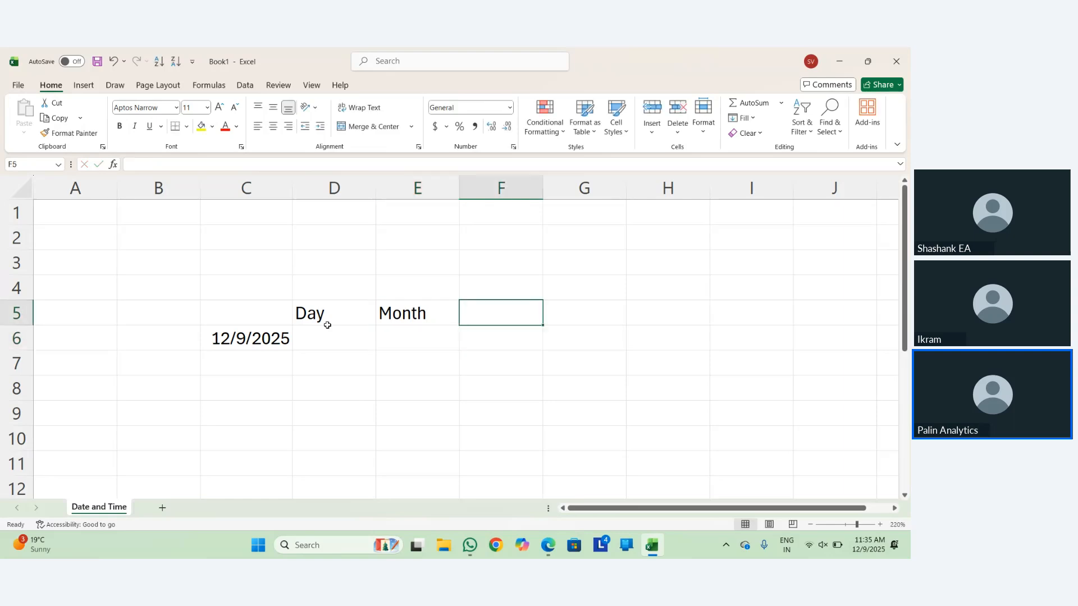
pyautogui.write('Year')
pyautogui.press('Return')
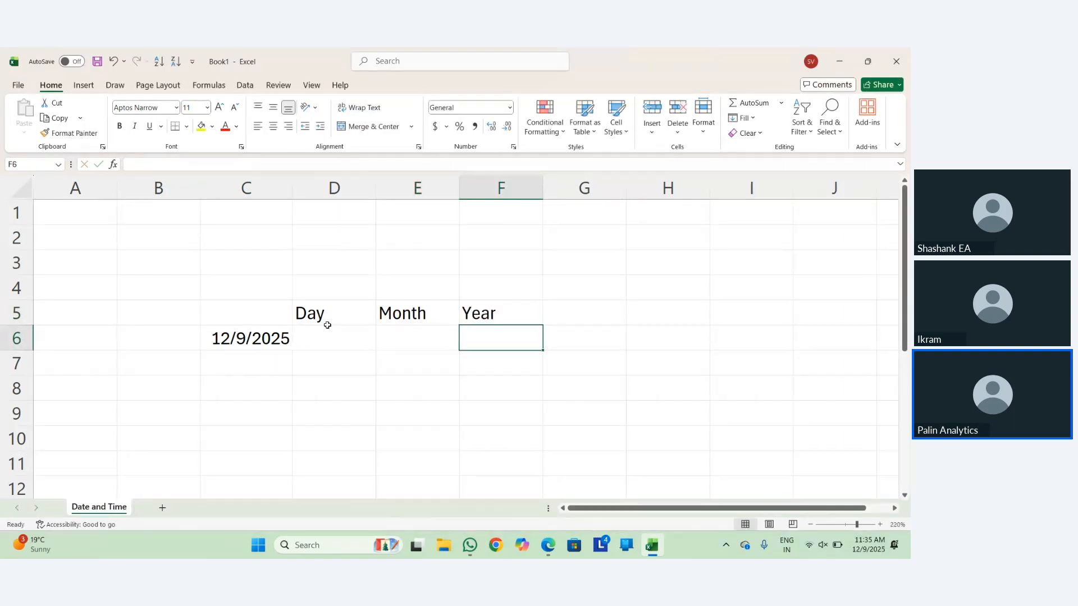
# Apply all borders to the date row, cells C6 to F6.
pyautogui.press('Up')
pyautogui.press('Left')
pyautogui.press('Left')
pyautogui.press('Down')
pyautogui.press('Left')
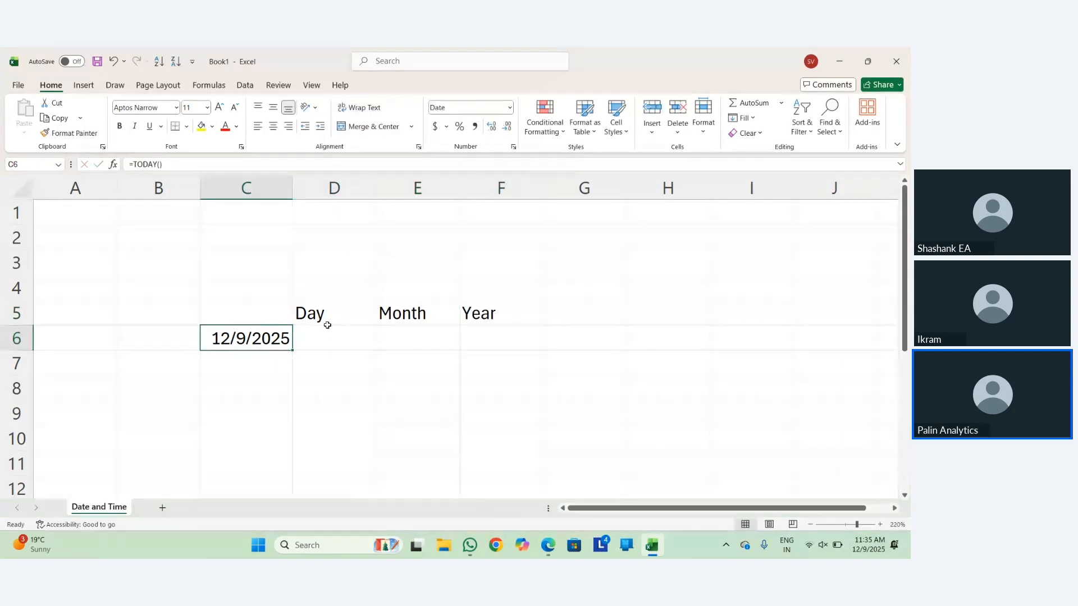
pyautogui.hotkey('shift', 'Right')
pyautogui.hotkey('shift', 'Right')
pyautogui.hotkey('shift', 'Right')
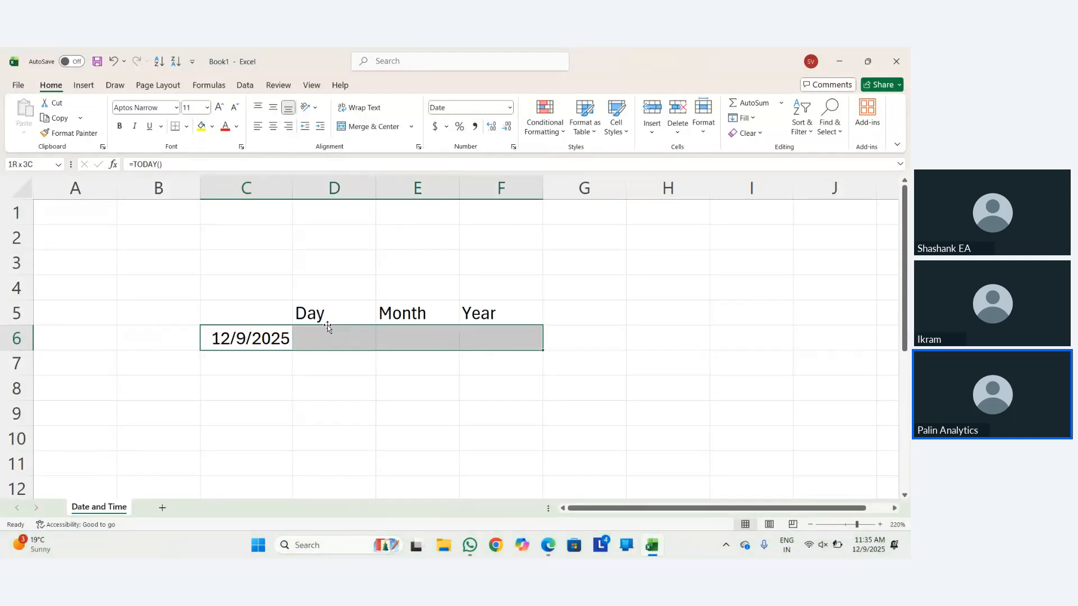
pyautogui.press('alt')
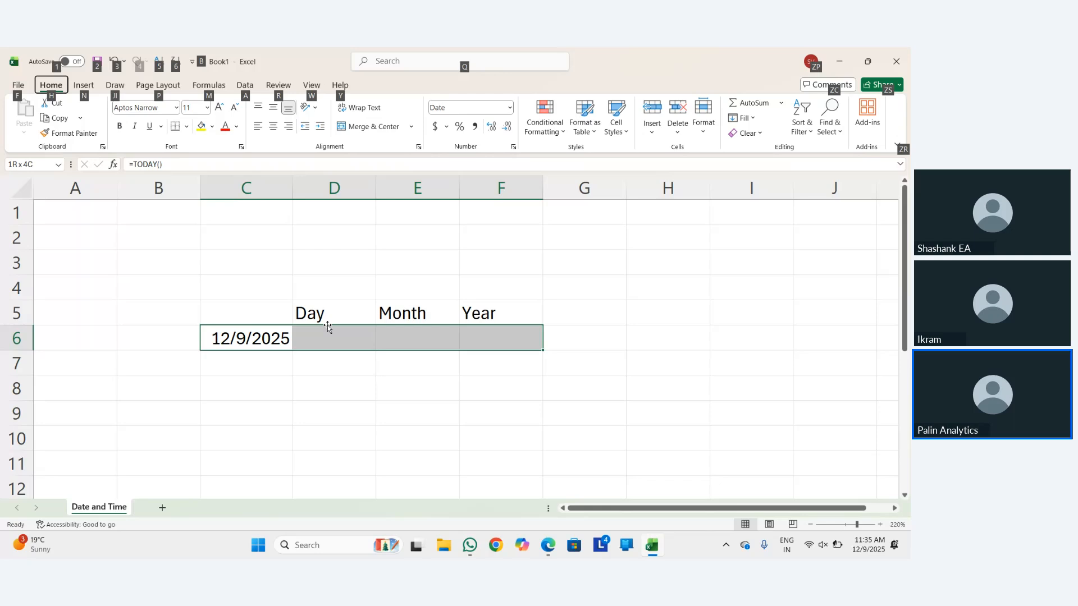
pyautogui.press('Escape')
# Apply all borders to the Day, Month and Year headers in cells D5 to F5.
pyautogui.click(328, 323)
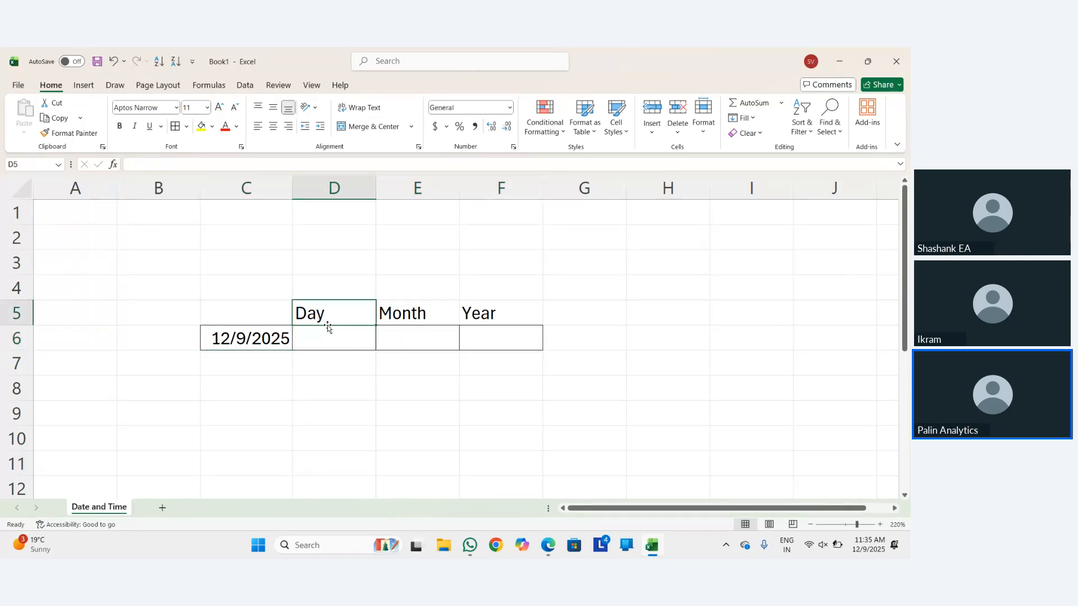
pyautogui.hotkey('shift', 'Right')
pyautogui.hotkey('shift', 'Right')
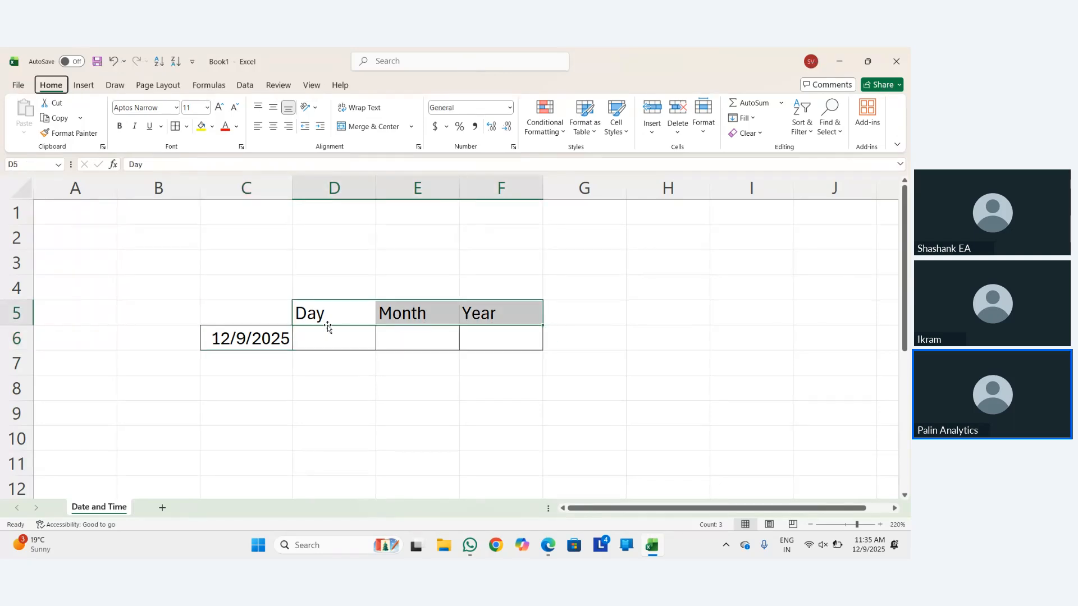
# Enter =DAY(C6) in cell D6 to extract the day from the date.
pyautogui.press('Left')
pyautogui.press('Down')
pyautogui.press('Right')
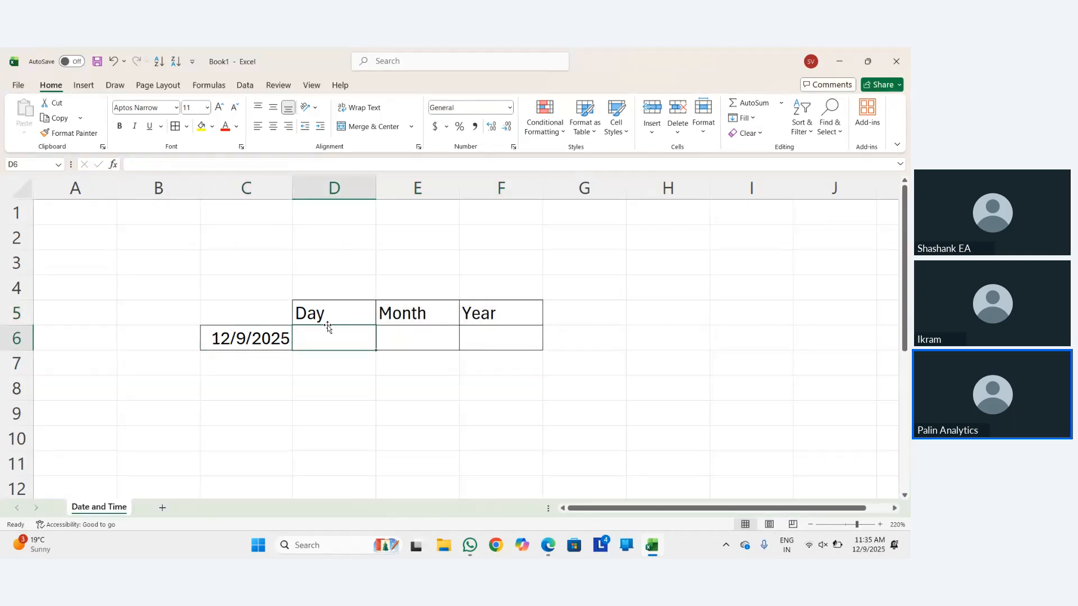
pyautogui.write('=day')
pyautogui.press('Tab')
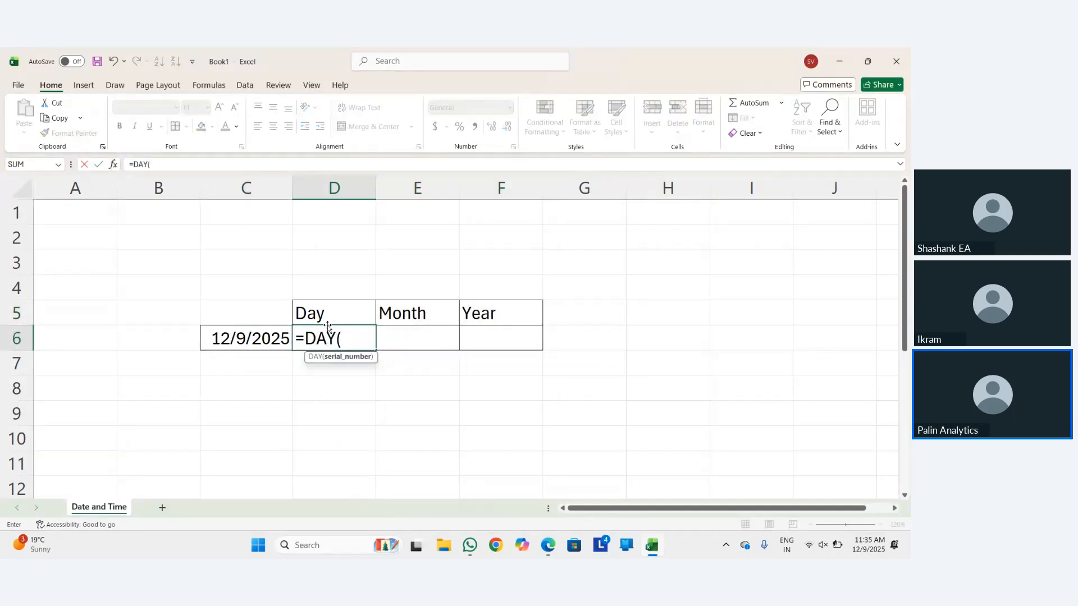
pyautogui.press('Left')
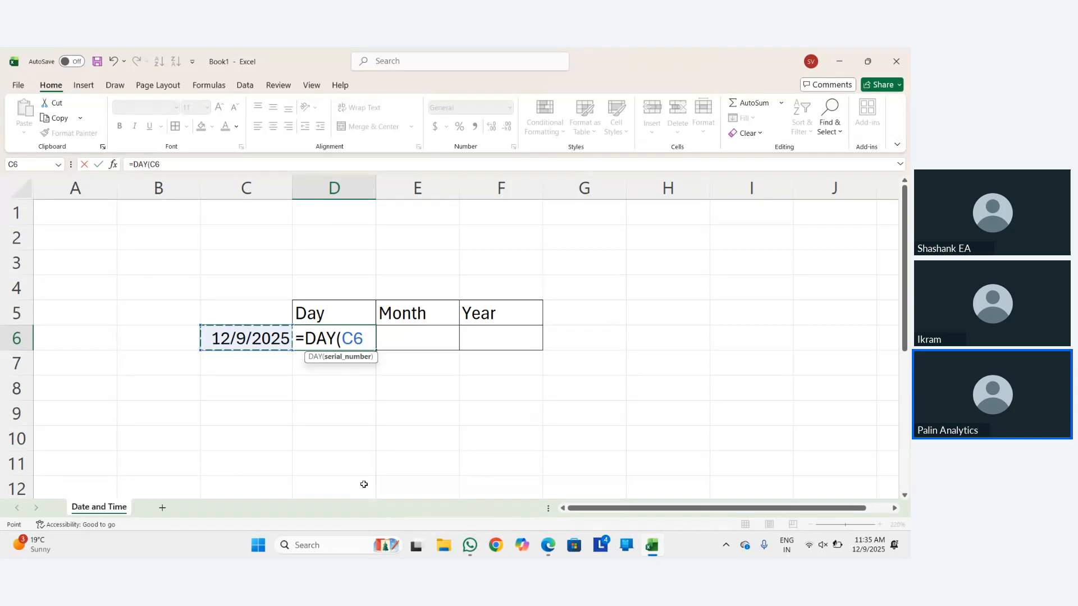
pyautogui.write(')')
pyautogui.press('Return')
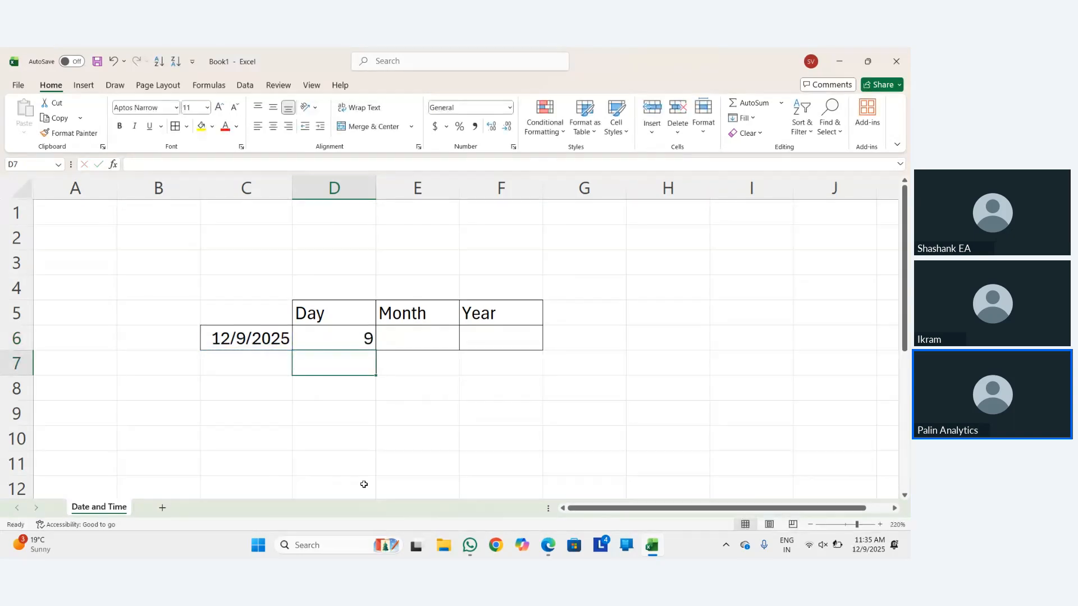
pyautogui.press('Up')
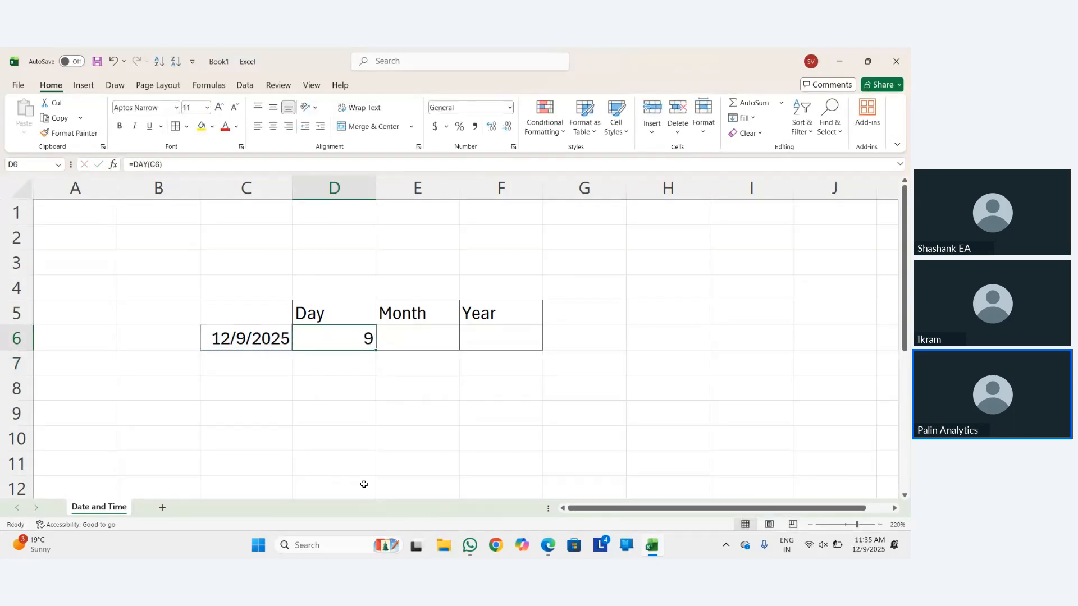
pyautogui.press('XF86MonBrightnessUp')
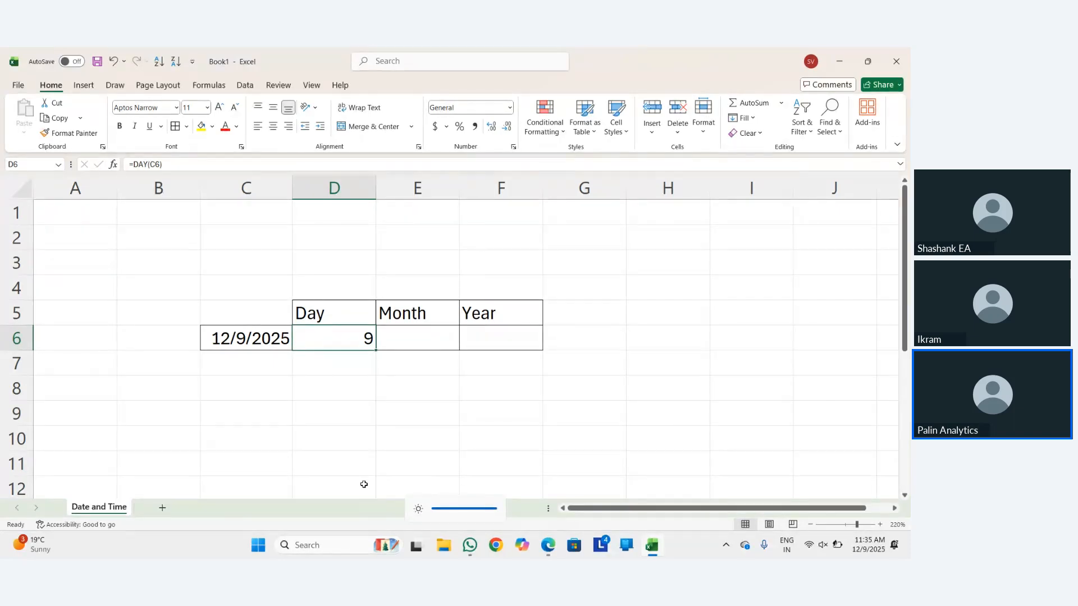
# Enter =MONTH(C6) in cell E6 to extract the month from the date.
pyautogui.press('Right')
pyautogui.write('=month')
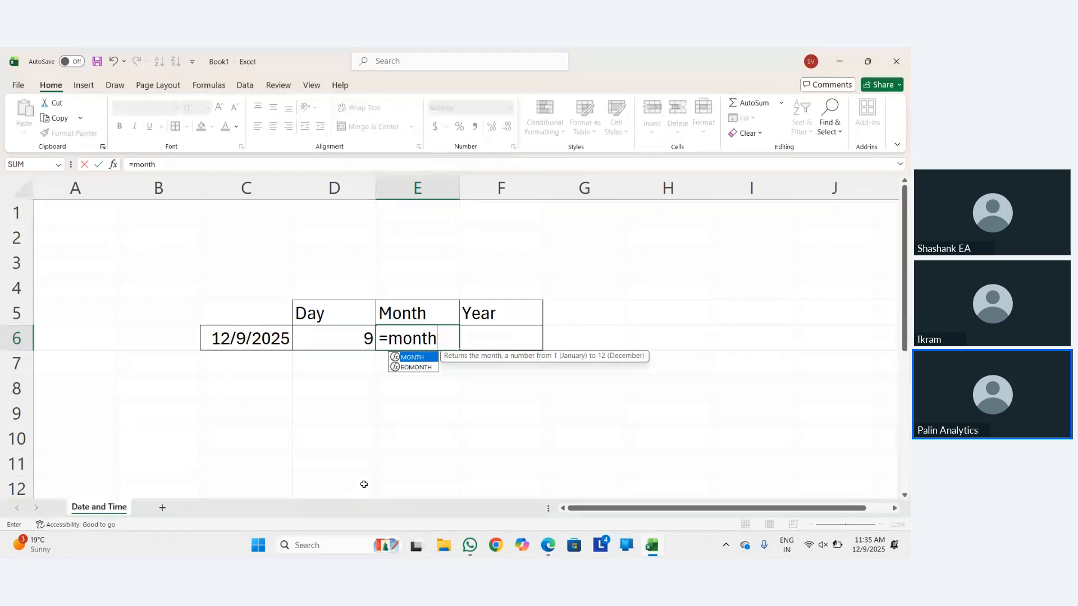
pyautogui.press('Tab')
pyautogui.press('Left')
pyautogui.press('Left')
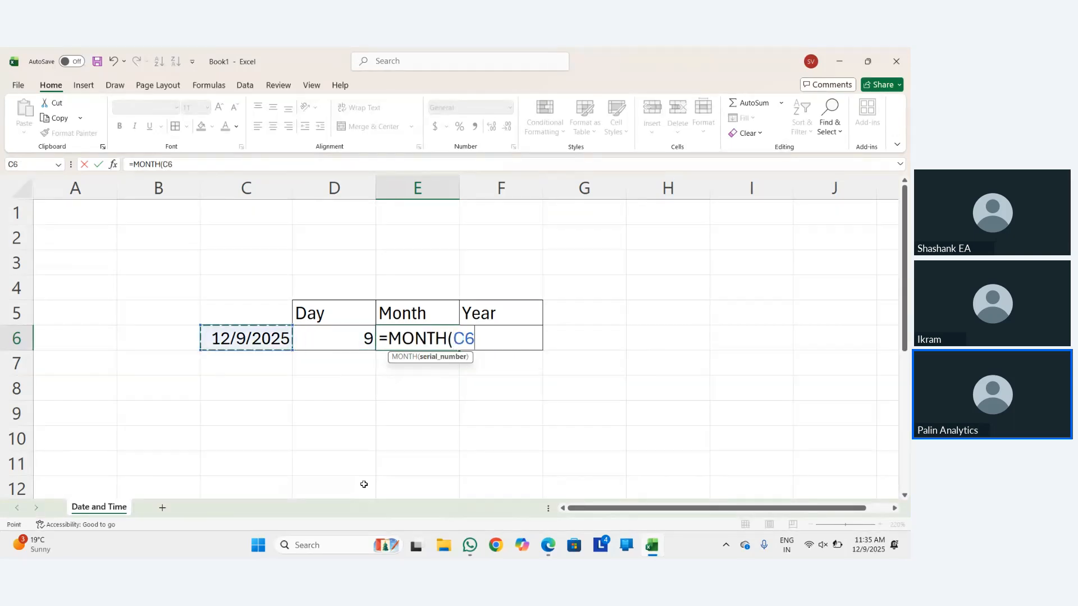
pyautogui.write(')')
pyautogui.press('Return')
pyautogui.press('Up')
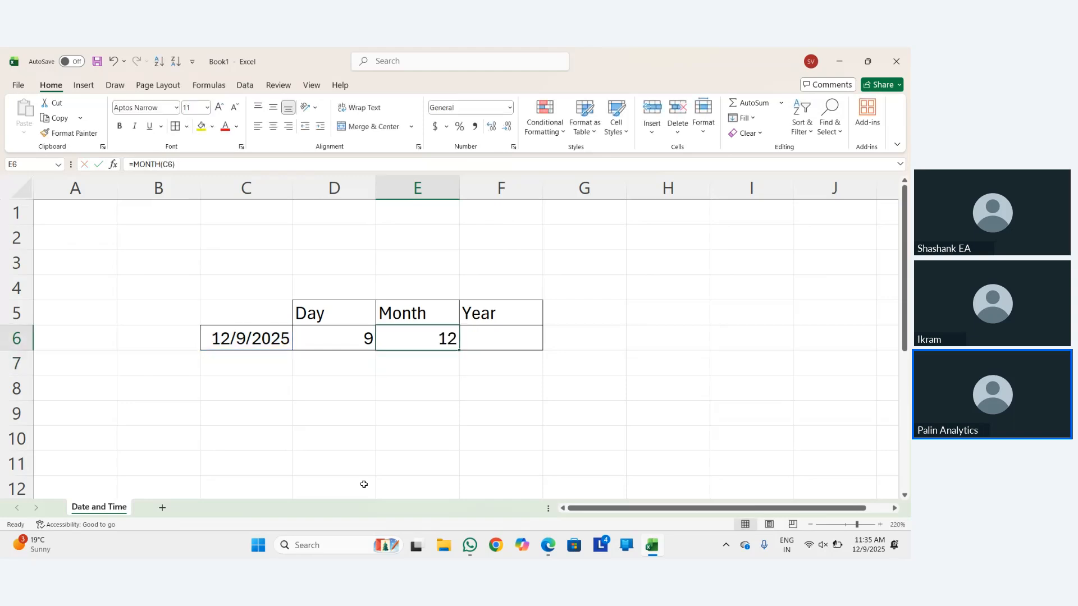
# Enter =YEAR(C6) in cell F6 to extract the year from the date.
pyautogui.press('Right')
pyautogui.write('=year')
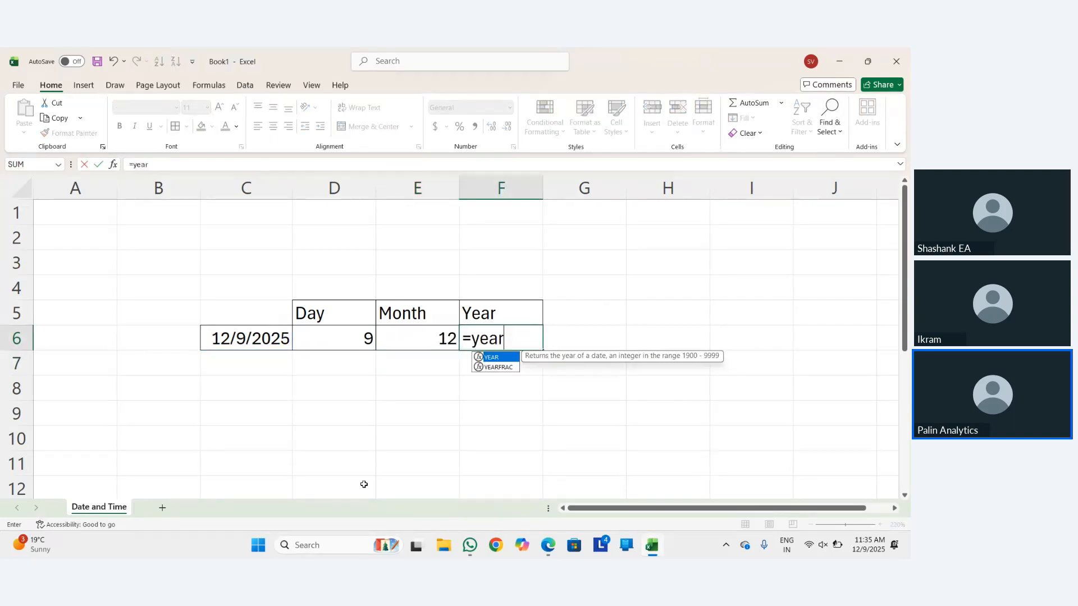
pyautogui.press('Tab')
pyautogui.press('Down')
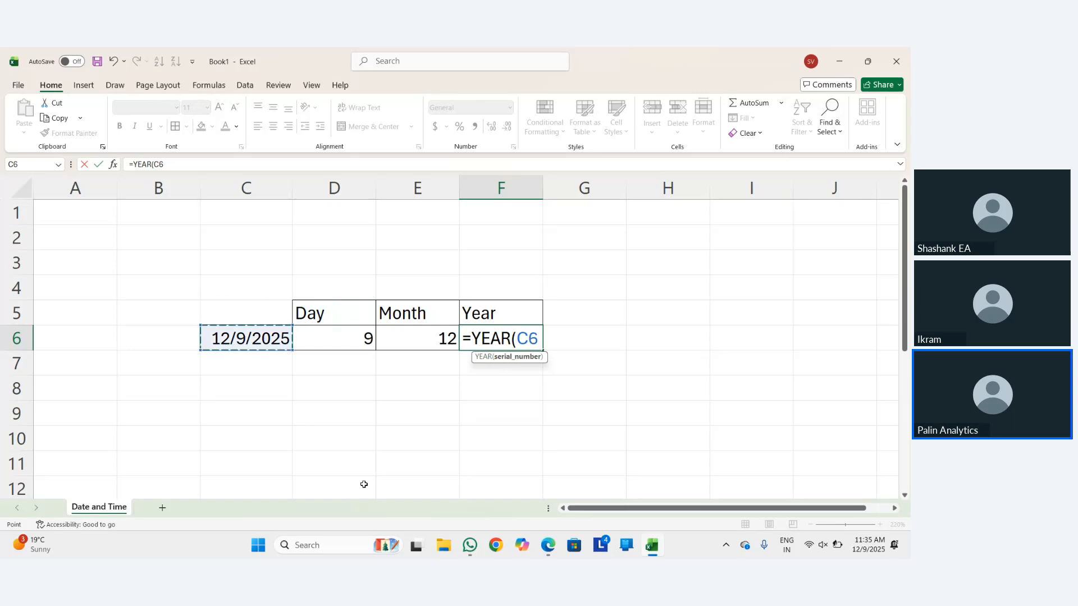
pyautogui.write(')')
pyautogui.press('Return')
pyautogui.press('Up')
pyautogui.press('Left')
pyautogui.press('Left')
pyautogui.press('Left')
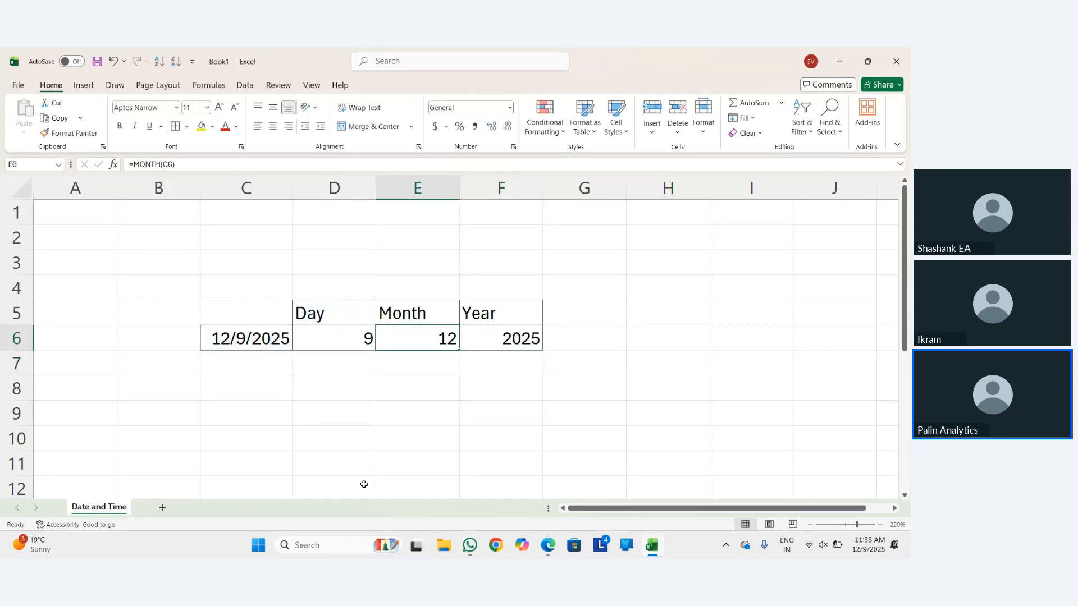
pyautogui.press('Down')
pyautogui.press('Right')
pyautogui.press('Up')
pyautogui.press('Up')
pyautogui.press('Left')
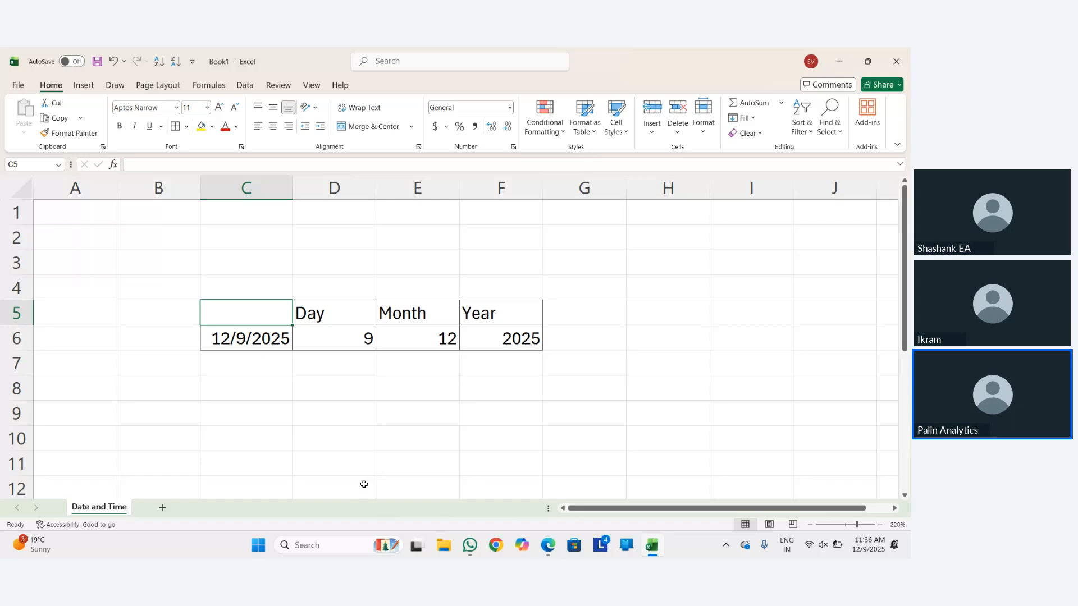
pyautogui.press('Down')
pyautogui.press('Right')
pyautogui.press('Down')
pyautogui.press('Down')
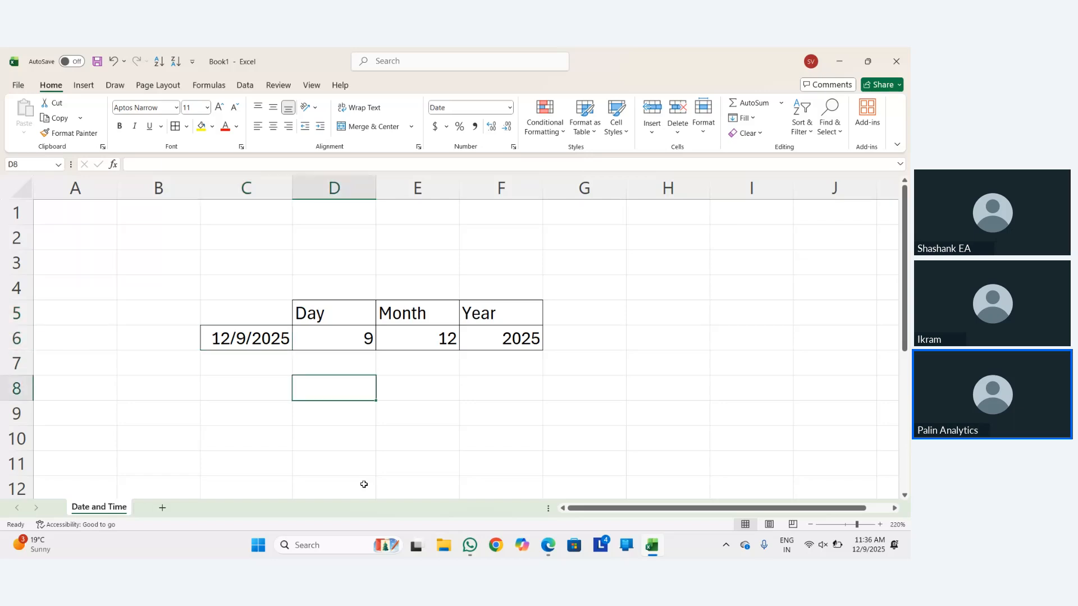
# Enter the header "Edate" in cell H5.
pyautogui.press('Right')
pyautogui.press('Right')
pyautogui.press('Right')
pyautogui.press('Right')
pyautogui.press('Up')
pyautogui.press('Up')
pyautogui.press('Up')
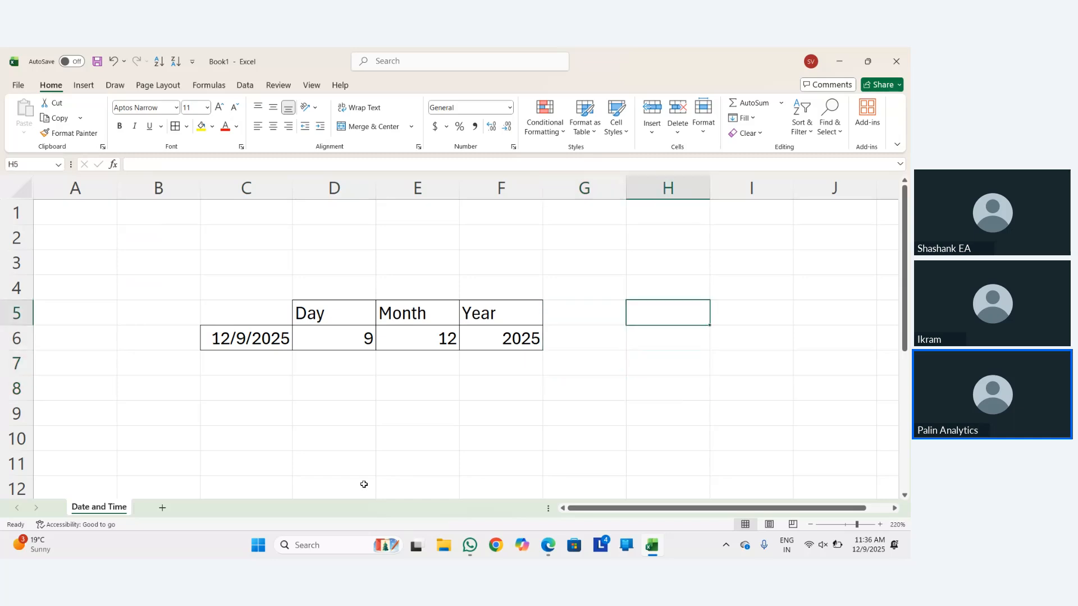
pyautogui.write('Edte')
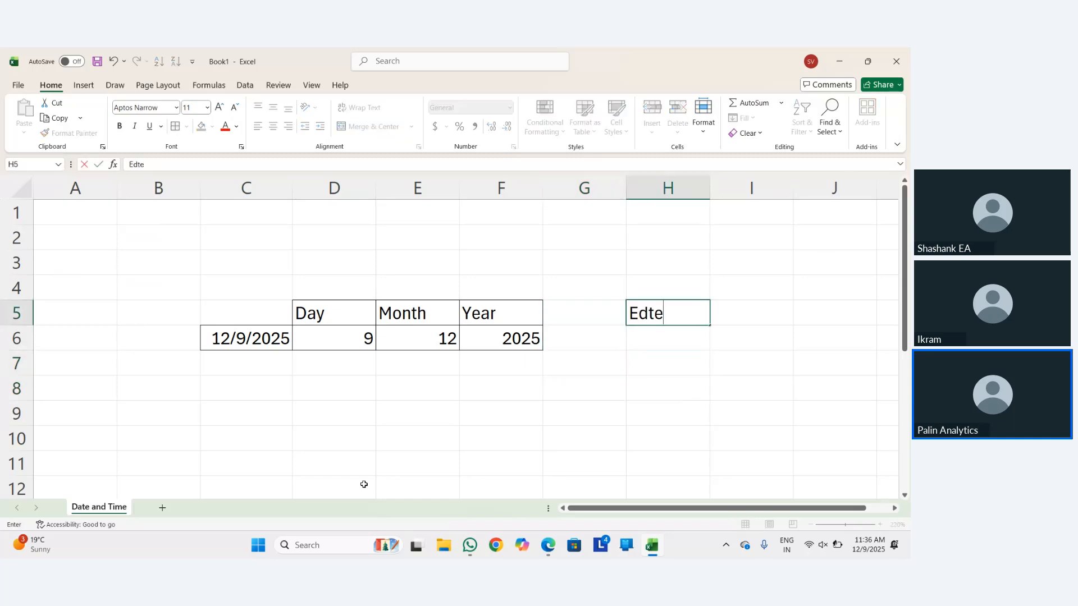
pyautogui.press('BackSpace')
pyautogui.press('BackSpace')
pyautogui.write('ate')
pyautogui.press('Return')
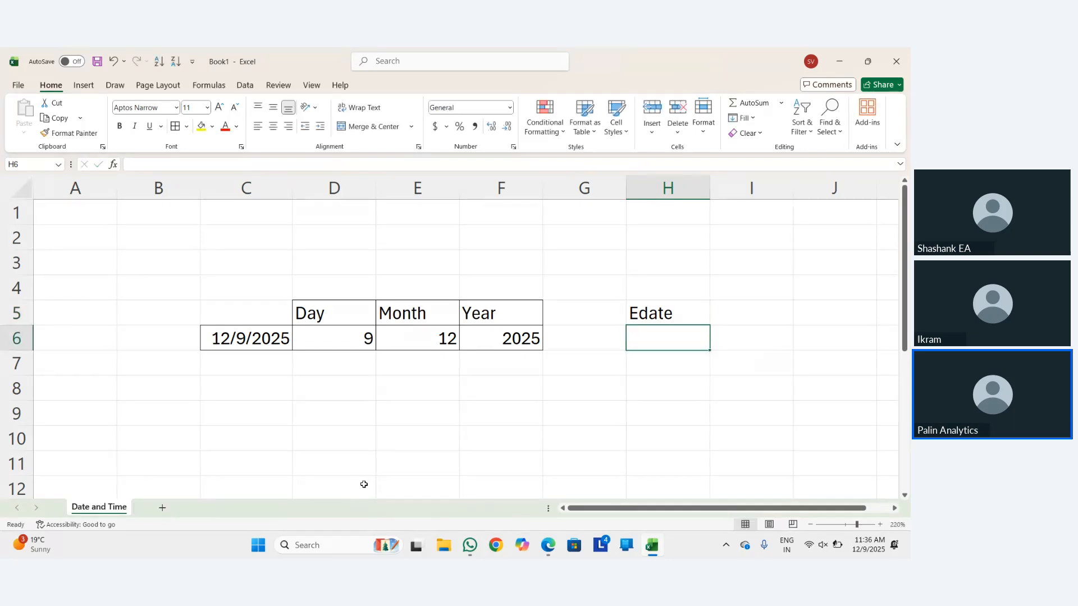
# Enter the header "Eomonth" in cell I5.
pyautogui.press('Right')
pyautogui.press('Up')
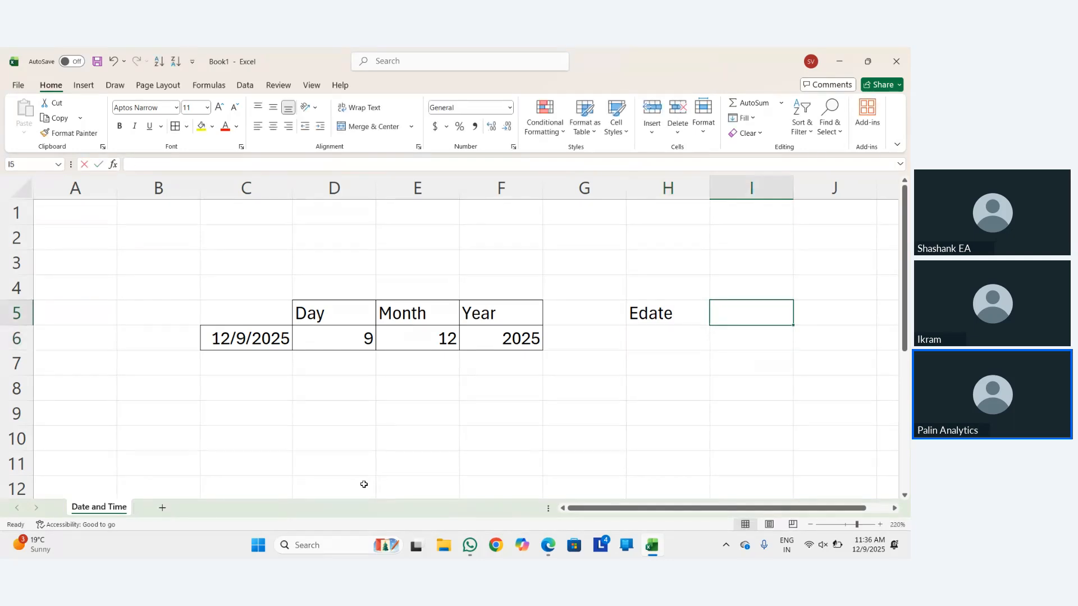
pyautogui.write('E')
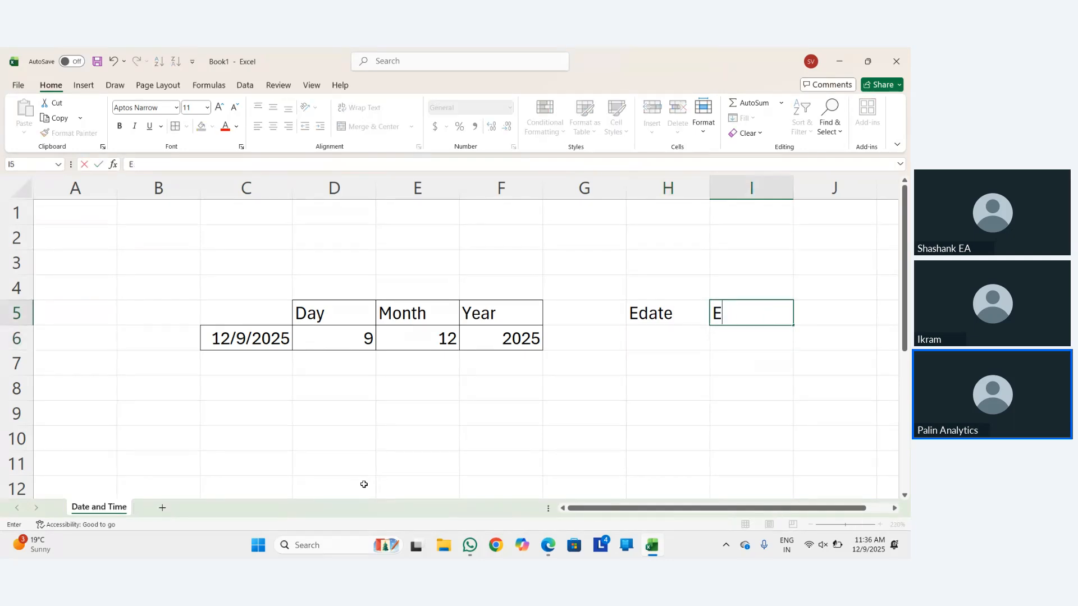
pyautogui.write('Omonth')
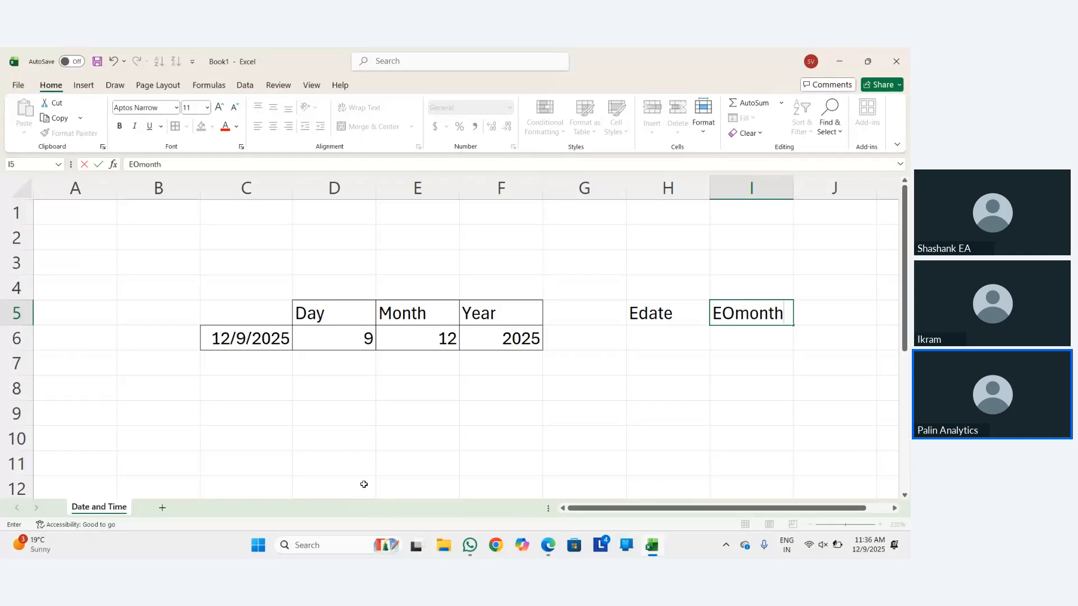
pyautogui.press('Return')
pyautogui.press('Up')
pyautogui.press('Left')
pyautogui.press('Right')
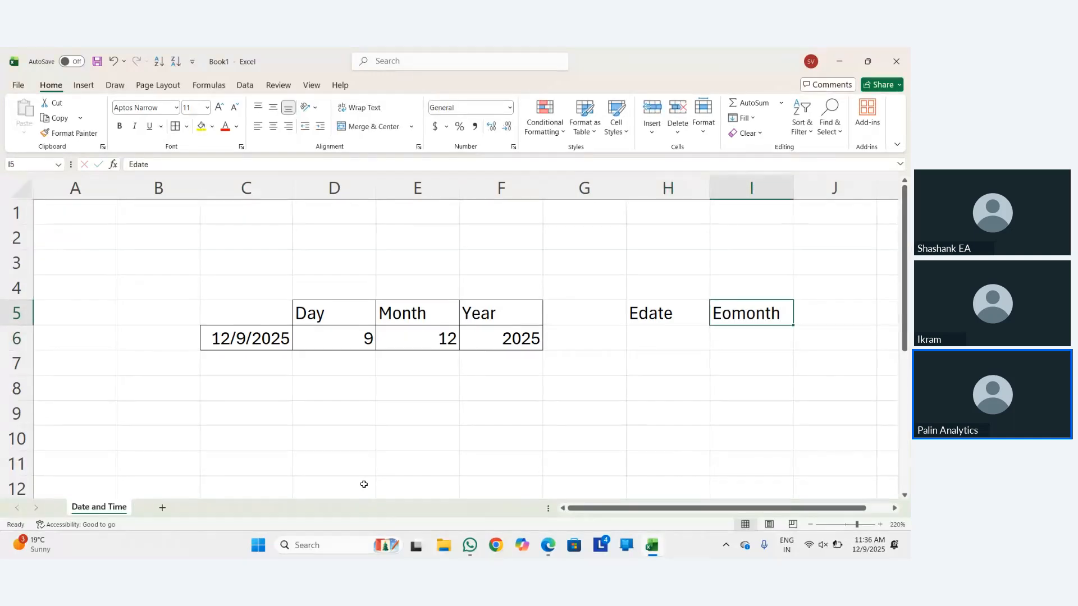
pyautogui.press('Left')
pyautogui.press('Right')
pyautogui.press('Left')
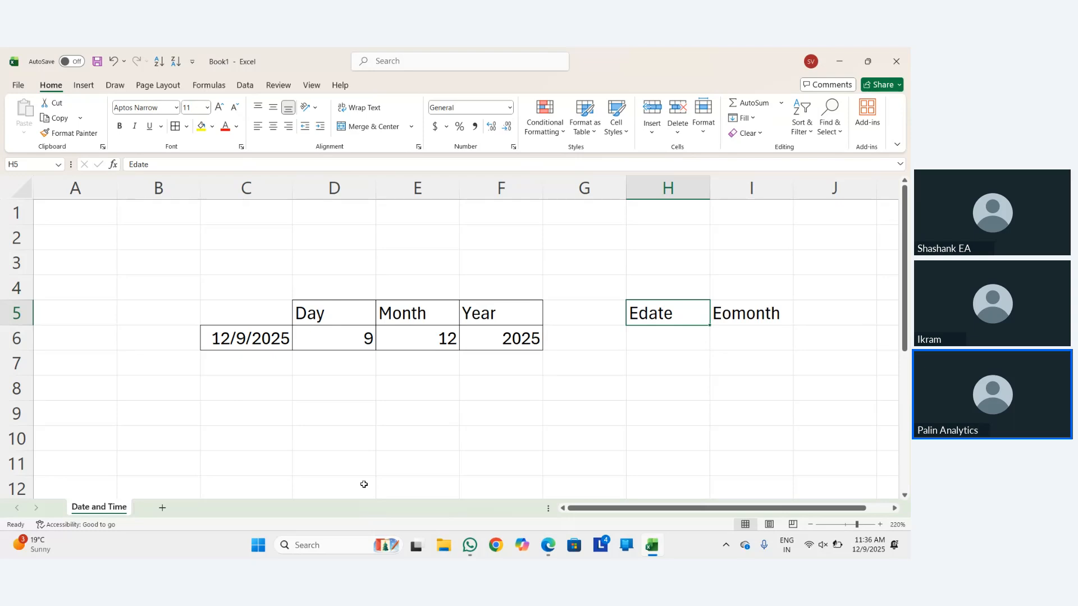
# Enter =EDATE(TODAY(),1) in cell H6 to calculate the date one month from today.
pyautogui.press('Down')
pyautogui.write('=Edate')
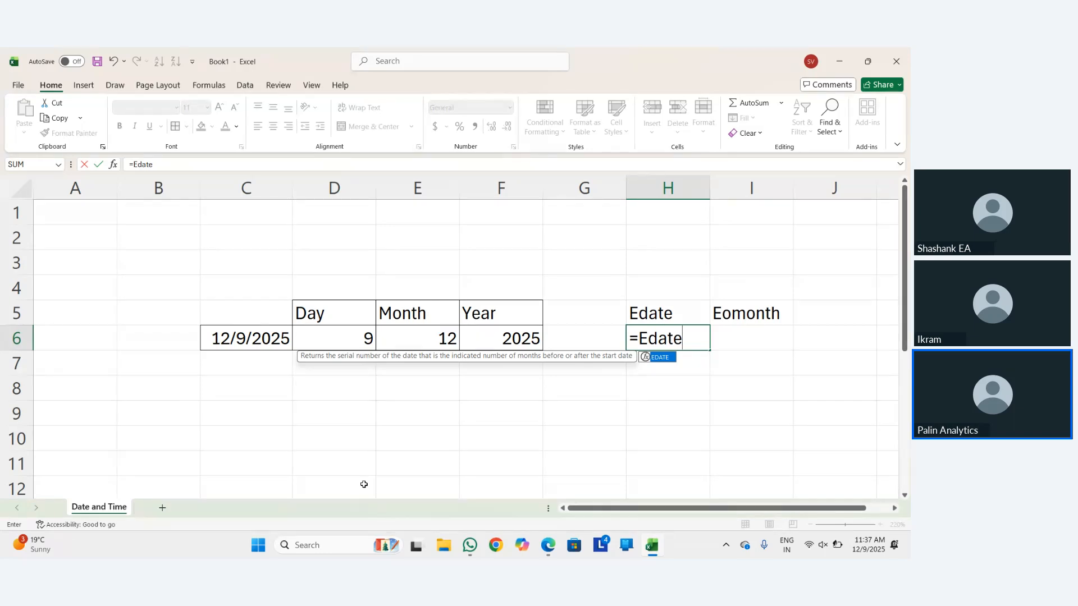
pyautogui.press('Tab')
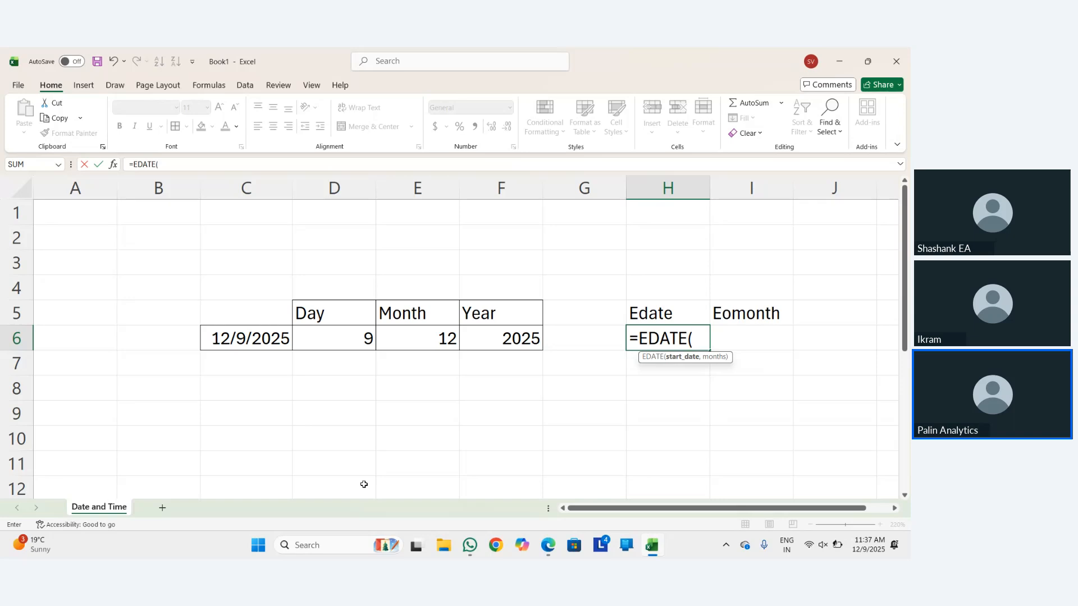
pyautogui.write('todayq')
pyautogui.press('BackSpace')
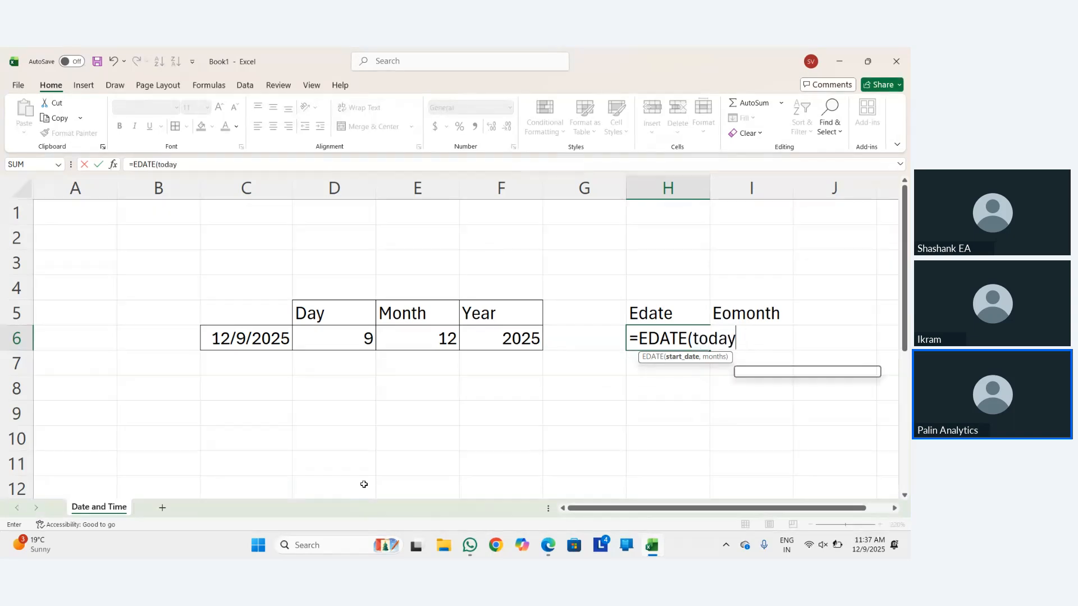
pyautogui.press('Tab')
pyautogui.write('),')
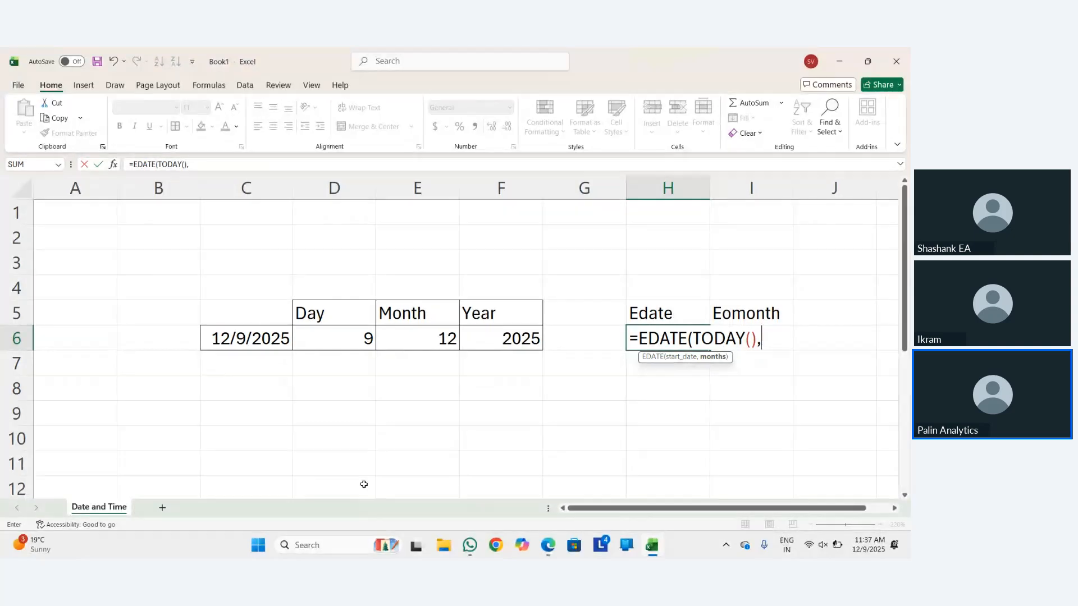
pyautogui.write('1)')
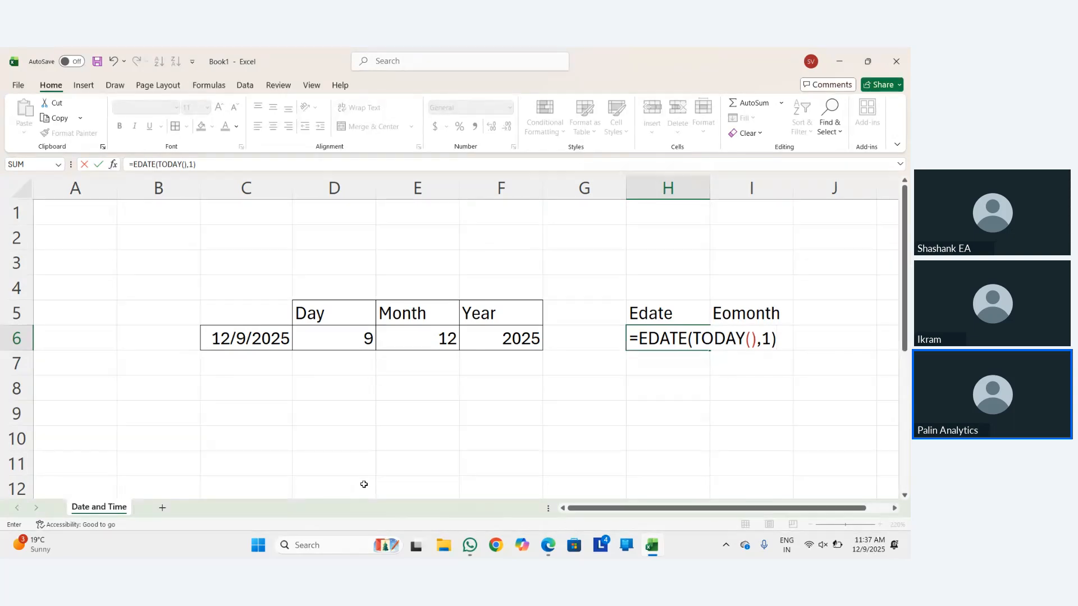
pyautogui.press('Left')
pyautogui.press('Right')
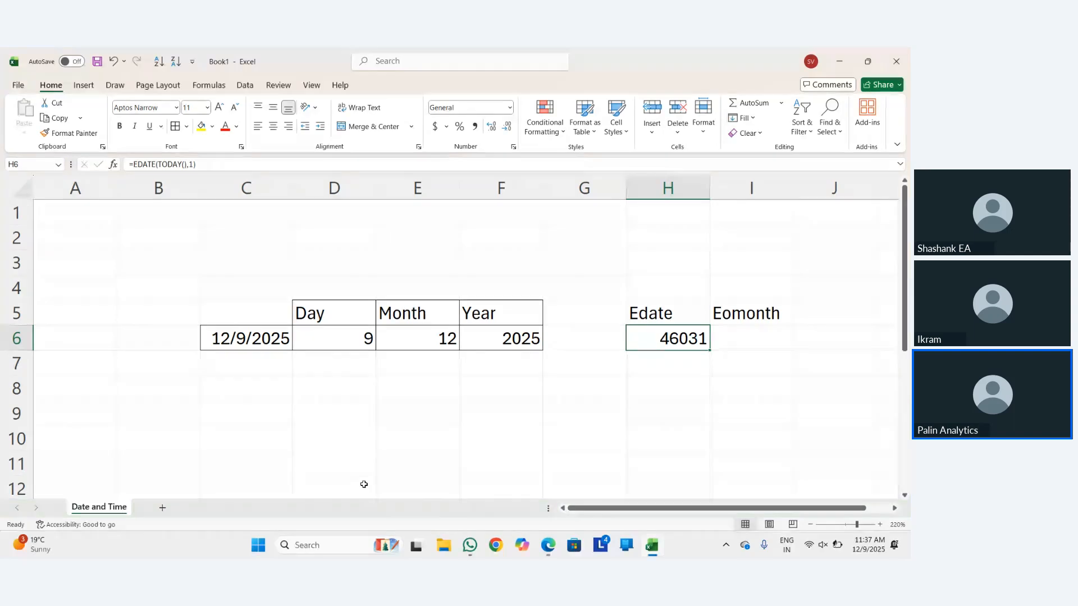
pyautogui.press('F2')
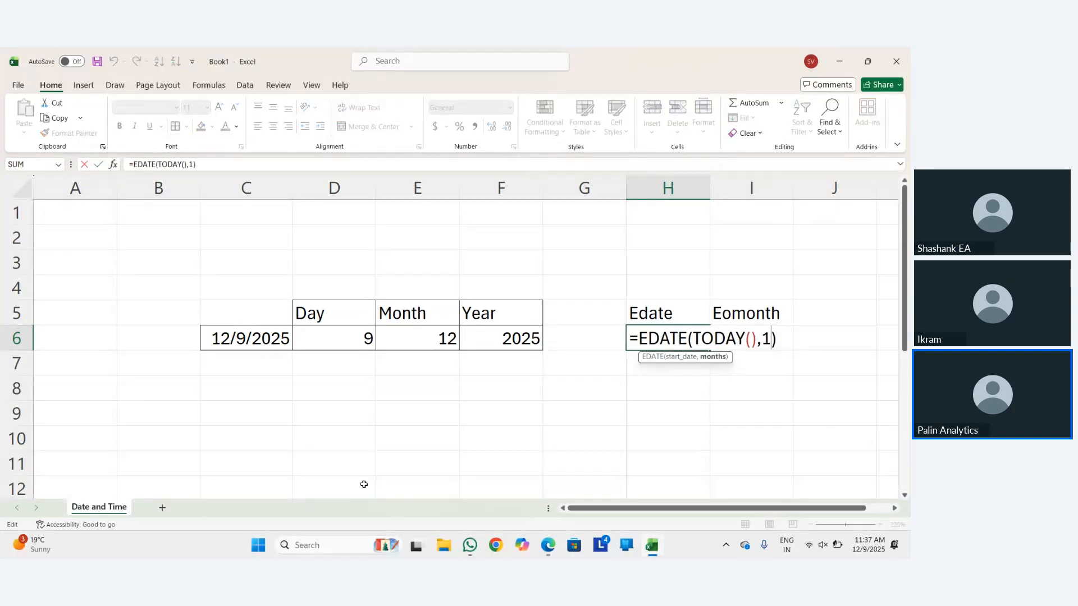
pyautogui.press('Return')
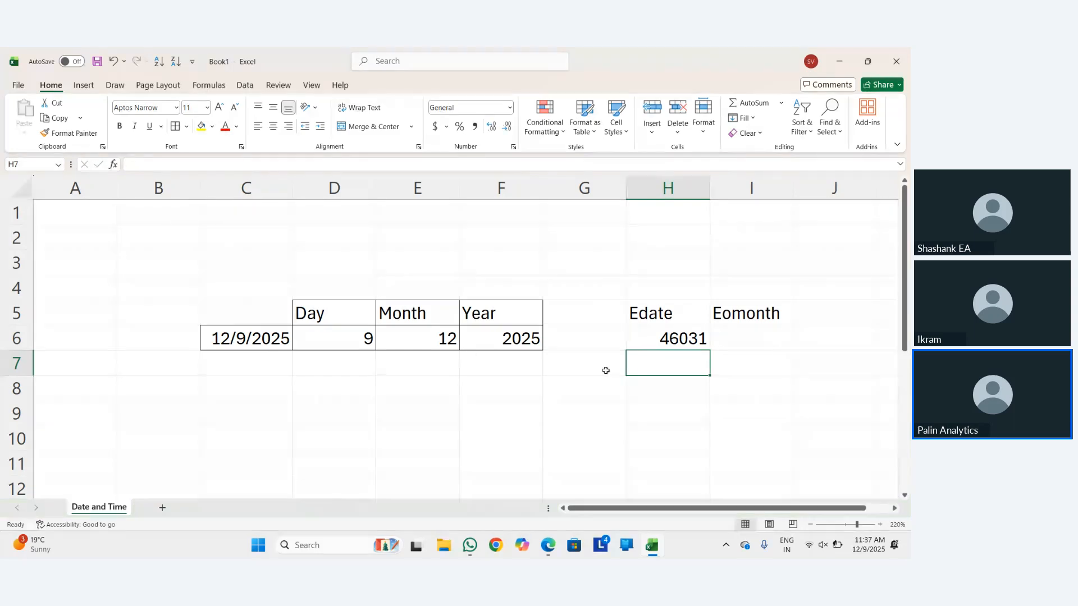
# Format the EDATE result in cell H6 as Short Date.
pyautogui.press('Up')
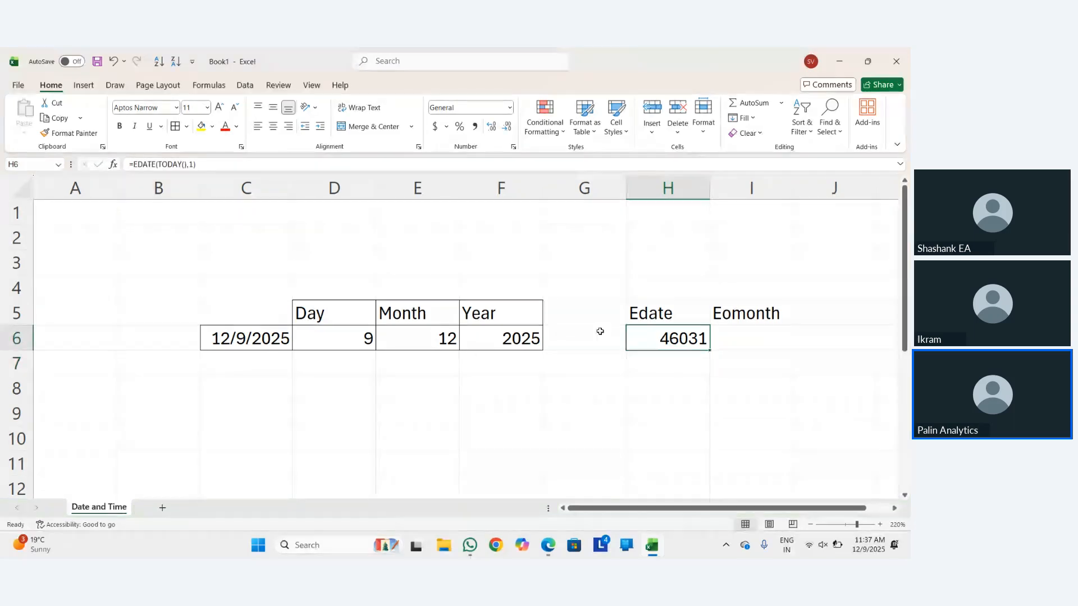
pyautogui.click(510, 109)
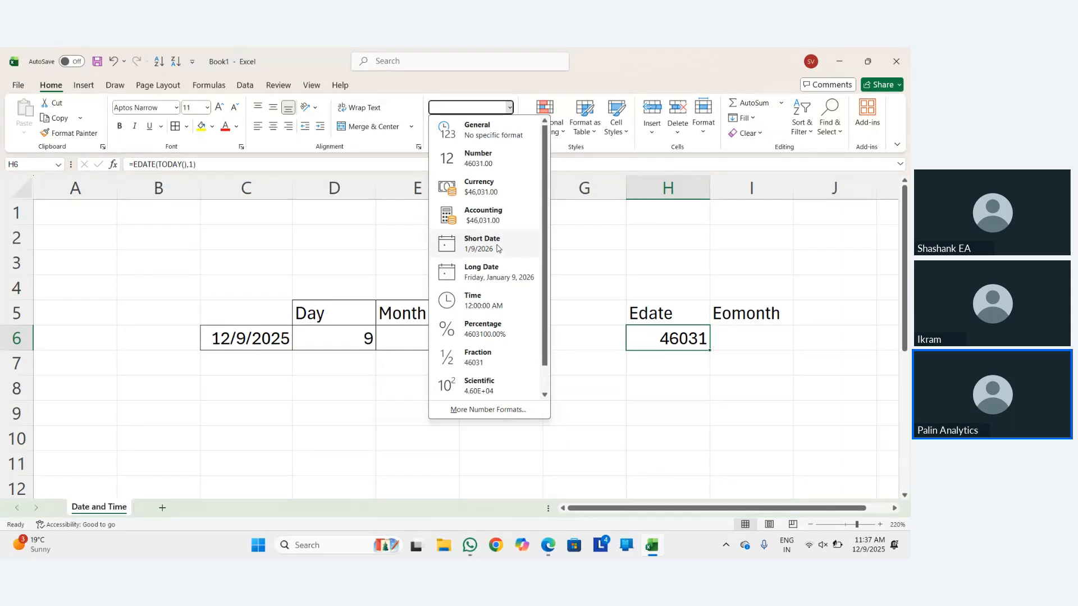
pyautogui.click(497, 247)
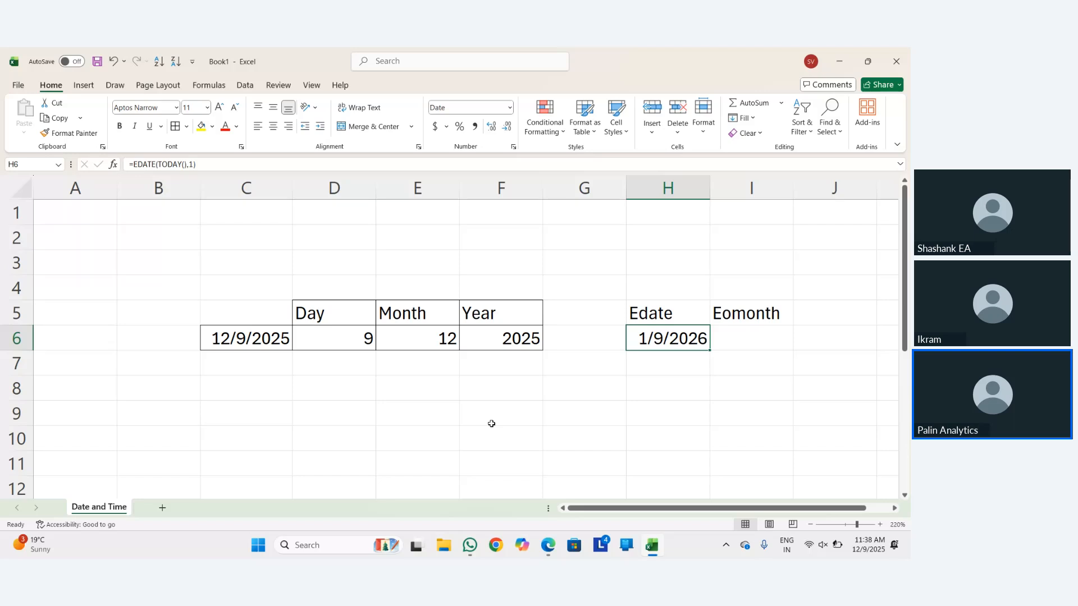
# Examine the start date and months arguments of the EDATE formula in cell H6.
pyautogui.press('F2')
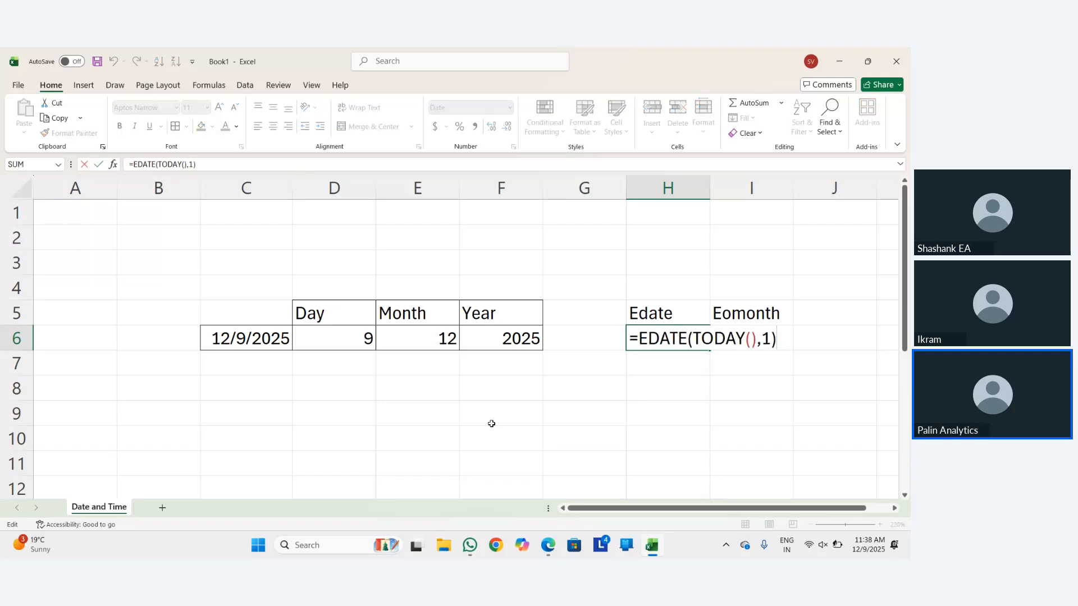
pyautogui.press('Left')
pyautogui.press('Left')
pyautogui.press('Left')
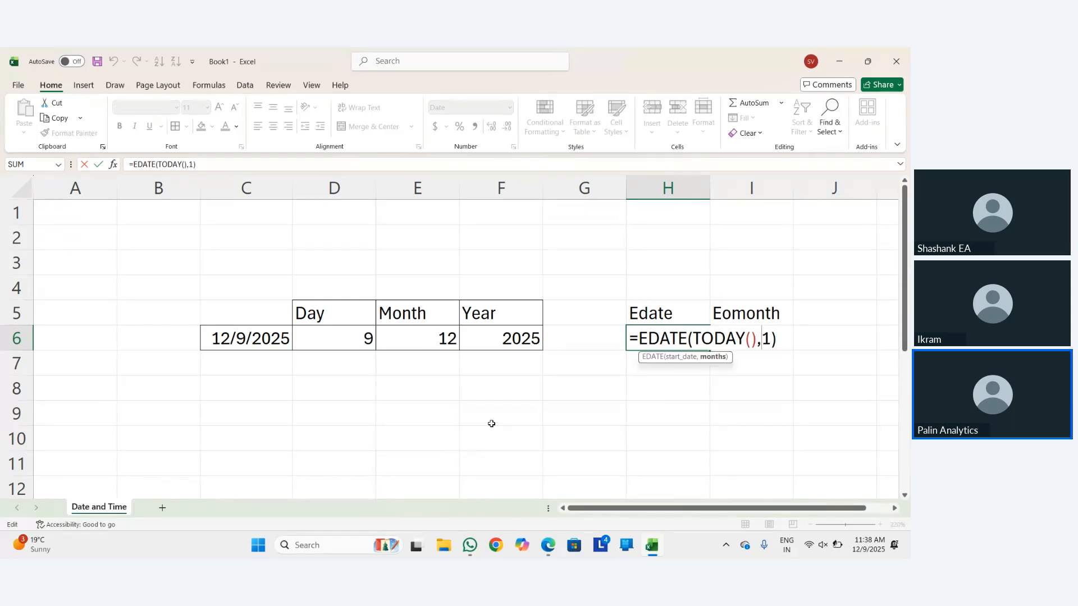
pyautogui.press('Left')
pyautogui.press('Left')
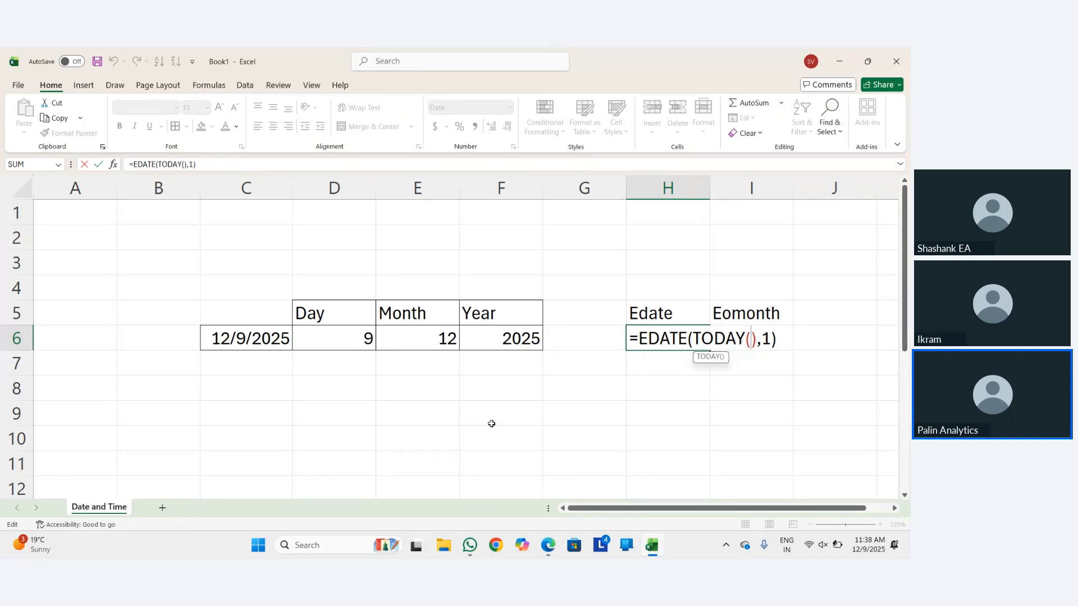
pyautogui.press('Right')
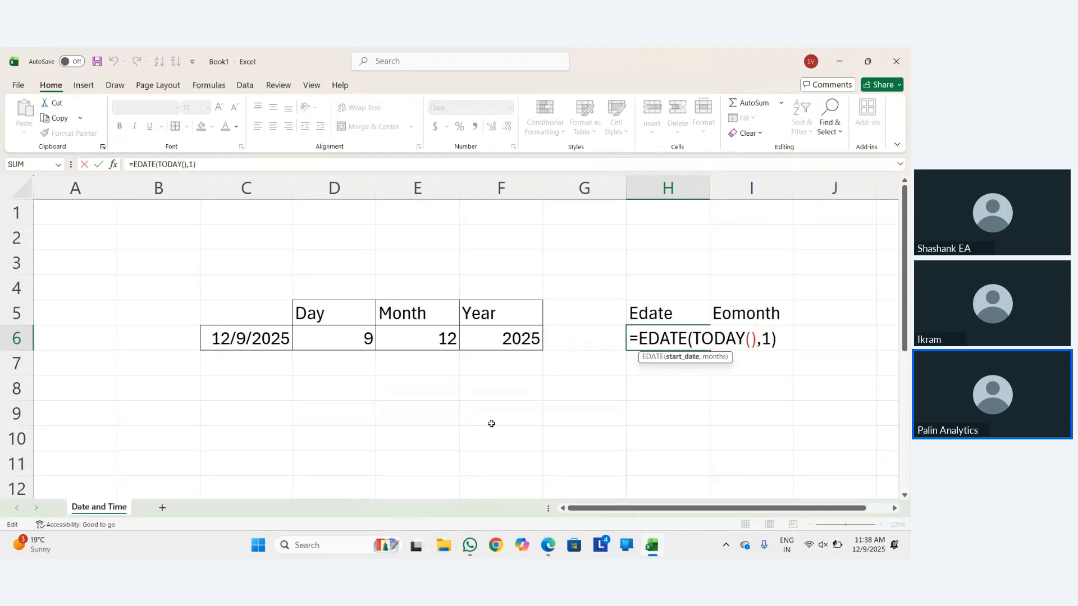
pyautogui.press('Return')
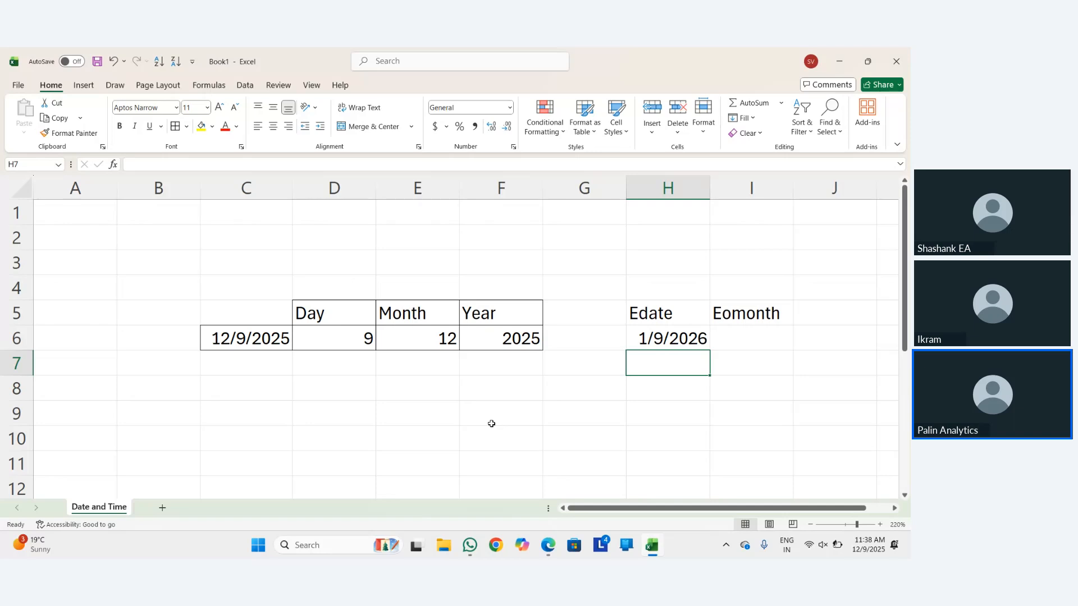
# Enter the note "IF you write 1 in Month it means This formula calculate next months date" in cell H7.
pyautogui.write('IF yoi')
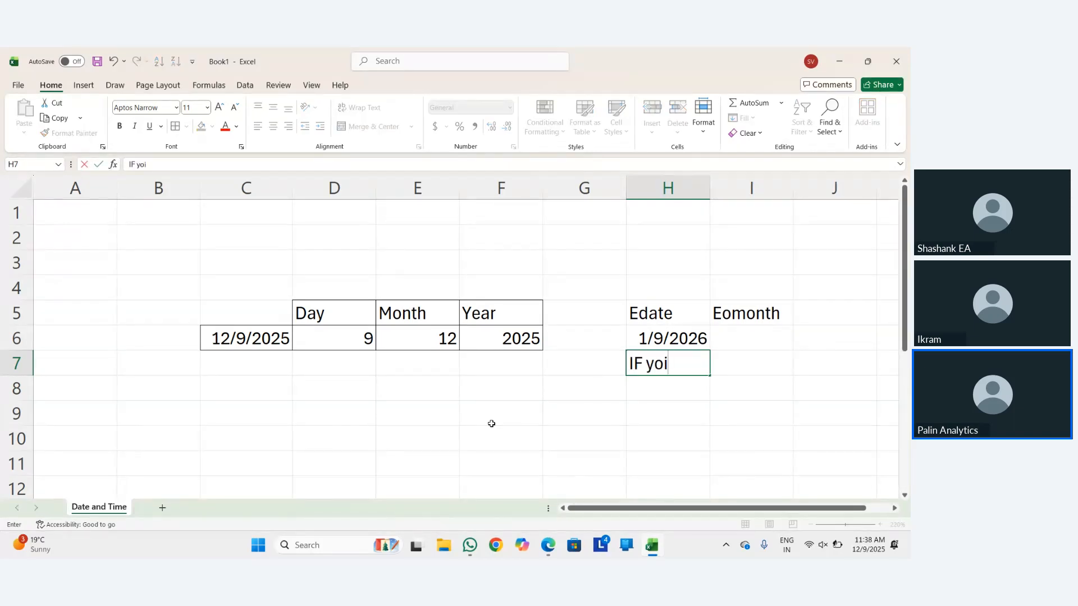
pyautogui.press('BackSpace')
pyautogui.write('u write')
pyautogui.write(' 1 in ')
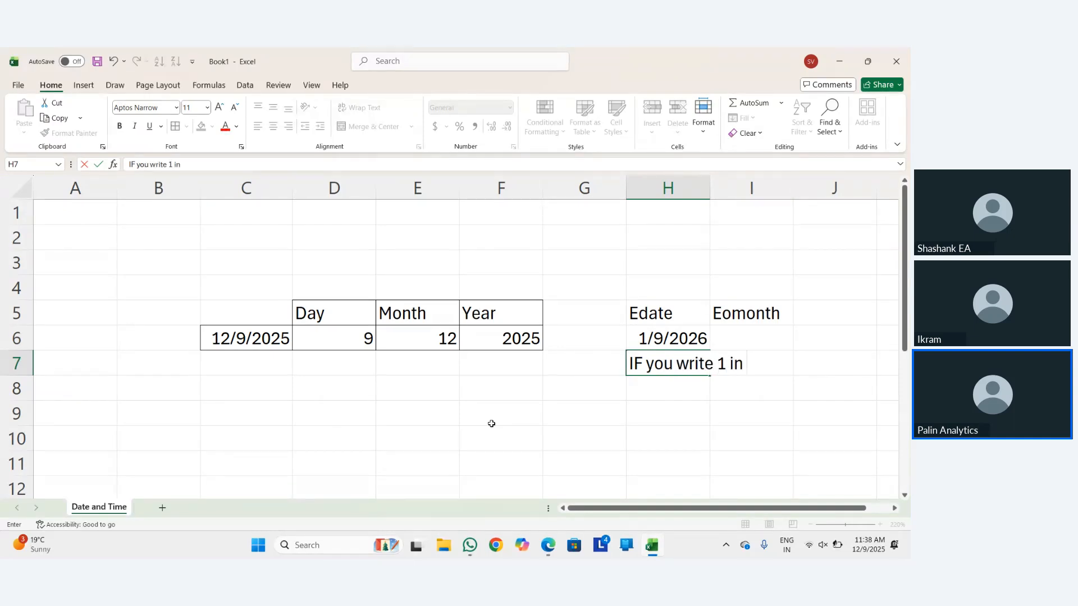
pyautogui.write('Mn')
pyautogui.press('BackSpace')
pyautogui.write('onth it me')
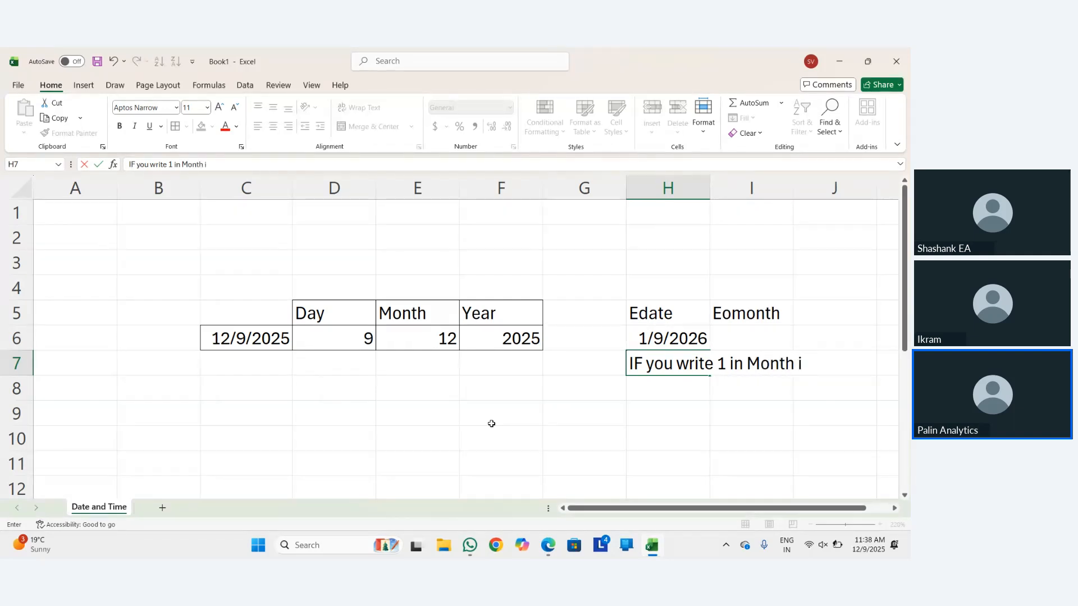
pyautogui.write('ans ')
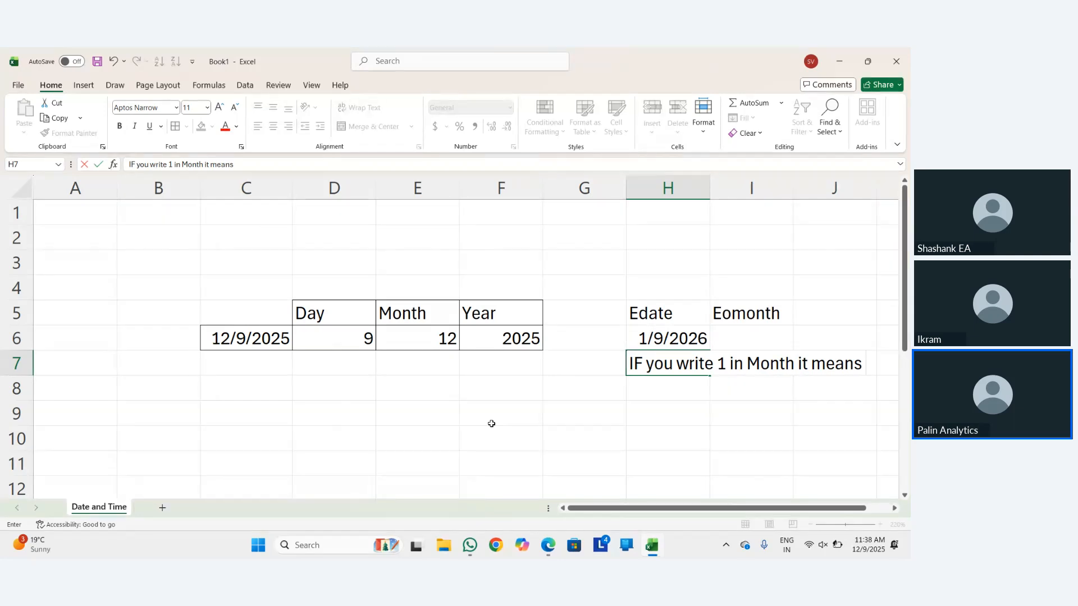
pyautogui.write('This fr')
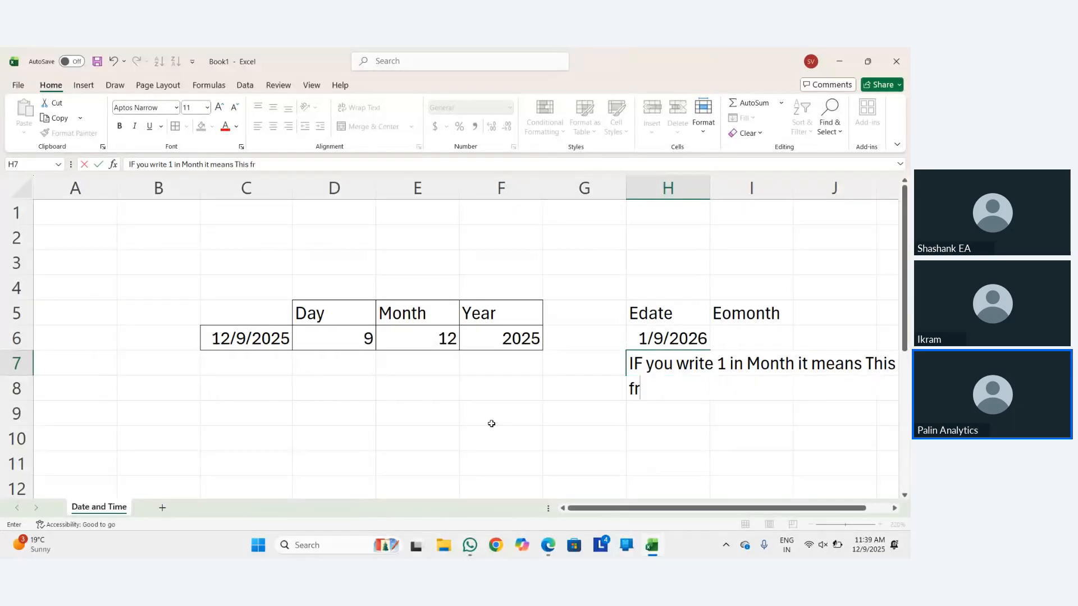
pyautogui.write('oma')
pyautogui.press('BackSpace')
pyautogui.press('BackSpace')
pyautogui.press('BackSpace')
pyautogui.press('BackSpace')
pyautogui.write('ormula calcul')
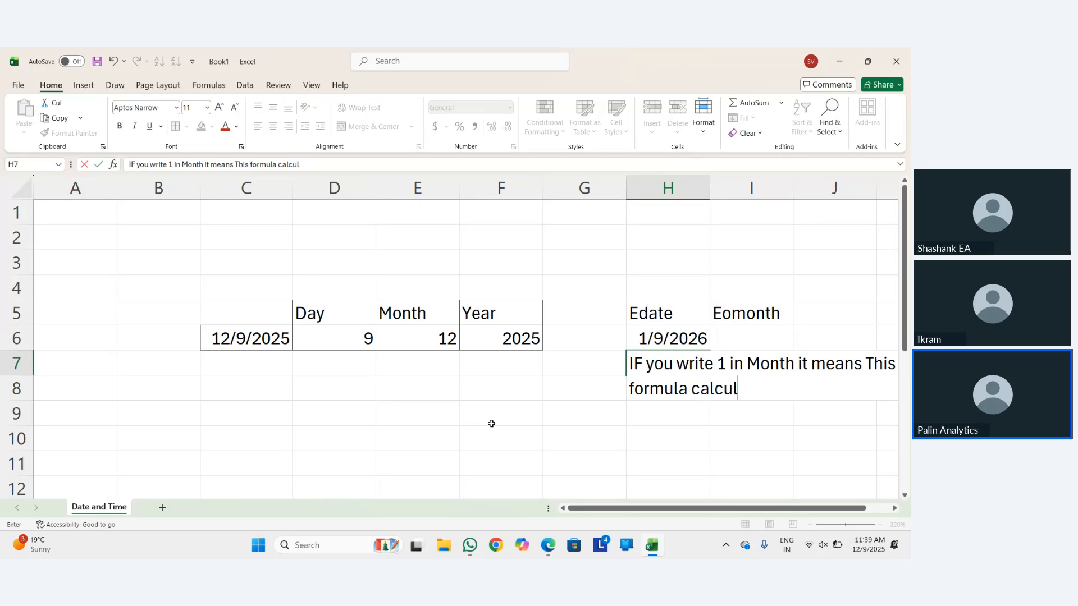
pyautogui.write('ate next')
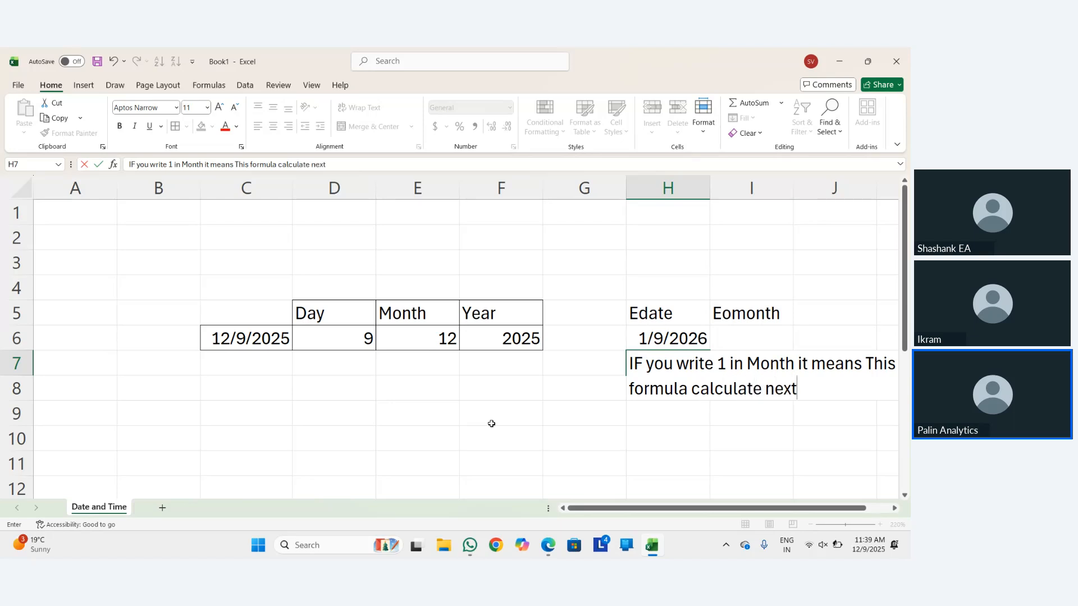
pyautogui.write(' months dat')
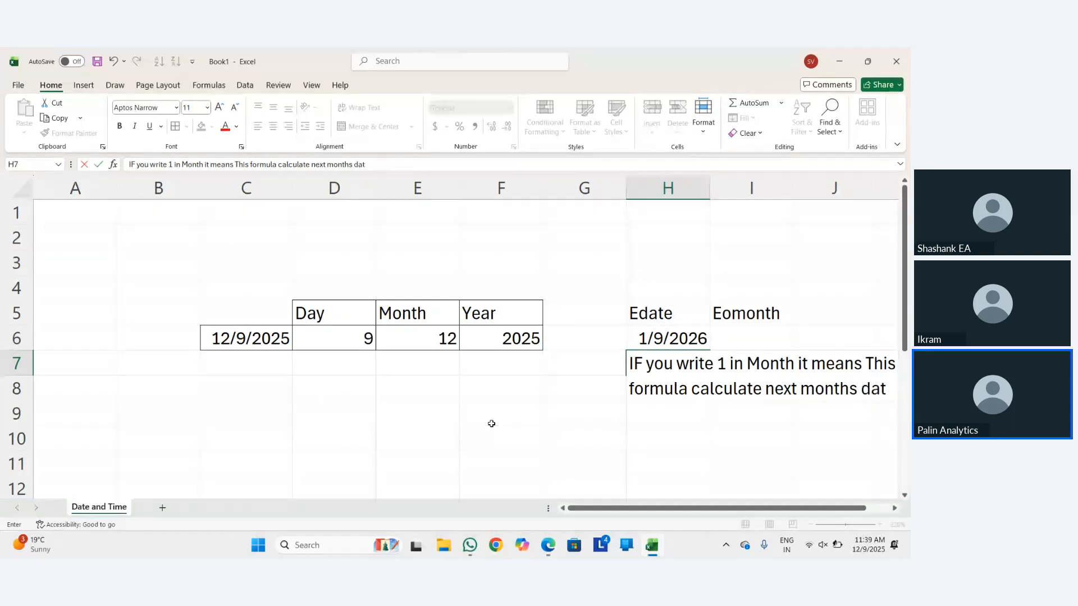
pyautogui.write('e')
pyautogui.press('Return')
# AutoFit the width of column H to the note in cell H7.
pyautogui.press('Up')
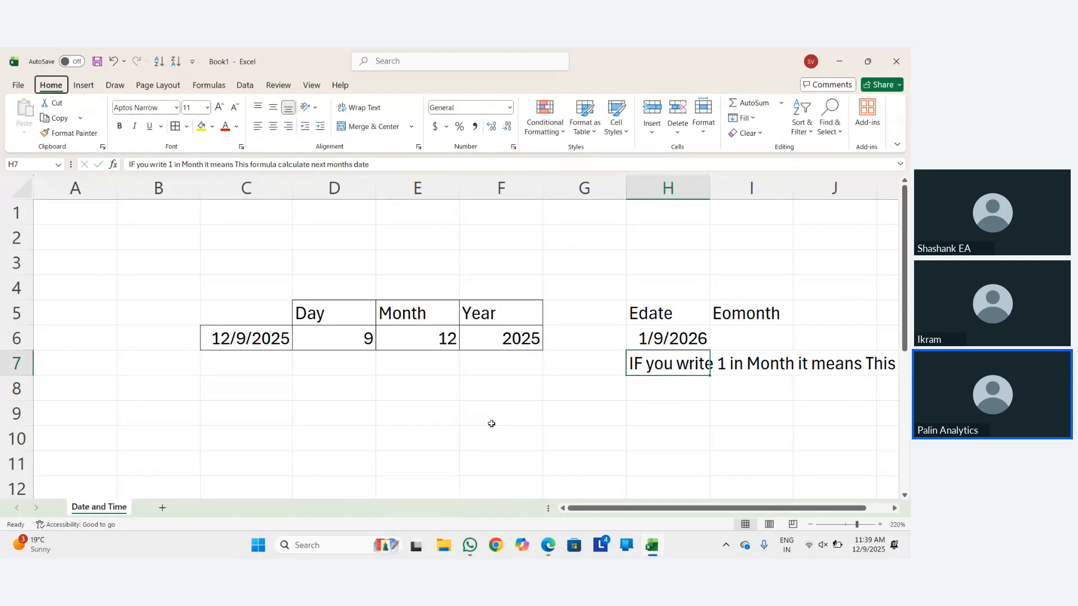
pyautogui.press('h')
pyautogui.press('o')
pyautogui.press('i')
pyautogui.keyDown('ctrl'); pyautogui.scroll(-6, 630, 469); pyautogui.keyUp('ctrl')
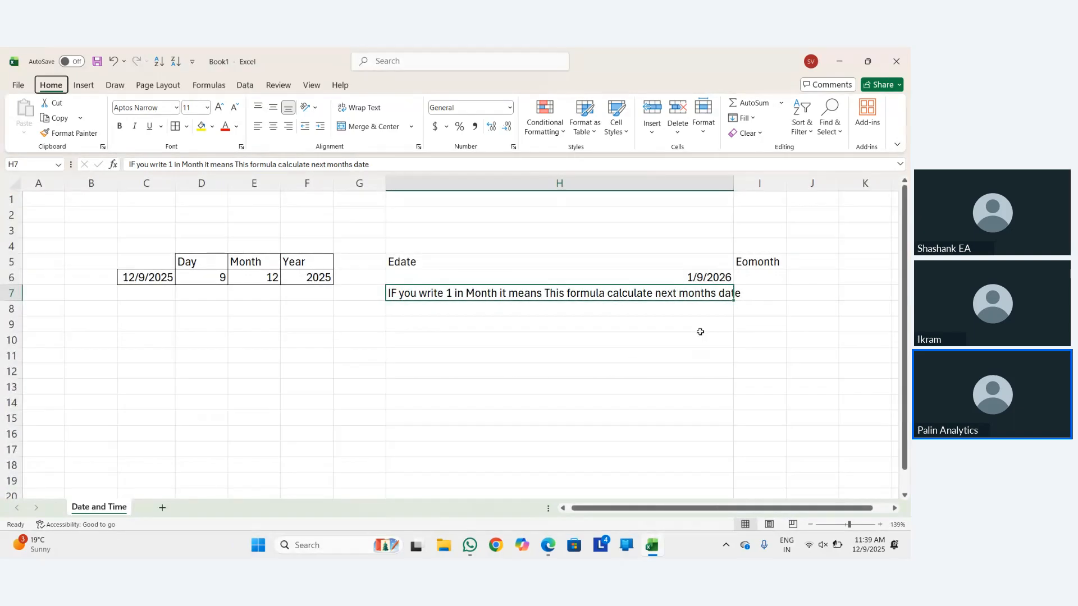
pyautogui.press('Up')
pyautogui.press('Right')
pyautogui.press('Down')
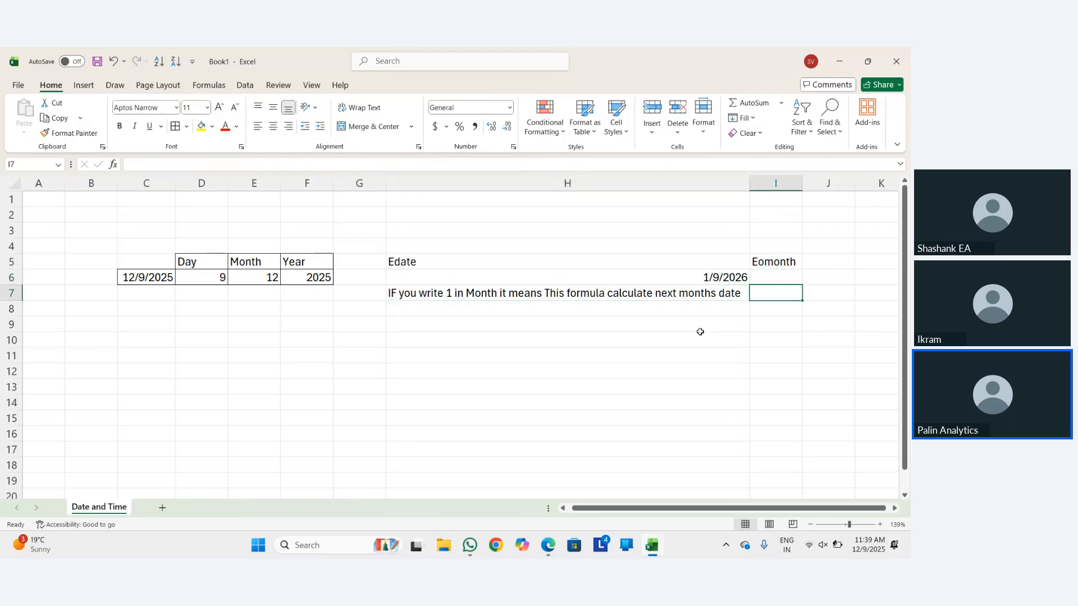
pyautogui.press('Left')
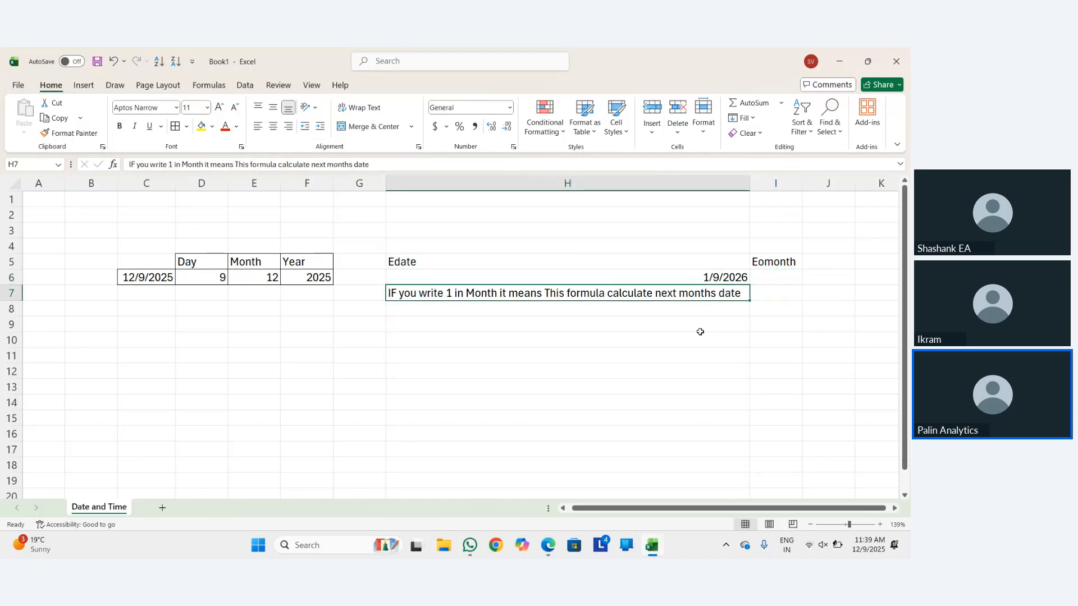
pyautogui.press('Left')
pyautogui.press('Left')
pyautogui.press('Left')
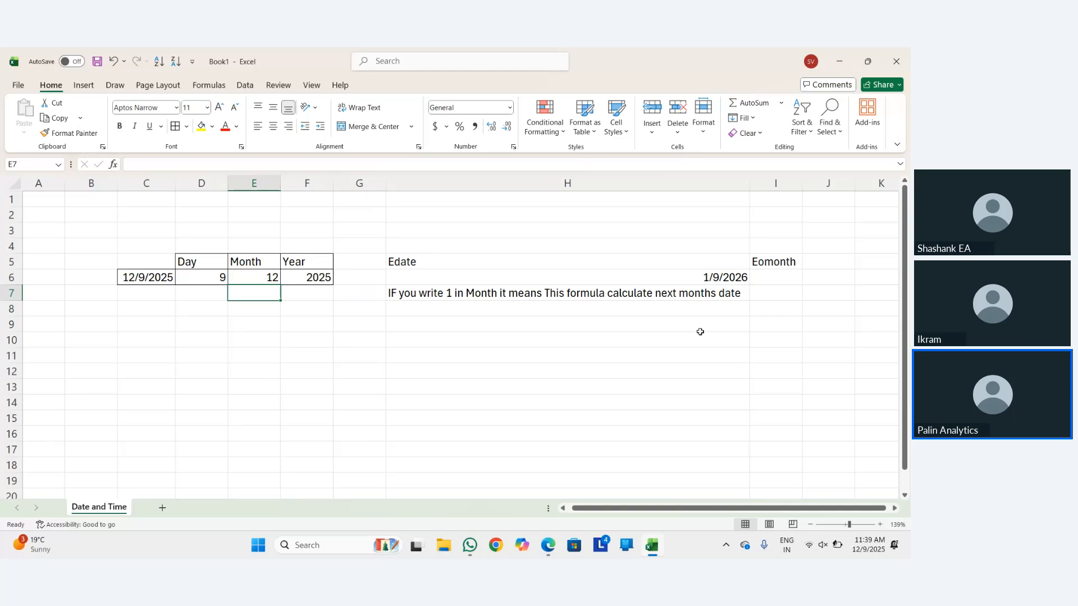
pyautogui.press('Left')
pyautogui.press('Left')
pyautogui.press('Down')
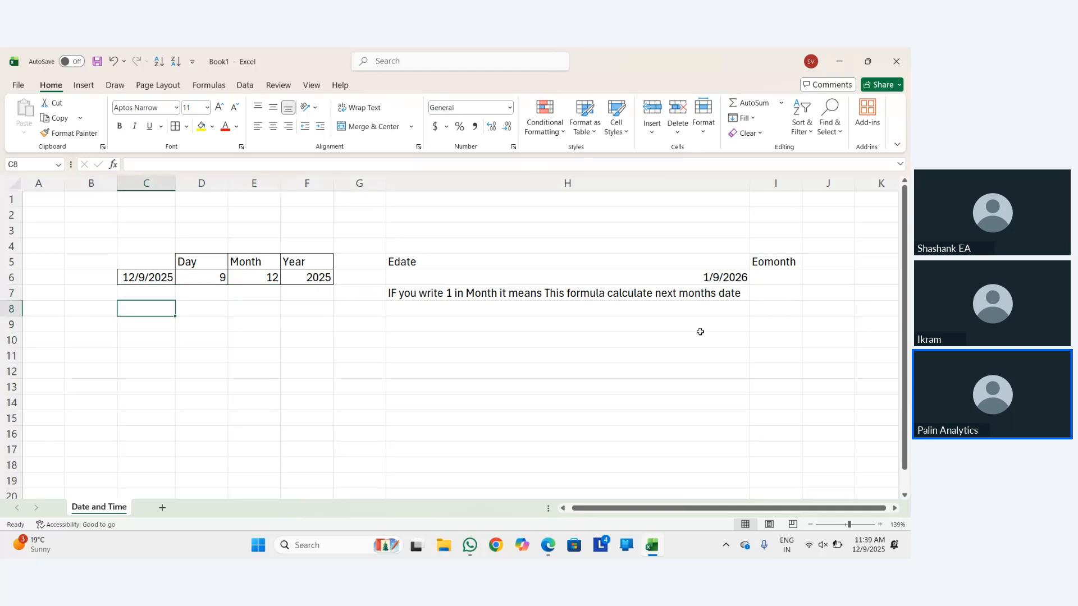
pyautogui.write('=Edaaet')
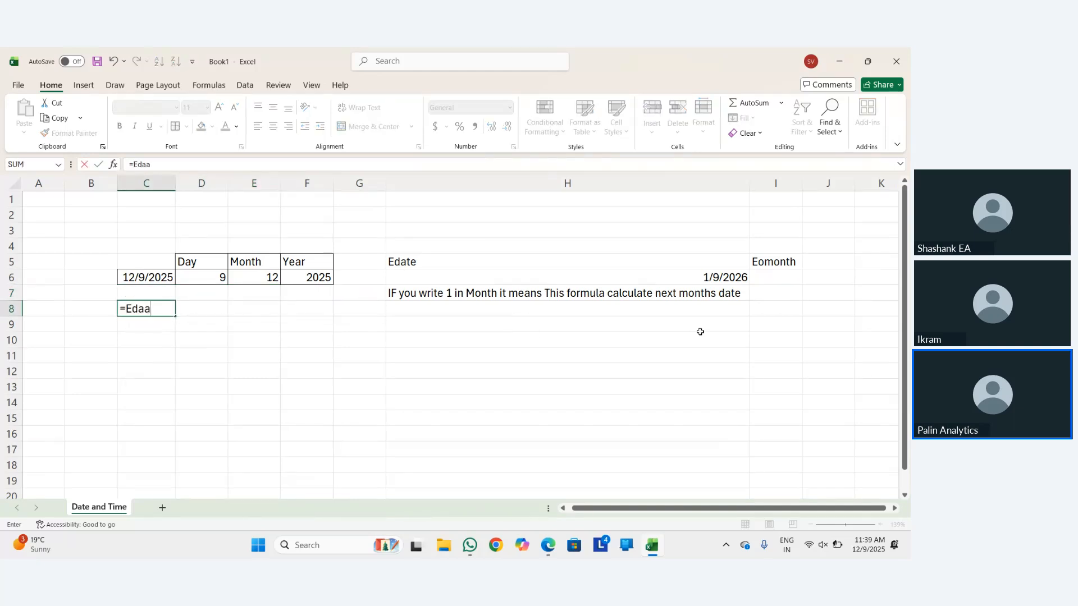
pyautogui.press('BackSpace')
pyautogui.press('BackSpace')
pyautogui.press('BackSpace')
pyautogui.press('BackSpace')
pyautogui.press('Tab')
pyautogui.press('Up')
pyautogui.press('Up')
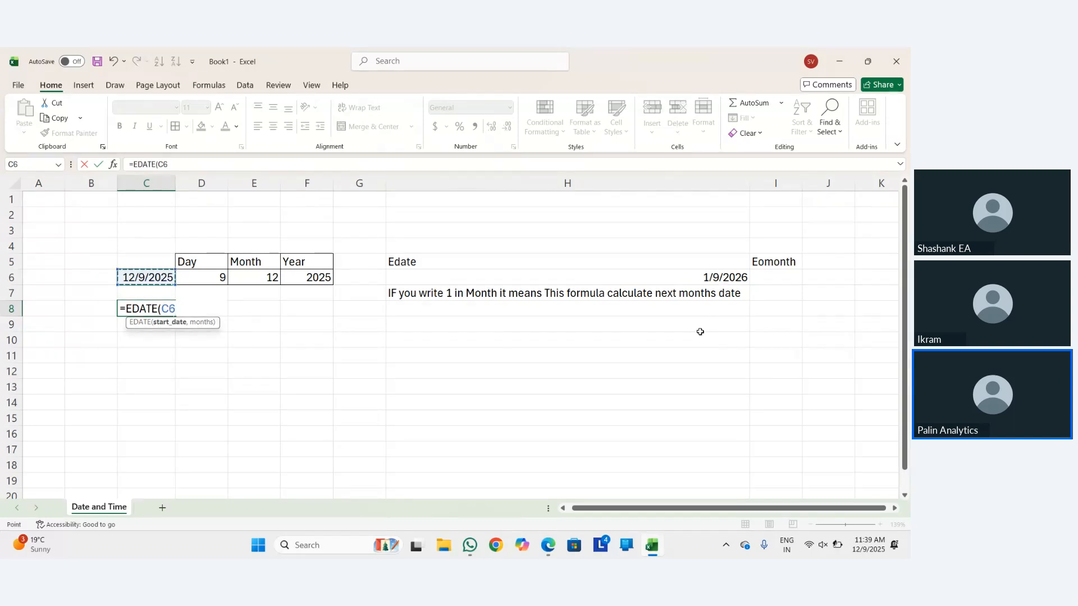
pyautogui.press('BackSpace')
pyautogui.press('BackSpace')
pyautogui.press('BackSpace')
pyautogui.press('BackSpace')
pyautogui.press('BackSpace')
pyautogui.press('BackSpace')
pyautogui.press('BackSpace')
pyautogui.press('BackSpace')
pyautogui.press('BackSpace')
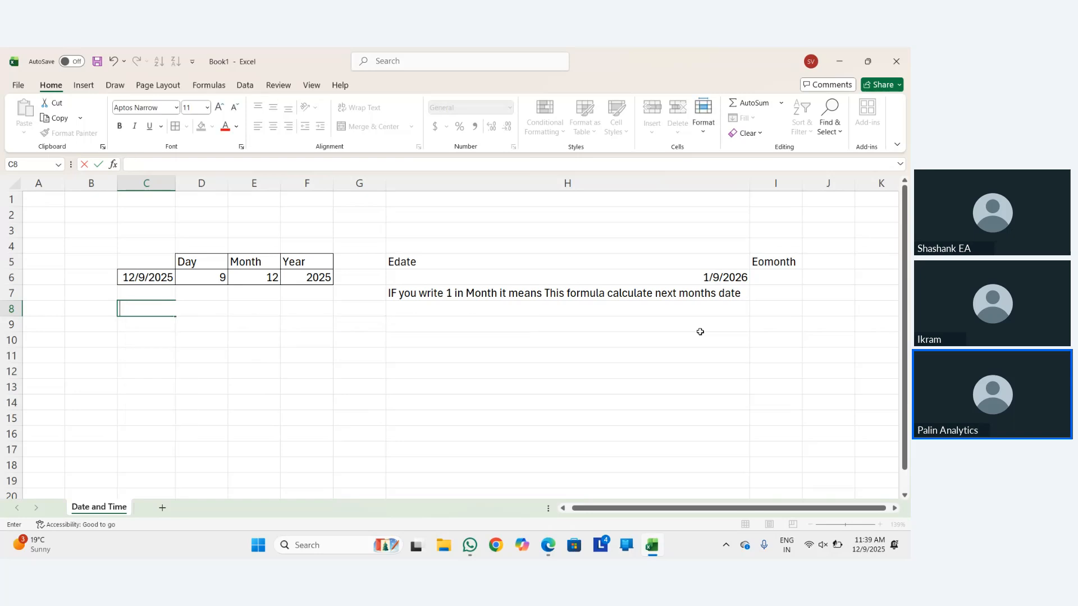
pyautogui.press('Escape')
pyautogui.press('Right')
pyautogui.press('Right')
pyautogui.press('Right')
pyautogui.press('Right')
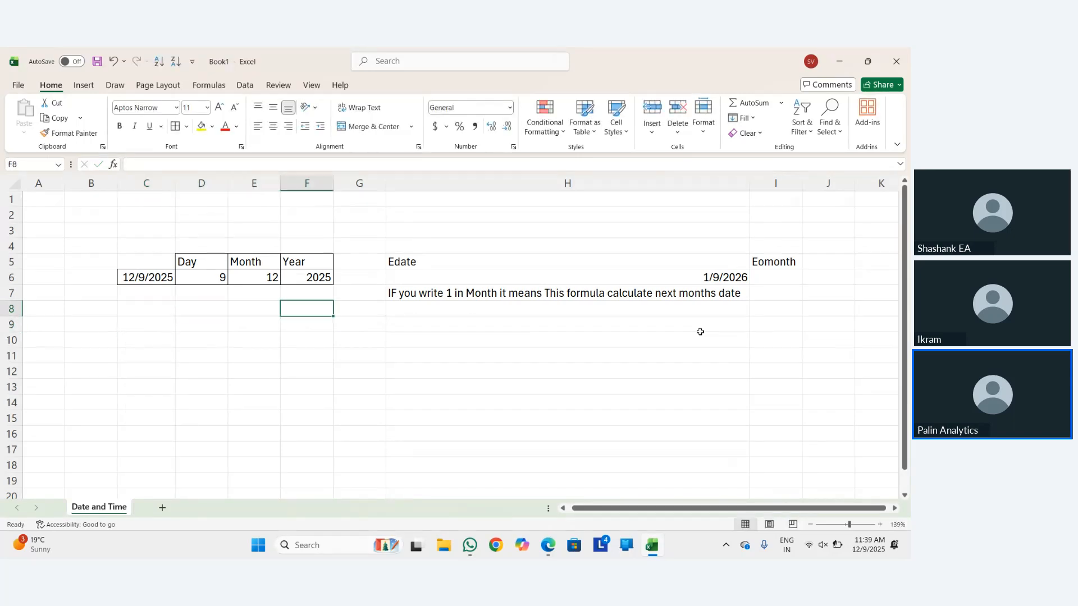
pyautogui.press('Right')
pyautogui.press('Left')
pyautogui.press('Up')
pyautogui.press('Right')
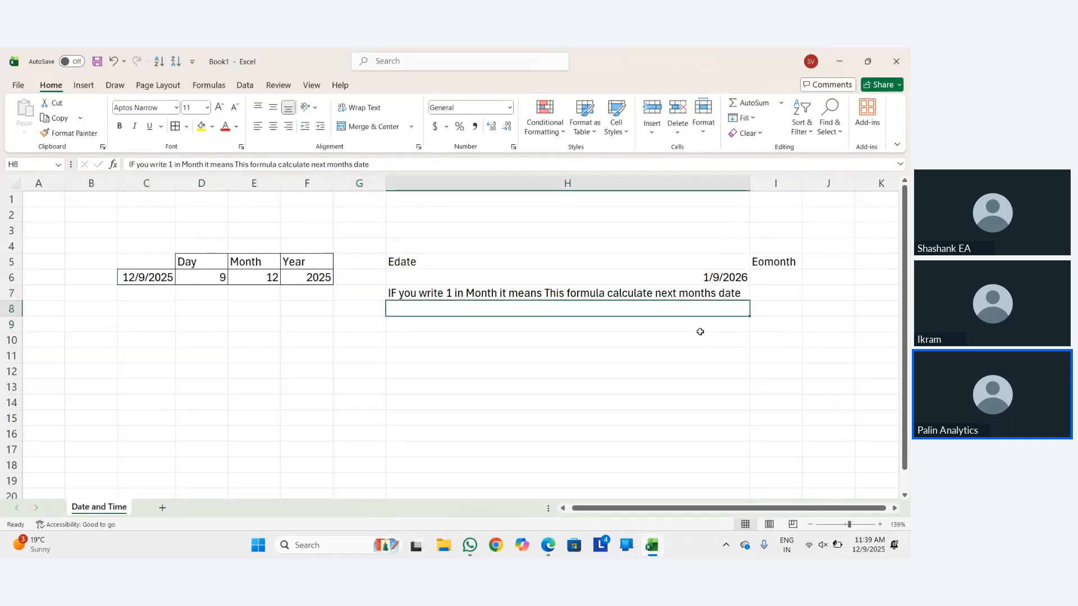
# Enter the formula =EDATE(C6,0) in cell H8, using the date in C6 as the start date.
pyautogui.press('Down')
pyautogui.write('=')
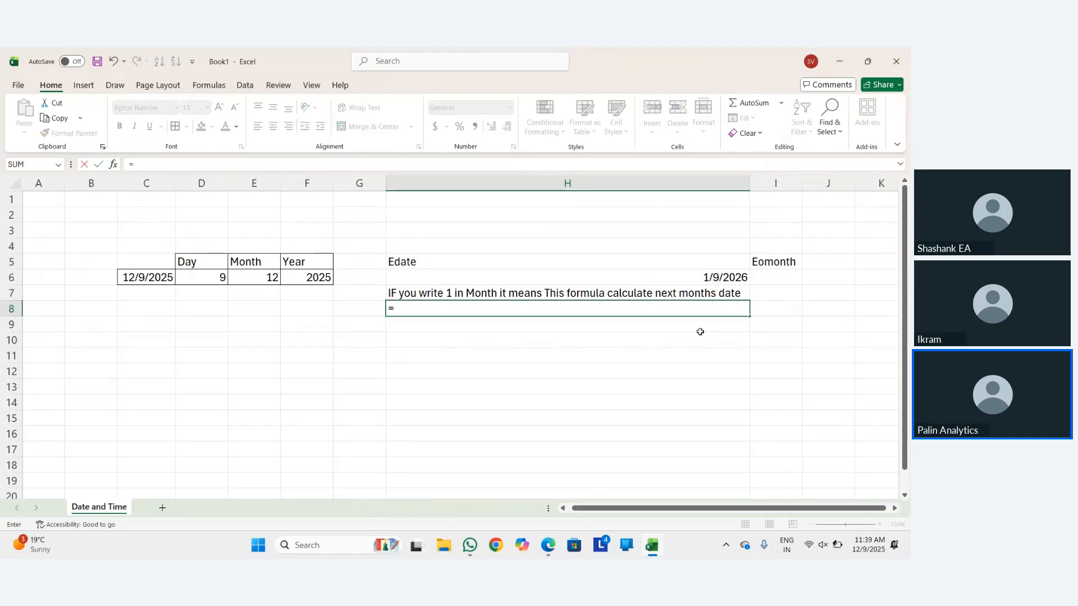
pyautogui.write('edat')
pyautogui.press('BackSpace')
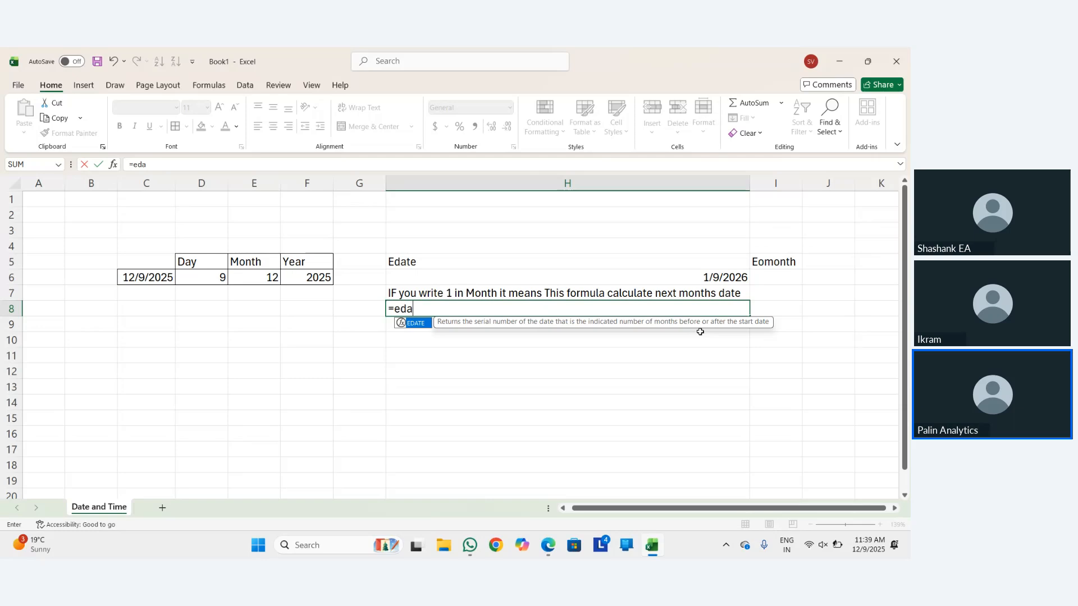
pyautogui.write('r')
pyautogui.press('BackSpace')
pyautogui.write('te')
pyautogui.press('Tab')
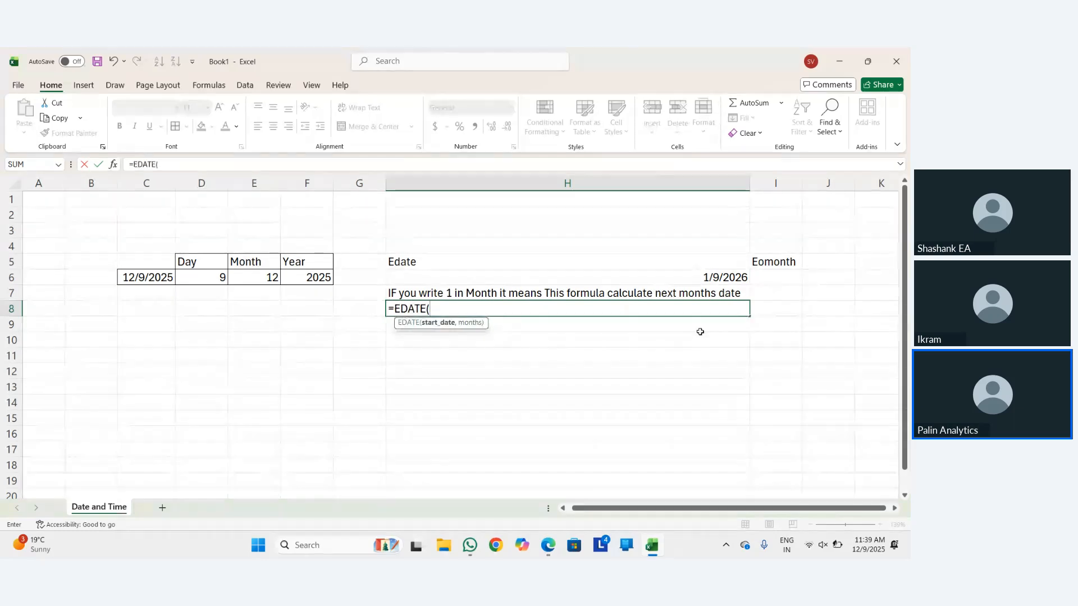
pyautogui.press('Up')
pyautogui.press('Left')
pyautogui.press('Left')
pyautogui.press('Left')
pyautogui.press('Left')
pyautogui.press('Left')
pyautogui.press('Up')
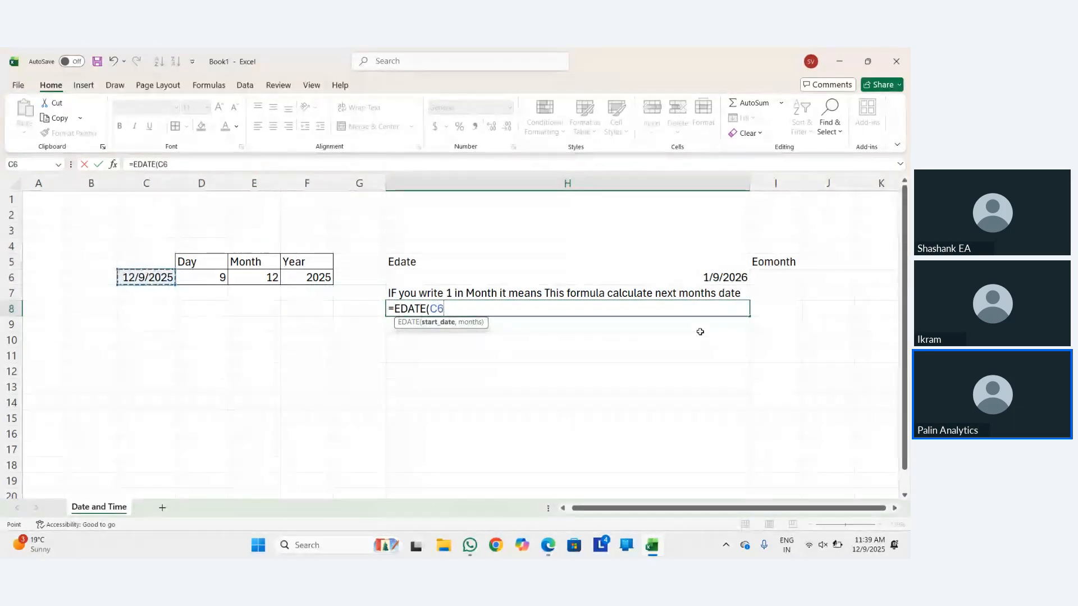
pyautogui.write(',')
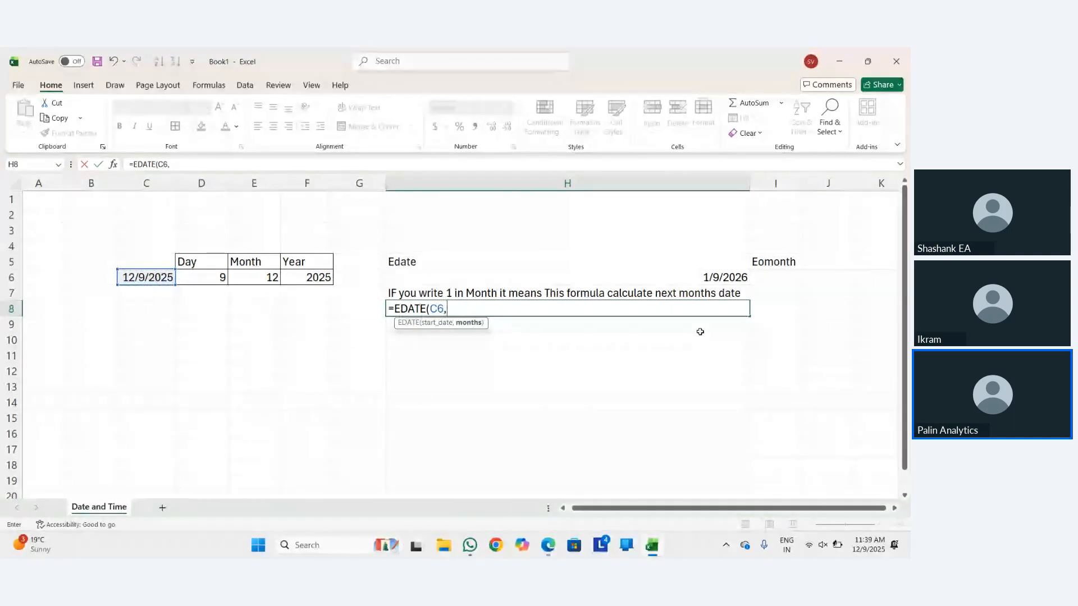
pyautogui.write('0')
pyautogui.press('Return')
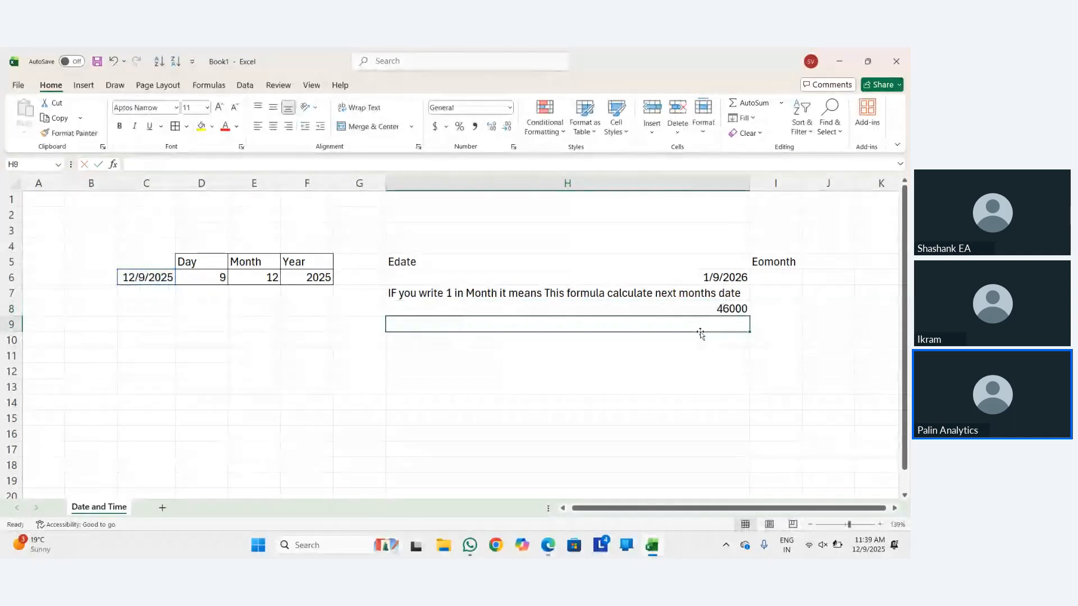
# Format the EDATE result in cell H8 as Short Date.
pyautogui.press('Up')
pyautogui.press('alt')
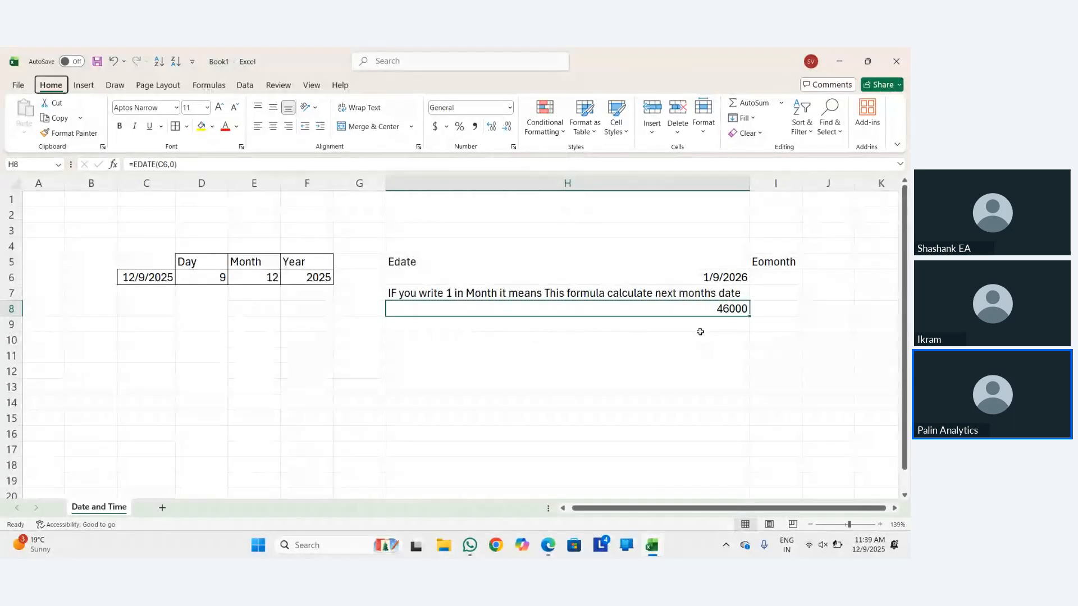
pyautogui.press('n')
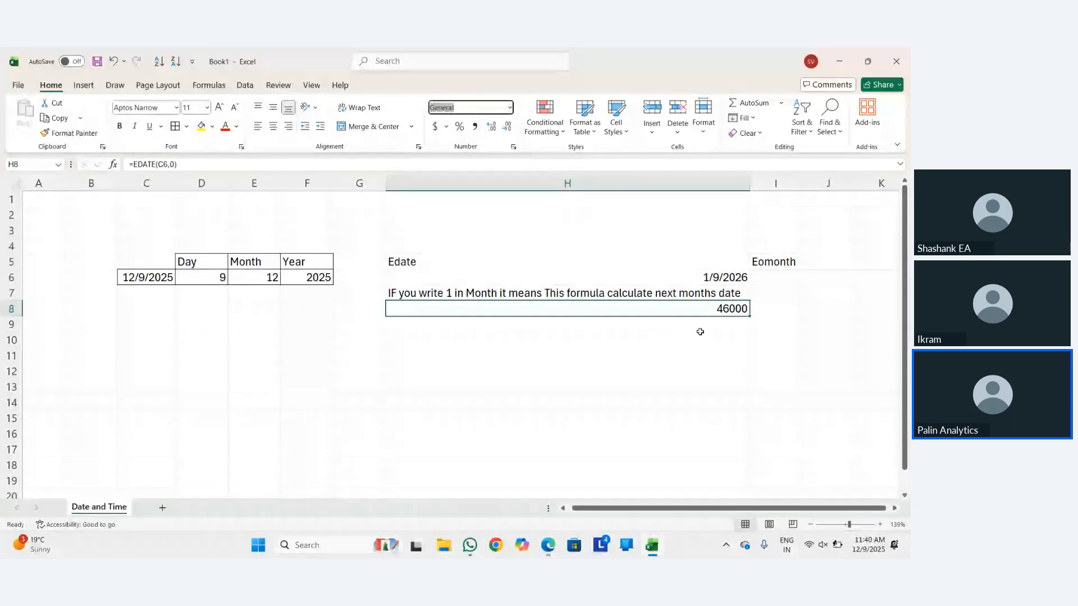
pyautogui.write('date')
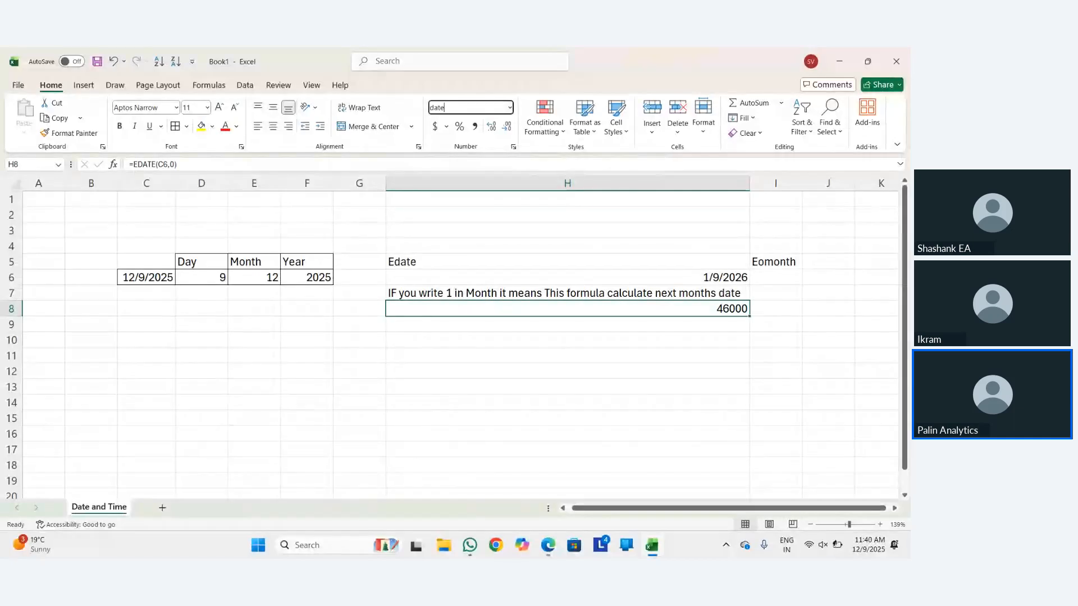
pyautogui.press('BackSpace')
pyautogui.press('BackSpace')
pyautogui.press('BackSpace')
pyautogui.press('BackSpace')
pyautogui.press('Down')
pyautogui.press('Down')
pyautogui.press('Down')
pyautogui.press('Down')
pyautogui.press('Down')
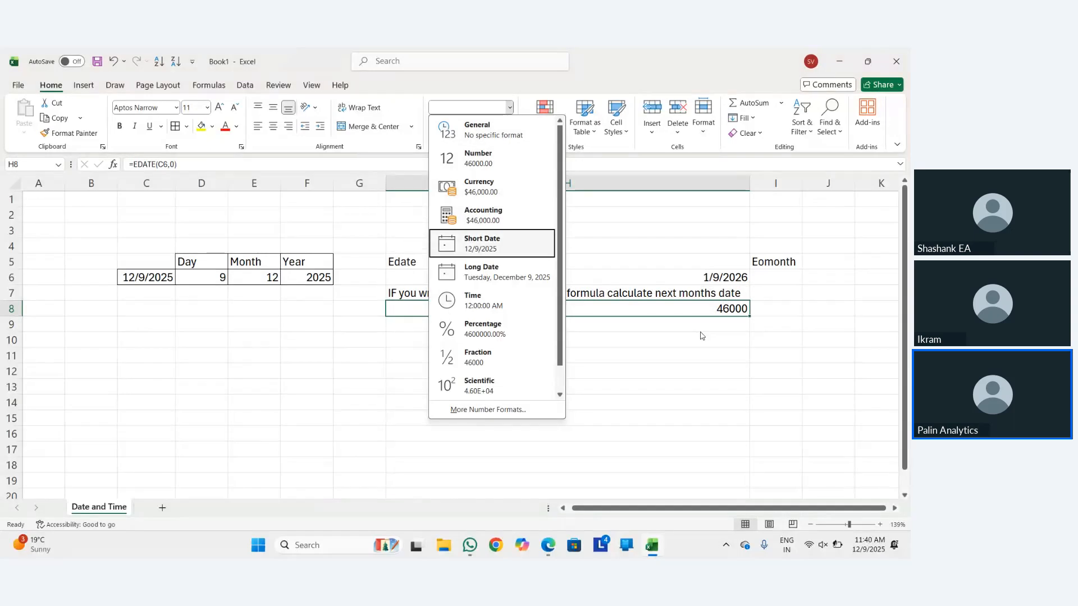
pyautogui.press('Up')
pyautogui.press('Down')
pyautogui.press('Down')
pyautogui.press('Up')
pyautogui.press('Return')
# Enter the formula =EDATE(C6,2) in cell H9, using the date in C6 as the start date.
pyautogui.press('Down')
pyautogui.press('Left')
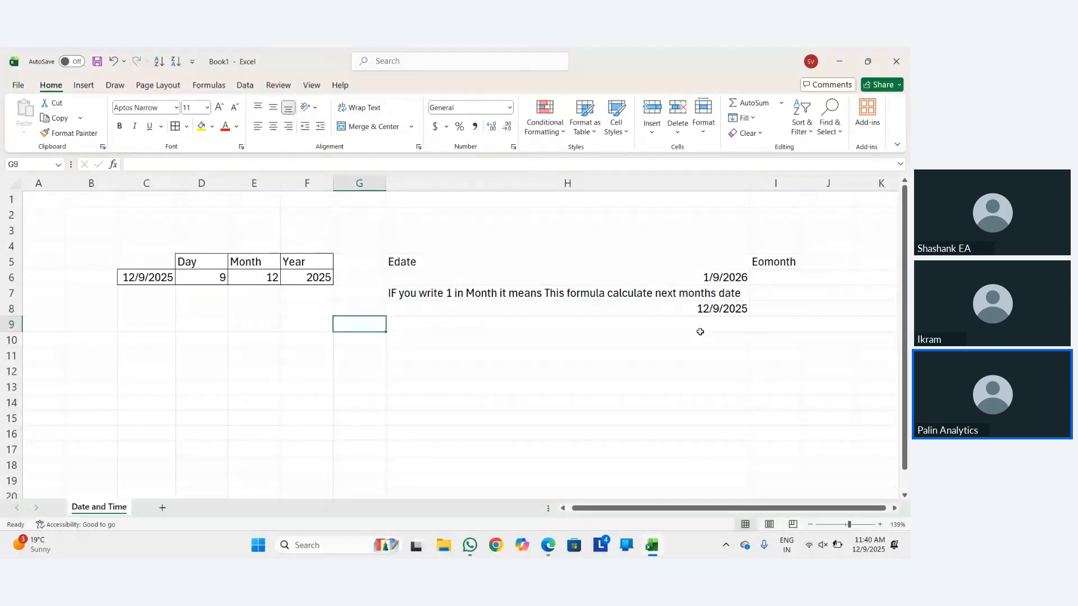
pyautogui.press('Right')
pyautogui.write('=Ed')
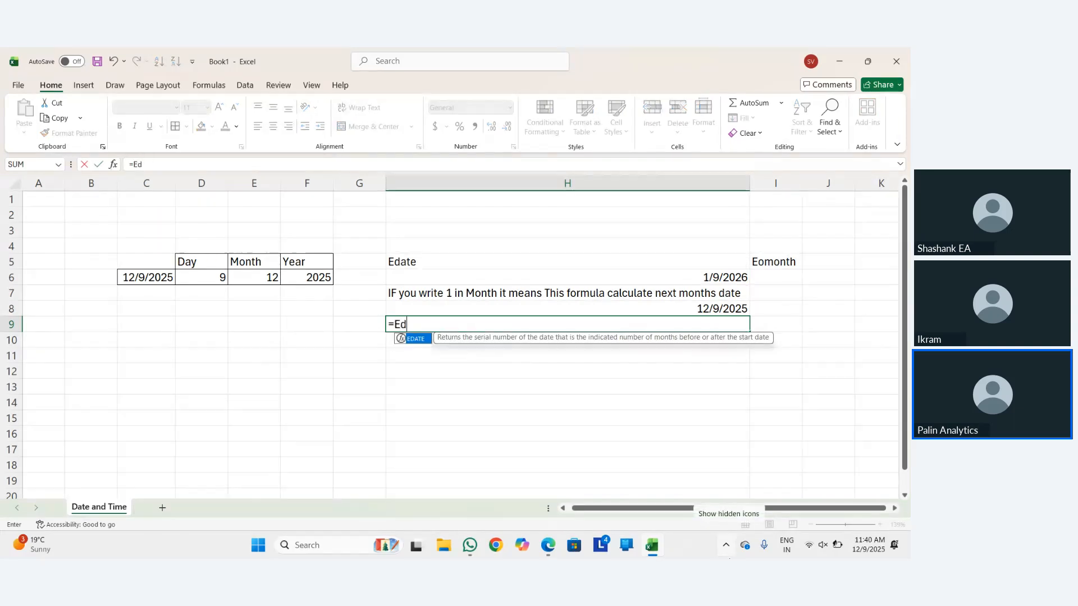
pyautogui.press('Tab')
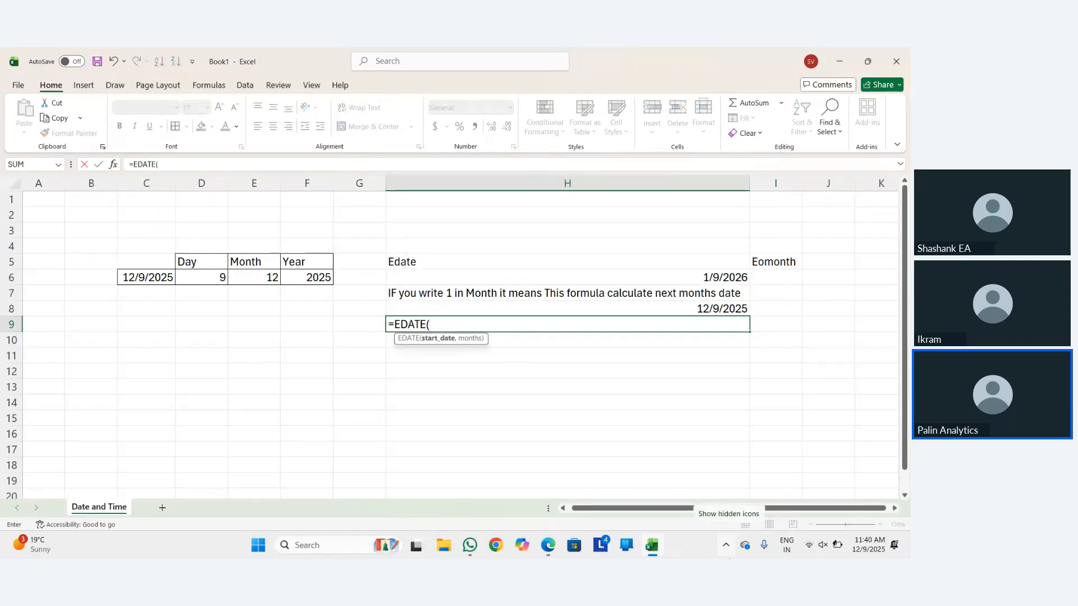
pyautogui.press('Up')
pyautogui.press('Left')
pyautogui.press('Left')
pyautogui.press('Left')
pyautogui.press('Left')
pyautogui.press('Left')
pyautogui.press('Up')
pyautogui.press('Up')
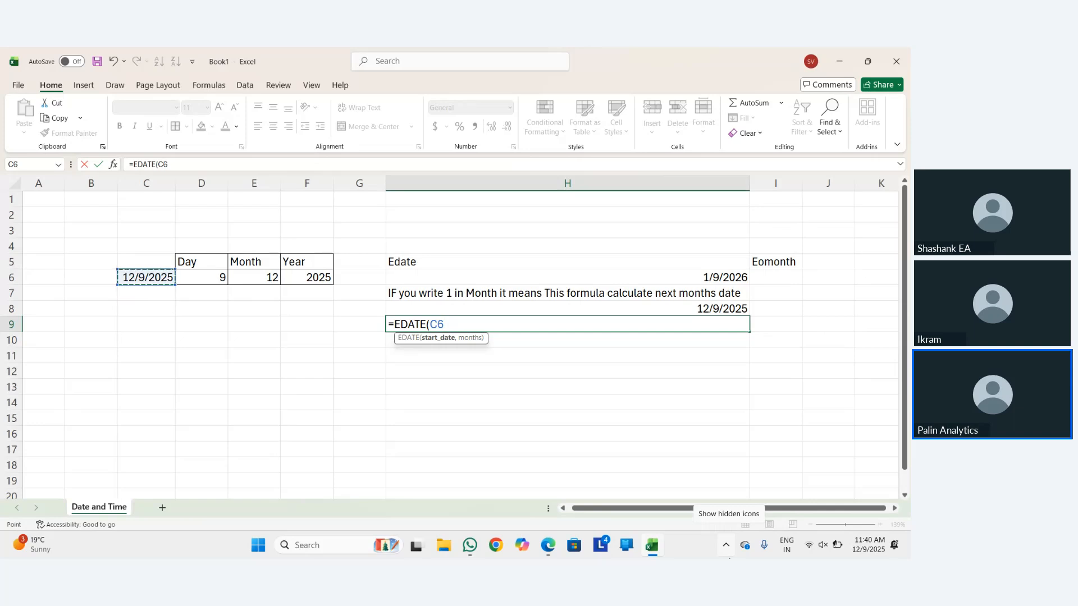
pyautogui.write(',2')
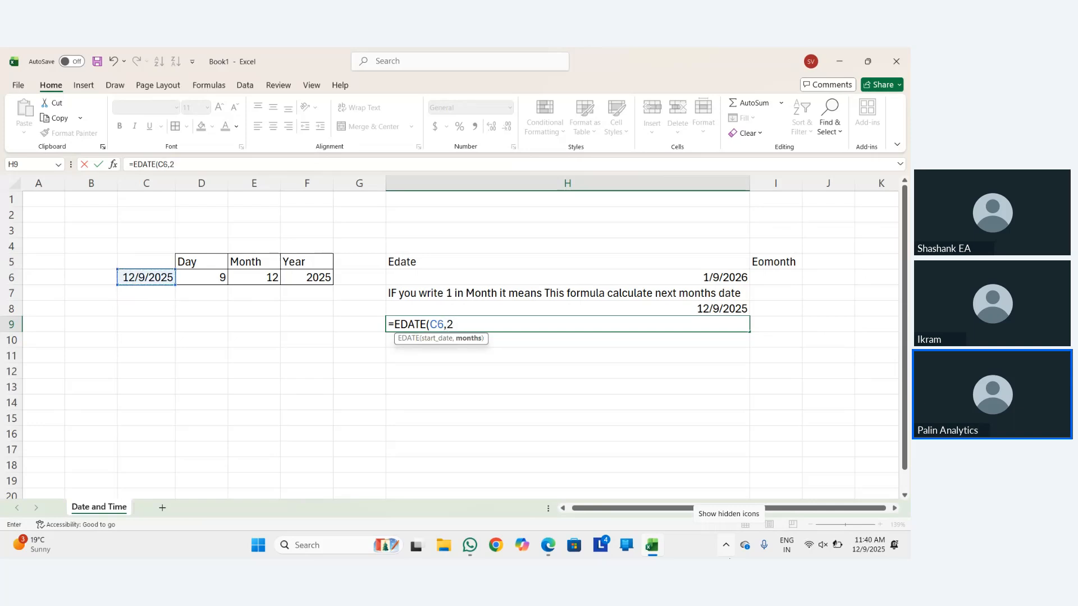
pyautogui.press('Return')
# Format the EDATE result in cell H9 as Short Date.
pyautogui.press('Up')
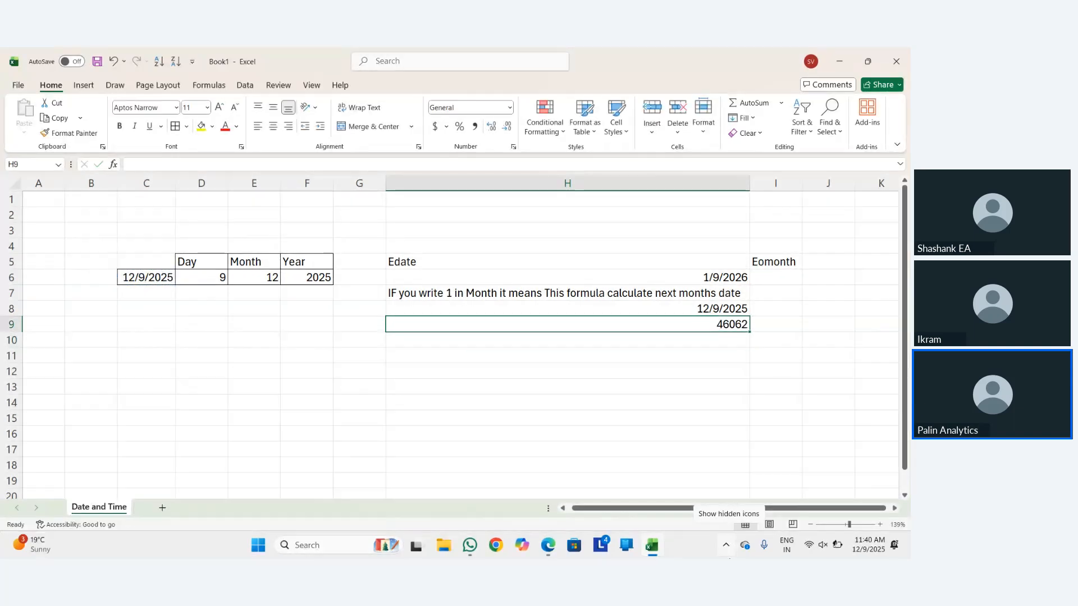
pyautogui.press('alt')
pyautogui.press('h')
pyautogui.press('n')
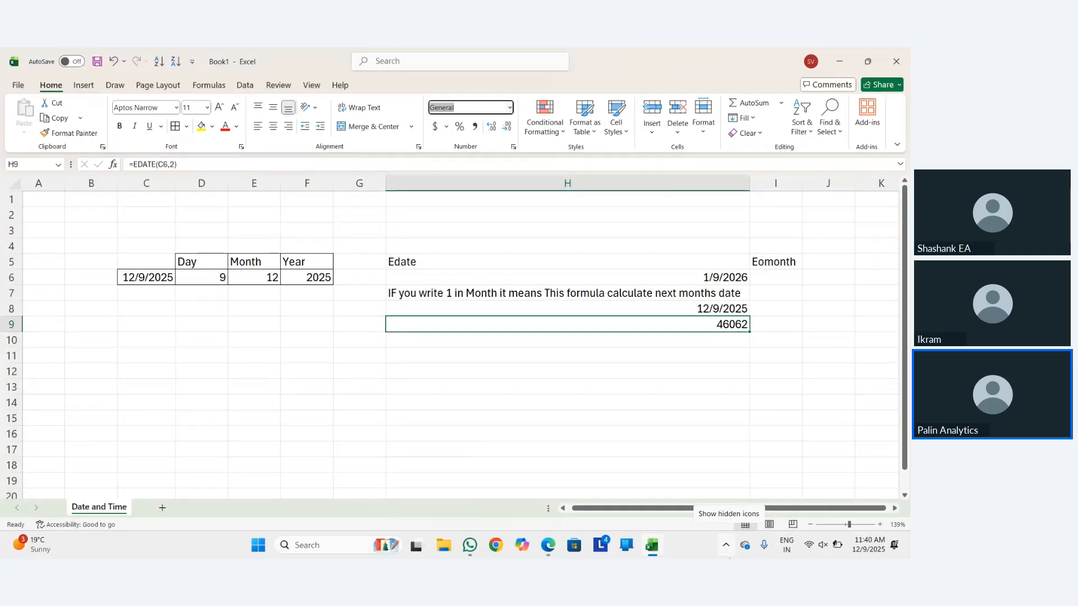
pyautogui.press('Down')
pyautogui.press('Down')
pyautogui.press('Down')
pyautogui.press('Down')
pyautogui.press('Down')
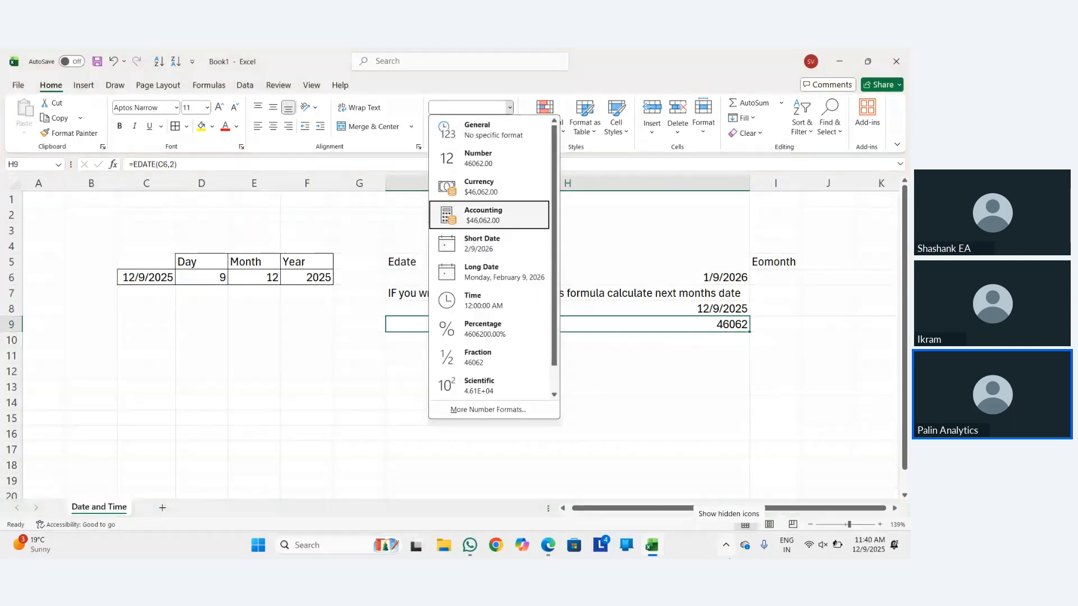
pyautogui.press('Return')
pyautogui.press('Up')
pyautogui.press('Left')
pyautogui.press('Right')
pyautogui.press('Down')
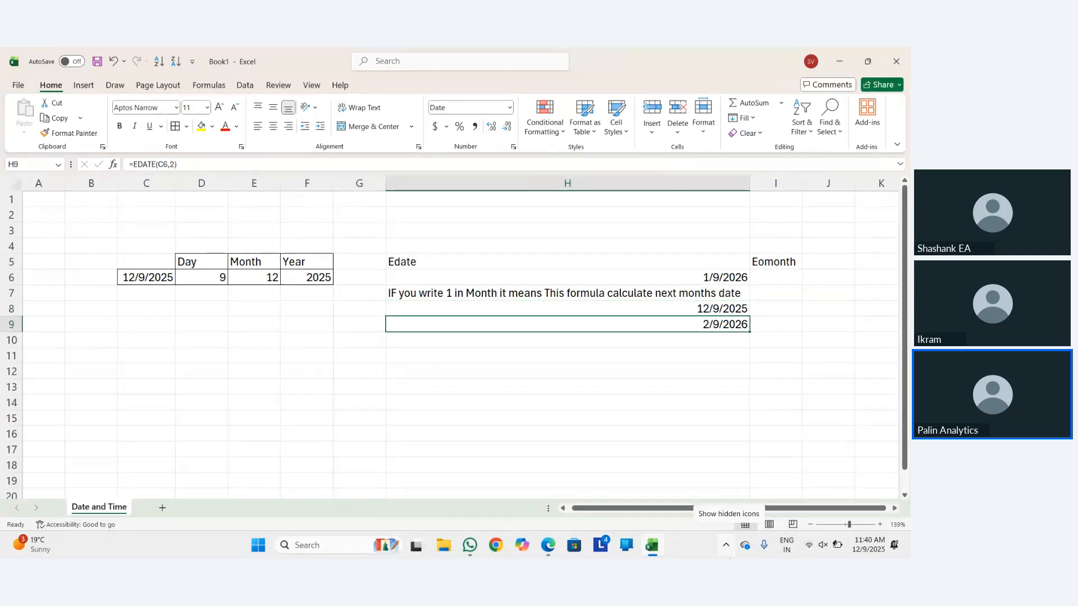
# Extend the heading in cell H5 to read "Edate(End to end date)".
pyautogui.press('Up')
pyautogui.press('Up')
pyautogui.press('Up')
pyautogui.press('Up')
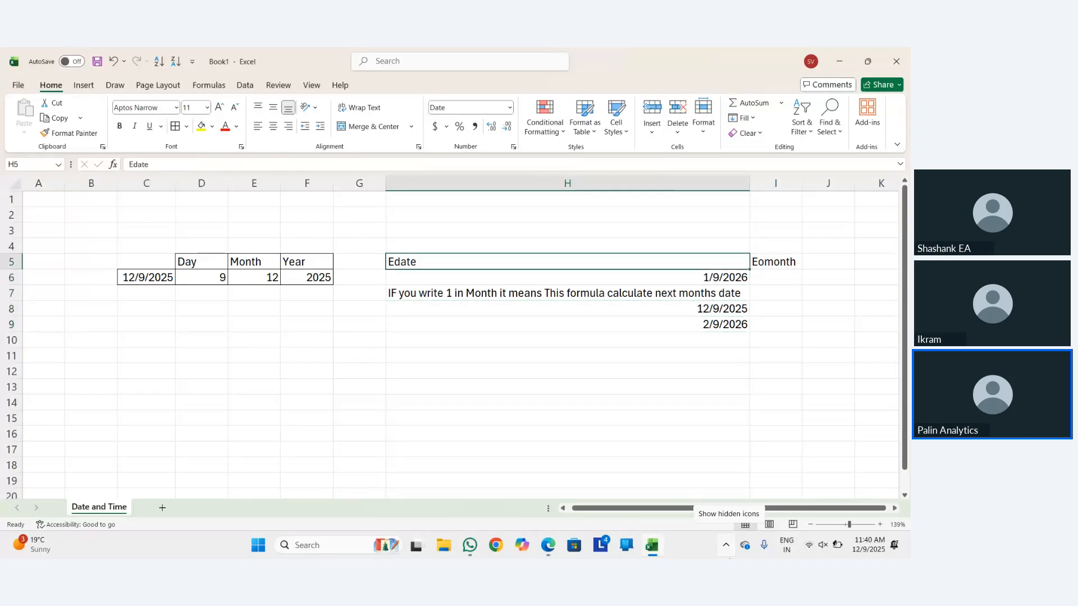
pyautogui.press('F2')
pyautogui.write('(EN')
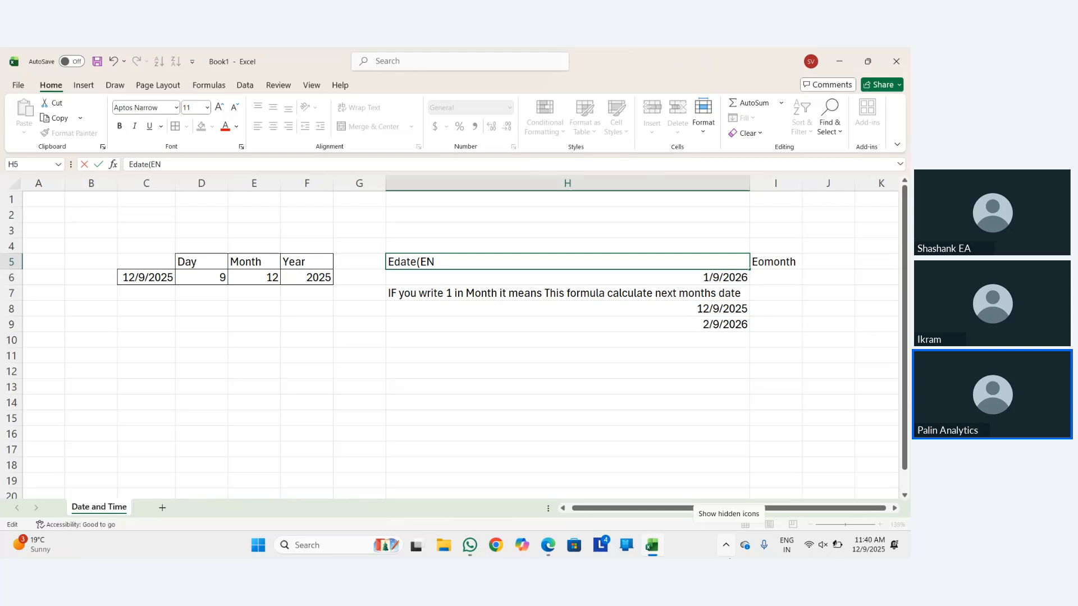
pyautogui.press('BackSpace')
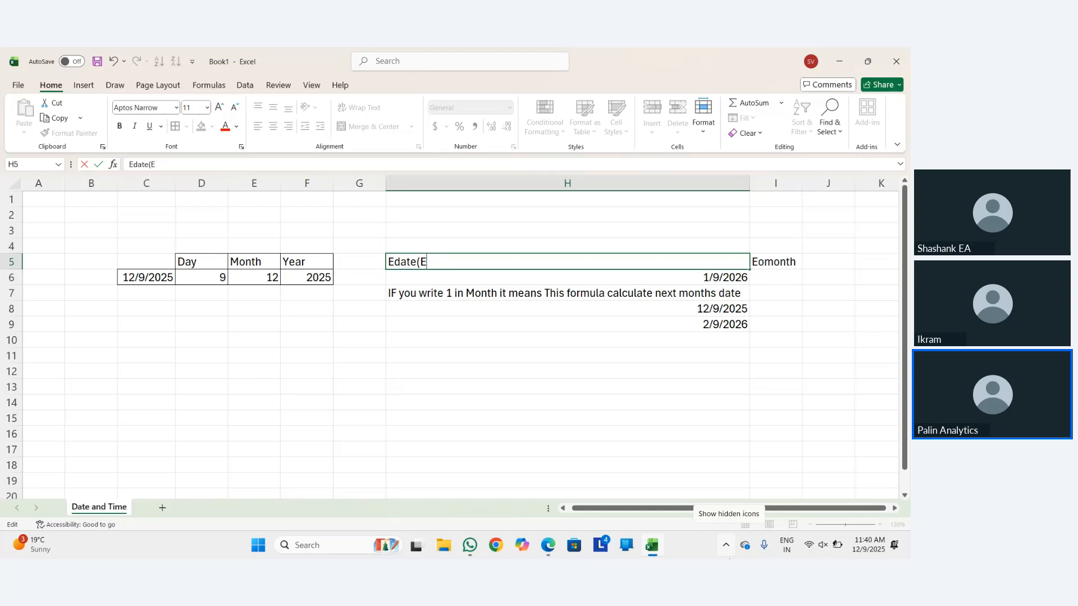
pyautogui.write('nd to end')
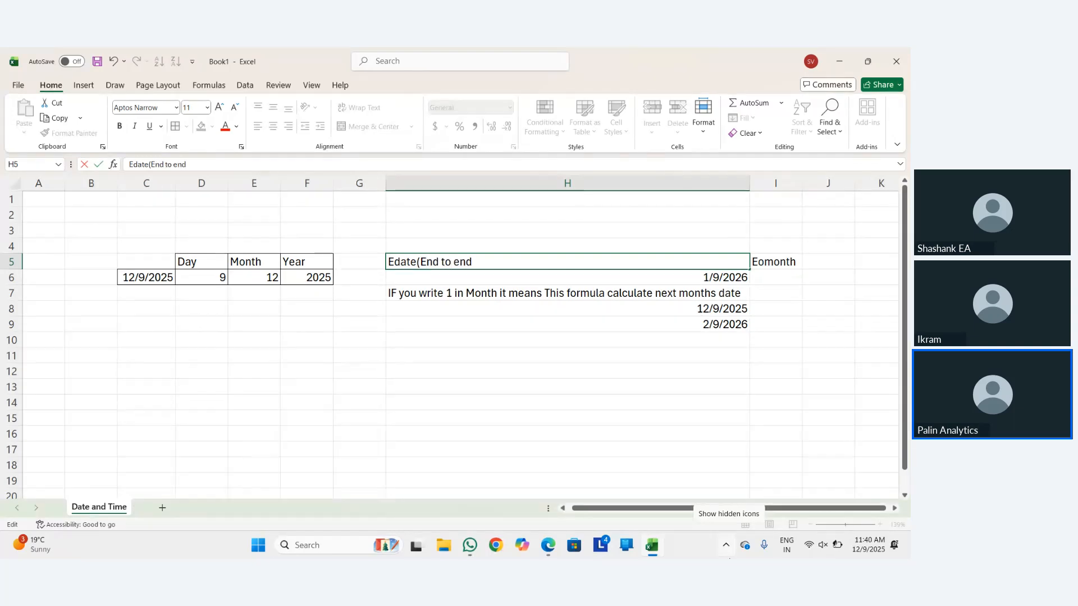
pyautogui.write(' date)')
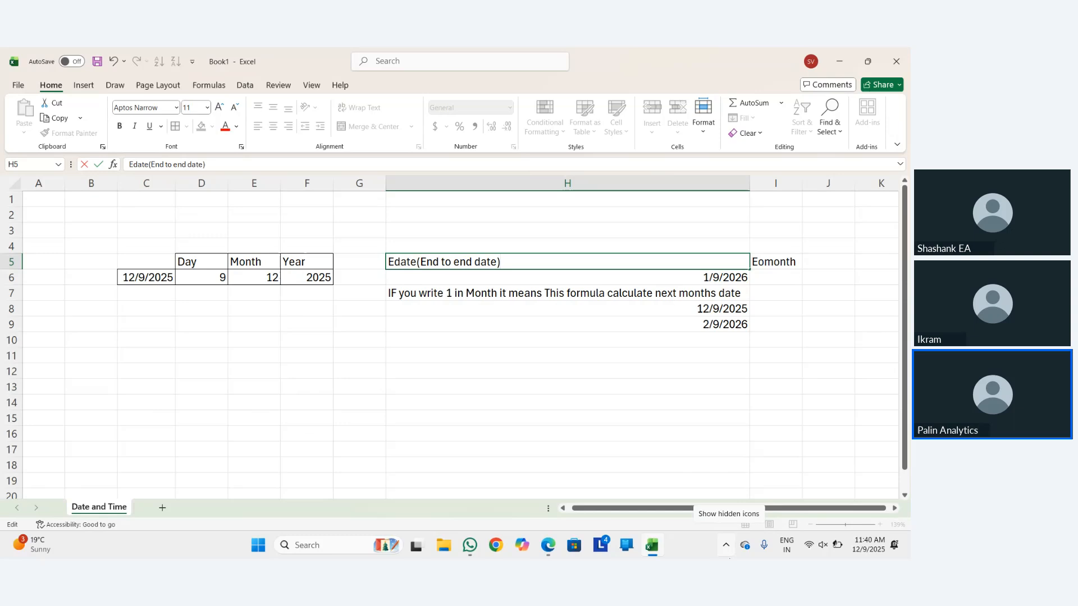
pyautogui.press('Return')
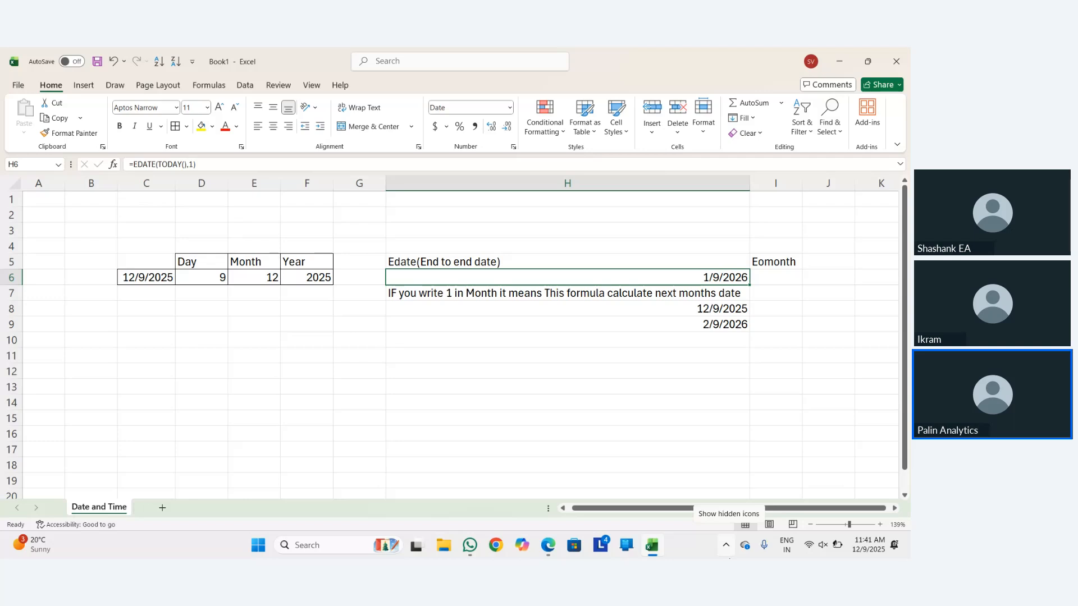
# Centre the EDATE heading in cell H5 and make it bold.
pyautogui.press('Down')
pyautogui.press('Right')
pyautogui.press('Left')
pyautogui.press('Up')
pyautogui.press('Down')
pyautogui.press('Up')
pyautogui.press('Up')
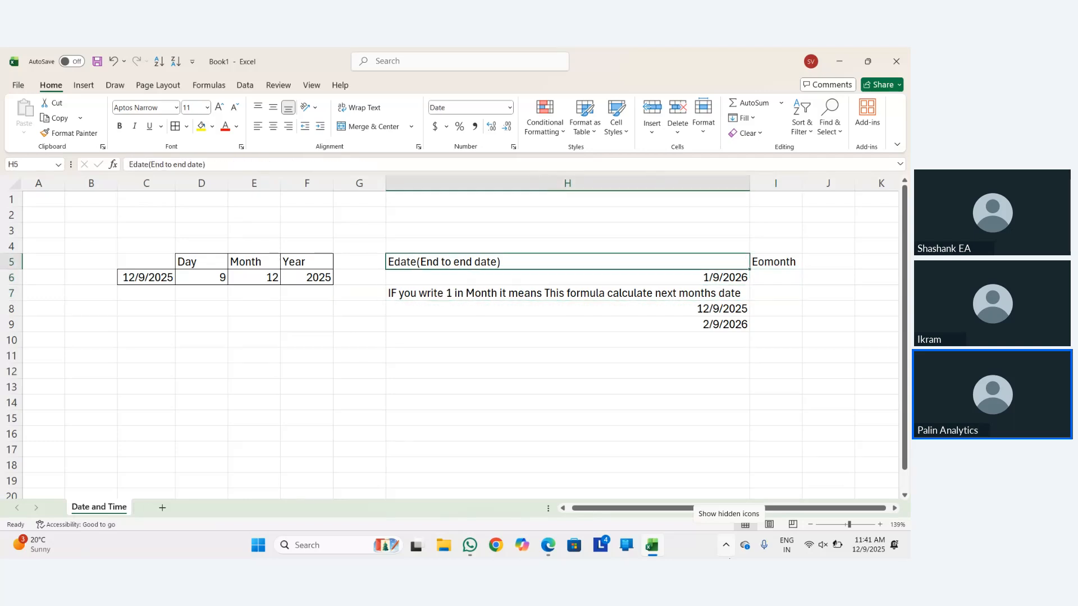
pyautogui.hotkey('alt', 'h')
pyautogui.press('a')
pyautogui.press('c')
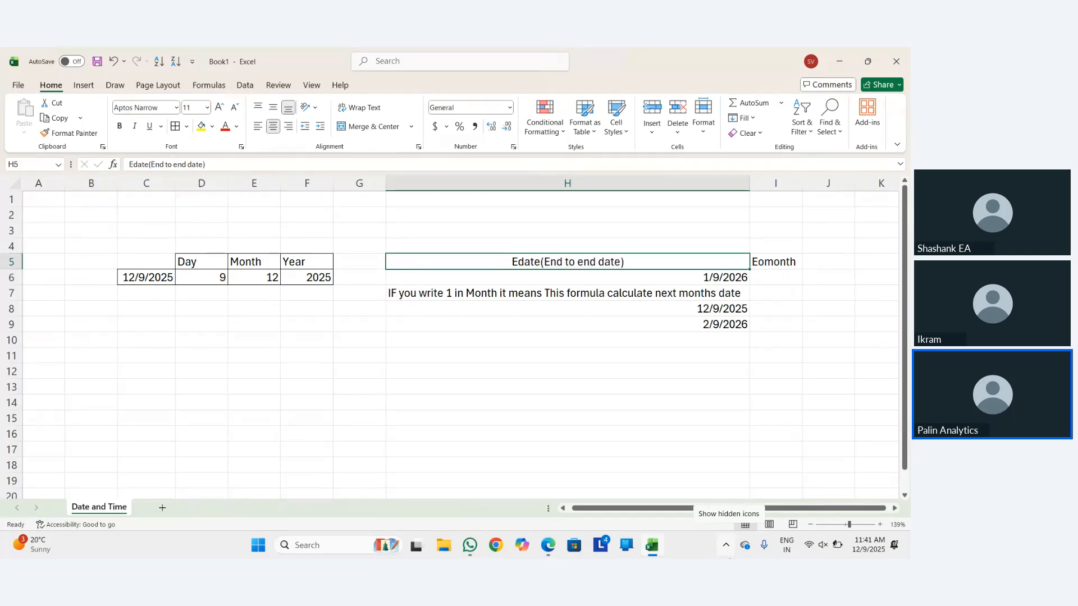
pyautogui.hotkey('ctrl', 'b')
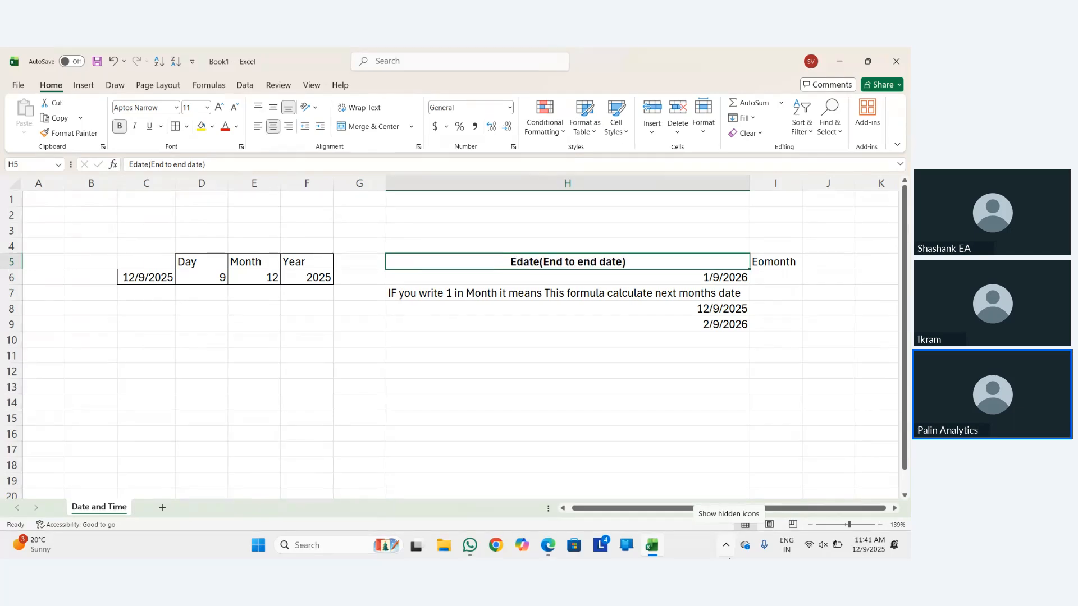
# Apply all borders to the EDATE block in cells H5:H9.
pyautogui.press('Down')
pyautogui.press('Down')
pyautogui.press('Up')
pyautogui.press('Up')
pyautogui.hotkey('shift', 'Down')
pyautogui.hotkey('shift', 'Down')
pyautogui.hotkey('shift', 'Down')
pyautogui.hotkey('shift', 'Down')
pyautogui.hotkey('alt', 'h')
pyautogui.press('b')
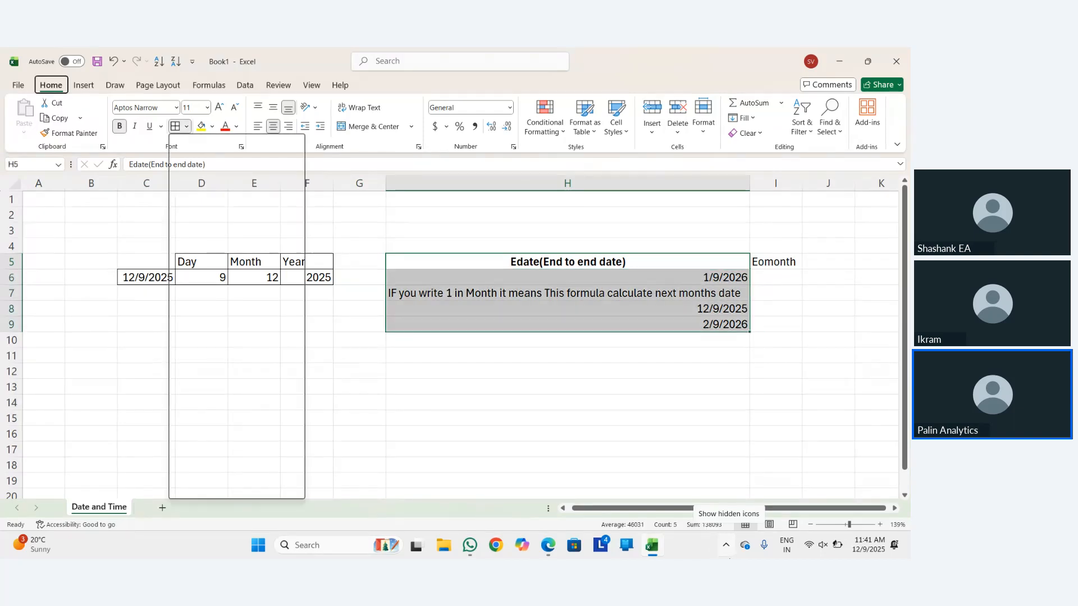
pyautogui.press('a')
# Apply all borders to the Eomonth column in cells I5:I9.
pyautogui.press('Right')
pyautogui.press('Up')
pyautogui.hotkey('shift', 'Down')
pyautogui.hotkey('shift', 'Down')
pyautogui.hotkey('shift', 'Down')
pyautogui.hotkey('shift', 'Down')
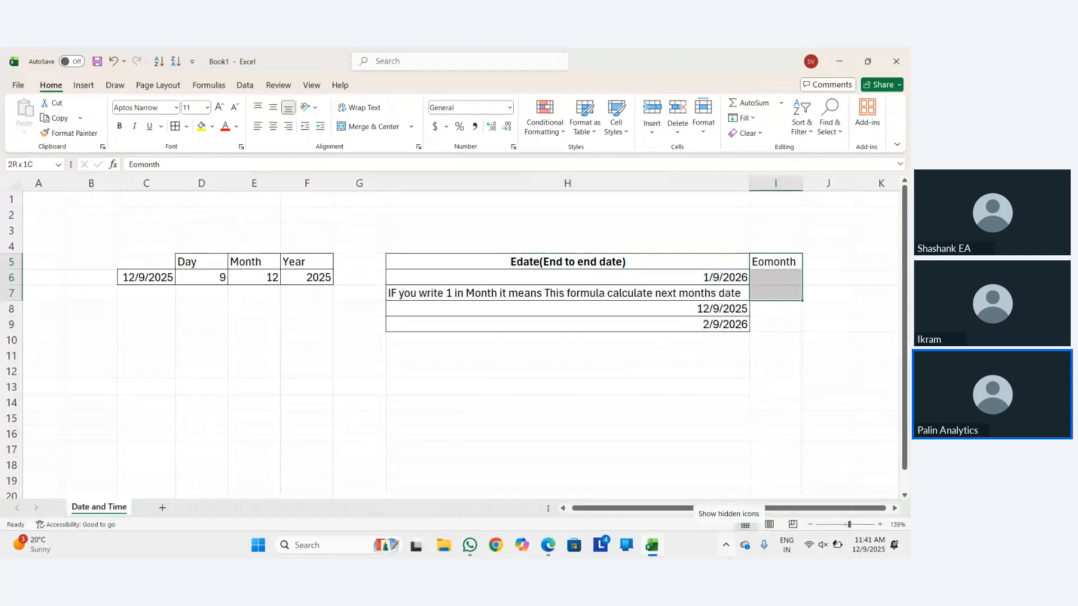
pyautogui.press('alt')
pyautogui.press('h')
pyautogui.press('b')
pyautogui.press('a')
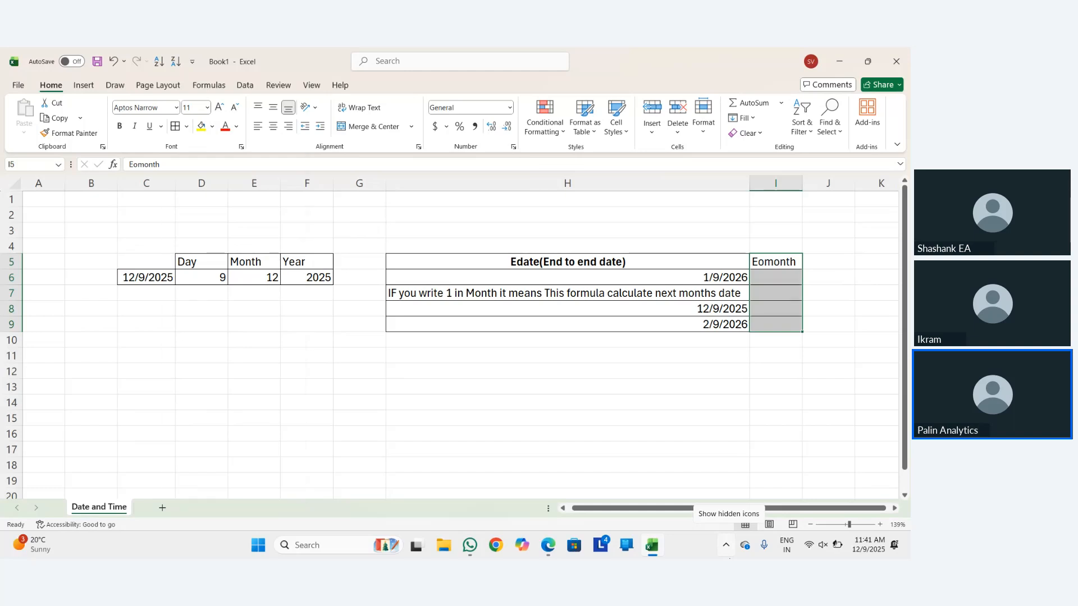
# Enter =EOMONTH(TODAY(),0) in cell I6 under the Eomonth heading.
pyautogui.press('Down')
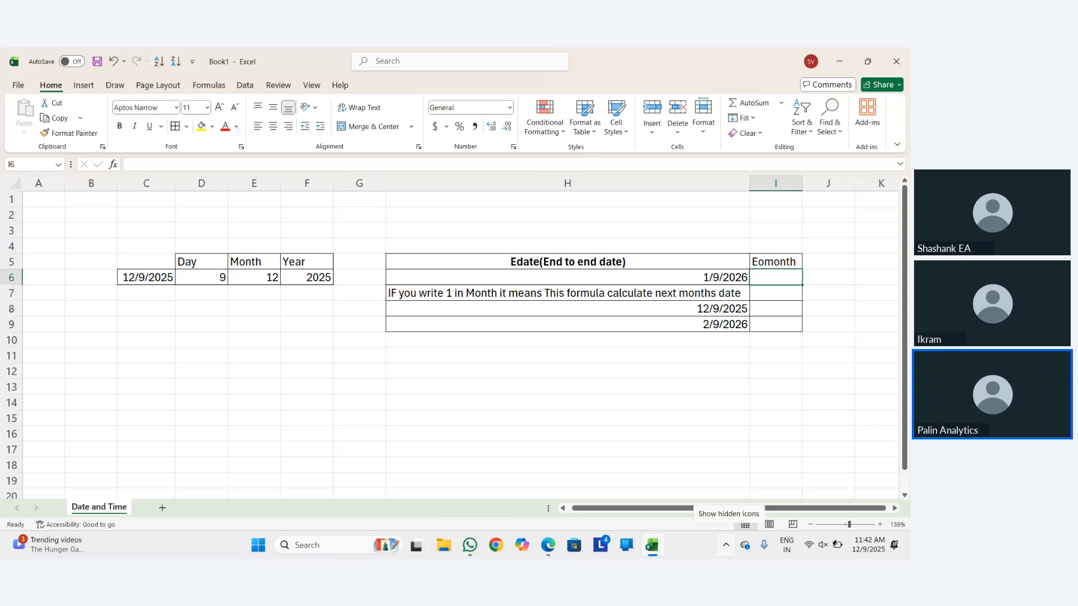
pyautogui.write('=Eoda')
pyautogui.press('BackSpace')
pyautogui.press('BackSpace')
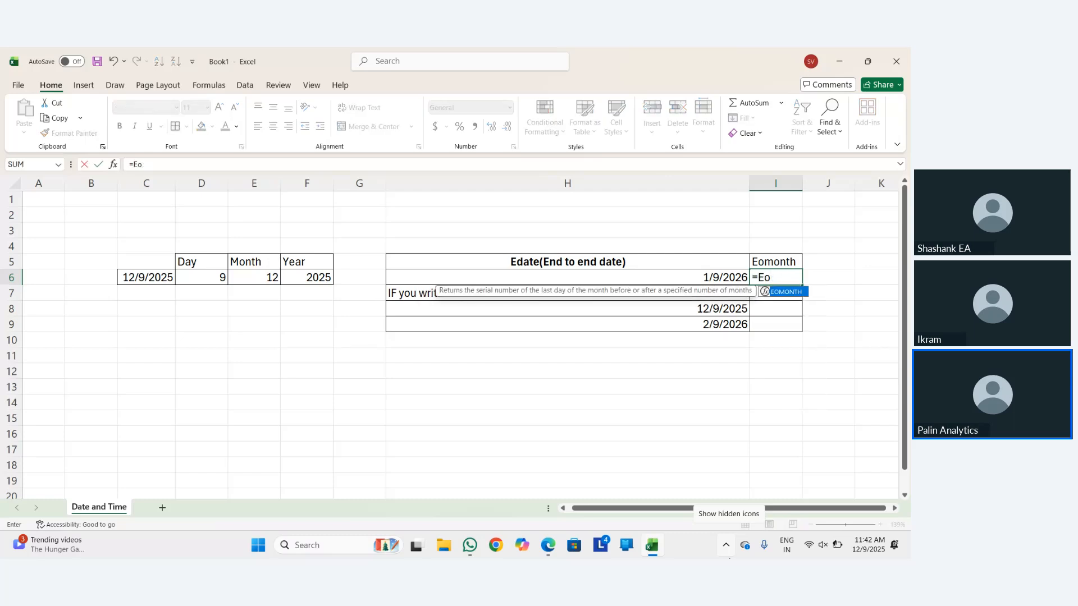
pyautogui.press('Tab')
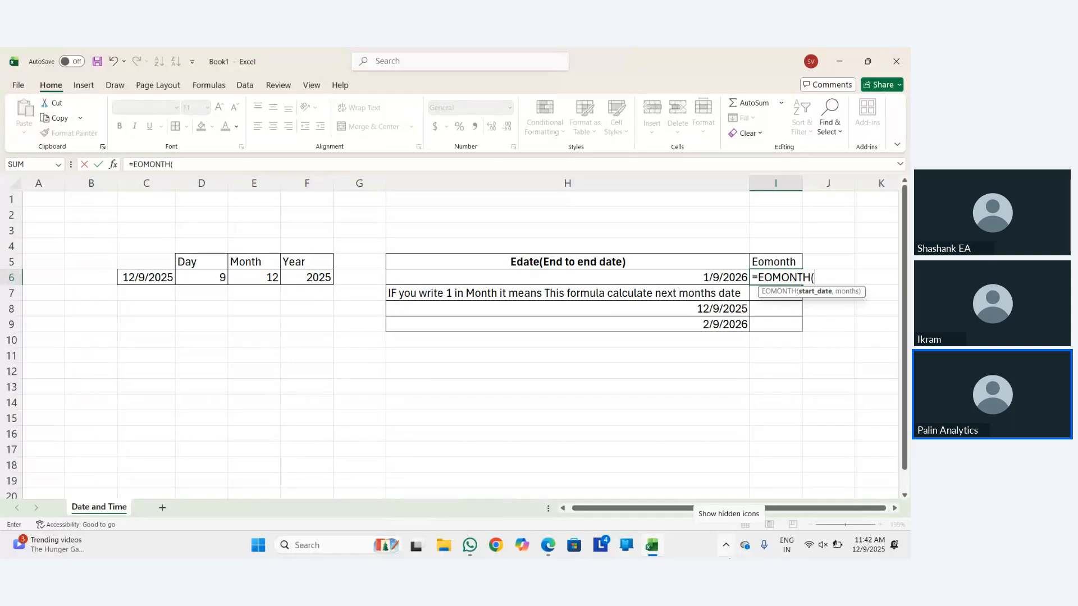
pyautogui.write('Today')
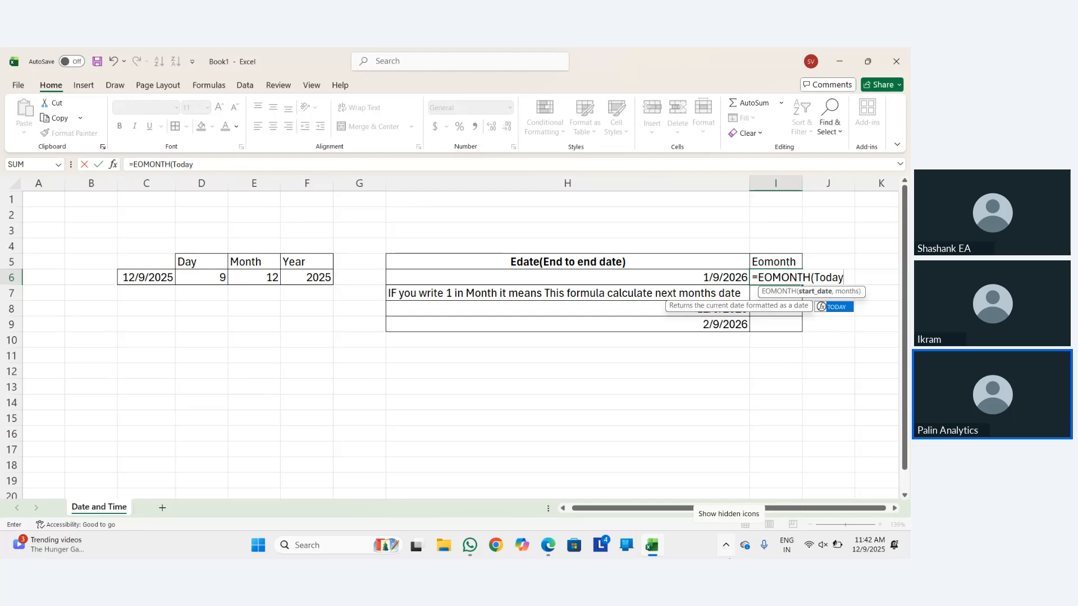
pyautogui.write('(),')
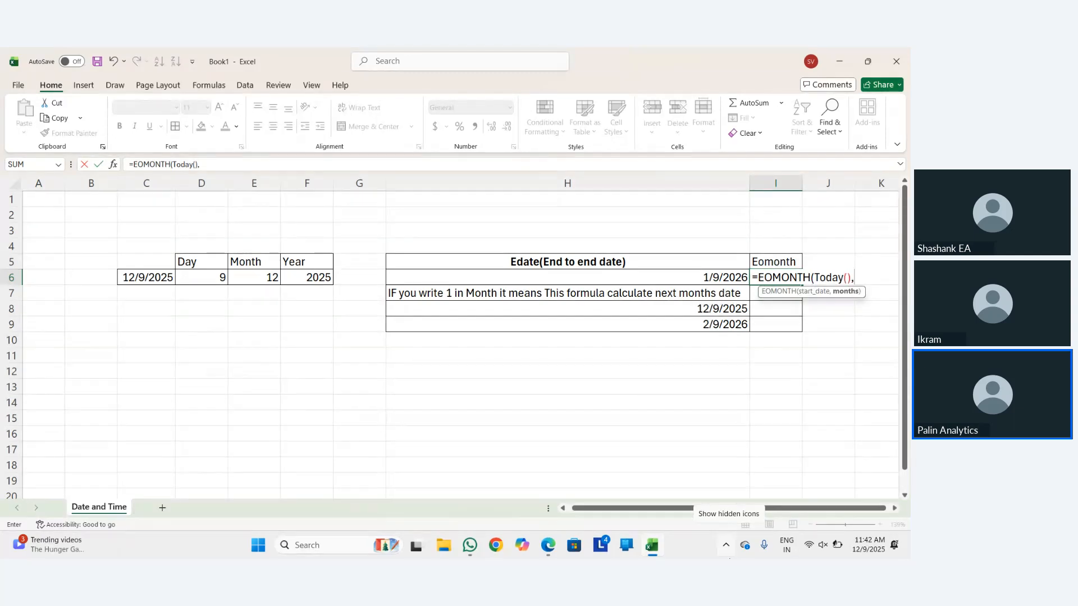
pyautogui.write('0)')
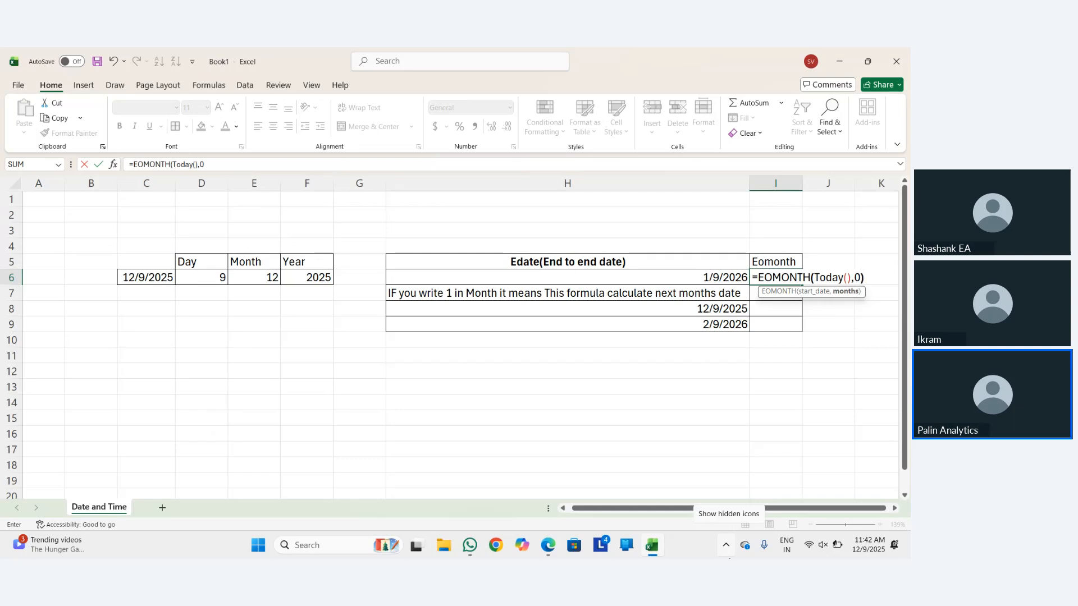
pyautogui.hotkey('ctrl', 'Return')
# Format the EOMONTH result in cell I6 as Short Date.
pyautogui.hotkey('alt', 'h')
pyautogui.press('n')
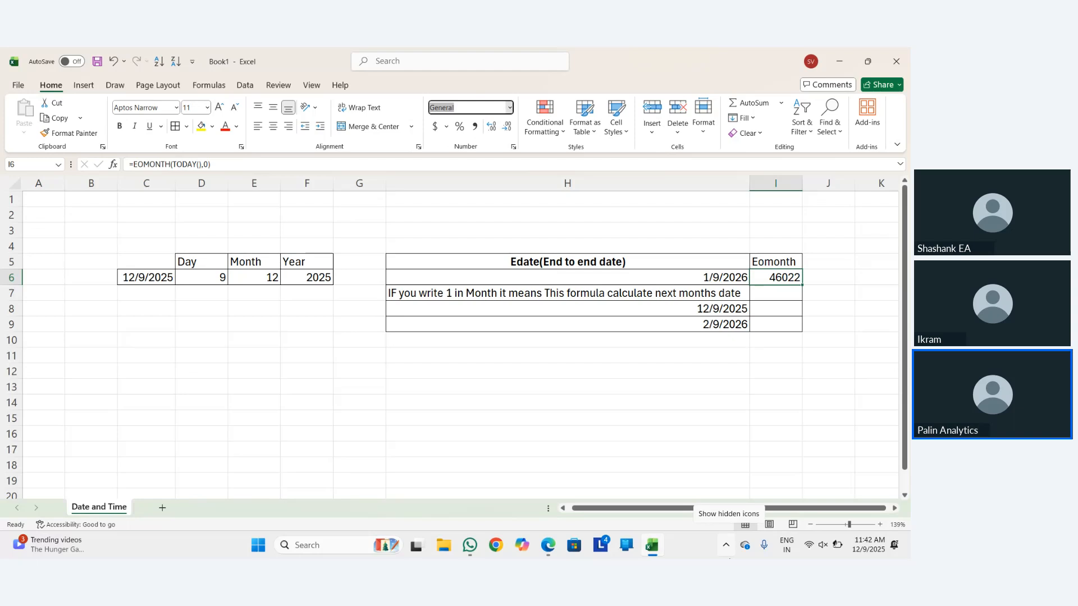
pyautogui.press('Down')
pyautogui.press('Down')
pyautogui.press('Down')
pyautogui.press('Down')
pyautogui.press('Down')
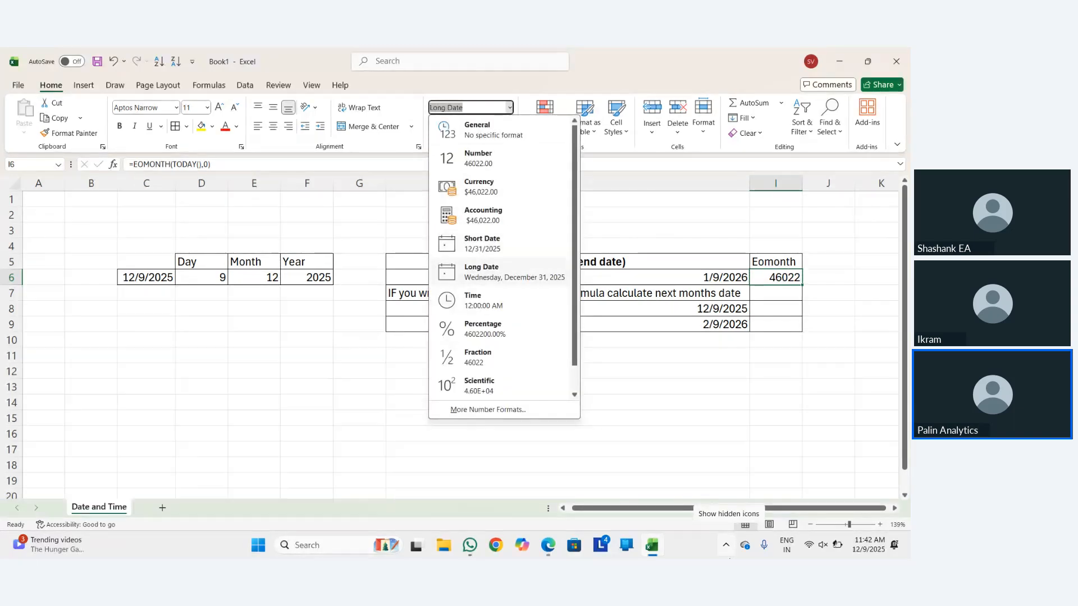
pyautogui.press('Up')
pyautogui.press('Return')
pyautogui.press('Down')
pyautogui.press('Left')
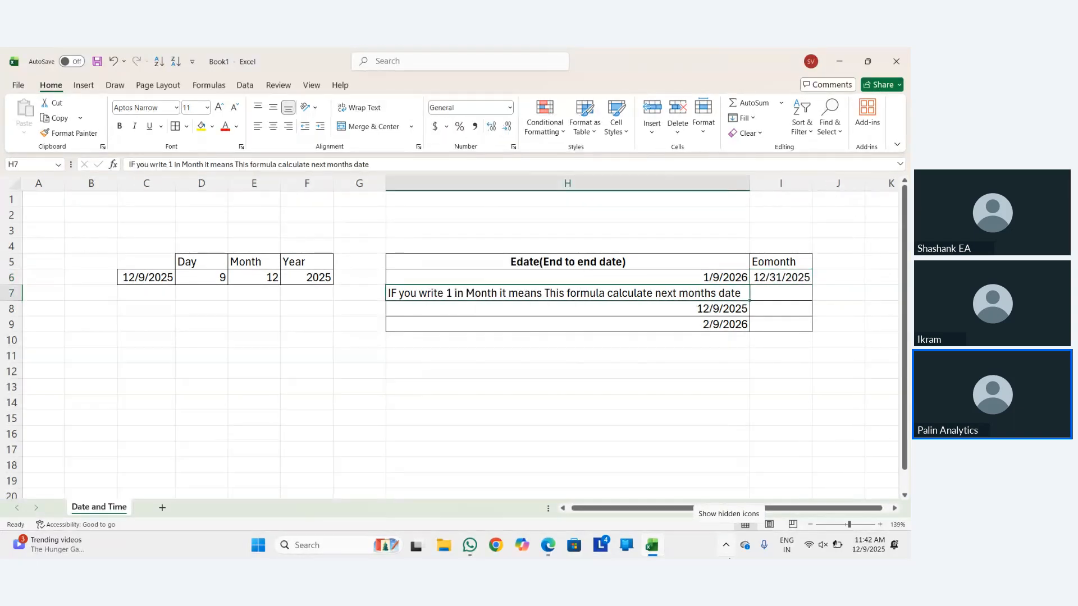
pyautogui.press('Up')
pyautogui.press('Right')
pyautogui.press('Right')
pyautogui.press('Down')
pyautogui.press('Left')
pyautogui.hotkey('ctrl', 'd')
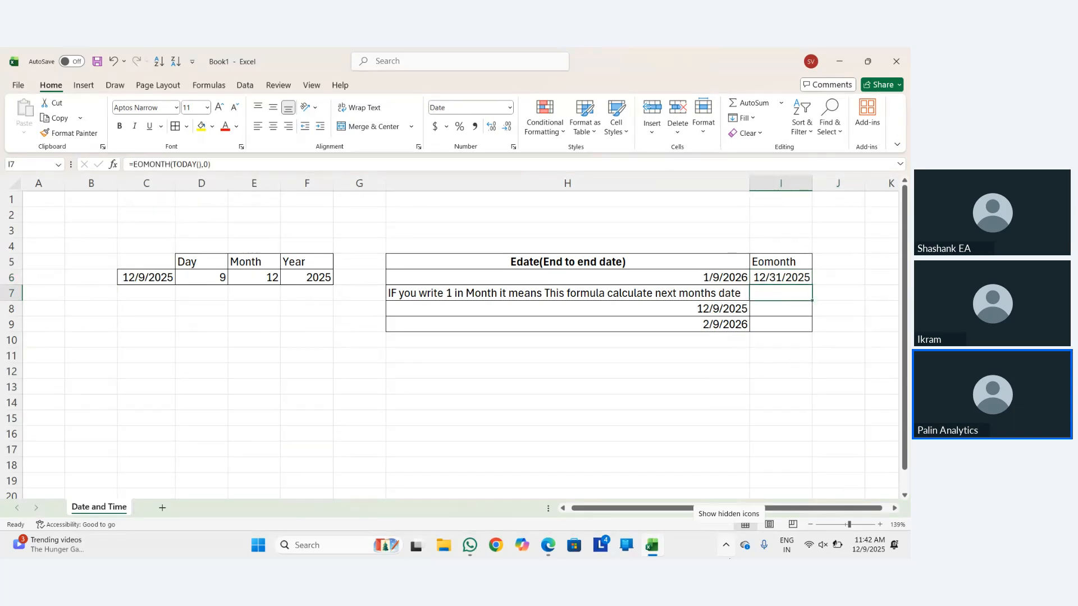
pyautogui.hotkey('ctrl', 'z')
pyautogui.press('Right')
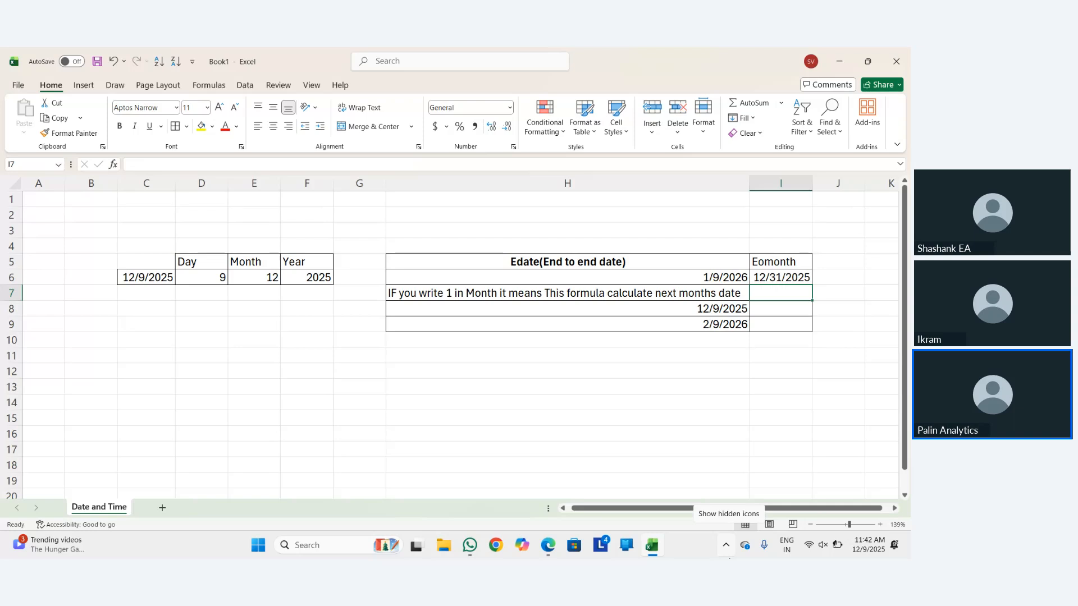
# Fill the EOMONTH formula from cell I6 down through I9.
pyautogui.press('Up')
pyautogui.hotkey('shift', 'Down')
pyautogui.hotkey('shift', 'Down')
pyautogui.hotkey('shift', 'Down')
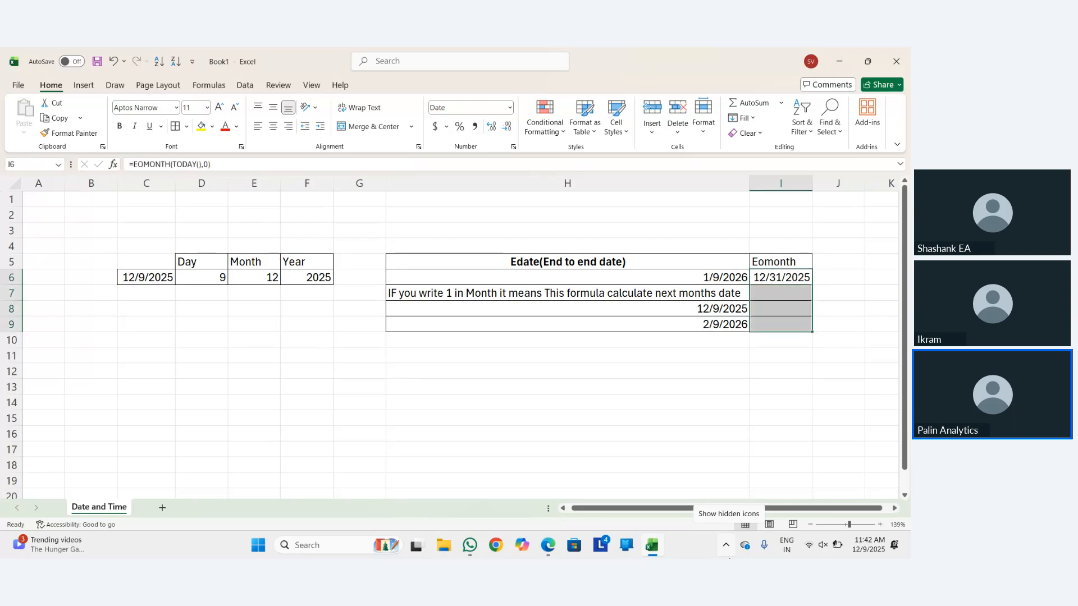
pyautogui.hotkey('ctrl', 'd')
# Change the months argument of the EOMONTH formula in cell I7 to 1.
pyautogui.press('Down')
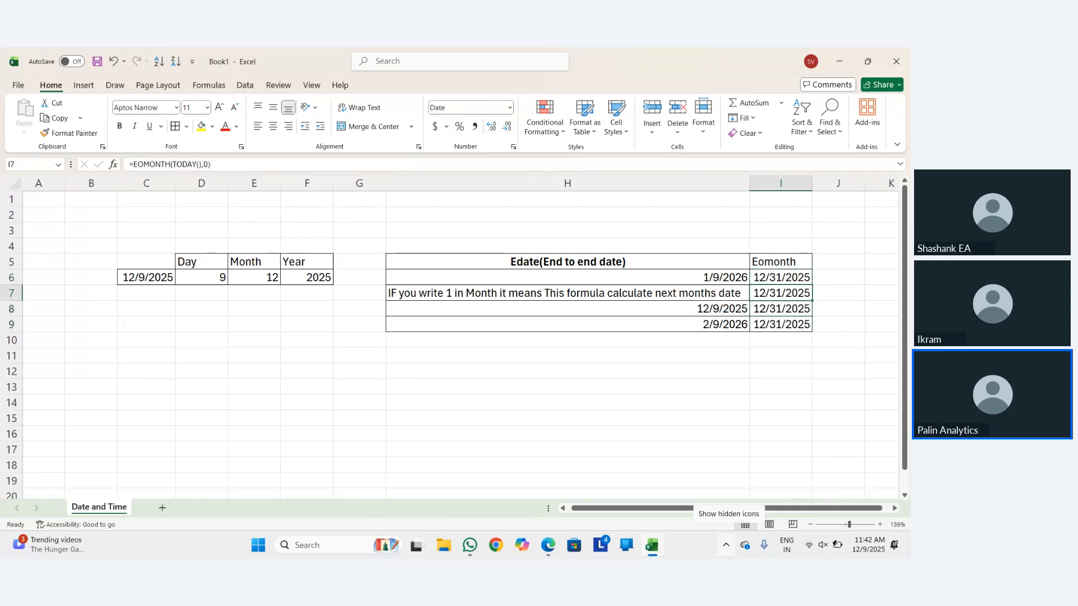
pyautogui.press('F2')
pyautogui.press('Left')
pyautogui.press('Left')
pyautogui.press('Left')
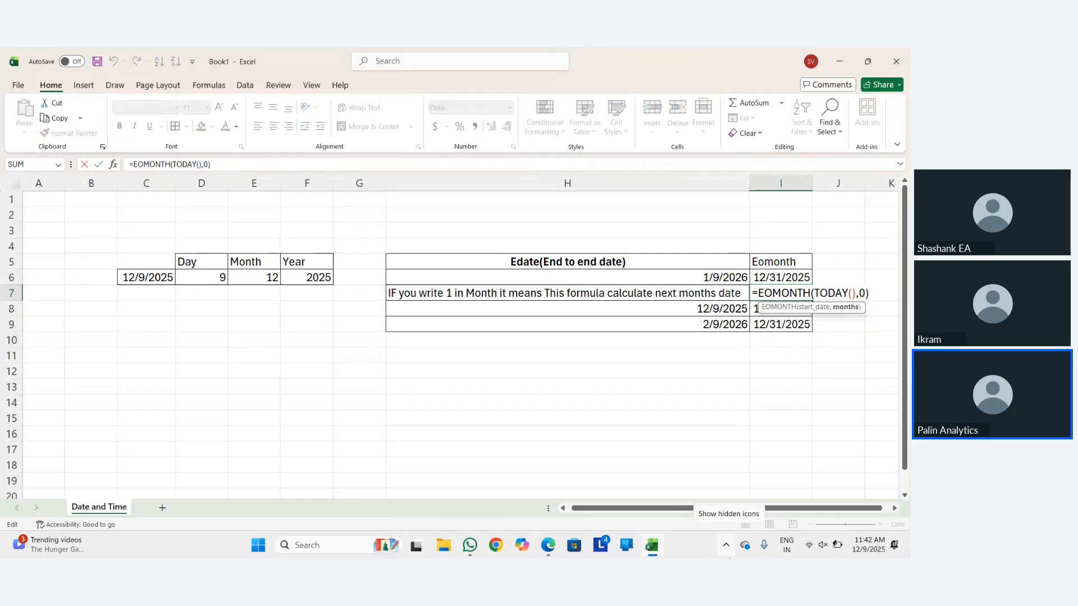
pyautogui.press('Right')
pyautogui.press('Right')
pyautogui.press('BackSpace')
pyautogui.write('1')
pyautogui.press('Return')
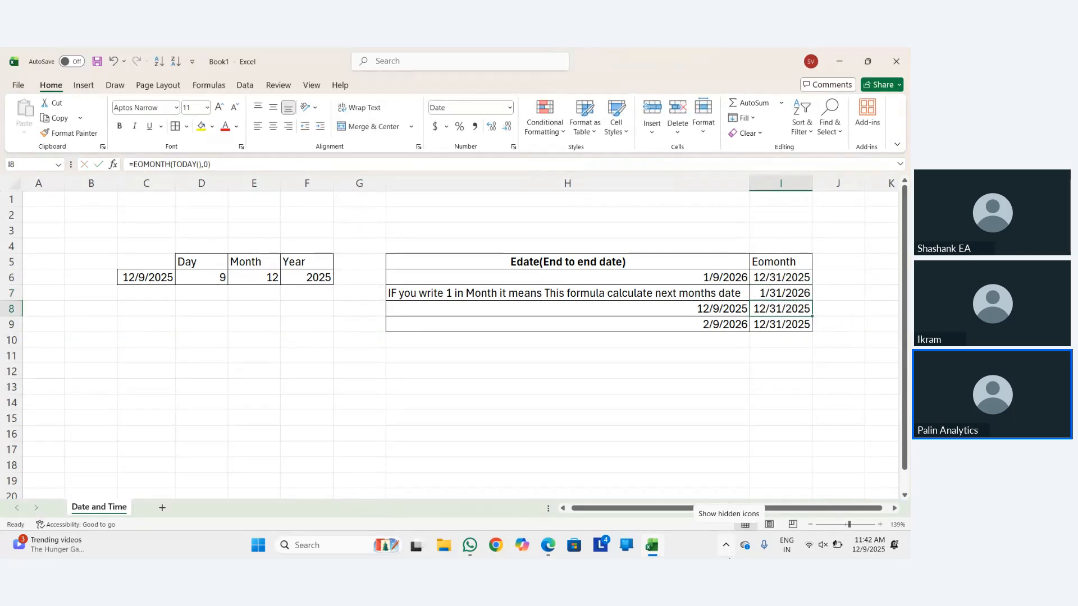
# Change the months argument of the EOMONTH formula in cell I8 to 2.
pyautogui.press('F2')
pyautogui.press('BackSpace')
pyautogui.press('BackSpace')
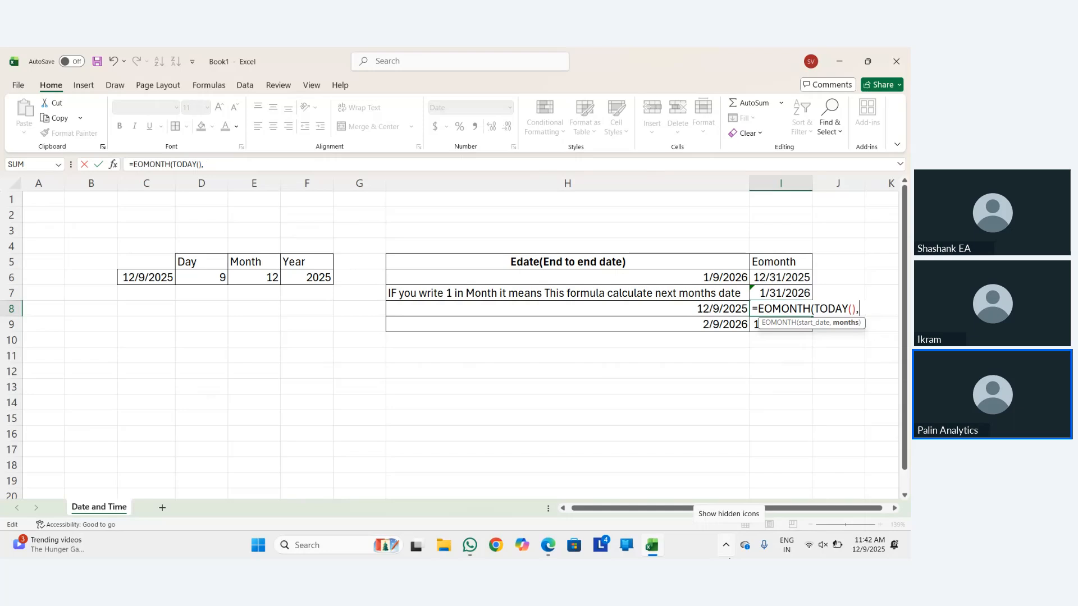
pyautogui.write('2)')
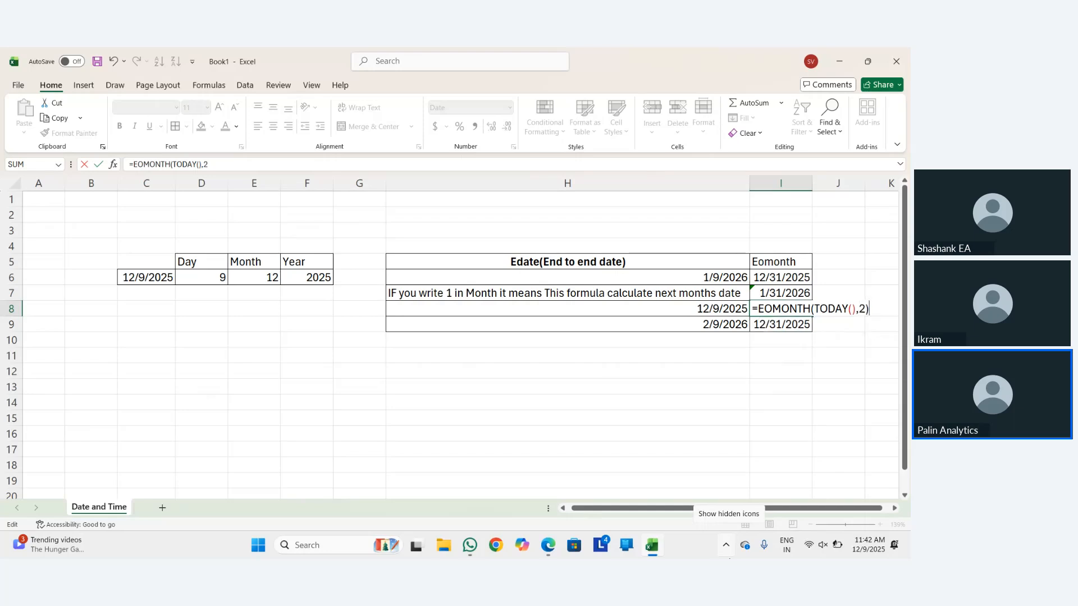
pyautogui.press('Return')
pyautogui.write('\\')
pyautogui.press('BackSpace')
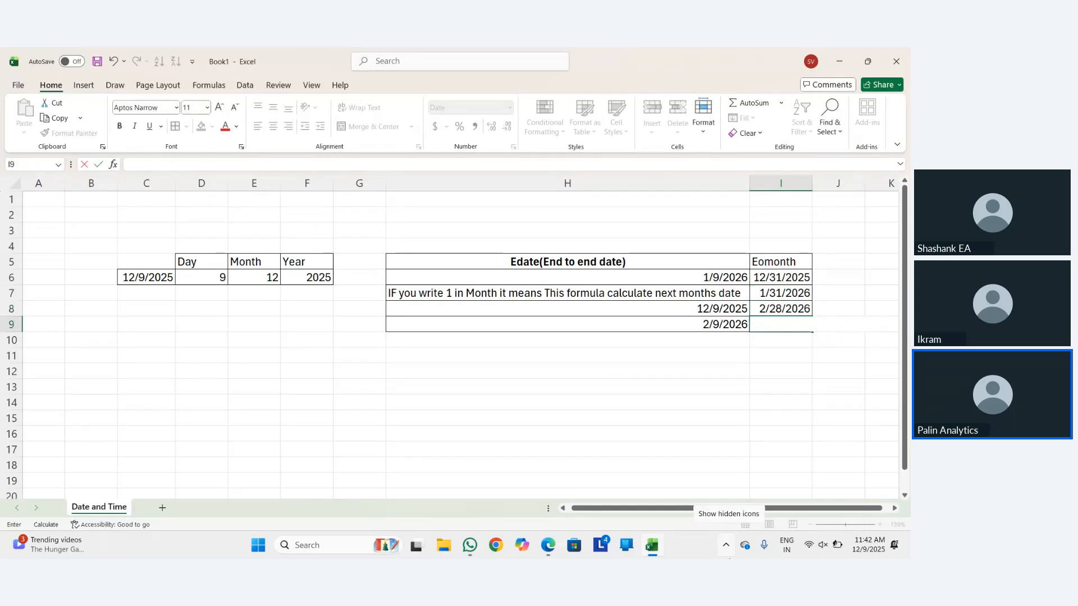
pyautogui.hotkey('ctrl', 'z')
pyautogui.press('Return')
# Change the months argument of the EOMONTH formula in cell I9 to 3.
pyautogui.press('Up')
pyautogui.press('F2')
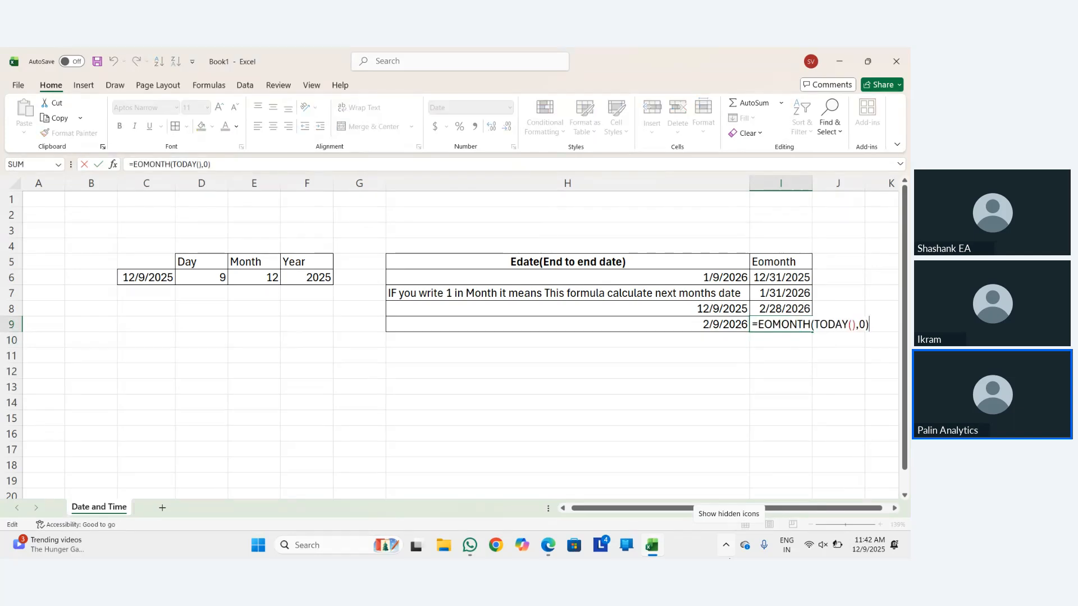
pyautogui.press('Left')
pyautogui.press('BackSpace')
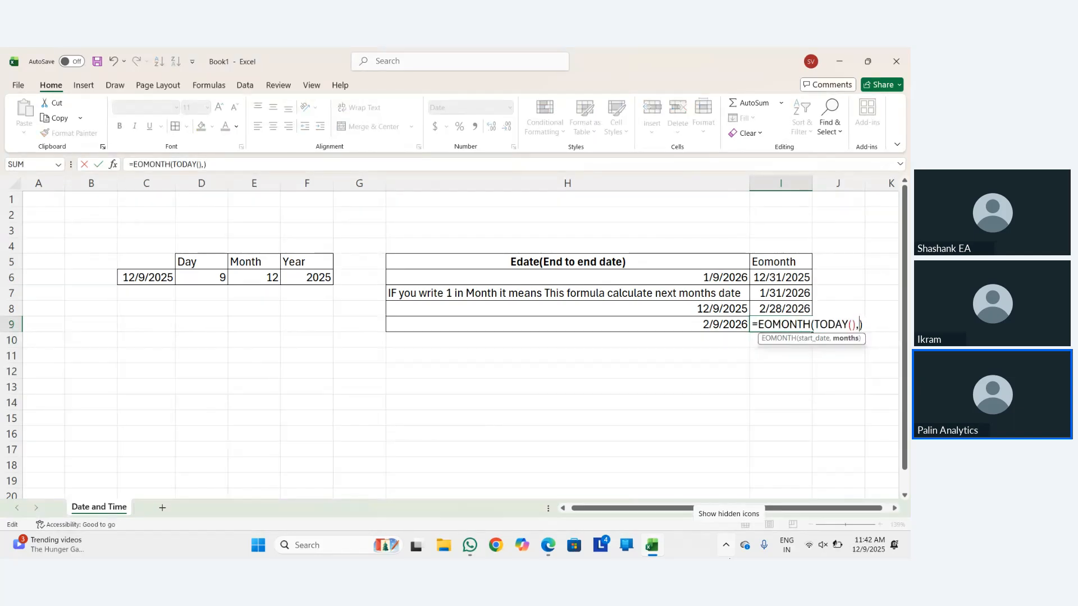
pyautogui.write('3')
pyautogui.press('Return')
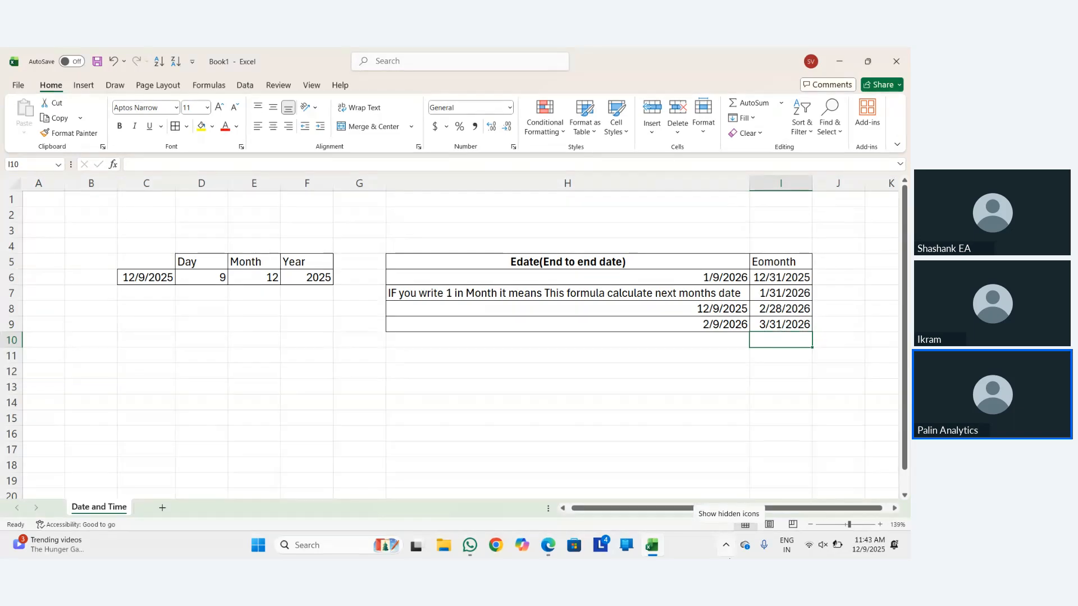
pyautogui.press('Up')
pyautogui.press('Right')
pyautogui.press('Left')
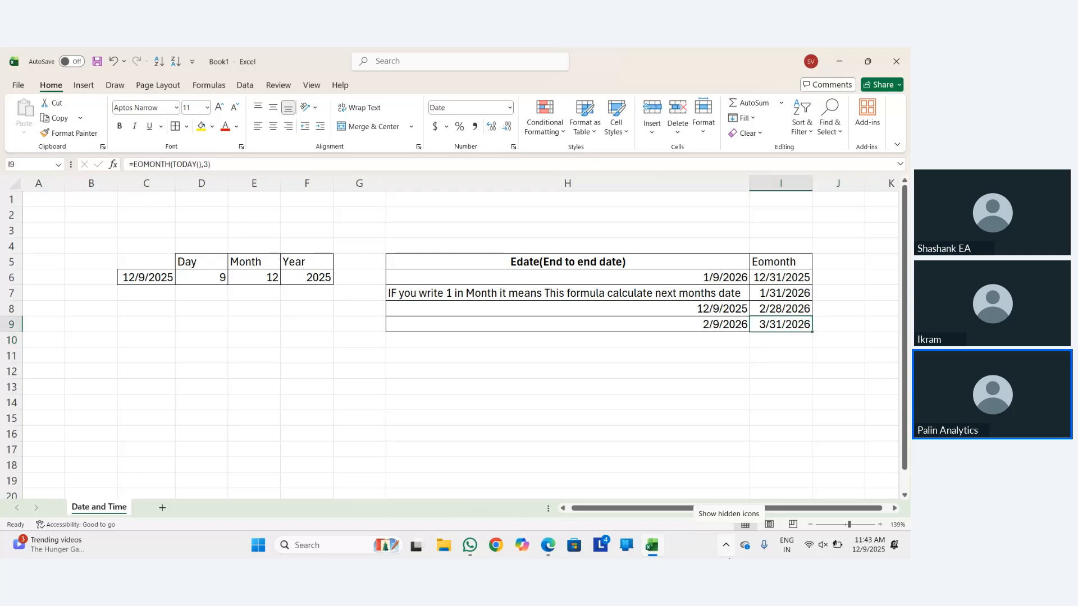
pyautogui.press('Up')
pyautogui.press('Up')
pyautogui.press('Up')
pyautogui.press('Down')
pyautogui.press('Down')
pyautogui.press('Down')
pyautogui.press('Right')
pyautogui.press('Right')
pyautogui.press('Right')
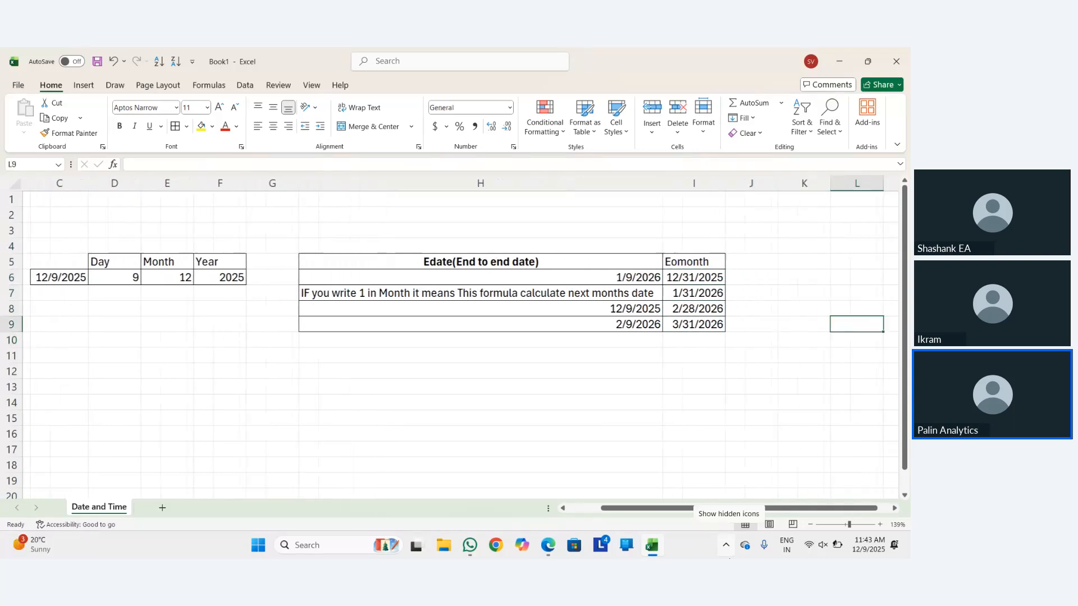
pyautogui.press('Left')
pyautogui.press('Left')
pyautogui.press('Left')
pyautogui.press('Left')
pyautogui.press('Left')
pyautogui.press('Left')
pyautogui.press('Left')
pyautogui.press('Left')
pyautogui.press('Left')
pyautogui.press('Left')
pyautogui.press('Left')
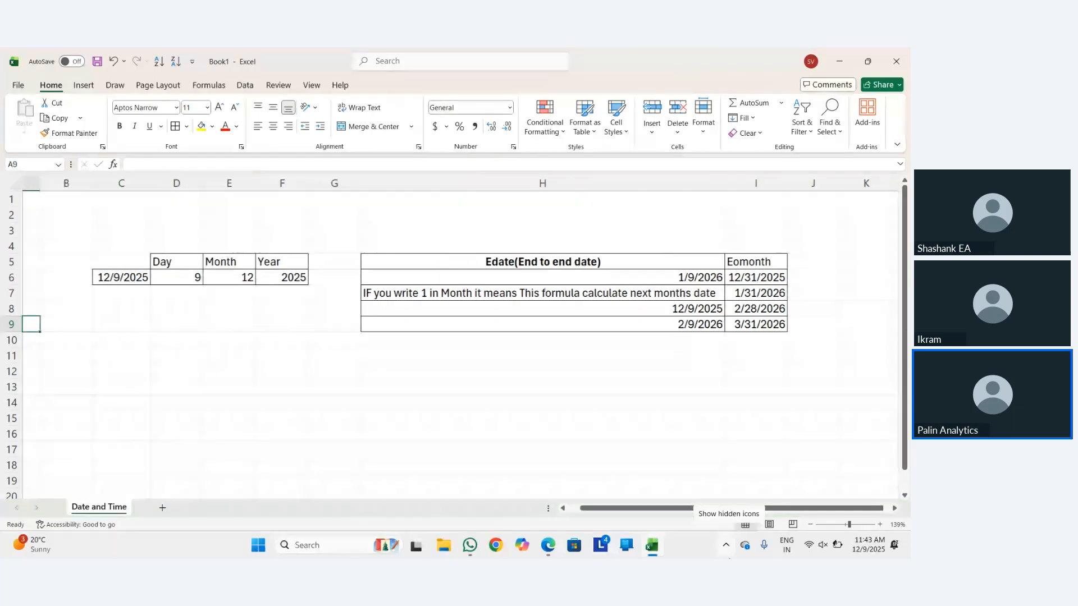
pyautogui.press('Up')
pyautogui.press('Up')
pyautogui.press('Up')
pyautogui.press('Up')
pyautogui.press('Up')
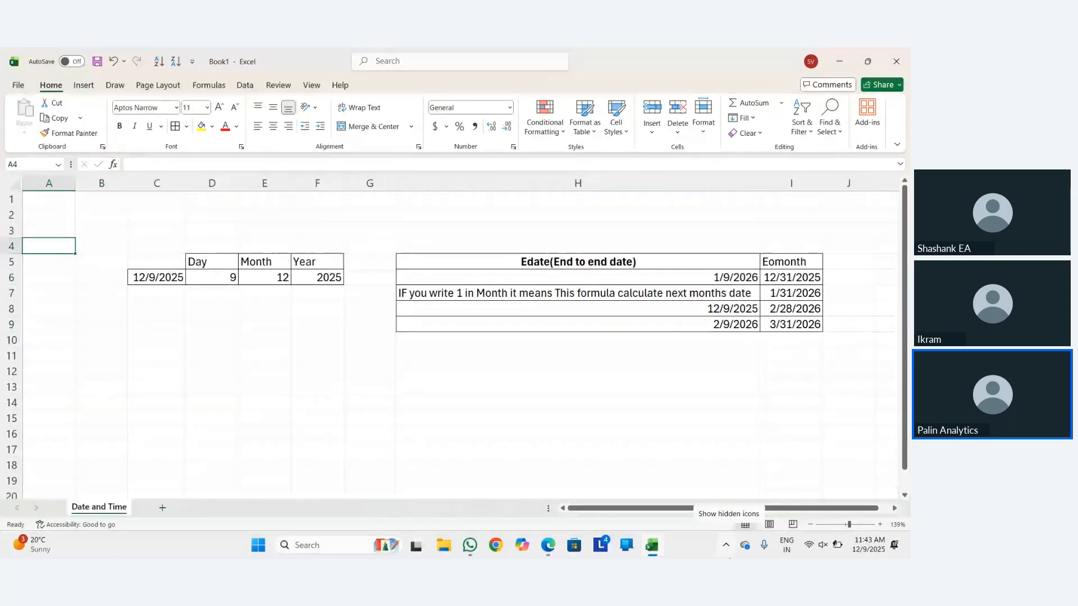
pyautogui.press('Up')
pyautogui.press('Up')
pyautogui.press('Right')
pyautogui.press('Right')
pyautogui.press('Right')
pyautogui.press('Down')
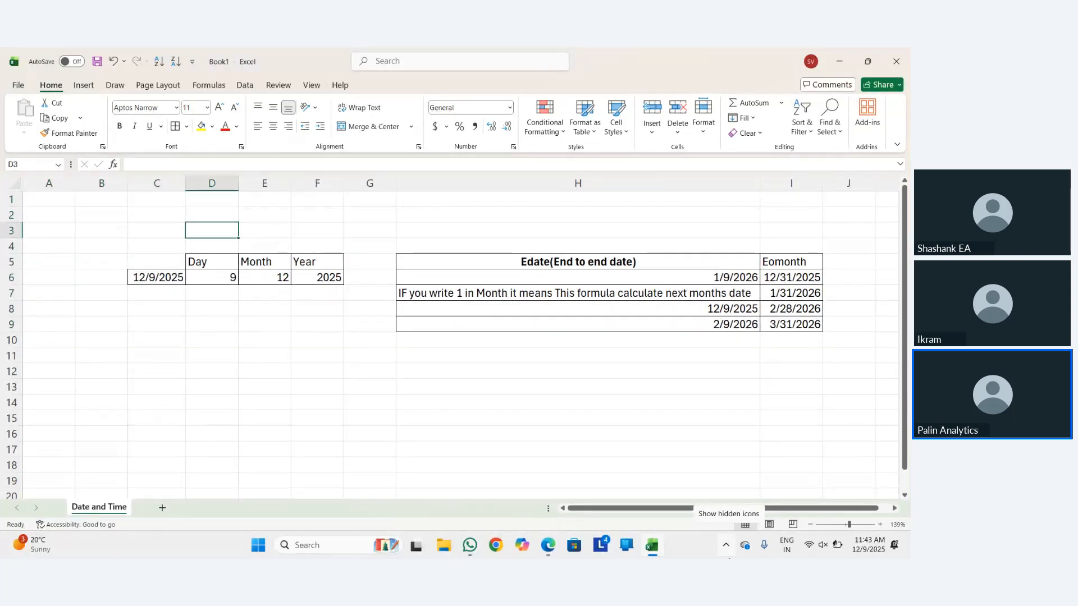
pyautogui.press('Down')
pyautogui.press('Left')
pyautogui.press('Right')
pyautogui.press('Right')
pyautogui.press('Up')
pyautogui.press('Right')
pyautogui.press('Right')
pyautogui.press('Down')
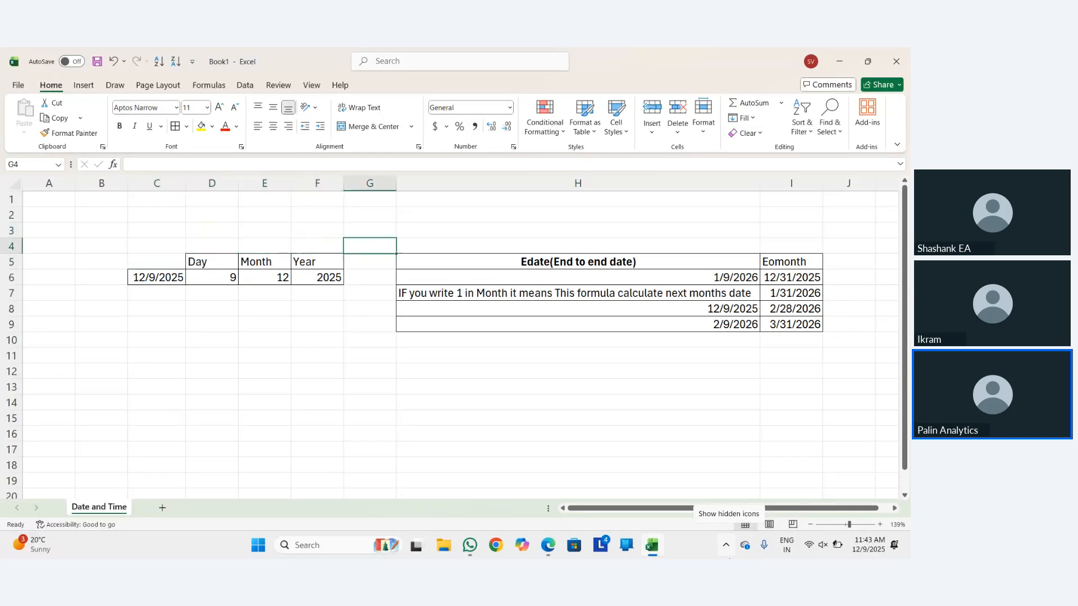
pyautogui.press('Right')
pyautogui.press('Down')
pyautogui.press('Down')
pyautogui.press('Right')
pyautogui.press('Left')
pyautogui.press('Down')
pyautogui.press('Right')
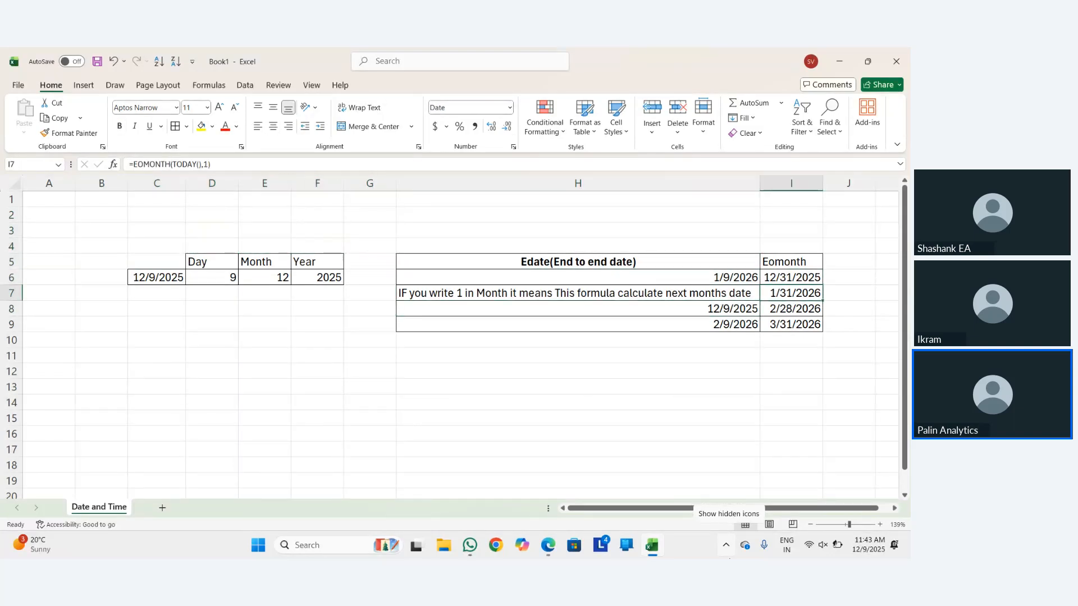
# Make the Eomonth heading in cell I5 bold.
pyautogui.press('Left')
pyautogui.press('Up')
pyautogui.press('Right')
pyautogui.press('Up')
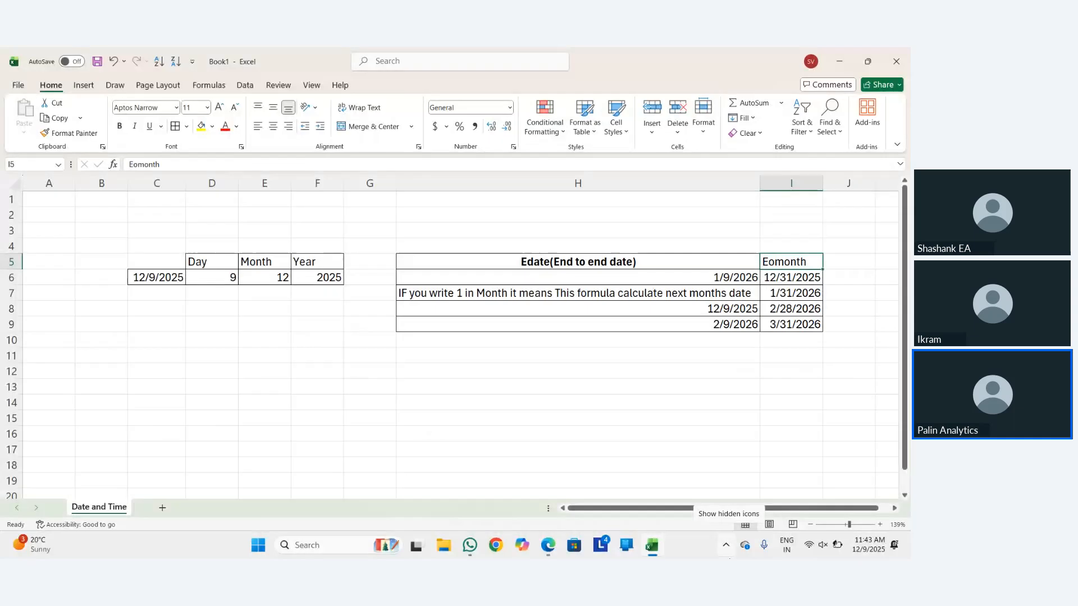
pyautogui.hotkey('ctrl', 'b')
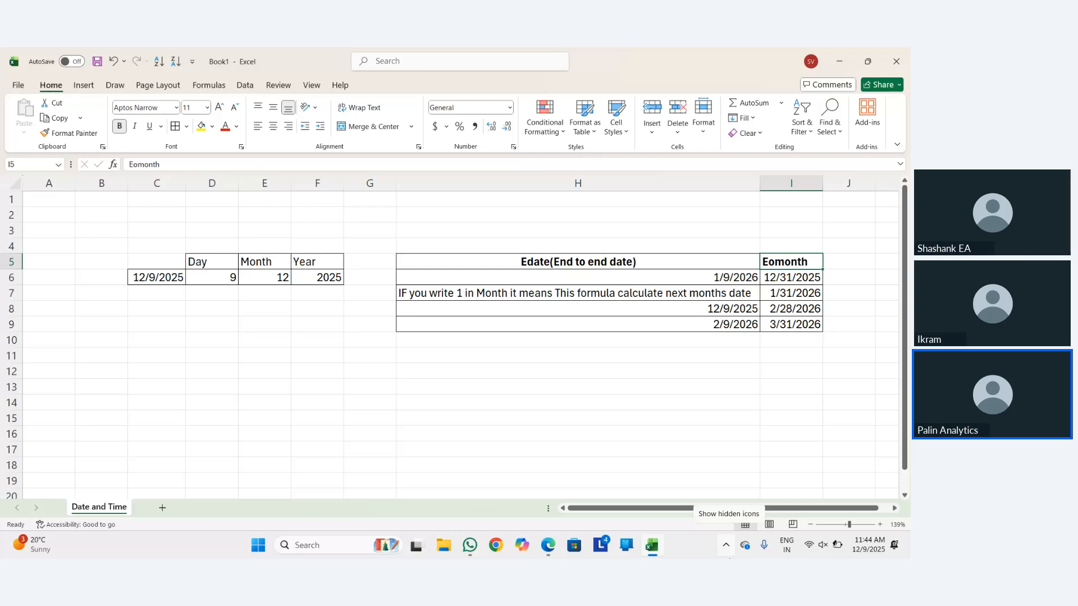
pyautogui.press('Down')
pyautogui.press('Left')
pyautogui.press('Left')
pyautogui.press('Left')
pyautogui.press('Left')
pyautogui.press('Down')
pyautogui.press('Down')
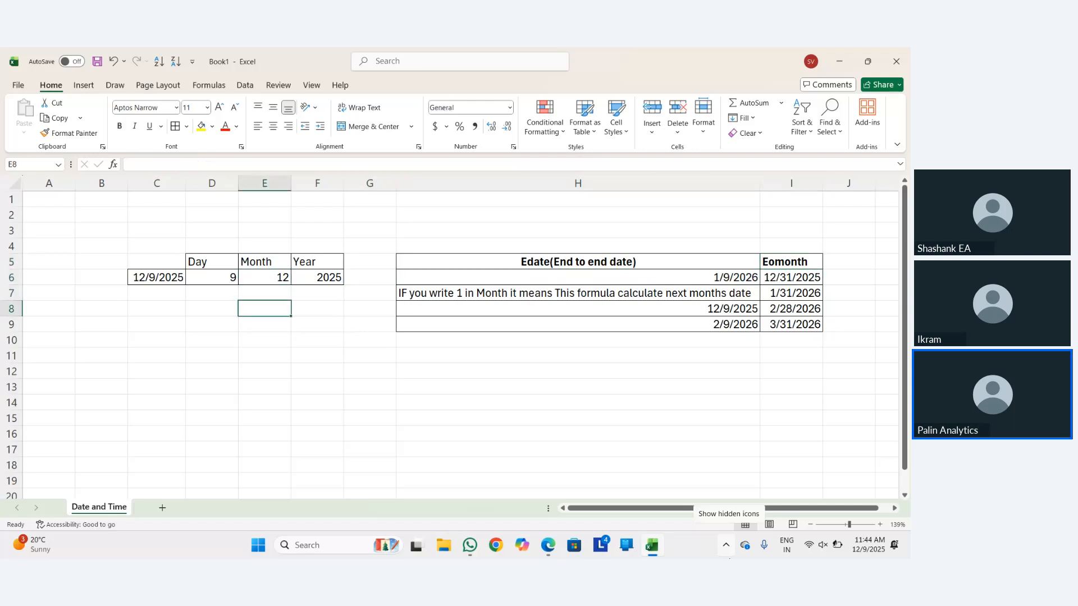
pyautogui.press('Down')
pyautogui.press('Down')
pyautogui.press('Down')
pyautogui.press('Down')
pyautogui.press('Down')
pyautogui.press('Down')
pyautogui.press('Right')
pyautogui.press('Right')
pyautogui.press('Right')
pyautogui.press('Right')
pyautogui.press('Right')
pyautogui.press('Right')
# Enter the heading "Date" in cell J5, beside the Eomonth heading.
pyautogui.press('Up')
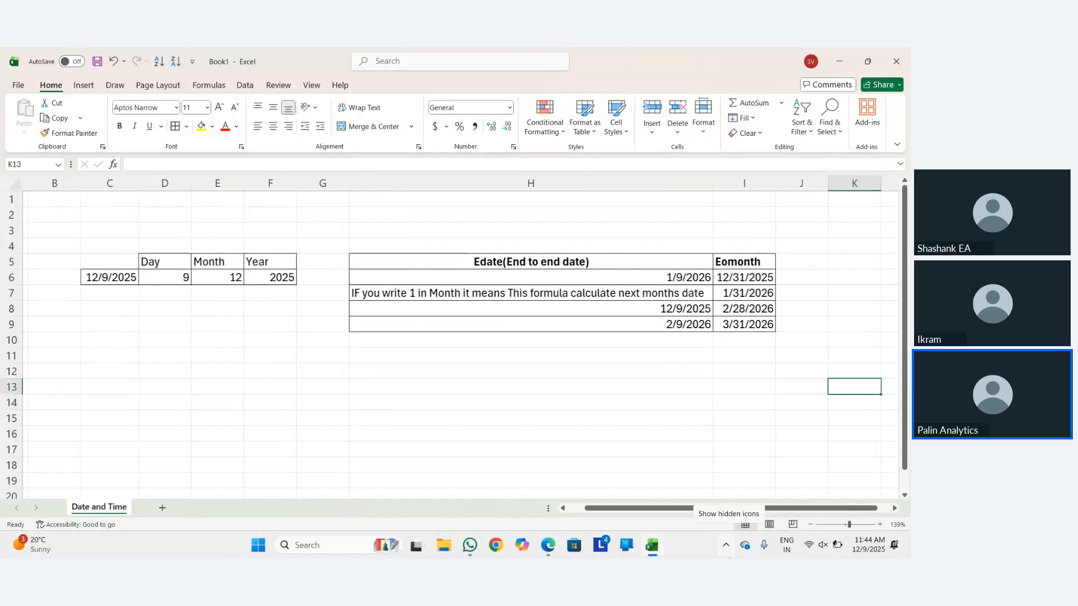
pyautogui.press('Up')
pyautogui.press('Up')
pyautogui.press('Up')
pyautogui.press('Up')
pyautogui.press('Left')
pyautogui.press('Up')
pyautogui.press('Up')
pyautogui.press('Up')
pyautogui.press('Up')
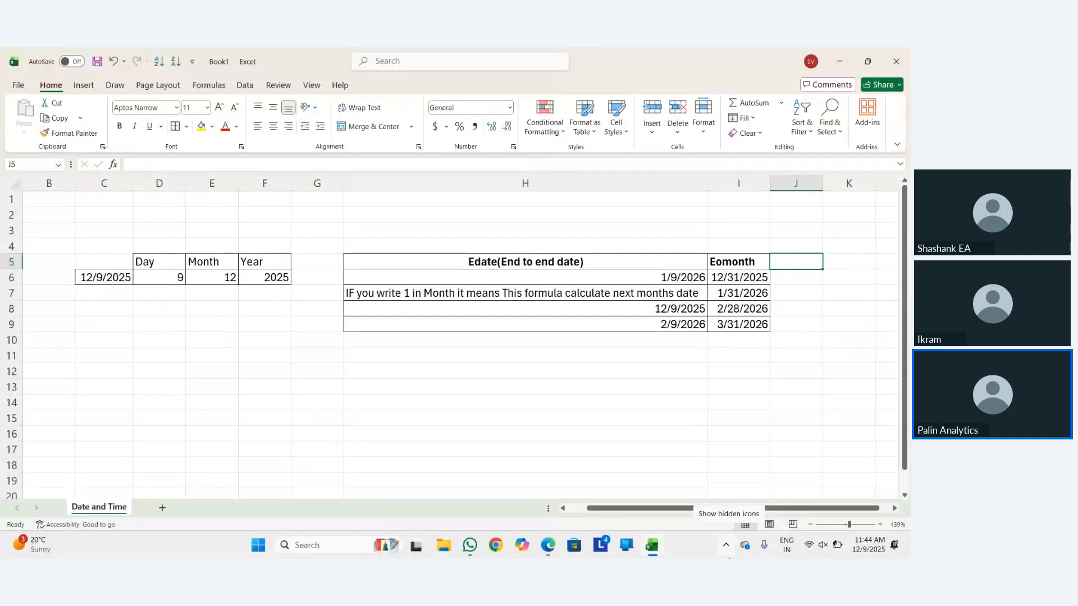
pyautogui.write('Date')
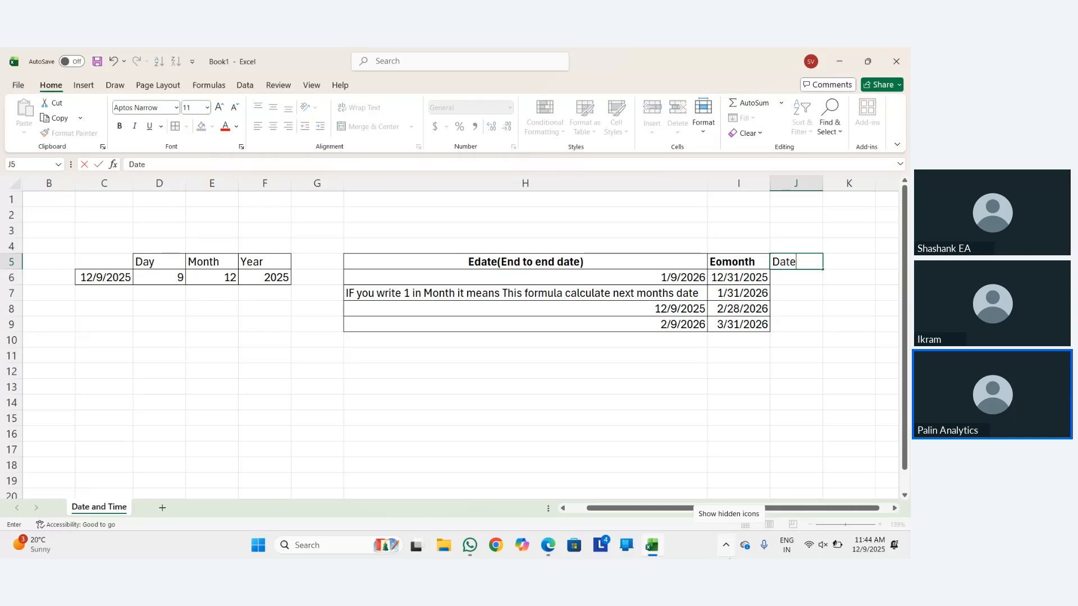
pyautogui.hotkey('ctrl', 'Return')
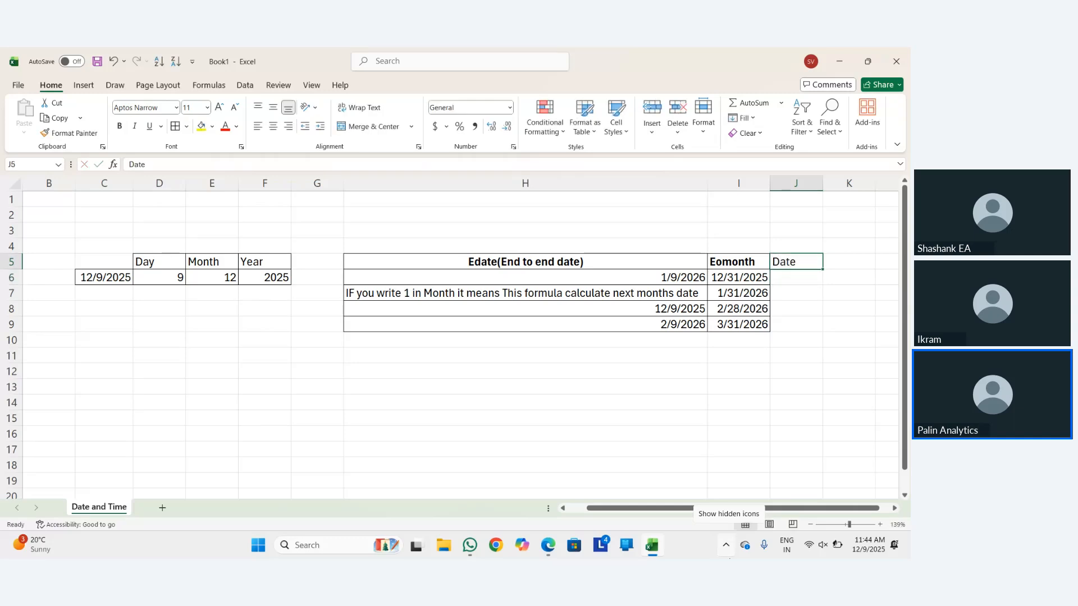
# Center the Date heading in cell J5 and make it bold.
pyautogui.hotkey('alt', 'h')
pyautogui.press('a')
pyautogui.press('c')
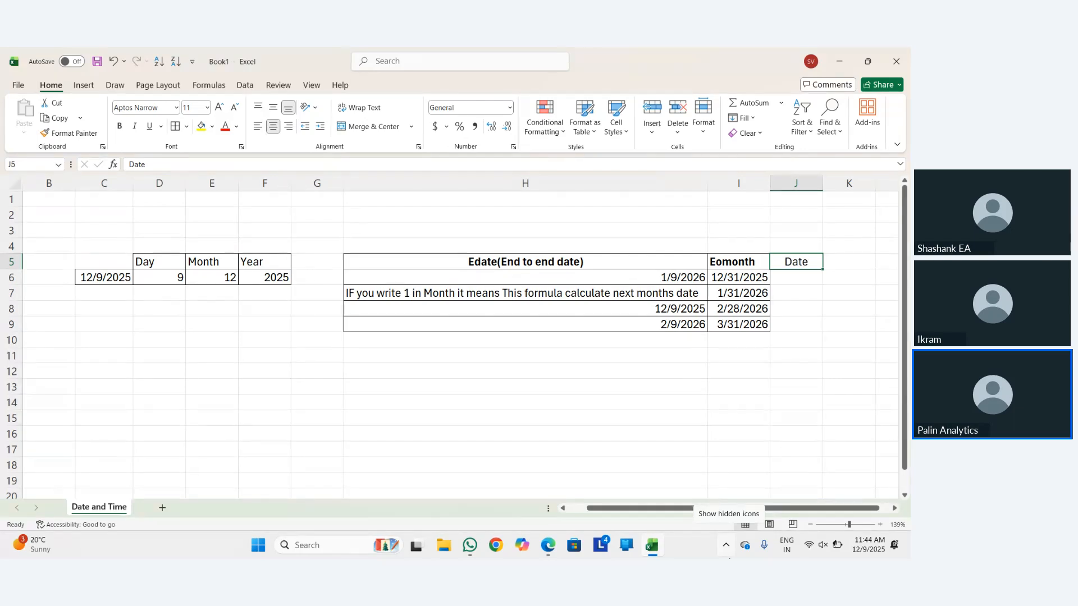
pyautogui.press('Down')
pyautogui.press('Up')
pyautogui.hotkey('ctrl', 'b')
pyautogui.press('Down')
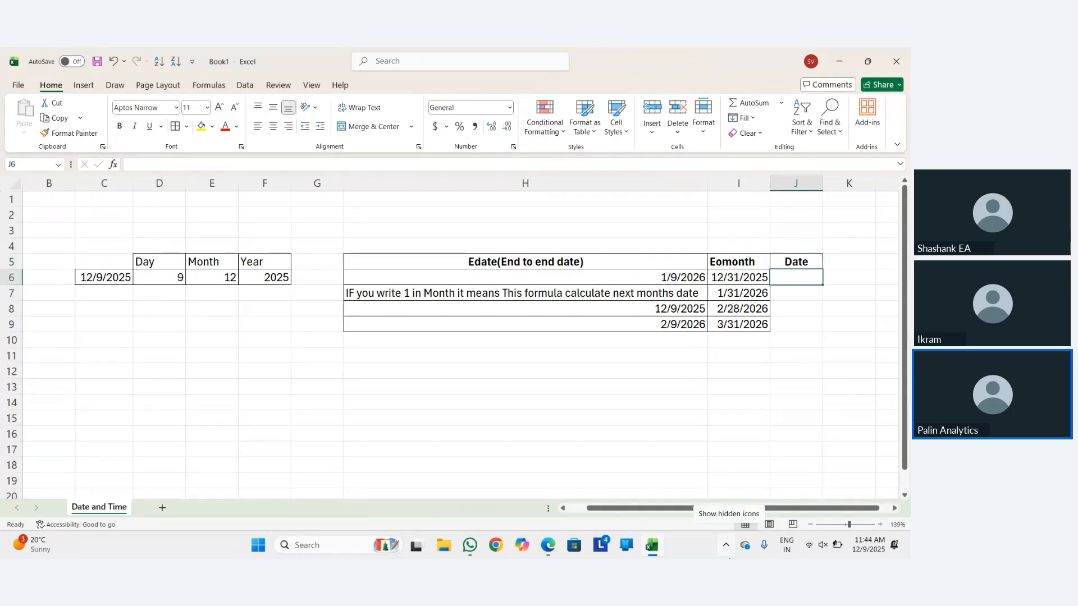
# Begin a DATE formula in cell J6 with YEAR(C6) as its year argument.
pyautogui.write('=date(')
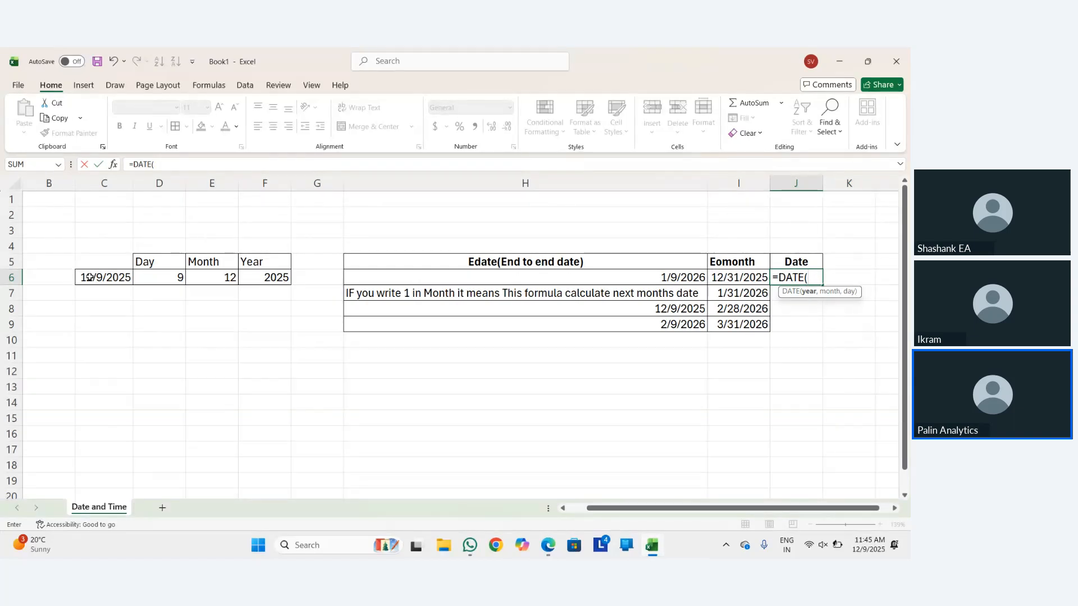
pyautogui.press('Left')
pyautogui.press('Left')
pyautogui.press('Left')
pyautogui.press('Left')
pyautogui.press('Left')
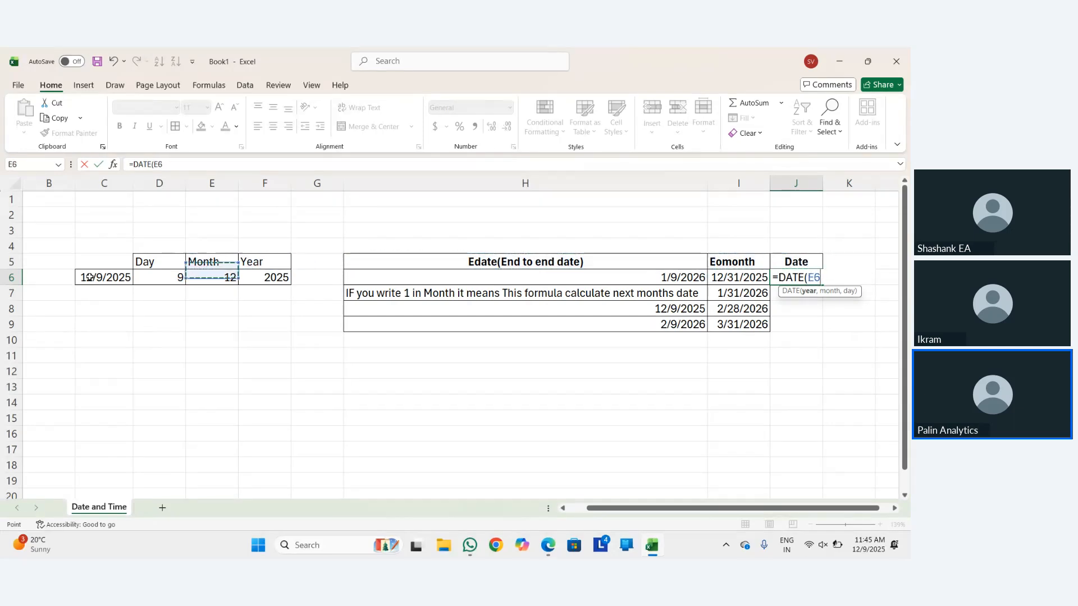
pyautogui.press('Left')
pyautogui.press('Left')
pyautogui.press('BackSpace')
pyautogui.press('BackSpace')
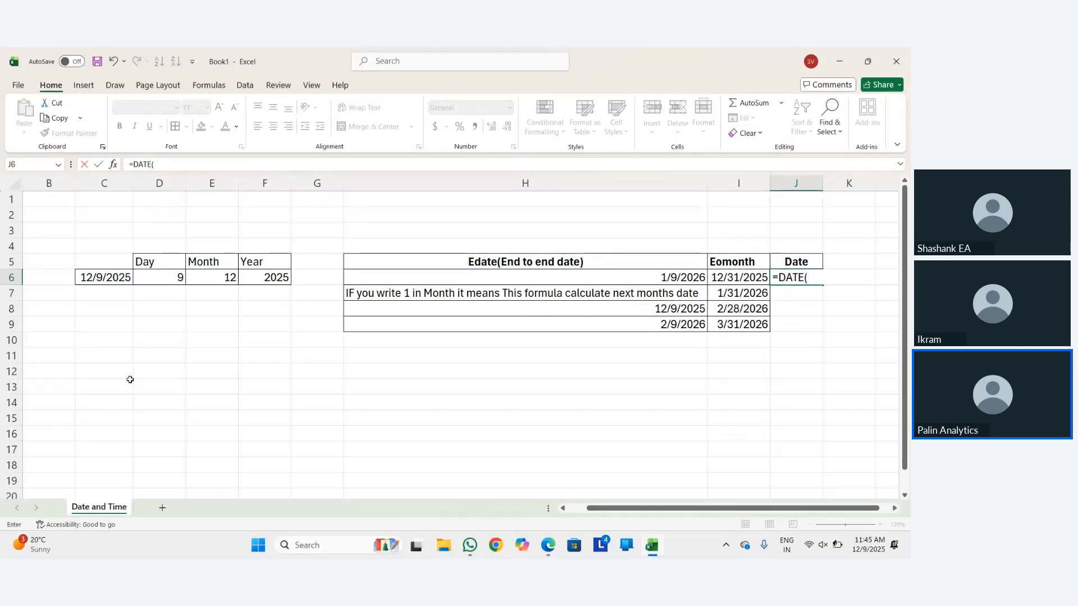
pyautogui.press('BackSpace')
pyautogui.write('(yearr')
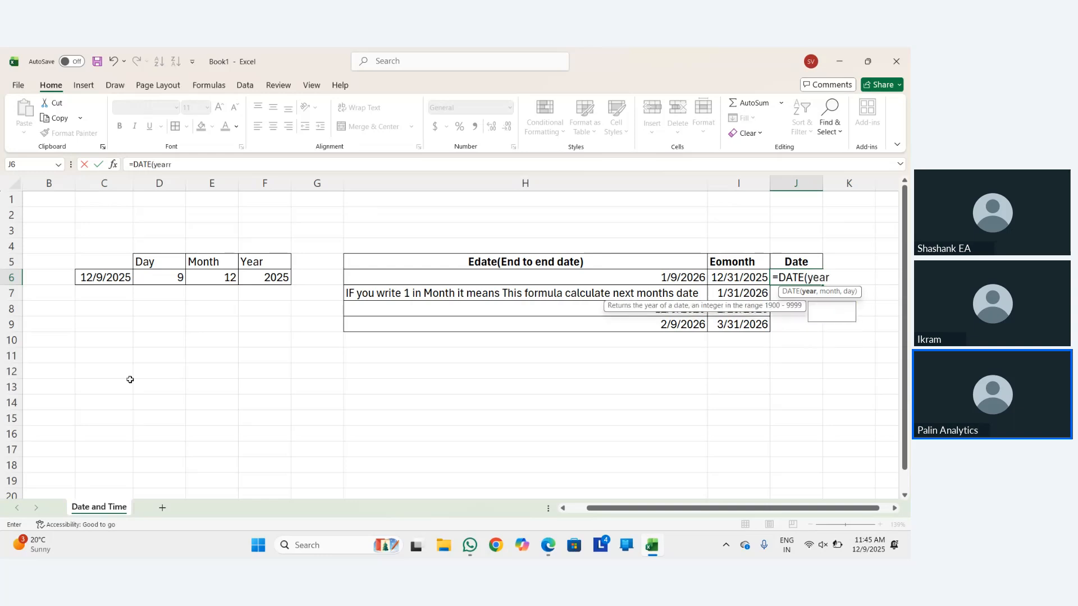
pyautogui.press('Return')
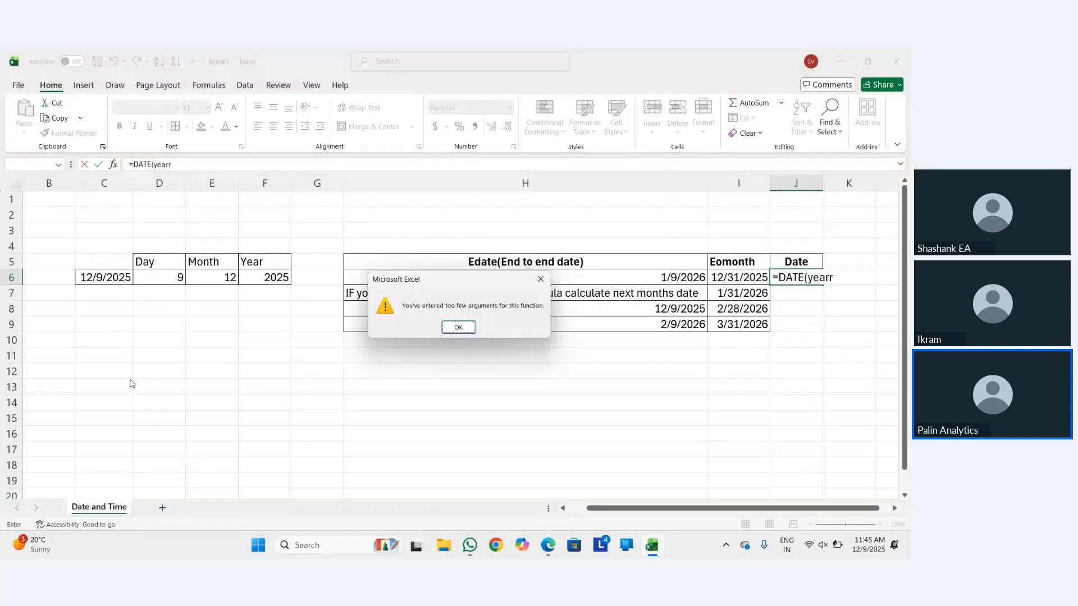
pyautogui.press('Return')
pyautogui.press('BackSpace')
pyautogui.press('Tab')
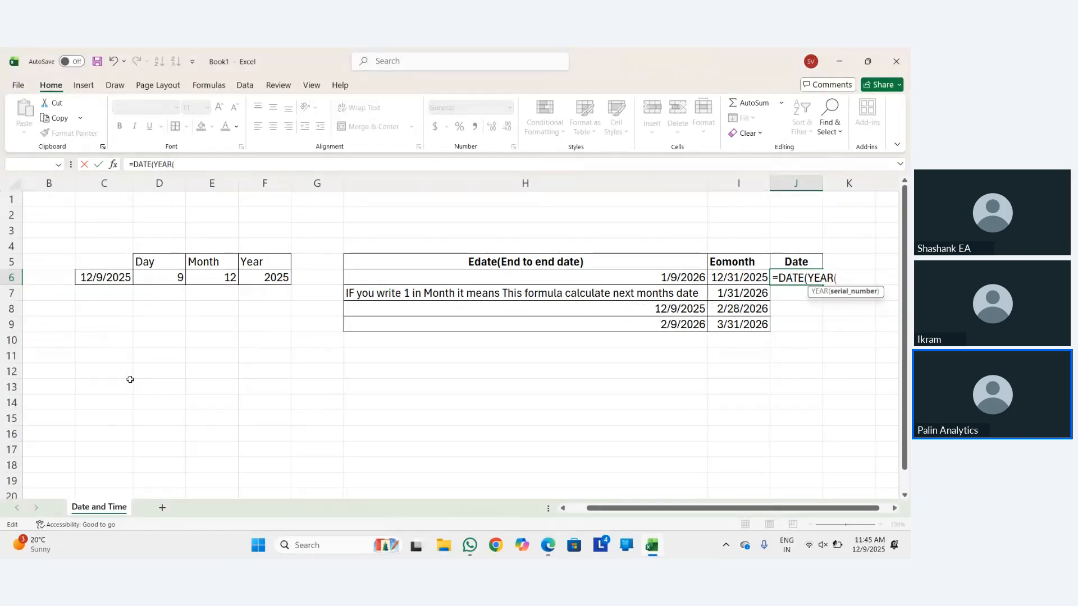
pyautogui.write('C6')
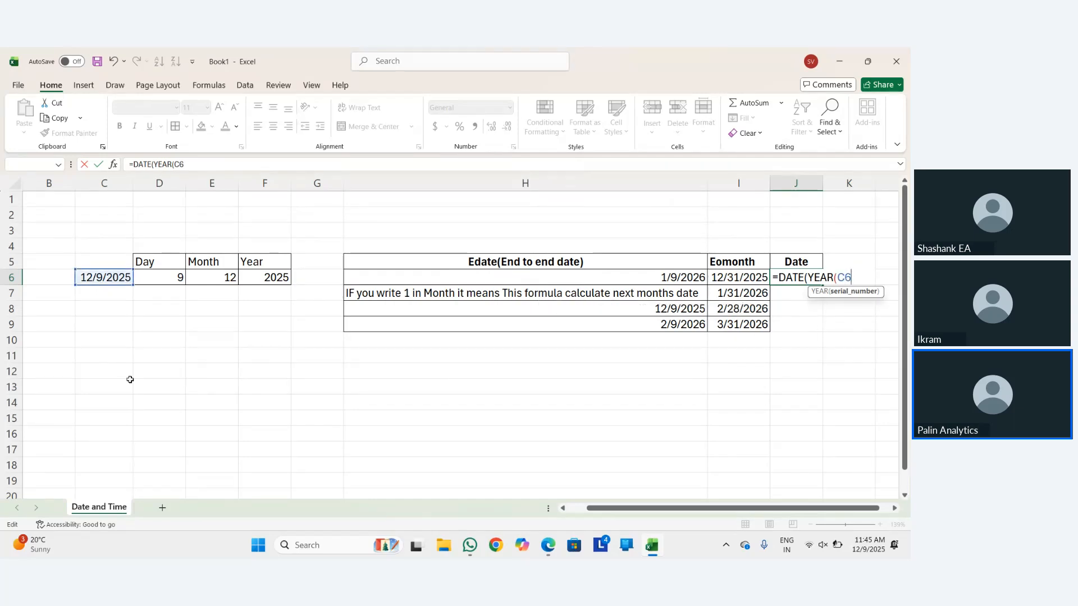
pyautogui.write('),')
# Add MONTH(C6)+2 as the month argument of the DATE formula in cell J6.
pyautogui.hscroll(4, 180, 413)
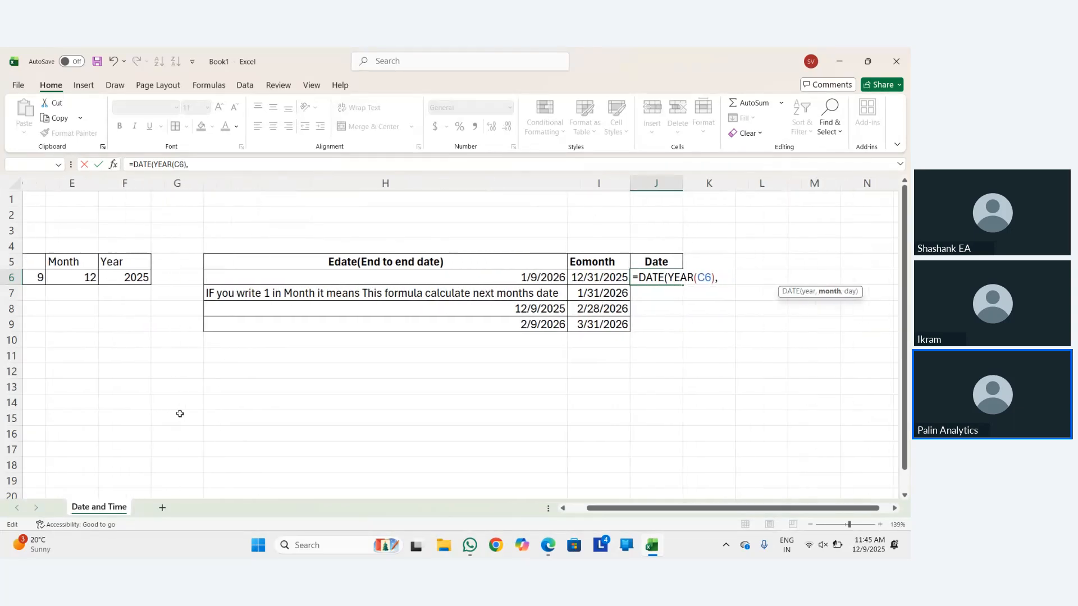
pyautogui.write('month')
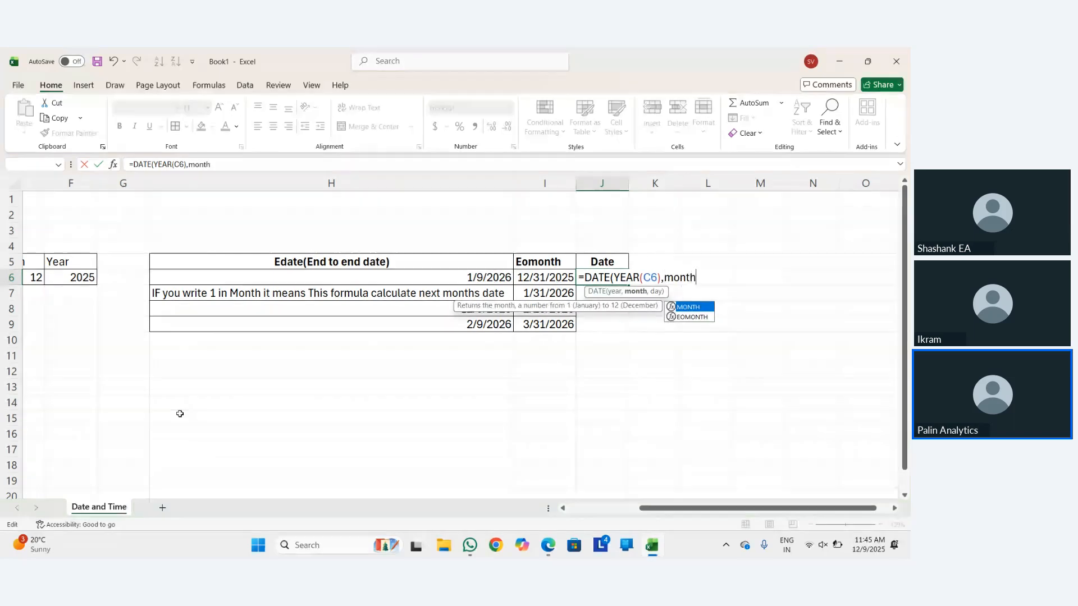
pyautogui.press('Tab')
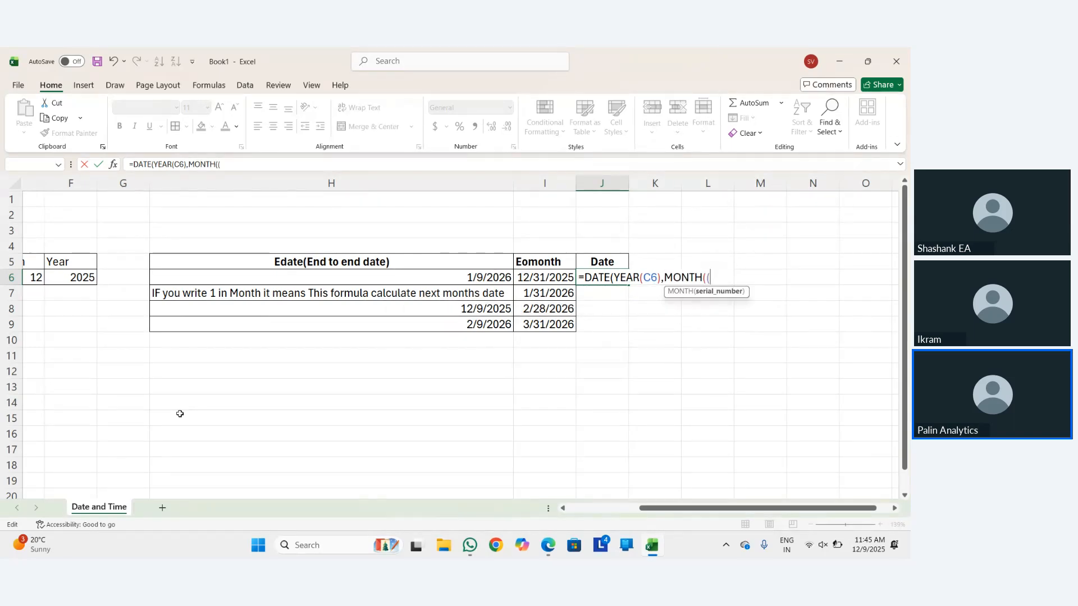
pyautogui.write('(C')
pyautogui.press('BackSpace')
pyautogui.press('BackSpace')
pyautogui.press('BackSpace')
pyautogui.write('C6)+2,')
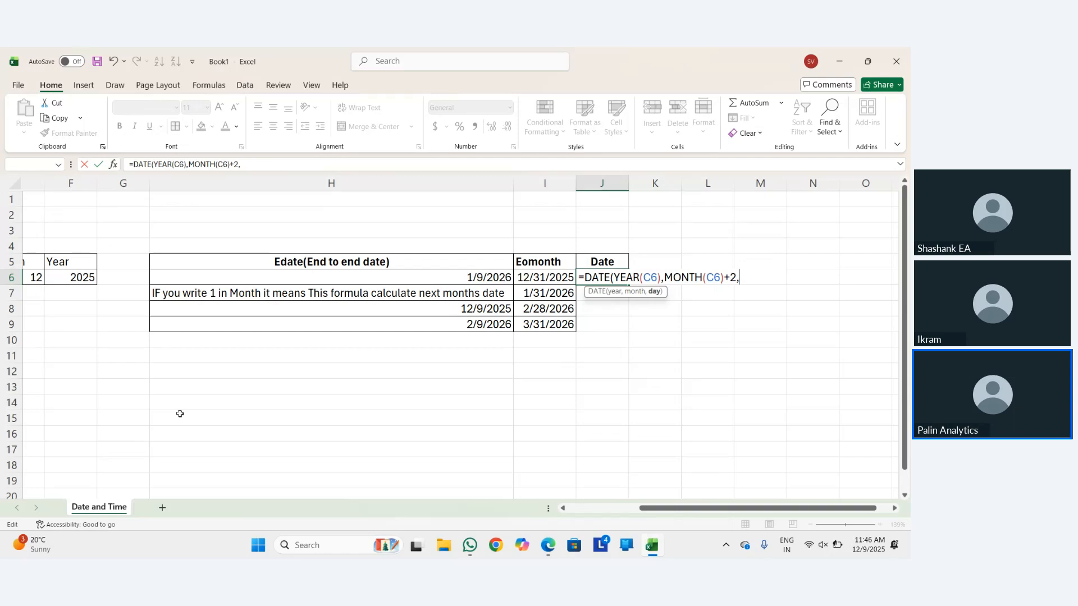
# Complete the DATE formula in cell J6 with DAY(C6) as its day argument.
pyautogui.write('Day')
pyautogui.press('Tab')
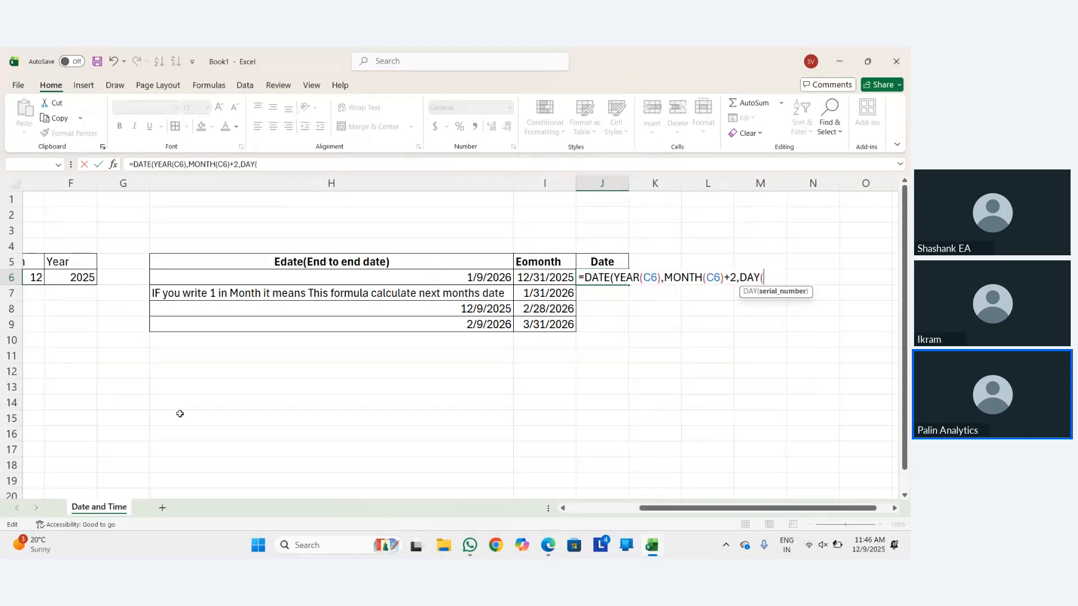
pyautogui.write('C6)')
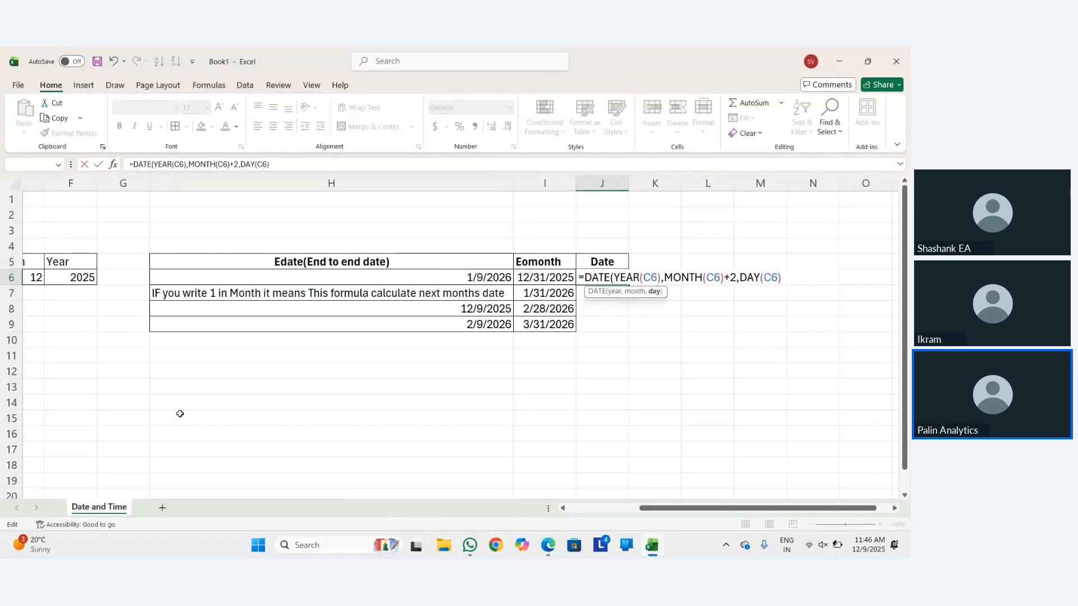
pyautogui.write(')')
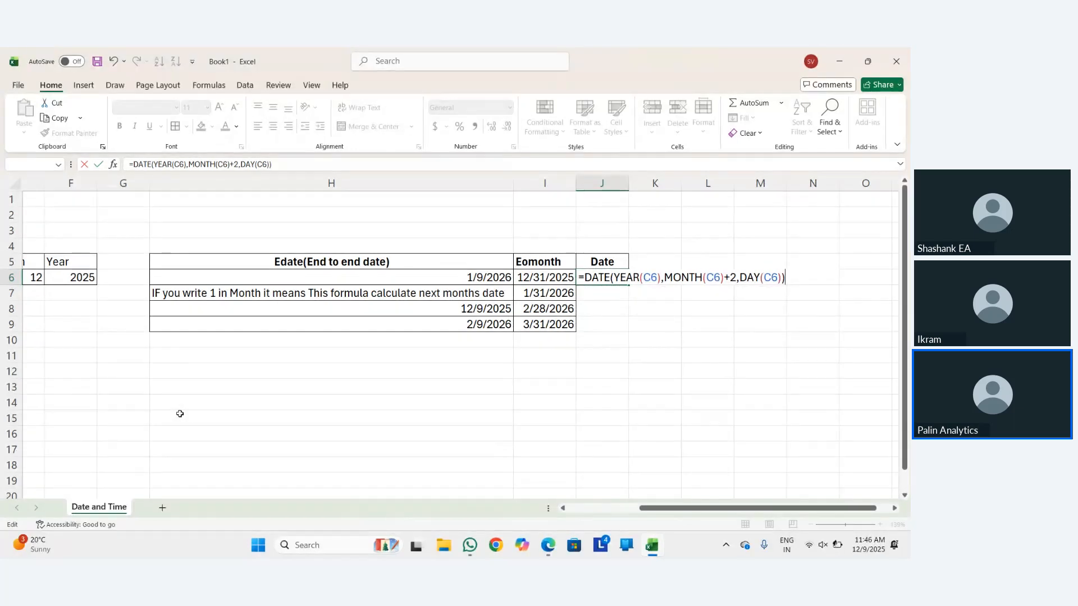
pyautogui.press('BackSpace')
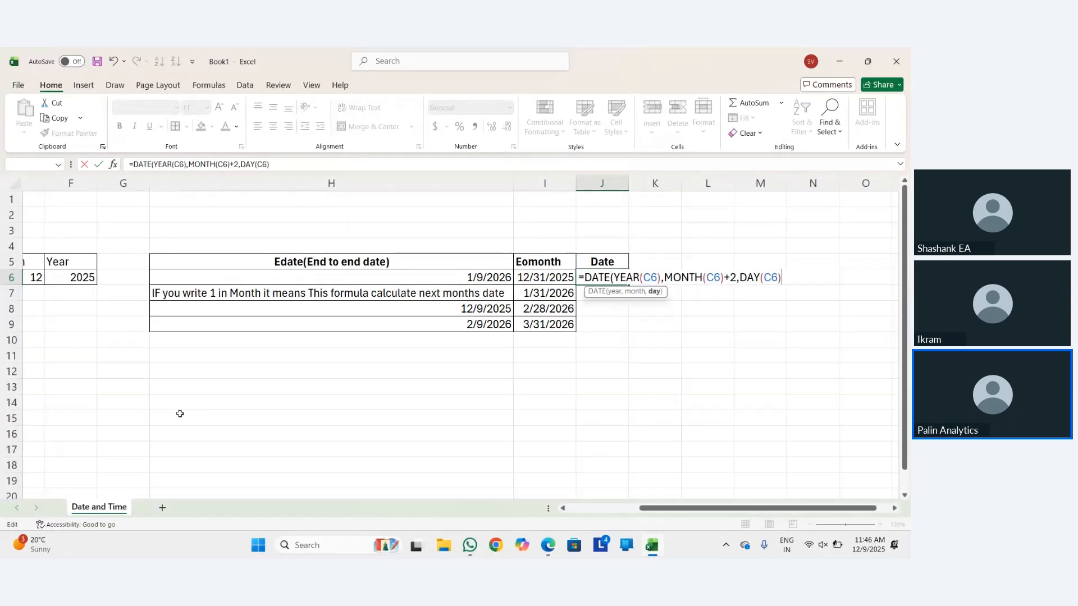
pyautogui.write(')')
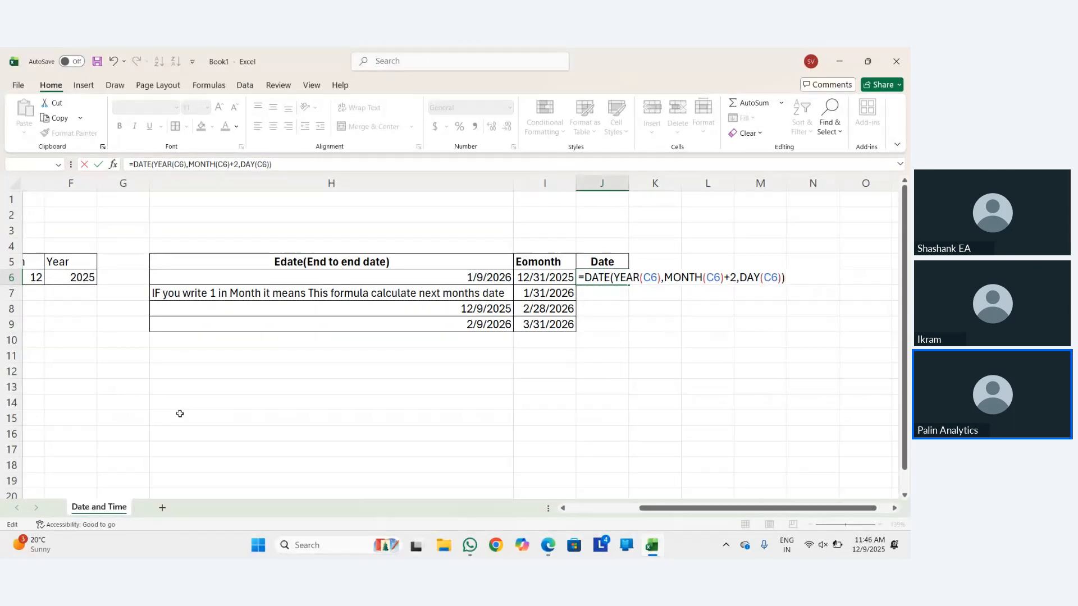
pyautogui.press('Return')
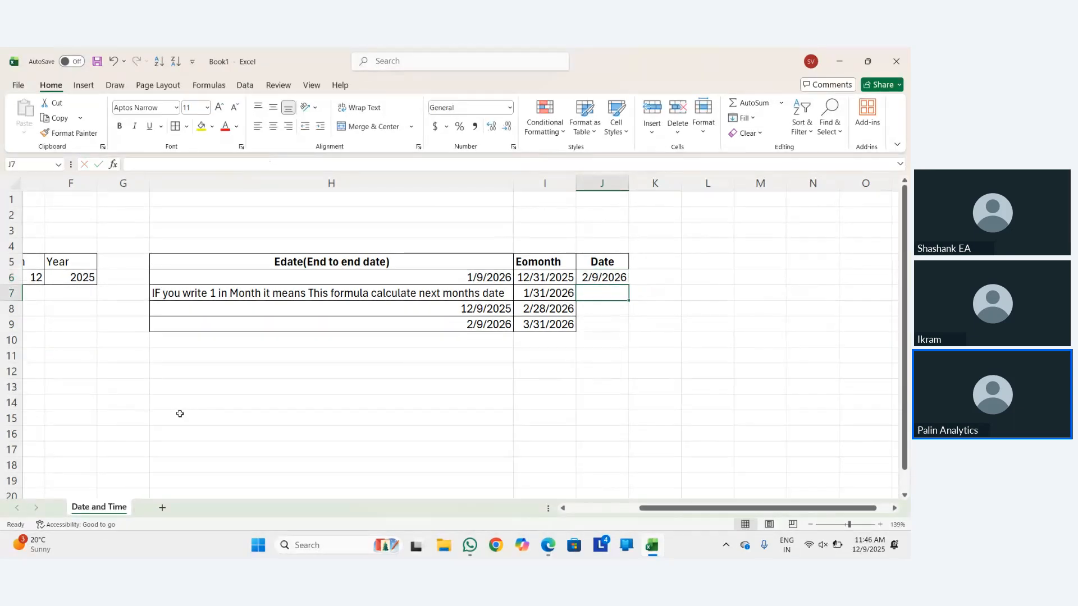
pyautogui.press('Up')
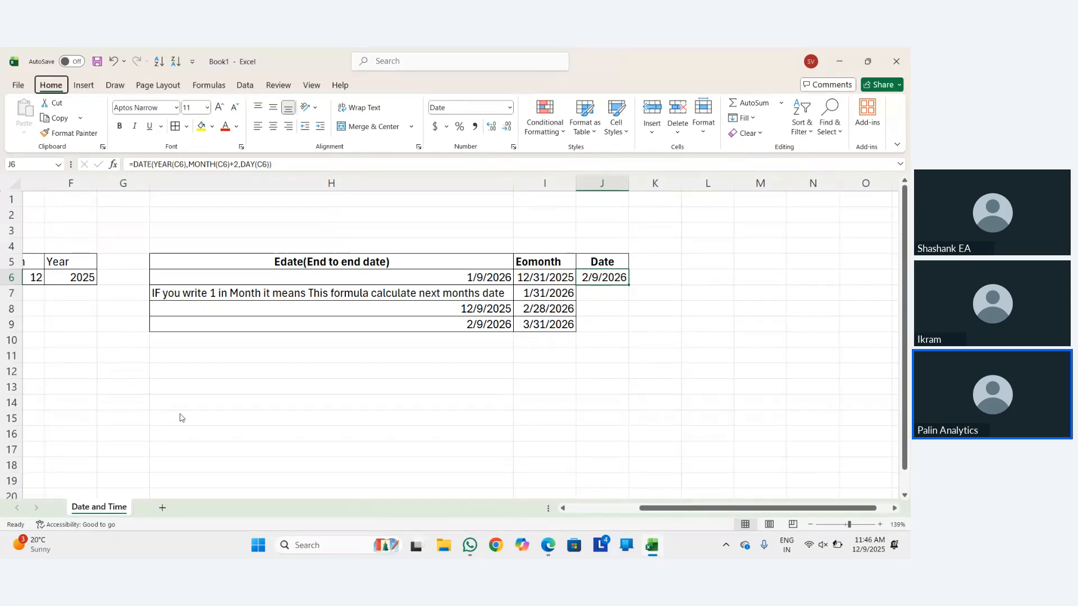
pyautogui.press('Down')
pyautogui.press('Left')
pyautogui.press('Left')
pyautogui.press('Left')
pyautogui.press('Down')
pyautogui.press('Right')
pyautogui.press('Right')
pyautogui.press('Right')
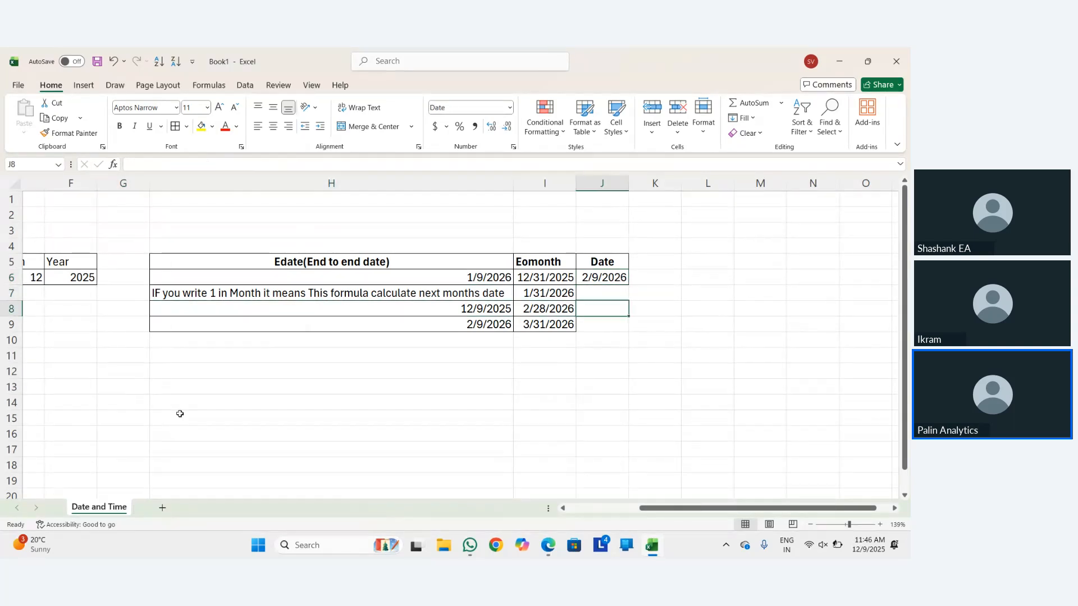
# Apply all borders to cells J6 to J9 under the Date heading.
pyautogui.press('Up')
pyautogui.press('Up')
pyautogui.hotkey('shift', 'Down')
pyautogui.hotkey('shift', 'Down')
pyautogui.hotkey('shift', 'Down')
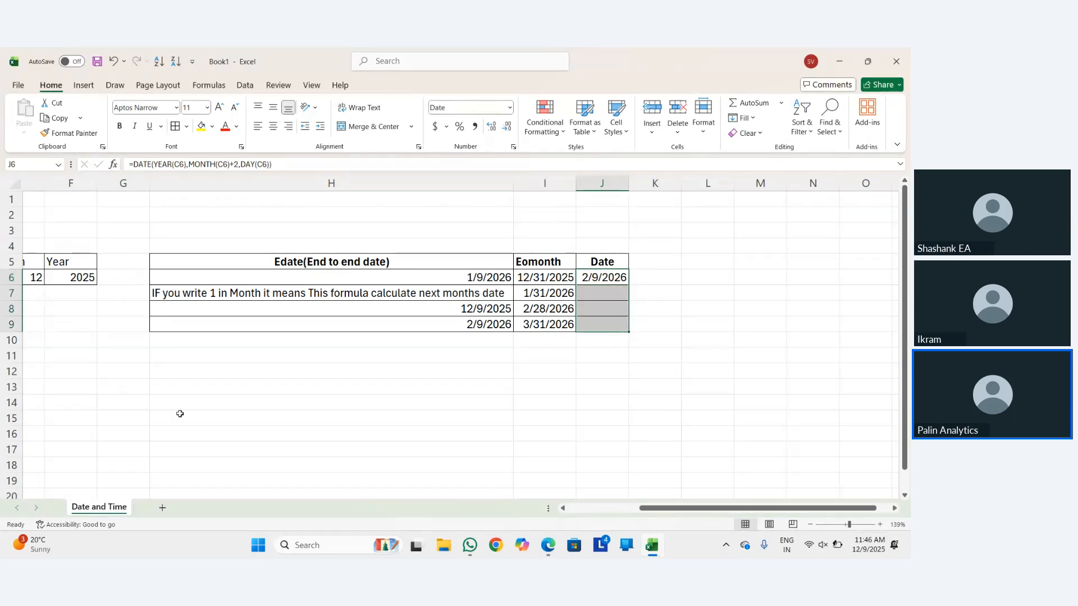
pyautogui.press('Left')
pyautogui.press('Down')
pyautogui.press('Right')
pyautogui.press('Down')
pyautogui.press('Left')
pyautogui.press('Down')
pyautogui.press('Right')
pyautogui.press('Up')
pyautogui.press('Left')
pyautogui.press('Up')
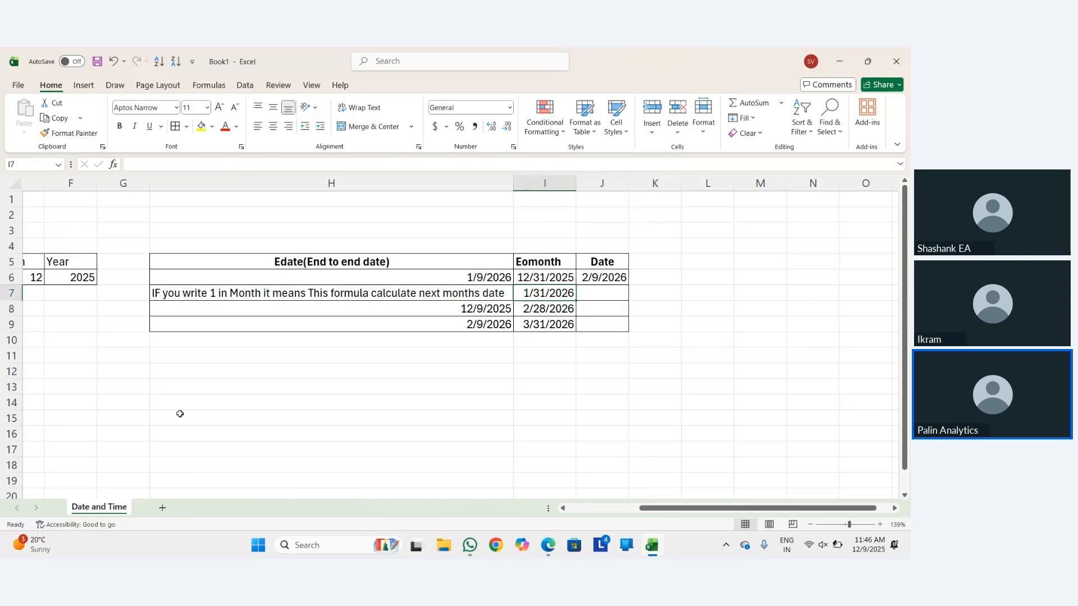
# Begin a DATE formula in cell J7 with YEAR(C6)+2 as its year argument.
pyautogui.press('Right')
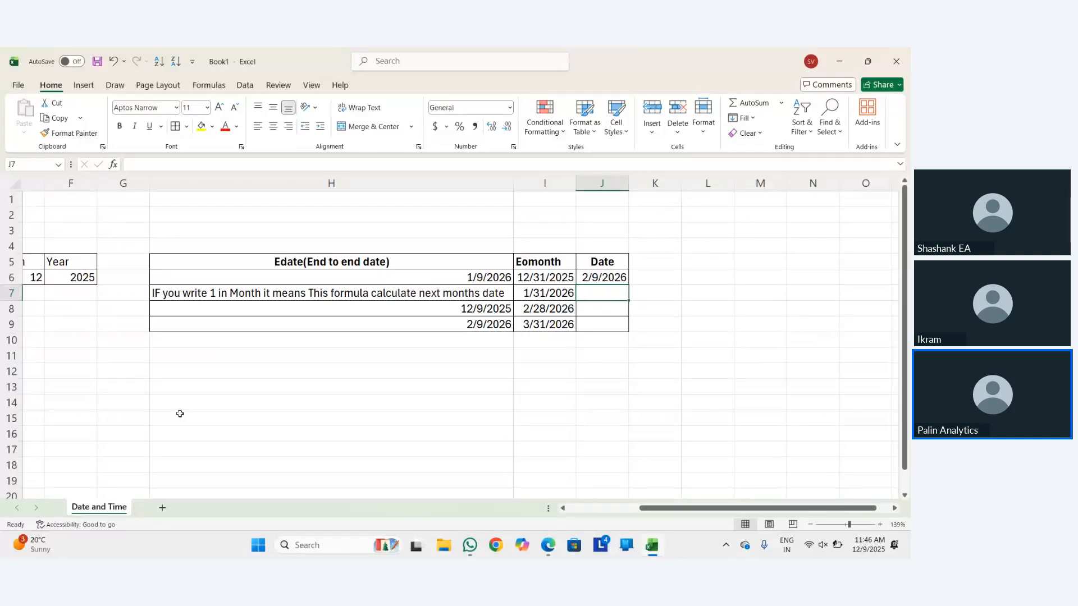
pyautogui.write('=date')
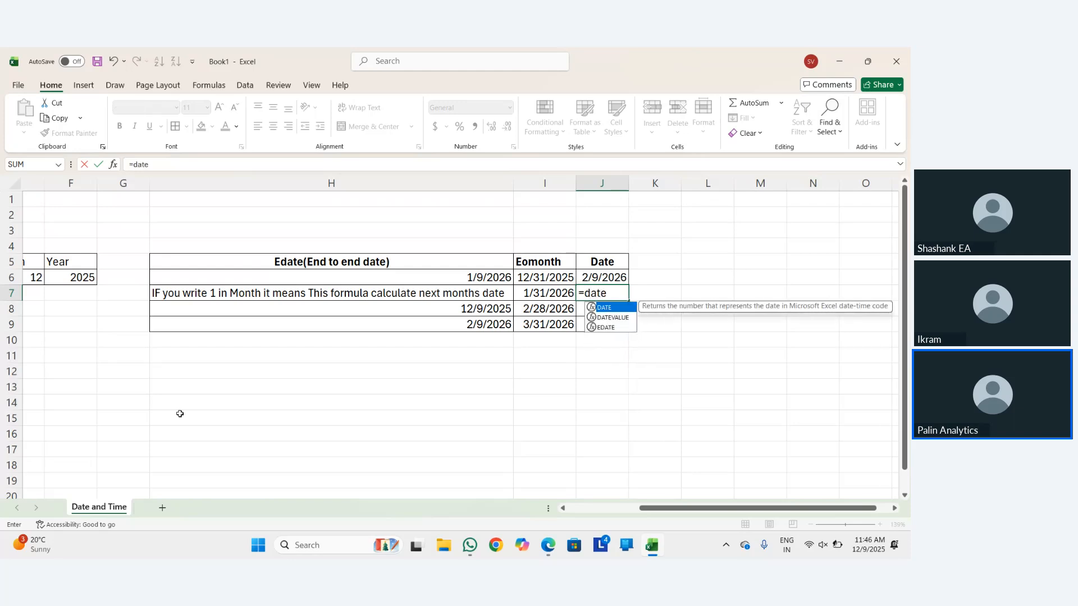
pyautogui.press('Tab')
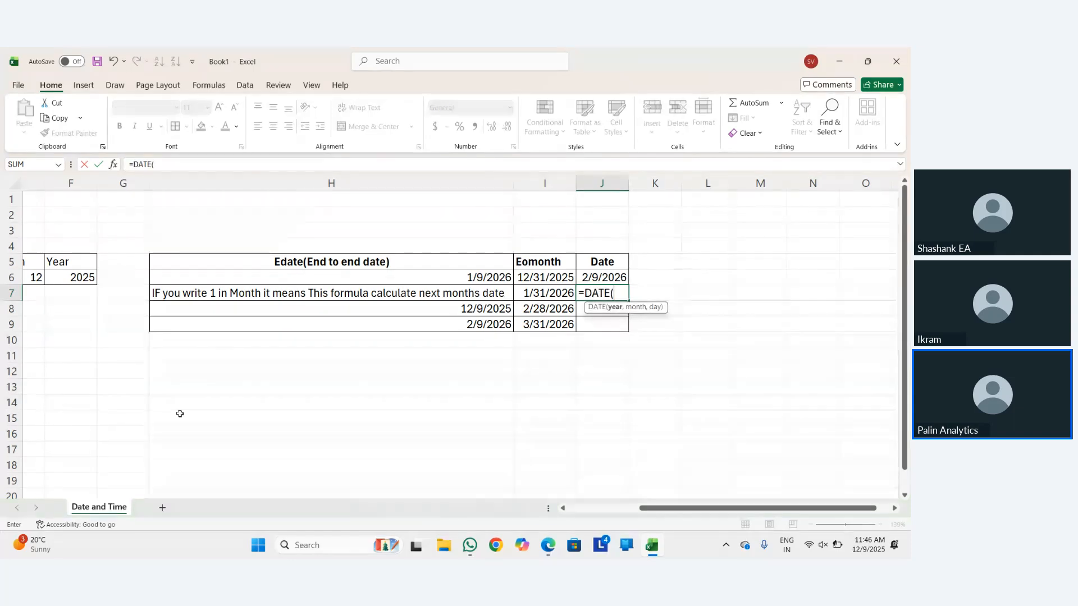
pyautogui.write('ye')
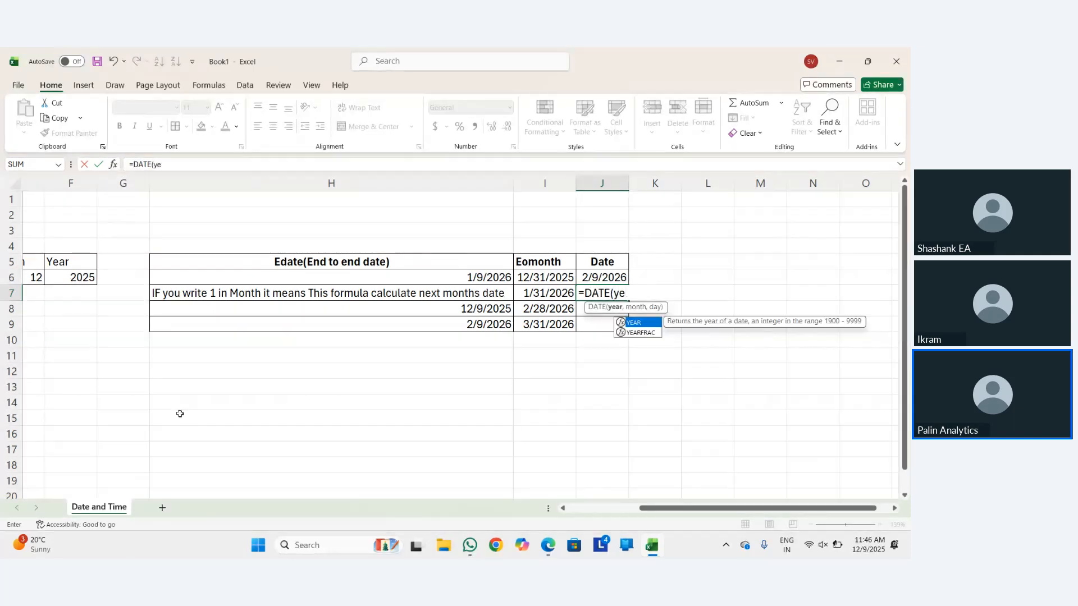
pyautogui.press('Tab')
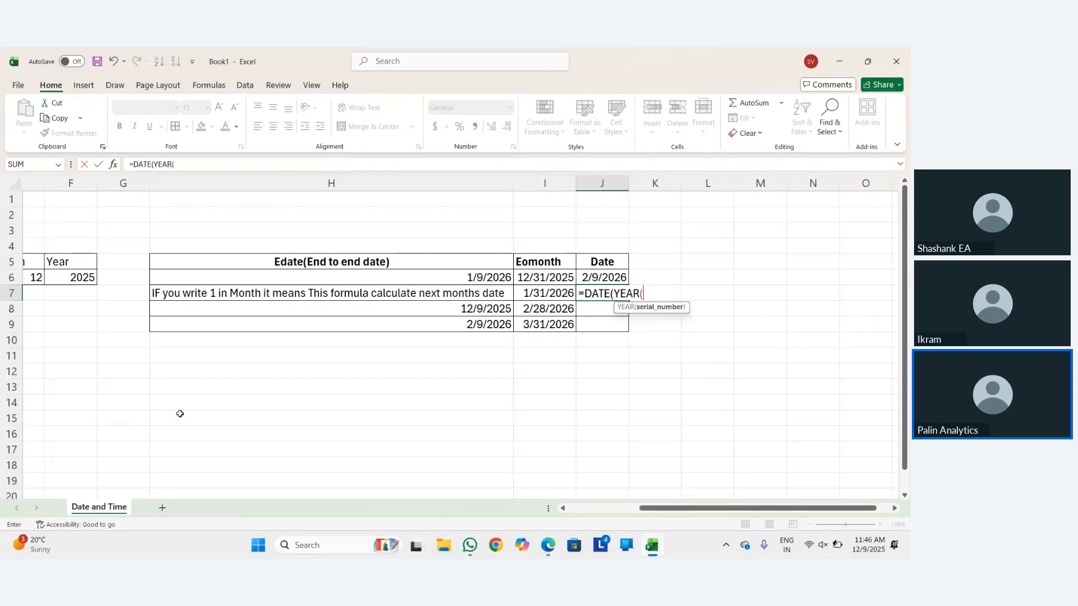
pyautogui.write('(')
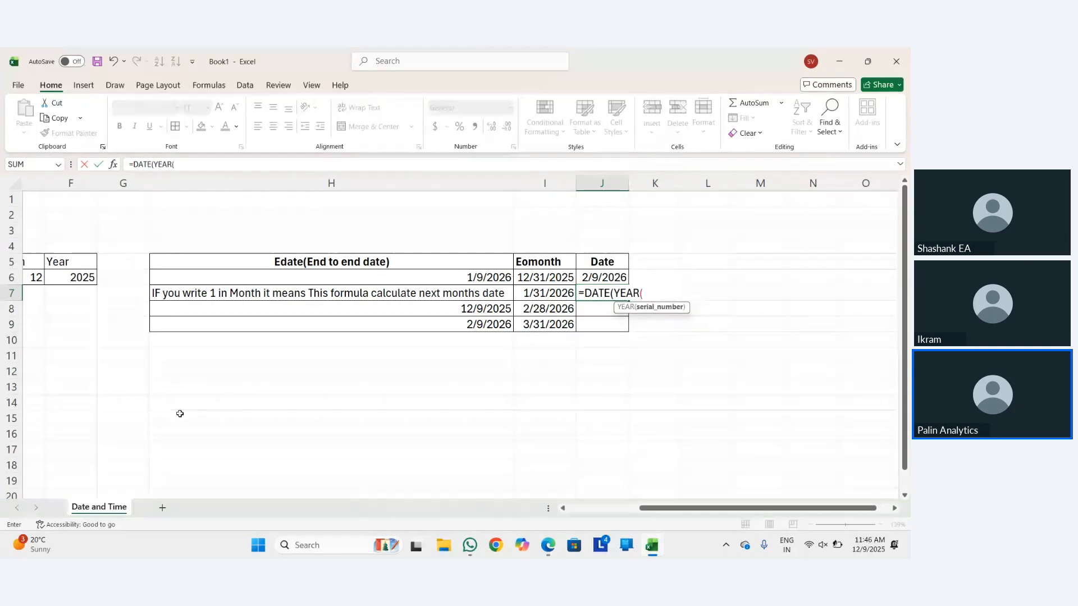
pyautogui.press('BackSpace')
pyautogui.write('C6')
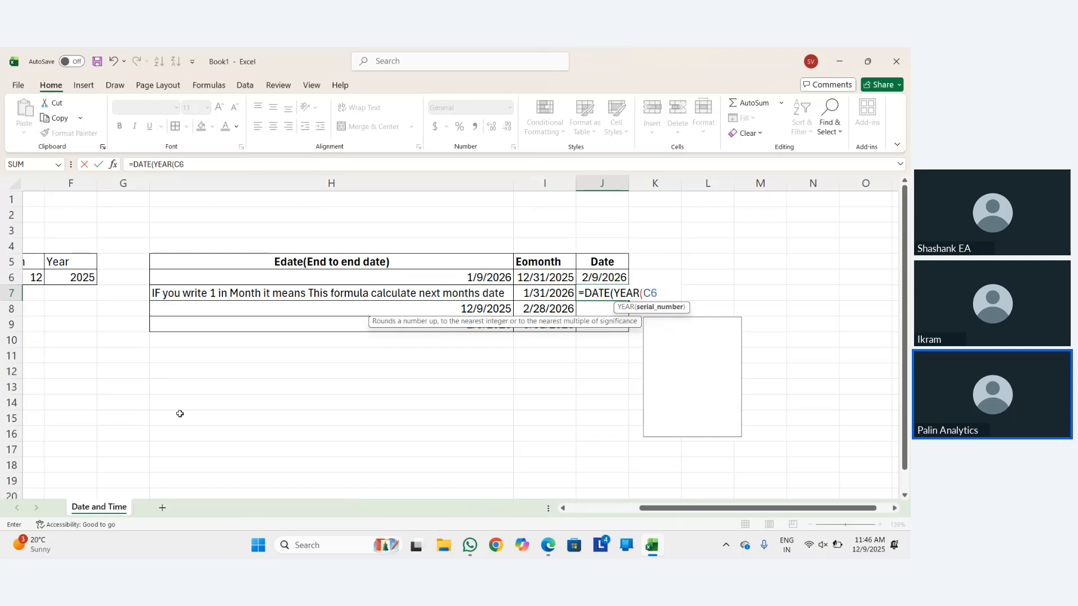
pyautogui.write('),')
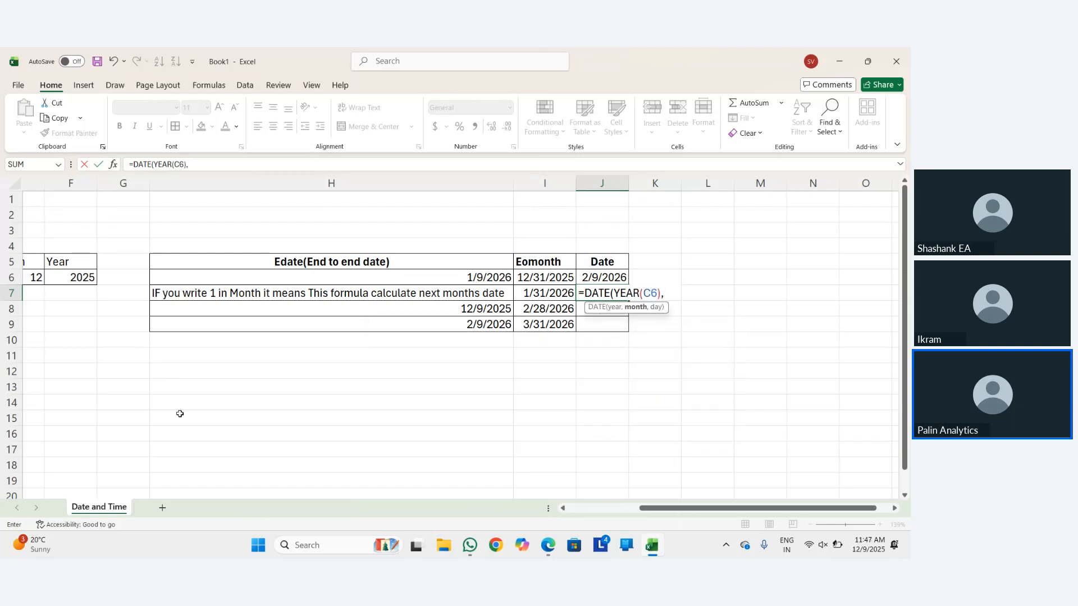
pyautogui.press('BackSpace')
pyautogui.write('+2')
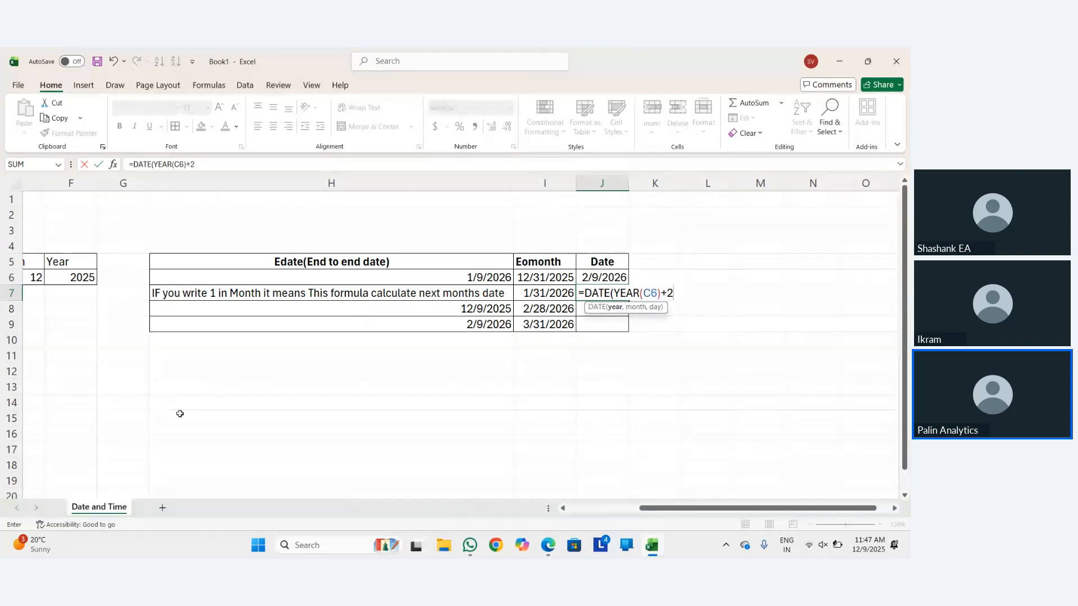
# Complete the DATE formula in cell J7 with MONTH(C6) as its month argument and DAY(C6) as its day argument.
pyautogui.write(',MONTH(')
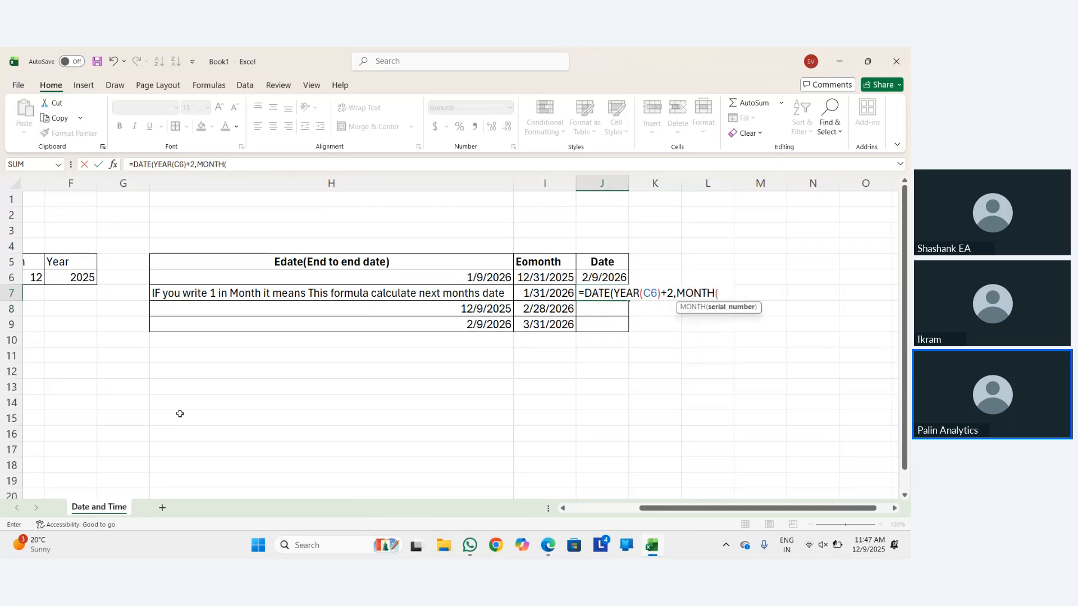
pyautogui.hscroll(-3, 180, 414)
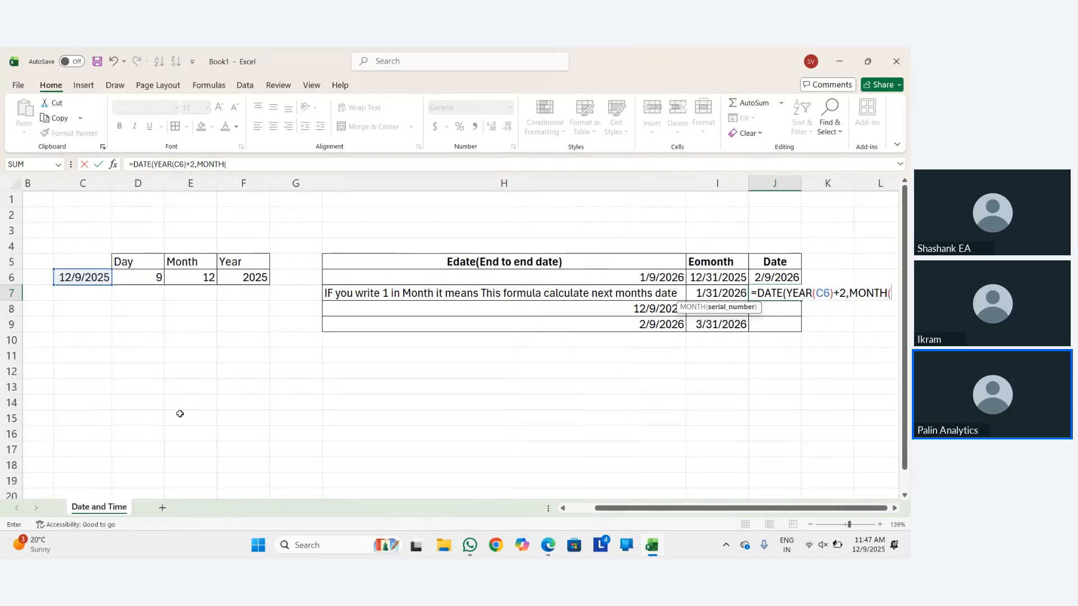
pyautogui.hscroll(2, 180, 413)
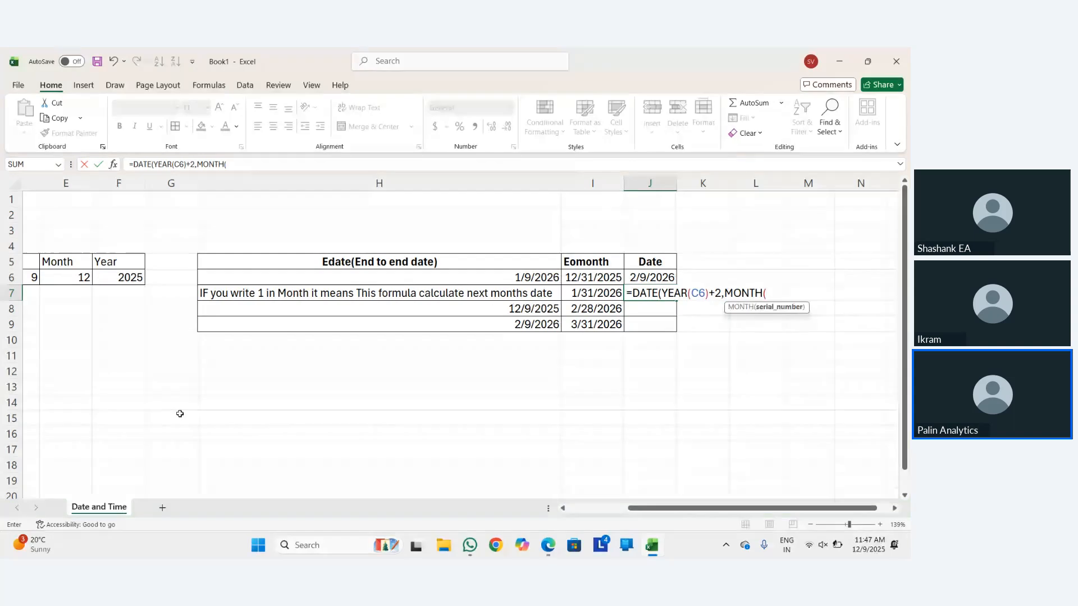
pyautogui.write('C6')
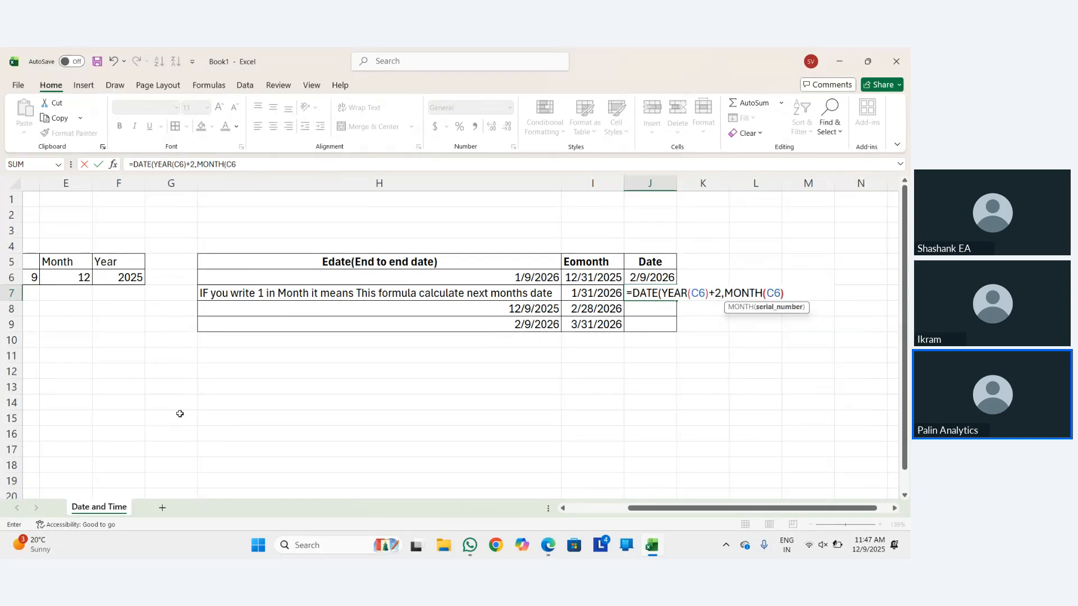
pyautogui.write('),DAY(C6')
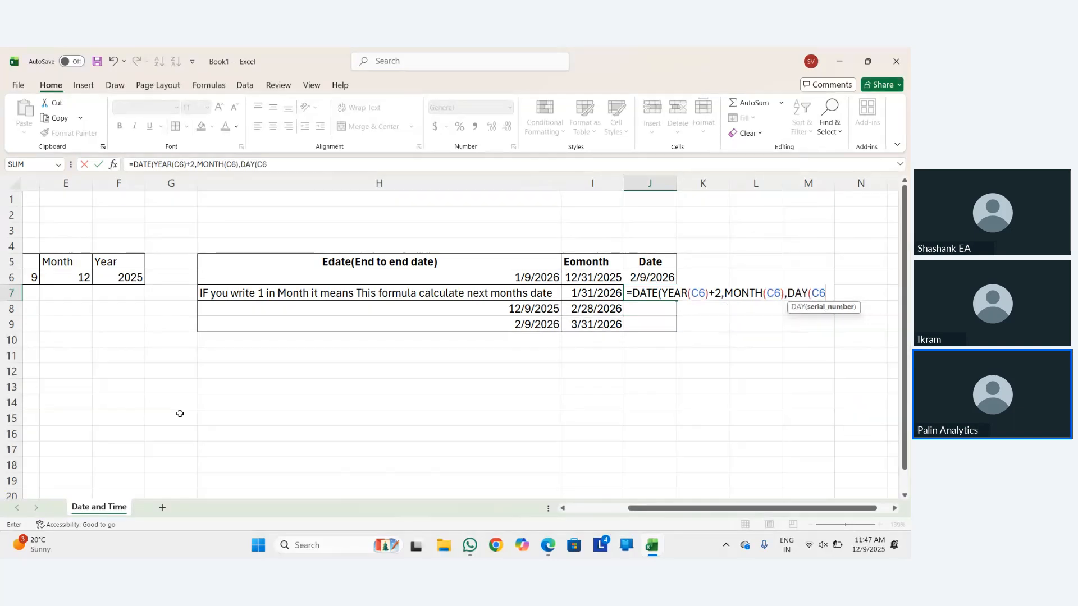
pyautogui.write('))')
pyautogui.press('Return')
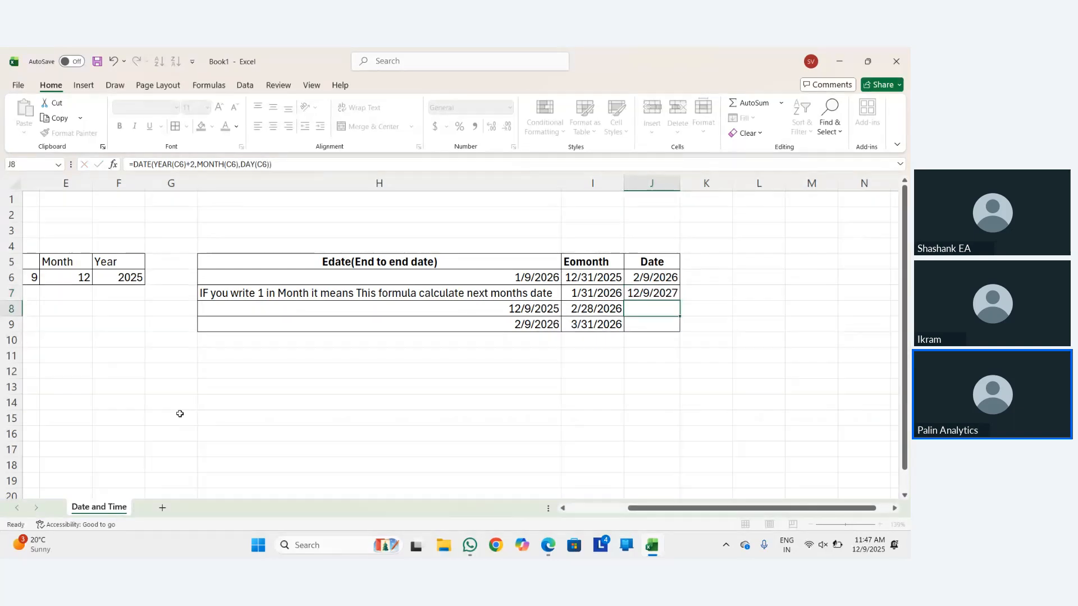
pyautogui.press('Up')
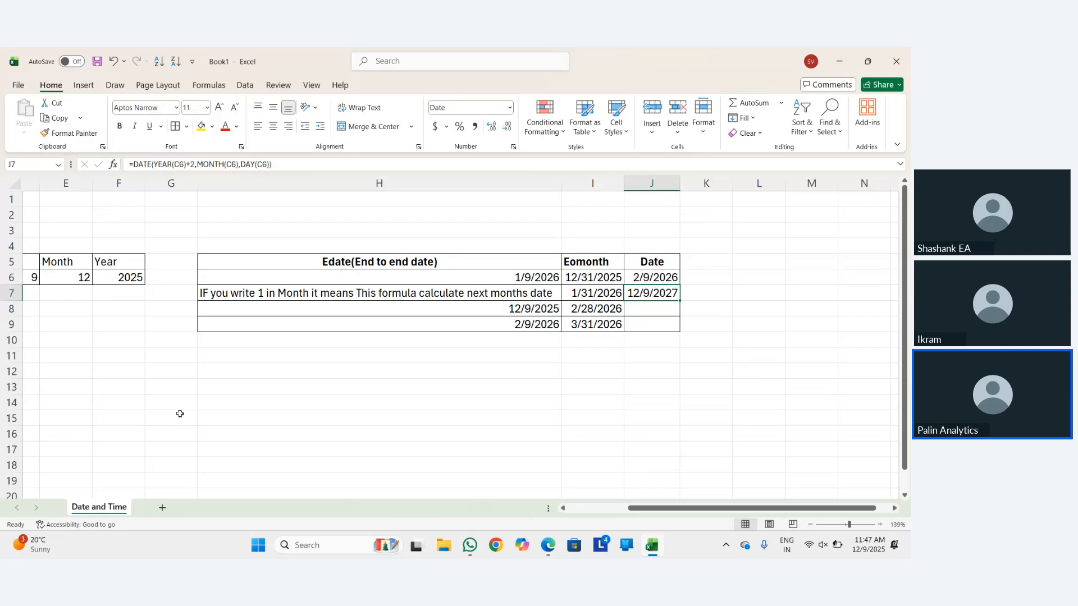
pyautogui.press('Down')
pyautogui.press('Up')
pyautogui.press('Up')
pyautogui.press('Down')
pyautogui.press('Up')
pyautogui.press('Down')
pyautogui.press('Down')
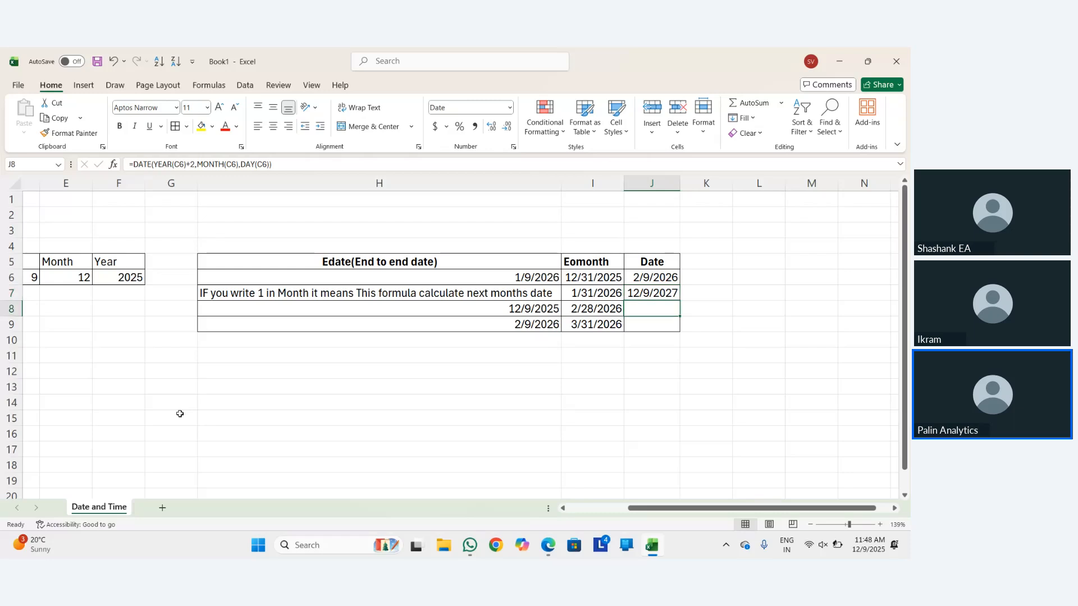
pyautogui.press('Left')
pyautogui.press('Left')
pyautogui.press('Right')
pyautogui.press('Right')
# Remove the borders from cells J8 and J9 and restore the borders of the neighbouring Eomonth cells I8 and I9.
pyautogui.hotkey('shift', 'Up')
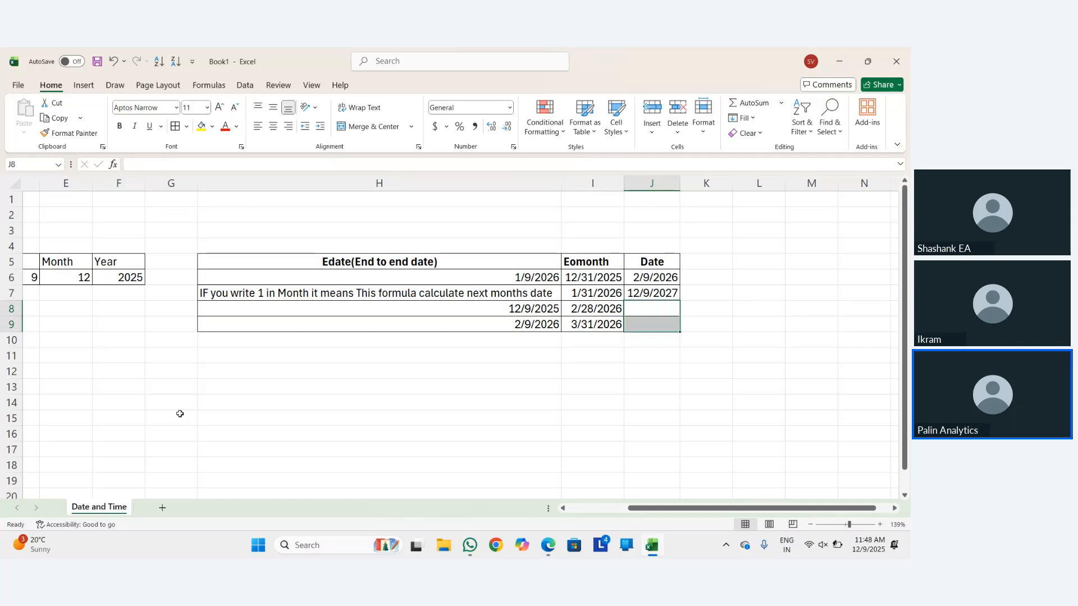
pyautogui.press('Left')
pyautogui.press('Left')
pyautogui.press('Left')
pyautogui.press('Right')
pyautogui.press('Right')
pyautogui.press('Right')
pyautogui.press('Up')
pyautogui.press('Up')
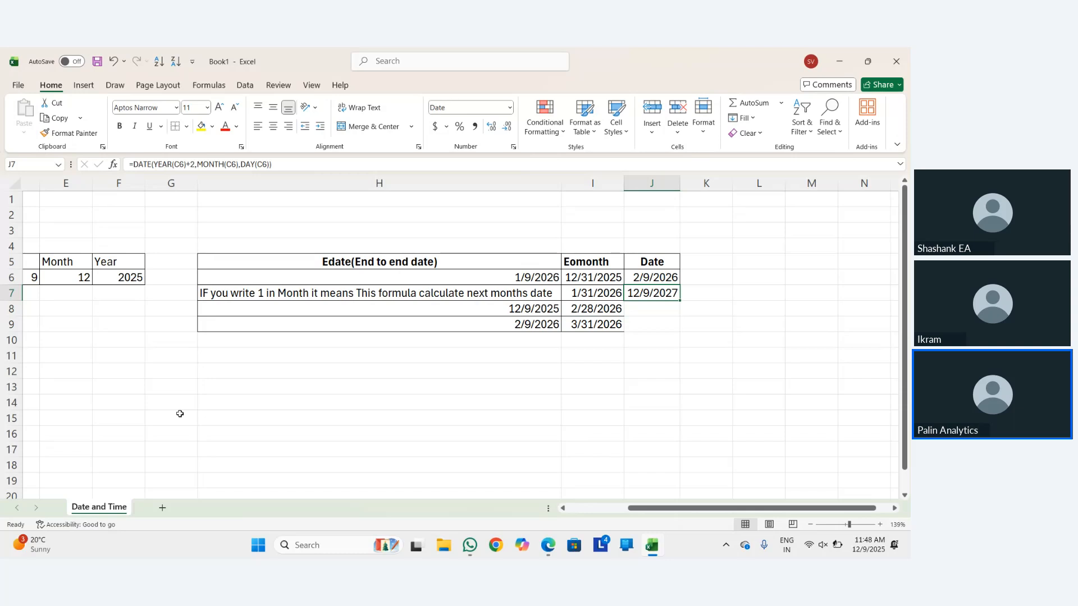
pyautogui.press('Left')
pyautogui.press('Down')
pyautogui.press('Down')
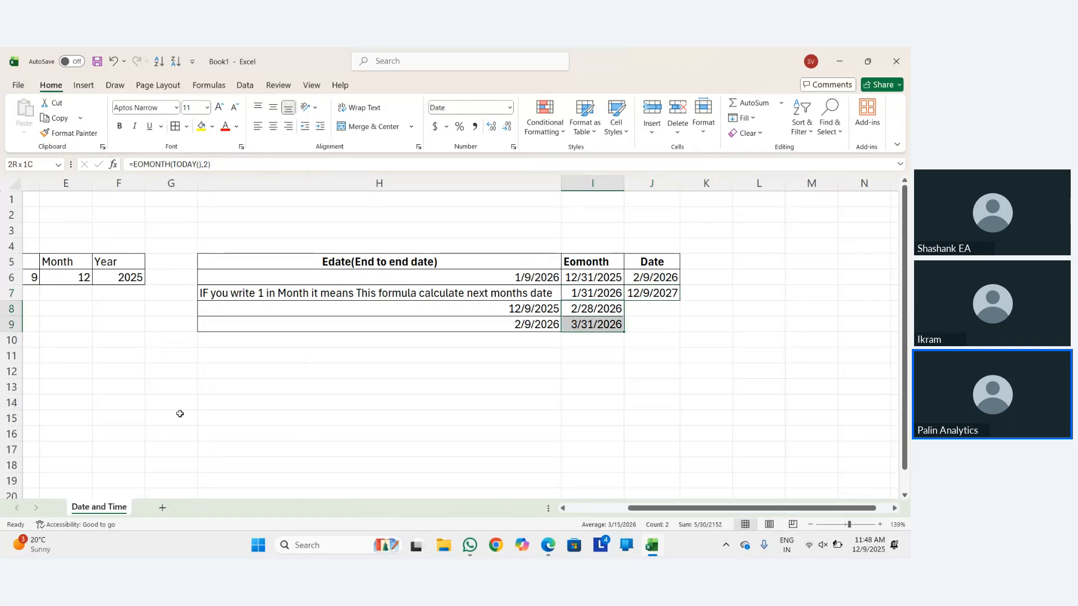
# Enter the headings DOB in cell F11 and Current Date in cell G11.
pyautogui.press('Left')
pyautogui.press('Left')
pyautogui.press('Left')
pyautogui.press('Right')
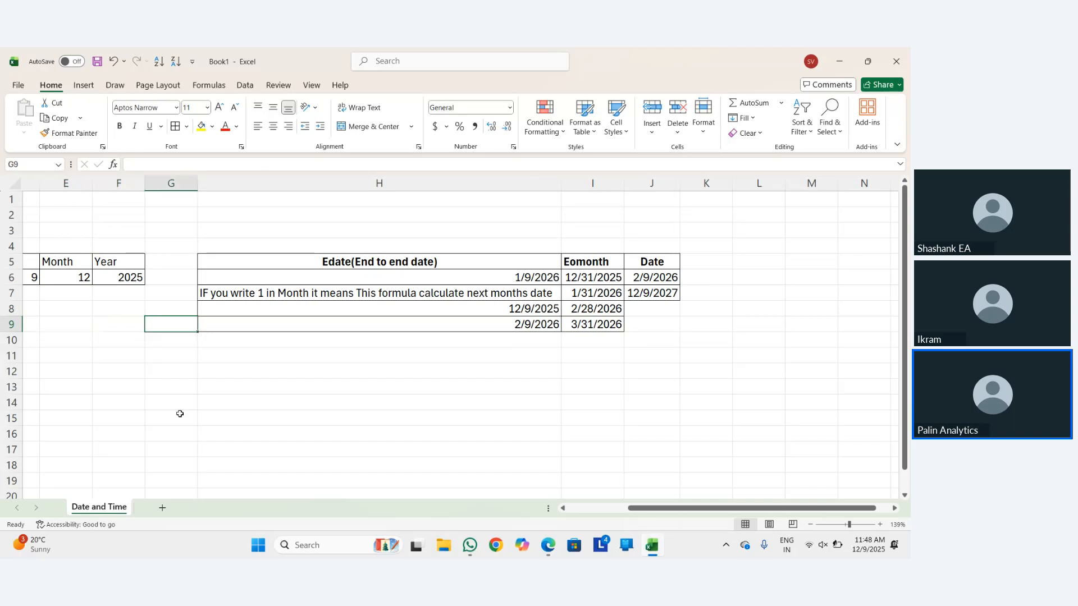
pyautogui.press('Down')
pyautogui.press('Down')
pyautogui.press('Right')
pyautogui.press('Down')
pyautogui.press('Left')
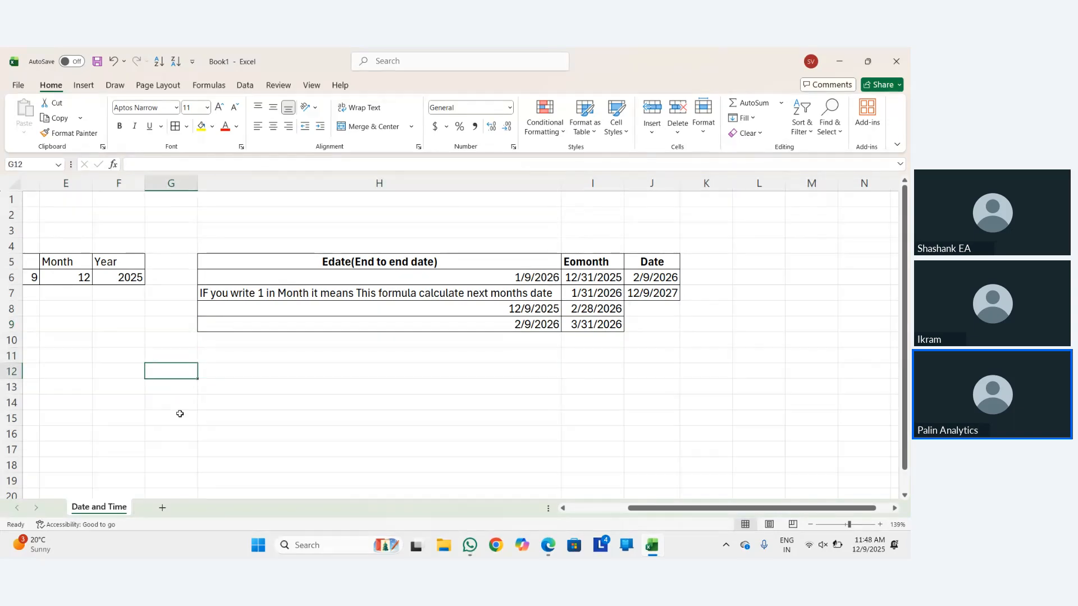
pyautogui.press('Up')
pyautogui.press('Left')
pyautogui.write('DOB')
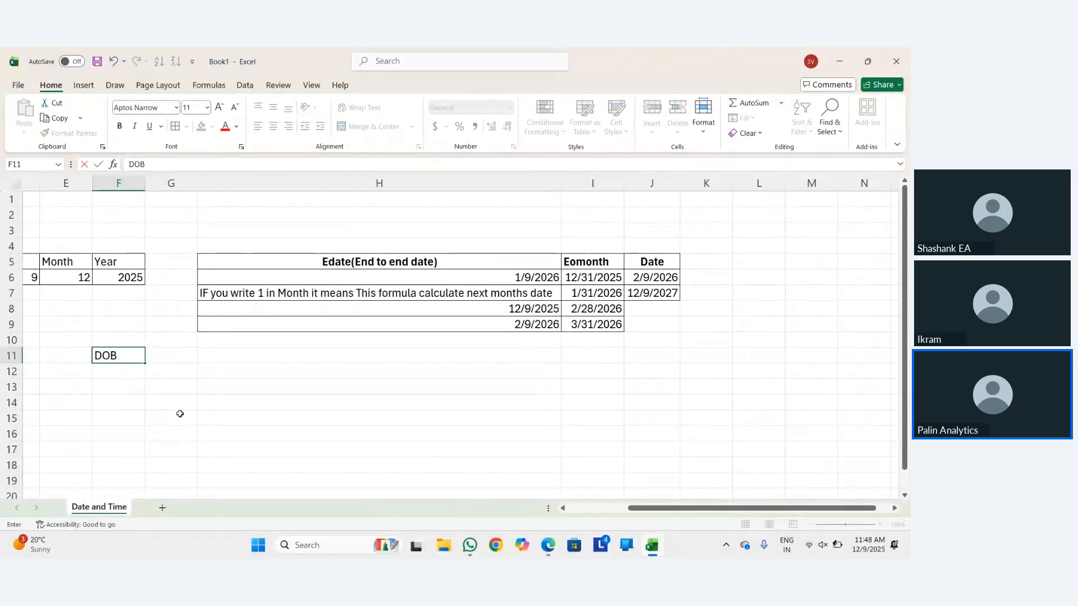
pyautogui.press('Return')
pyautogui.press('Up')
pyautogui.press('Right')
pyautogui.write('C')
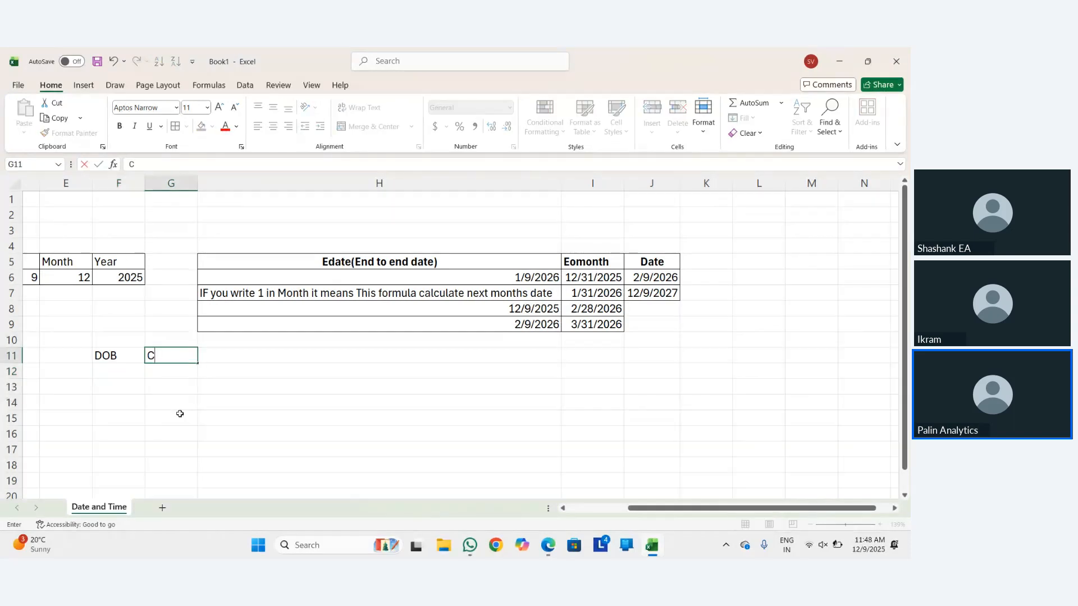
pyautogui.write('urrent Date')
# Autofit the widths of columns F and G to the DOB and Current Date headings.
pyautogui.press('Left')
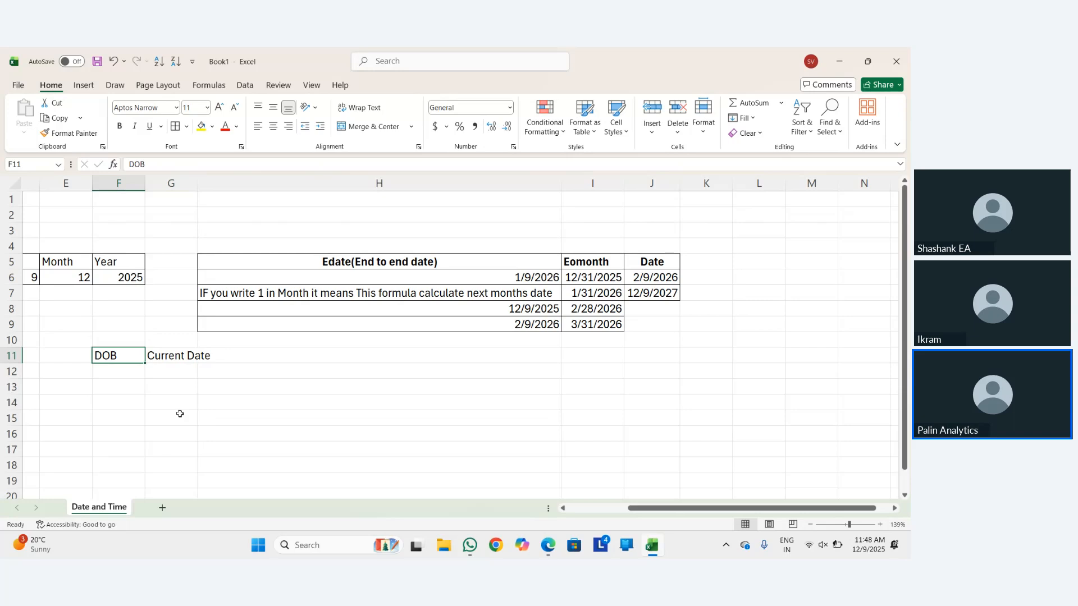
pyautogui.hotkey('shift', 'Right')
pyautogui.hotkey('alt', 'h')
pyautogui.press('o')
pyautogui.press('i')
# Enter the date of birth in cell F12 under the DOB heading.
pyautogui.press('Down')
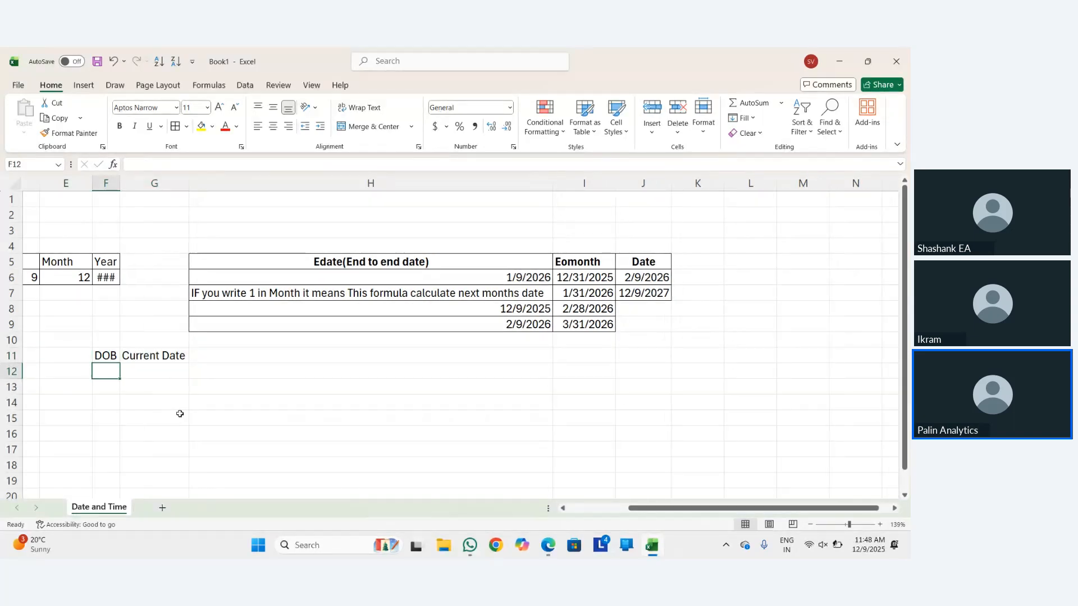
pyautogui.write('10-1-')
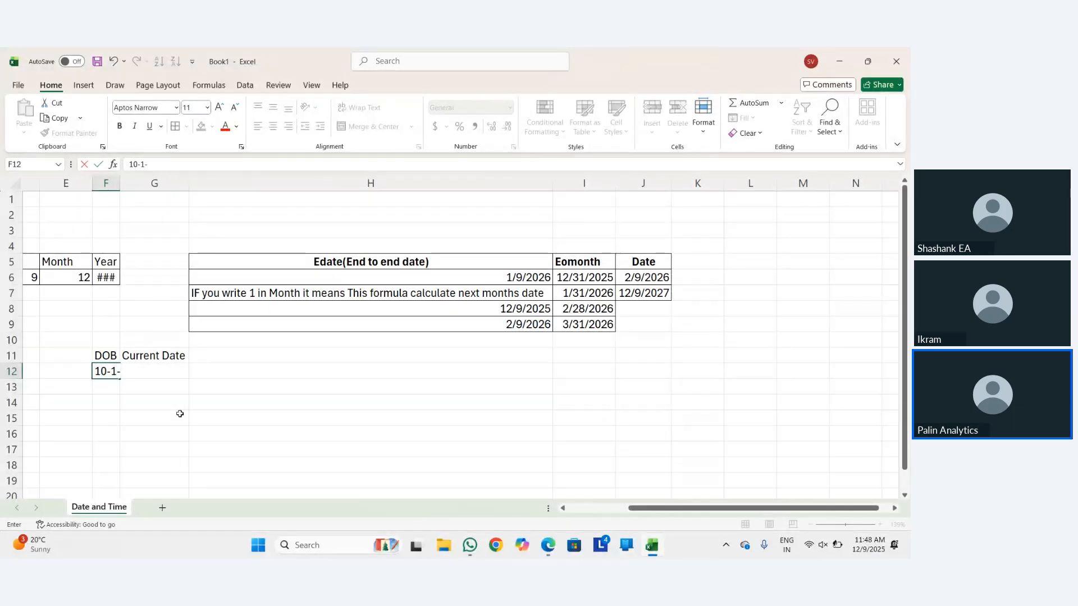
pyautogui.press('BackSpace')
pyautogui.write('1-2005')
pyautogui.press('Return')
pyautogui.press('Up')
pyautogui.press('Right')
pyautogui.press('Left')
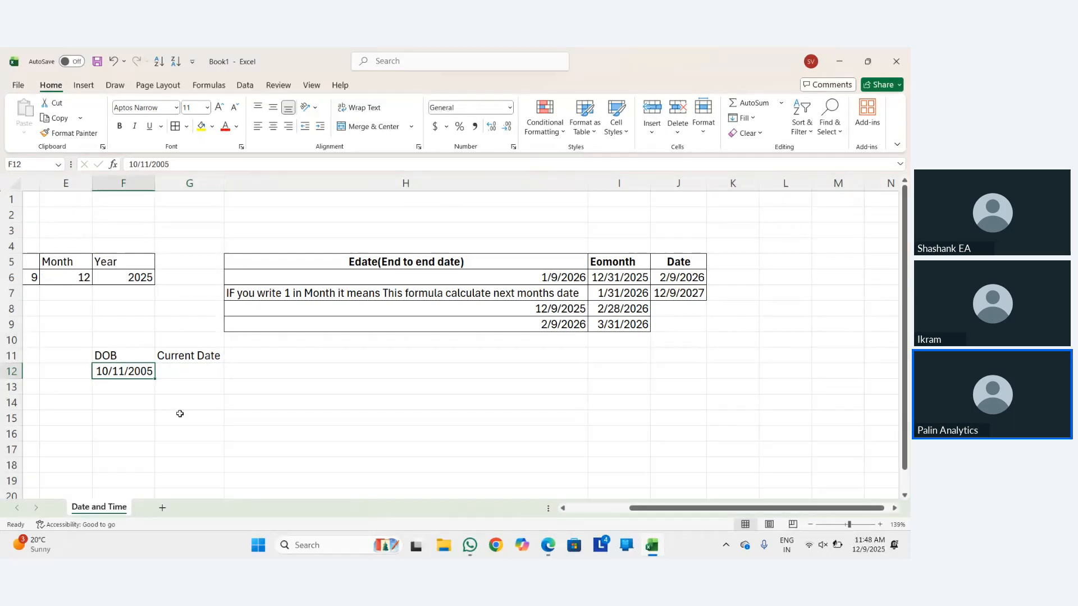
# Enter a TODAY formula in cell G12 under the Current Date heading.
pyautogui.press('Right')
pyautogui.write('=')
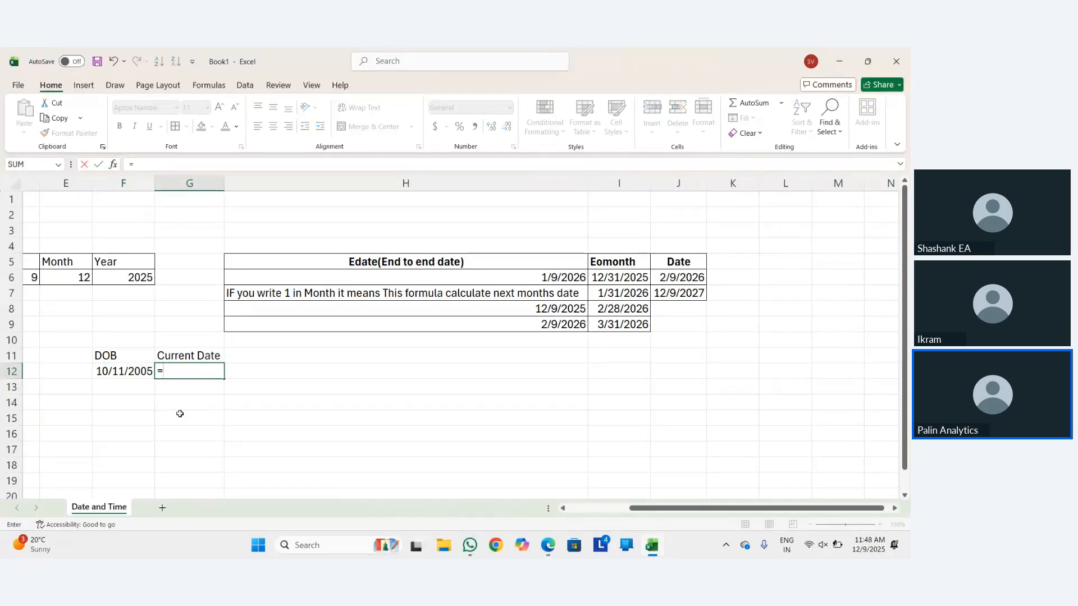
pyautogui.write('Today')
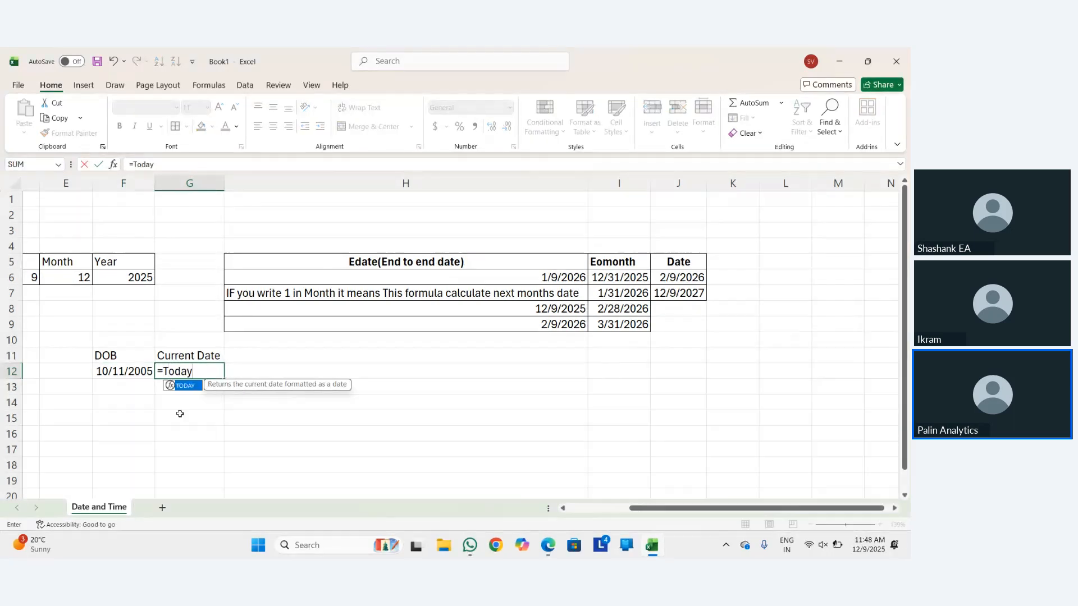
pyautogui.press('Tab')
pyautogui.press('Return')
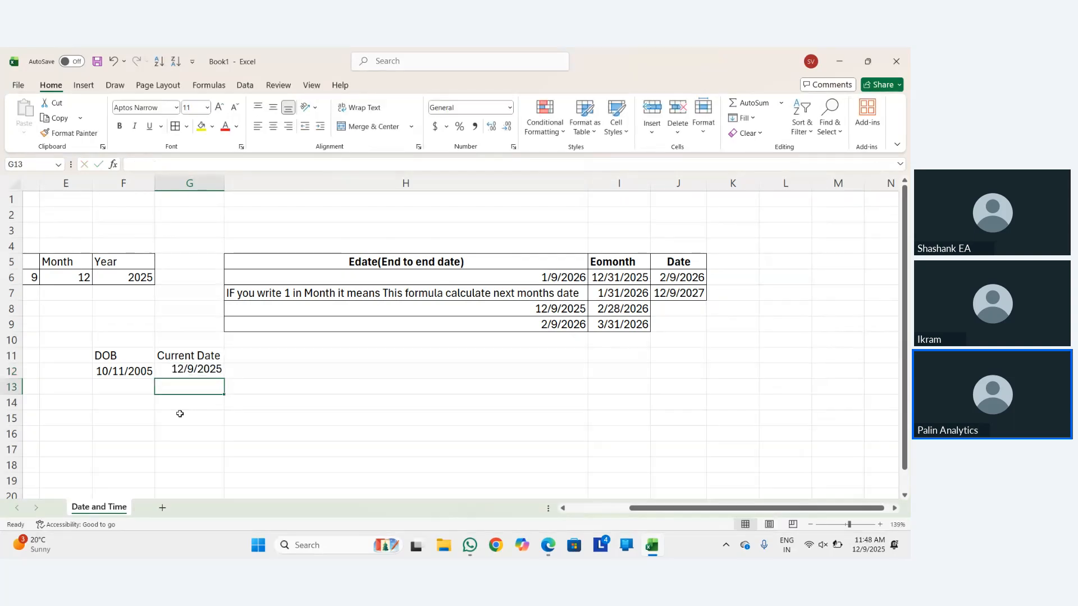
# Apply all borders to the range F11 to G12 and center its contents.
pyautogui.press('Up')
pyautogui.press('Left')
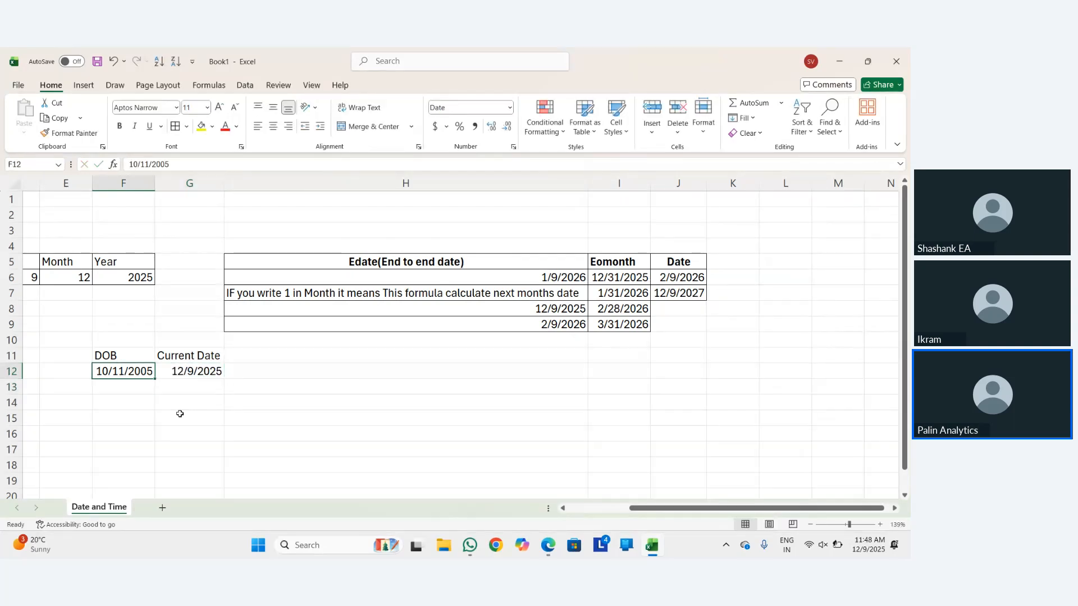
pyautogui.hotkey('shift', 'Up')
pyautogui.hotkey('shift', 'Right')
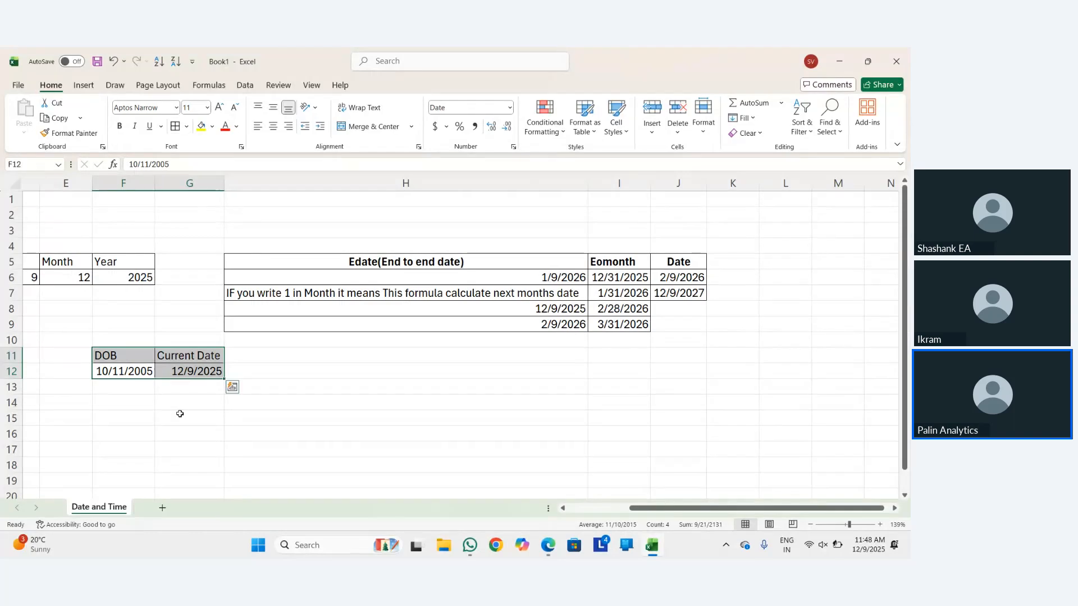
pyautogui.hotkey('alt', 'h')
pyautogui.press('a')
pyautogui.press('c')
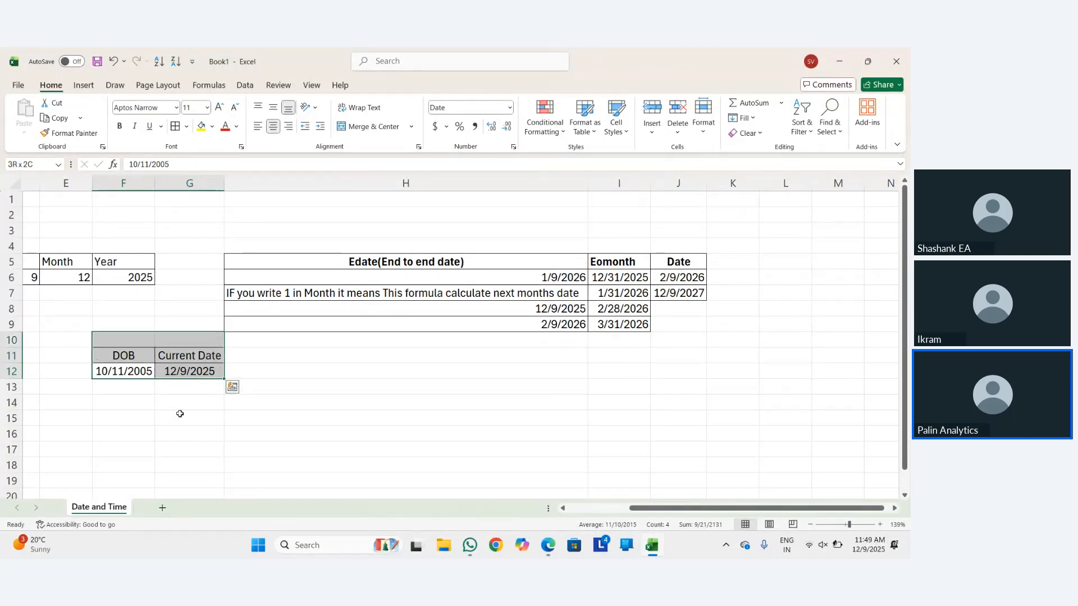
# Make the DOB and Current Date headings in cells F11 and G11 bold.
pyautogui.press('Up')
pyautogui.hotkey('shift', 'Right')
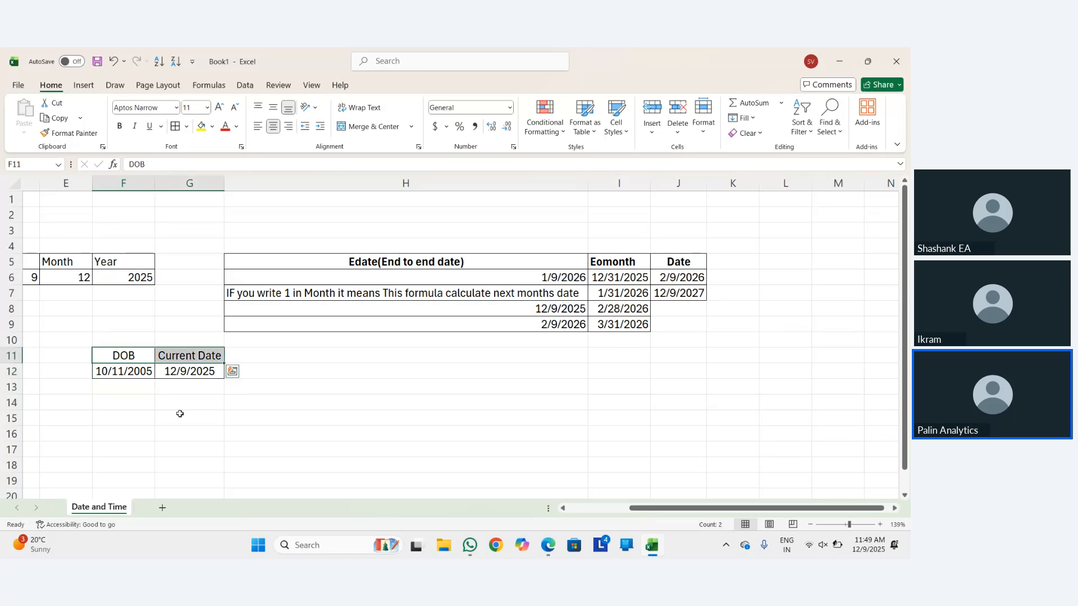
pyautogui.hotkey('ctrl', 'b')
pyautogui.press('Down')
pyautogui.press('Left')
pyautogui.press('Right')
pyautogui.press('Right')
pyautogui.press('Down')
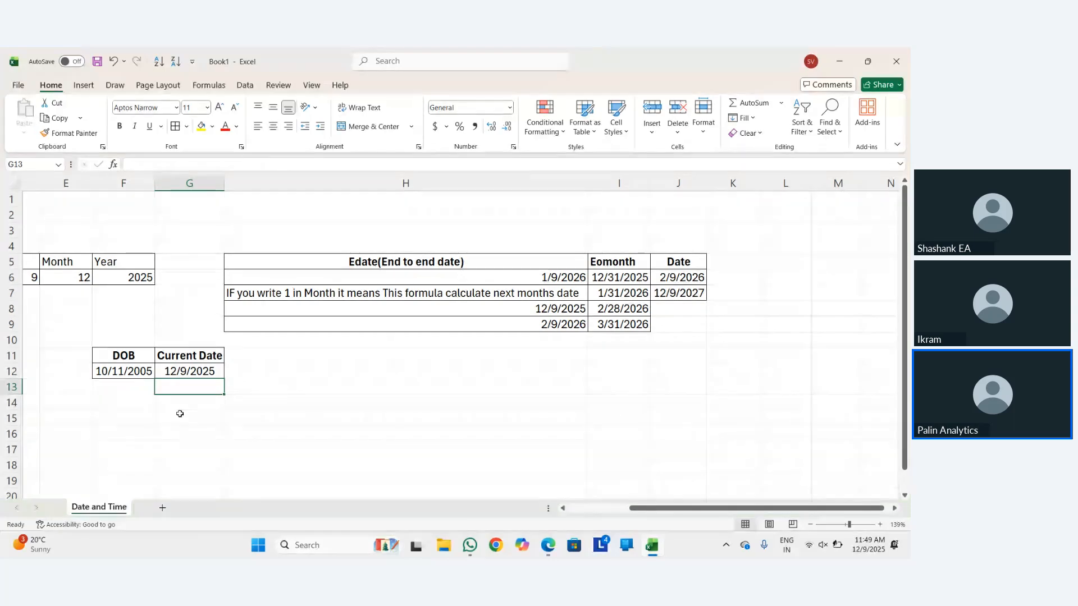
pyautogui.press('Left')
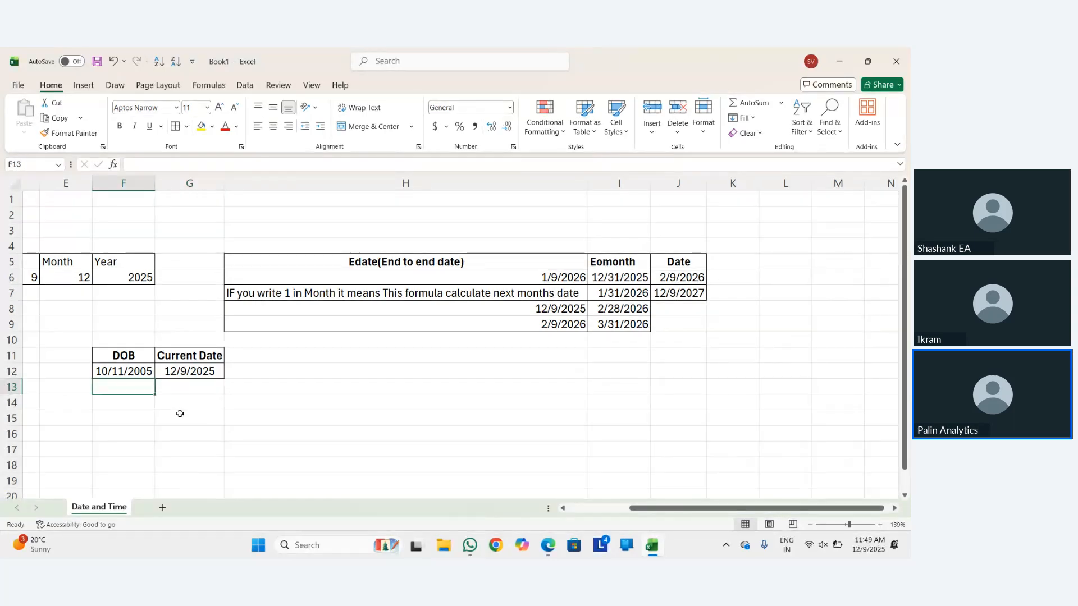
pyautogui.press('Right')
pyautogui.press('Right')
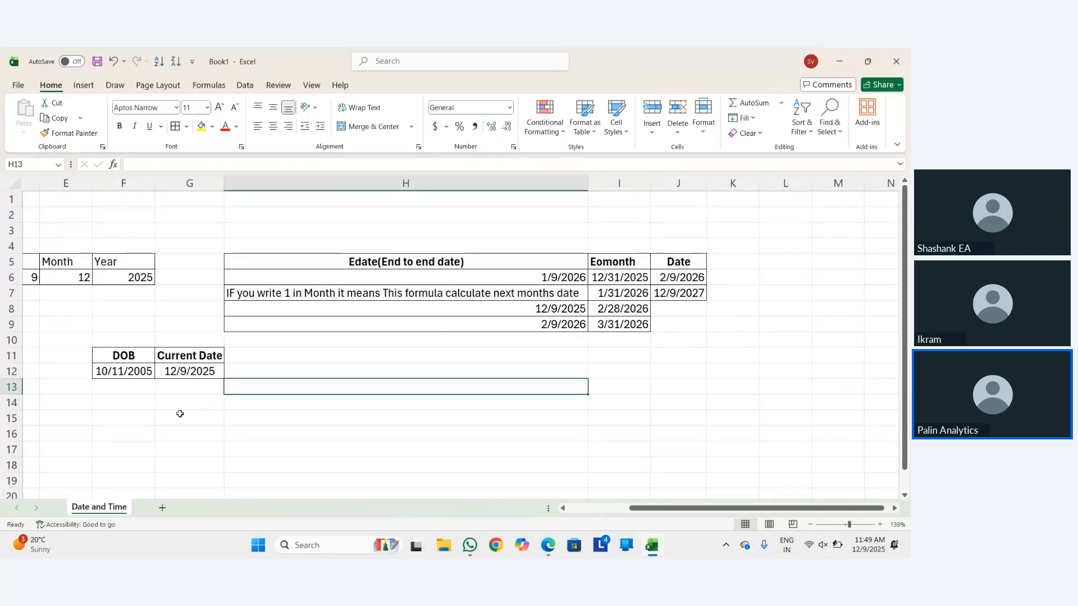
pyautogui.press('Up')
pyautogui.press('Left')
pyautogui.press('Left')
pyautogui.press('Down')
pyautogui.press('Down')
pyautogui.press('Right')
pyautogui.press('Up')
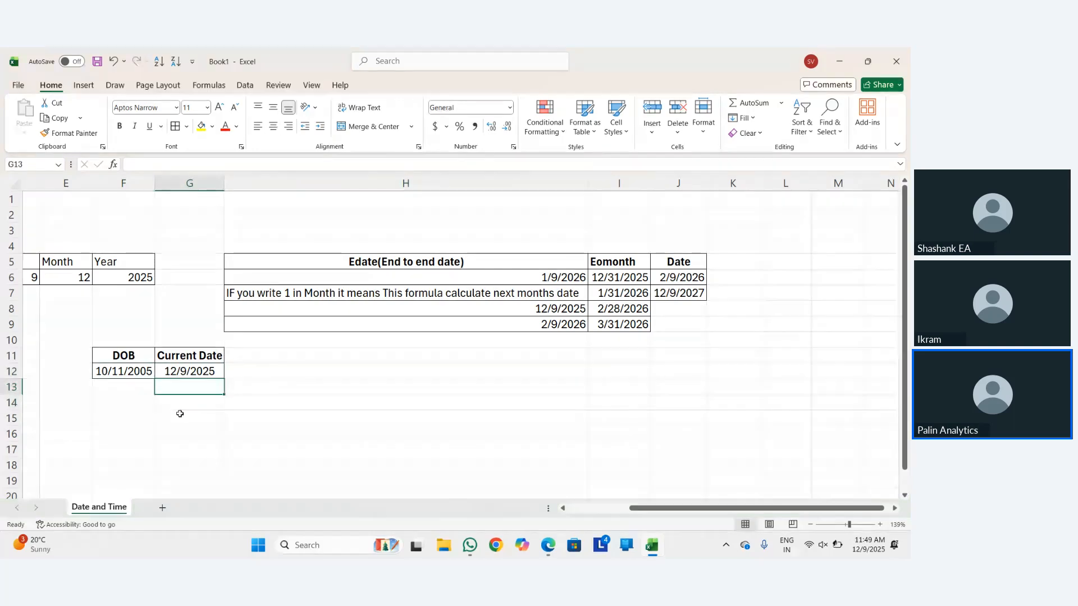
pyautogui.press('Left')
pyautogui.press('Right')
pyautogui.press('Down')
pyautogui.press('Right')
pyautogui.press('Down')
pyautogui.press('Left')
pyautogui.press('Up')
pyautogui.press('Right')
pyautogui.press('Down')
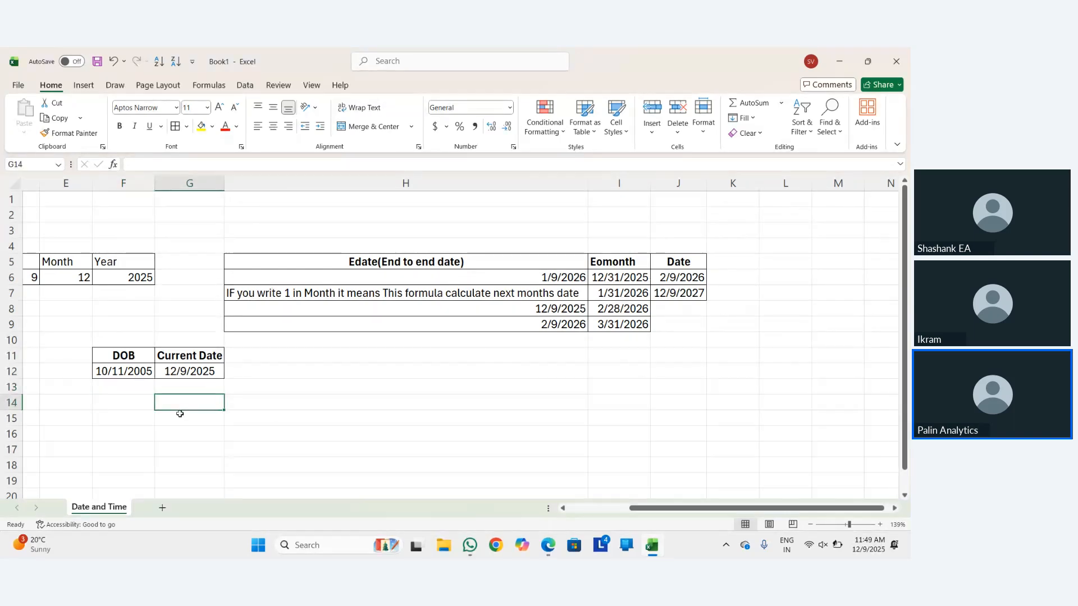
pyautogui.press('Down')
pyautogui.press('Up')
pyautogui.press('Down')
pyautogui.press('Up')
pyautogui.press('Left')
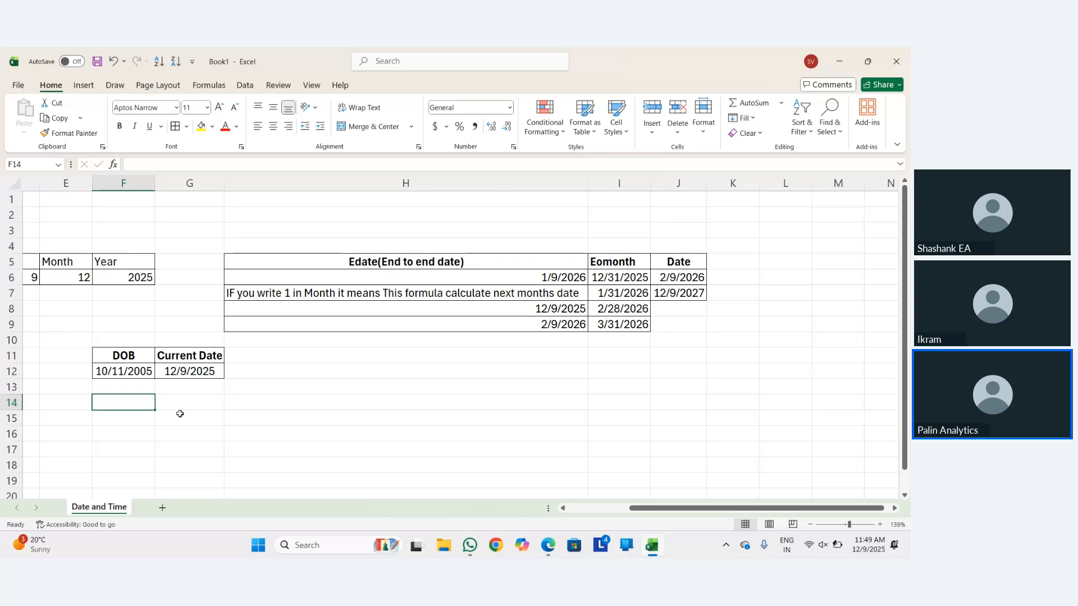
pyautogui.write('=')
pyautogui.press('Up')
pyautogui.press('Up')
pyautogui.write('-')
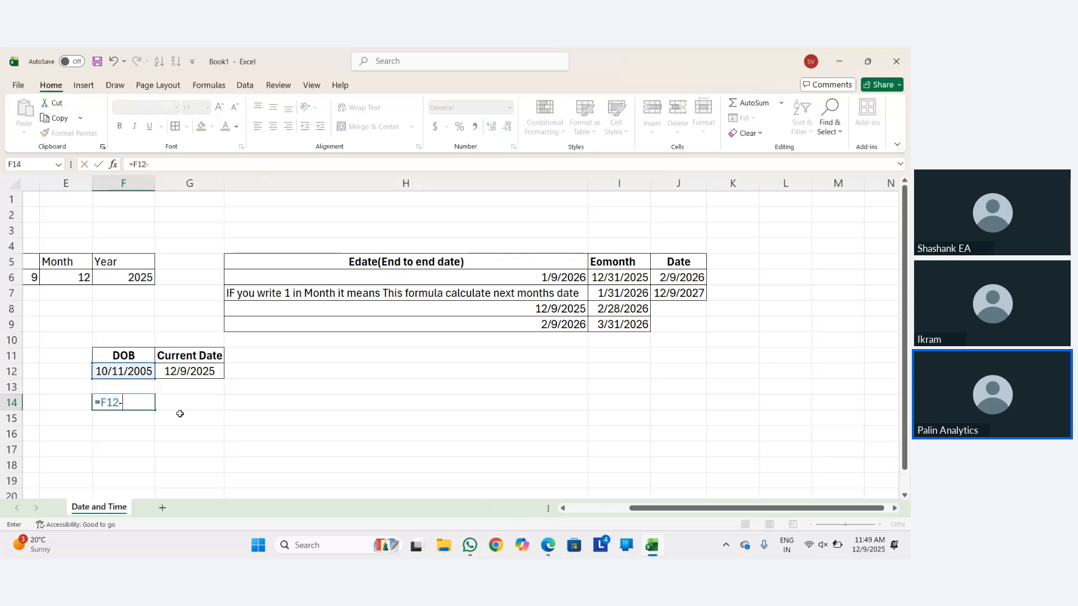
pyautogui.press('Up')
pyautogui.press('Up')
pyautogui.press('Right')
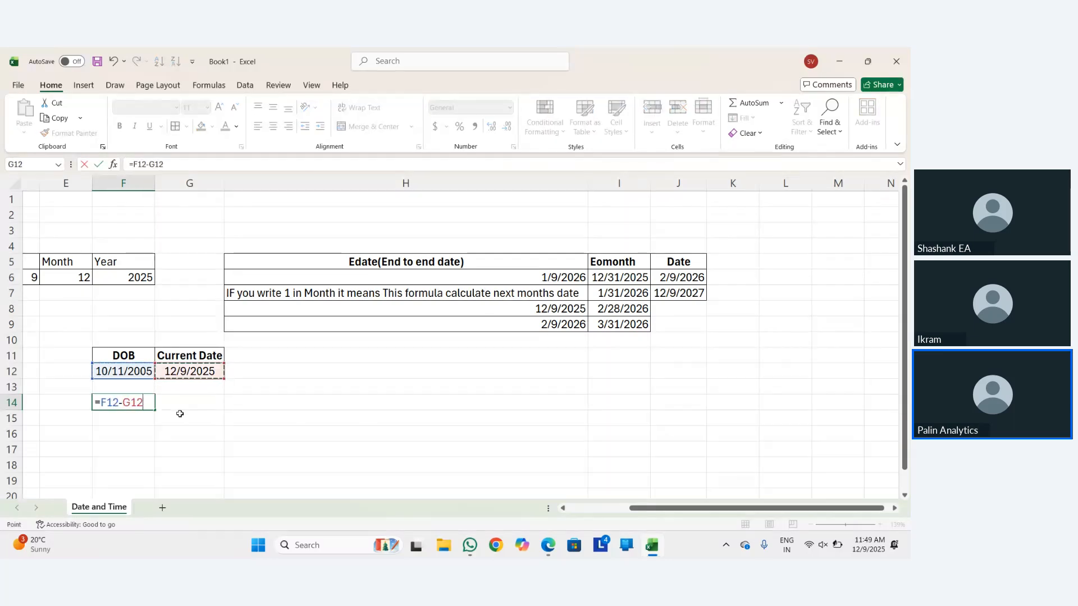
pyautogui.press('BackSpace')
pyautogui.press('BackSpace')
pyautogui.press('BackSpace')
pyautogui.press('BackSpace')
pyautogui.press('BackSpace')
pyautogui.press('BackSpace')
pyautogui.press('BackSpace')
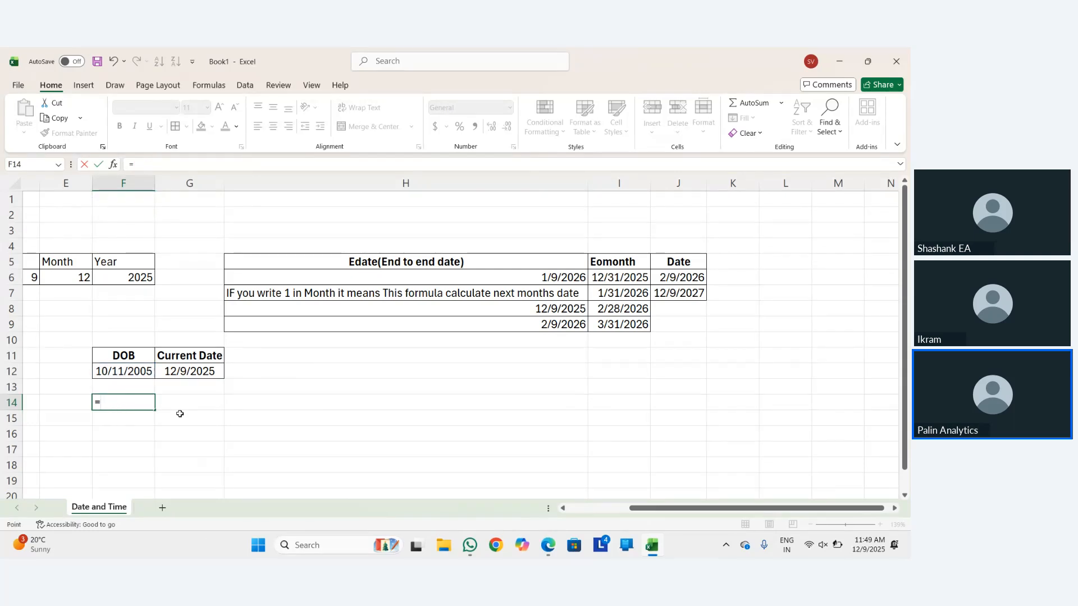
# Enter the formula =G12-F12 in cell F14 to subtract the DOB from the current date.
pyautogui.press('Up')
pyautogui.press('Up')
pyautogui.press('Right')
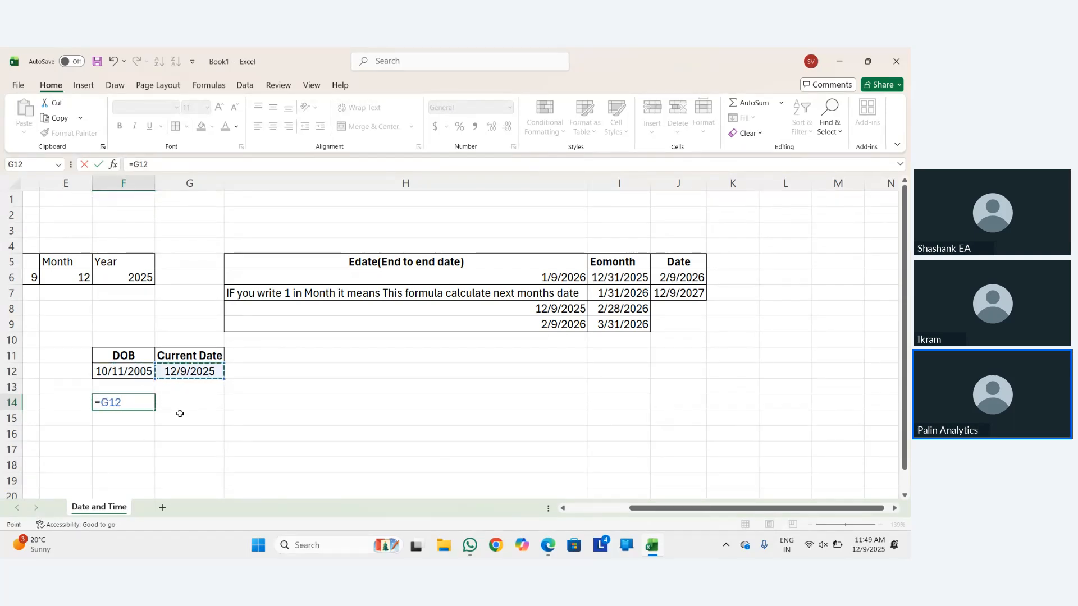
pyautogui.write('-')
pyautogui.press('Left')
pyautogui.press('Up')
pyautogui.press('Up')
pyautogui.press('Right')
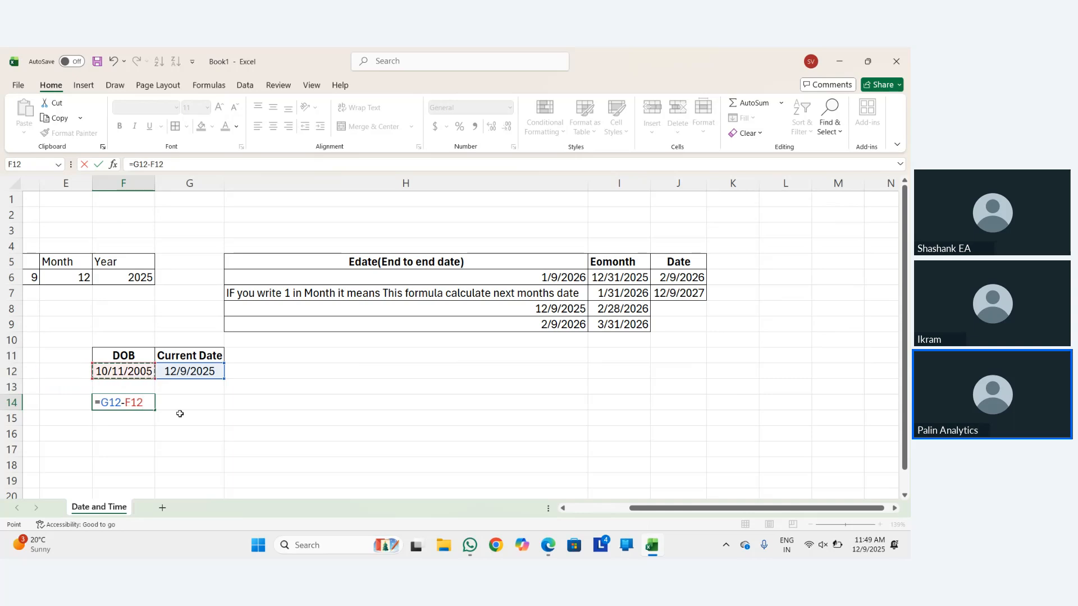
pyautogui.hotkey('ctrl', 'Return')
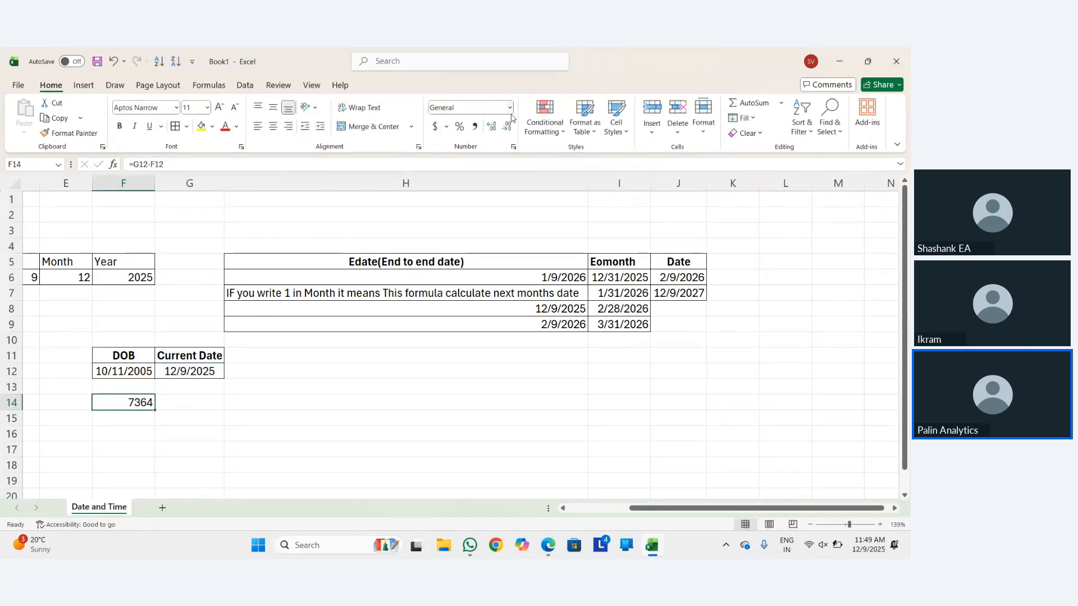
# Check the available number formats for the date difference in cell F14, and clear the cell.
pyautogui.click(510, 108)
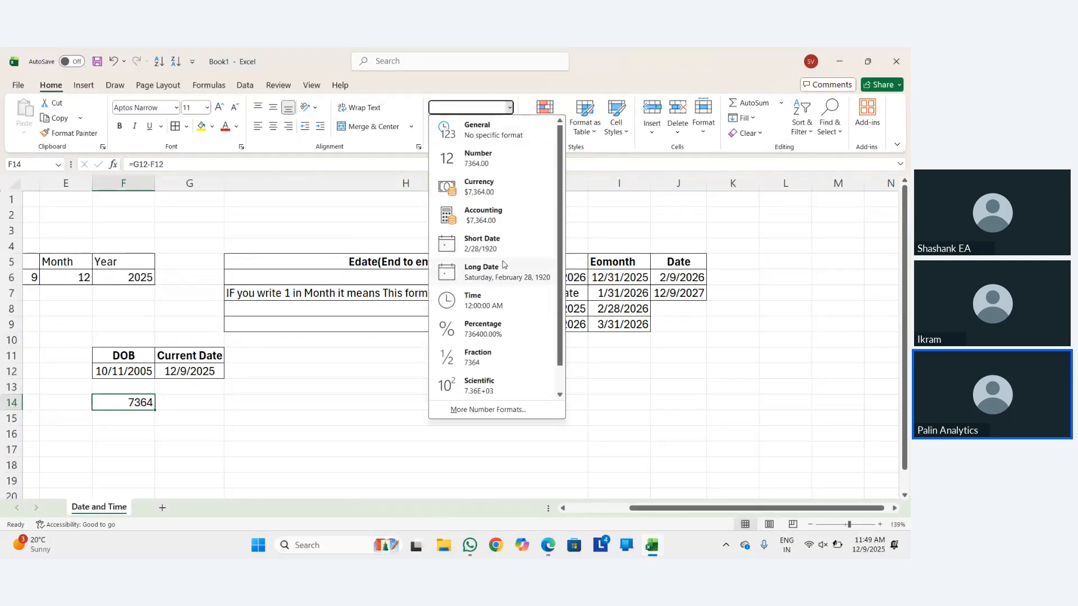
pyautogui.click(172, 427)
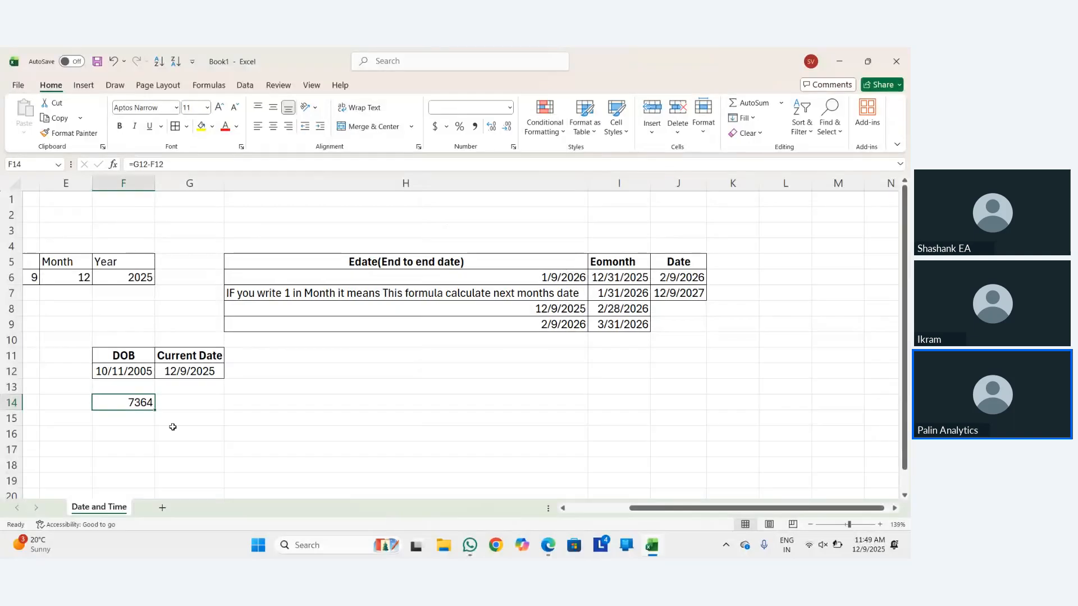
pyautogui.press('BackSpace')
pyautogui.press('Escape')
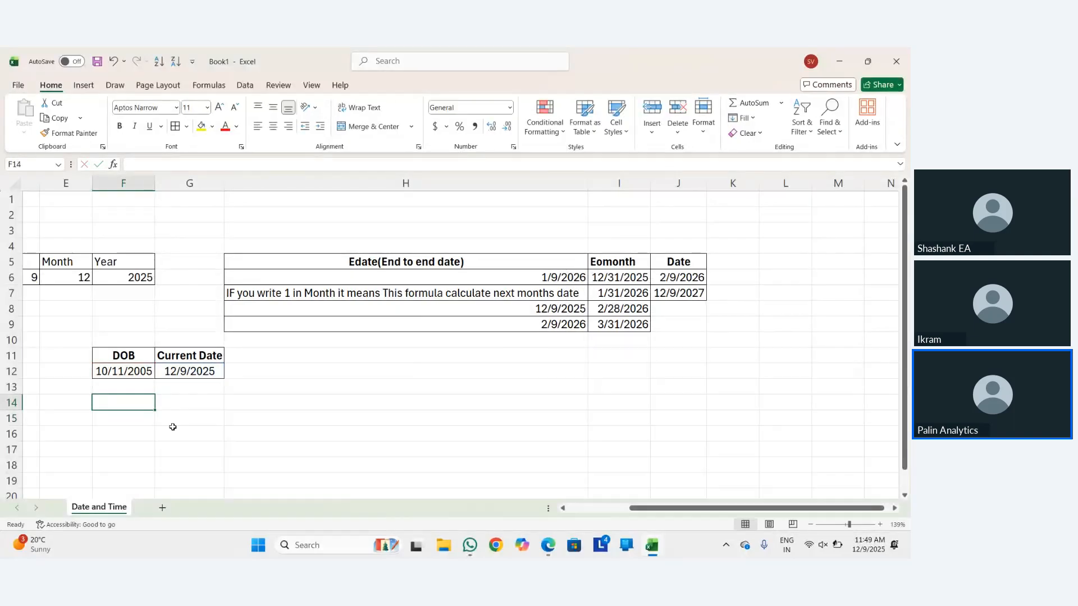
# Enter the label Datedif in cell E15.
pyautogui.press('Left')
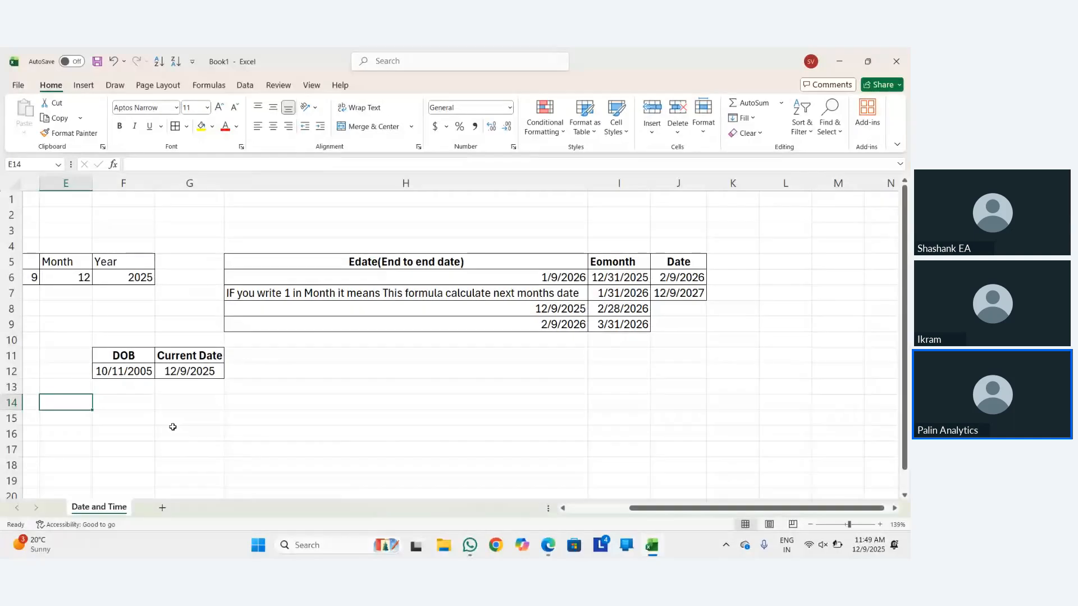
pyautogui.press('Down')
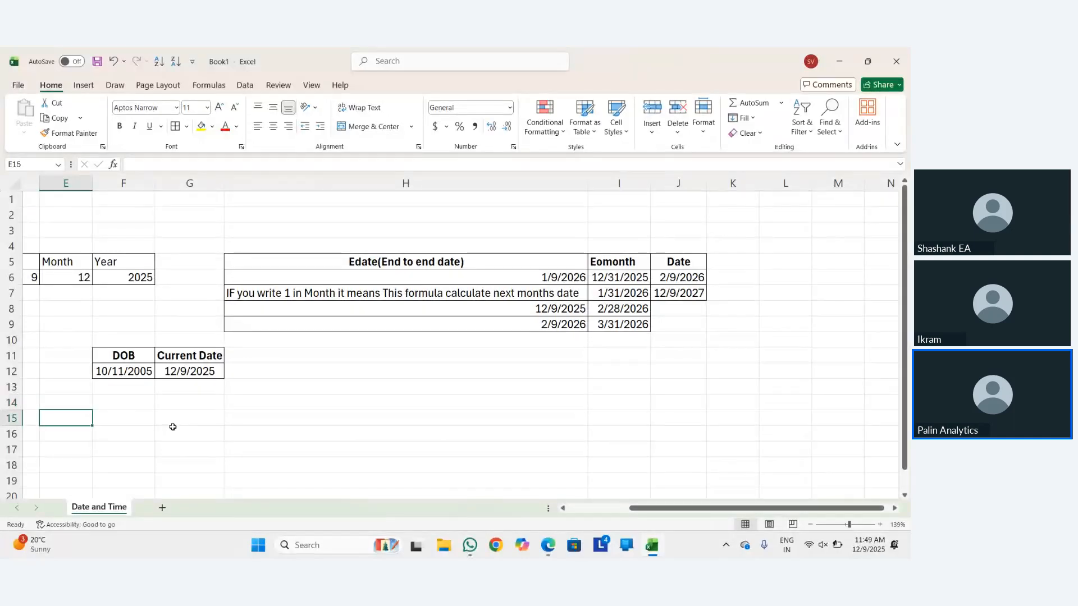
pyautogui.write('Datedif')
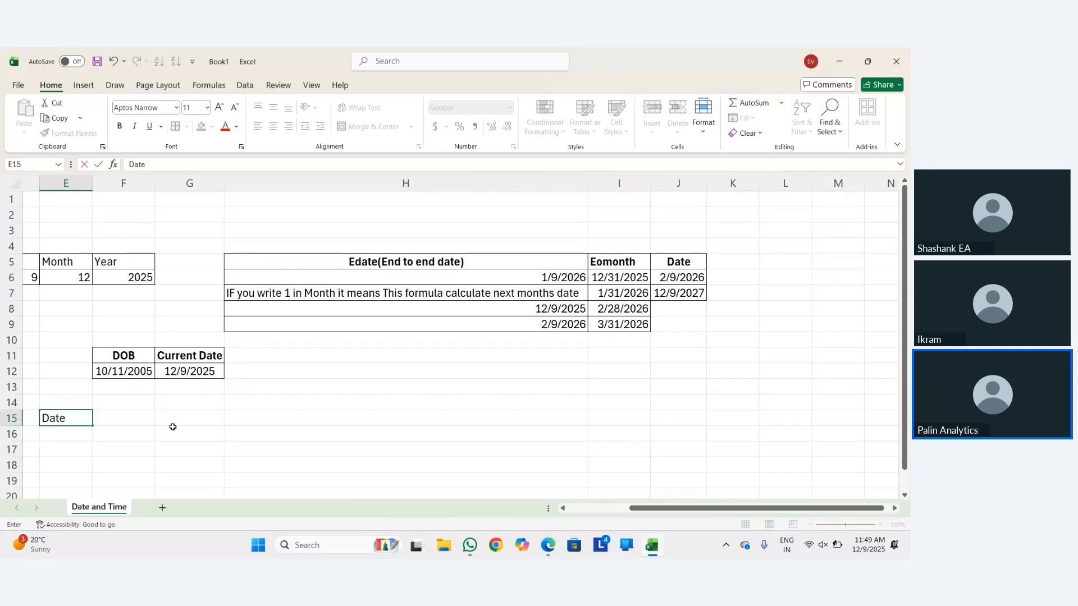
pyautogui.press('Return')
# List Parameter 1, Parameter 2 and Parameter 3 in cells F15 to F17, beside the Datedif label.
pyautogui.press('Right')
pyautogui.press('Up')
pyautogui.write('P')
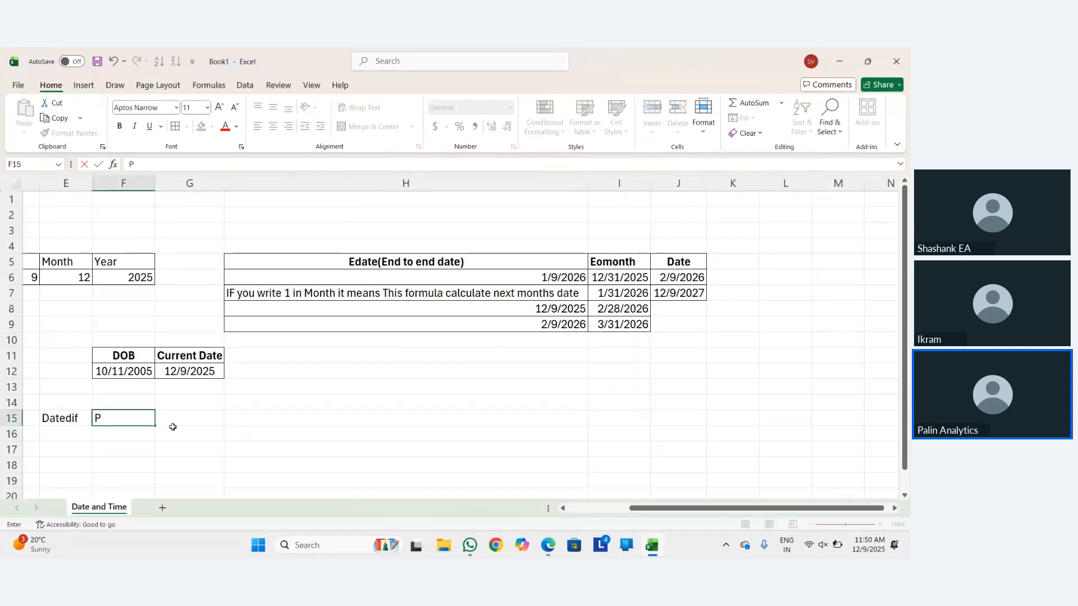
pyautogui.write('arameter')
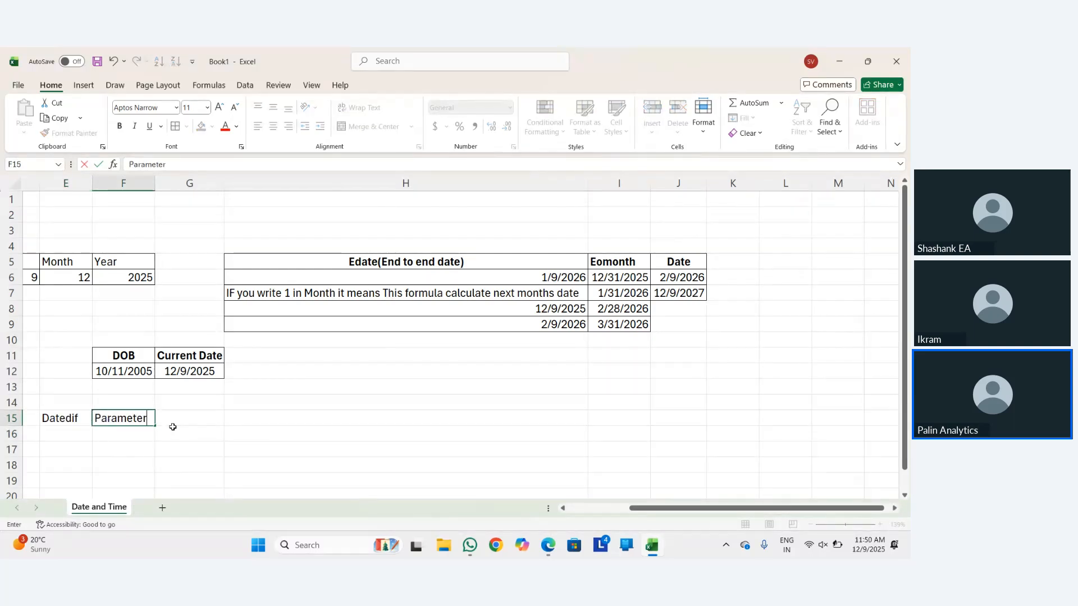
pyautogui.write(' 1')
pyautogui.press('Return')
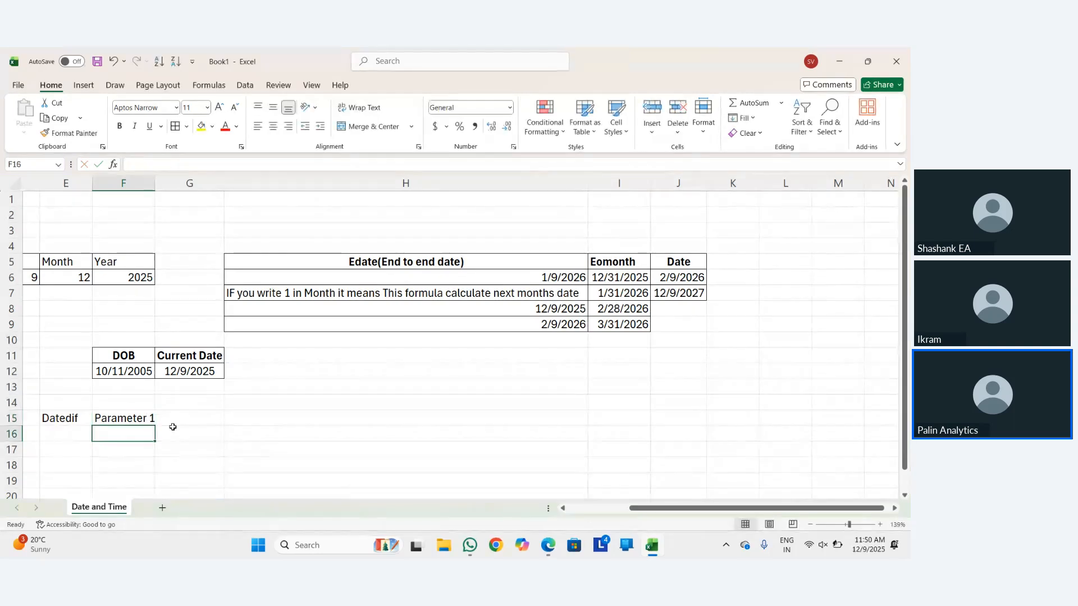
pyautogui.write('Paramete')
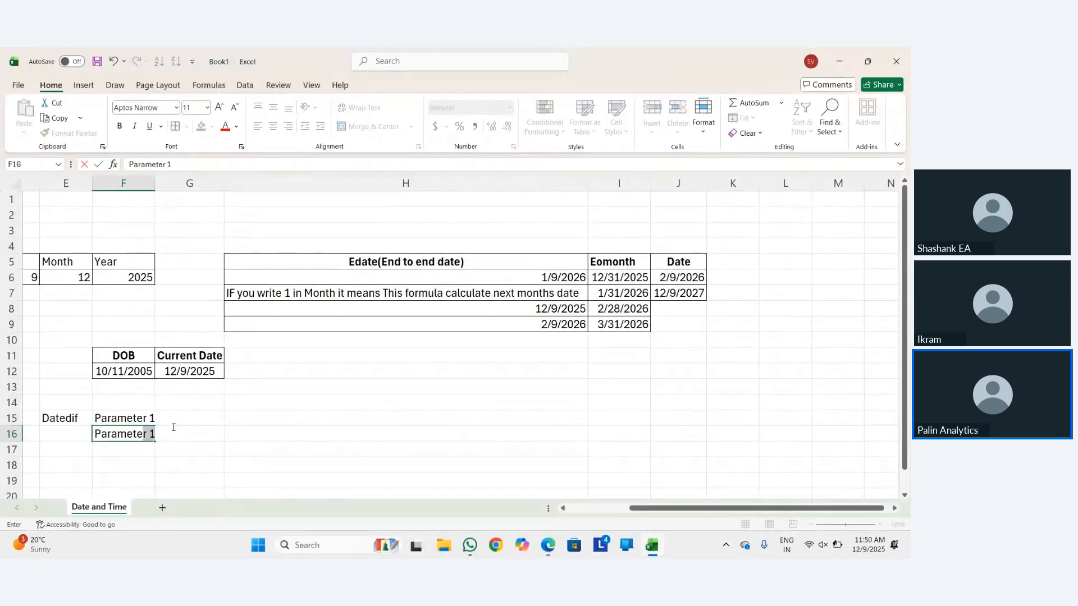
pyautogui.write('r 2')
pyautogui.press('Return')
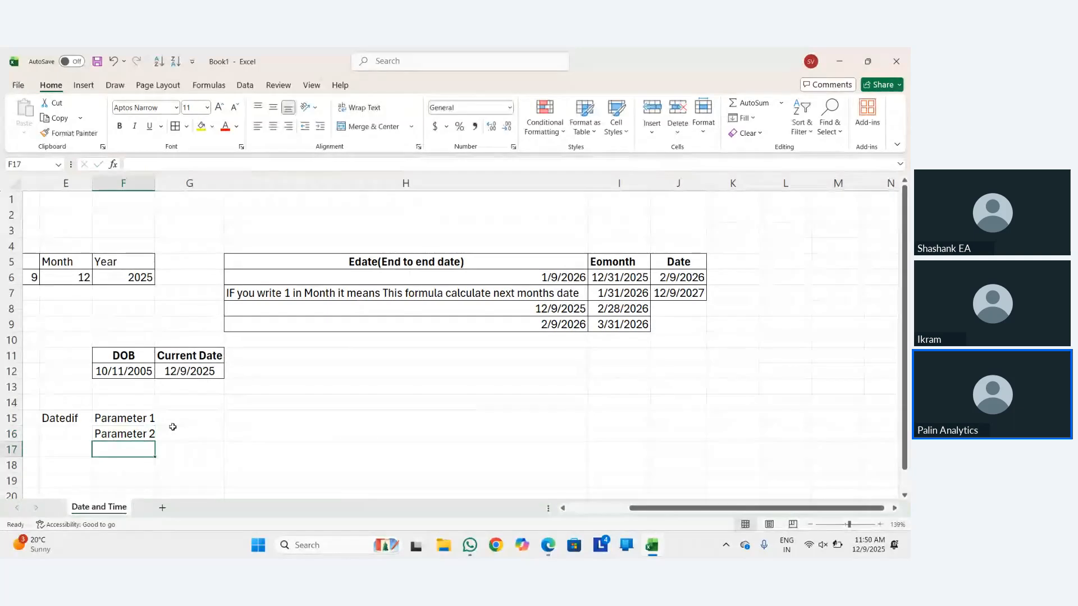
pyautogui.write('Parameter')
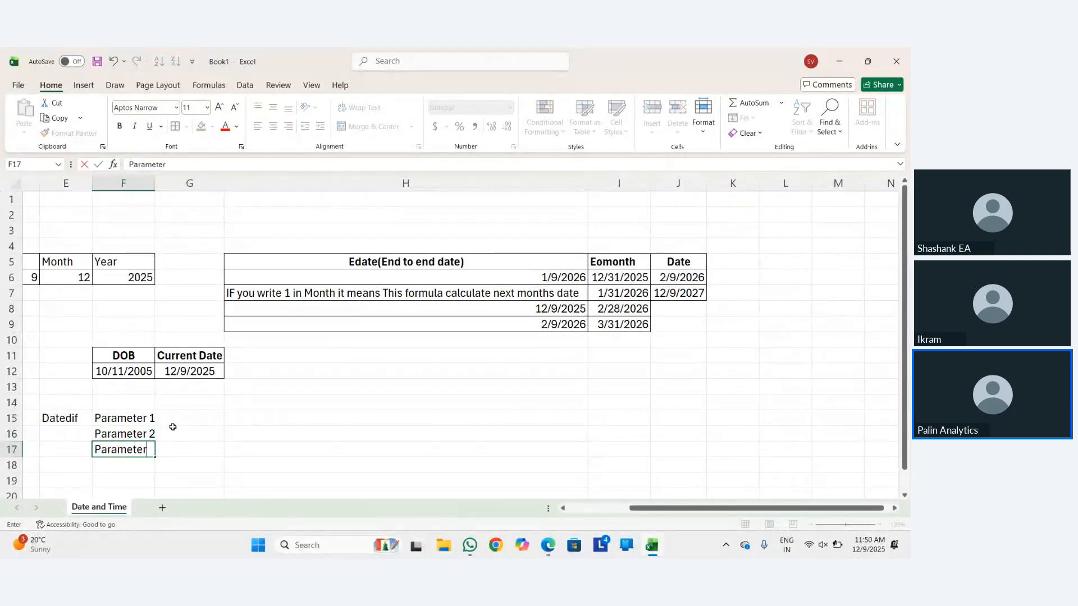
pyautogui.write(' 3')
pyautogui.press('Return')
# Autofit the width of column F to the parameter labels in F15 to F17.
pyautogui.press('Up')
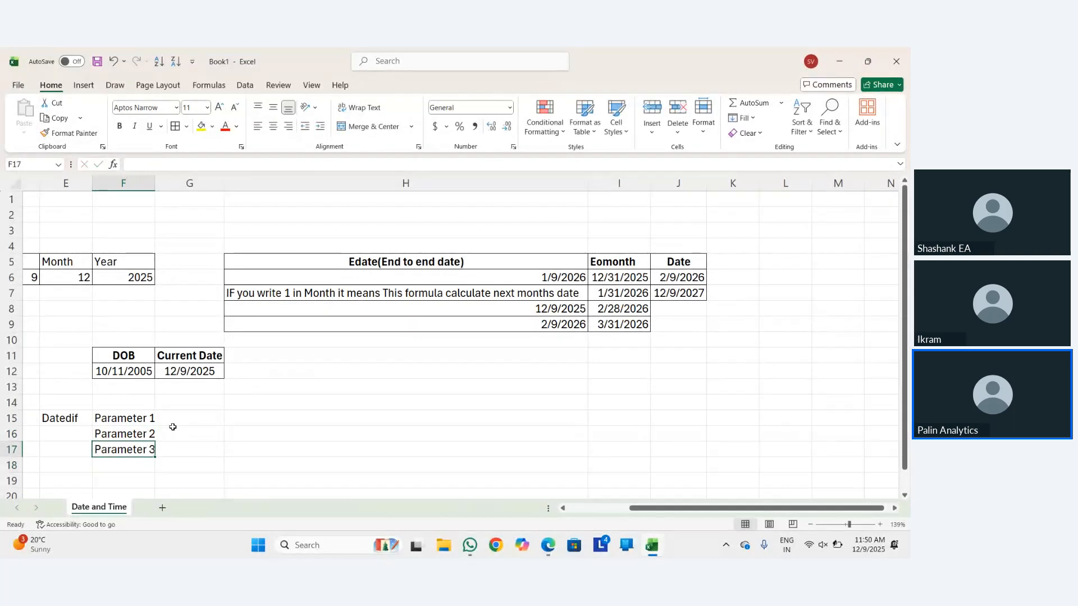
pyautogui.hotkey('shift', 'Up')
pyautogui.hotkey('shift', 'Up')
pyautogui.hotkey('alt', 'h')
pyautogui.press('o')
pyautogui.press('i')
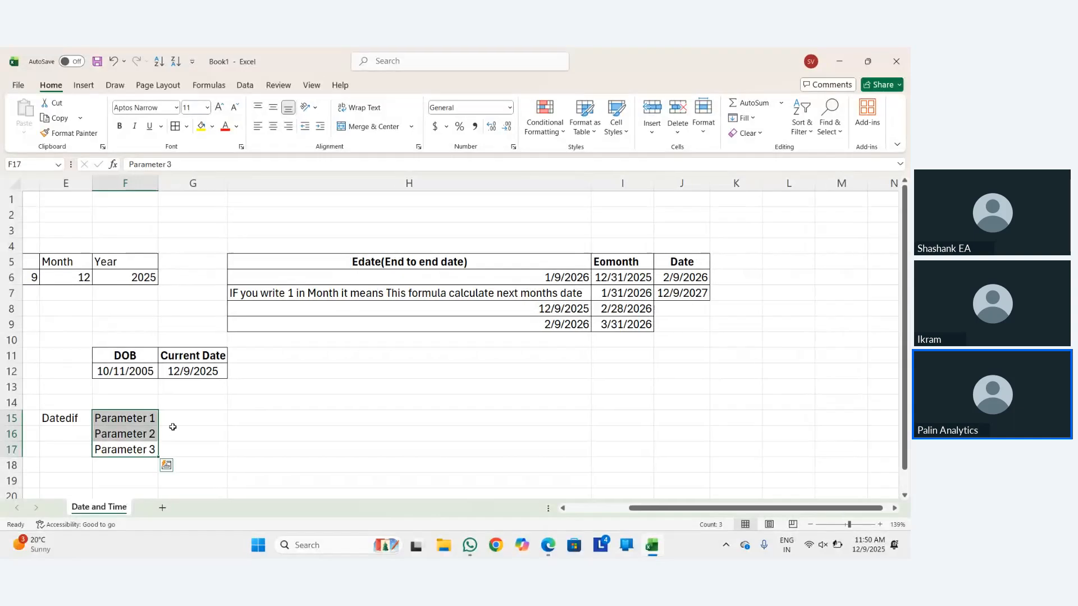
# Make the Datedif label in cell E15 bold.
pyautogui.press('Down')
pyautogui.press('Up')
pyautogui.press('Right')
pyautogui.press('Left')
pyautogui.press('Left')
pyautogui.press('Up')
pyautogui.press('Up')
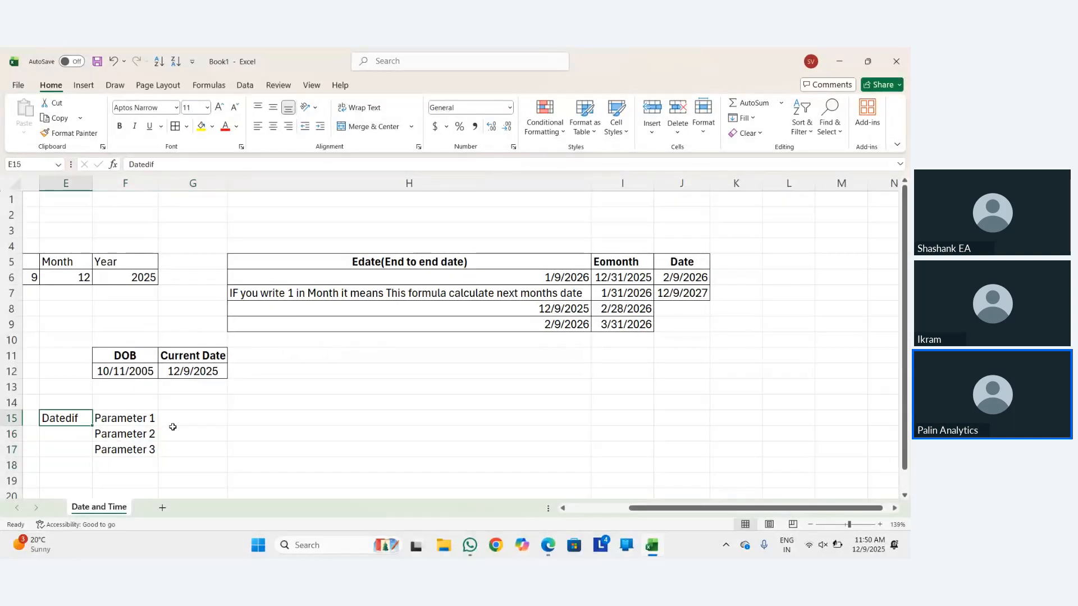
pyautogui.hotkey('ctrl', 'b')
# Apply all borders to the parameter labels in F15 to F17.
pyautogui.press('Right')
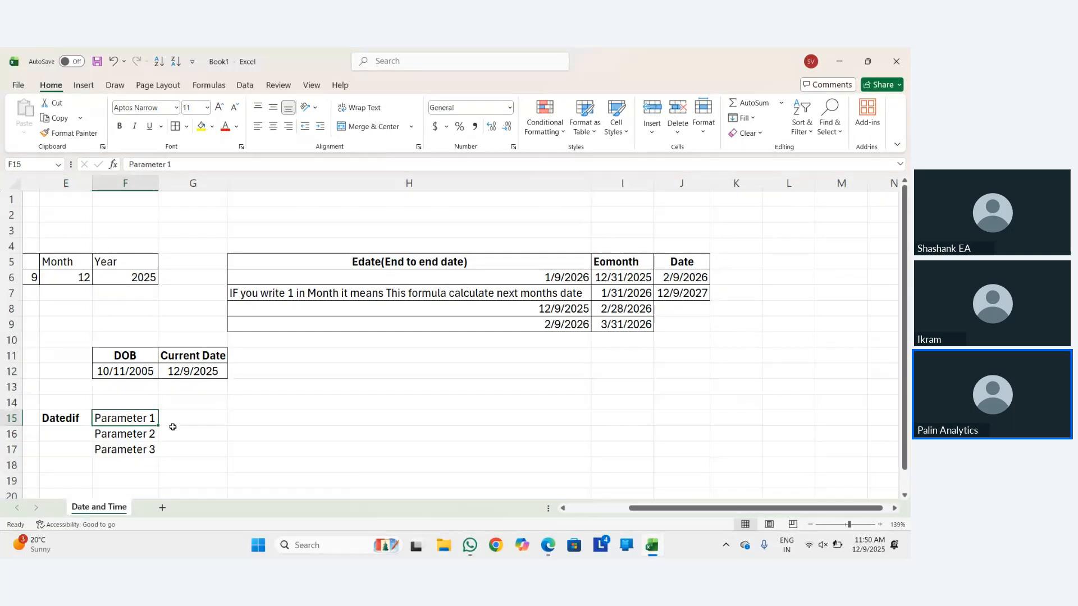
pyautogui.hotkey('shift', 'Down')
pyautogui.hotkey('shift', 'Down')
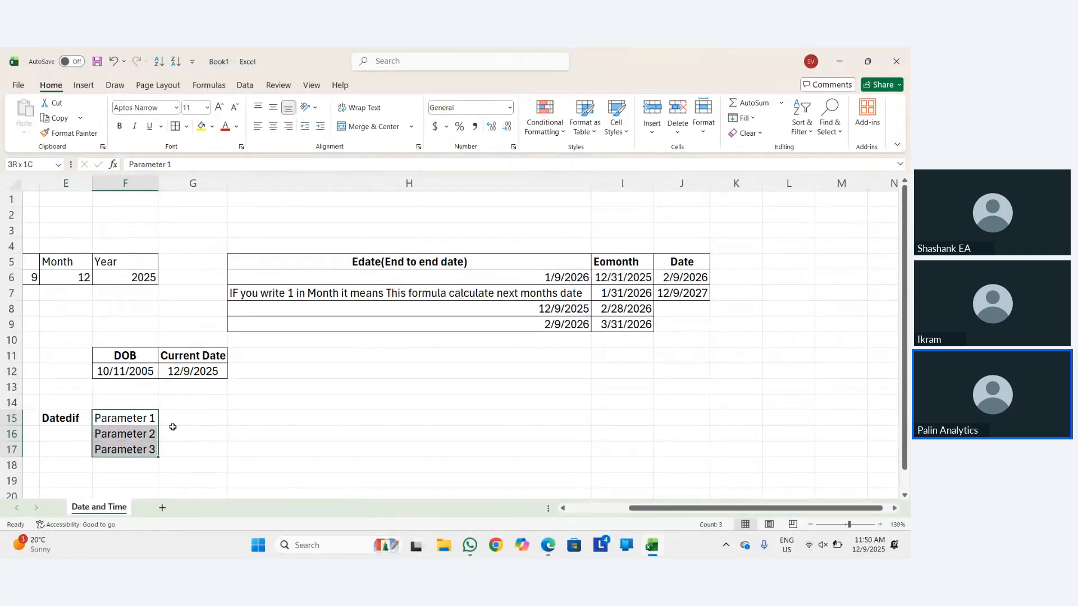
pyautogui.hotkey('alt', 'h')
pyautogui.press('b')
pyautogui.press('a')
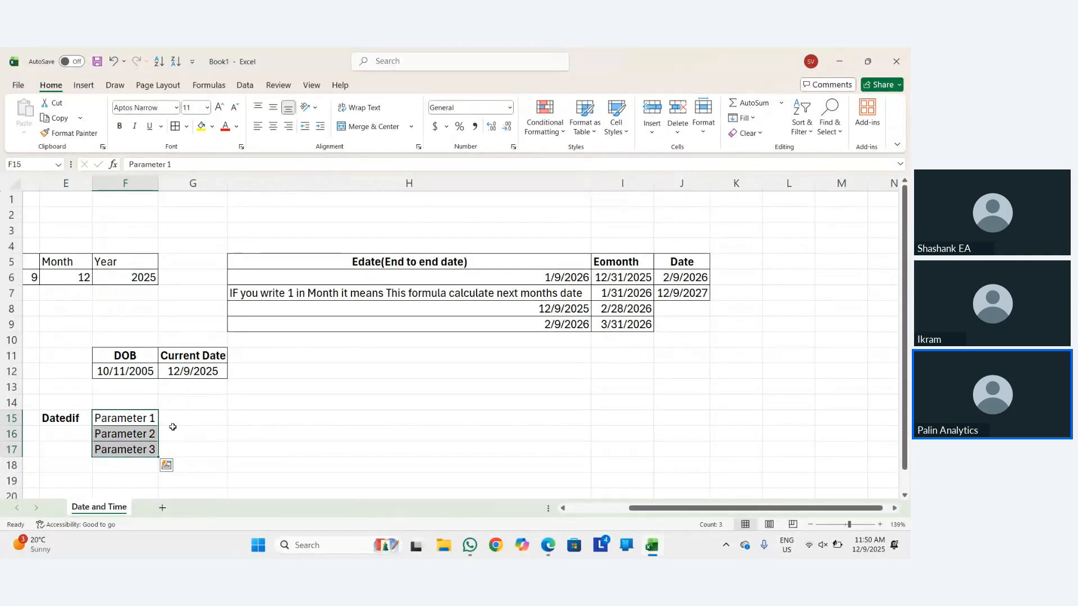
# Describe the three parameters in cells G15 to G17 as Start Date, End date and Formats (Calculations).
pyautogui.click(172, 427)
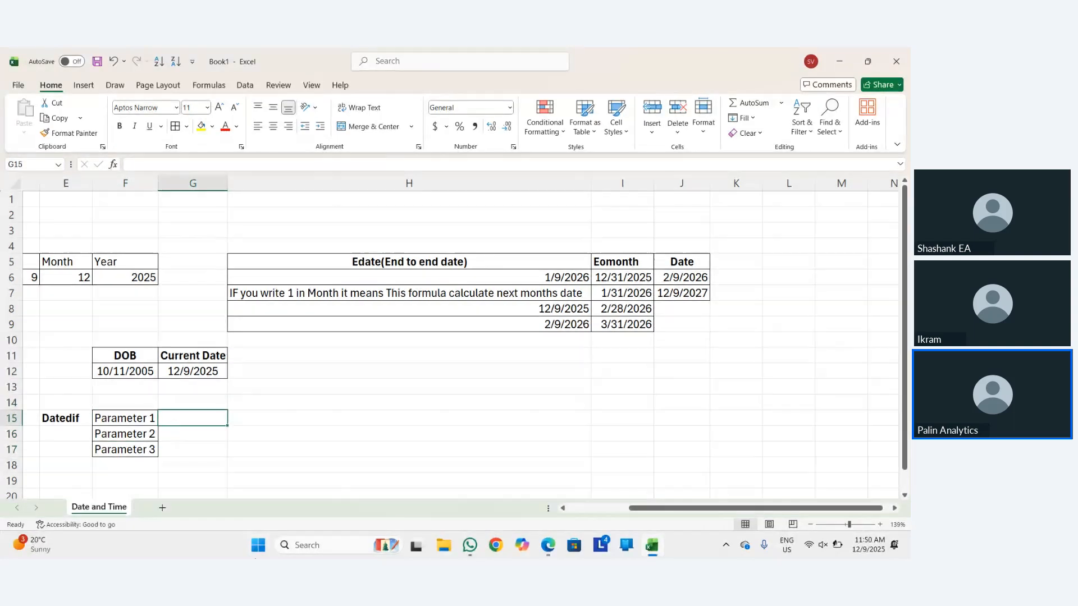
pyautogui.write('S')
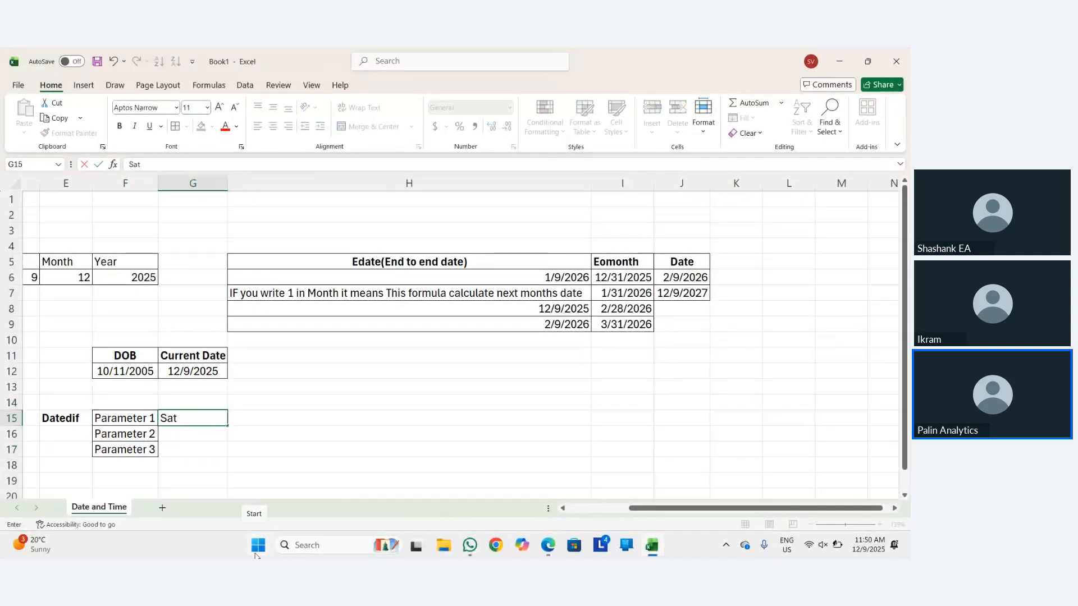
pyautogui.write('tart Date')
pyautogui.press('Return')
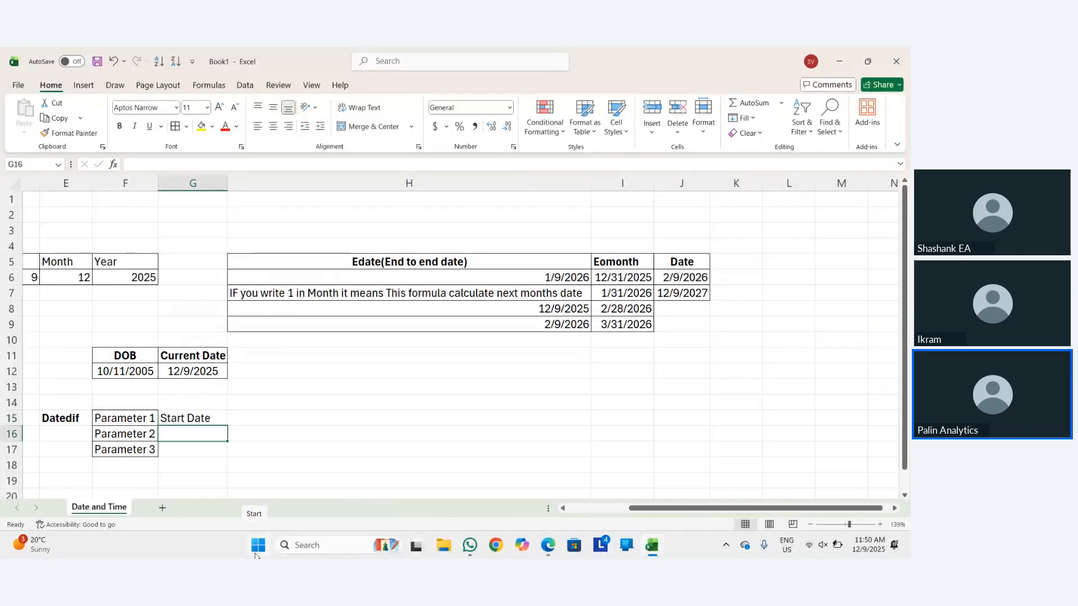
pyautogui.write('End date')
pyautogui.press('Return')
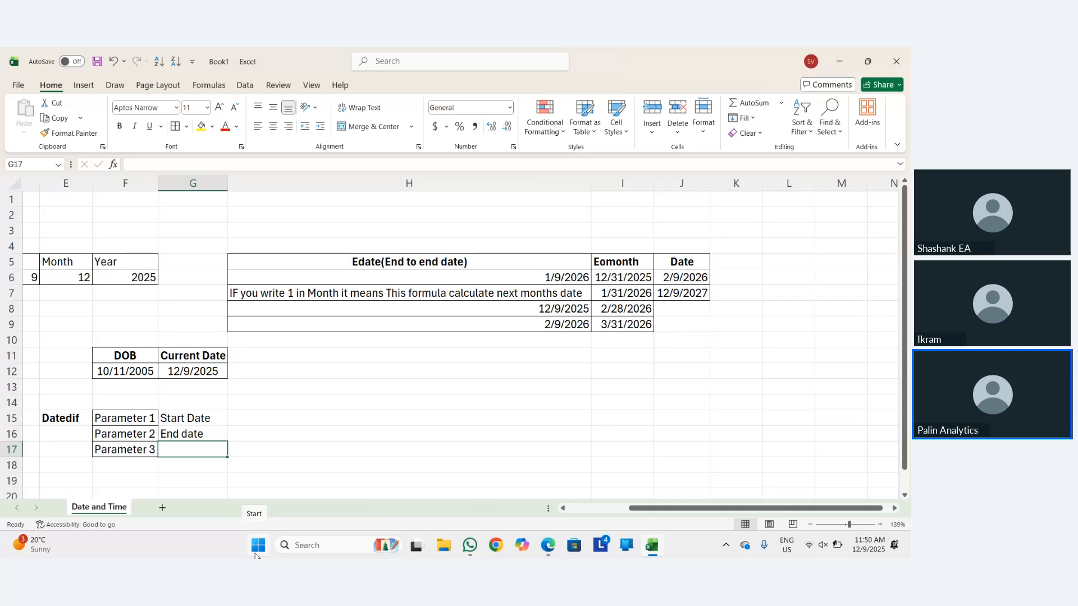
pyautogui.write('Fo')
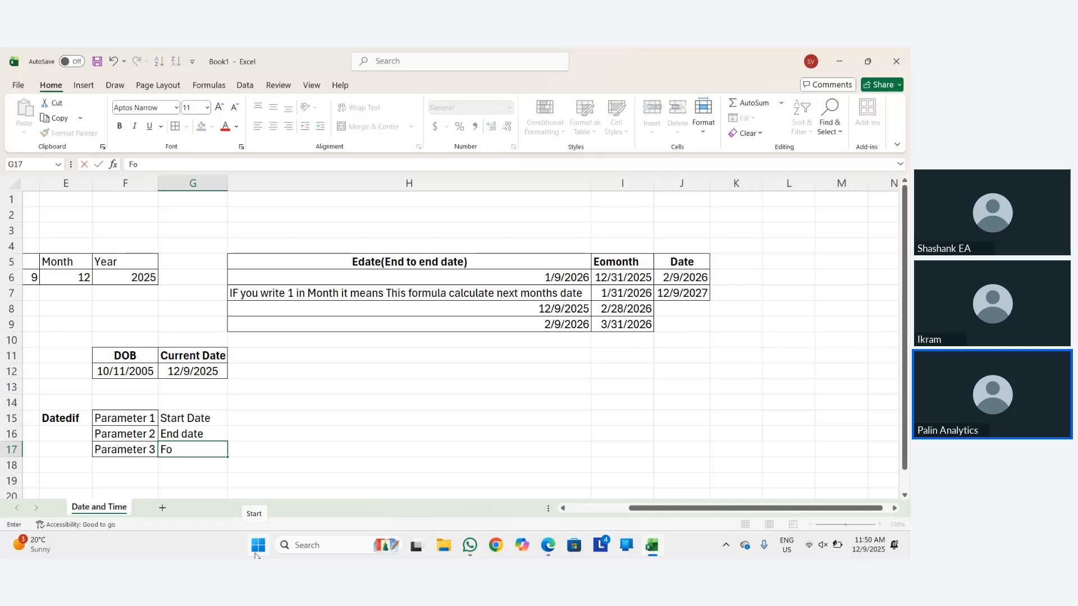
pyautogui.write('rmats (Cal')
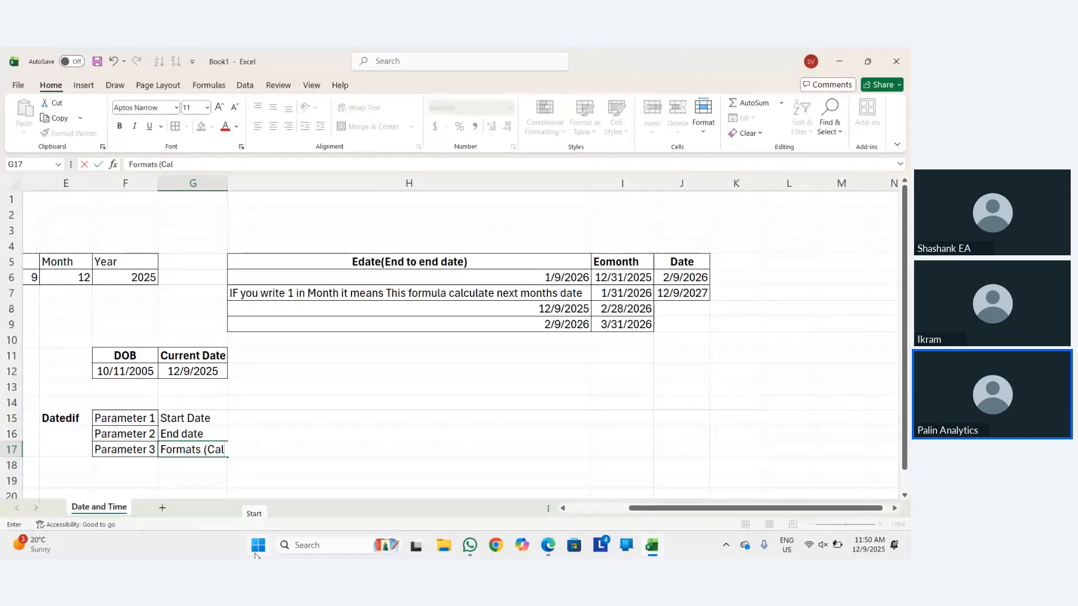
pyautogui.write('cuklaations')
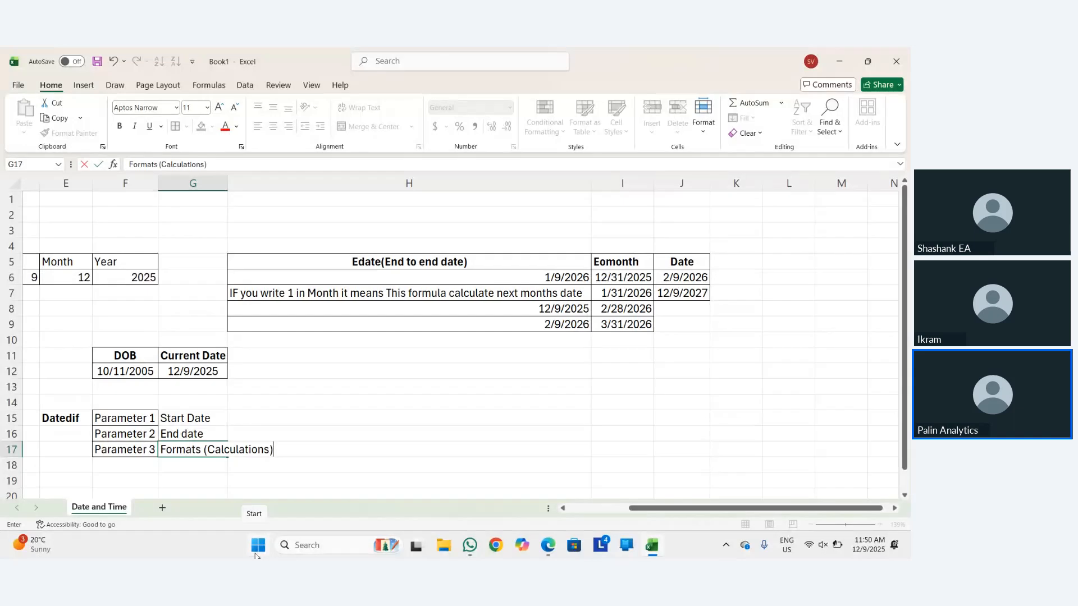
pyautogui.press('Return')
# Autofit the width of column G to the Formats (Calculations) text in G17.
pyautogui.press('Up')
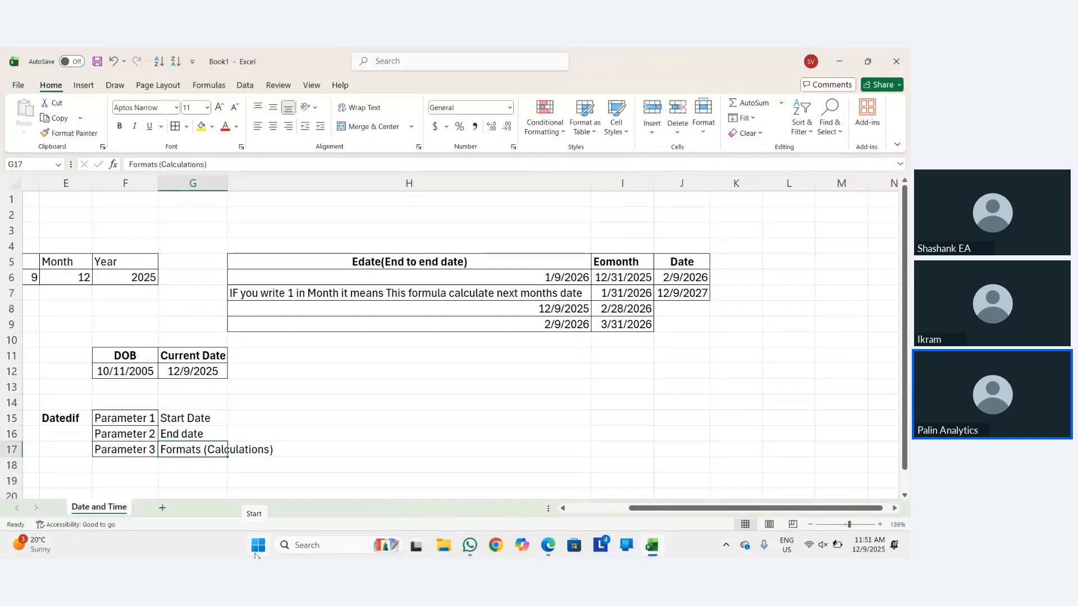
pyautogui.hotkey('alt', 'h')
pyautogui.press('o')
pyautogui.press('i')
# Apply all borders to the parameter descriptions in G15 to G17.
pyautogui.hotkey('shift', 'Up')
pyautogui.hotkey('shift', 'Up')
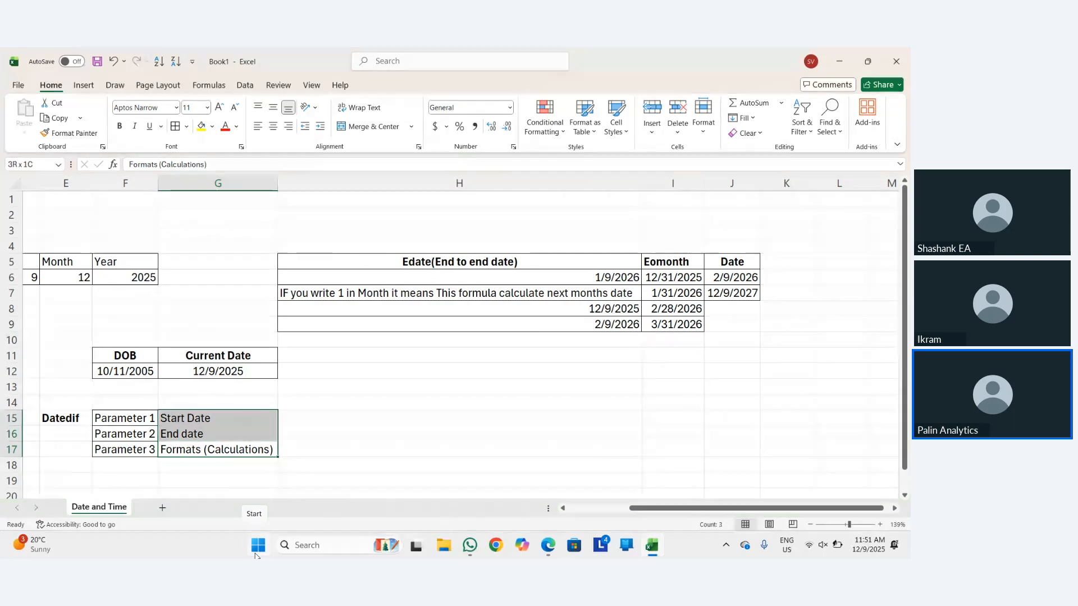
pyautogui.hotkey('alt', 'h')
pyautogui.press('b')
pyautogui.press('a')
# Enter the first format note ":- 1. %Y - Year" in G18, below Formats (Calculations).
pyautogui.press('Down')
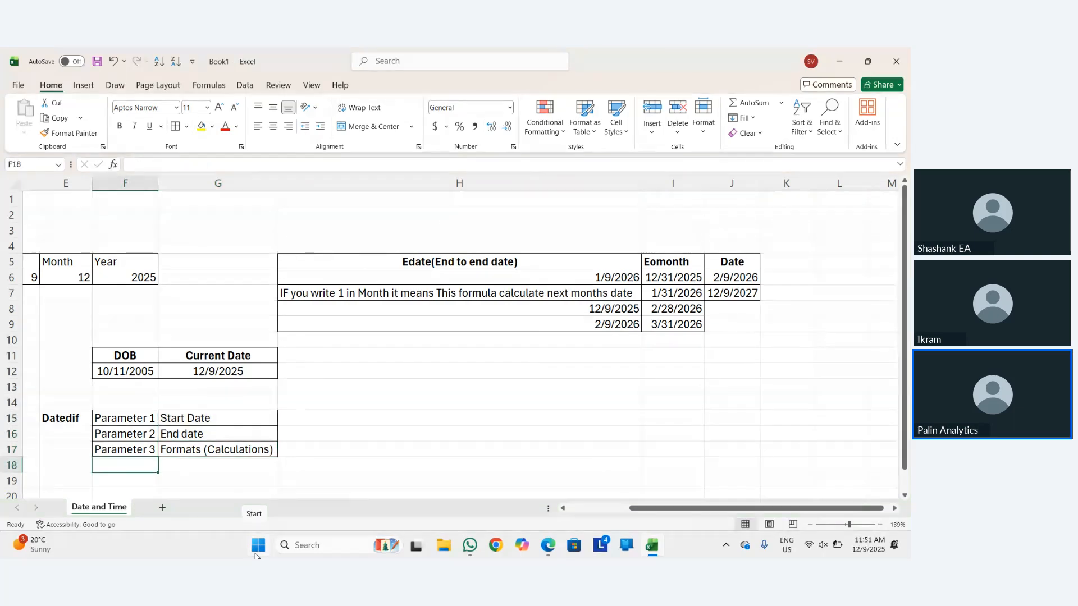
pyautogui.press('Down')
pyautogui.press('Up')
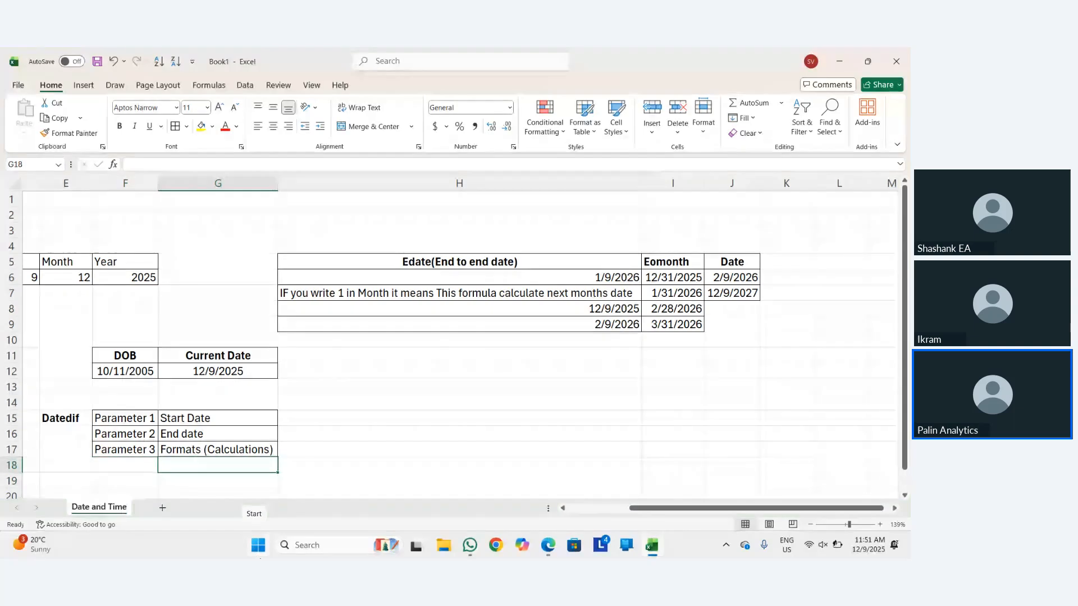
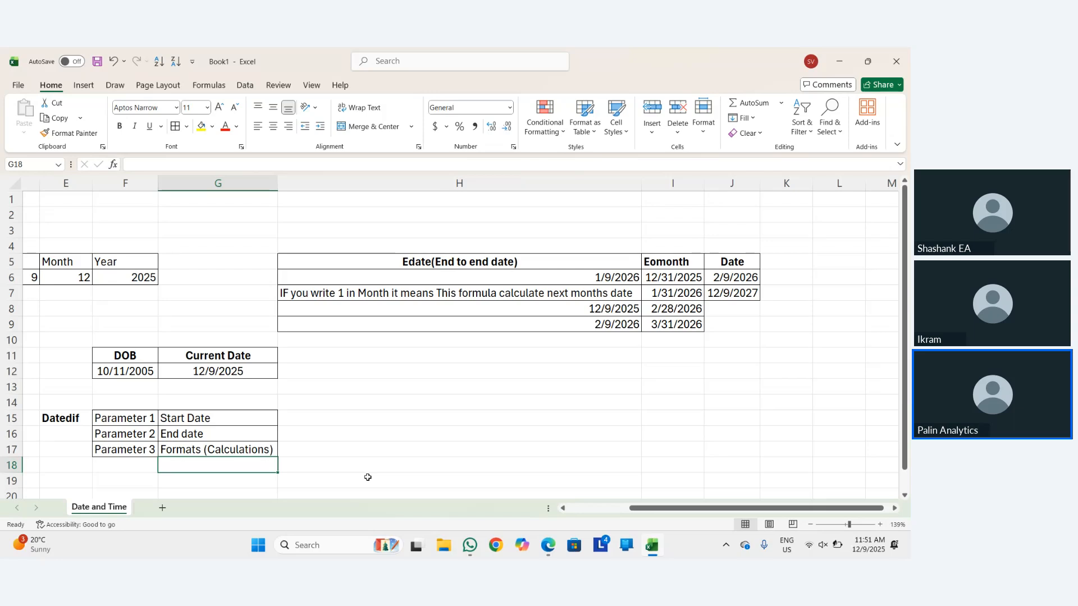
pyautogui.scroll(-1, 227, 480)
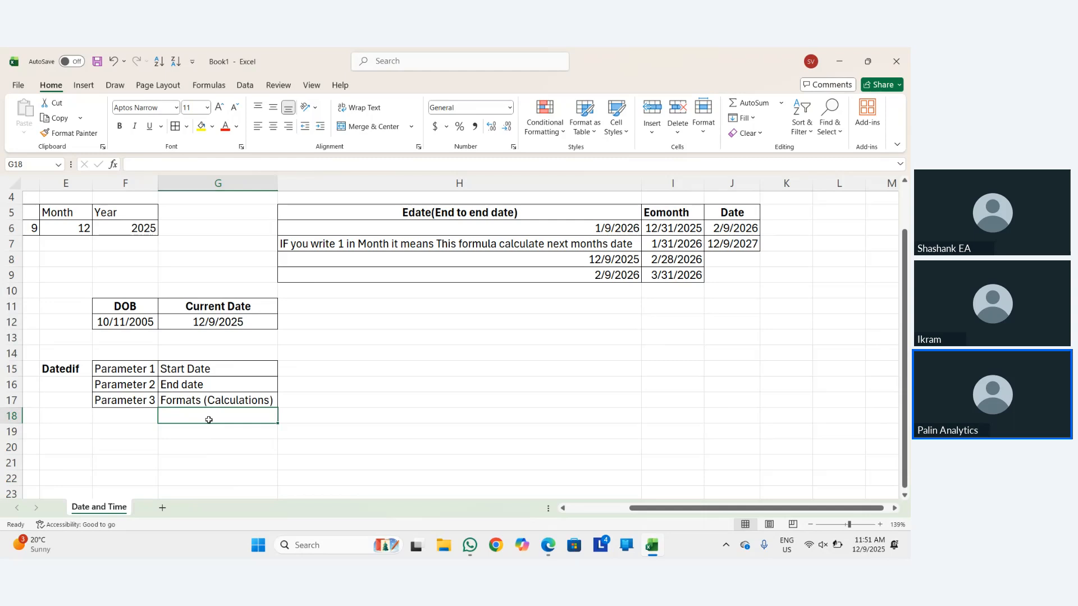
pyautogui.write(':-')
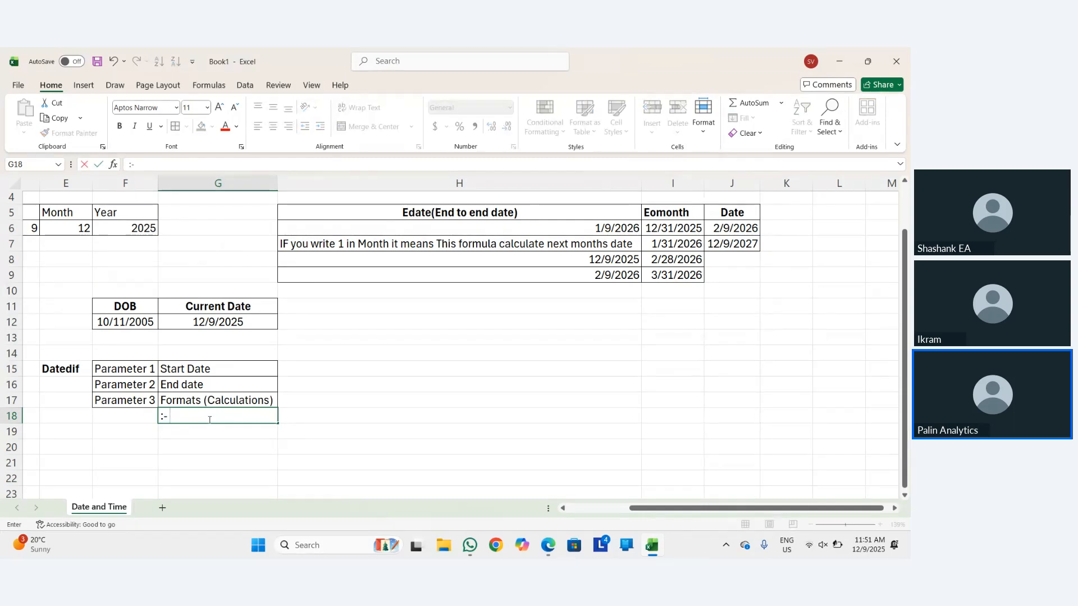
pyautogui.write(' 1. %Y')
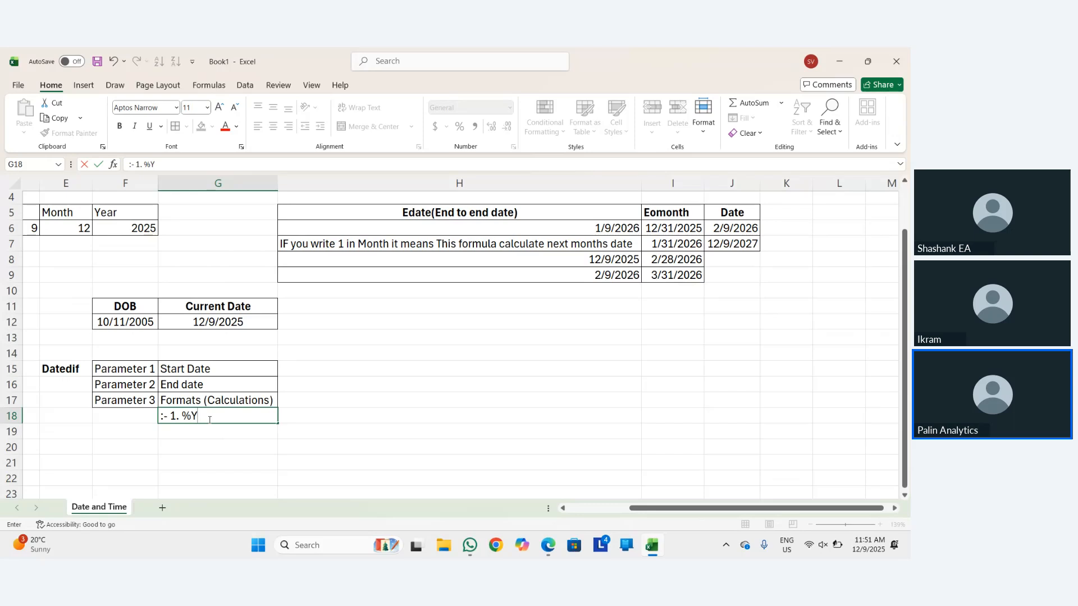
pyautogui.write(' - Year')
pyautogui.press('Return')
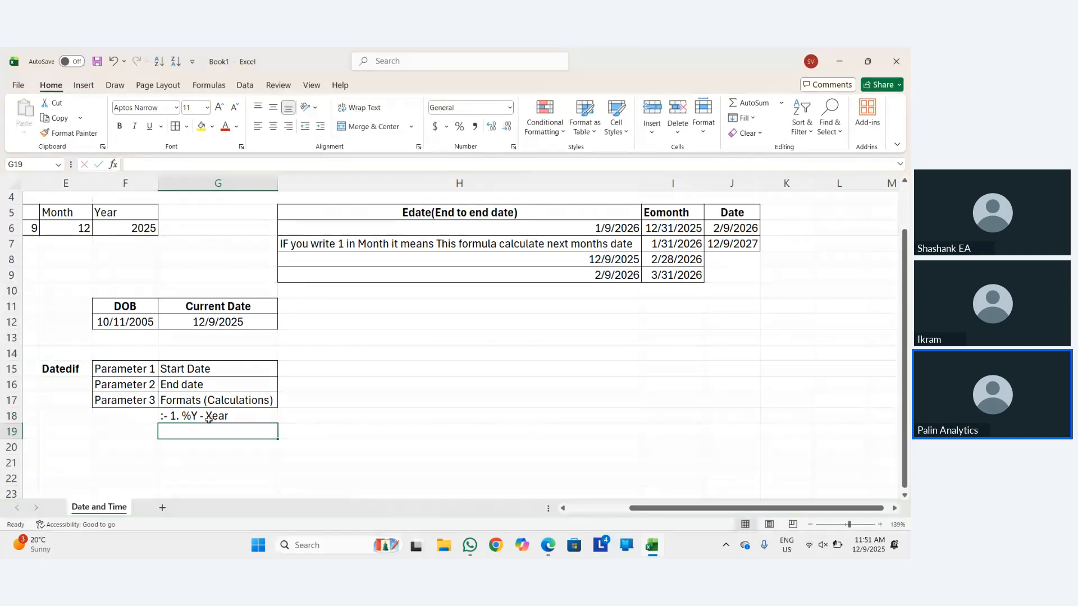
# Add the format notes "2. %M - month" in G19 and "3. %D - Day" in G20.
pyautogui.write('2.')
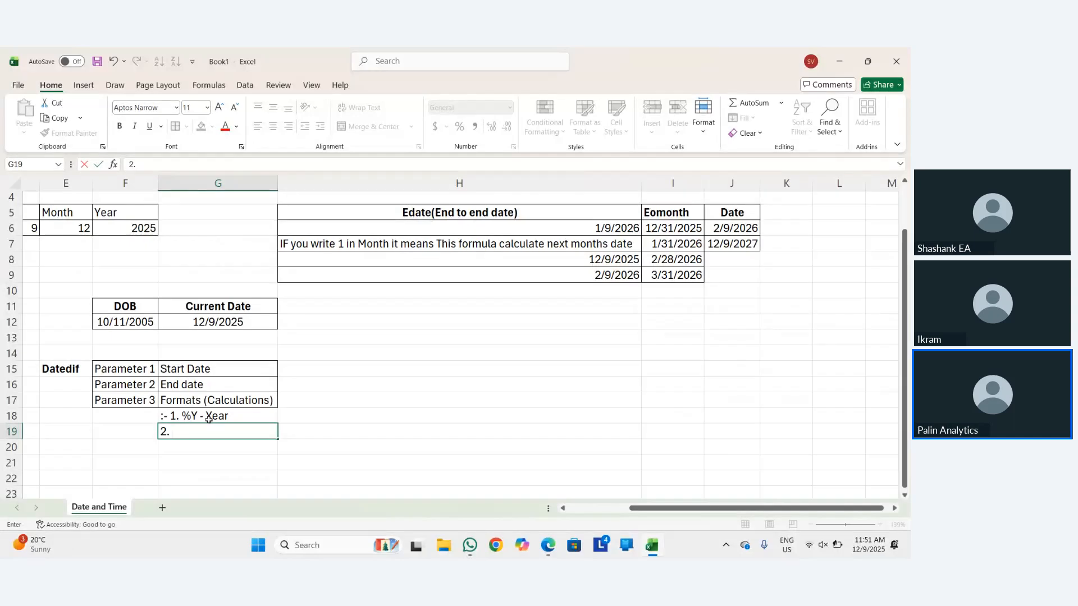
pyautogui.write(' %M - month')
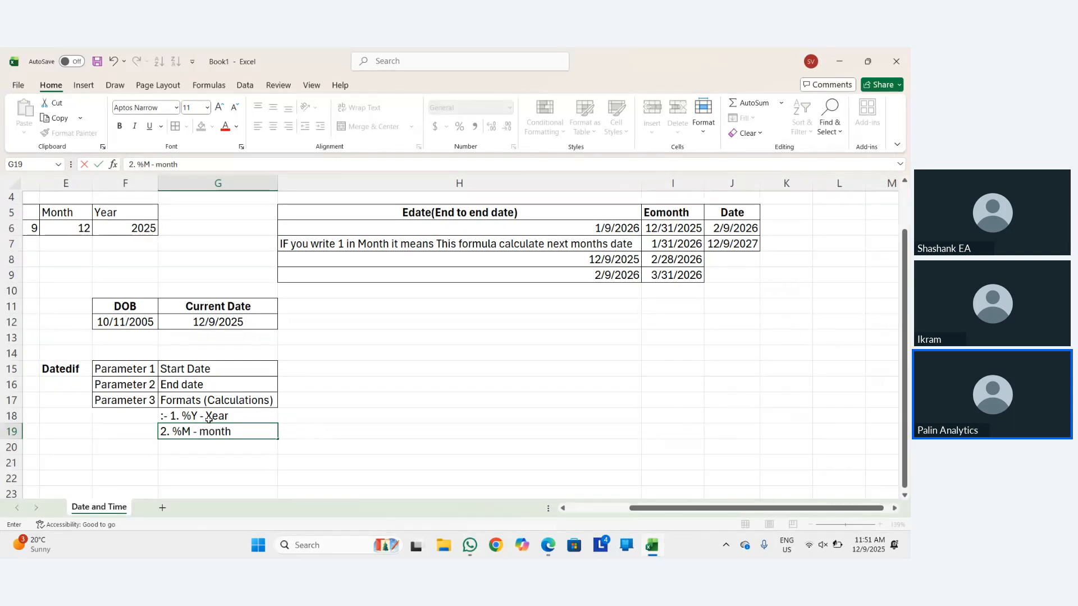
pyautogui.press('Return')
pyautogui.write('3.')
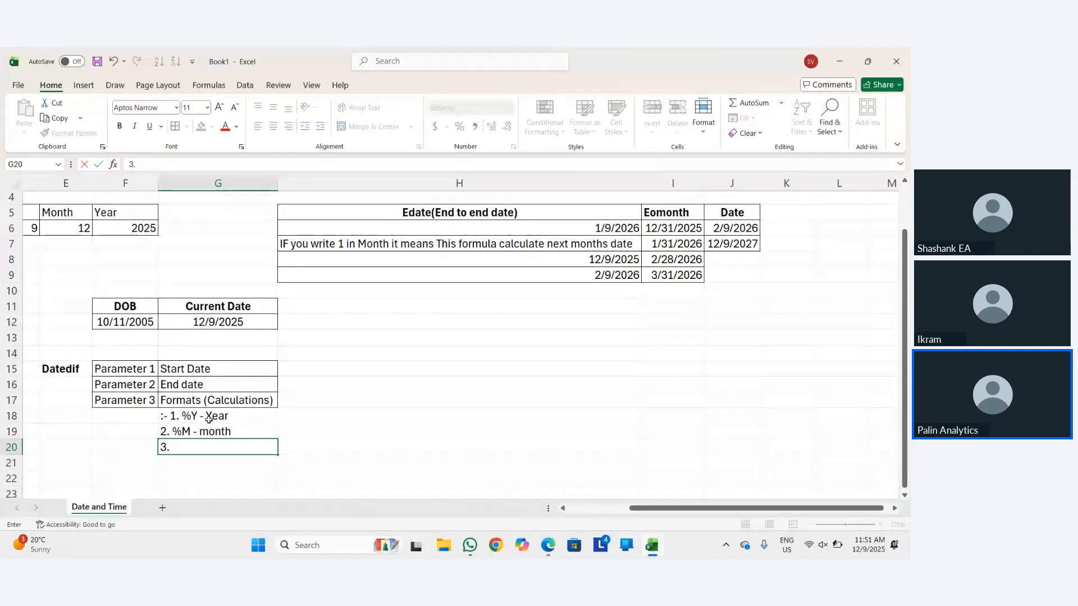
pyautogui.write(' %')
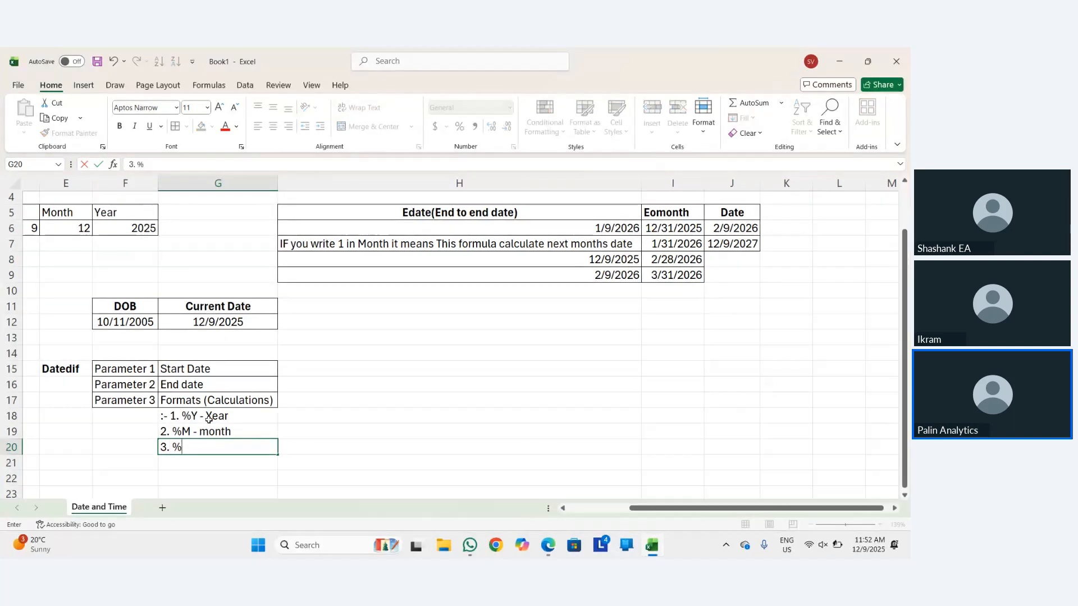
pyautogui.press('BackSpace')
pyautogui.write('D -')
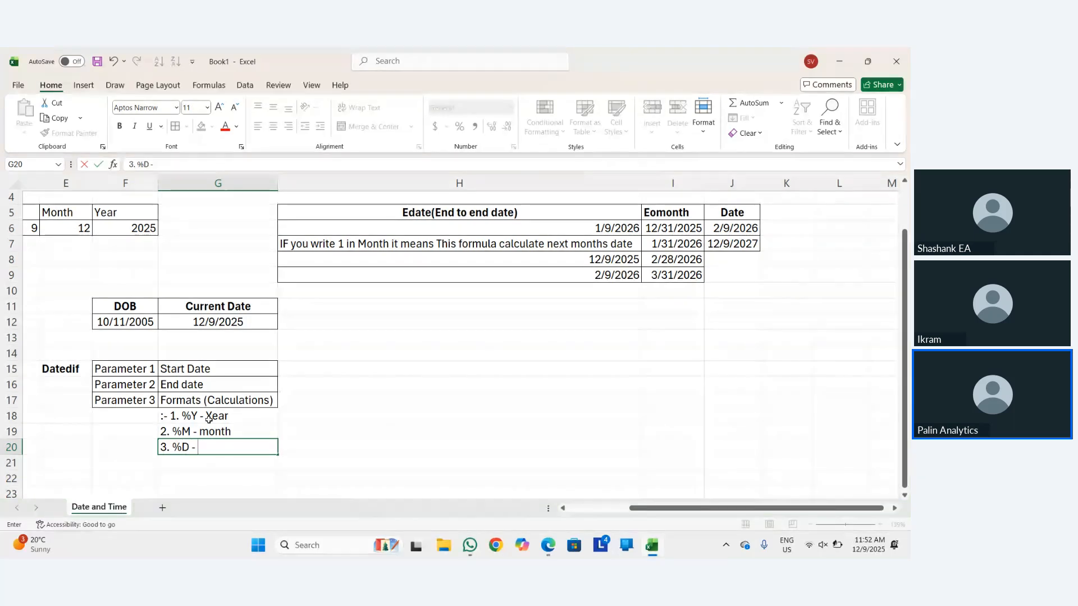
pyautogui.write(' Day')
pyautogui.press('Return')
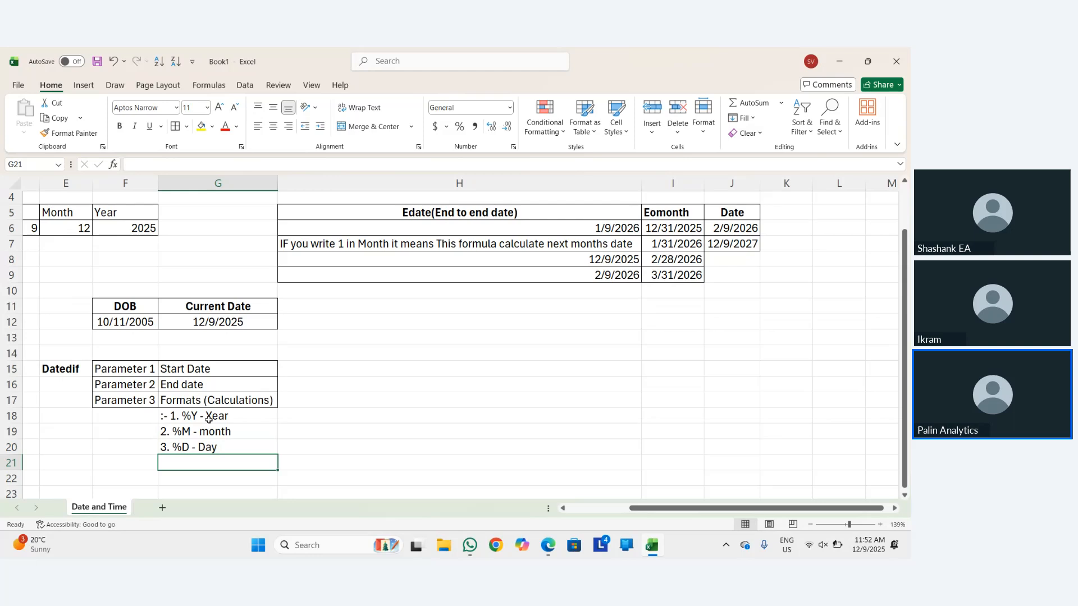
# Add the format note "4. %YM - Month in Year" in G21.
pyautogui.write('4.')
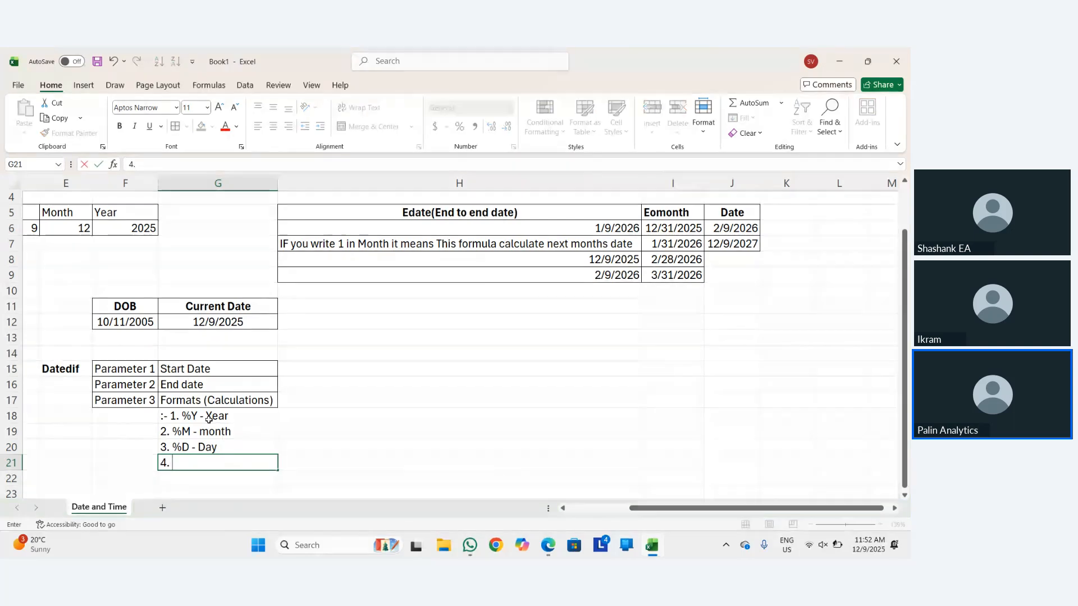
pyautogui.write(' $')
pyautogui.press('BackSpace')
pyautogui.write('%')
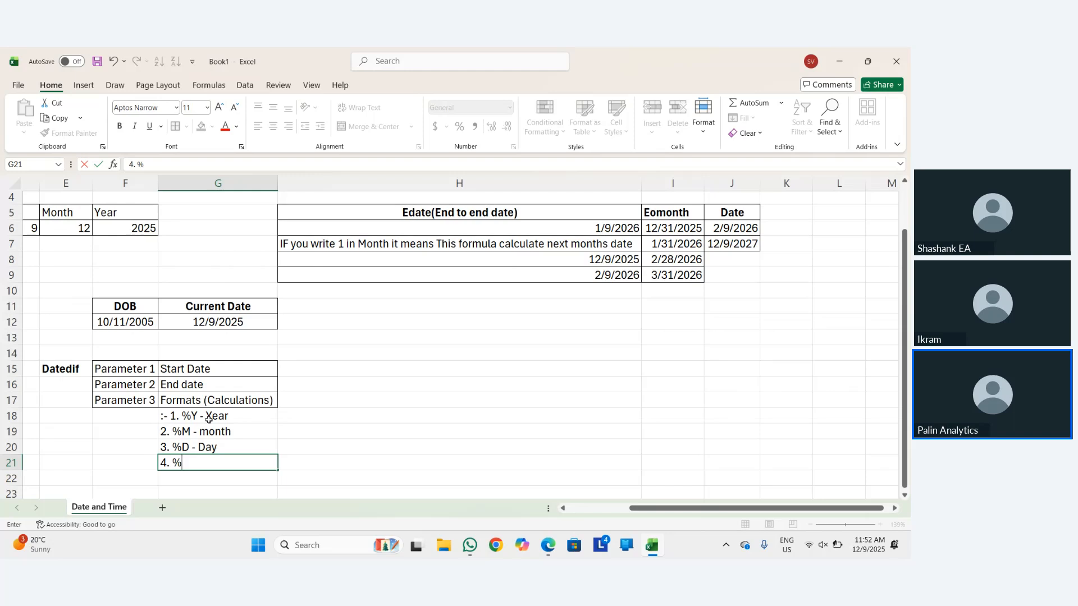
pyautogui.write('YM - Yae')
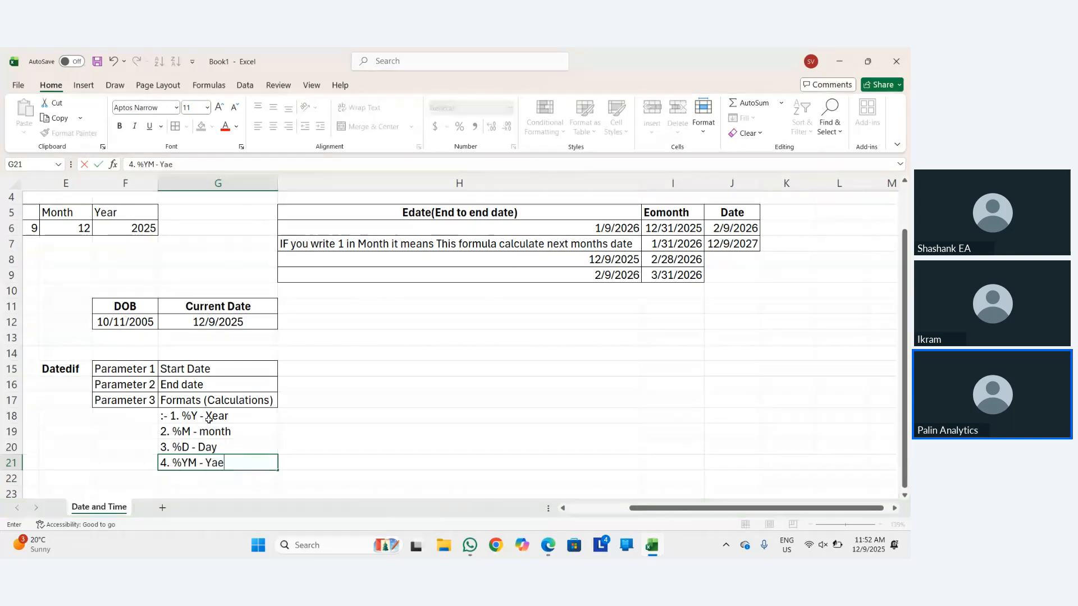
pyautogui.press('BackSpace')
pyautogui.press('BackSpace')
pyautogui.press('BackSpace')
pyautogui.write('On')
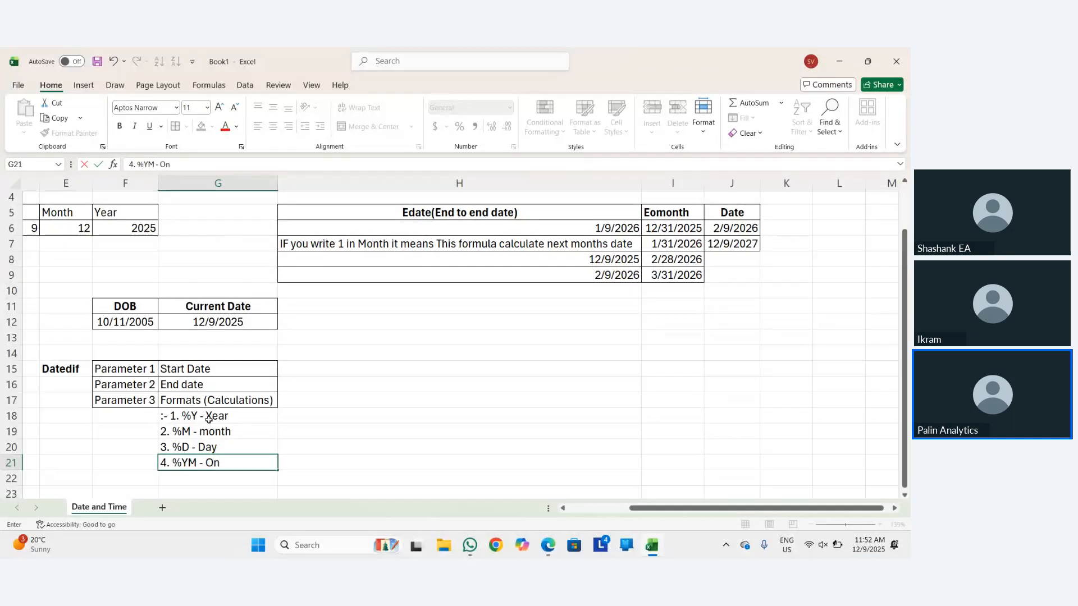
pyautogui.press('BackSpace')
pyautogui.press('BackSpace')
pyautogui.write('Month in Year')
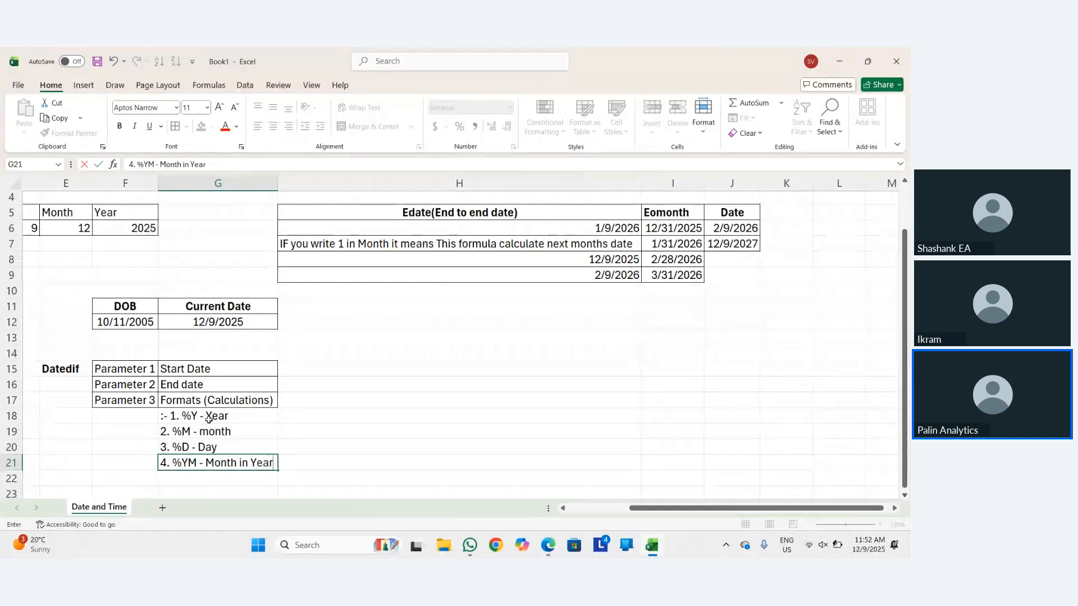
pyautogui.press('Return')
# Add the format note "5. %MD - Day in Month" in G22.
pyautogui.write('5. %')
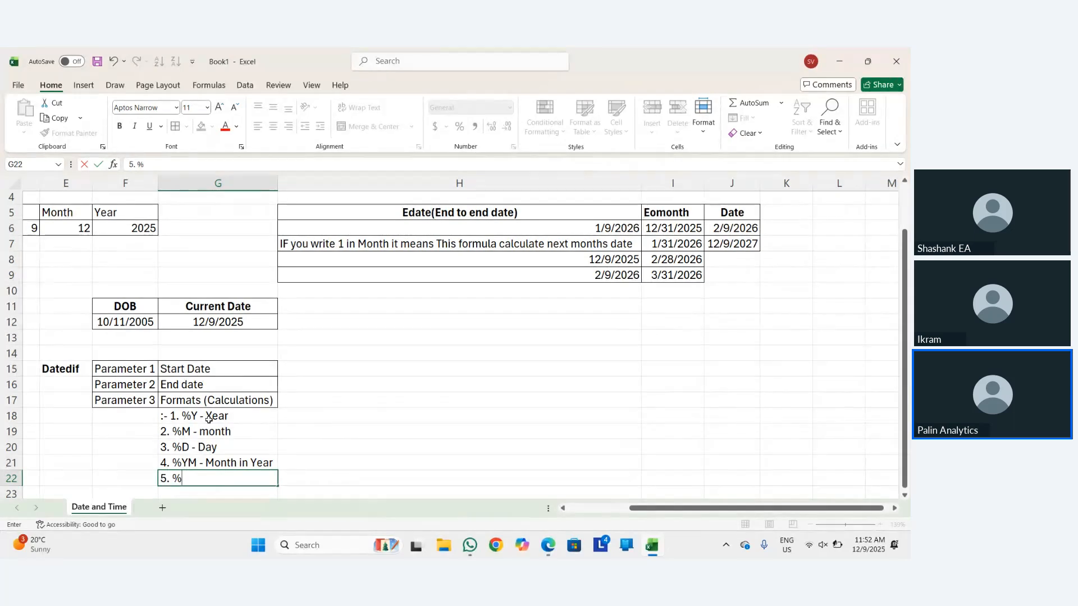
pyautogui.write('MD -')
pyautogui.write('Day in Month')
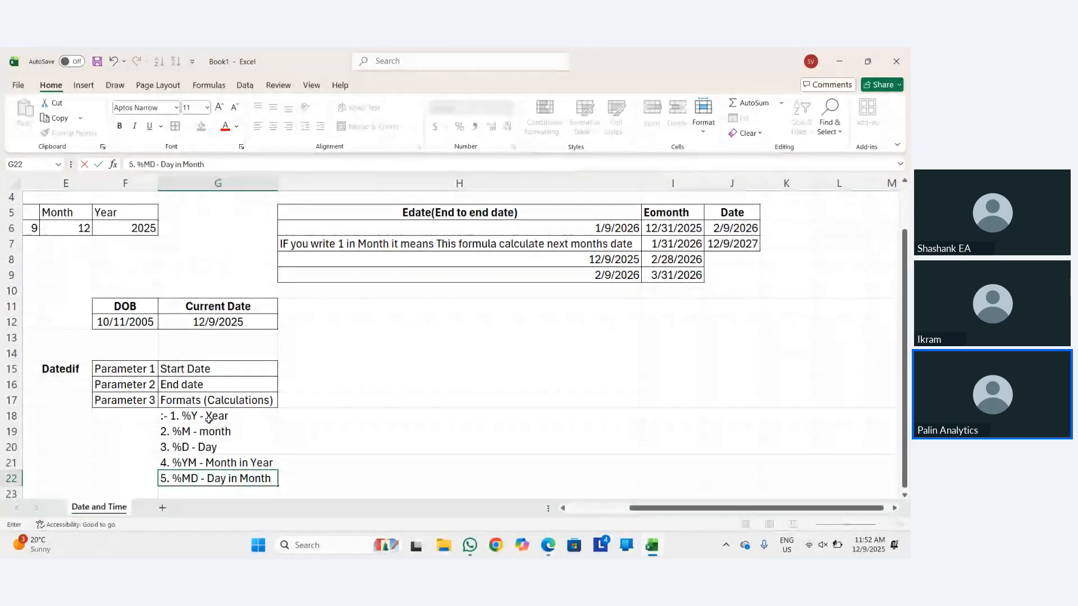
pyautogui.press('Return')
# Apply all borders to the format list in G17 to G22.
pyautogui.press('Up')
pyautogui.hotkey('shift', 'Up')
pyautogui.hotkey('shift', 'Up')
pyautogui.hotkey('shift', 'Up')
pyautogui.hotkey('shift', 'Up')
pyautogui.hotkey('shift', 'Up')
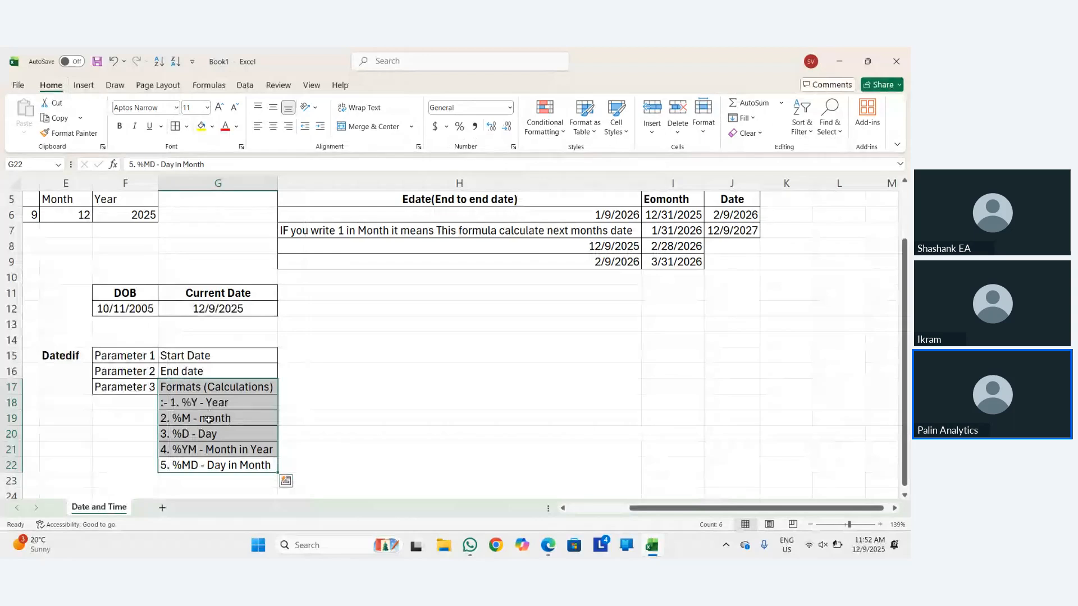
# Try centering the format list in G17 to G22, and return it to left alignment.
pyautogui.hotkey('ctrl', 'e')
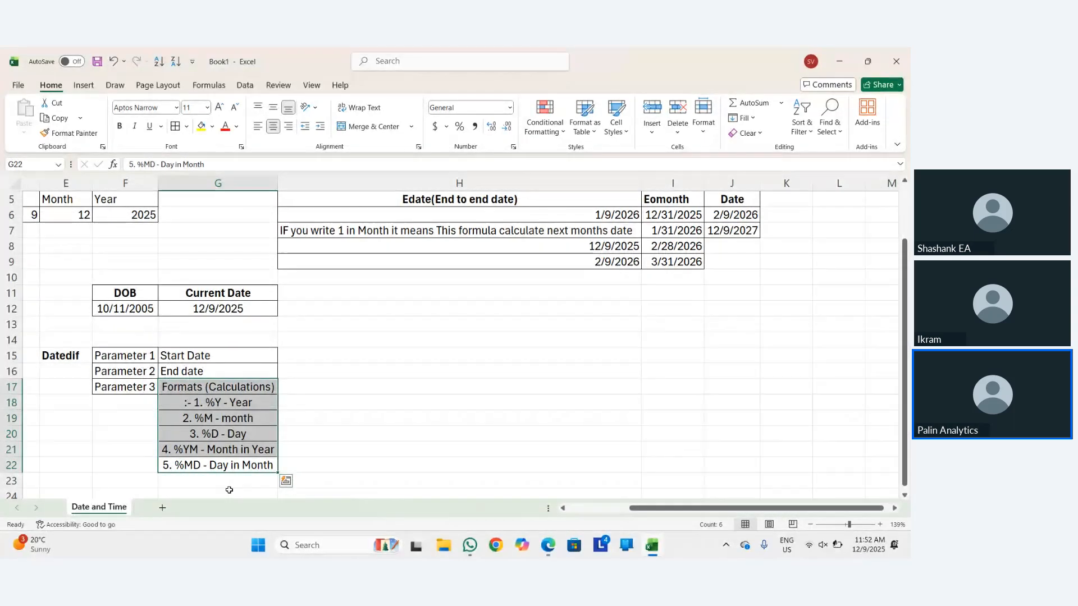
pyautogui.press('alt')
pyautogui.press('h')
pyautogui.press('a')
pyautogui.press('l')
pyautogui.press('Down')
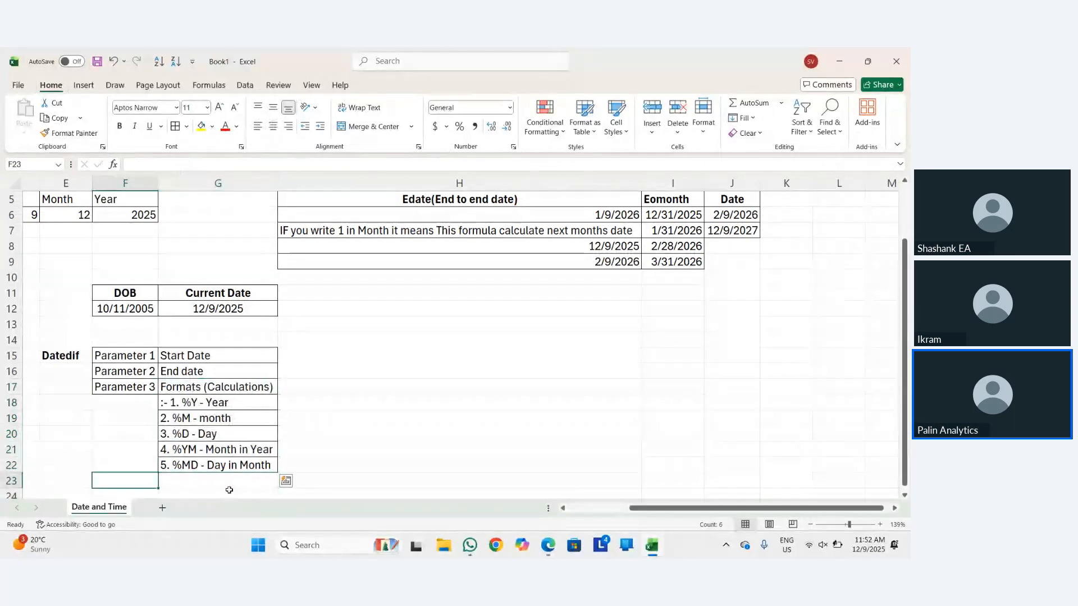
# Enter the heading Year in H11, beside the Current Date heading.
pyautogui.press('Up')
pyautogui.press('Up')
pyautogui.press('Up')
pyautogui.press('Up')
pyautogui.press('Up')
pyautogui.press('Up')
pyautogui.press('Up')
pyautogui.press('Up')
pyautogui.press('Up')
pyautogui.press('Up')
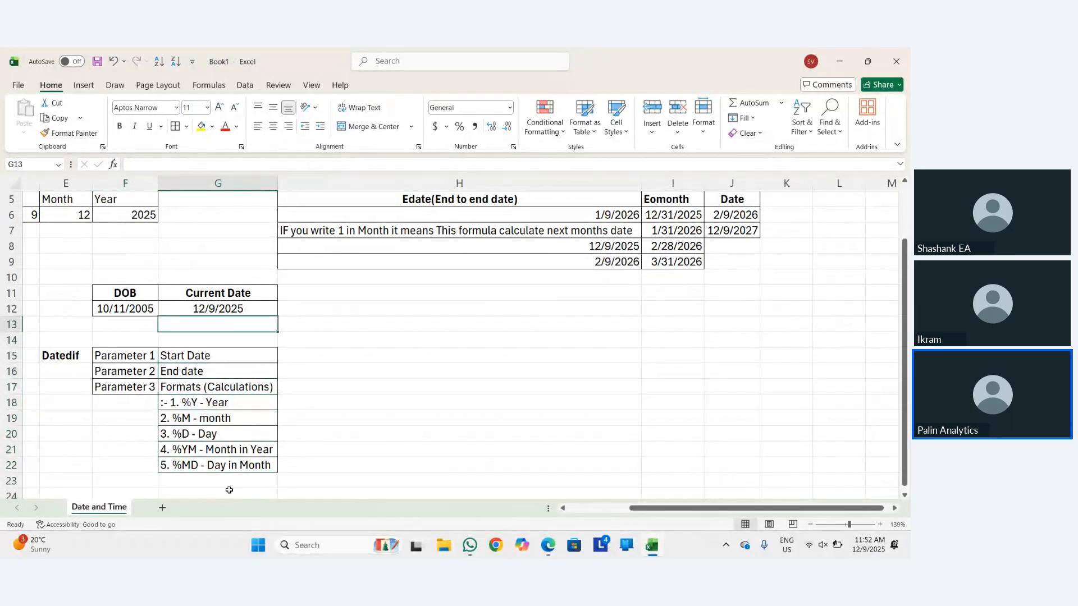
pyautogui.hotkey('shift', 'Right')
pyautogui.hotkey('shift', 'Left')
pyautogui.press('Up')
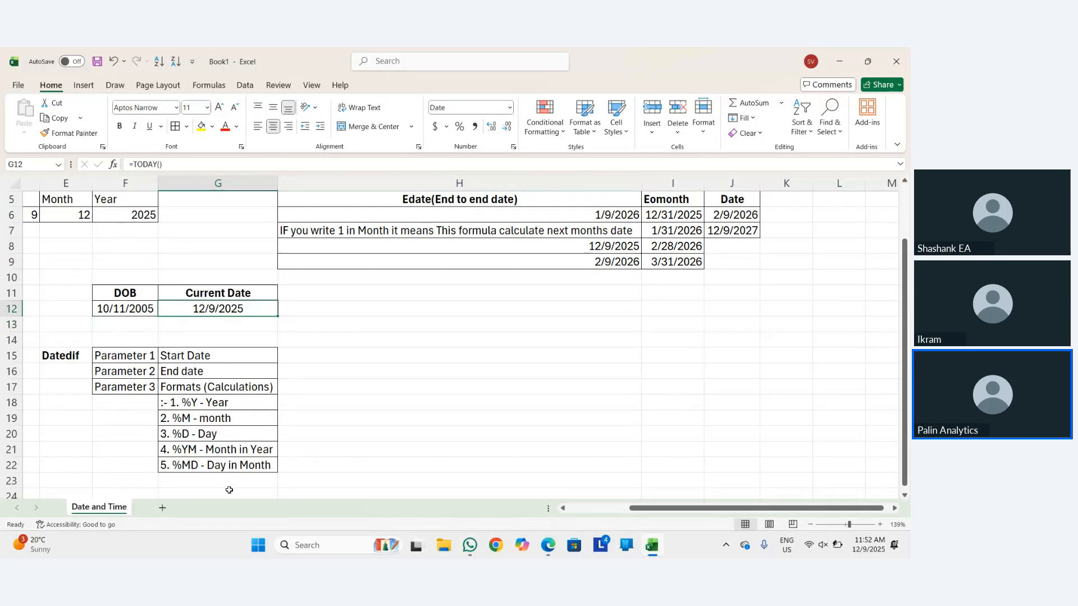
pyautogui.press('Right')
pyautogui.press('Up')
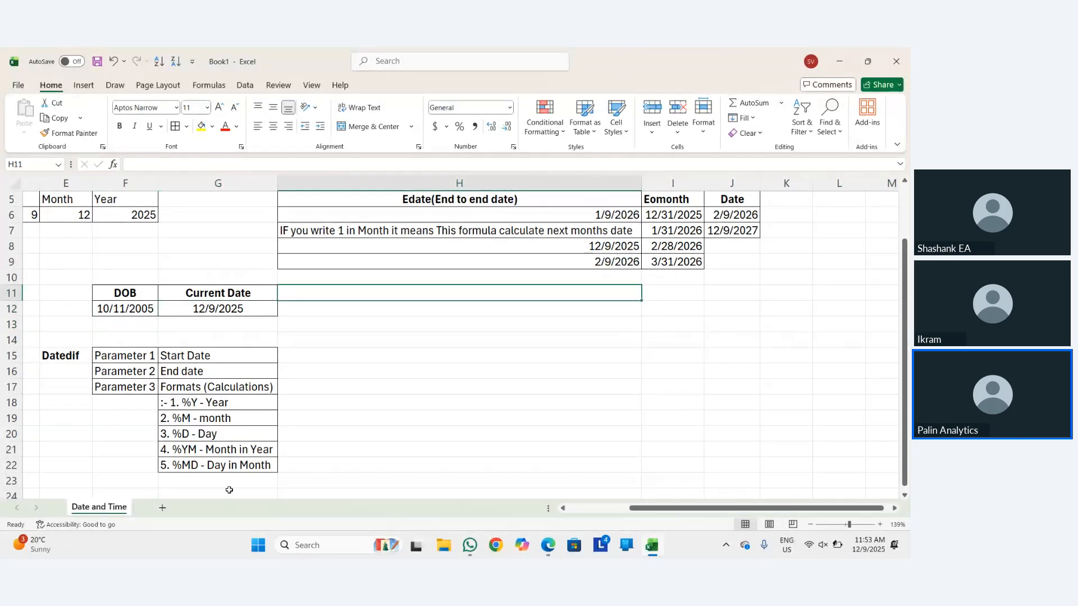
pyautogui.write('Y')
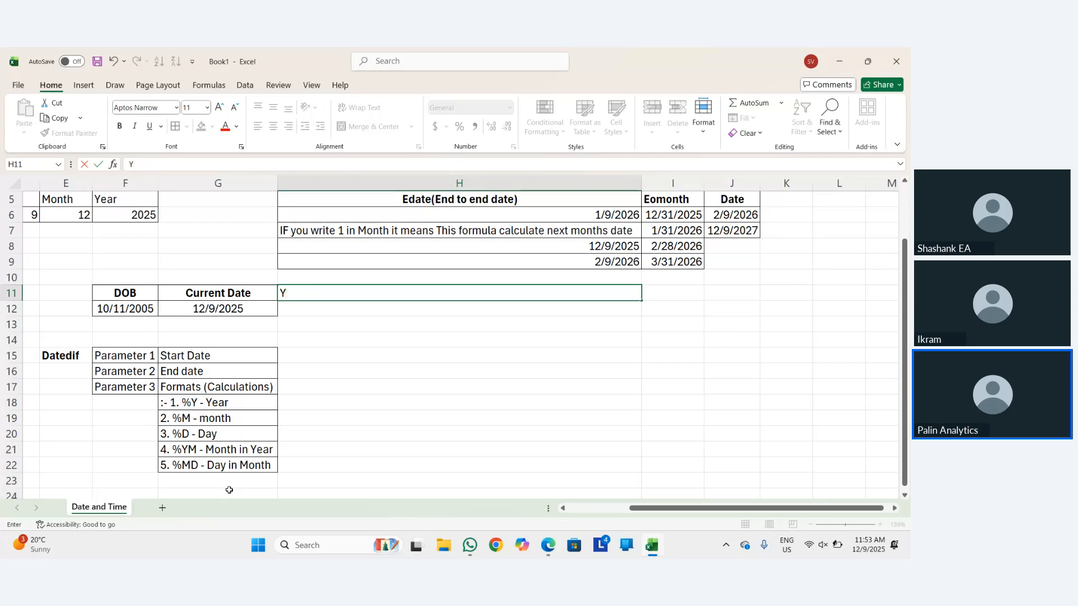
pyautogui.write('Eear')
pyautogui.press('Return')
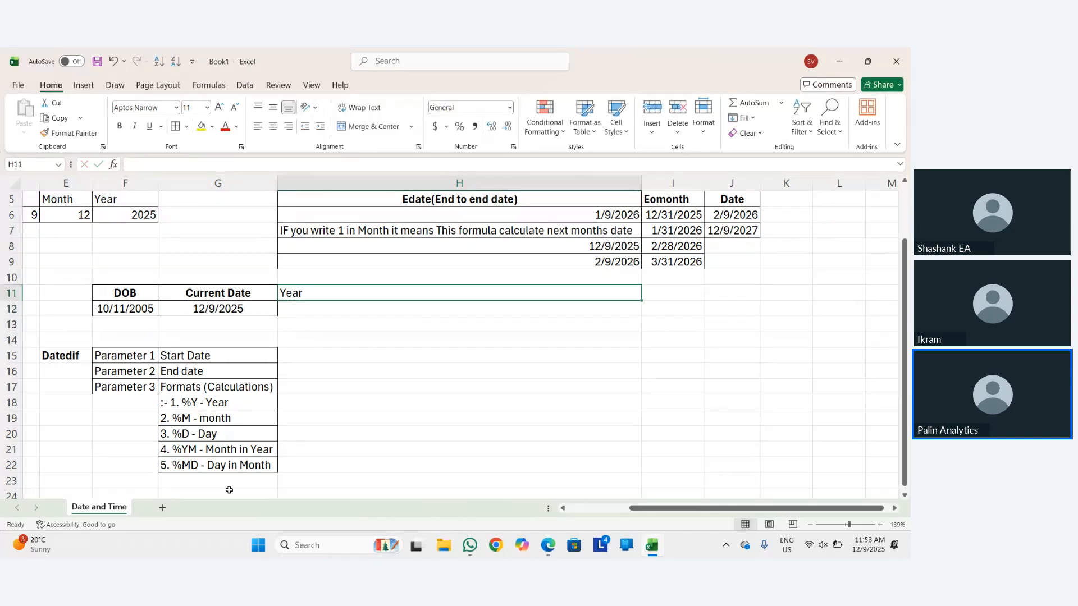
# Center the Year heading in H11.
pyautogui.press('alt')
pyautogui.press('h')
pyautogui.press('a')
pyautogui.press('c')
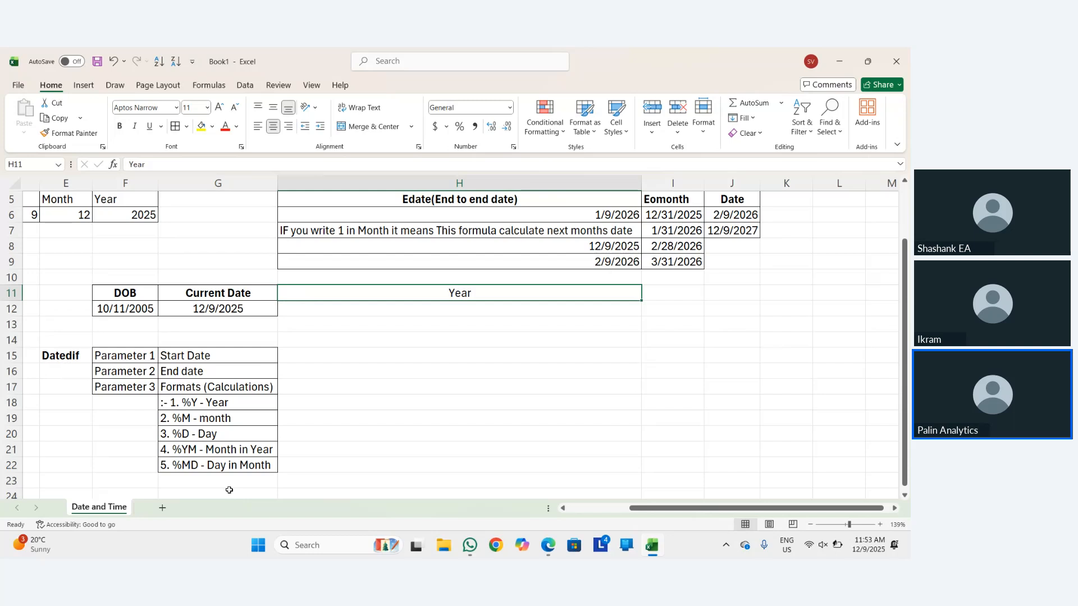
# Enter a DATEDIF formula in H12 that calculates the years from F12 to G12 with the format code "Y".
pyautogui.press('Down')
pyautogui.write('=Dated')
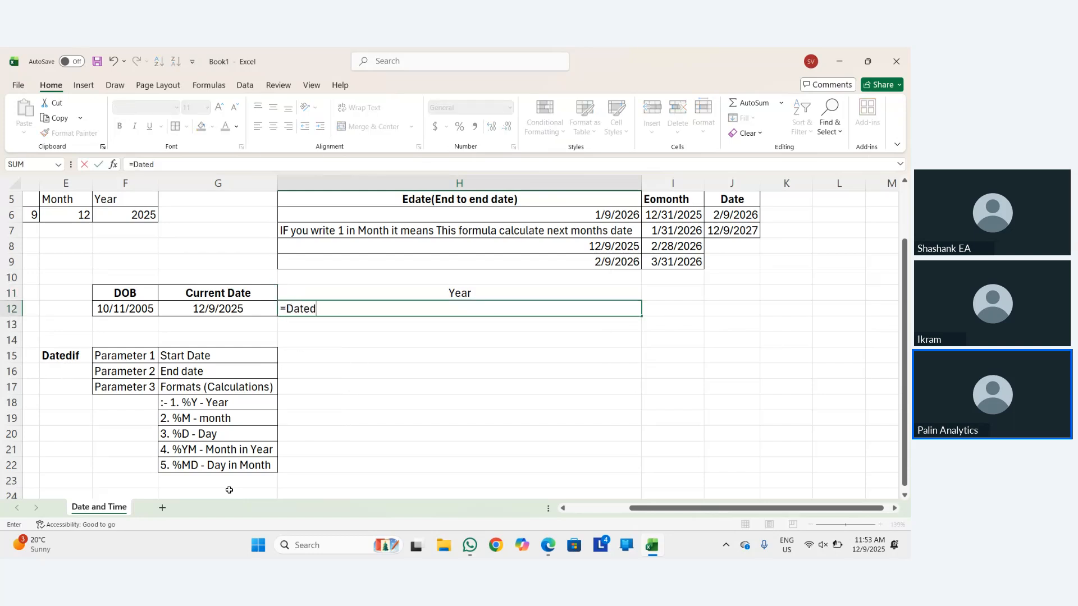
pyautogui.write('if(')
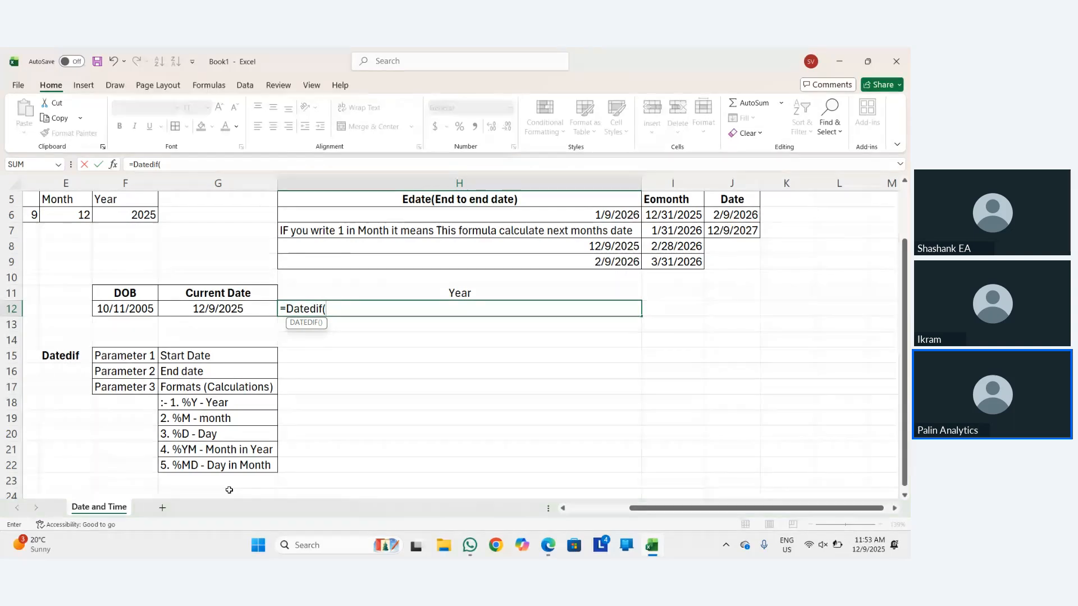
pyautogui.click(130, 310)
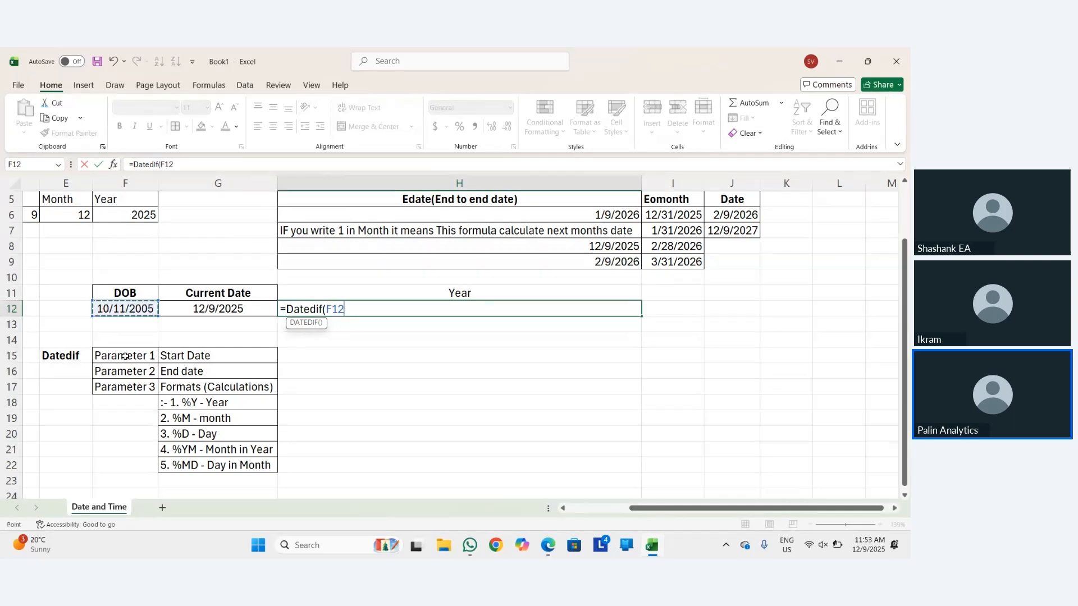
pyautogui.write(',')
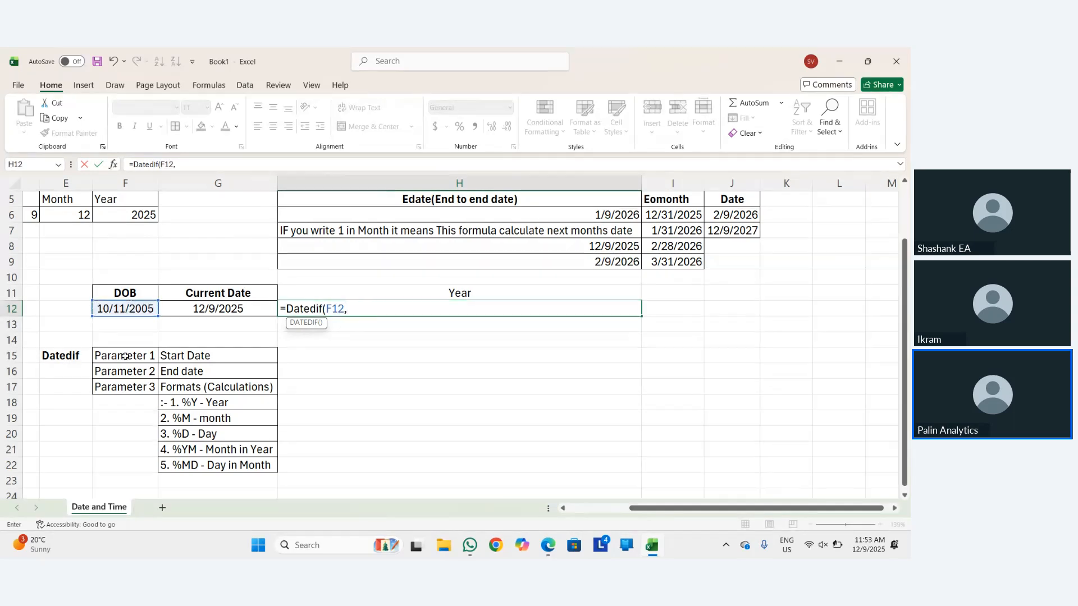
pyautogui.click(218, 310)
pyautogui.write(',')
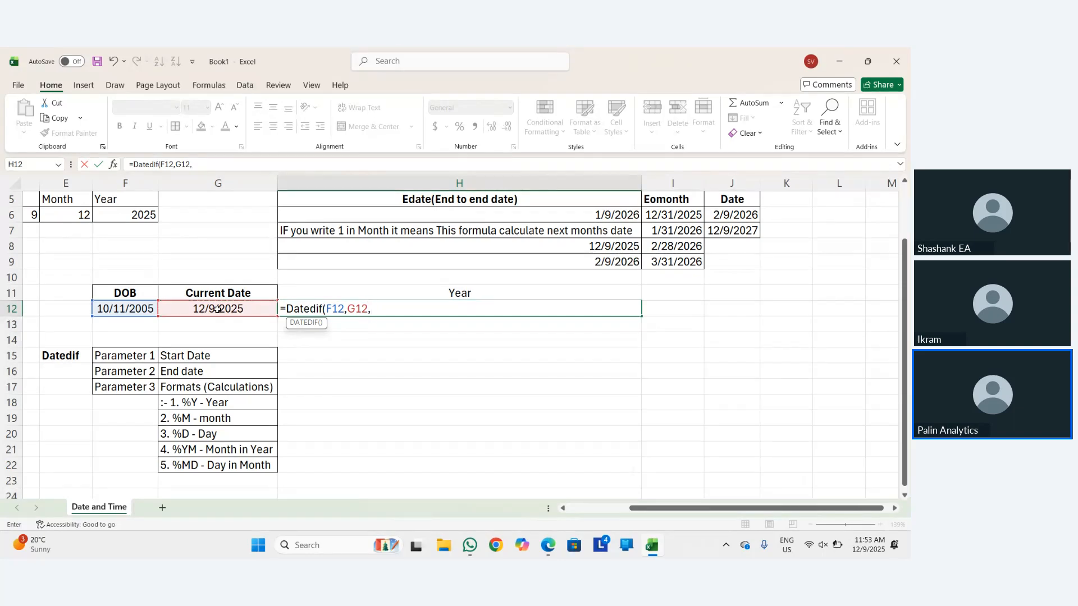
pyautogui.write('"')
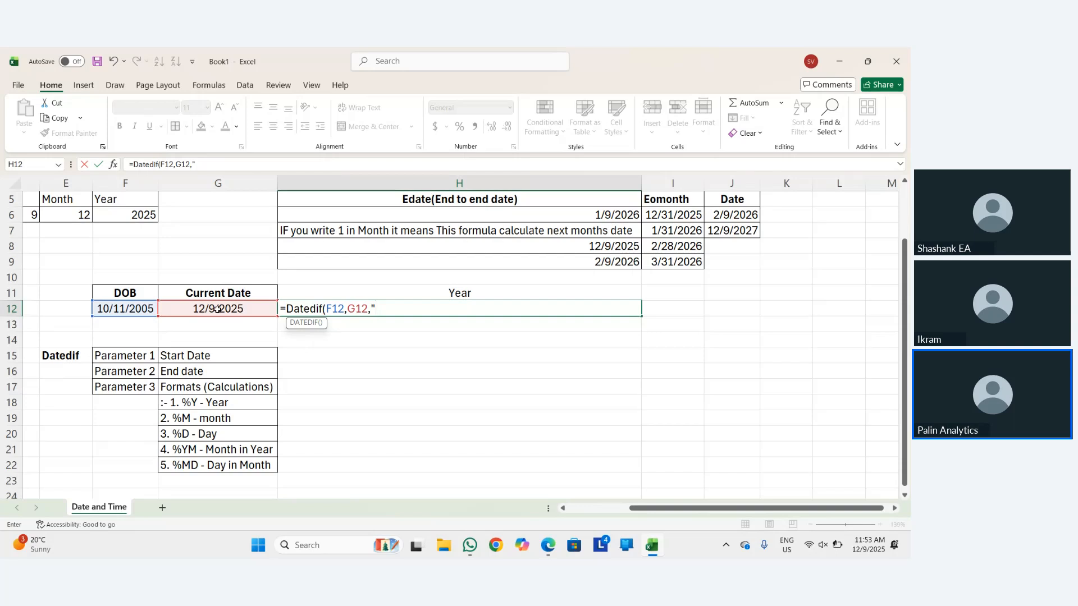
pyautogui.write('Y"')
pyautogui.hotkey('ctrl', 'Return')
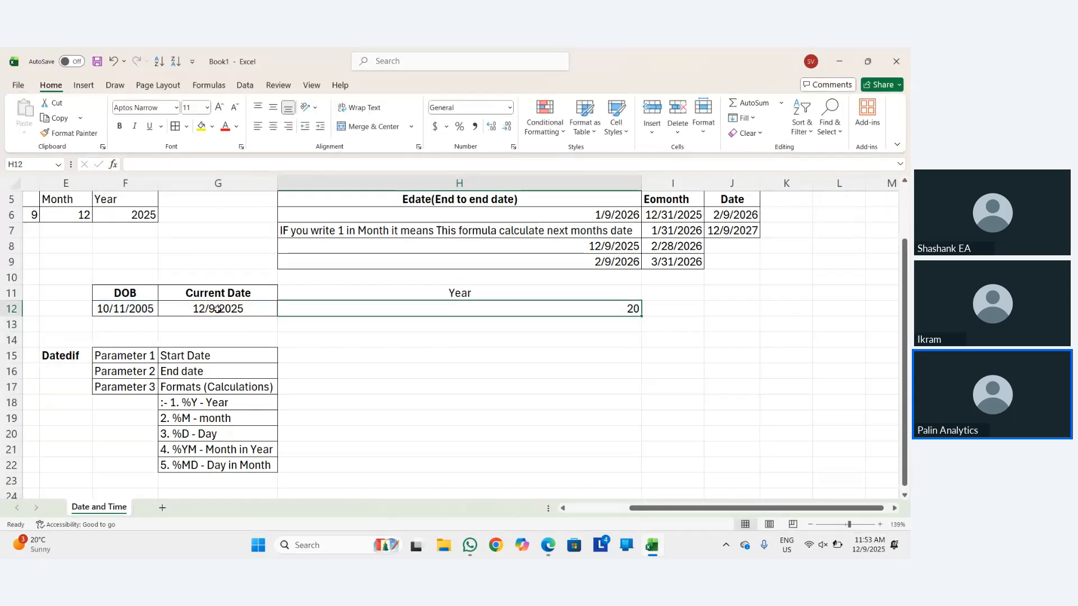
# Center the year result in H12.
pyautogui.hotkey('alt', 'h')
pyautogui.press('a')
pyautogui.press('c')
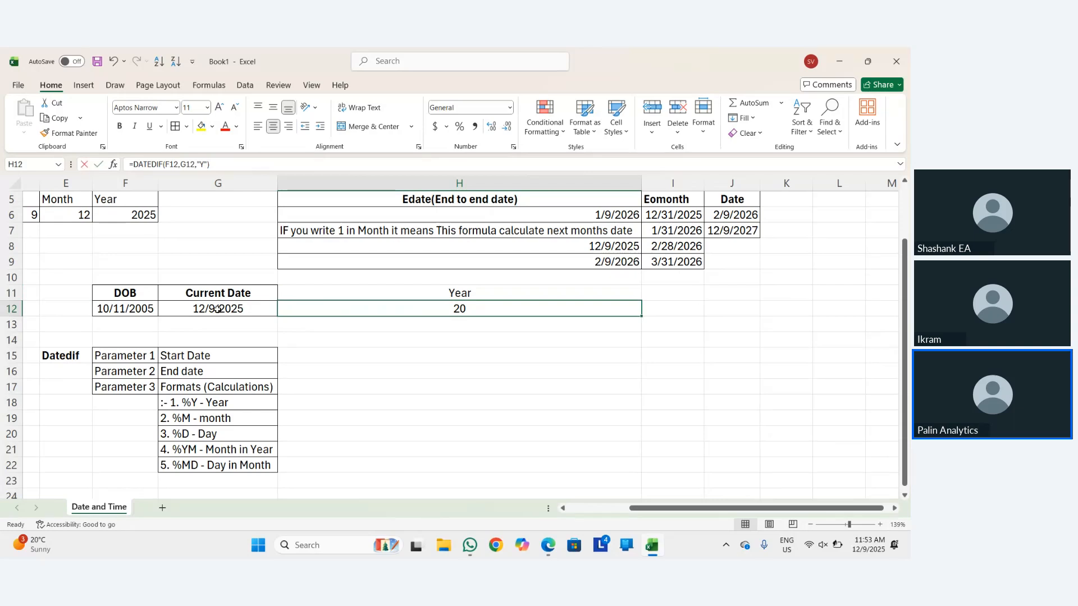
# Try the format code "%Y" in the DATEDIF formula in H12.
pyautogui.press('F2')
pyautogui.press('Left')
pyautogui.press('Left')
pyautogui.press('Left')
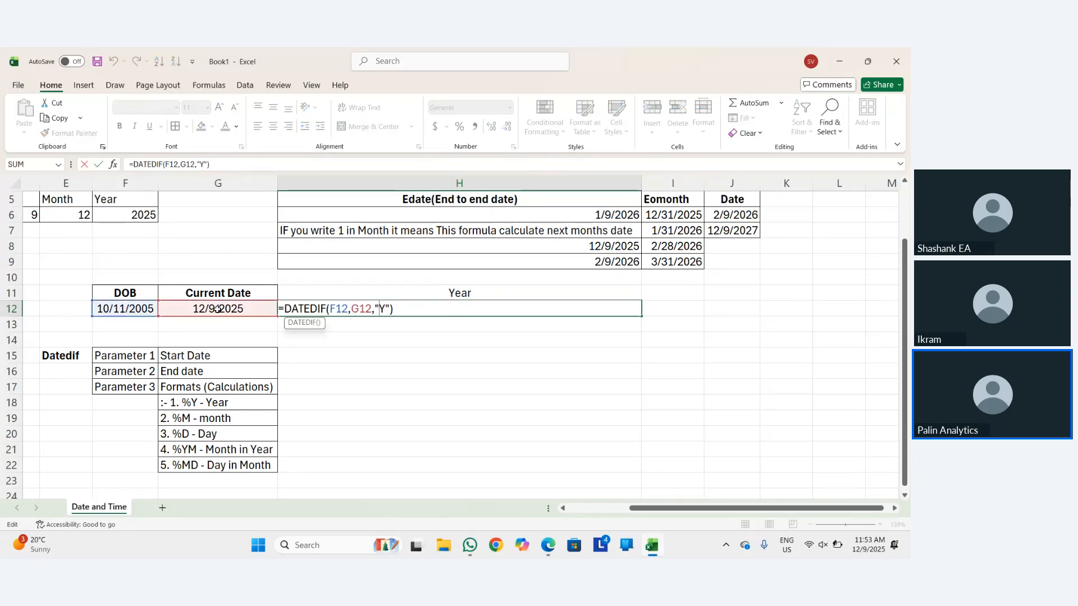
pyautogui.write('%')
pyautogui.press('Return')
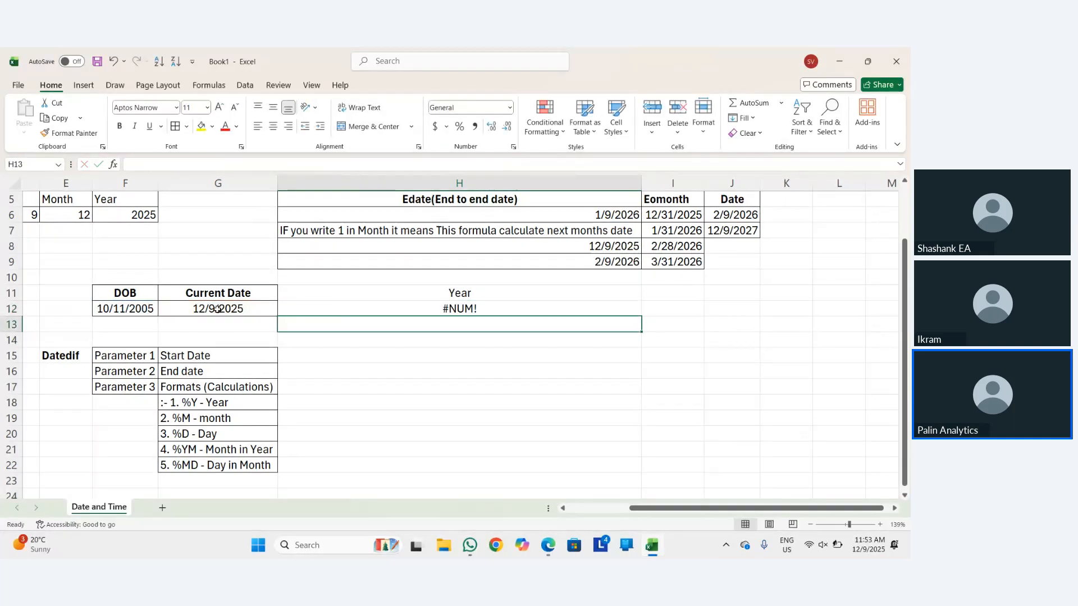
# Remove the percent sign from the DATEDIF formula in H12, restoring the format code "Y".
pyautogui.press('Up')
pyautogui.press('F2')
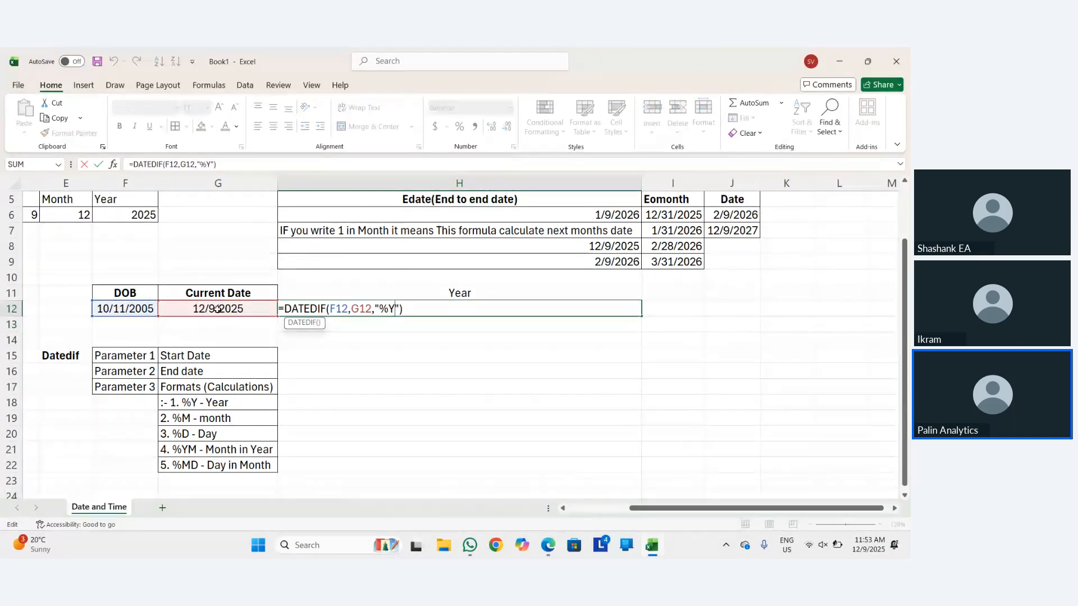
pyautogui.press('Left')
pyautogui.press('Left')
pyautogui.press('Left')
pyautogui.press('BackSpace')
pyautogui.press('Return')
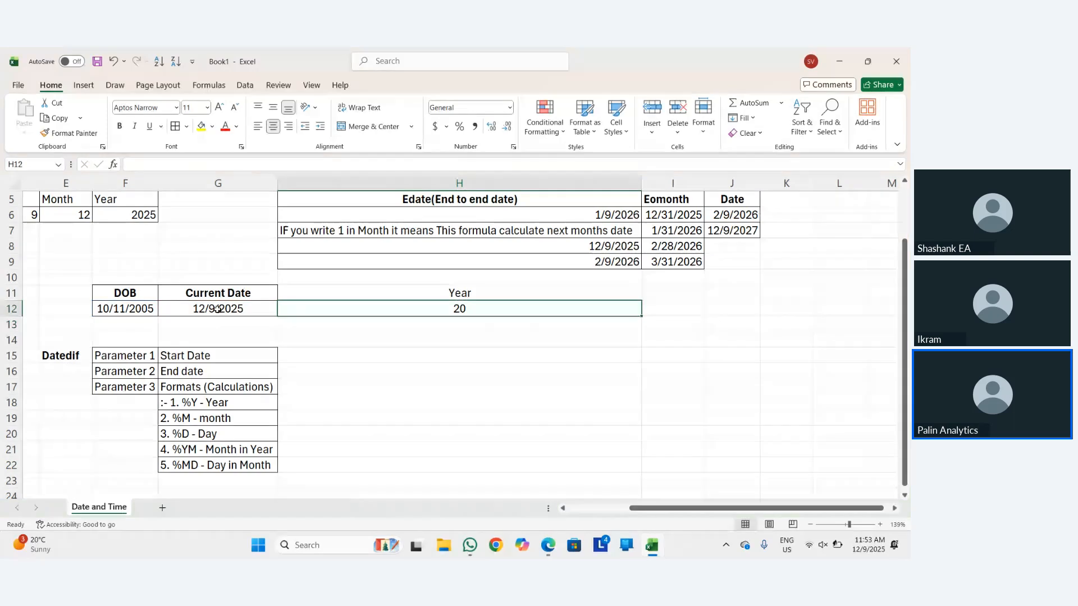
# Remove the percent sign from the Year format in G18 so it reads ":- 1. Y - Year".
pyautogui.press('Left')
pyautogui.press('Down')
pyautogui.press('Down')
pyautogui.press('Down')
pyautogui.press('Down')
pyautogui.press('Down')
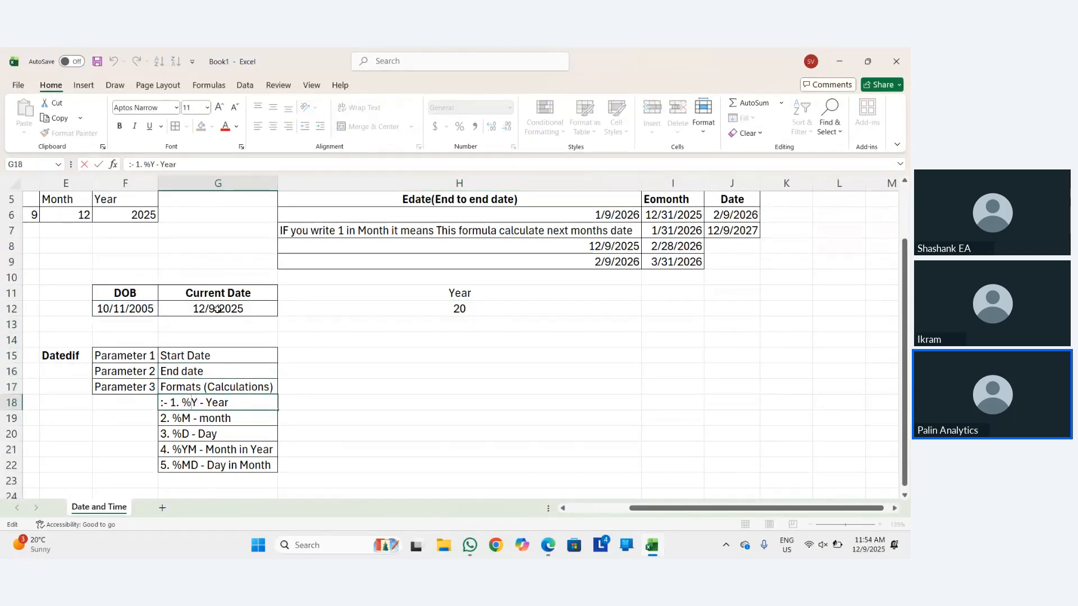
pyautogui.press('BackSpace')
pyautogui.press('Return')
# Remove the percent sign from the month format in G19 so it reads "2. M - month".
pyautogui.press('F2')
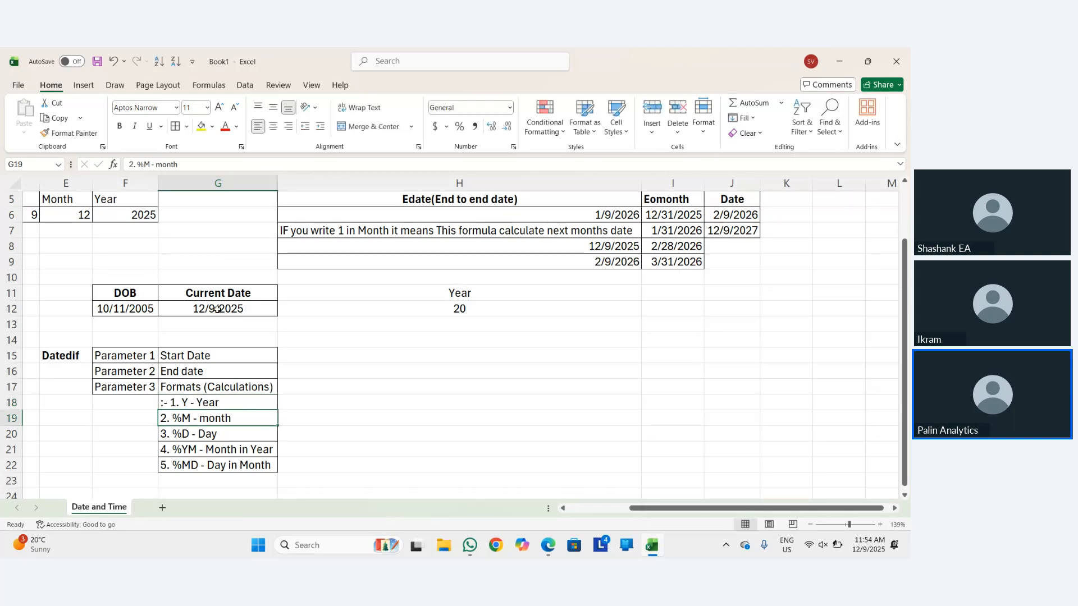
pyautogui.press('BackSpace')
pyautogui.press('BackSpace')
pyautogui.write('t')
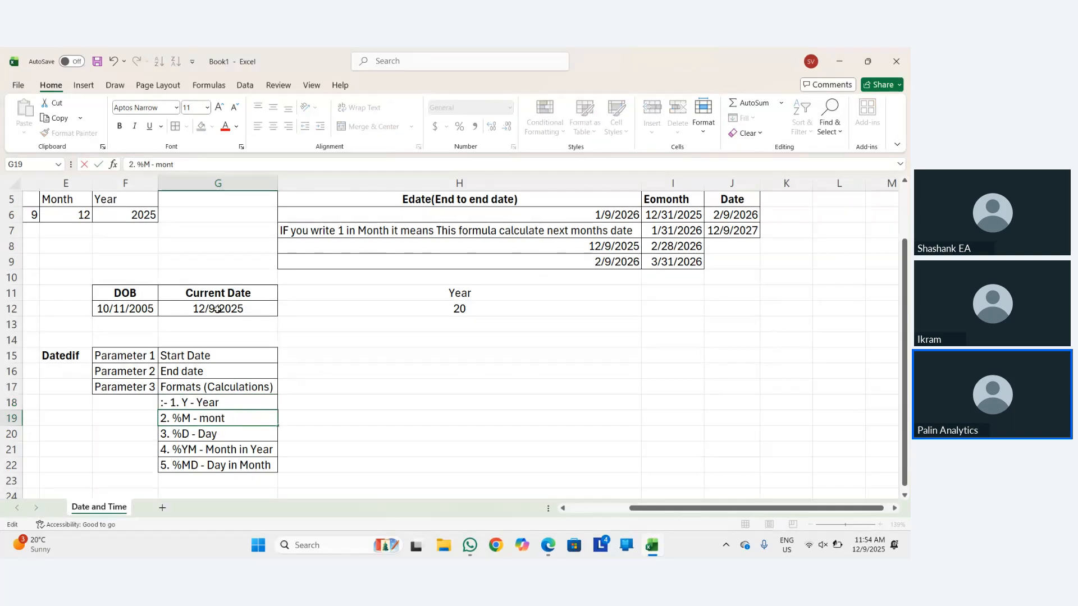
pyautogui.write('h')
pyautogui.press('BackSpace')
pyautogui.press('Return')
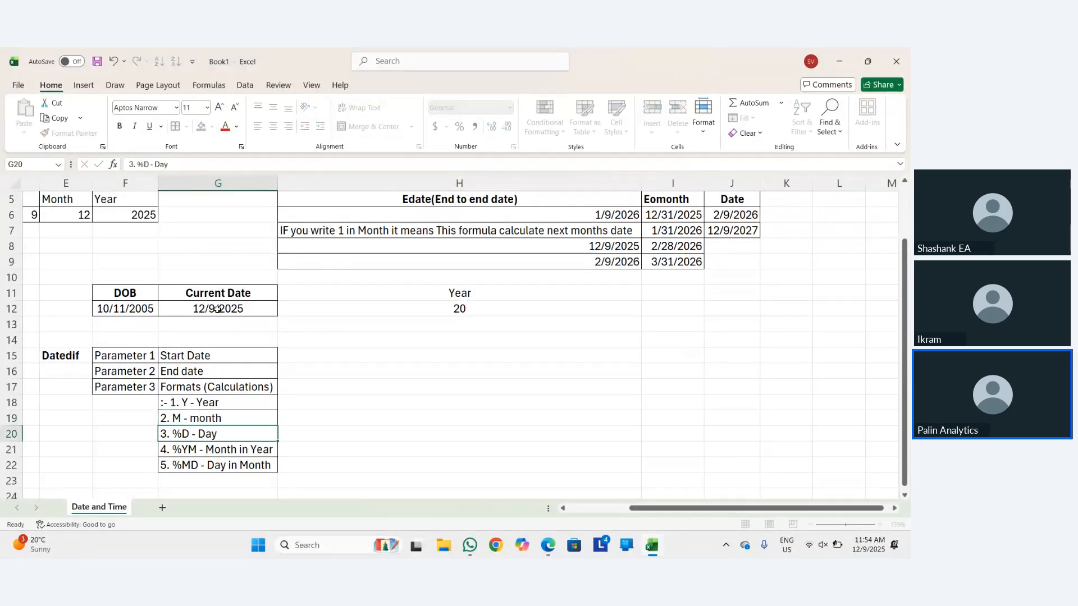
# Remove the percent sign from the Day format in G20 so it reads "3. D - Day".
pyautogui.press('F2')
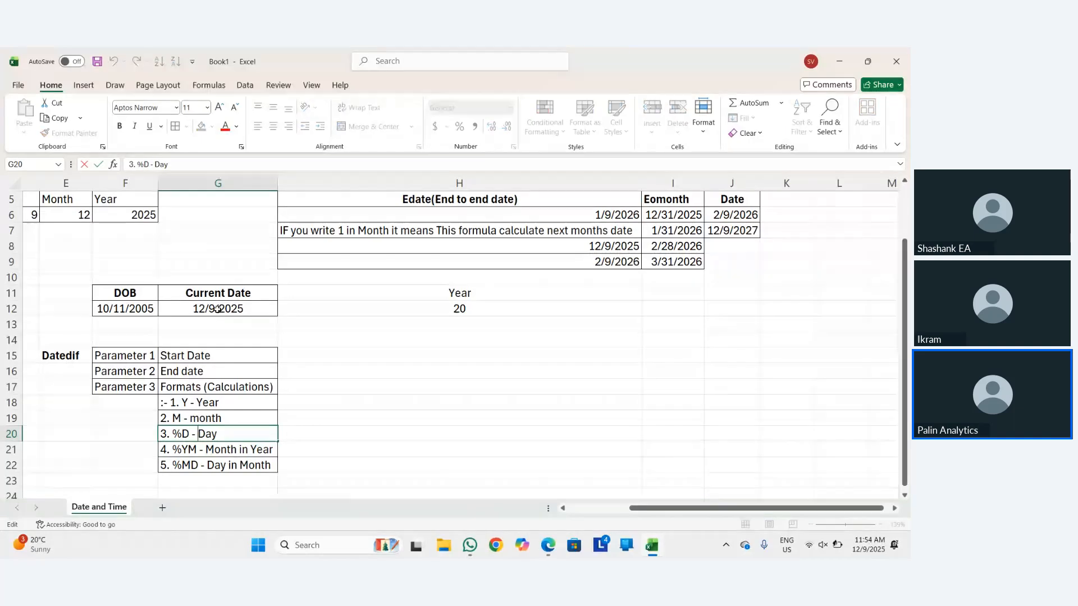
pyautogui.press('Left')
pyautogui.press('Left')
pyautogui.press('Left')
pyautogui.press('Left')
pyautogui.press('Left')
pyautogui.press('Left')
pyautogui.press('Left')
pyautogui.press('BackSpace')
pyautogui.press('Return')
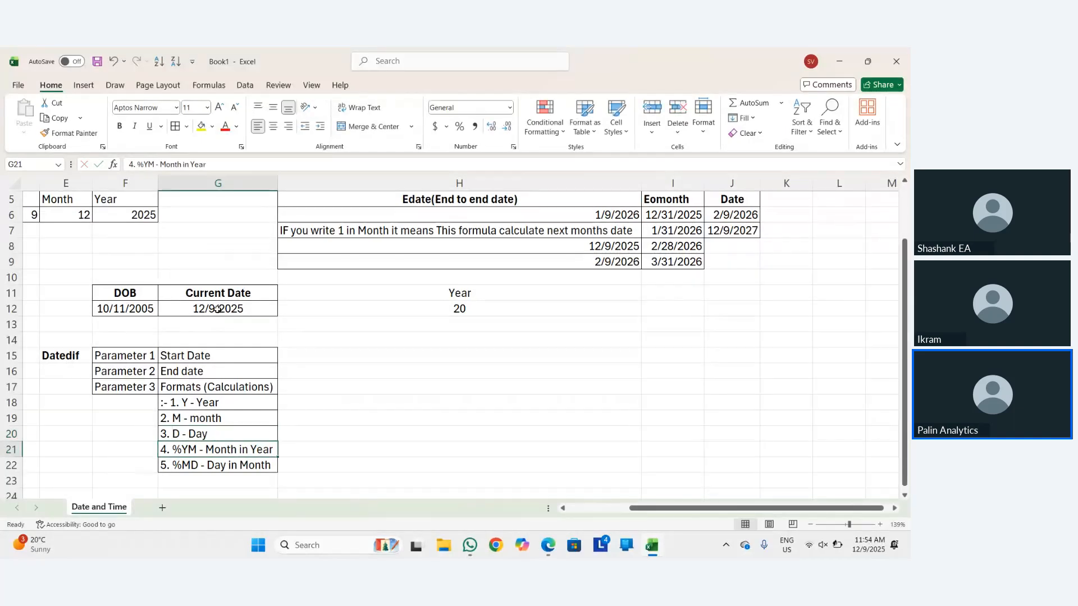
# Start a DATEDIF formula in H13, below the year result, with the DOB cell F12 as its start date.
pyautogui.press('Up')
pyautogui.press('Up')
pyautogui.press('Right')
pyautogui.press('Up')
pyautogui.press('Up')
pyautogui.press('Up')
pyautogui.press('Up')
pyautogui.press('Up')
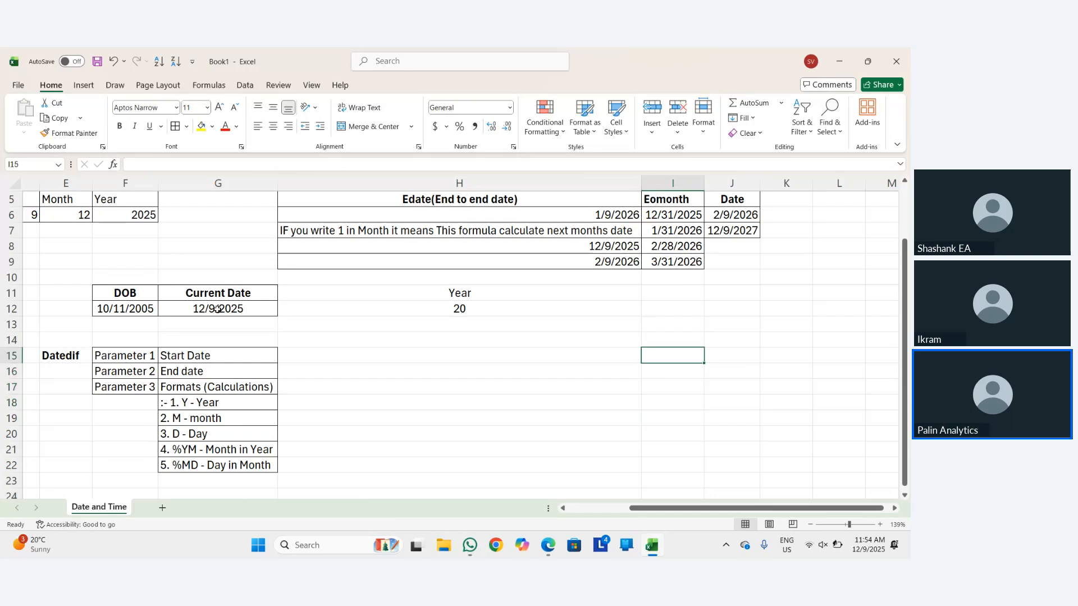
pyautogui.press('Up')
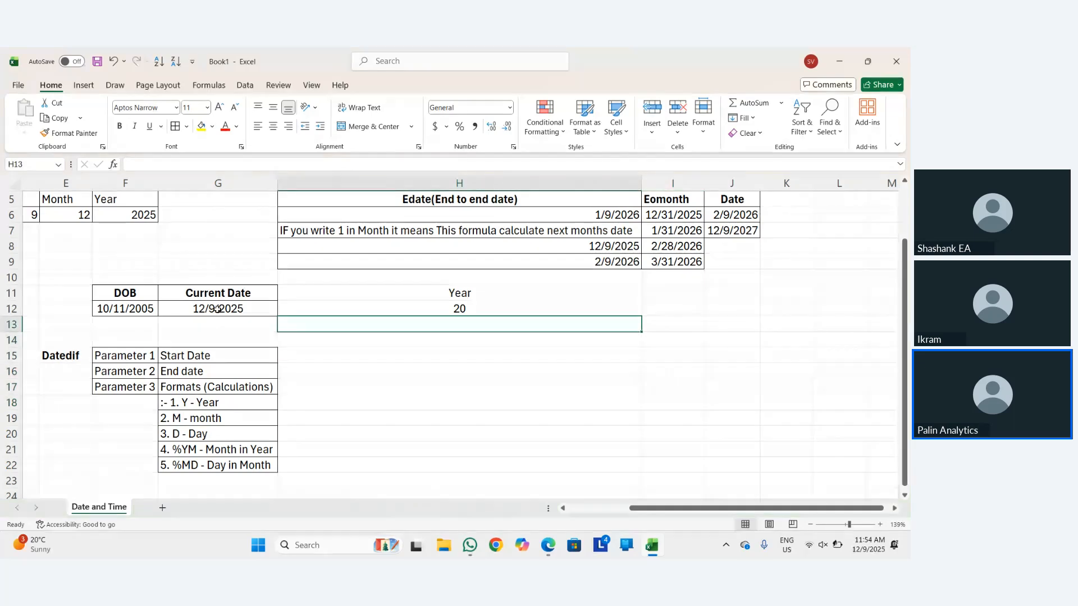
pyautogui.write('=Date')
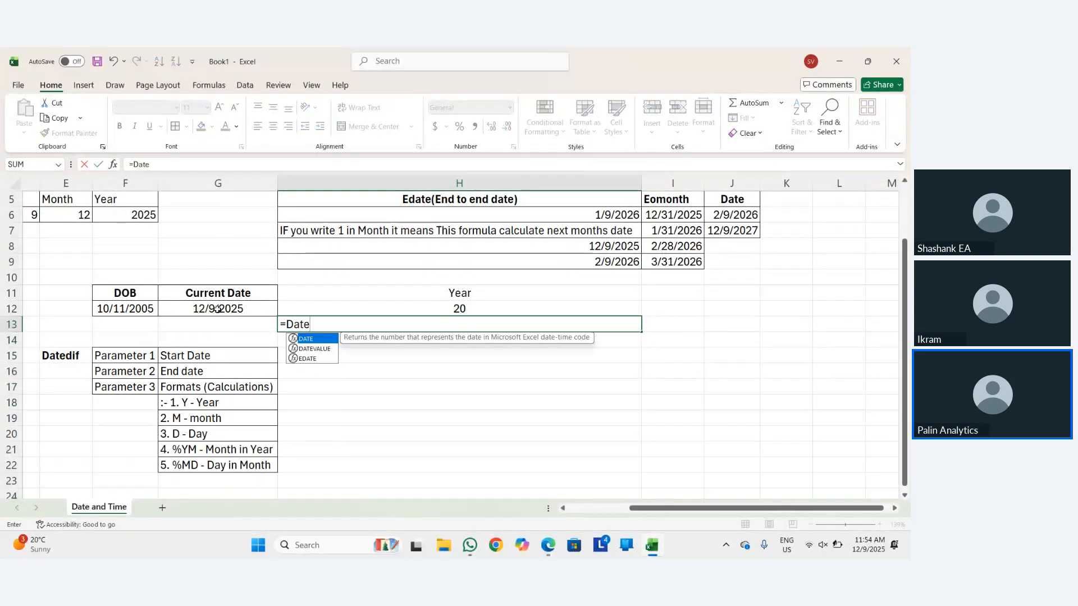
pyautogui.write('dIF')
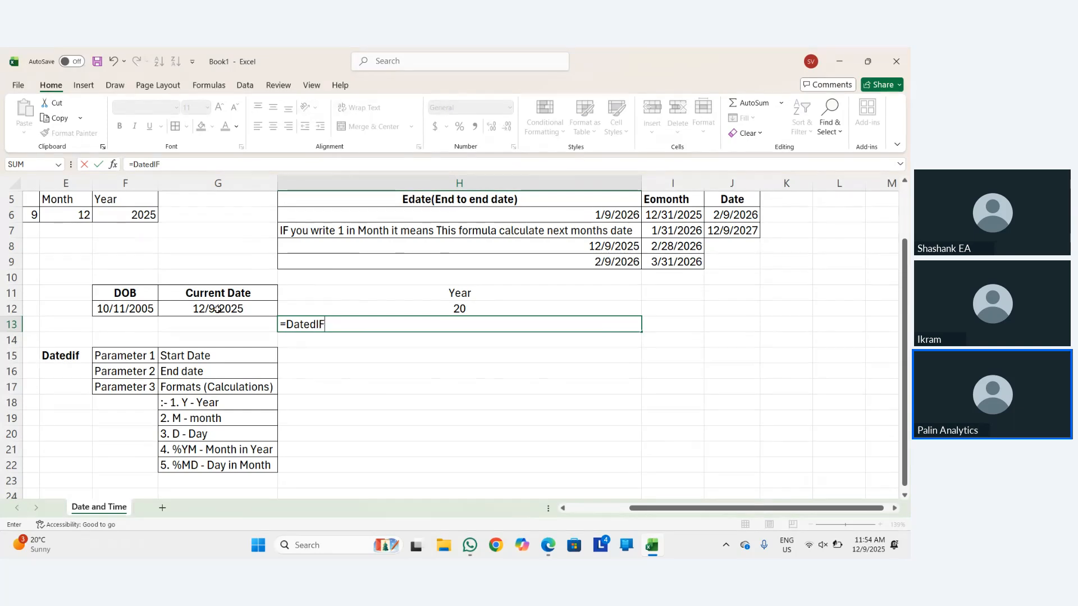
pyautogui.write('(')
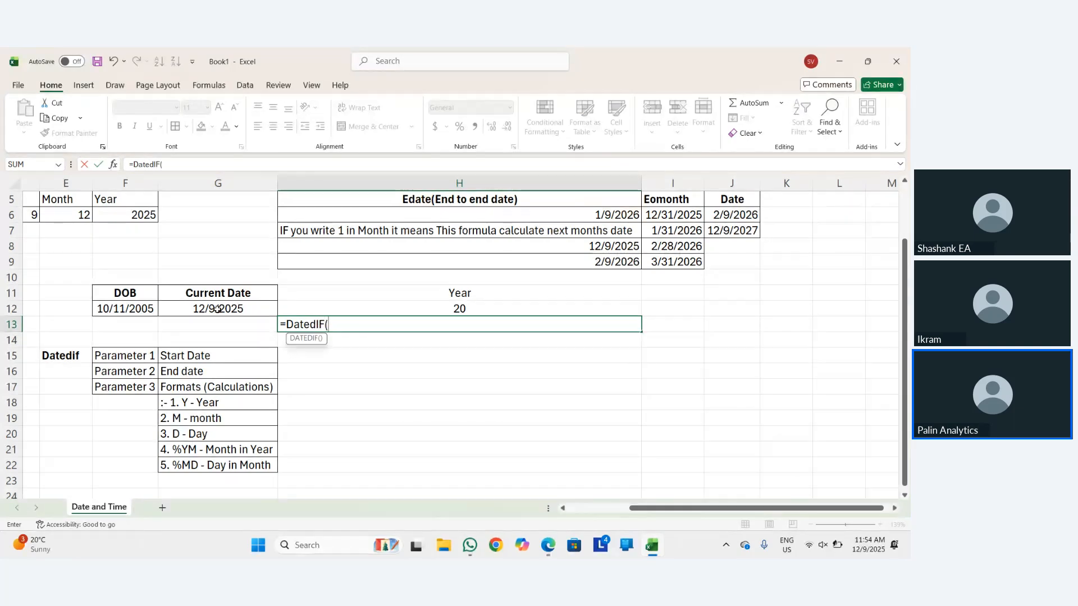
pyautogui.press('Up')
pyautogui.press('Left')
pyautogui.press('Left')
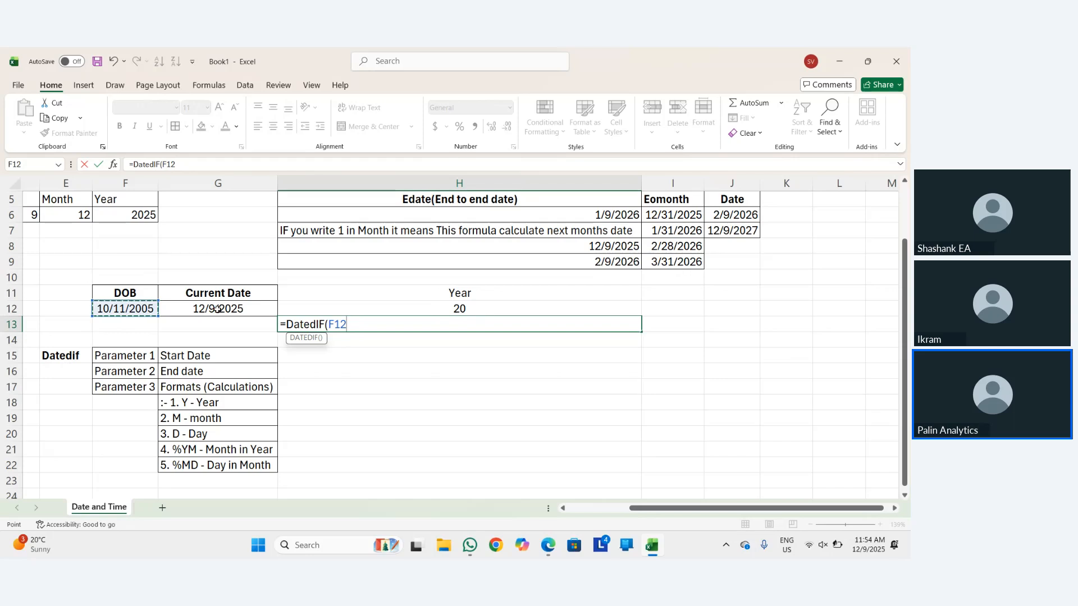
# Complete the DATEDIF formula in H13 with end date G12 and unit "M" to calculate the months elapsed since F12.
pyautogui.write(',')
pyautogui.press('Up')
pyautogui.press('Left')
pyautogui.write(',')
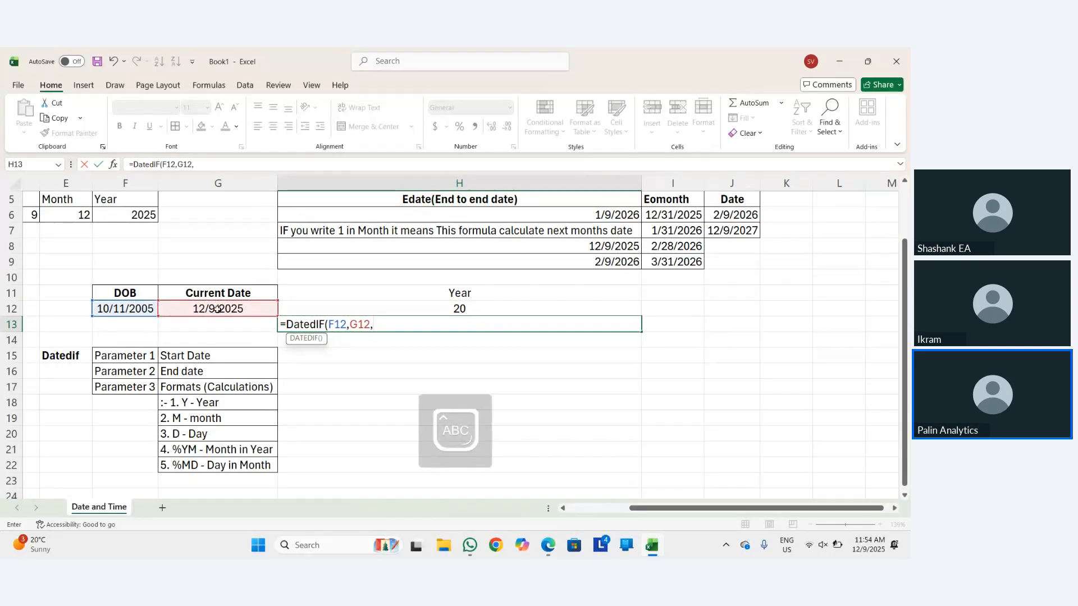
pyautogui.press('capslock')
pyautogui.write('"MM"')
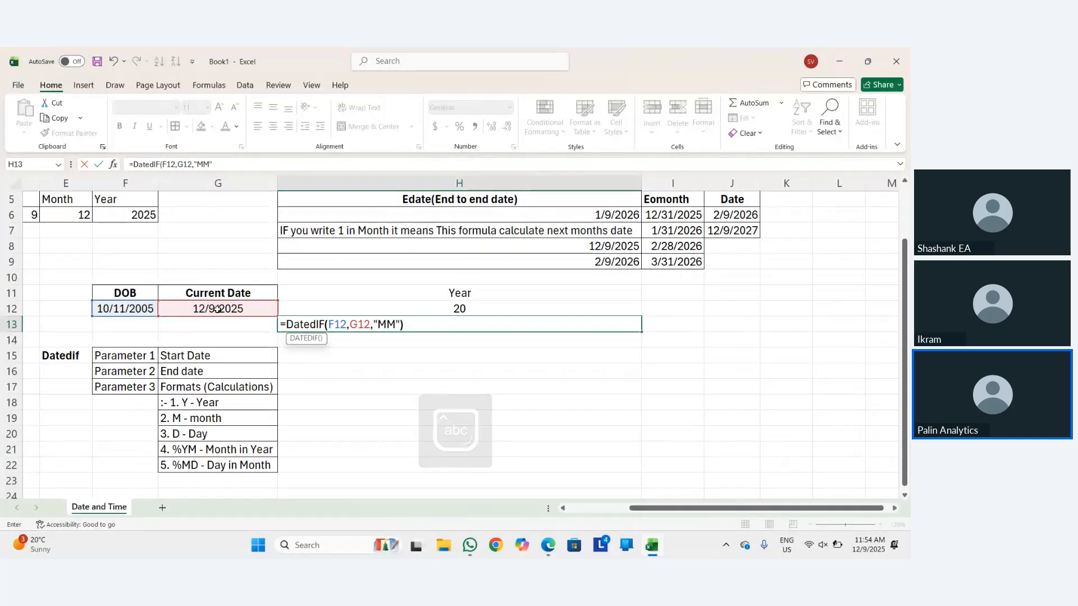
pyautogui.write(')')
pyautogui.press('BackSpace')
pyautogui.press('BackSpace')
pyautogui.press('BackSpace')
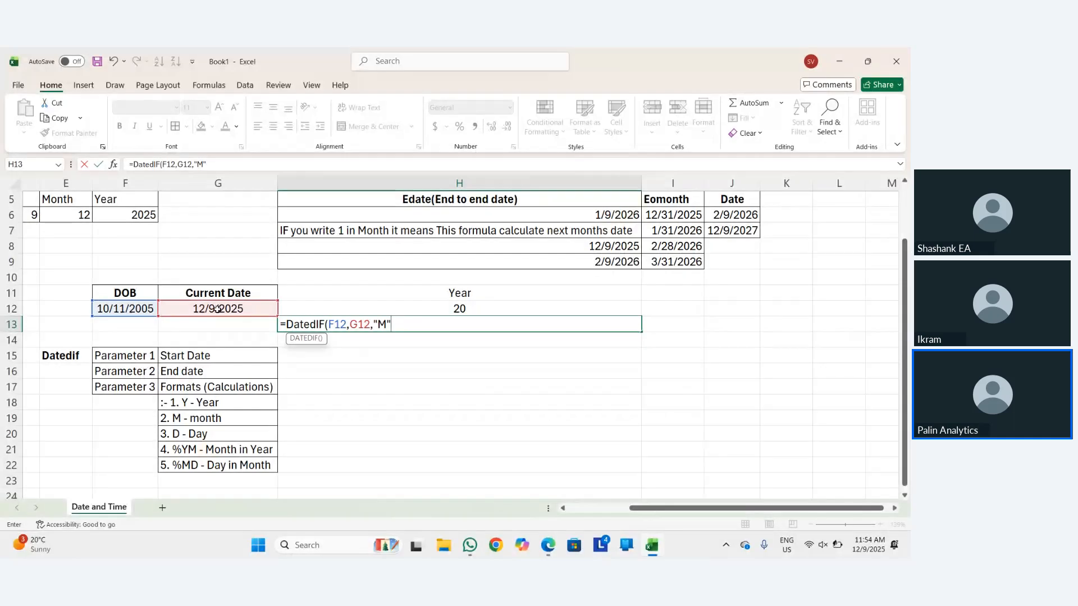
pyautogui.write(')')
pyautogui.press('Return')
pyautogui.press('Up')
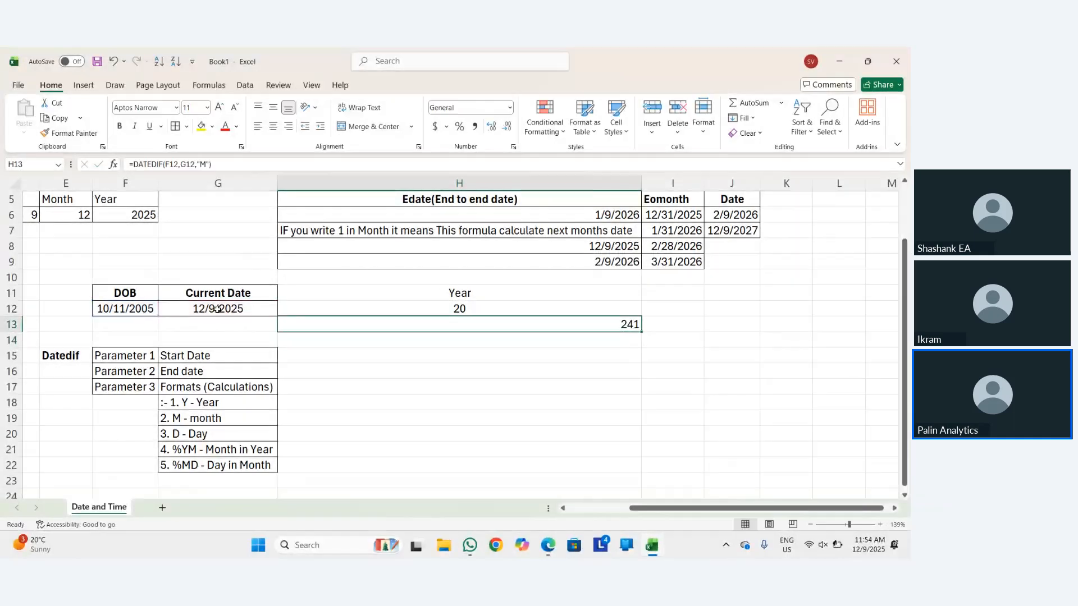
pyautogui.press('F2')
pyautogui.press('Return')
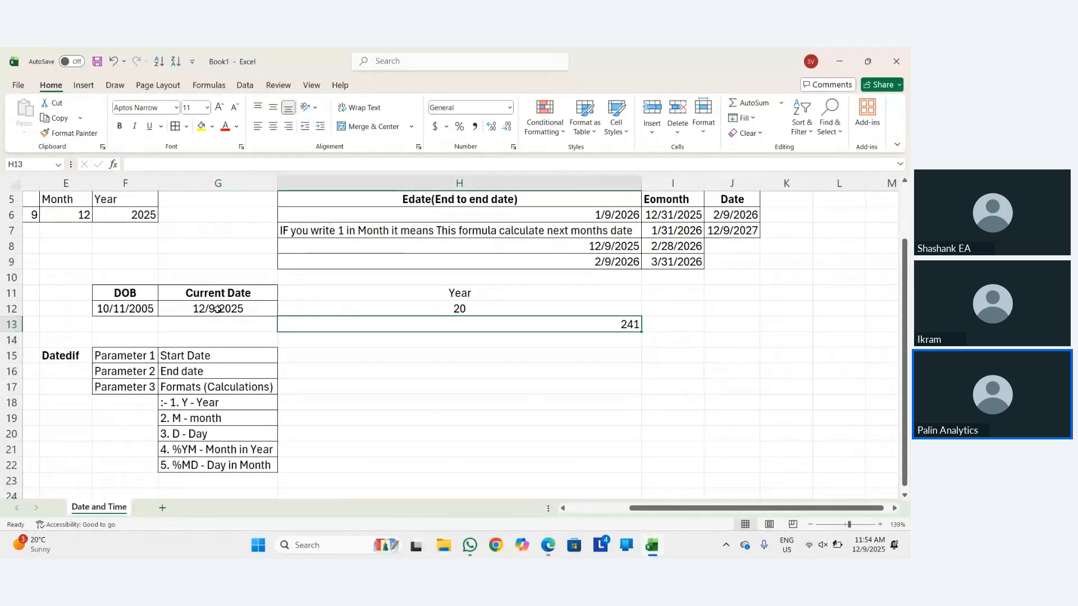
pyautogui.press('Up')
pyautogui.press('Up')
pyautogui.press('Left')
pyautogui.press('Down')
pyautogui.press('Down')
pyautogui.press('Down')
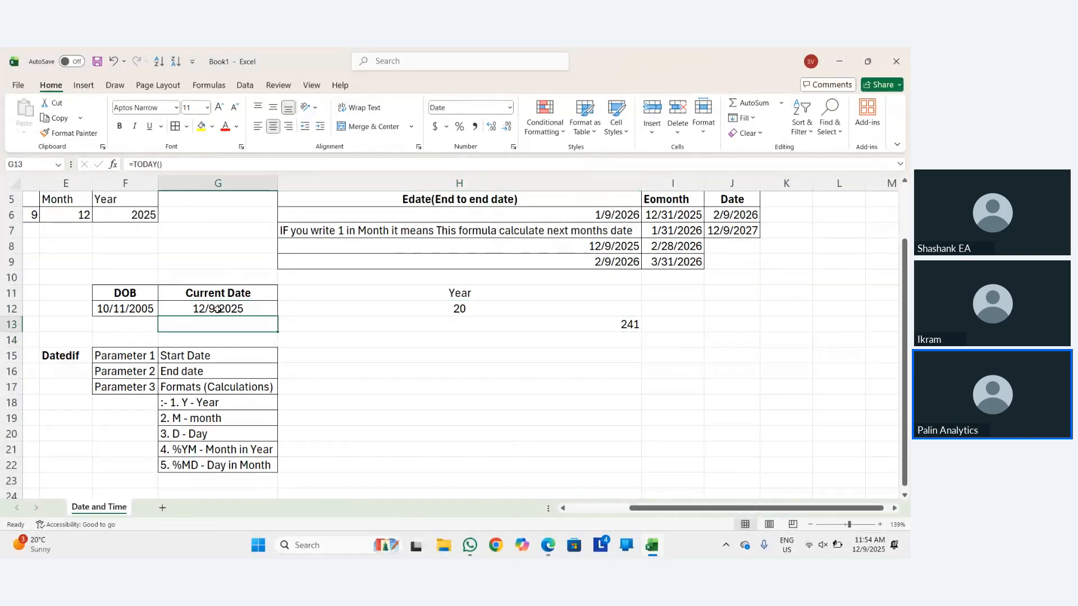
pyautogui.press('Up')
pyautogui.press('Right')
pyautogui.press('Right')
pyautogui.press('Left')
pyautogui.press('Up')
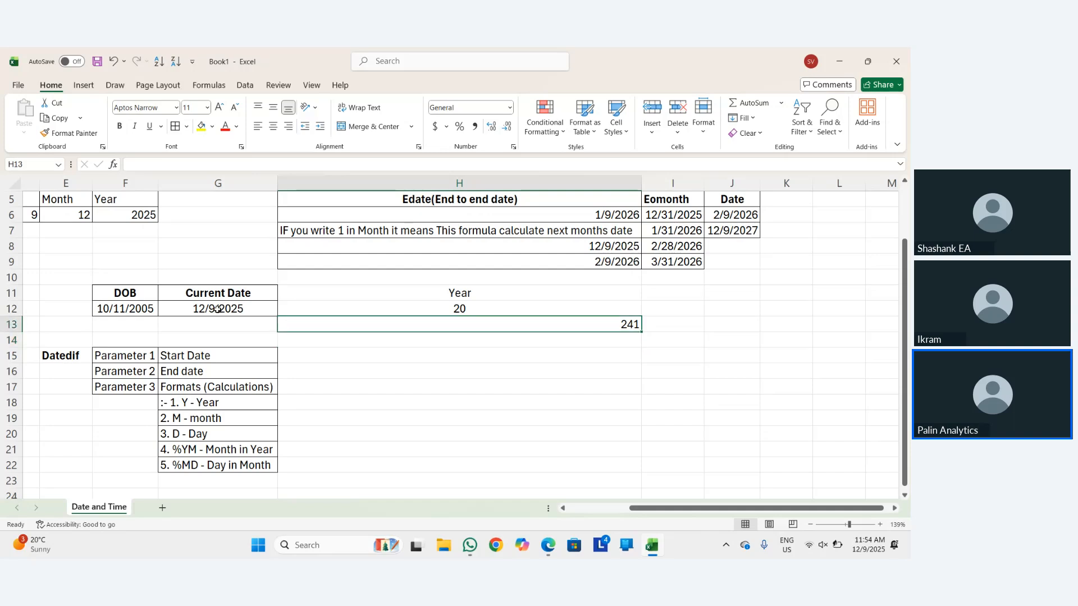
pyautogui.press('Down')
pyautogui.press('Up')
pyautogui.press('Up')
pyautogui.press('Down')
pyautogui.press('Down')
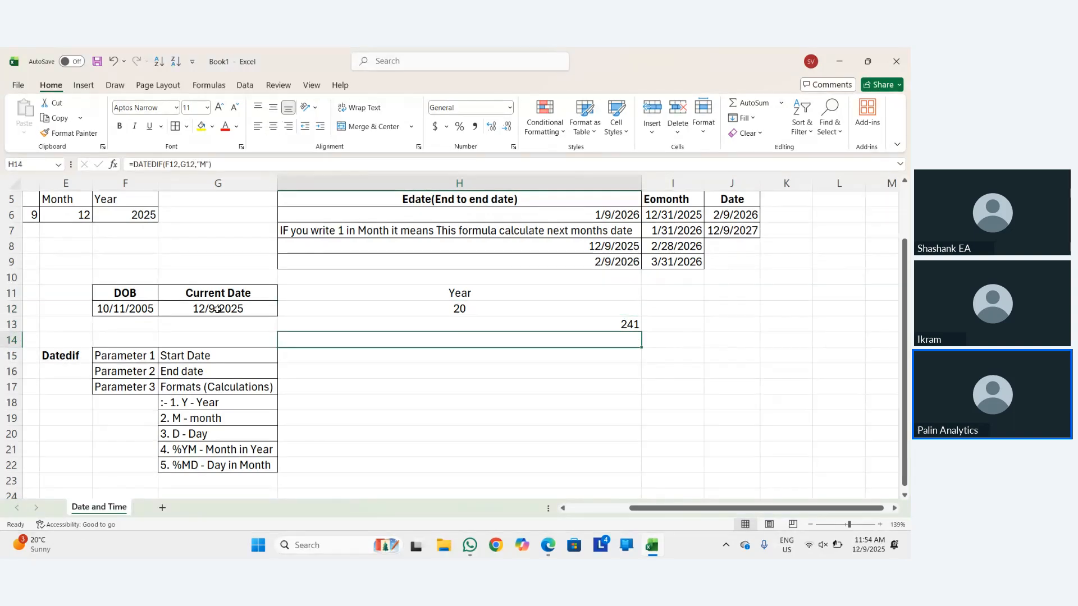
pyautogui.press('Up')
pyautogui.press('Left')
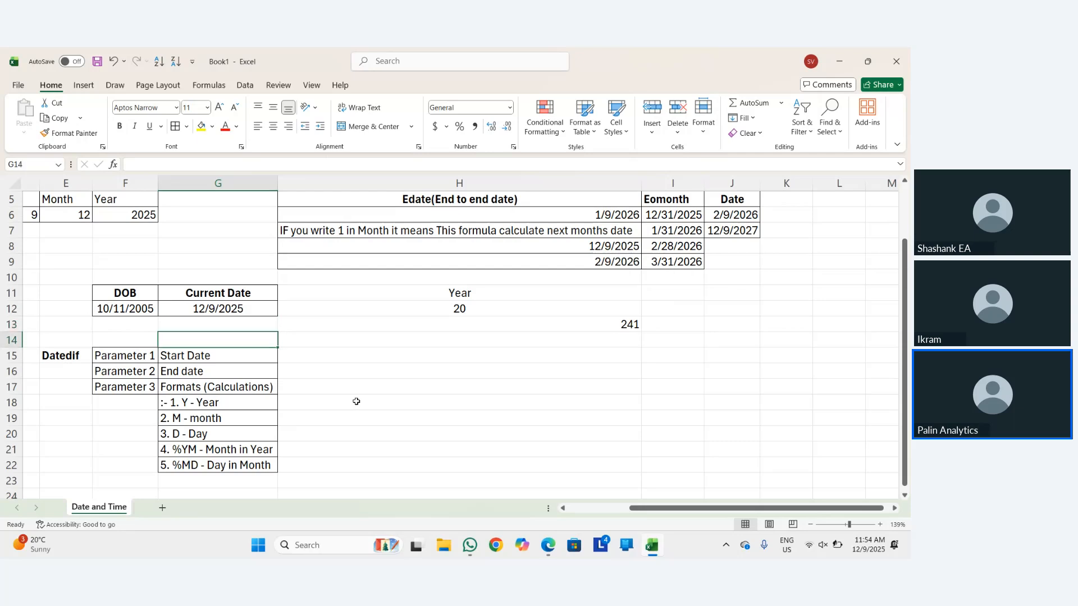
pyautogui.press('Right')
pyautogui.press('Down')
pyautogui.press('Down')
pyautogui.press('Down')
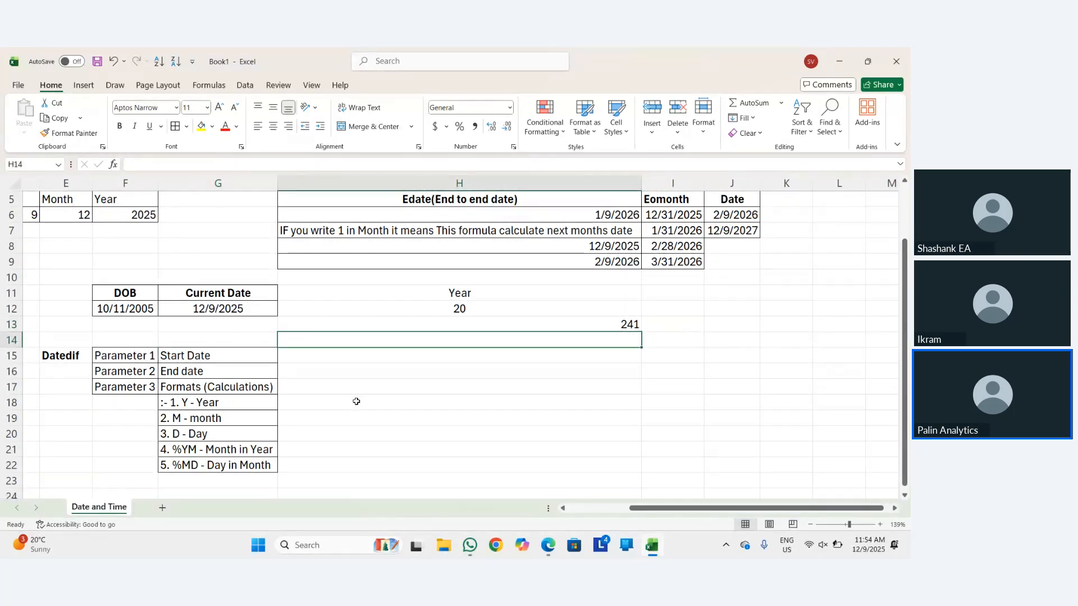
pyautogui.press('Left')
pyautogui.press('Up')
pyautogui.press('Up')
pyautogui.press('Up')
pyautogui.press('Right')
pyautogui.press('Right')
pyautogui.press('Left')
pyautogui.press('Left')
pyautogui.press('Up')
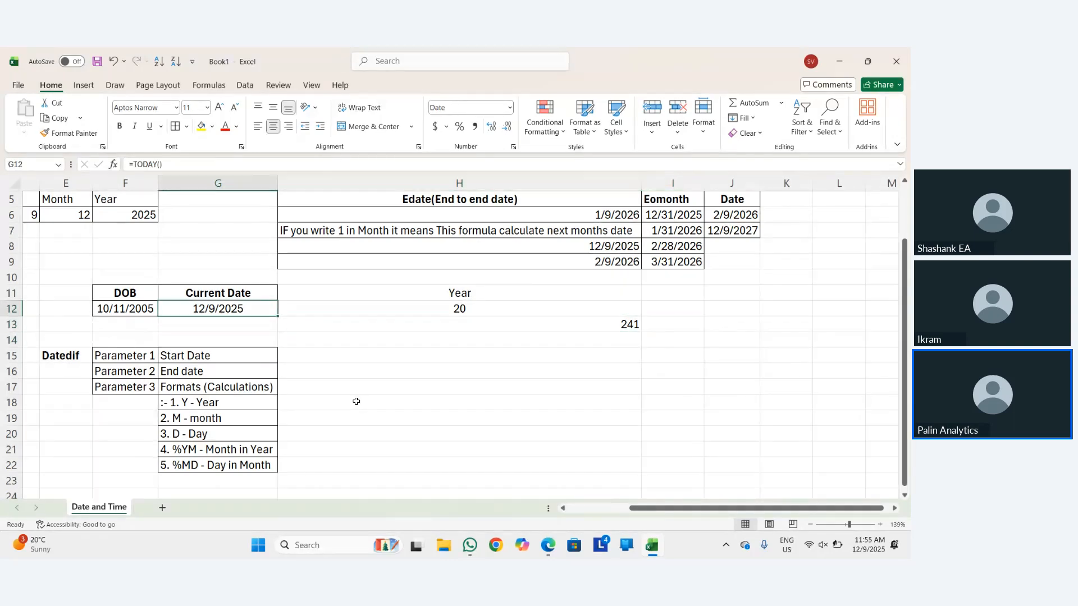
# Edit the date of birth in F12 so that its month and day are swapped.
pyautogui.press('Left')
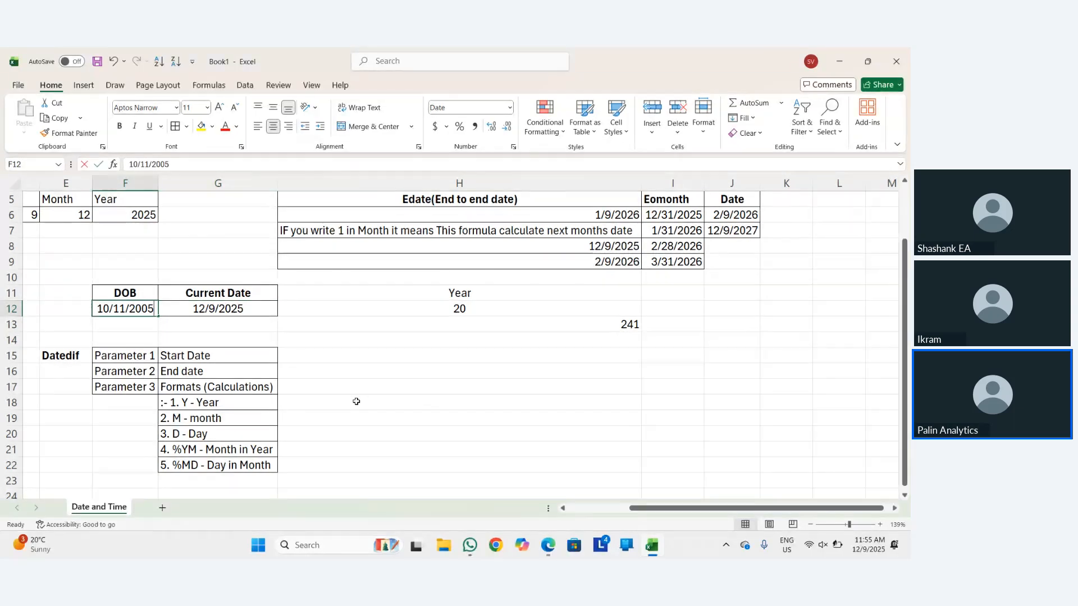
pyautogui.press('F2')
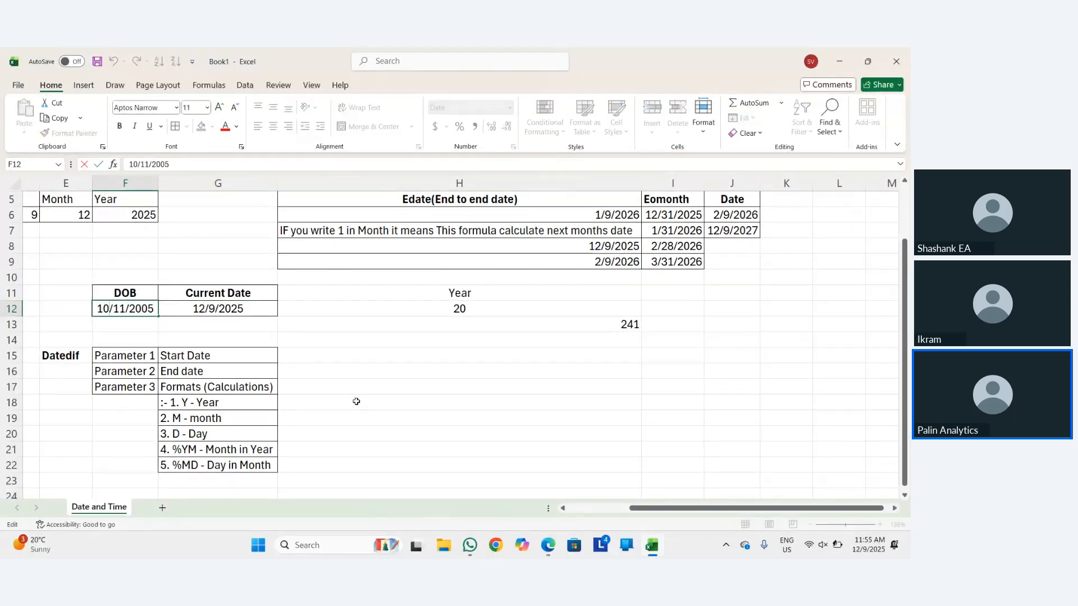
pyautogui.press('Home')
pyautogui.press('Delete')
pyautogui.press('Delete')
pyautogui.write('11')
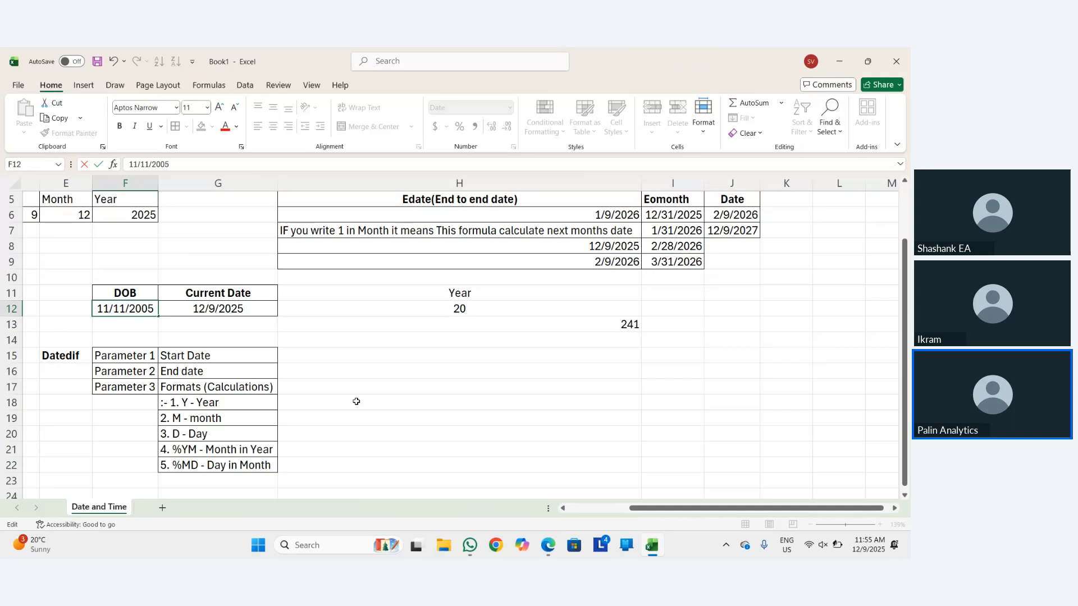
pyautogui.press('BackSpace')
pyautogui.write('0')
pyautogui.press('Return')
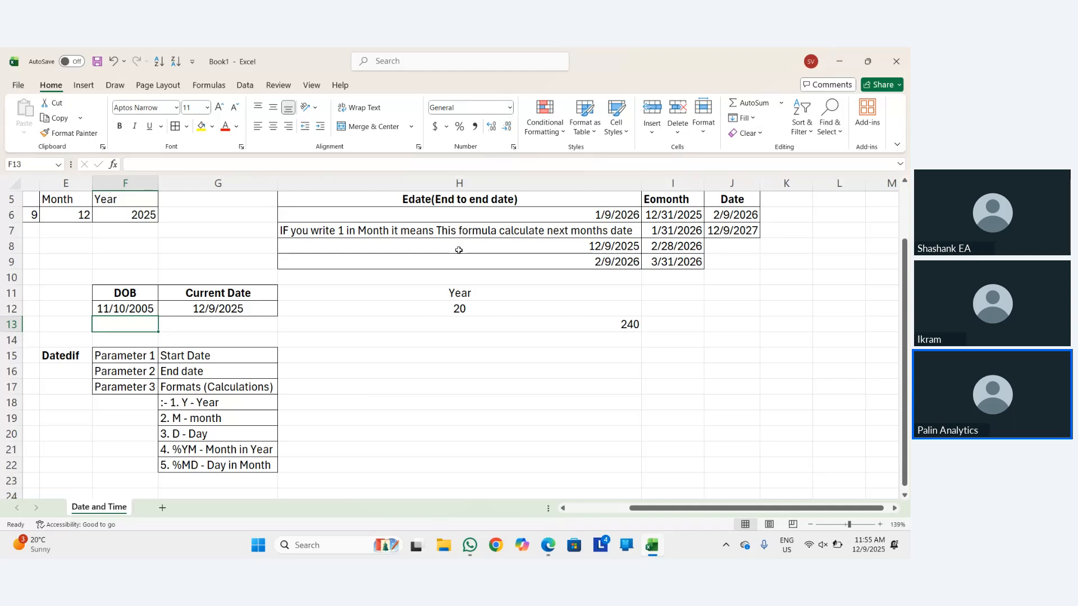
# Check the Date number formats and locale offered for cell F13 in Format Cells.
pyautogui.hotkey('ctrl', '1')
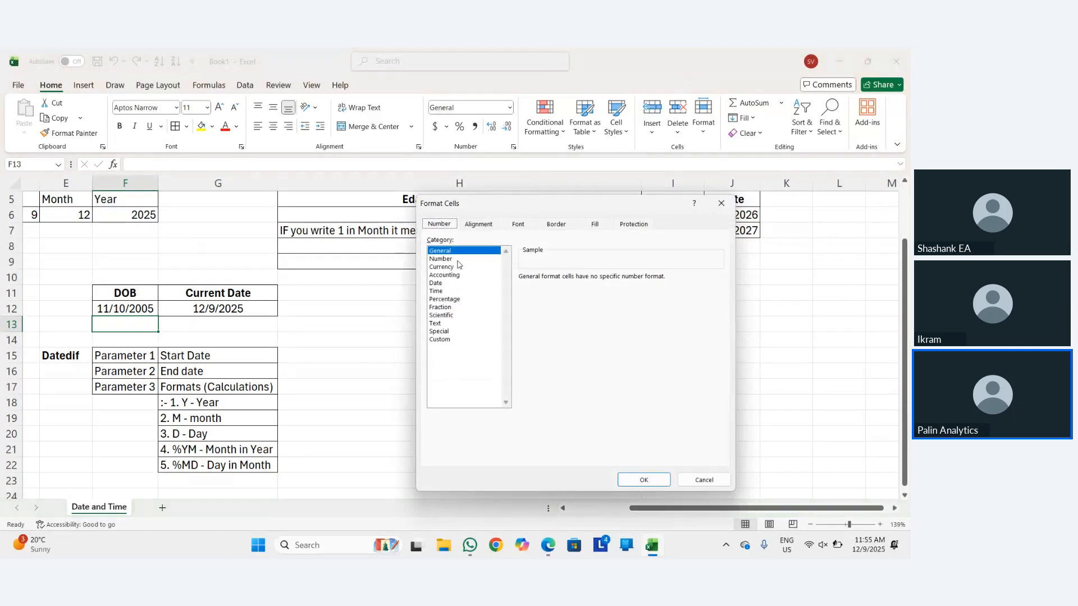
pyautogui.click(450, 283)
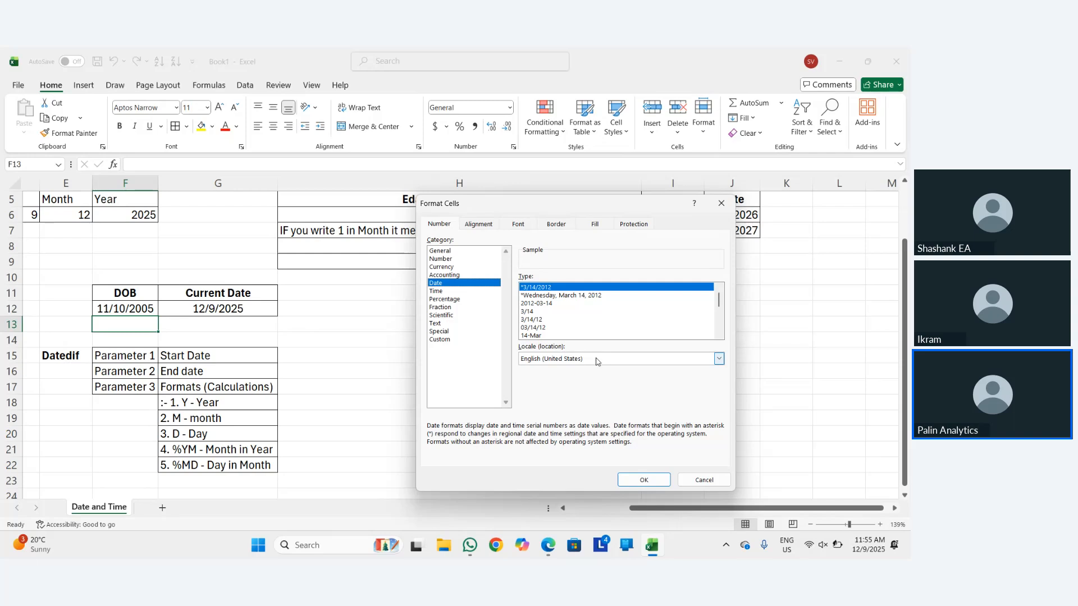
pyautogui.press('Return')
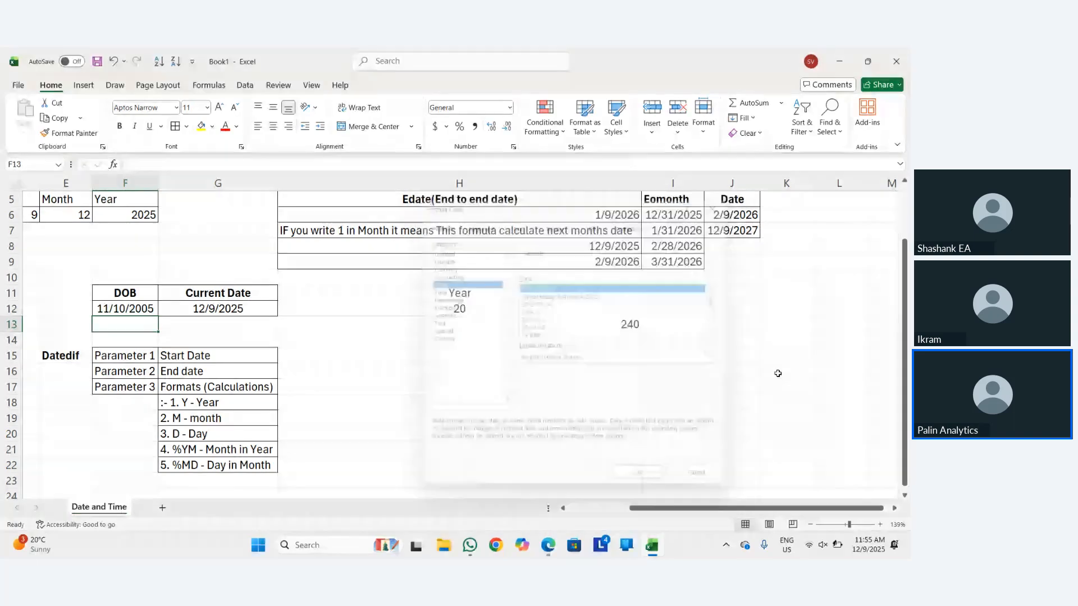
# Move the months DATEDIF formula from H13 to I12, beside the year result.
pyautogui.click(441, 329)
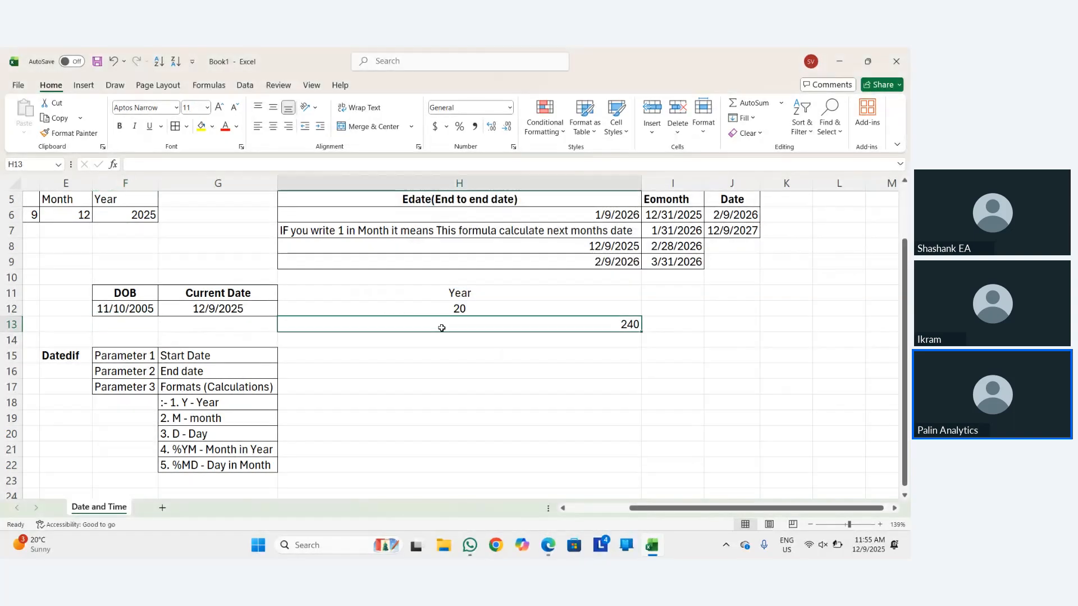
pyautogui.hotkey('ctrl', 'c')
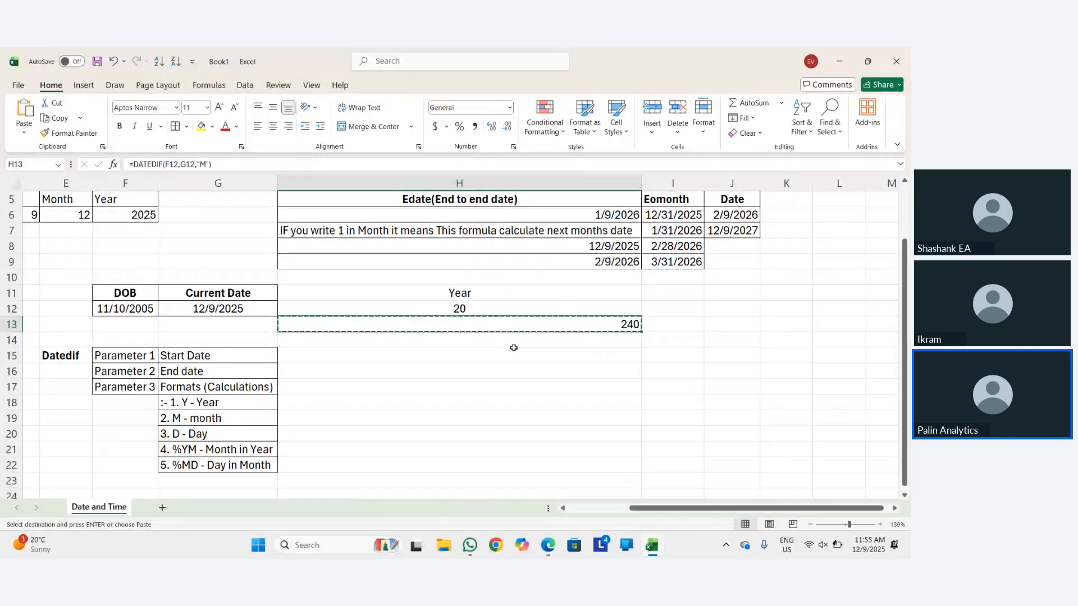
pyautogui.press('Up')
pyautogui.press('Right')
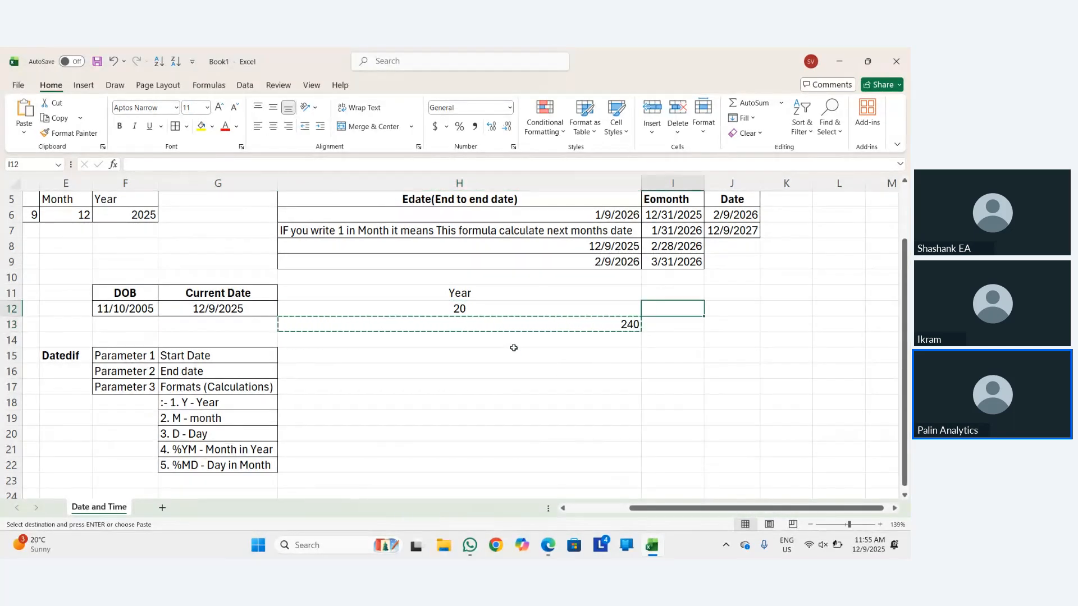
pyautogui.hotkey('ctrl', 'v')
# Enter the headings Month in I11 and Day in J11.
pyautogui.press('Up')
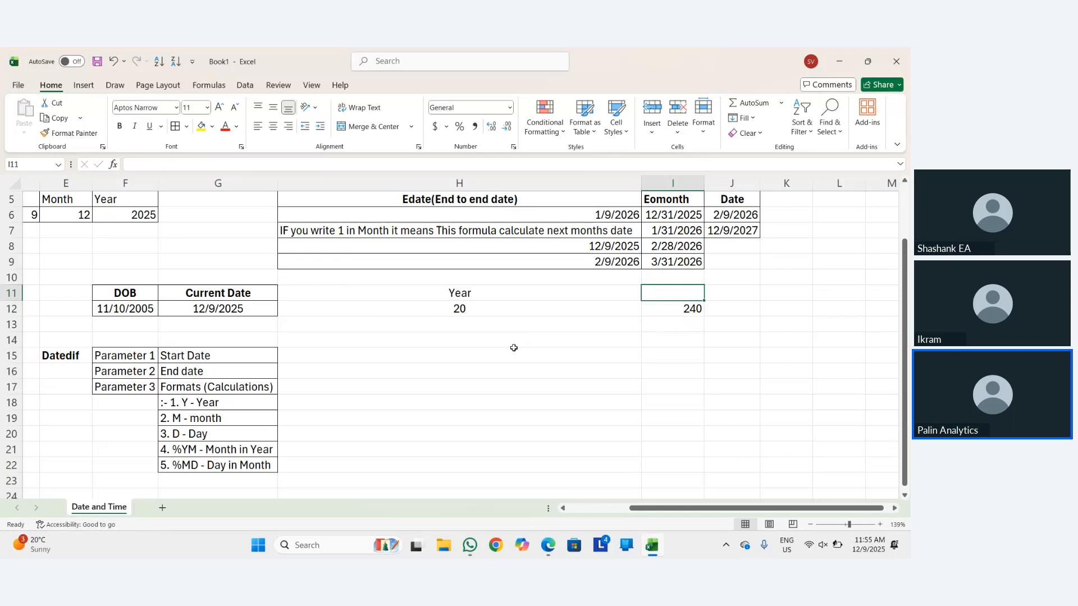
pyautogui.write('onth')
pyautogui.press('BackSpace')
pyautogui.press('BackSpace')
pyautogui.press('BackSpace')
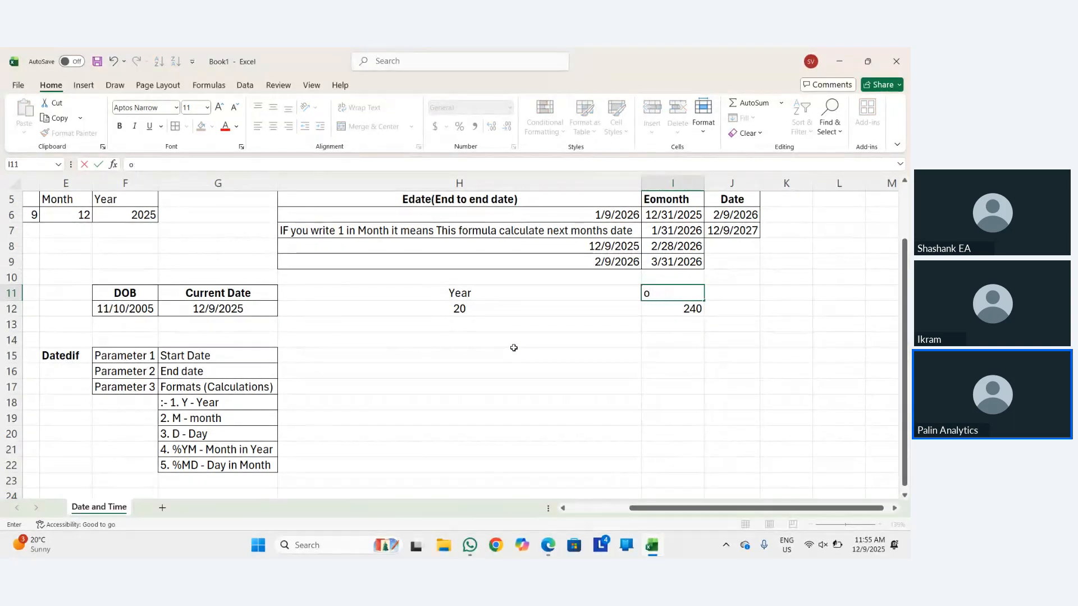
pyautogui.press('BackSpace')
pyautogui.write('Moit')
pyautogui.press('BackSpace')
pyautogui.write('nth')
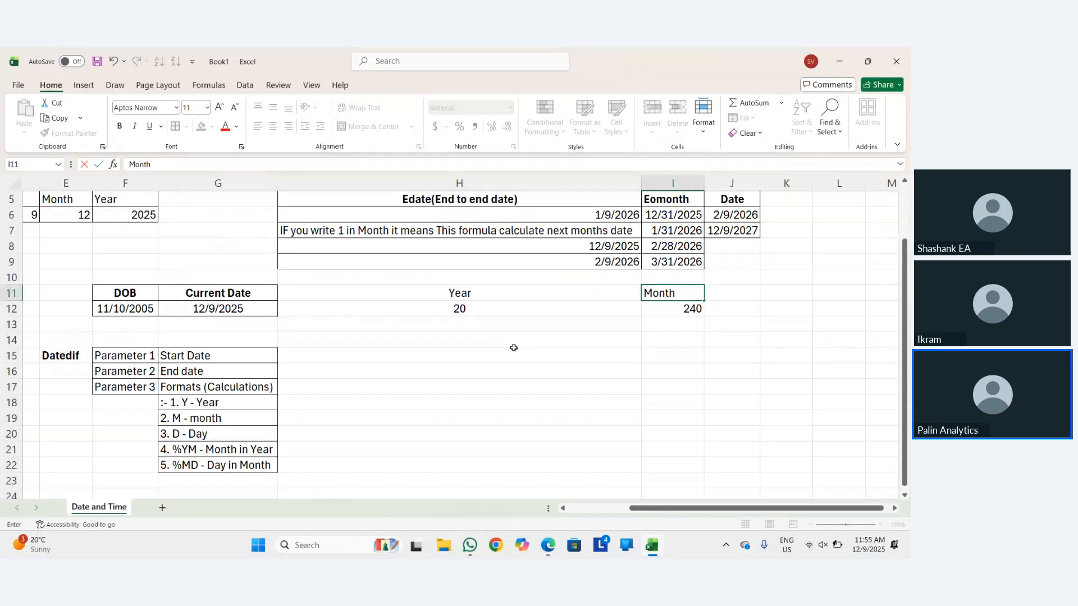
pyautogui.press('Tab')
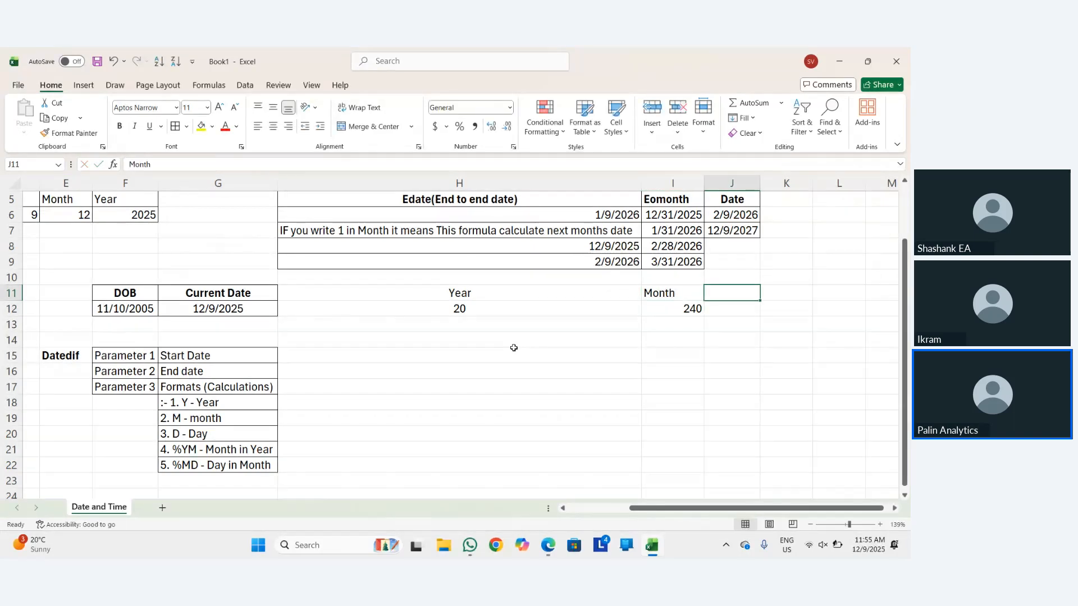
pyautogui.write('Day')
pyautogui.press('Return')
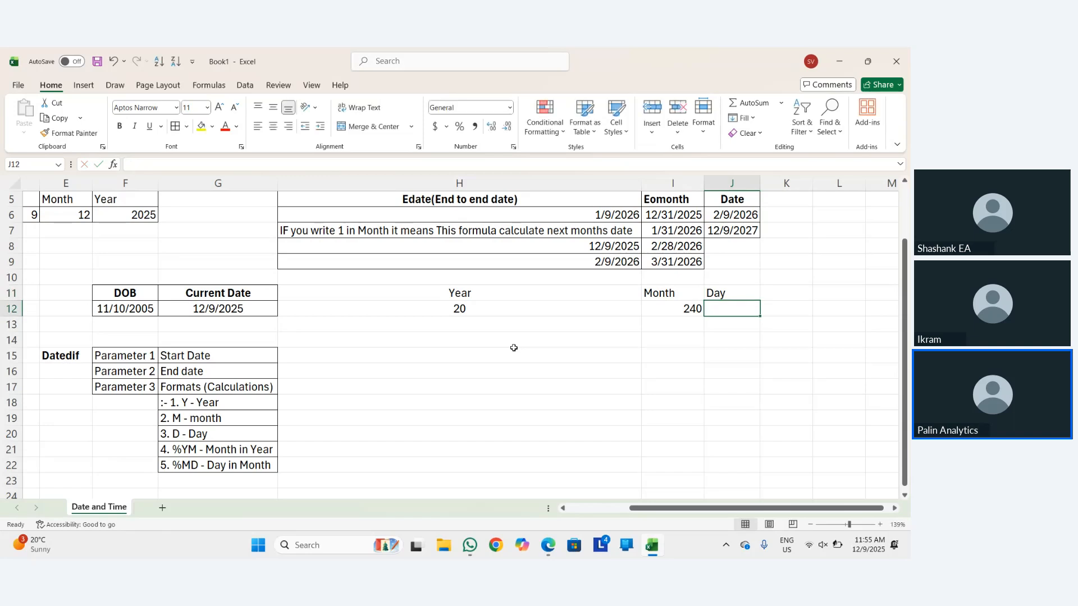
# Enter a DATEDIF formula in J12 with start date F12, end date G12 and unit "D" to calculate the elapsed days.
pyautogui.write('=Datf')
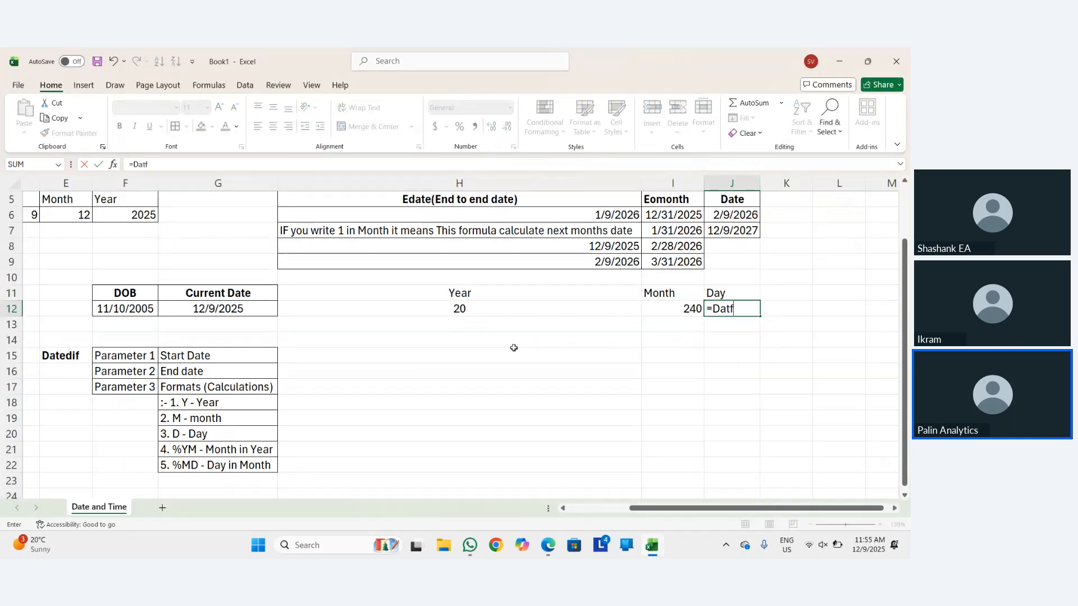
pyautogui.press('BackSpace')
pyautogui.write('edif(')
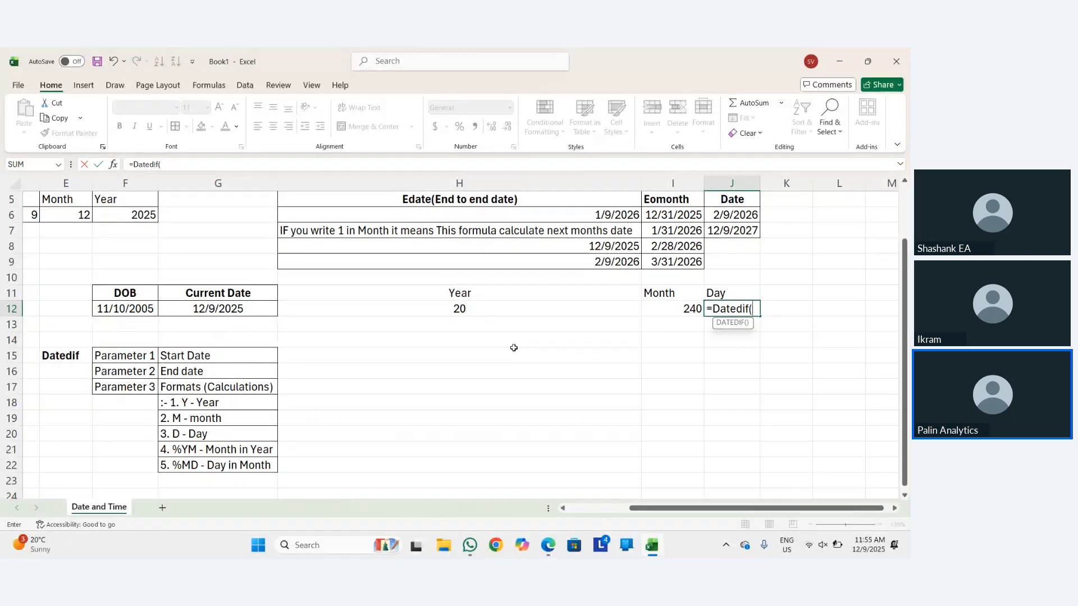
pyautogui.press('Left')
pyautogui.press('Left')
pyautogui.press('Left')
pyautogui.press('Left')
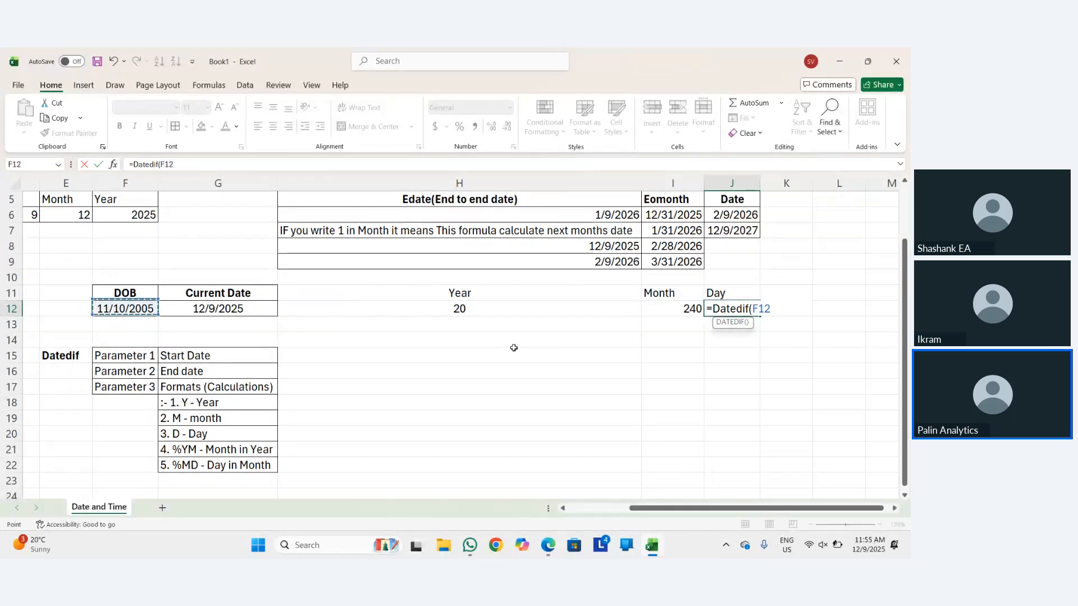
pyautogui.write(',')
pyautogui.press('Down')
pyautogui.press('Left')
pyautogui.press('Left')
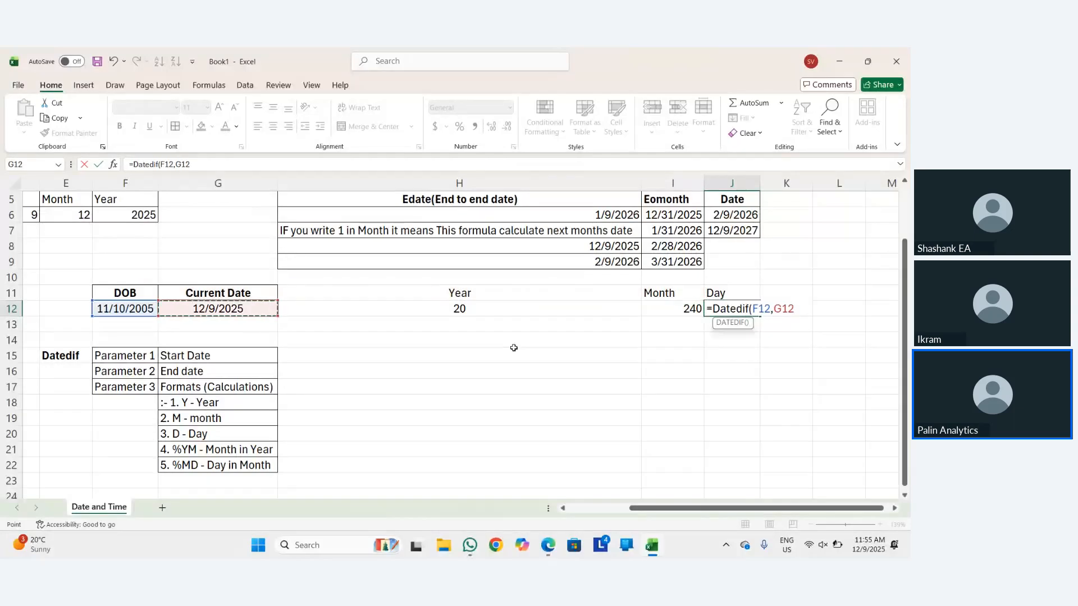
pyautogui.write(',"D"')
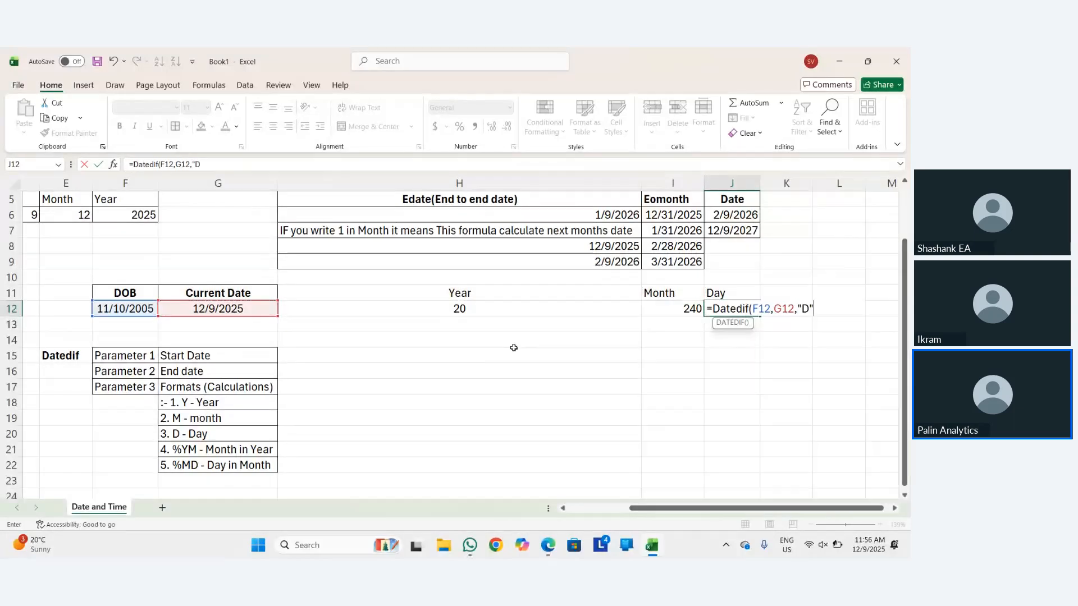
pyautogui.press('Return')
pyautogui.write('\\')
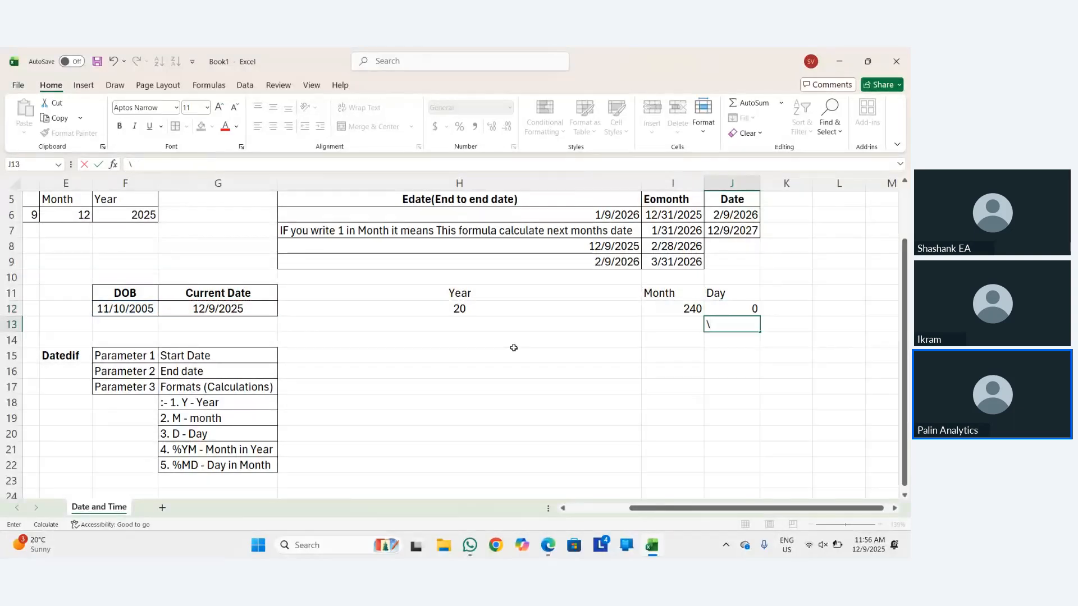
pyautogui.press('BackSpace')
pyautogui.press('Up')
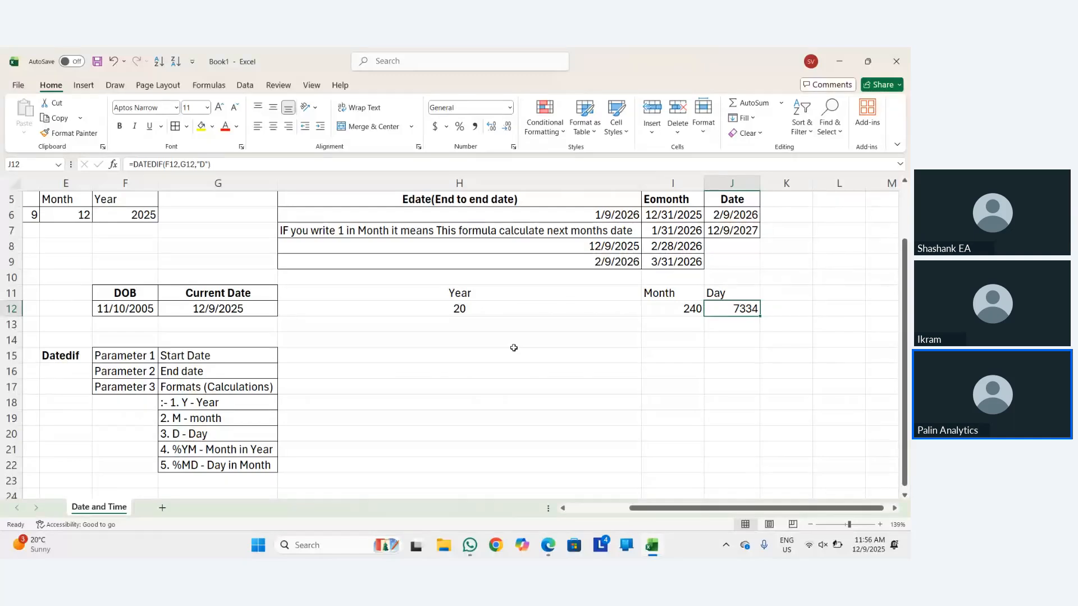
pyautogui.press('Right')
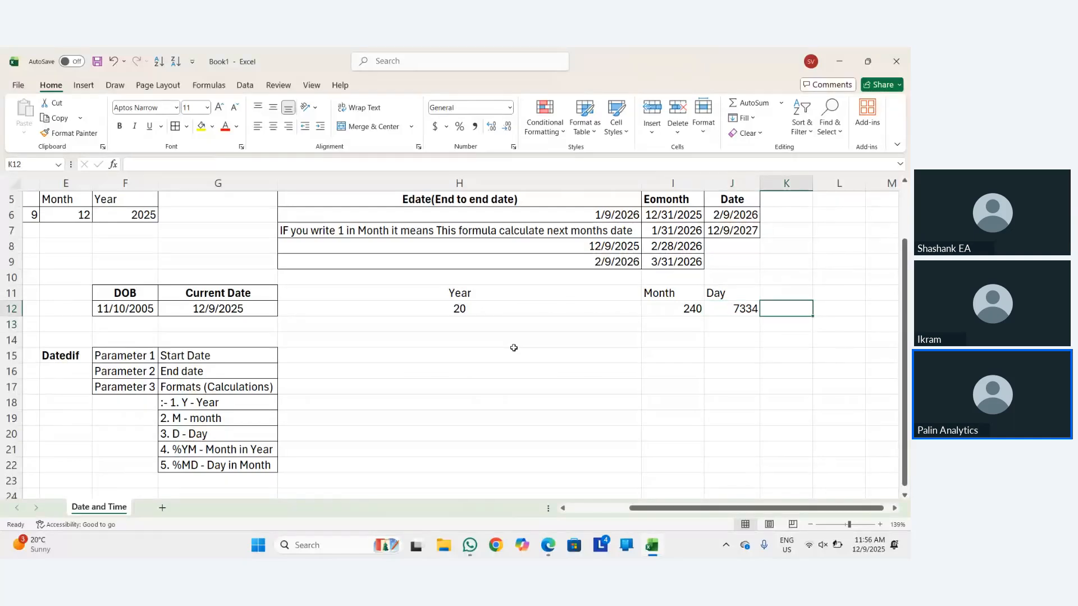
pyautogui.press('Left')
pyautogui.press('Left')
pyautogui.press('Left')
pyautogui.press('Right')
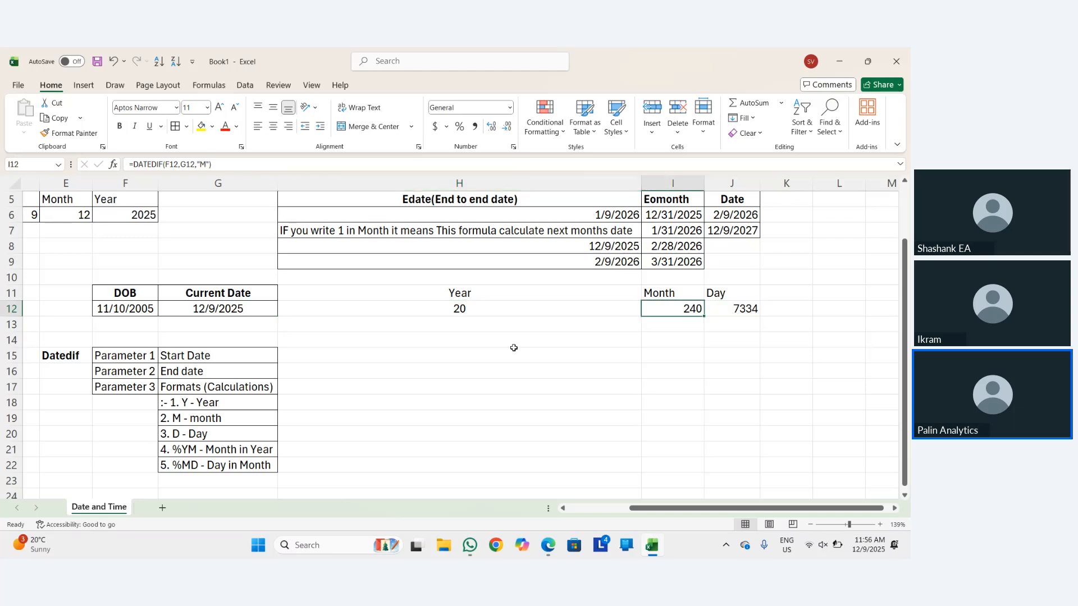
pyautogui.press('Down')
pyautogui.press('Down')
pyautogui.press('Up')
pyautogui.press('Up')
pyautogui.press('Left')
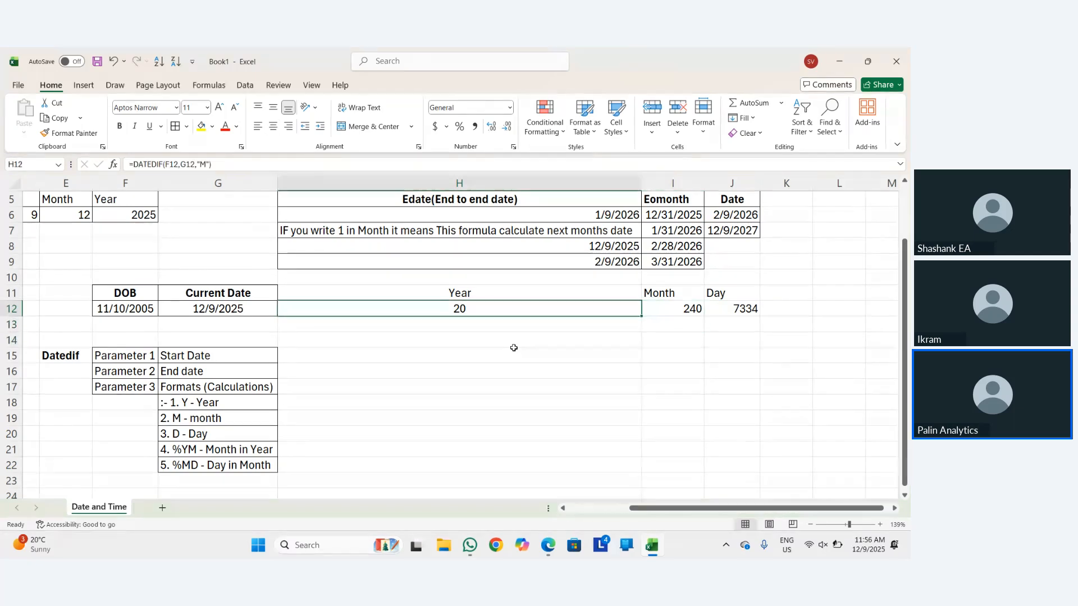
pyautogui.click(514, 347)
pyautogui.press('Right')
pyautogui.press('Up')
pyautogui.press('Down')
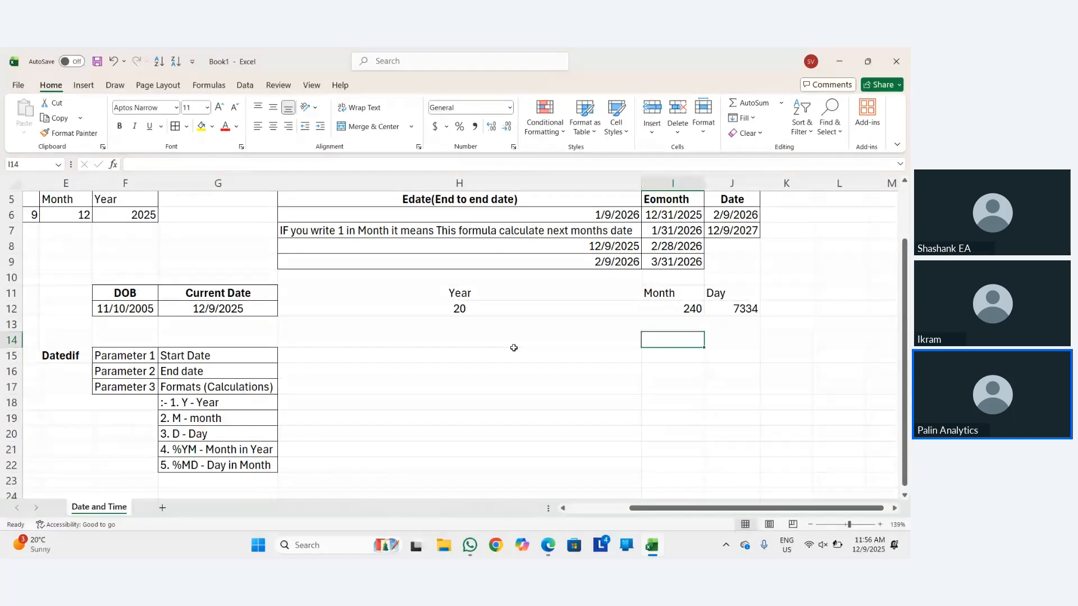
# Enter the heading Month In Year in H13, below the year result, and center it.
pyautogui.press('Left')
pyautogui.press('Down')
pyautogui.press('Down')
pyautogui.press('Up')
pyautogui.press('Up')
pyautogui.press('Up')
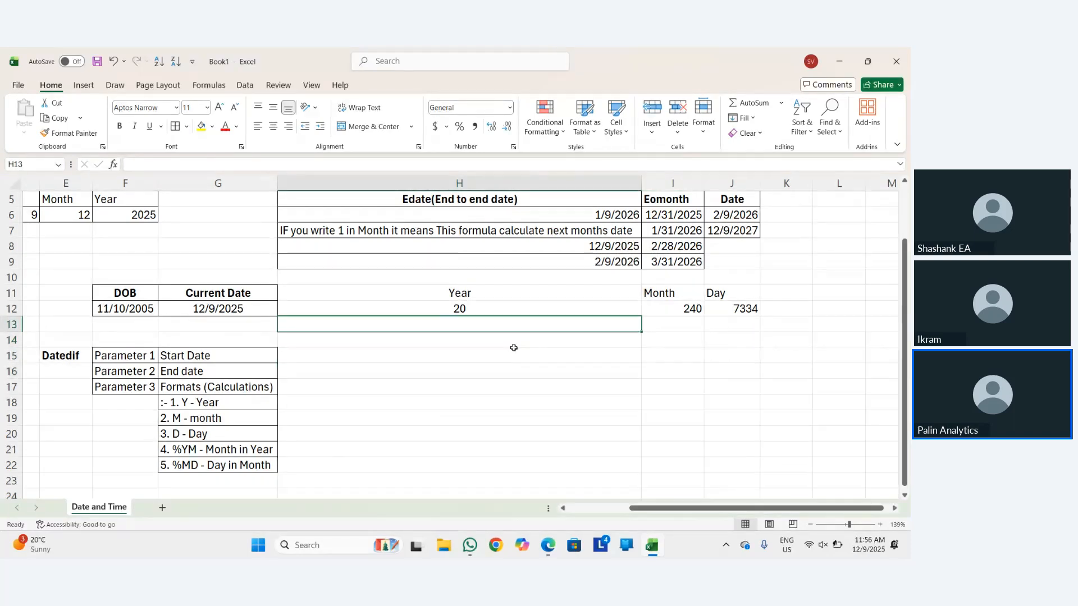
pyautogui.write('o')
pyautogui.press('BackSpace')
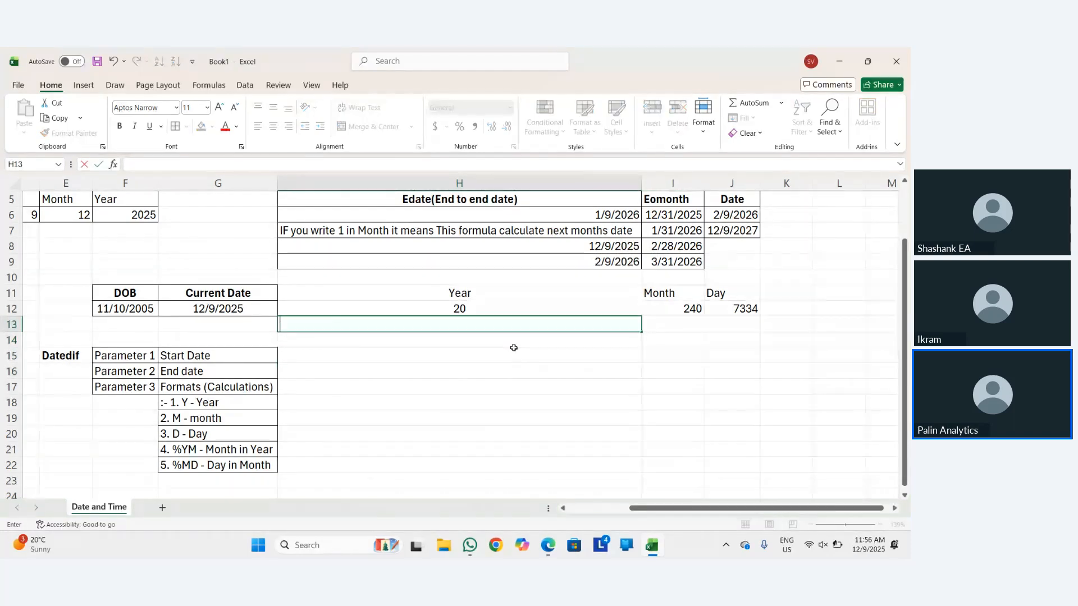
pyautogui.write('Month')
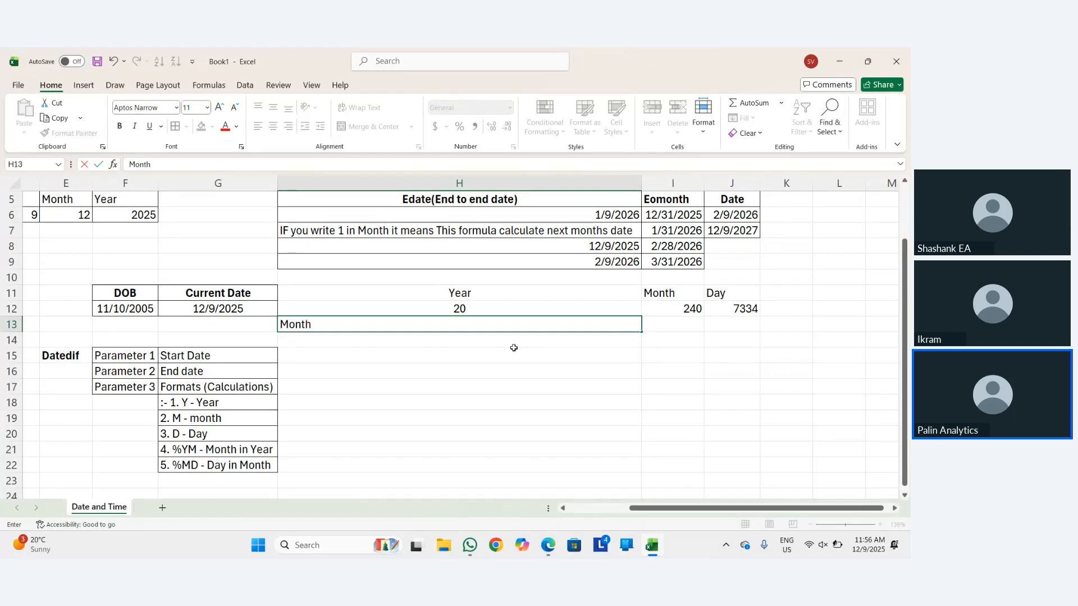
pyautogui.write(' In Year')
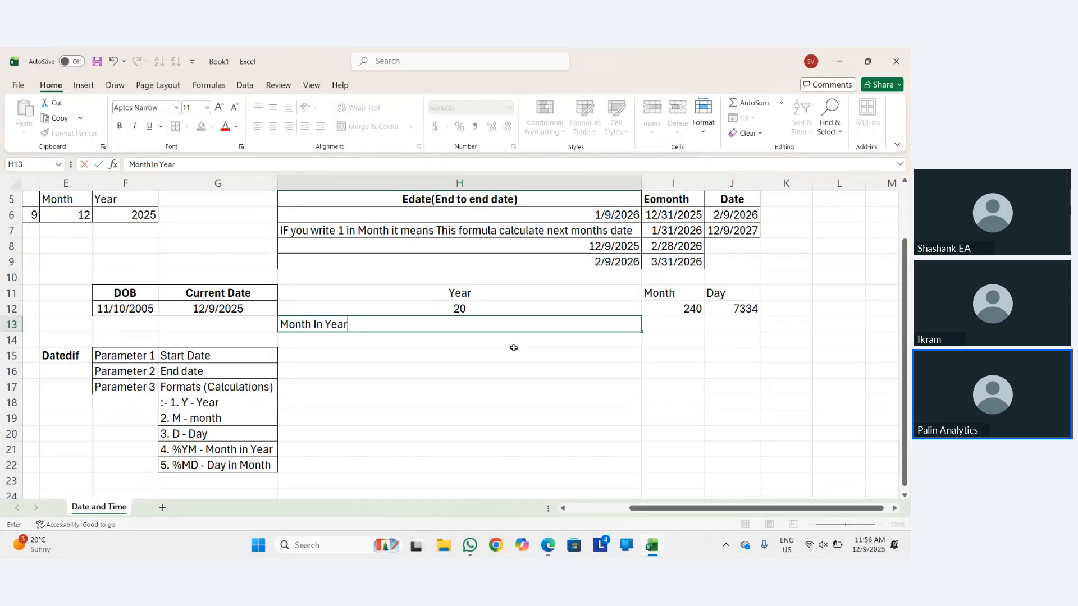
pyautogui.hotkey('ctrl', 'Return')
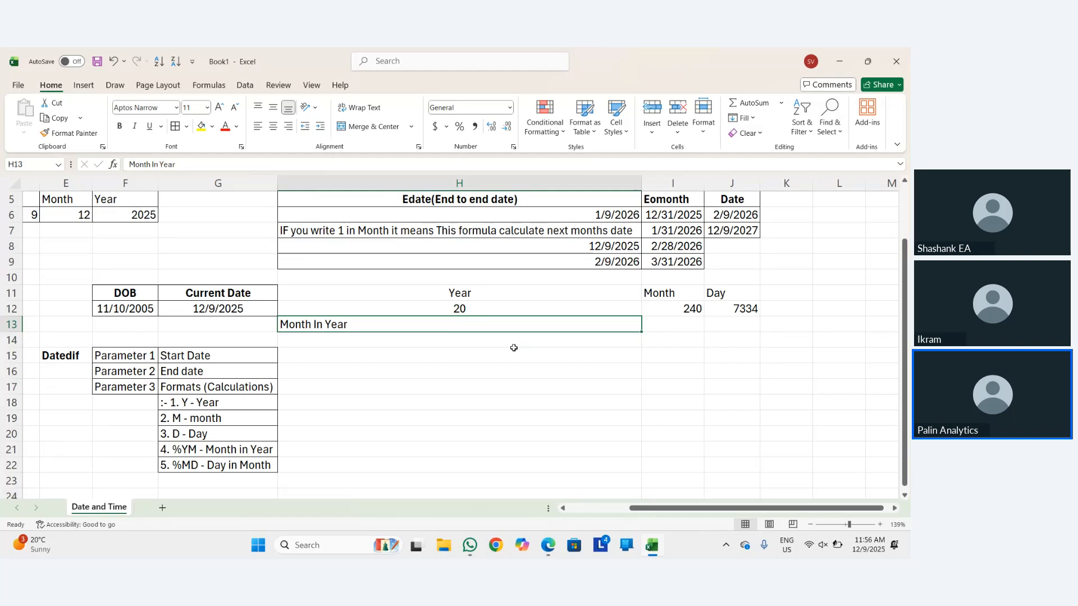
pyautogui.hotkey('alt', 'h')
pyautogui.press('a')
pyautogui.press('c')
pyautogui.press('Return')
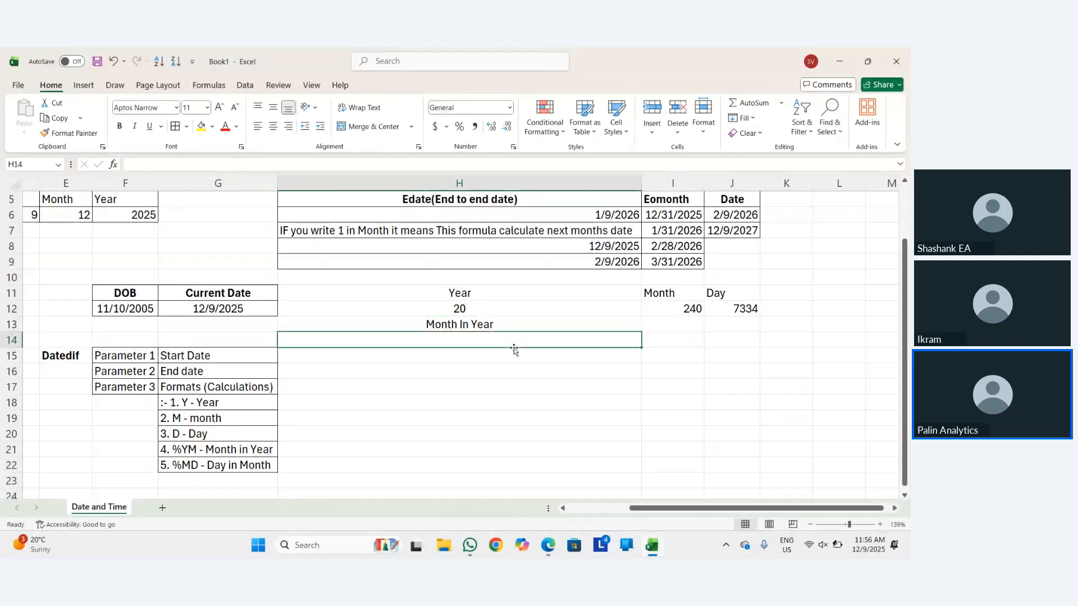
# Enter a DATEDIF formula in H14 with start date F12, end date G12 and unit "YM" to calculate the months beyond full years.
pyautogui.write('=dated')
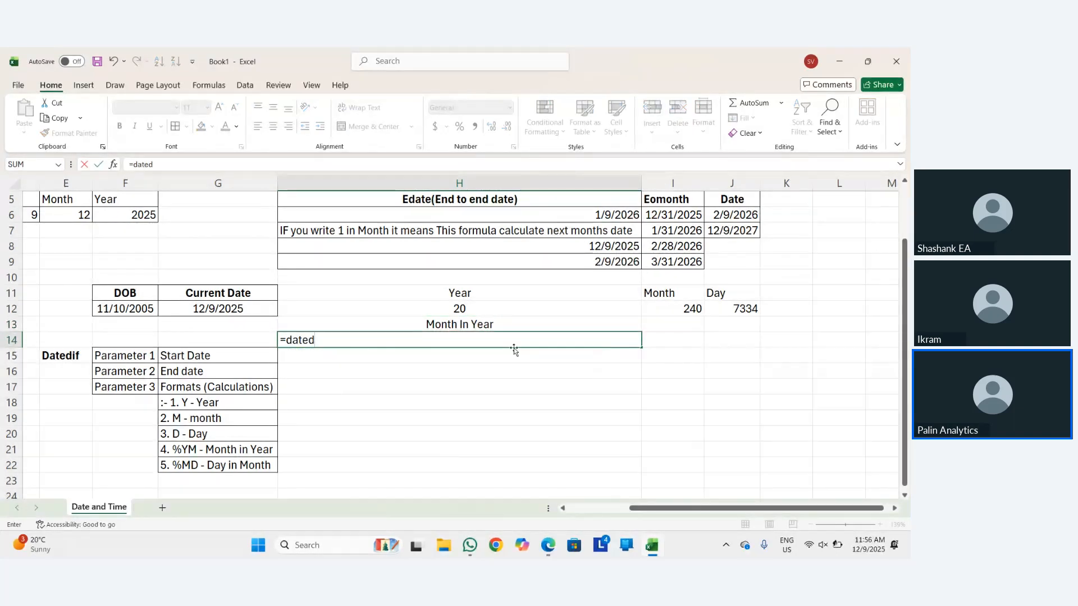
pyautogui.write('if(')
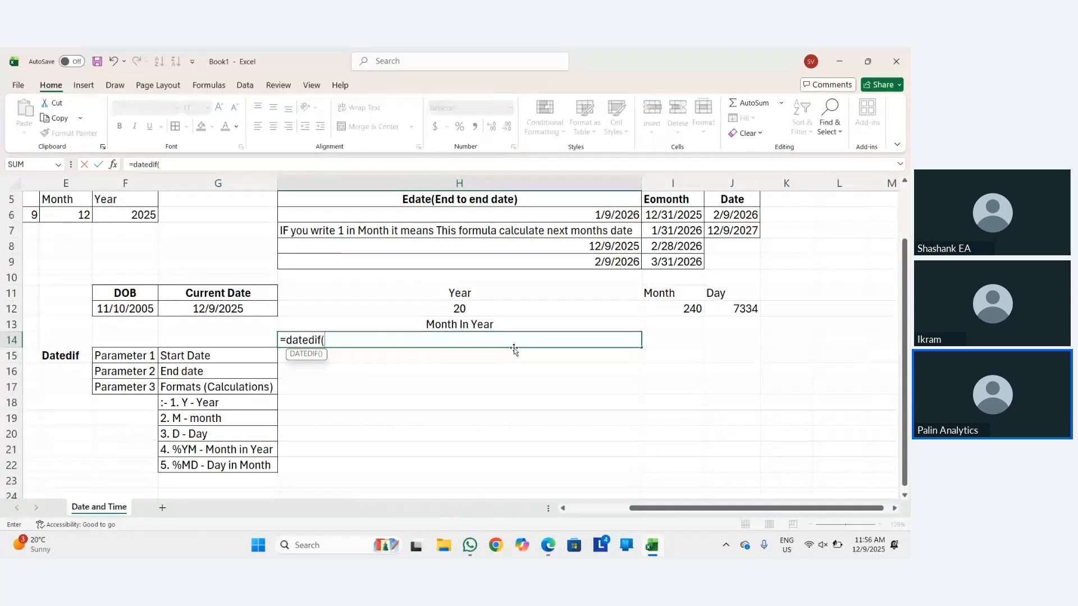
pyautogui.press('Up')
pyautogui.press('Left')
pyautogui.press('Left')
pyautogui.press('Up')
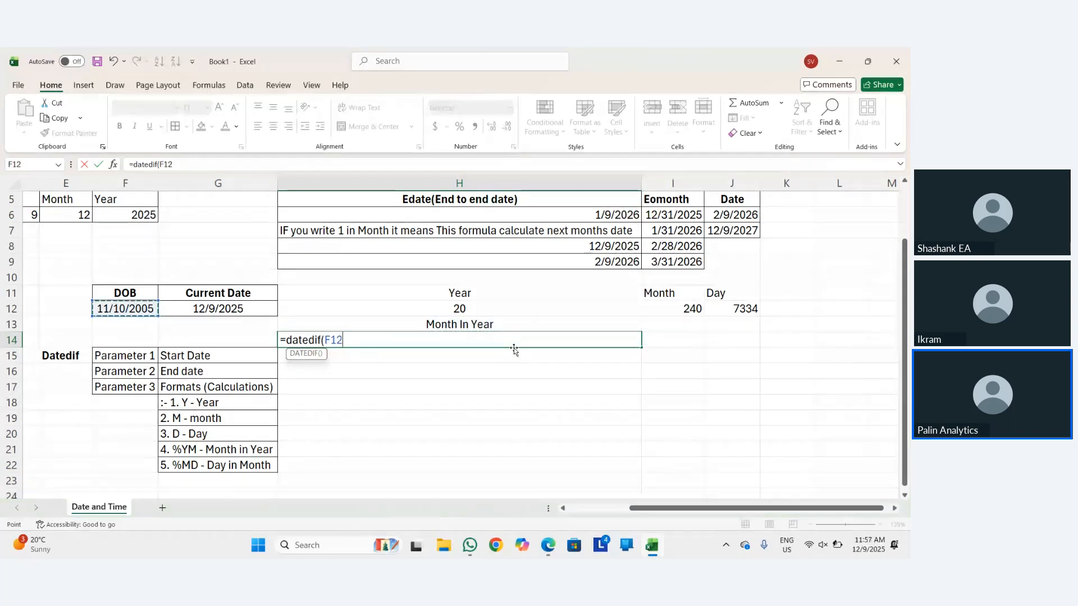
pyautogui.write(',')
pyautogui.press('Up')
pyautogui.press('Up')
pyautogui.press('Left')
pyautogui.write(',"')
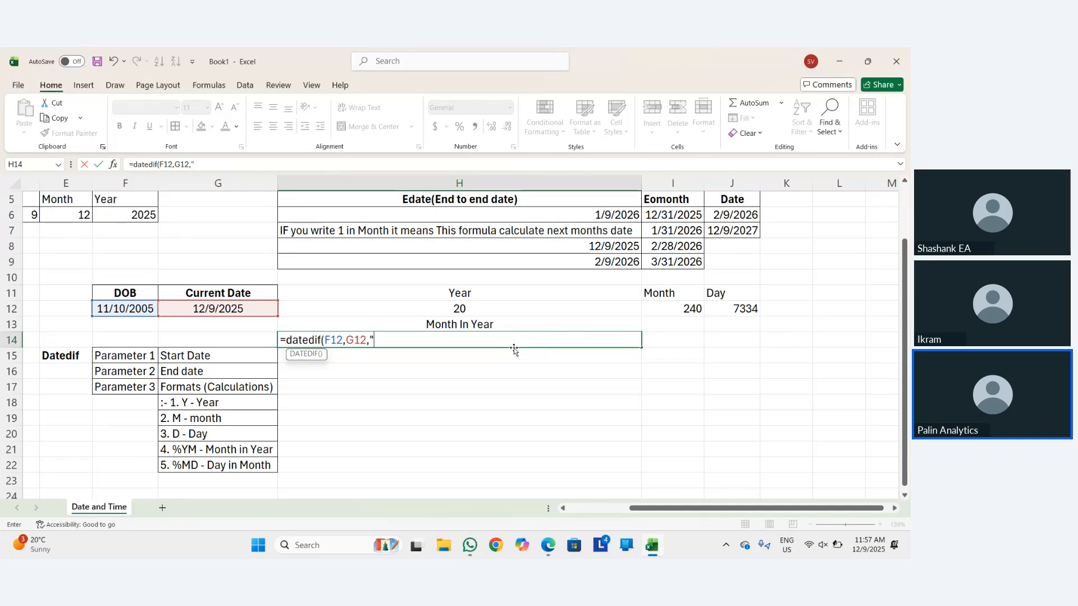
pyautogui.write('YM')
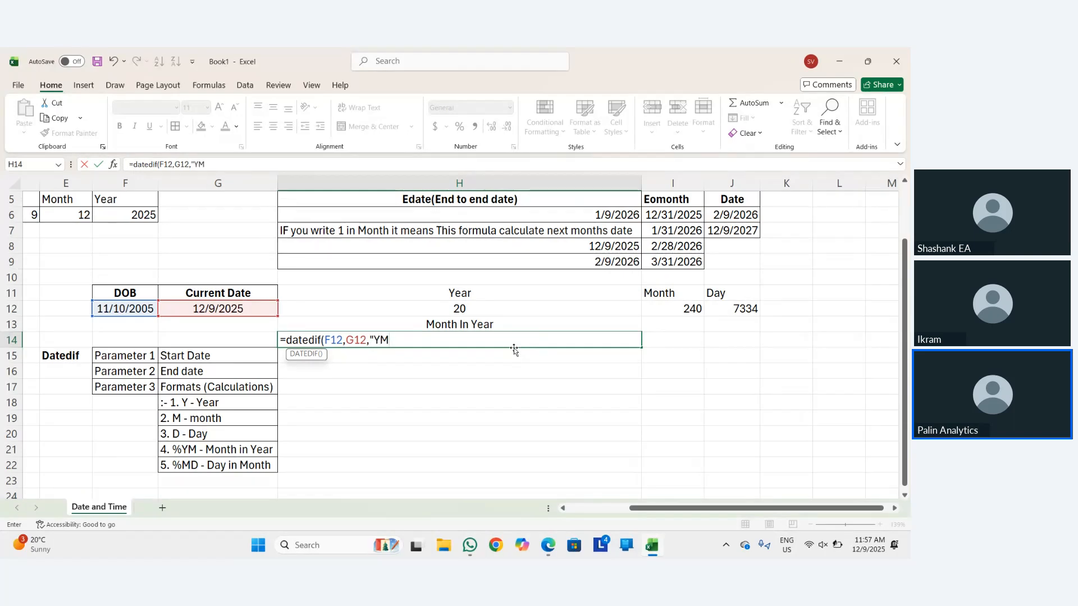
pyautogui.write('")')
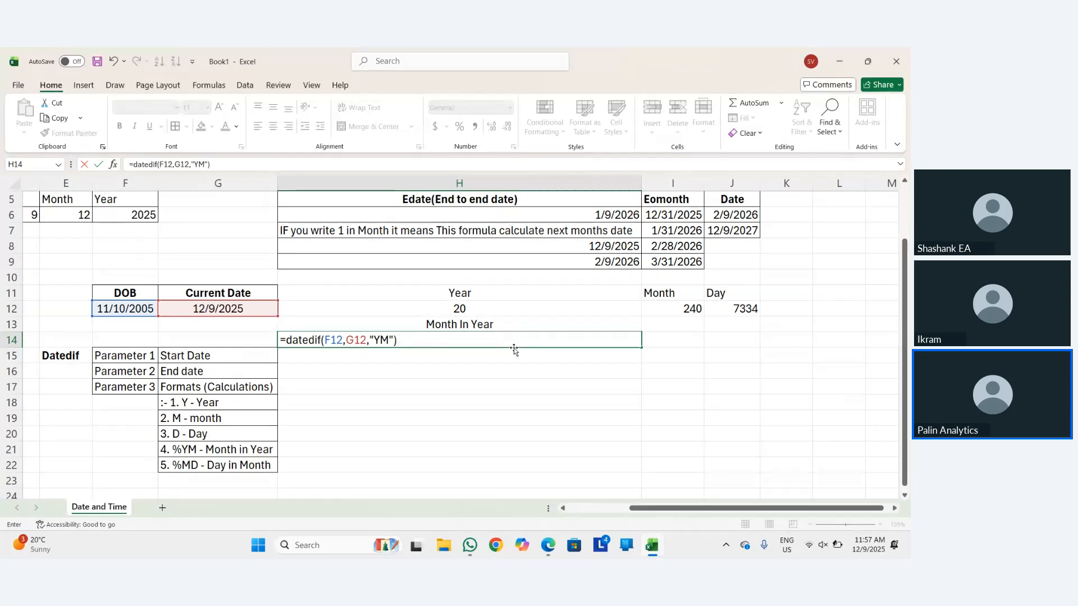
pyautogui.press('Return')
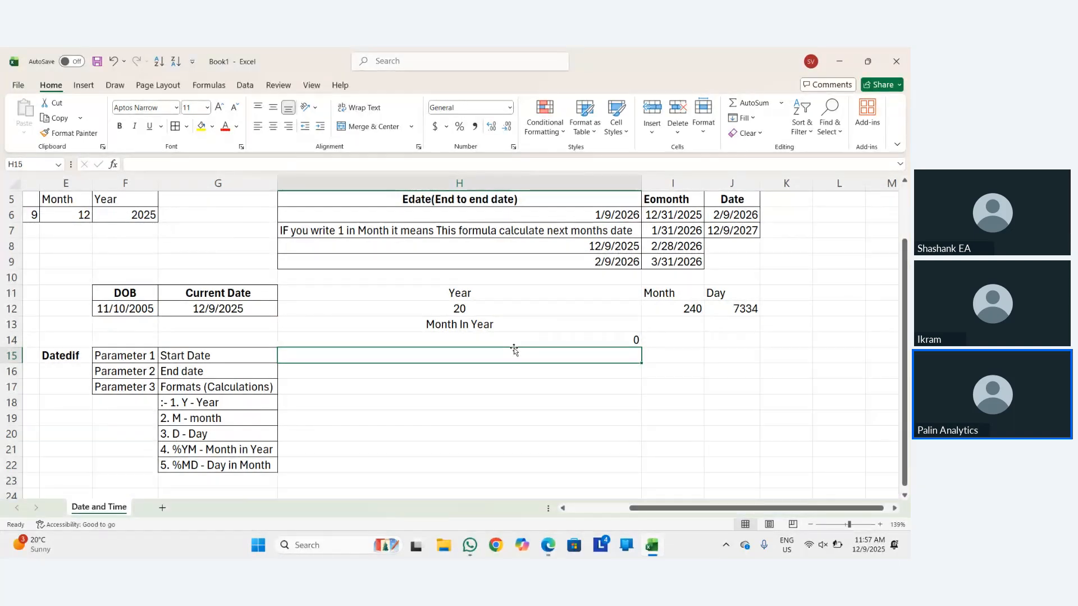
# Check the contents of date cells F12 and G12, which the Month In Year formula uses.
pyautogui.press('Left')
pyautogui.press('Left')
pyautogui.press('Left')
pyautogui.press('Up')
pyautogui.press('Up')
pyautogui.press('Up')
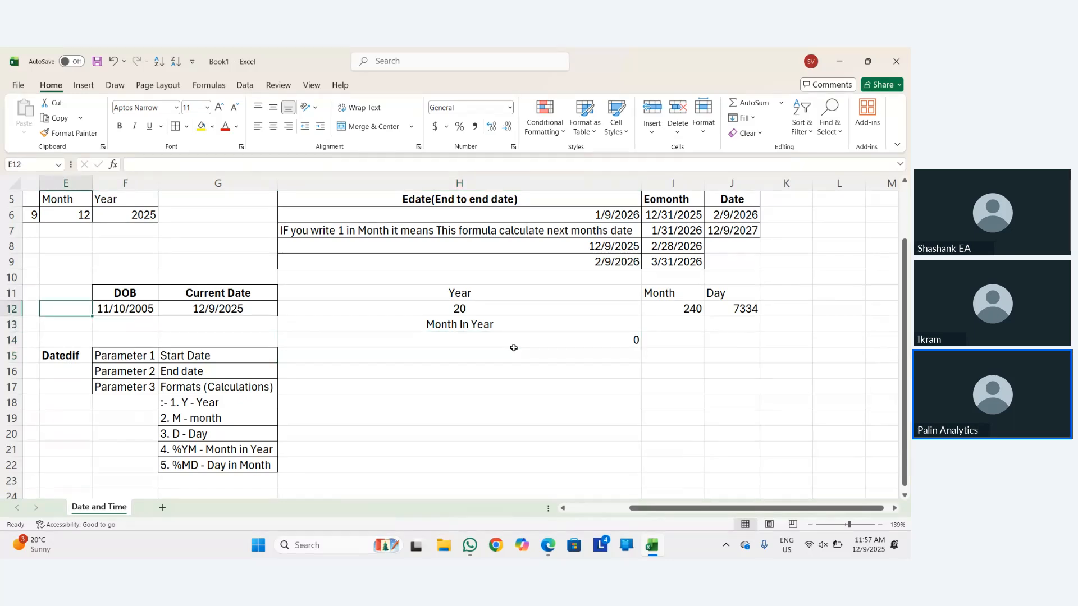
pyautogui.press('Right')
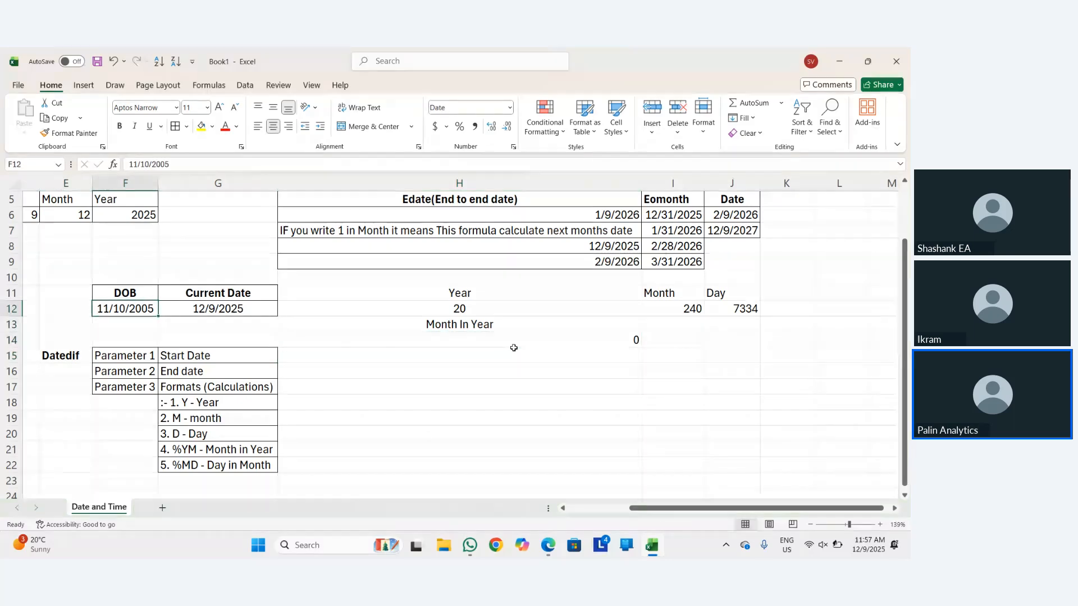
pyautogui.press('Right')
pyautogui.press('Right')
pyautogui.press('Right')
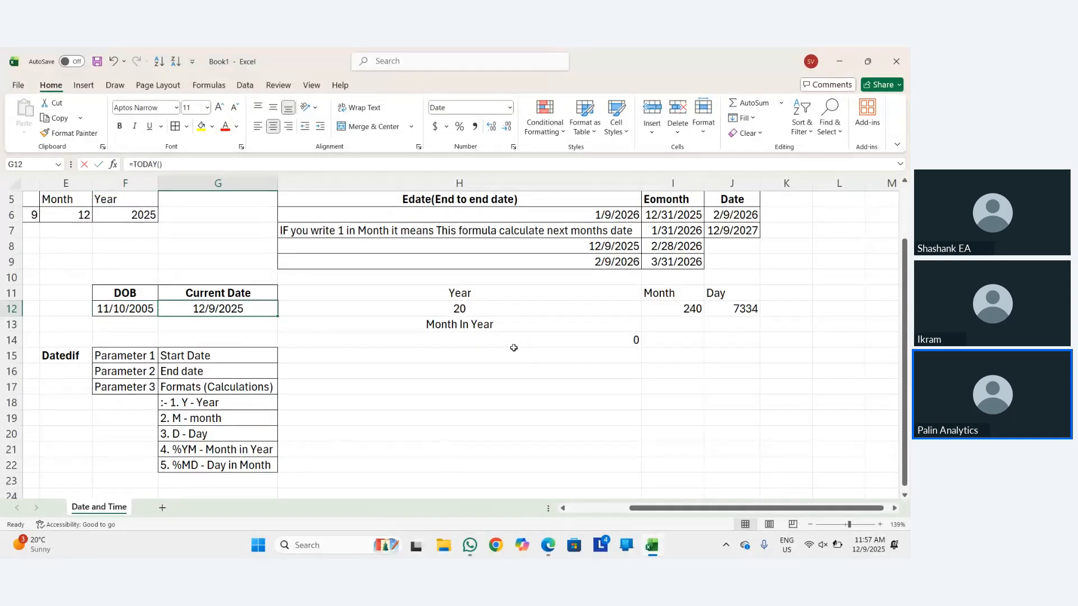
# Center the Month In Year result in H14.
pyautogui.press('Down')
pyautogui.press('Down')
pyautogui.press('Left')
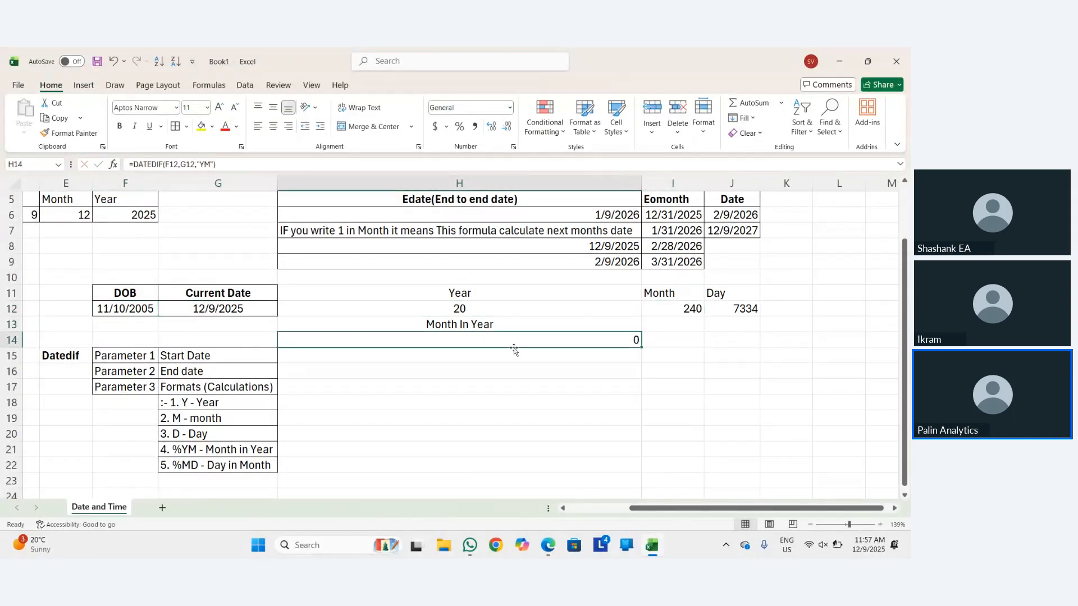
pyautogui.press('h')
pyautogui.press('a')
pyautogui.press('c')
# Enter the heading Day In Month in I13, beside the Month In Year heading.
pyautogui.press('Up')
pyautogui.press('Right')
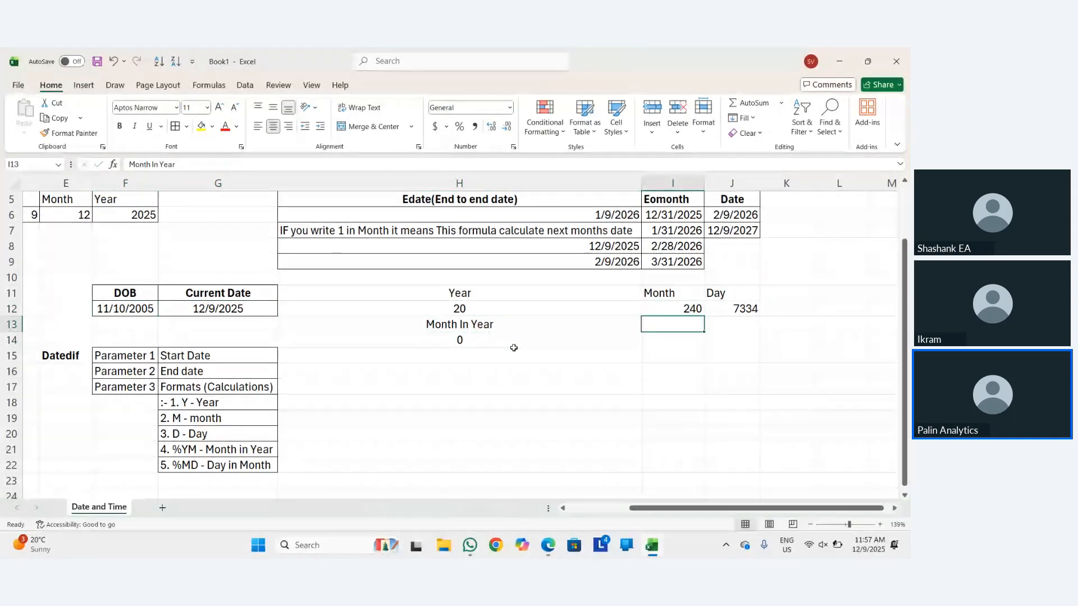
pyautogui.write('Day In ')
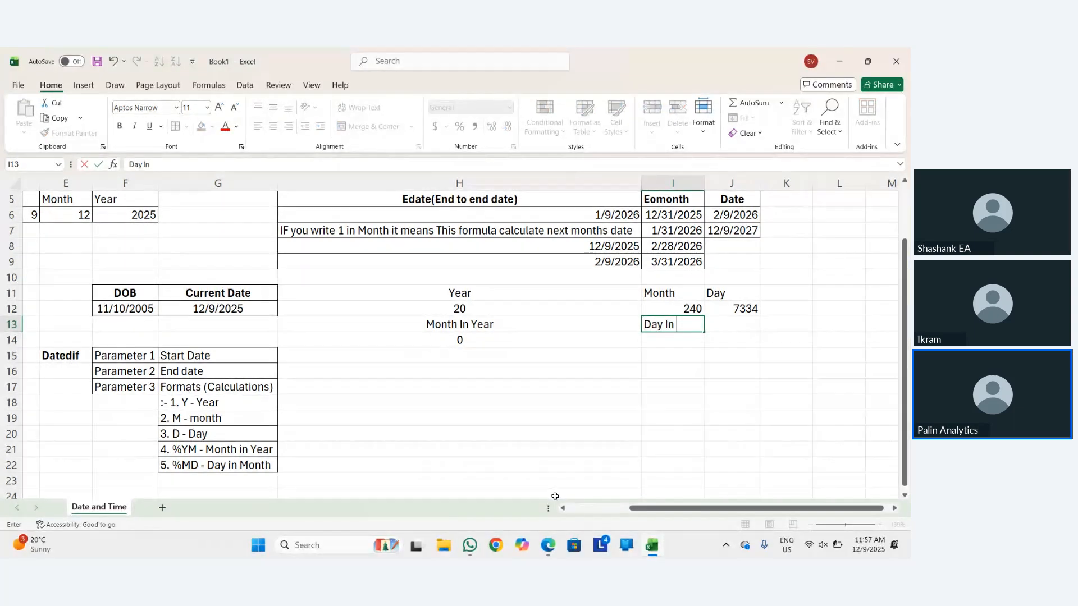
pyautogui.write('MOnth')
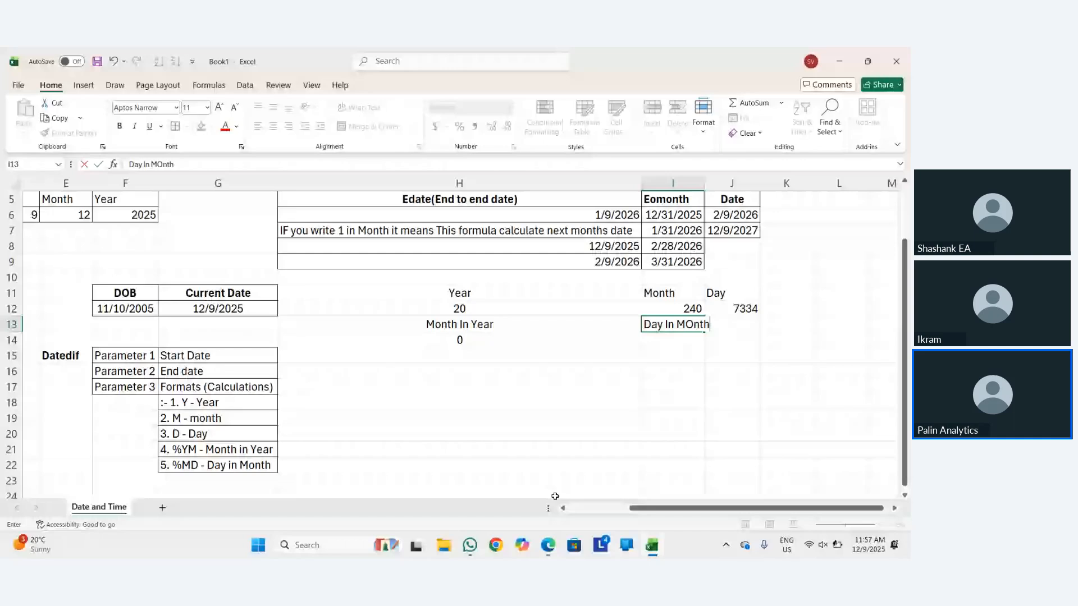
# AutoFit the widths of columns H and I to the headings in H13:I13.
pyautogui.press('Left')
pyautogui.hotkey('shift', 'Right')
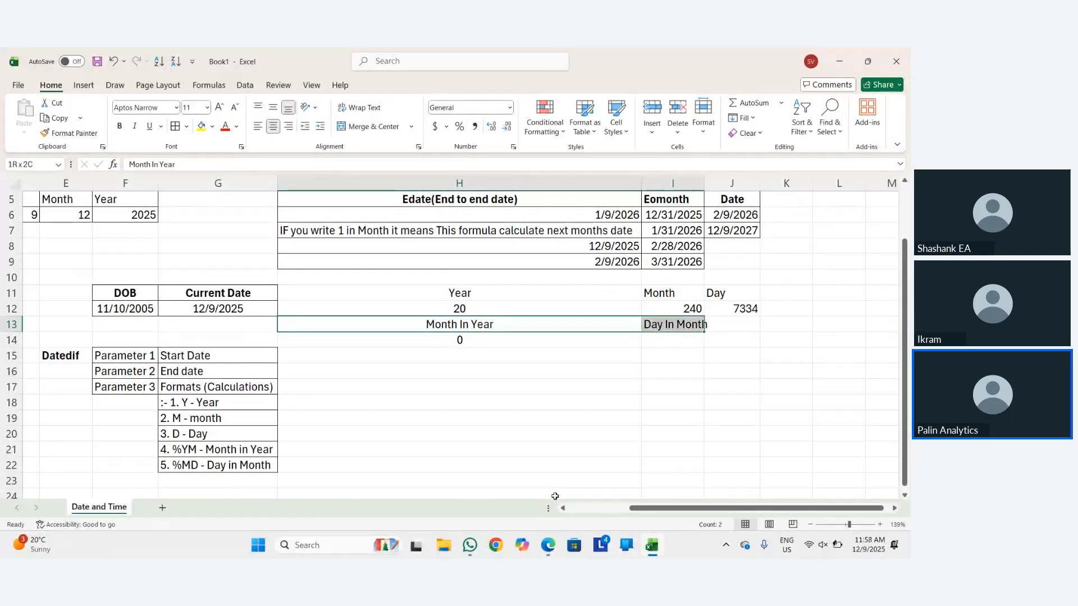
pyautogui.hotkey('alt', 'h')
pyautogui.write('oij')
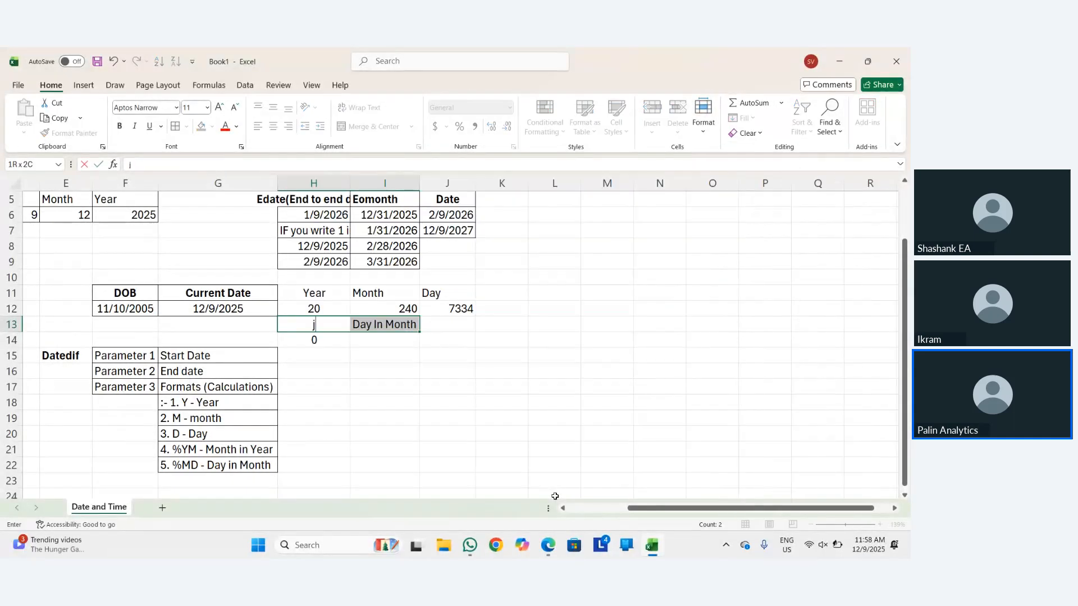
pyautogui.press('Escape')
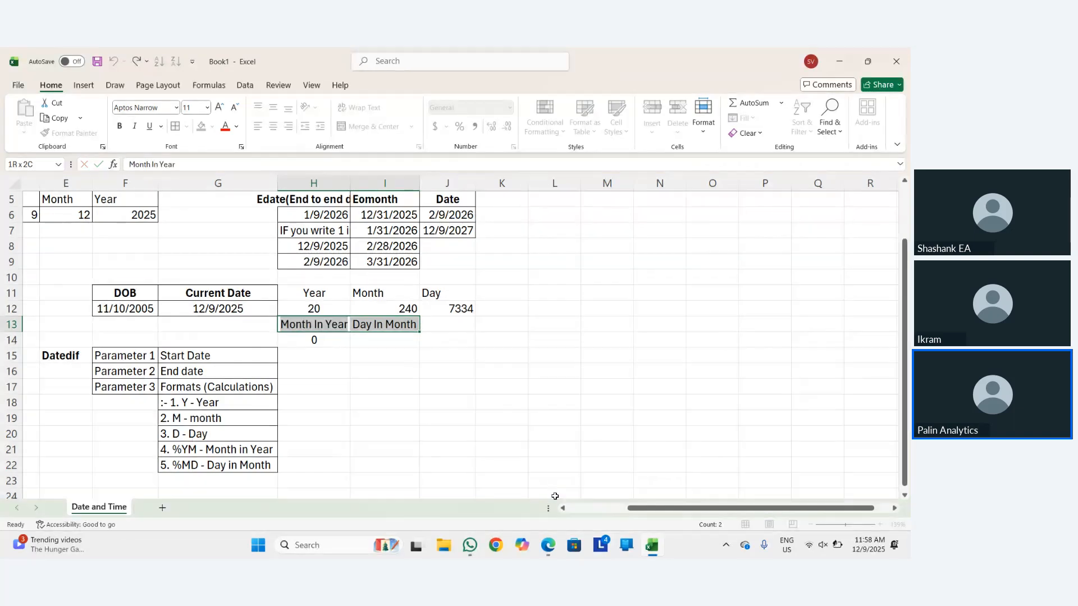
# AutoFit the width of the whole column H so its longest text in H7 fits.
pyautogui.press('Right')
pyautogui.press('Up')
pyautogui.press('Left')
pyautogui.press('Up')
pyautogui.press('Up')
pyautogui.press('Up')
pyautogui.press('Up')
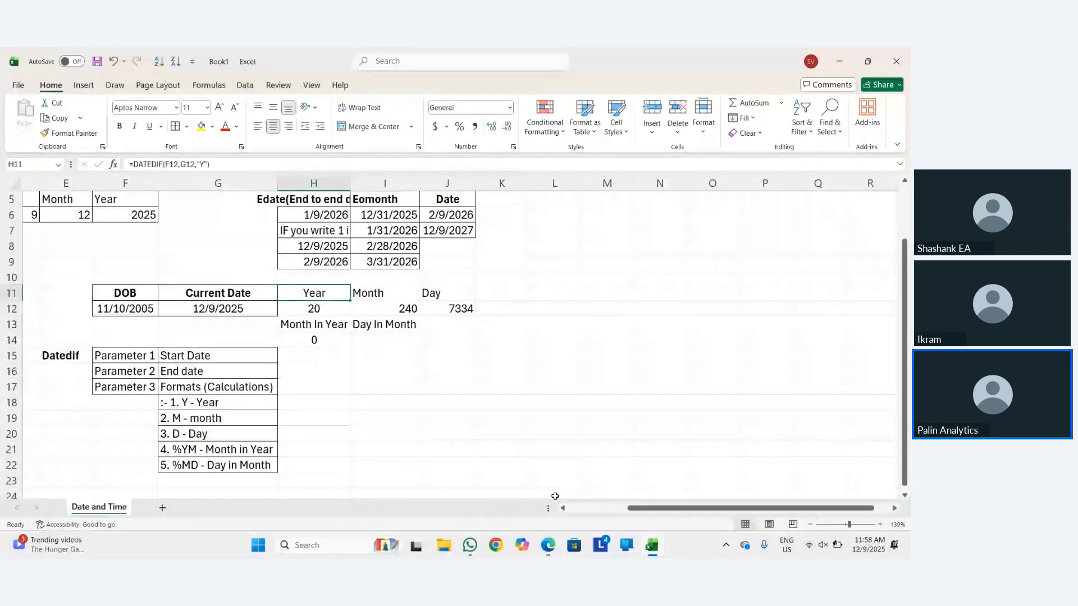
pyautogui.press('Up')
pyautogui.press('Up')
pyautogui.press('Up')
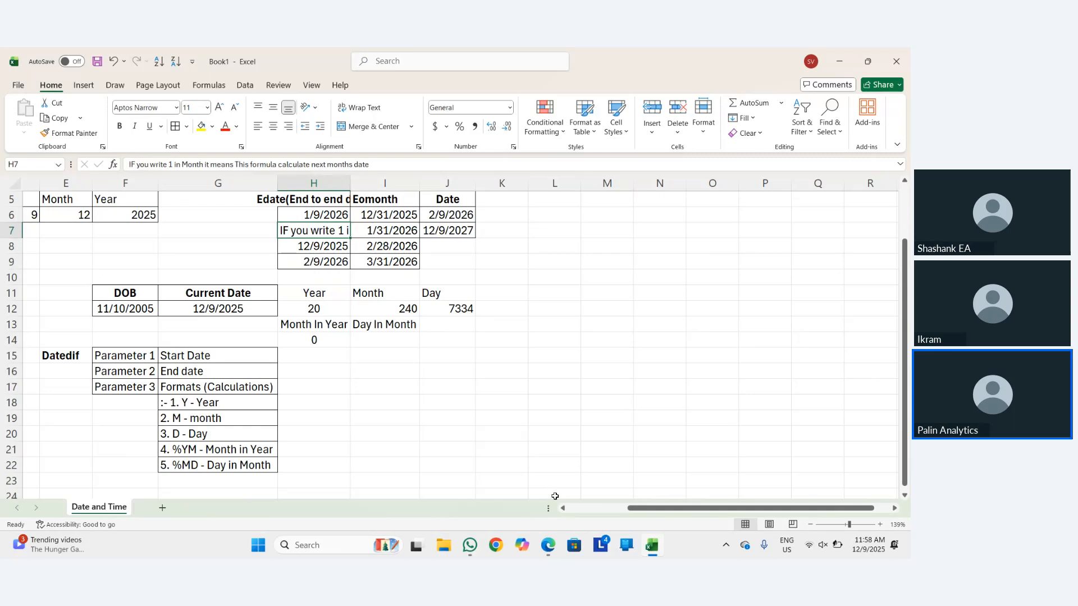
pyautogui.hotkey('shift', 'pagedown')
pyautogui.hotkey('alt', 'h')
pyautogui.press('o')
pyautogui.press('i')
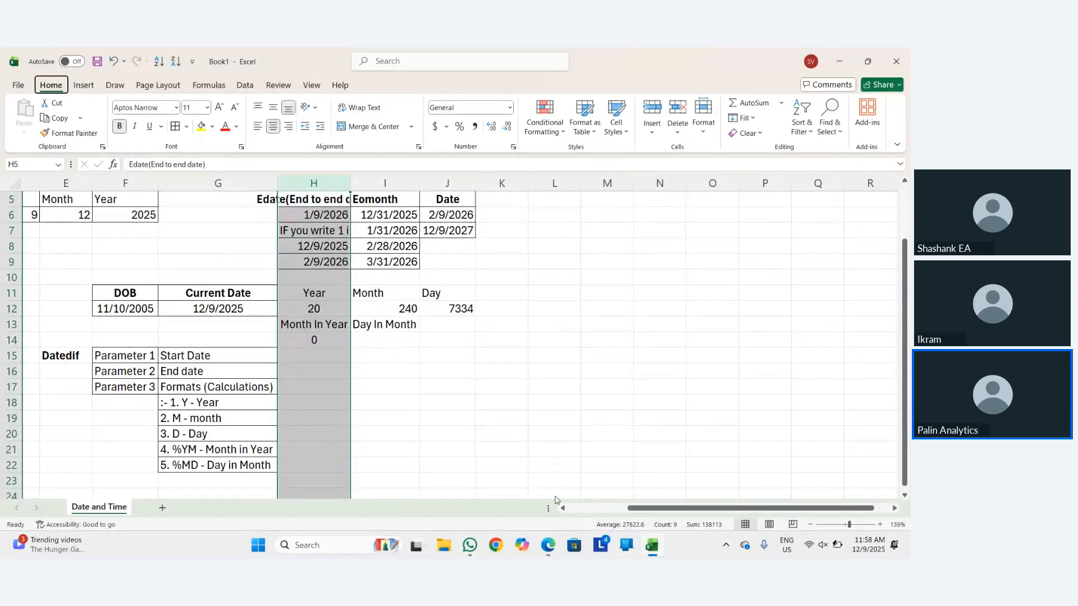
pyautogui.press('Down')
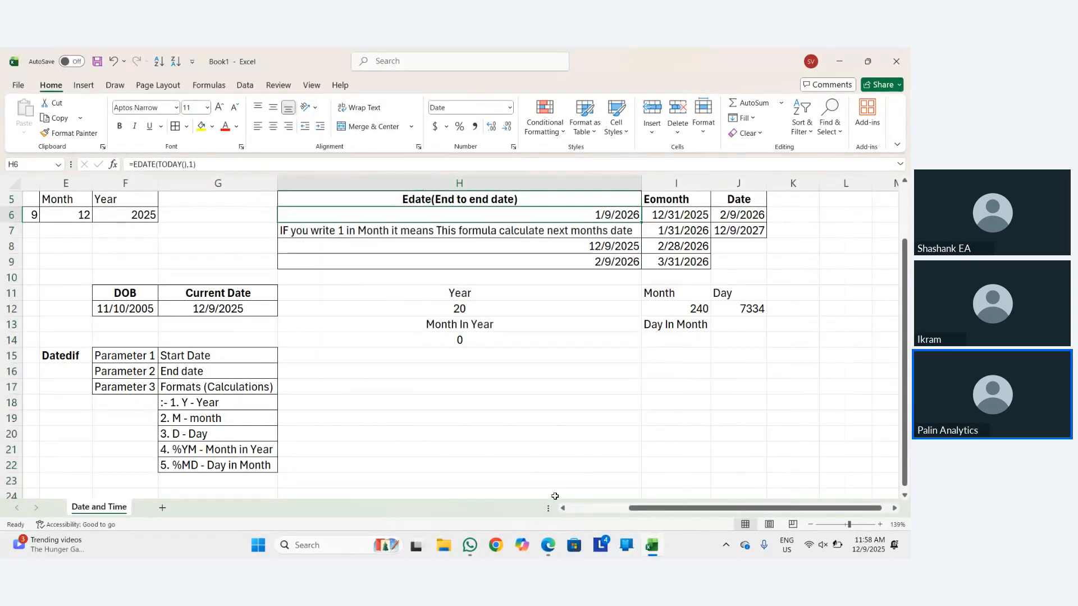
# Enter the formula =Dated(F12,G12,"MD") in I14 under the Day In Month heading.
pyautogui.press('Down')
pyautogui.press('Right')
pyautogui.press('Right')
pyautogui.press('Down')
pyautogui.press('Down')
pyautogui.press('Down')
pyautogui.press('Down')
pyautogui.press('Down')
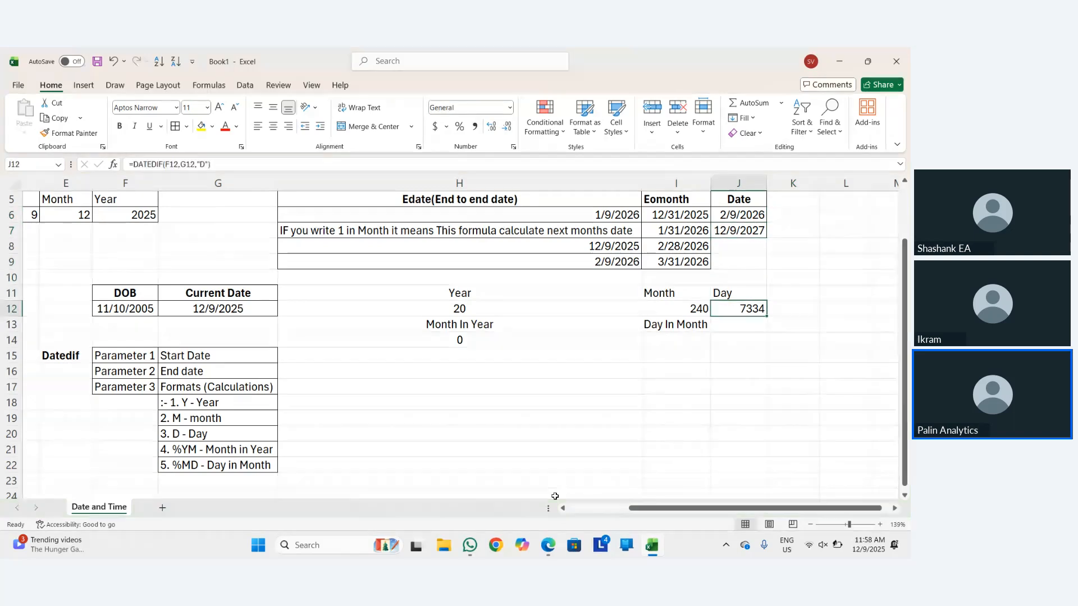
pyautogui.press('Left')
pyautogui.press('Up')
pyautogui.press('Up')
pyautogui.press('Down')
pyautogui.press('Down')
pyautogui.press('Down')
pyautogui.press('Down')
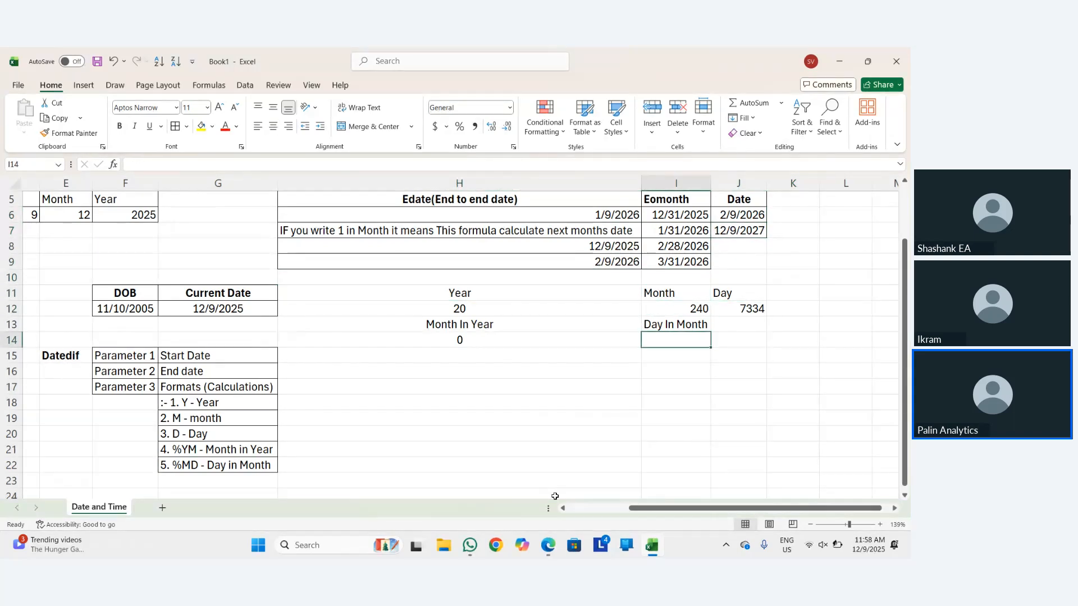
pyautogui.write('=Dated(')
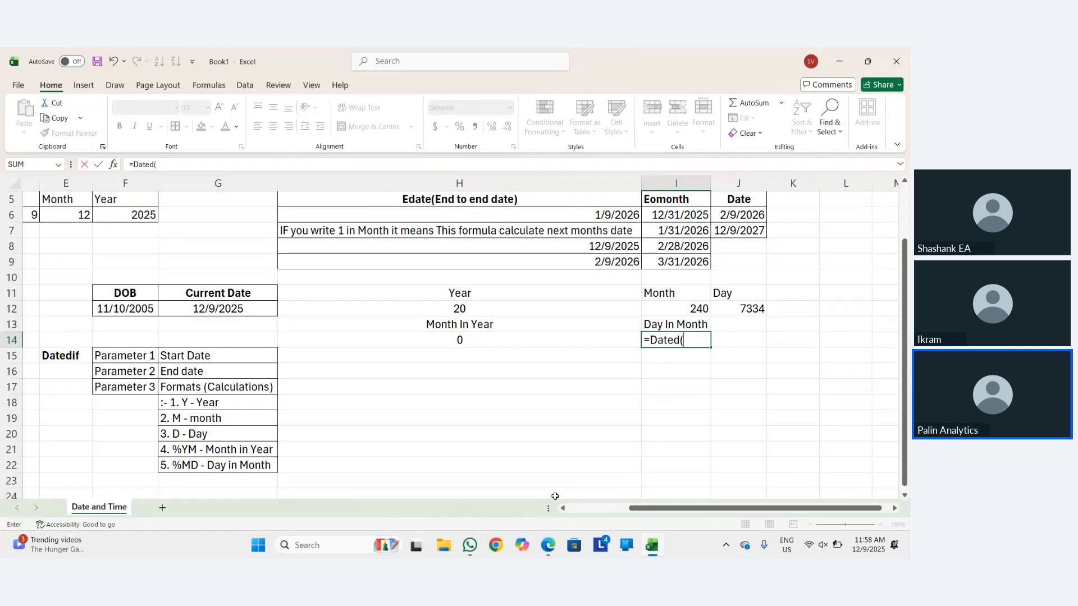
pyautogui.press('Up')
pyautogui.press('Left')
pyautogui.press('Left')
pyautogui.press('Left')
pyautogui.press('Left')
pyautogui.press('Up')
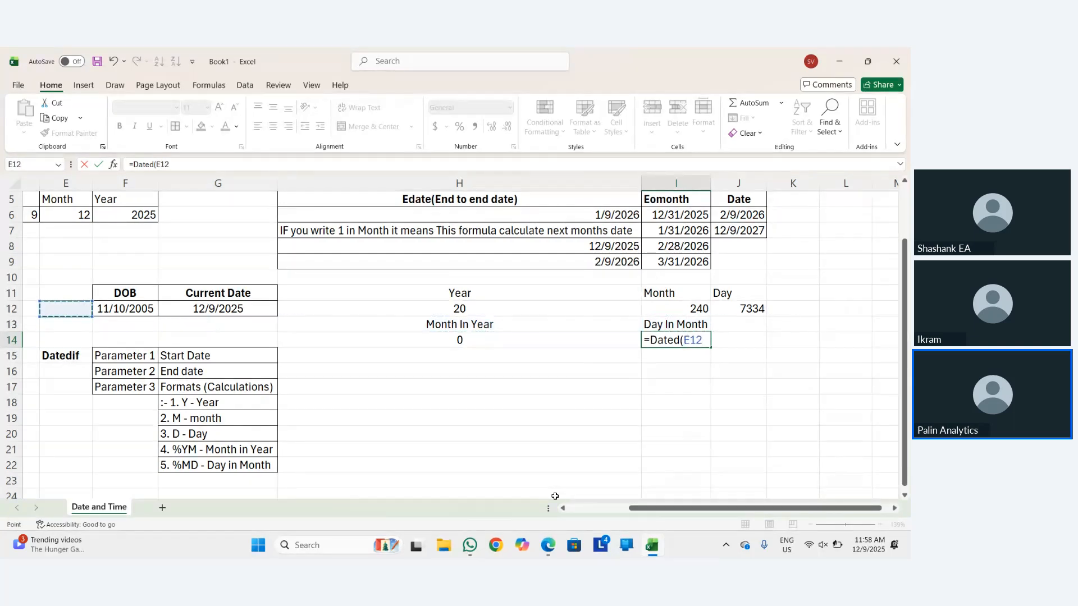
pyautogui.press('Right')
pyautogui.write(',')
pyautogui.press('Up')
pyautogui.press('Left')
pyautogui.press('Left')
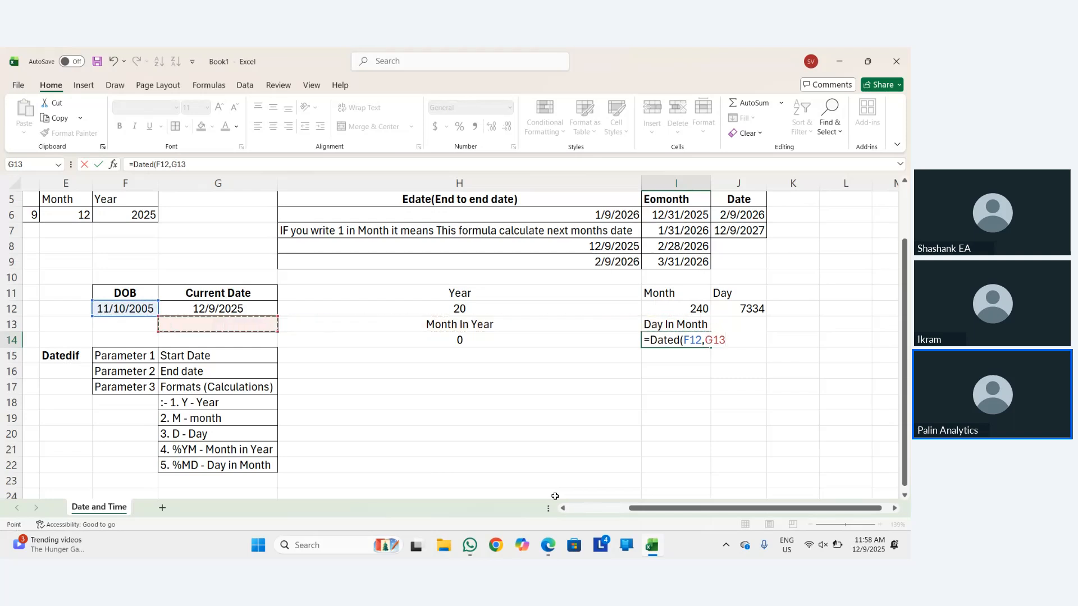
pyautogui.press('Up')
pyautogui.write(',"')
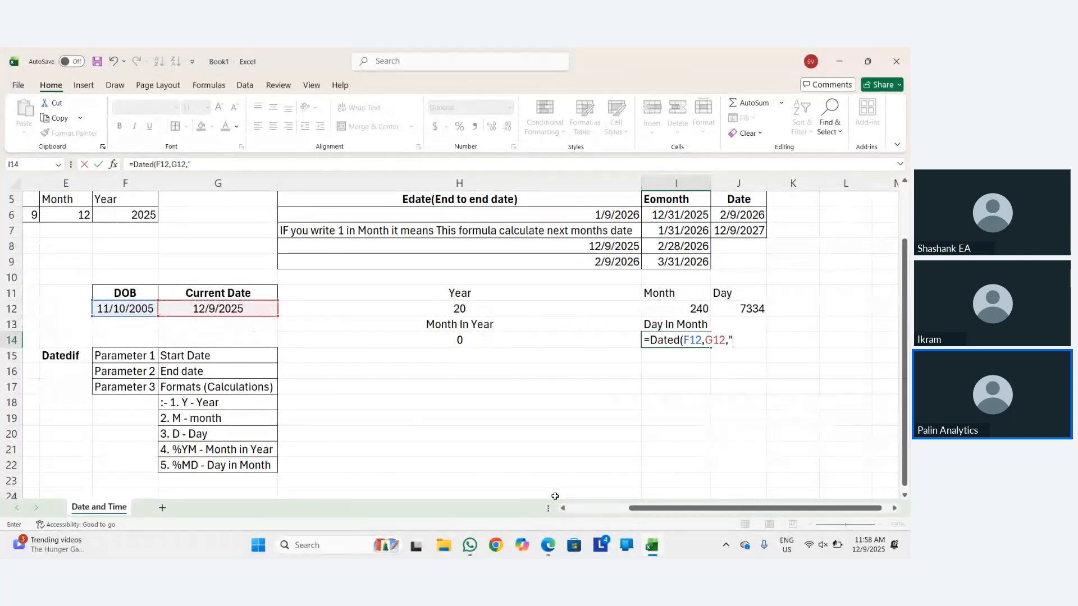
pyautogui.write('DM')
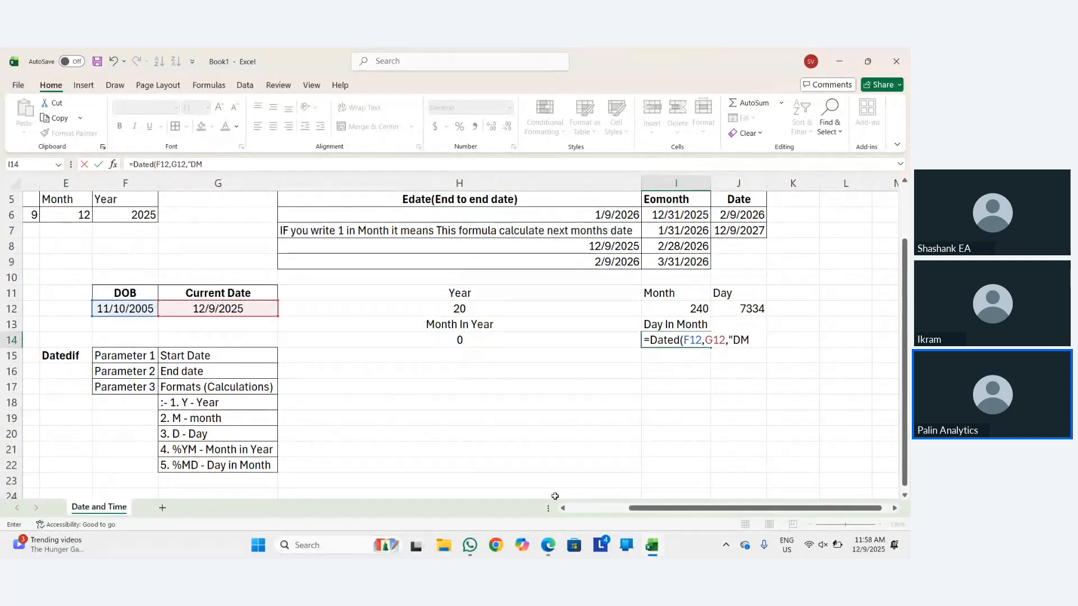
pyautogui.press('BackSpace')
pyautogui.press('BackSpace')
pyautogui.write('MD")')
pyautogui.hotkey('ctrl', 'Return')
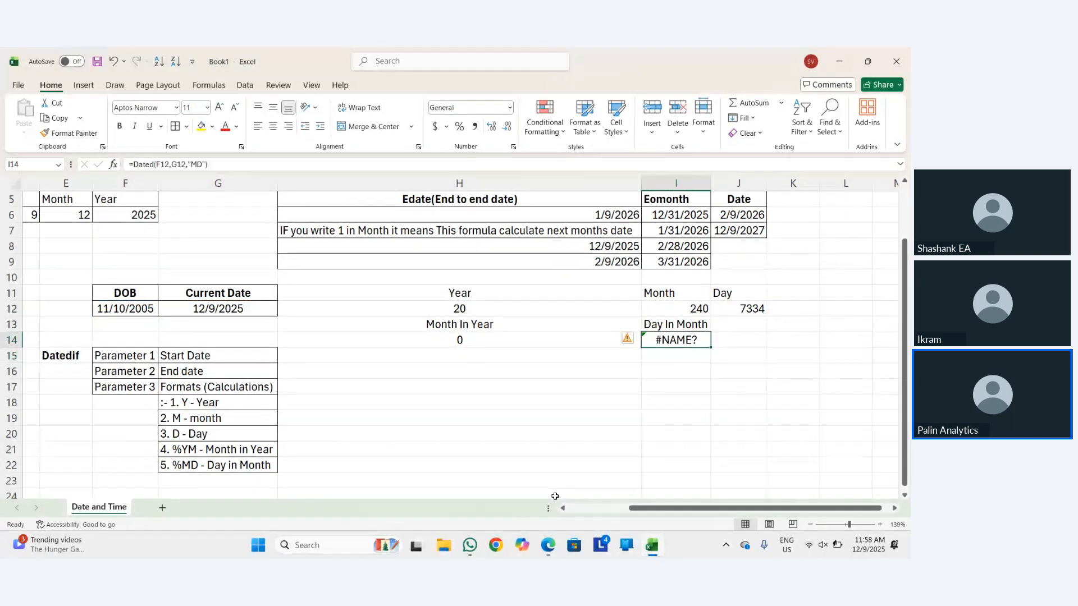
# Correct the function name in the I14 formula to Datedif, keeping its F12, G12 and "MD" arguments.
pyautogui.press('F2')
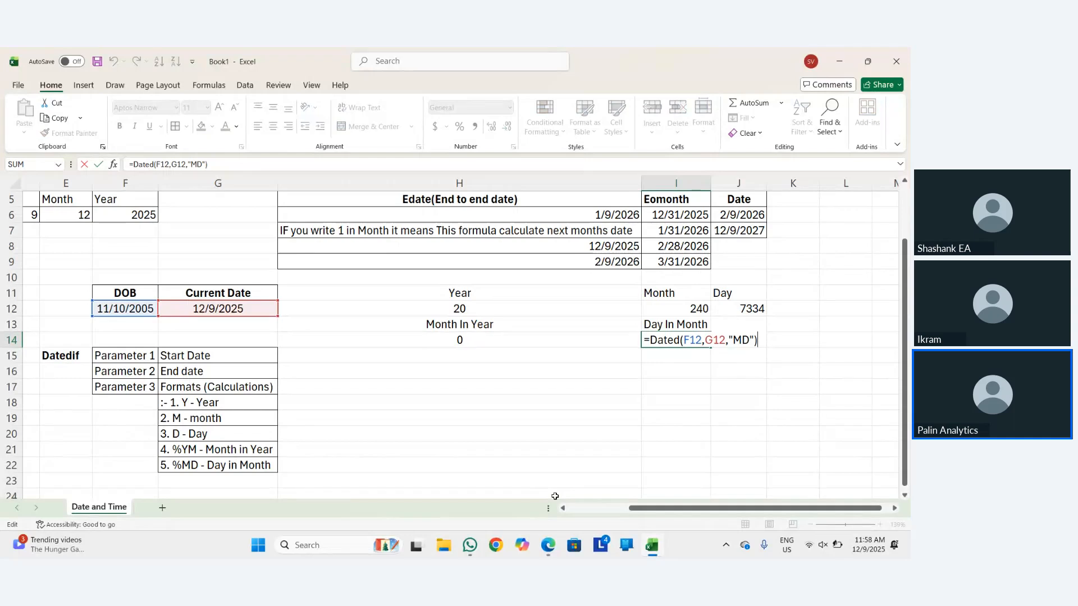
pyautogui.press('Left')
pyautogui.press('Left')
pyautogui.press('Left')
pyautogui.press('Left')
pyautogui.press('Left')
pyautogui.press('Left')
pyautogui.press('Left')
pyautogui.press('Left')
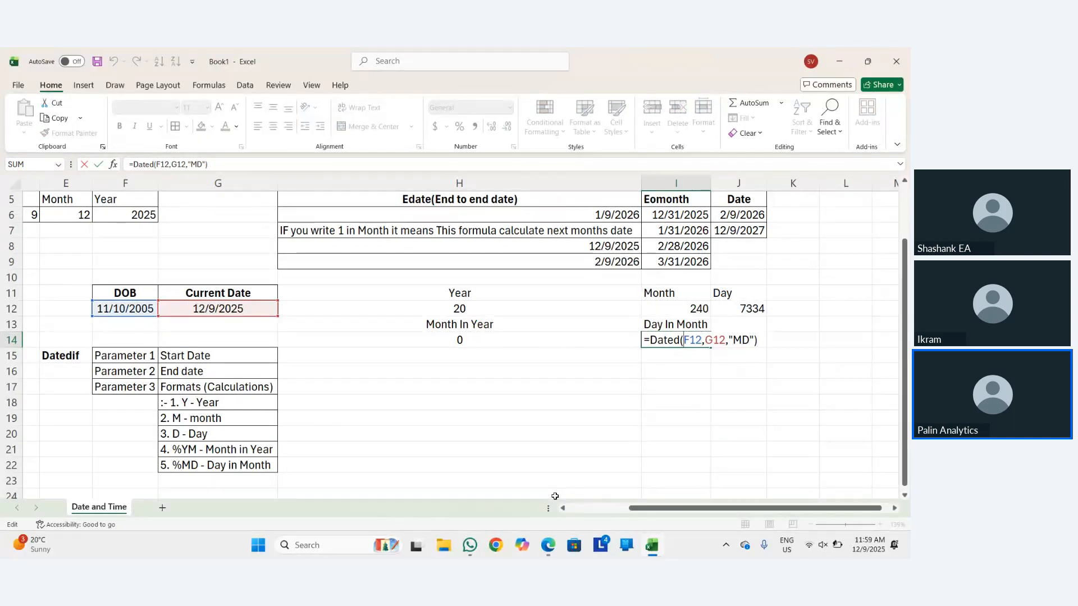
pyautogui.press('Left')
pyautogui.write('if')
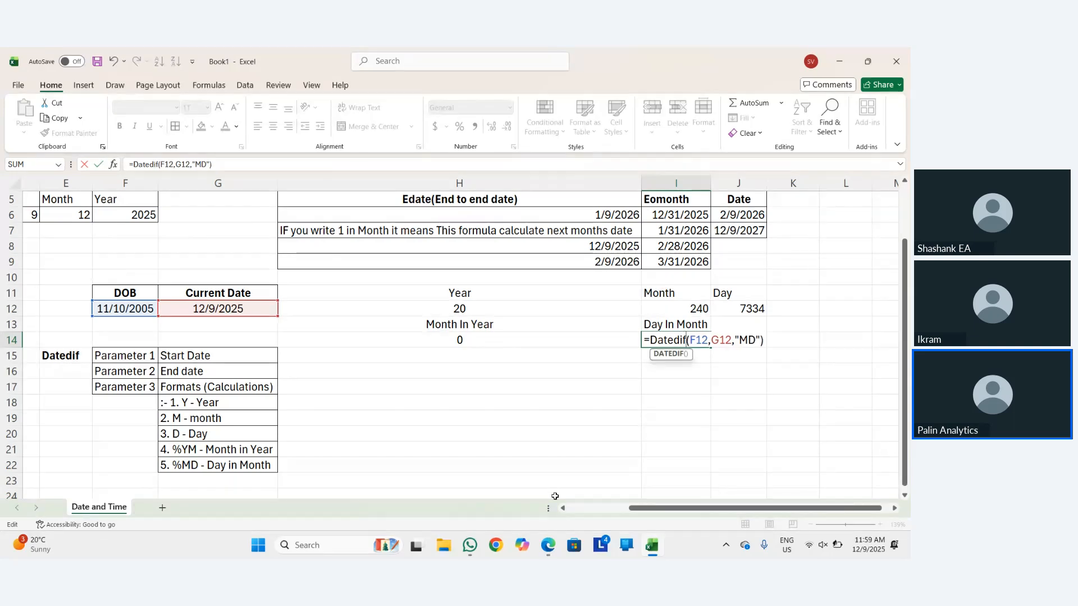
pyautogui.press('Return')
# Center the Day In Month result in I14.
pyautogui.press('Up')
pyautogui.hotkey('shift', 'Left')
pyautogui.hotkey('shift', 'Right')
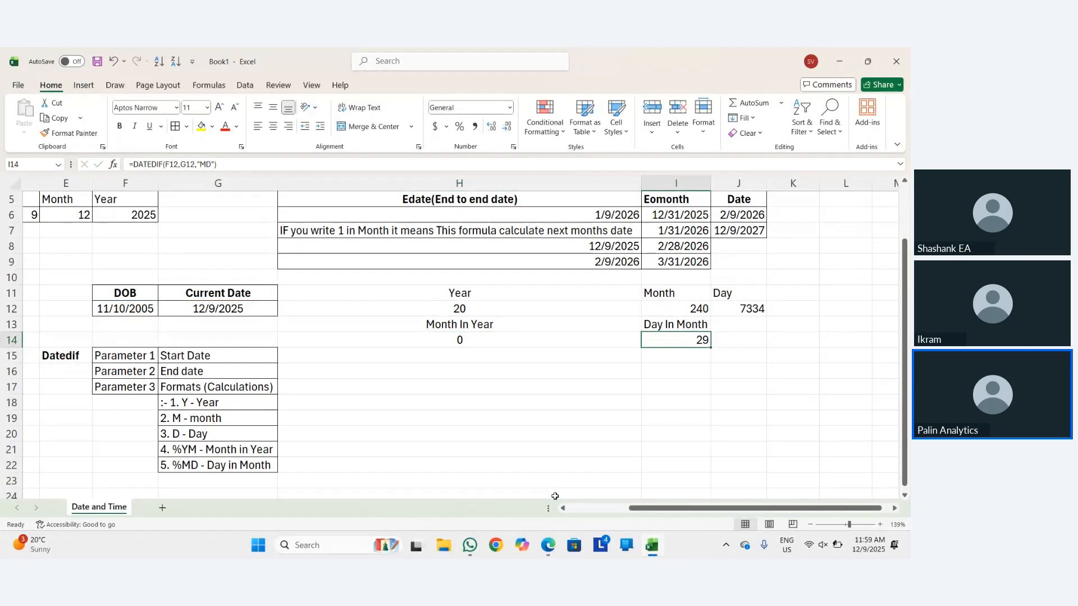
pyautogui.press('alt')
pyautogui.press('h')
pyautogui.press('a')
pyautogui.press('c')
# Apply all borders to the DATEDIF results block H11:J14.
pyautogui.press('Down')
pyautogui.press('Left')
pyautogui.press('Left')
pyautogui.press('Down')
pyautogui.press('Down')
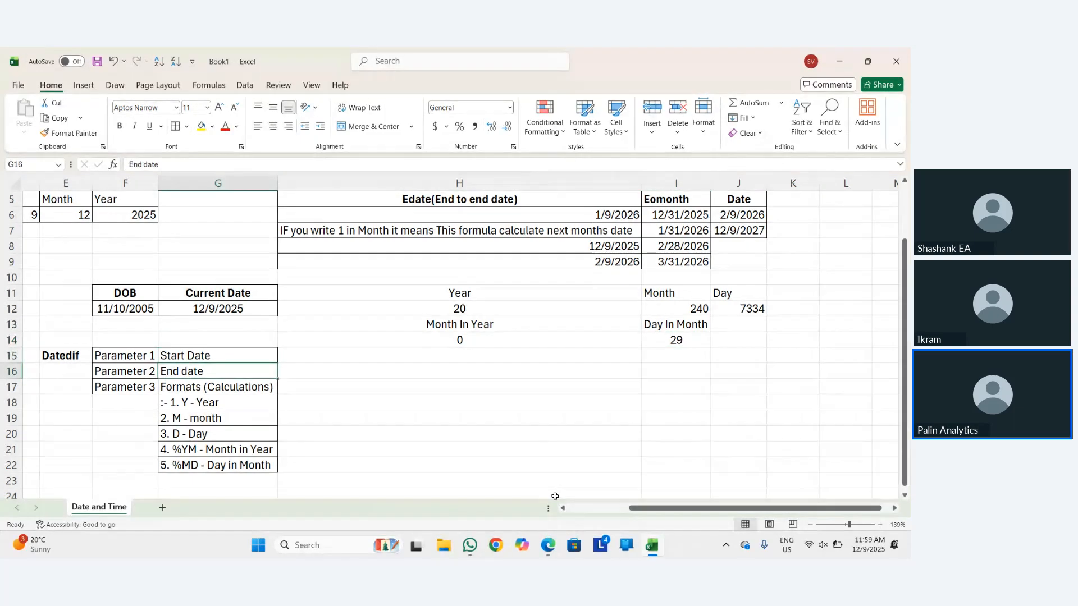
pyautogui.press('Right')
pyautogui.press('Up')
pyautogui.press('Right')
pyautogui.press('Up')
pyautogui.press('Up')
pyautogui.press('Up')
pyautogui.press('Right')
pyautogui.press('Up')
pyautogui.press('Up')
pyautogui.press('Left')
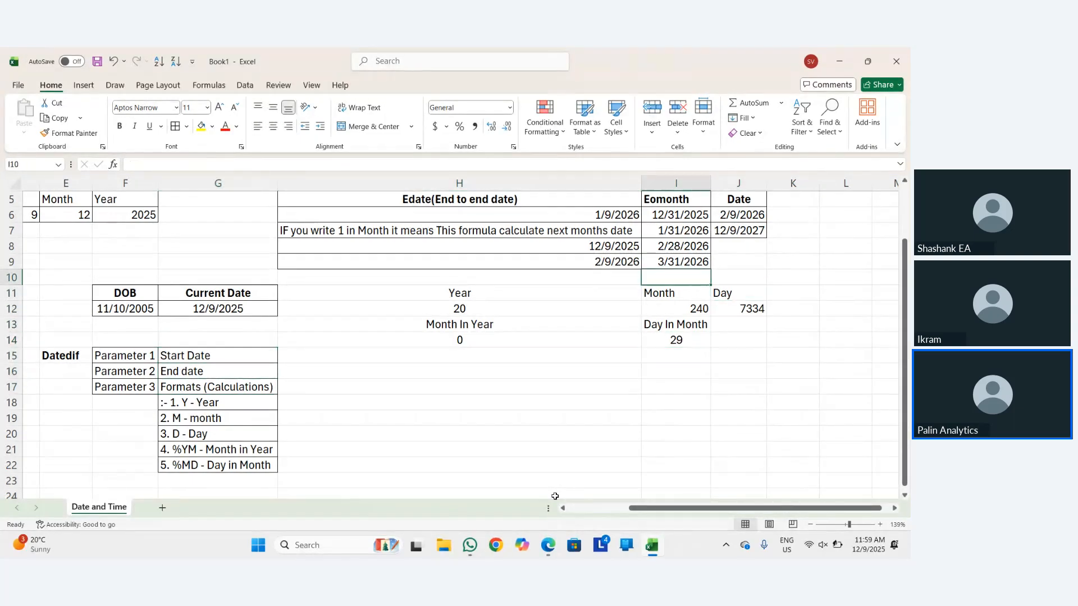
pyautogui.press('Left')
pyautogui.press('Down')
pyautogui.hotkey('shift', 'Down')
pyautogui.hotkey('shift', 'Down')
pyautogui.hotkey('shift', 'Down')
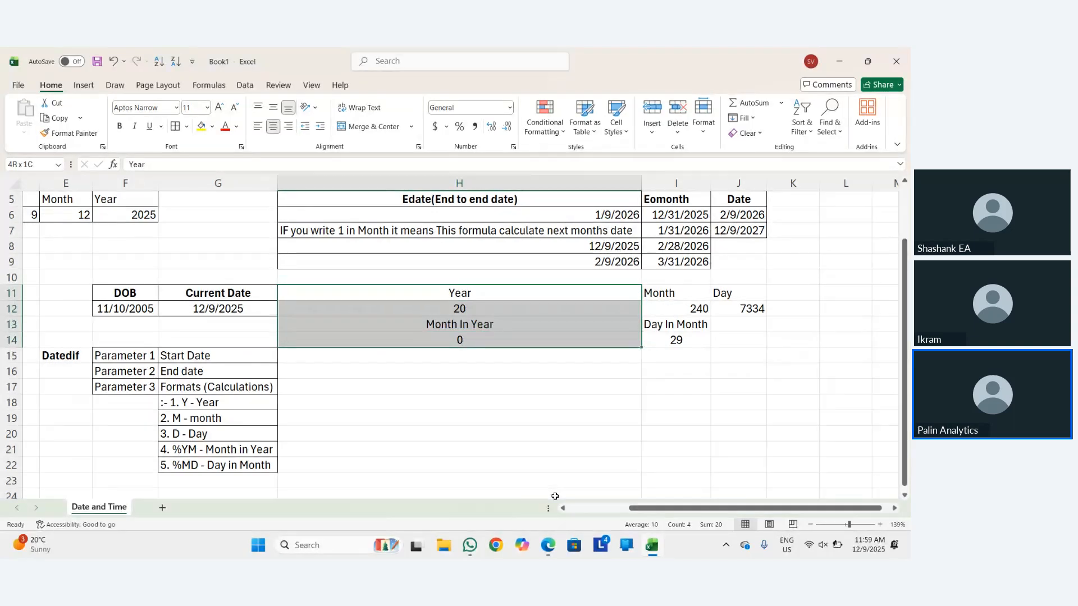
pyautogui.hotkey('shift', 'Right')
pyautogui.hotkey('shift', 'Right')
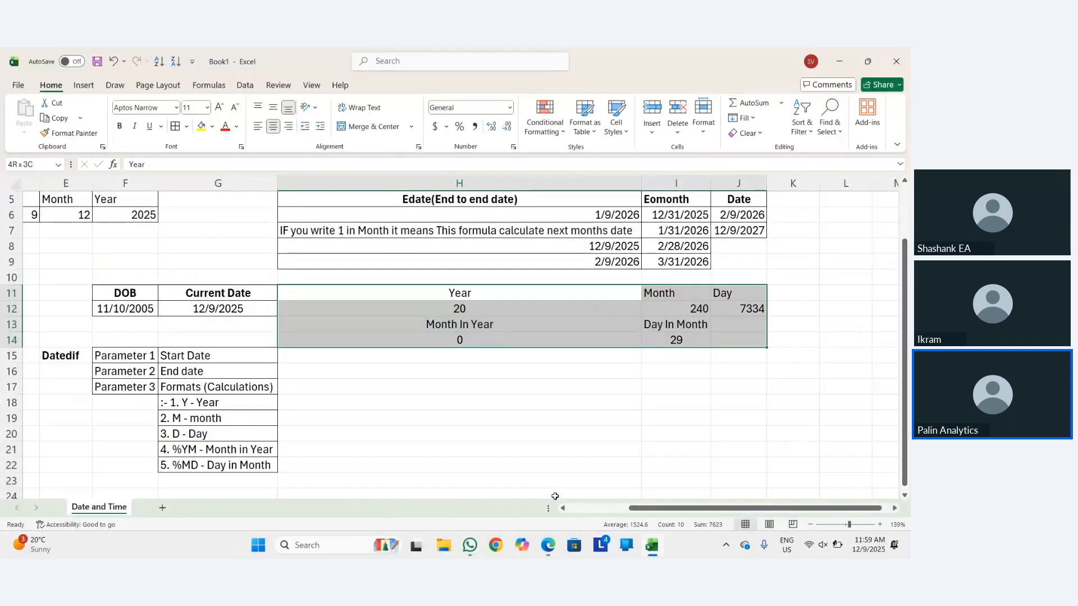
pyautogui.press('alt')
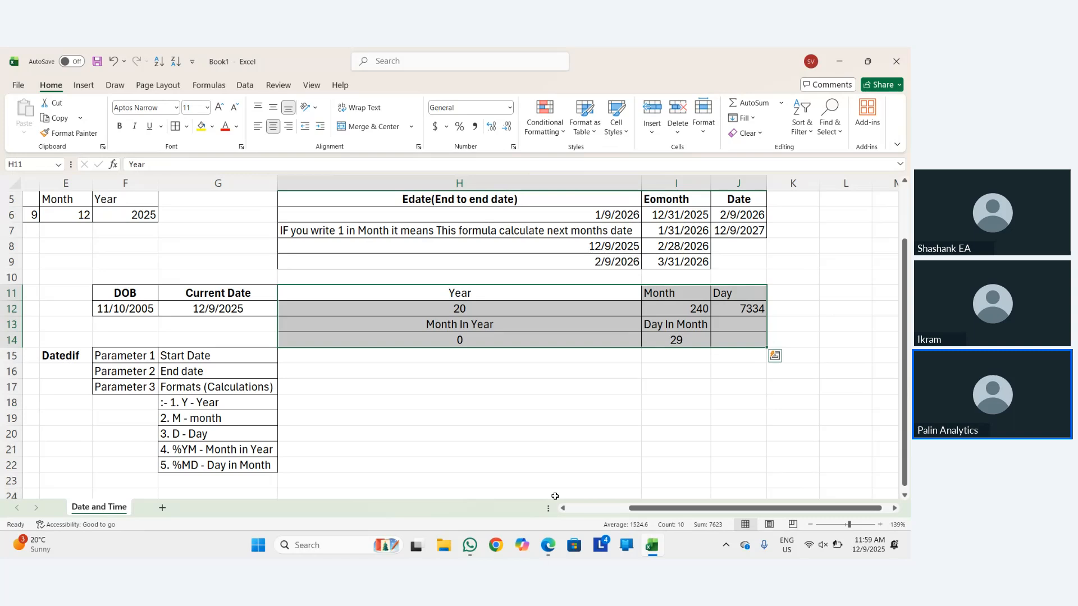
# Center all headings and results in H11:J14 horizontally.
pyautogui.press('alt')
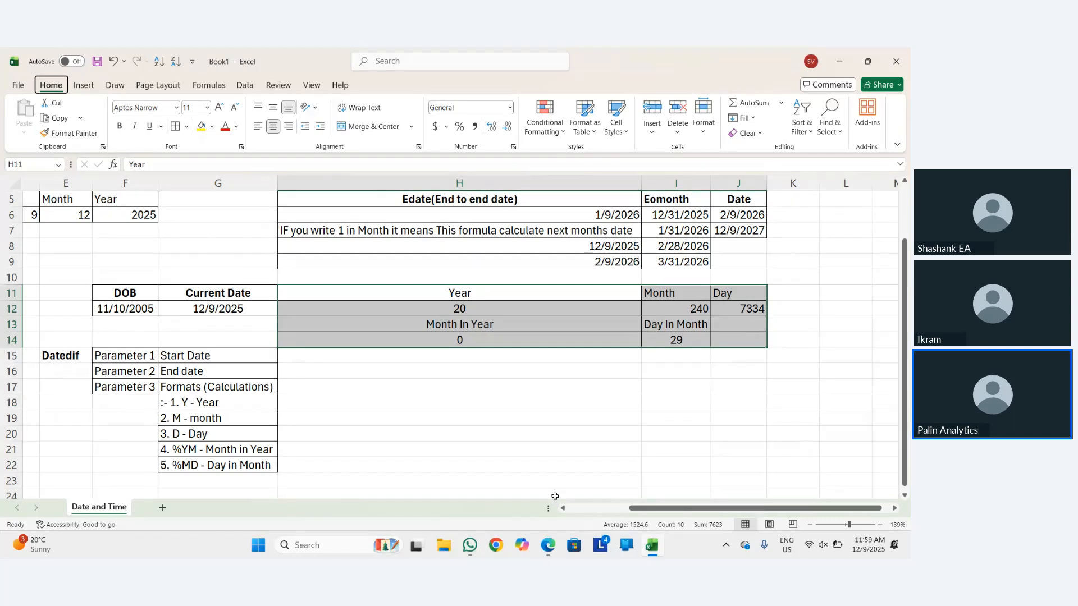
pyautogui.press('h')
pyautogui.press('a')
pyautogui.press('c')
pyautogui.press('alt')
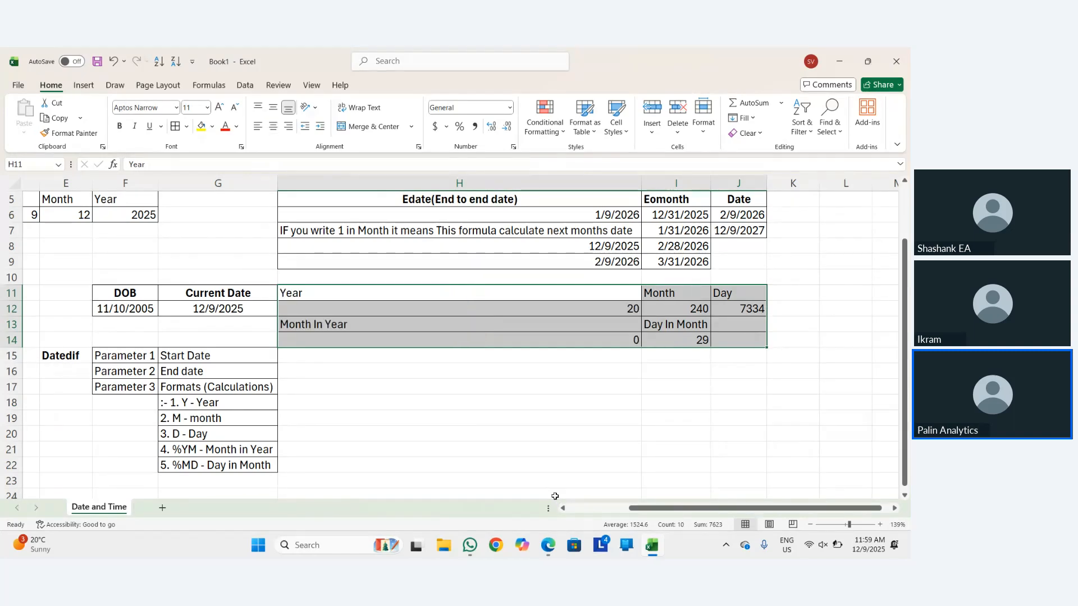
pyautogui.press('h')
pyautogui.press('a')
pyautogui.press('c')
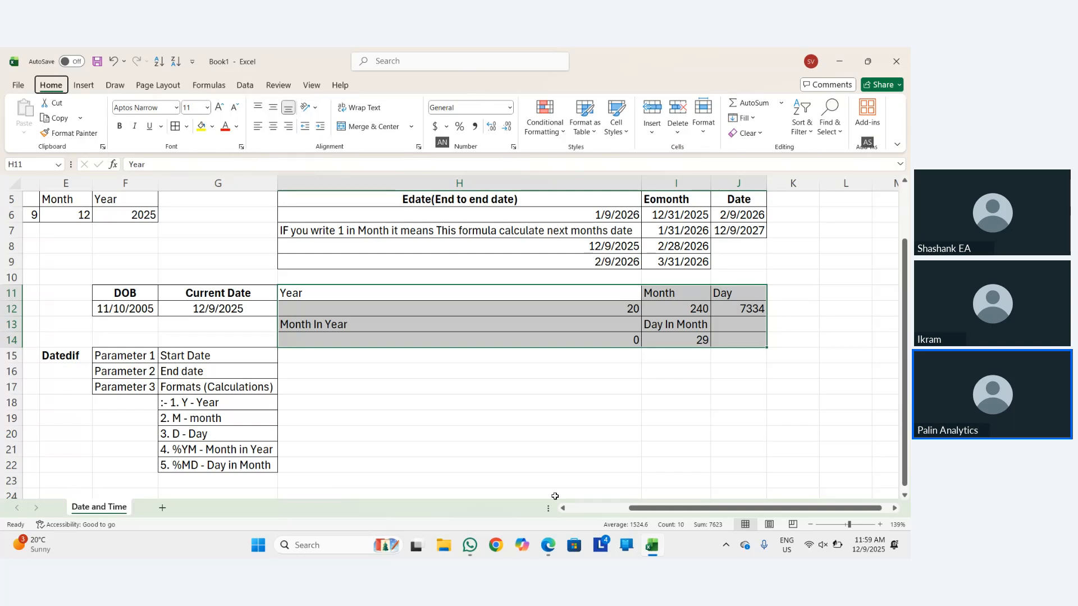
# Make the Year, Month and Day headings in H11:J11 bold.
pyautogui.press('Right')
pyautogui.press('Right')
pyautogui.press('Down')
pyautogui.press('Down')
pyautogui.press('Down')
pyautogui.press('Left')
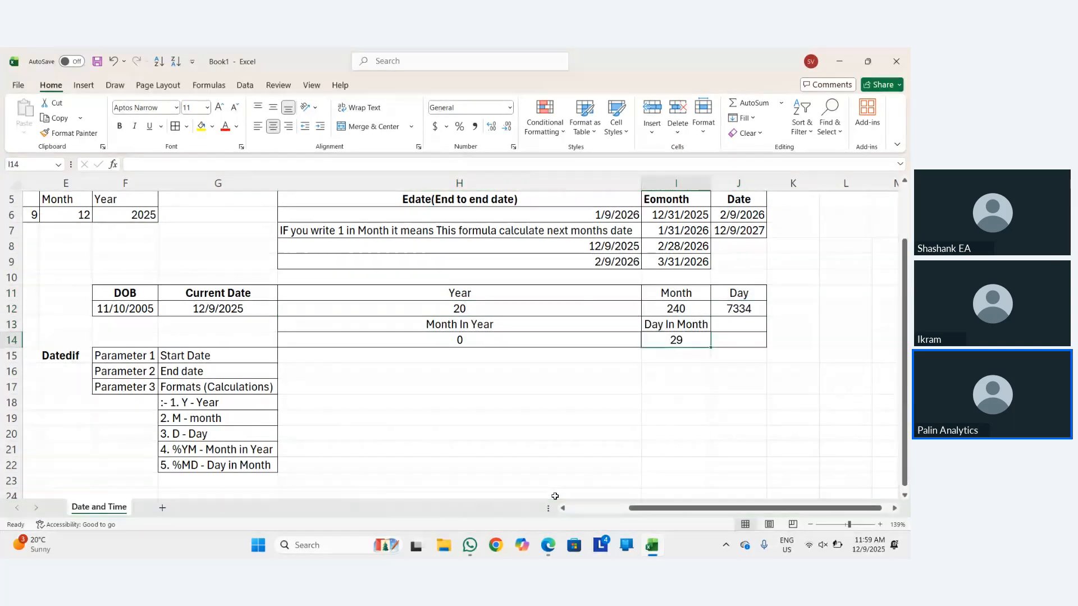
pyautogui.press('Up')
pyautogui.press('Up')
pyautogui.press('Up')
pyautogui.press('Left')
pyautogui.hotkey('shift', 'Right')
pyautogui.hotkey('shift', 'Right')
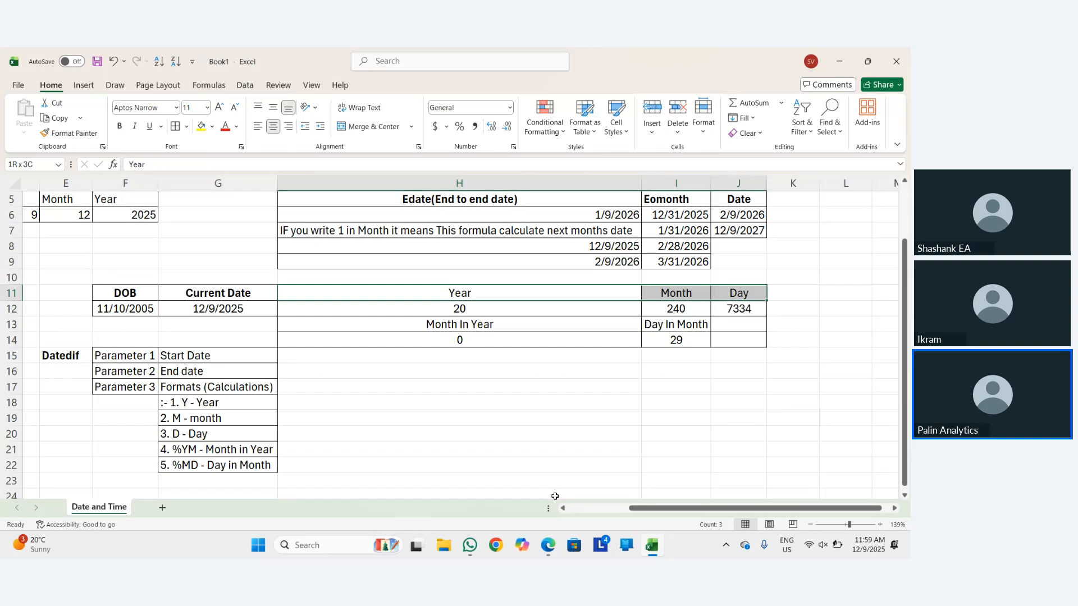
pyautogui.hotkey('ctrl', 'b')
# Make the Month In Year and Day In Month headings in H13:I13 bold.
pyautogui.press('Down')
pyautogui.press('Down')
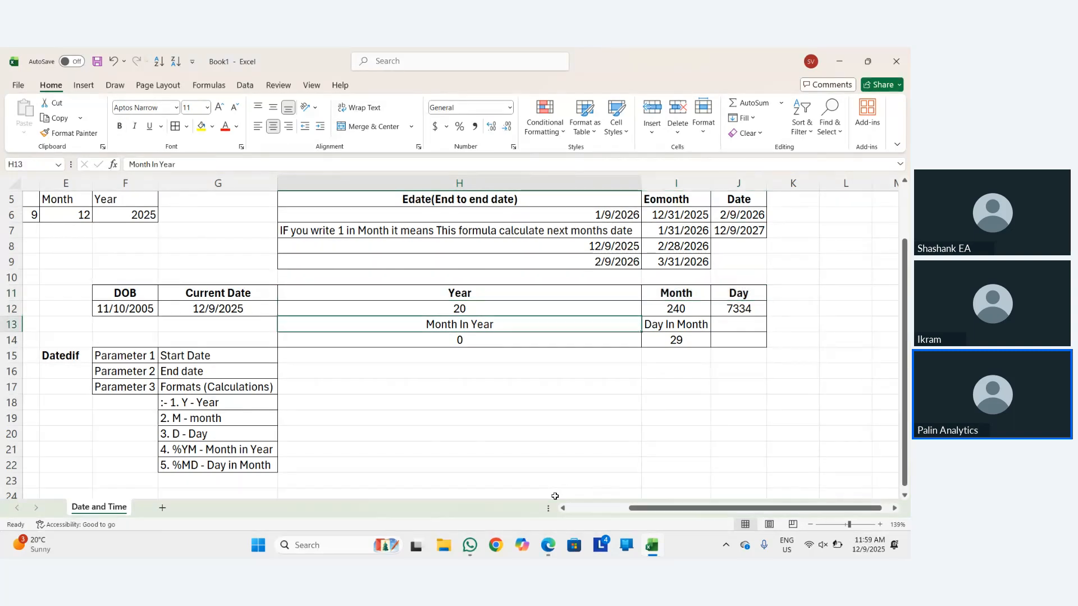
pyautogui.hotkey('shift', 'Right')
pyautogui.hotkey('ctrl', 'b')
pyautogui.press('Down')
pyautogui.press('Right')
pyautogui.press('Right')
pyautogui.press('Up')
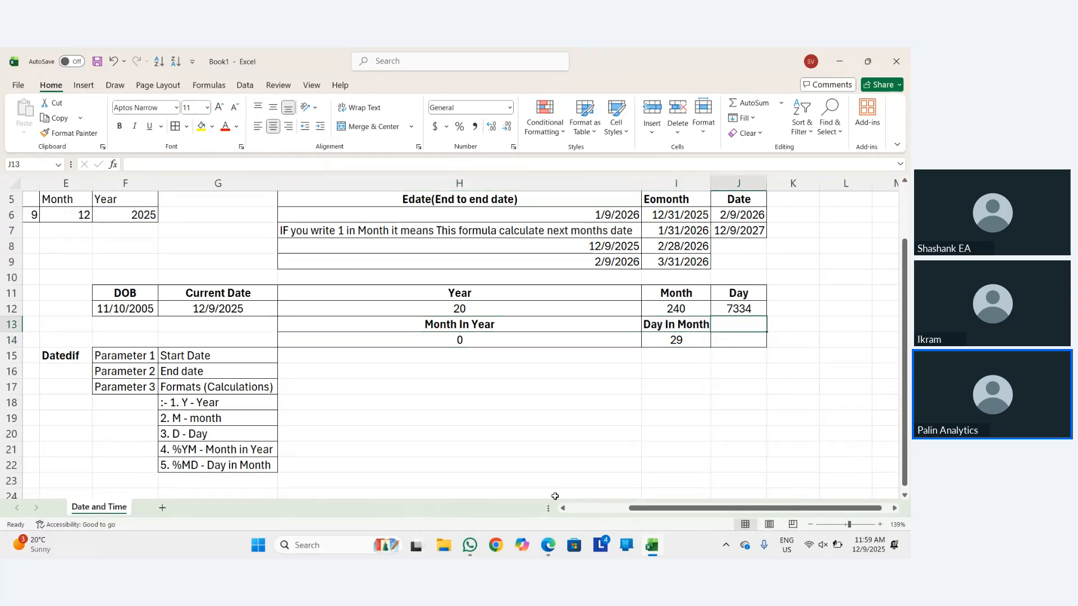
pyautogui.hotkey('shift', 'Down')
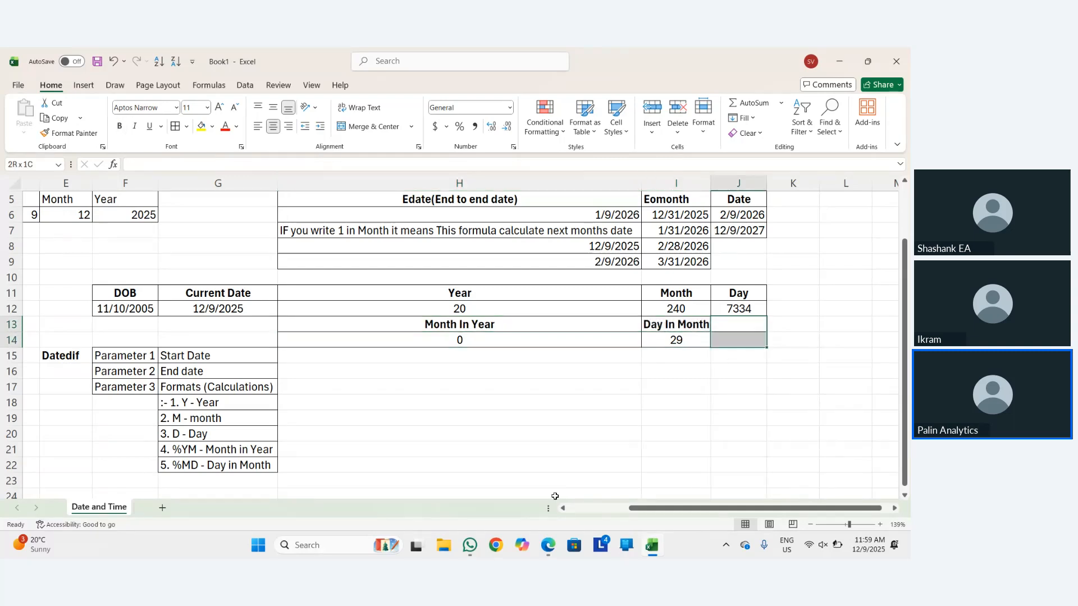
pyautogui.press('alt')
pyautogui.press('h')
pyautogui.press('b')
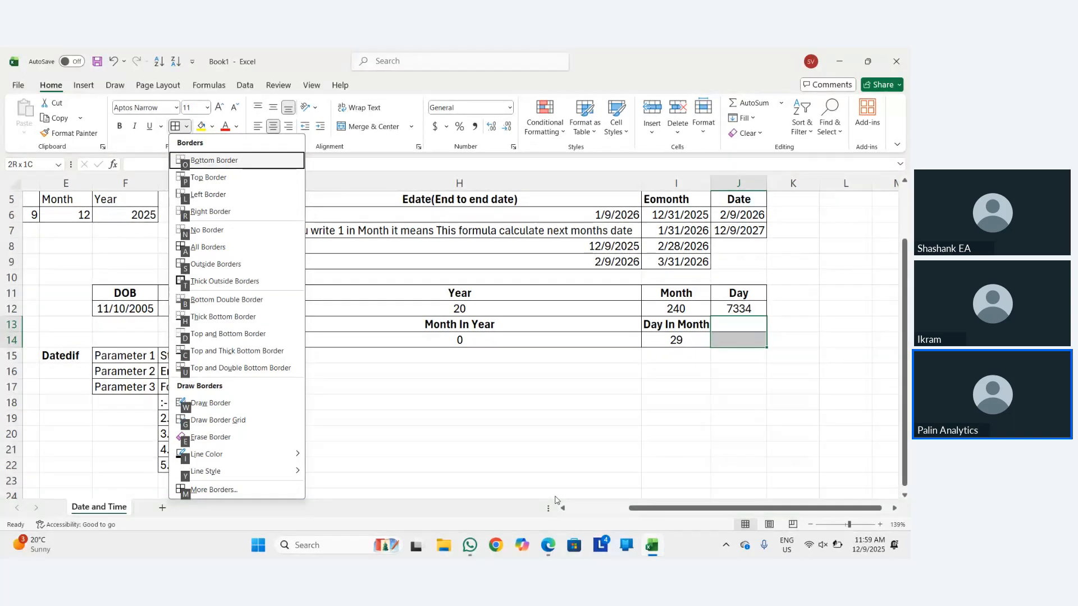
pyautogui.press('Escape')
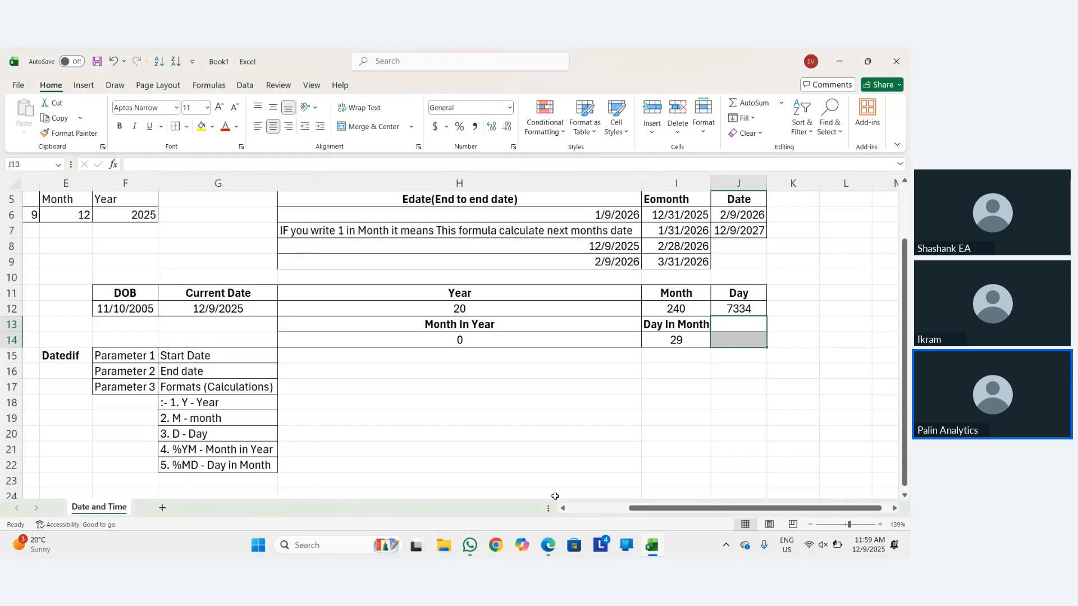
pyautogui.hotkey('alt', 'h')
pyautogui.press('b')
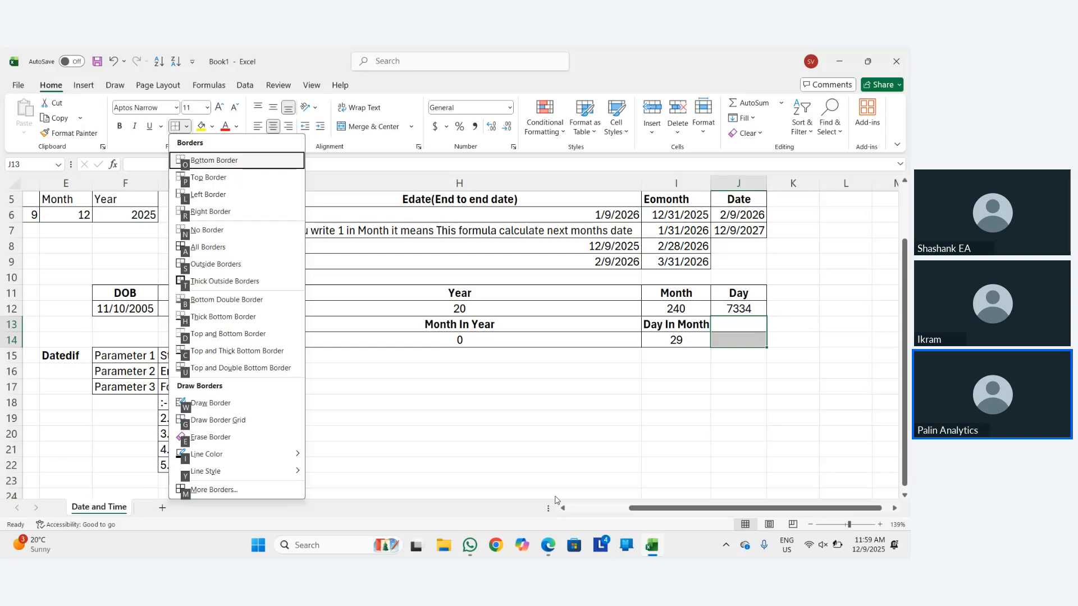
pyautogui.press('Escape')
pyautogui.press('Escape')
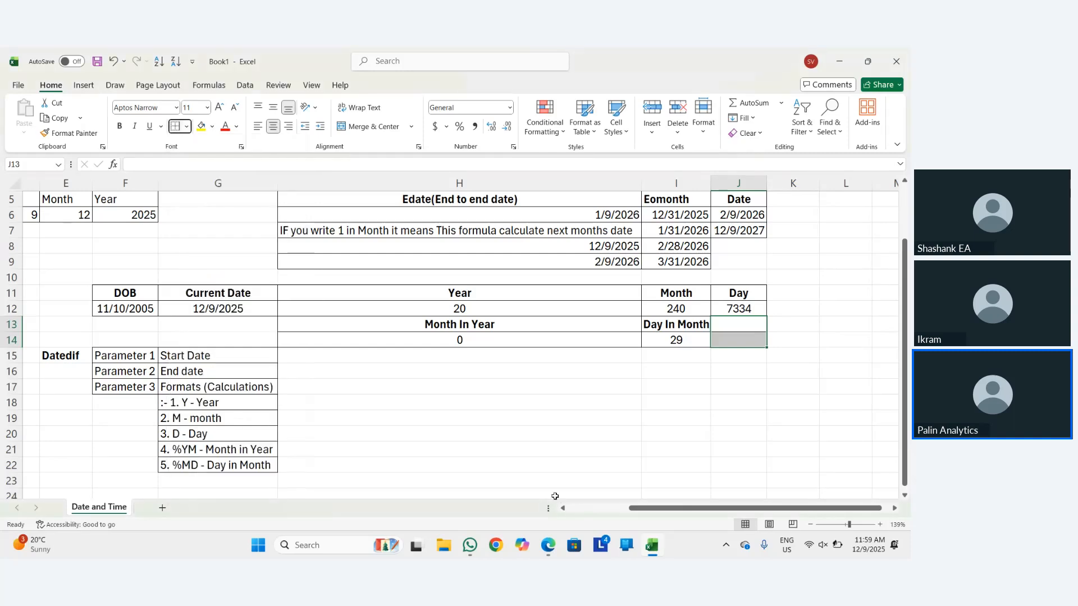
pyautogui.press('Return')
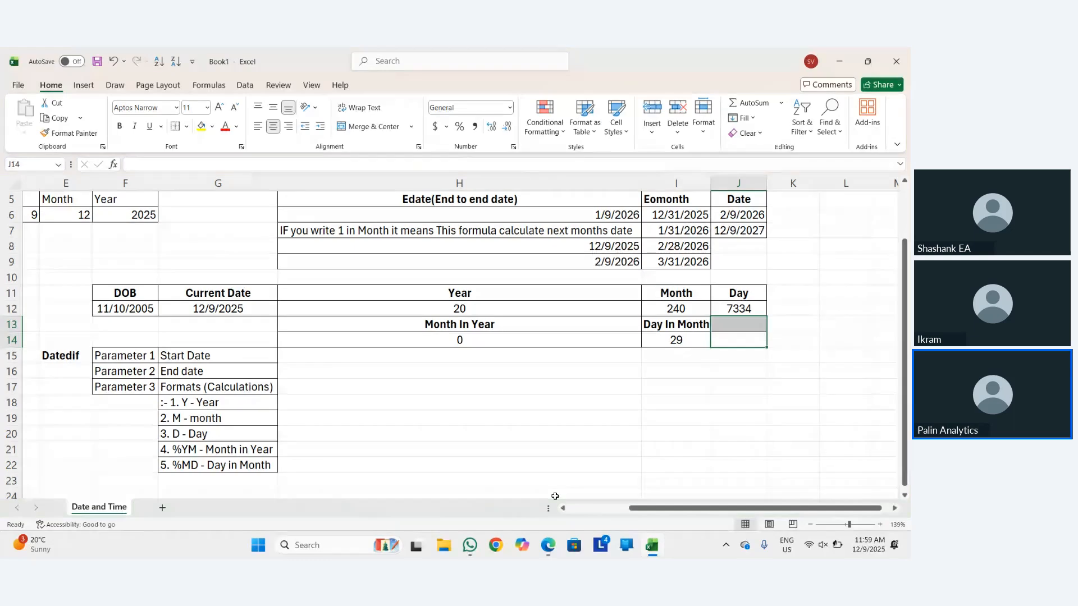
pyautogui.press('Return')
pyautogui.press('Down')
pyautogui.press('Down')
pyautogui.press('Right')
pyautogui.press('Down')
pyautogui.press('Left')
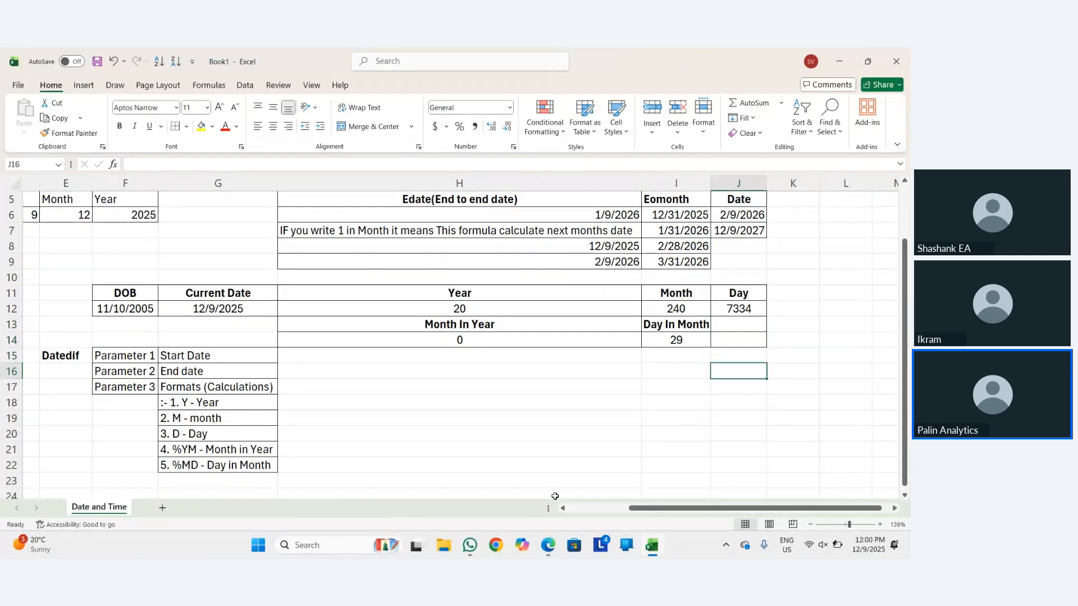
pyautogui.press('Up')
pyautogui.press('Up')
pyautogui.hotkey('shift', 'Up')
pyautogui.press('Return')
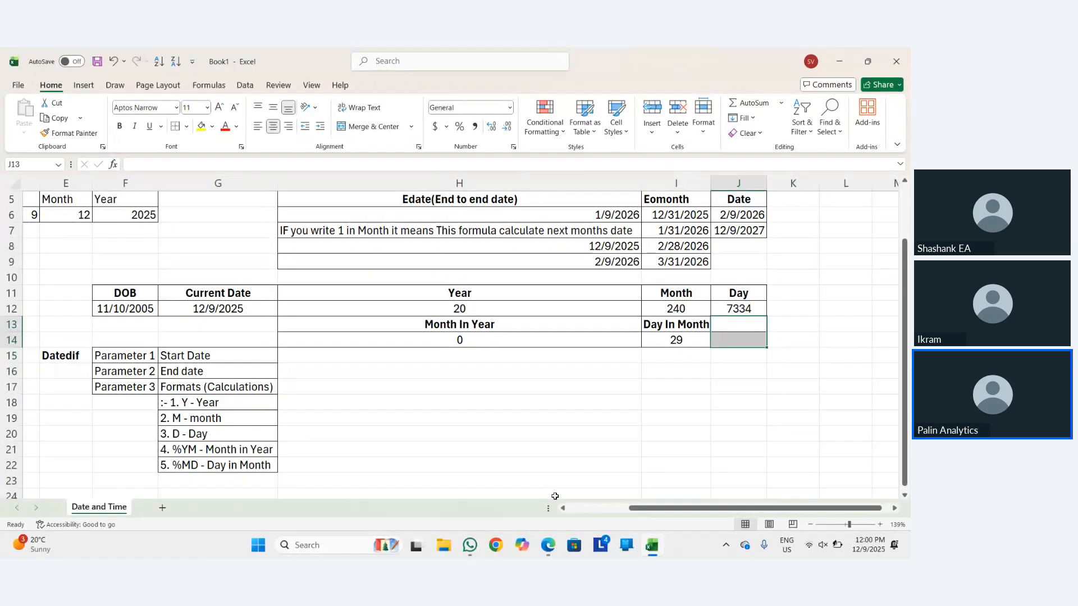
# Remove all borders from the empty cells J13:J14 beside the Day In Month results.
pyautogui.press('Down')
pyautogui.press('Left')
pyautogui.press('Right')
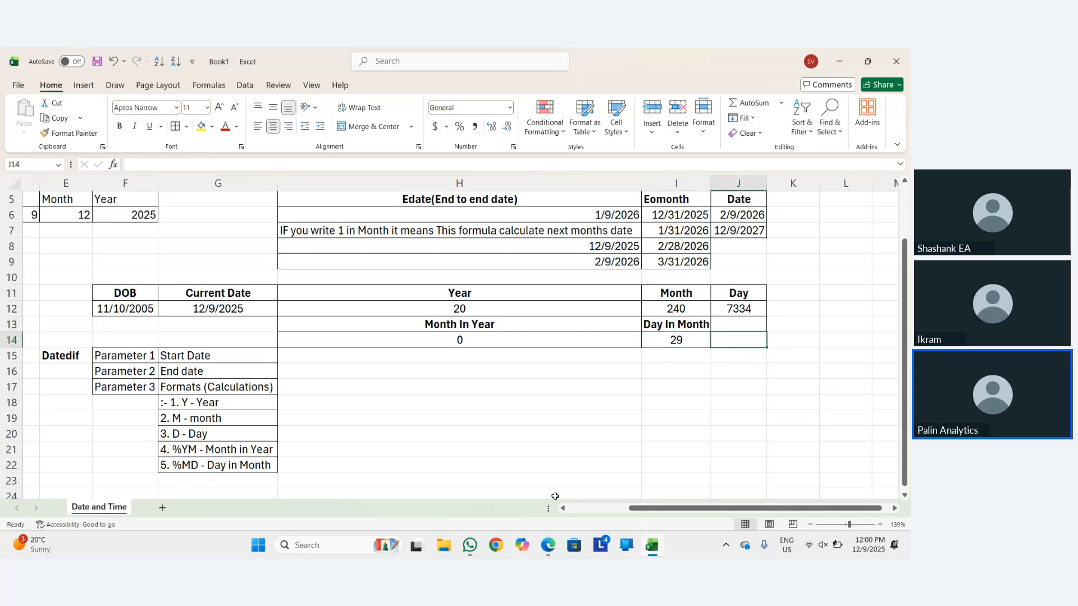
pyautogui.press('Up')
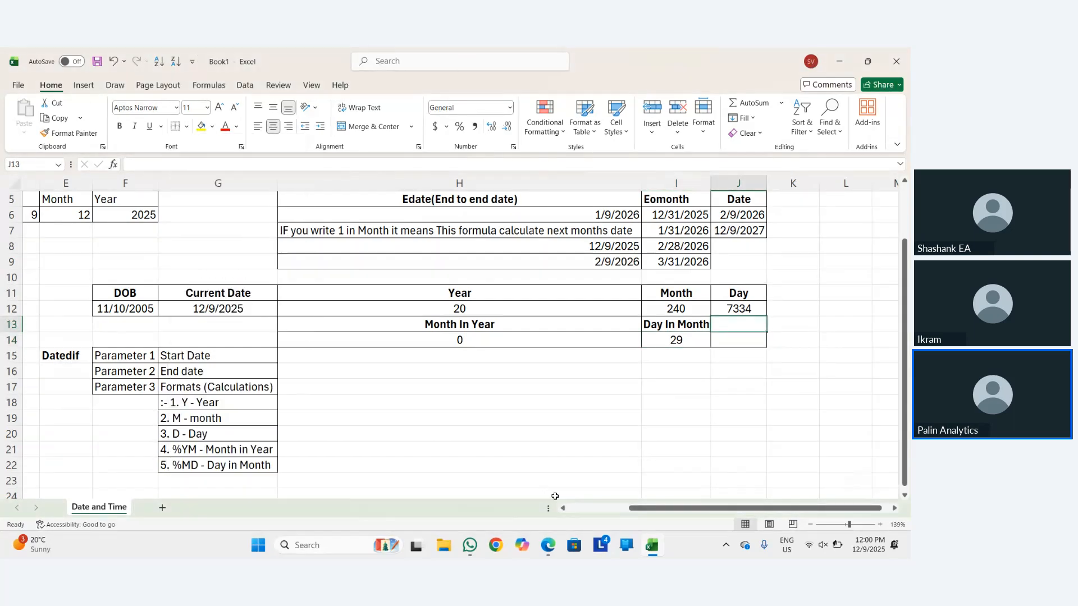
pyautogui.hotkey('shift', 'Down')
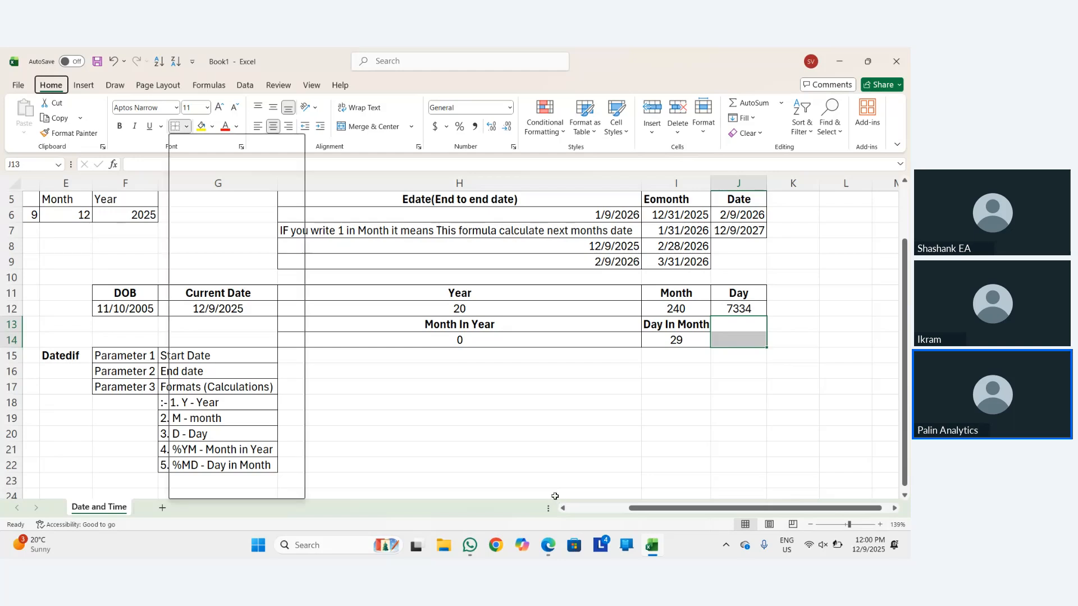
pyautogui.press('Left')
pyautogui.press('Left')
pyautogui.press('Left')
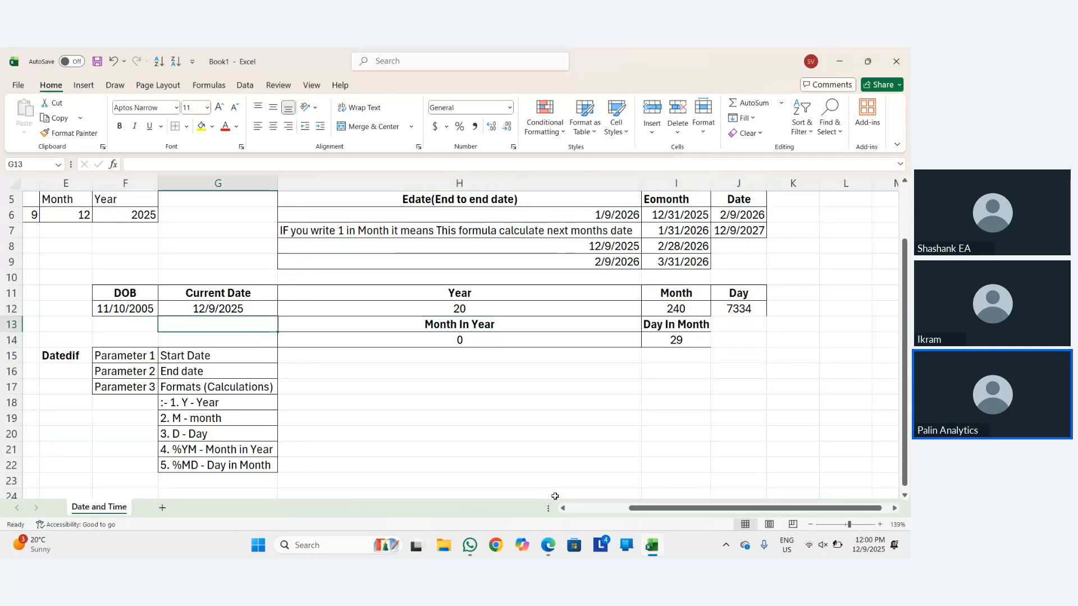
# Reapply all borders to the Day In Month heading and result in I13:I14.
pyautogui.press('Right')
pyautogui.press('Right')
pyautogui.hotkey('shift', 'Down')
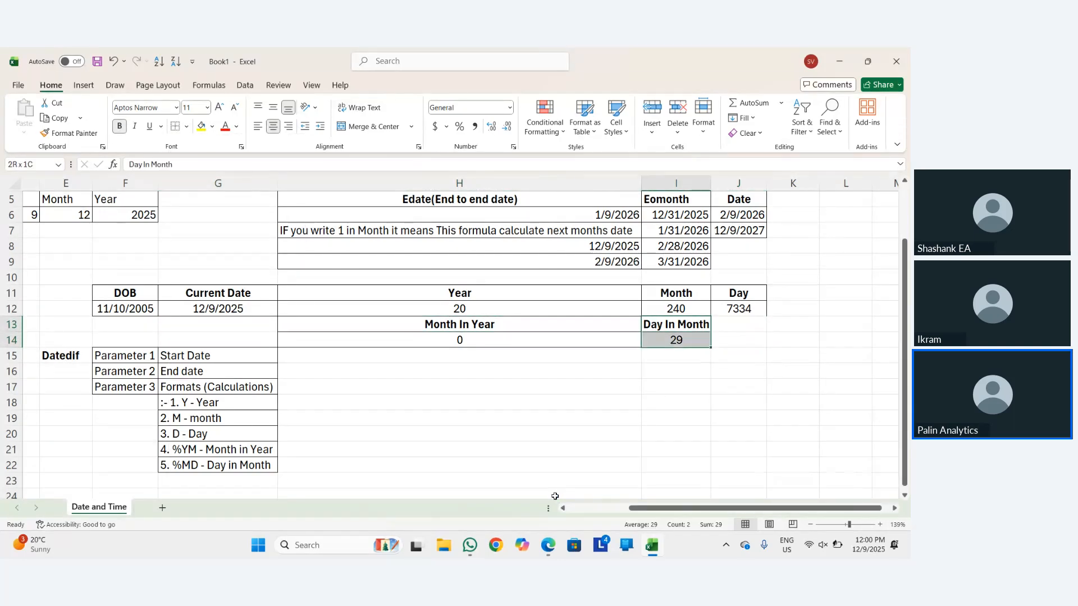
pyautogui.press('alt')
pyautogui.press('h')
pyautogui.press('b')
pyautogui.press('Escape')
pyautogui.press('Escape')
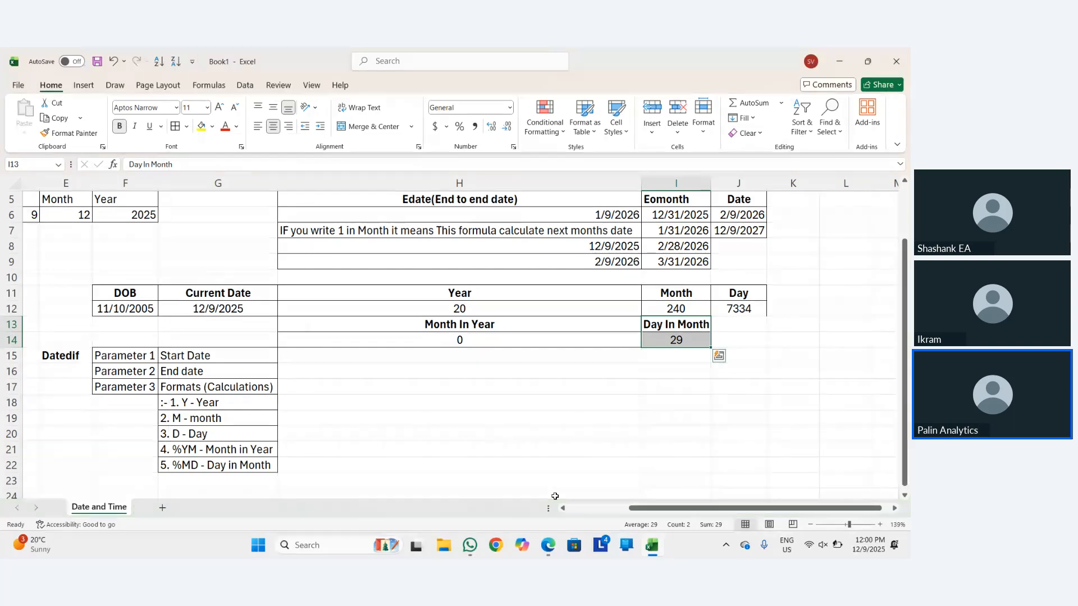
# Reapply all borders to the Day result in cell J12.
pyautogui.press('Up')
pyautogui.press('Right')
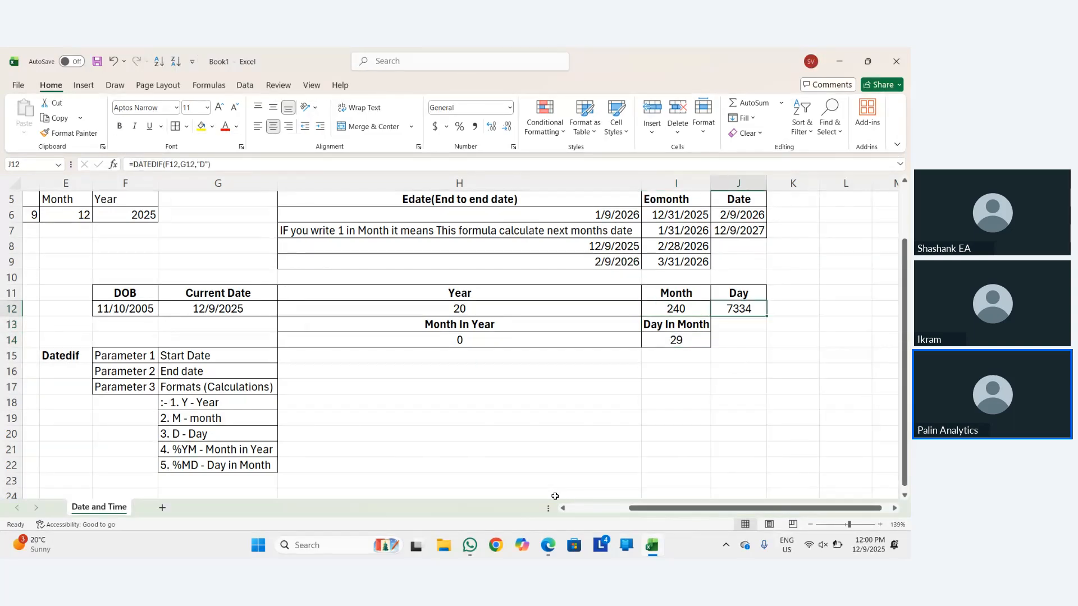
pyautogui.press('alt')
pyautogui.press('h')
pyautogui.press('b')
pyautogui.press('a')
pyautogui.press('Left')
pyautogui.press('Left')
pyautogui.press('Left')
pyautogui.press('Left')
pyautogui.press('Left')
pyautogui.press('Left')
pyautogui.press('Left')
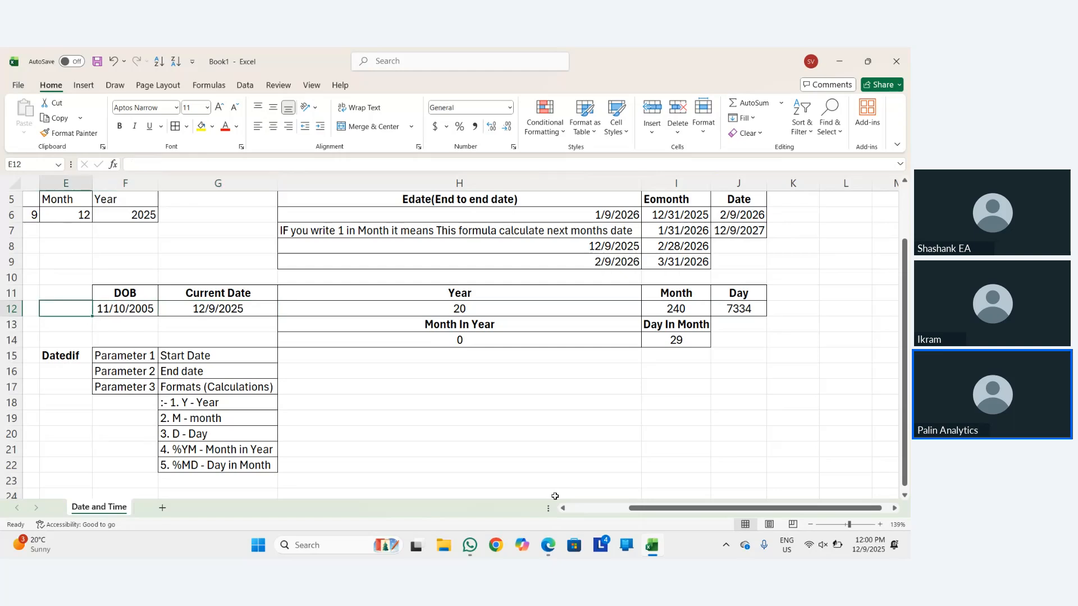
pyautogui.press('Up')
pyautogui.press('Right')
pyautogui.press('Right')
pyautogui.press('Right')
pyautogui.press('Right')
pyautogui.press('Right')
pyautogui.press('Right')
pyautogui.press('Right')
pyautogui.press('Right')
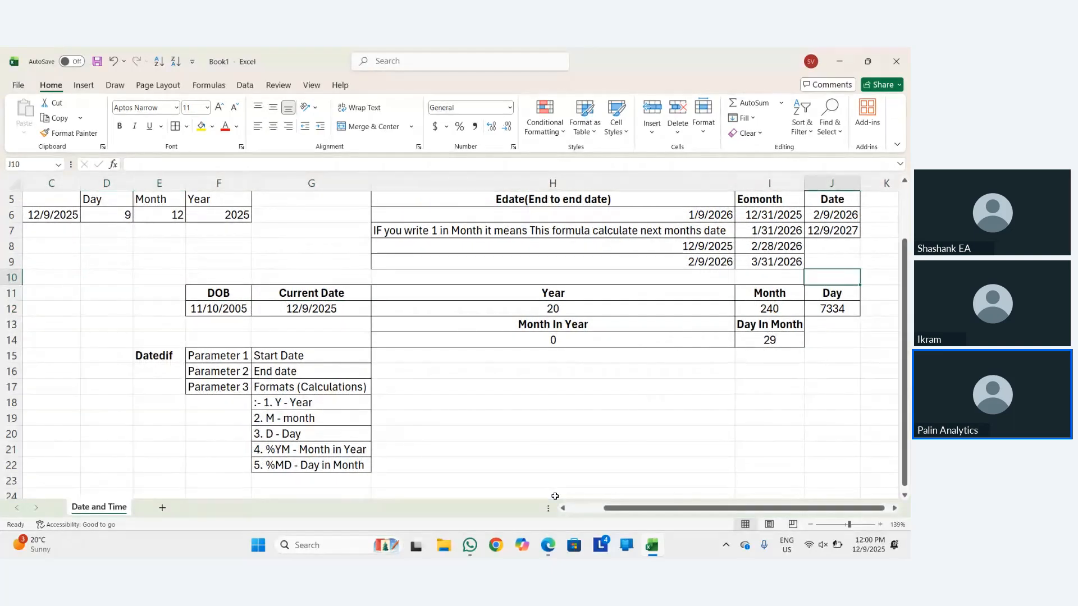
# Enter the heading Starting Date in cell H16.
pyautogui.press('Down')
pyautogui.press('Down')
pyautogui.press('Down')
pyautogui.press('Down')
pyautogui.press('Left')
pyautogui.press('Left')
pyautogui.press('Left')
pyautogui.press('Down')
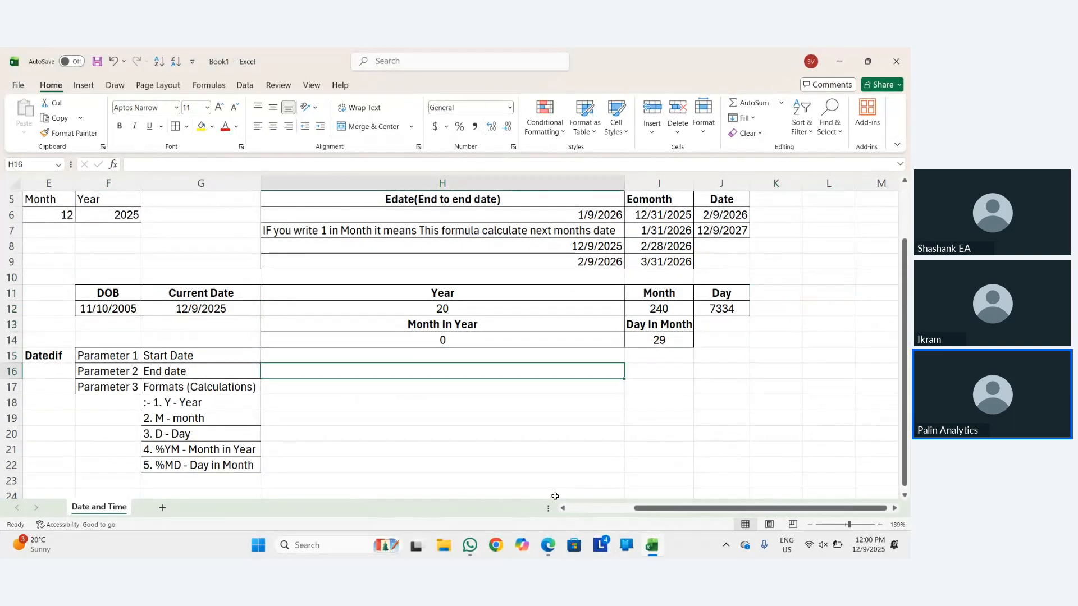
pyautogui.write('Start')
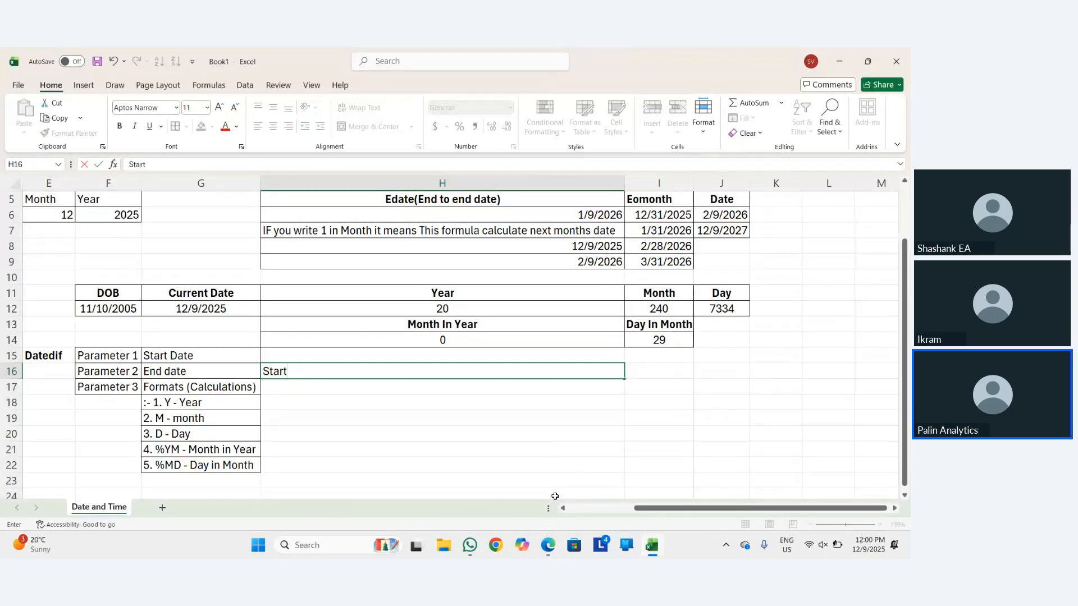
pyautogui.write('ting')
pyautogui.press('BackSpace')
pyautogui.press('BackSpace')
pyautogui.press('BackSpace')
pyautogui.press('BackSpace')
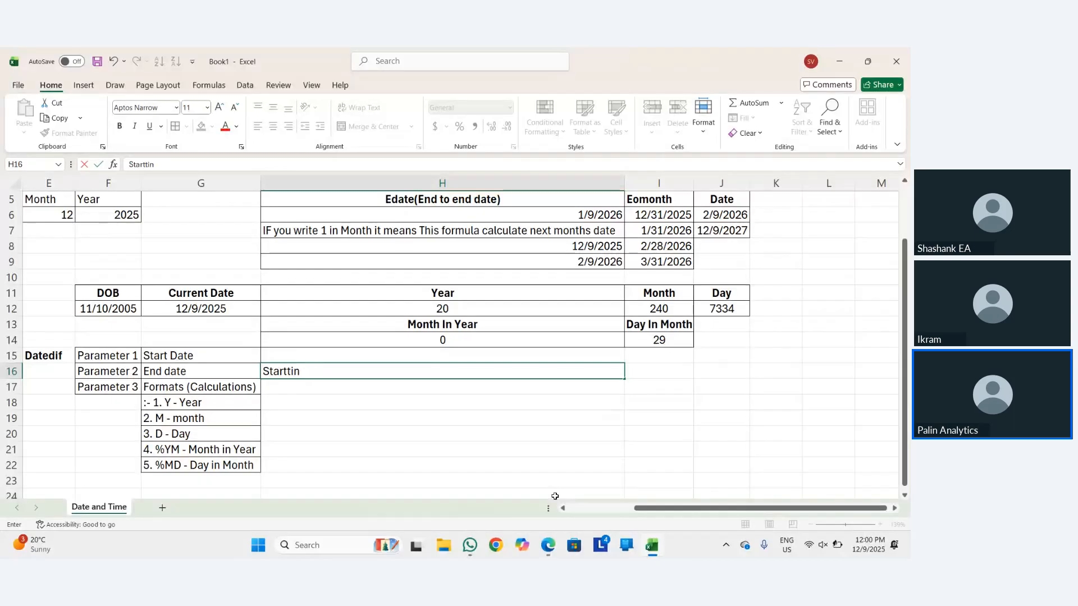
pyautogui.write('ing Date')
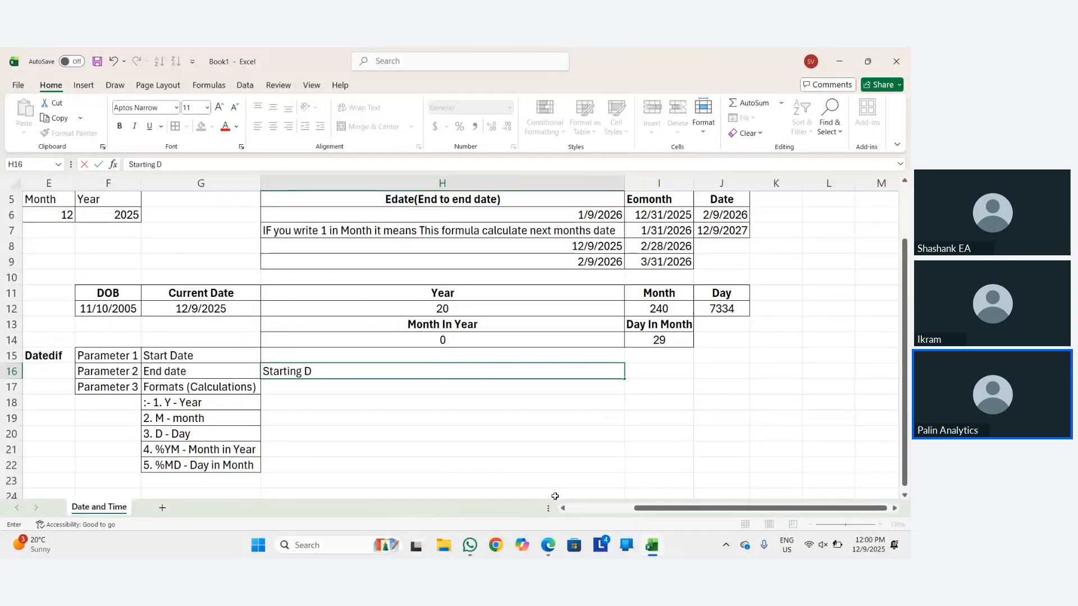
pyautogui.press('Return')
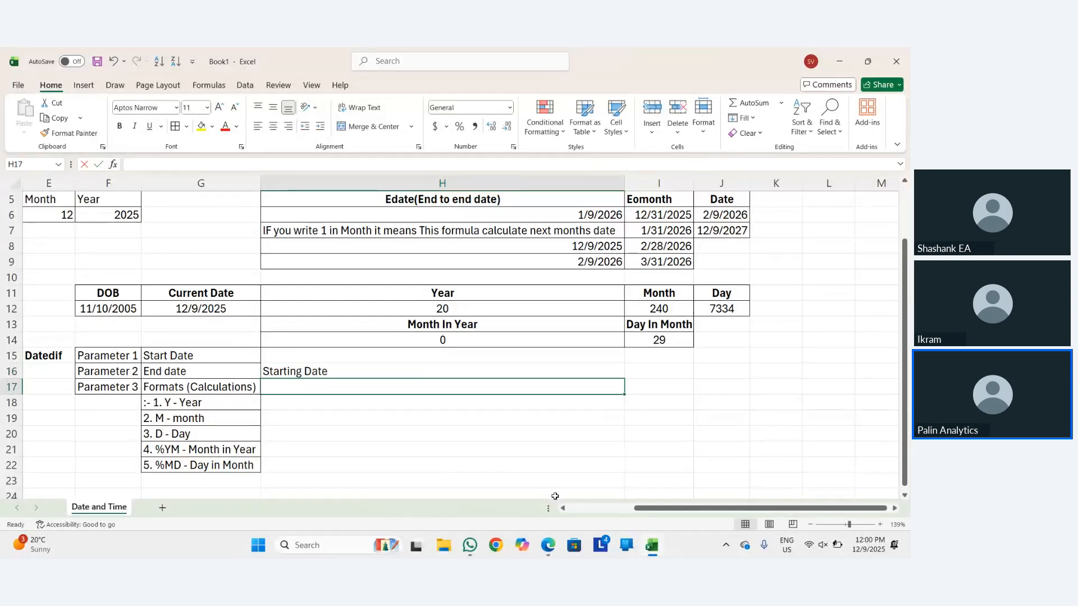
# Enter the formula =TODAY() in H17 under the Starting Date heading.
pyautogui.write('=Today')
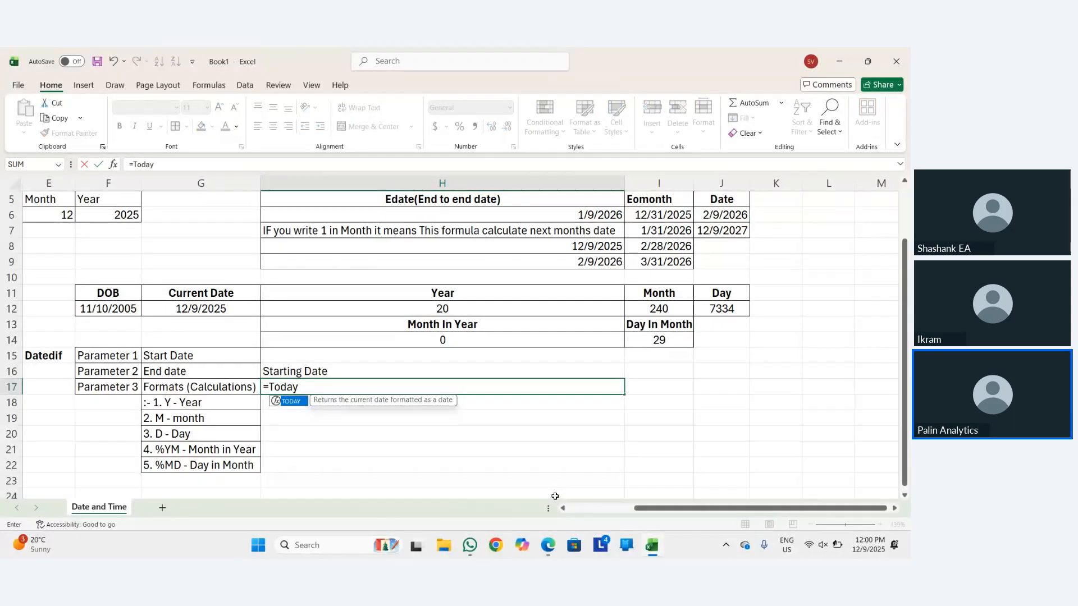
pyautogui.press('Return')
pyautogui.press('Up')
# Enter the heading Last Date in cell I16.
pyautogui.press('Right')
pyautogui.press('Up')
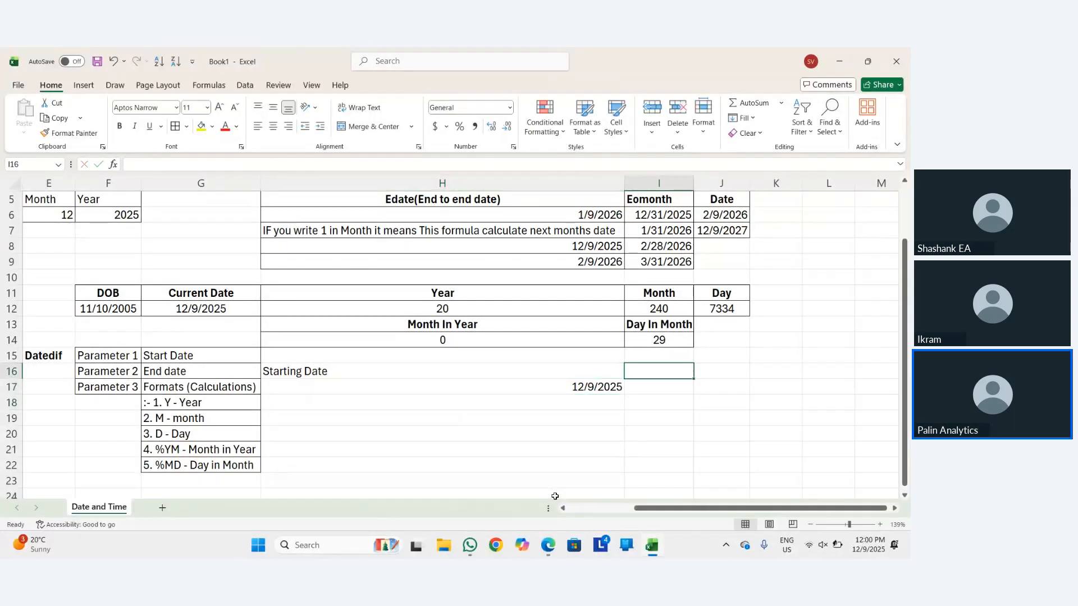
pyautogui.write('Lats')
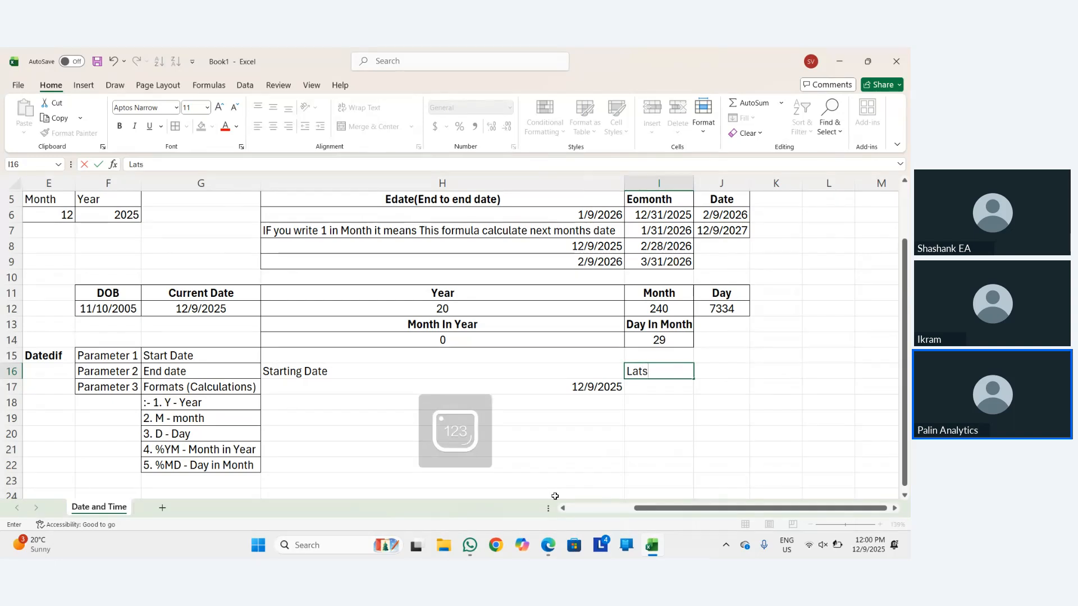
pyautogui.press('BackSpace')
pyautogui.write('st Date')
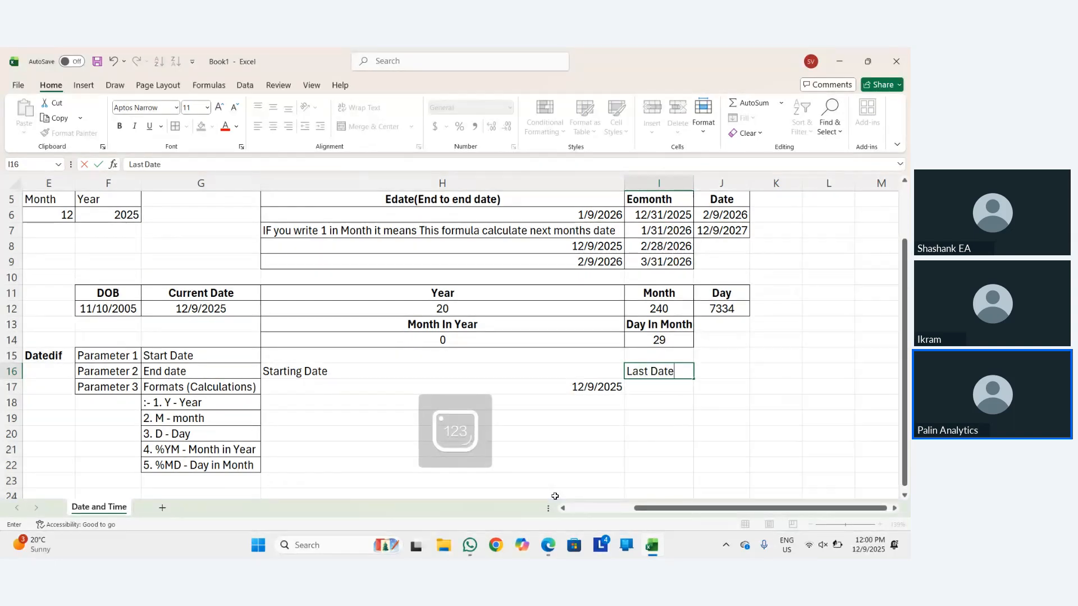
pyautogui.hotkey('ctrl', 'Return')
# Center the Starting Date and Last Date block H16:I17 horizontally.
pyautogui.press('Left')
pyautogui.press('Down')
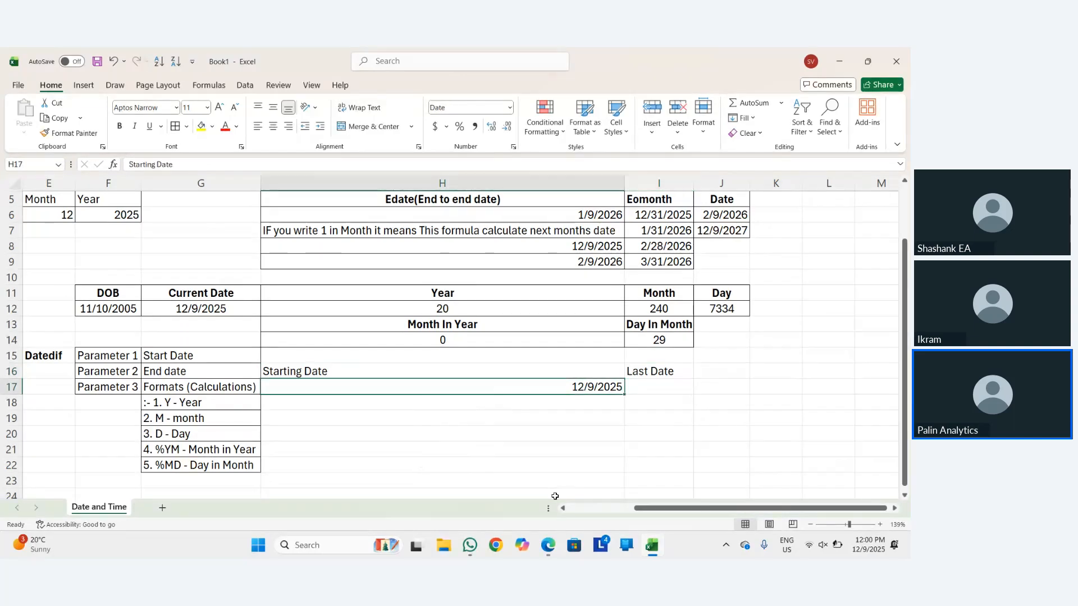
pyautogui.hotkey('shift', 'Up')
pyautogui.hotkey('shift', 'Right')
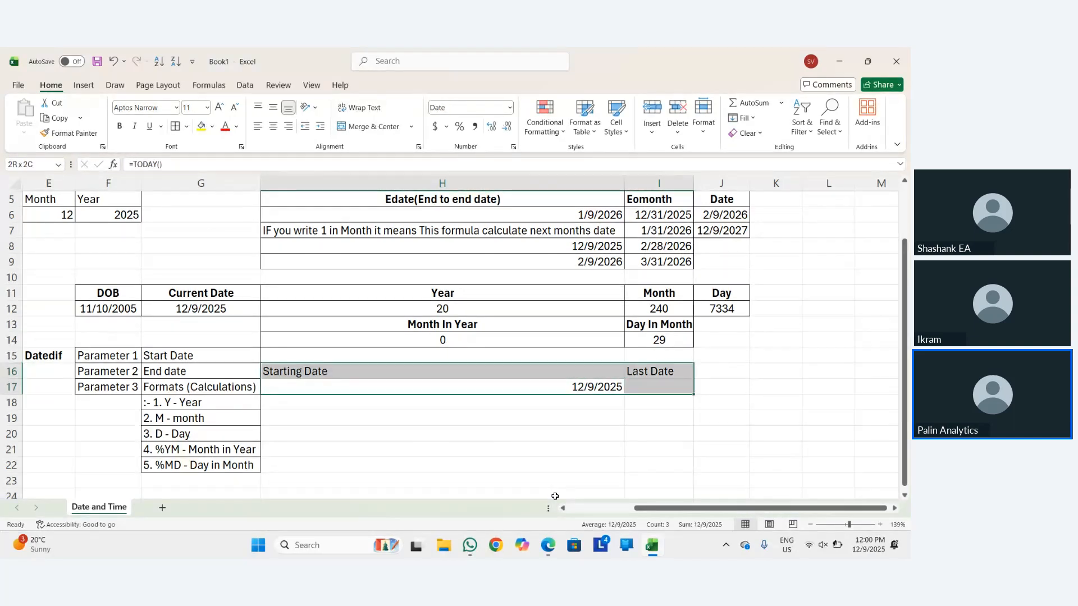
pyautogui.press('alt')
pyautogui.press('h')
pyautogui.press('a')
pyautogui.press('c')
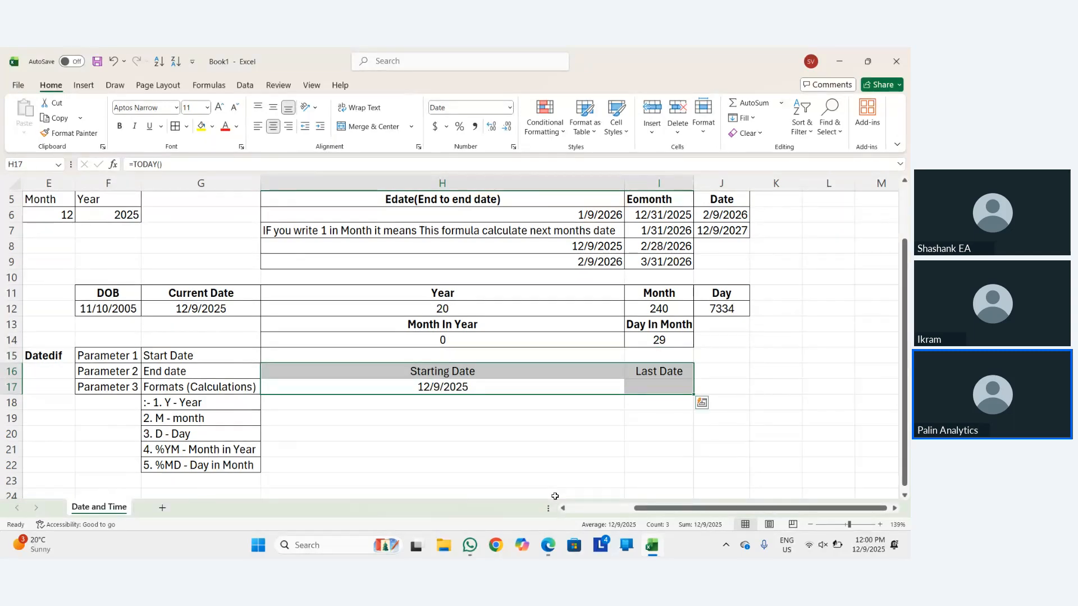
# Make the Starting Date and Last Date headings in H16:I16 bold.
pyautogui.hotkey('shift', 'Down')
pyautogui.hotkey('shift', 'Up')
pyautogui.press('Up')
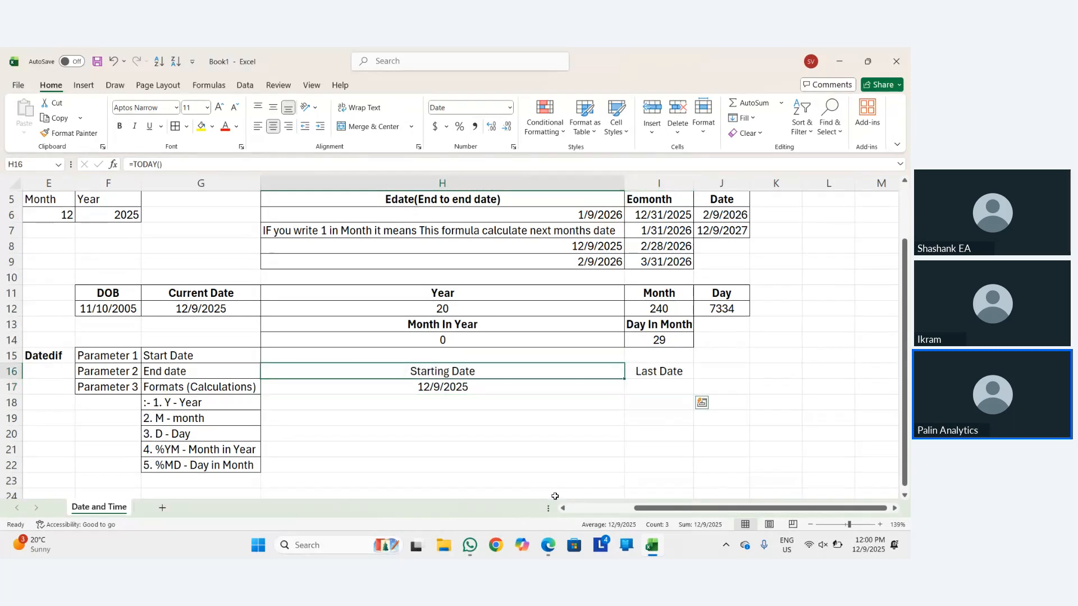
pyautogui.hotkey('shift', 'Right')
pyautogui.hotkey('ctrl', 'b')
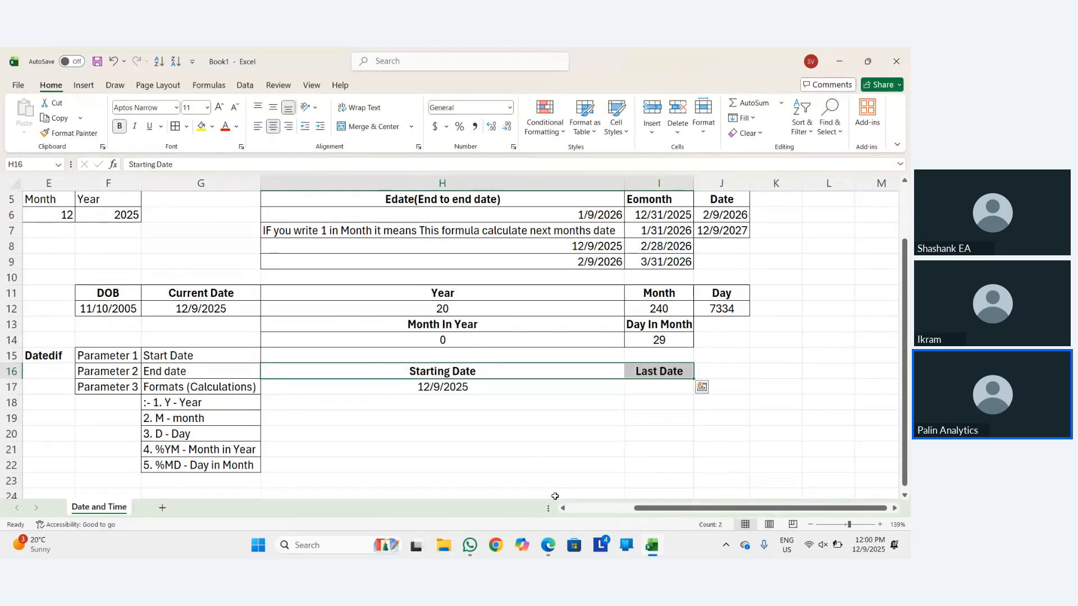
# Replace the content of H17 under Starting Date with the date 12-1-2025.
pyautogui.press('Down')
pyautogui.press('Right')
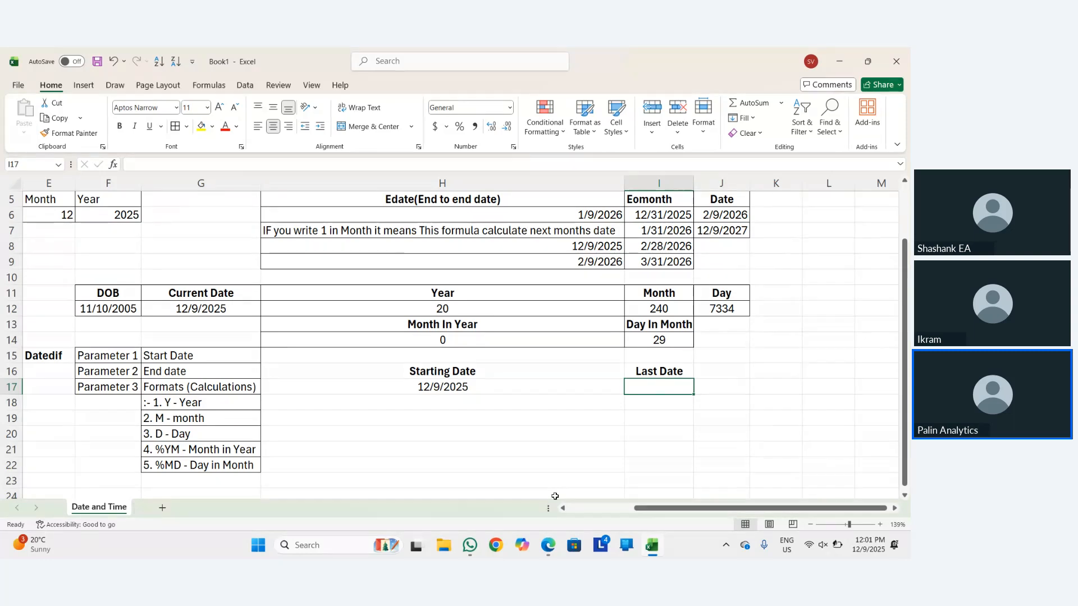
pyautogui.press('Left')
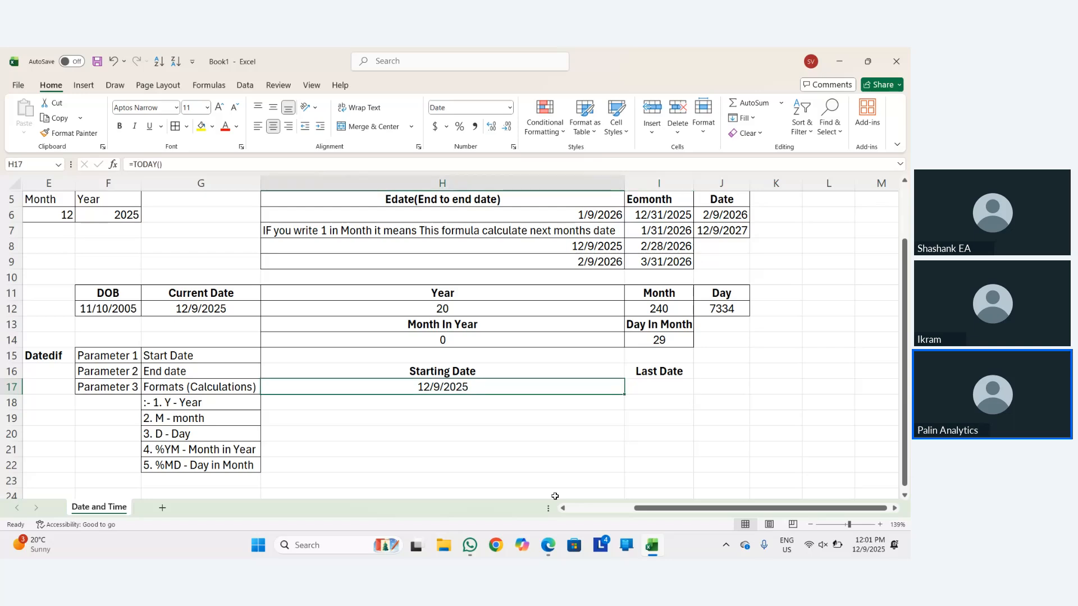
pyautogui.press('Delete')
pyautogui.write('1')
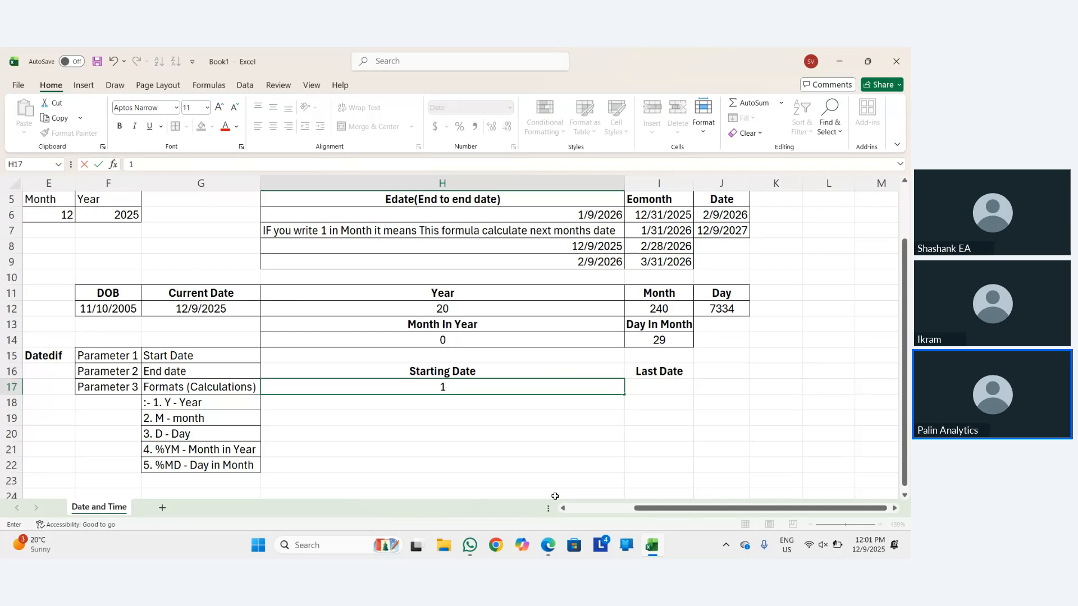
pyautogui.write('12-1-2025')
pyautogui.hotkey('ctrl', 'Return')
pyautogui.press('Return')
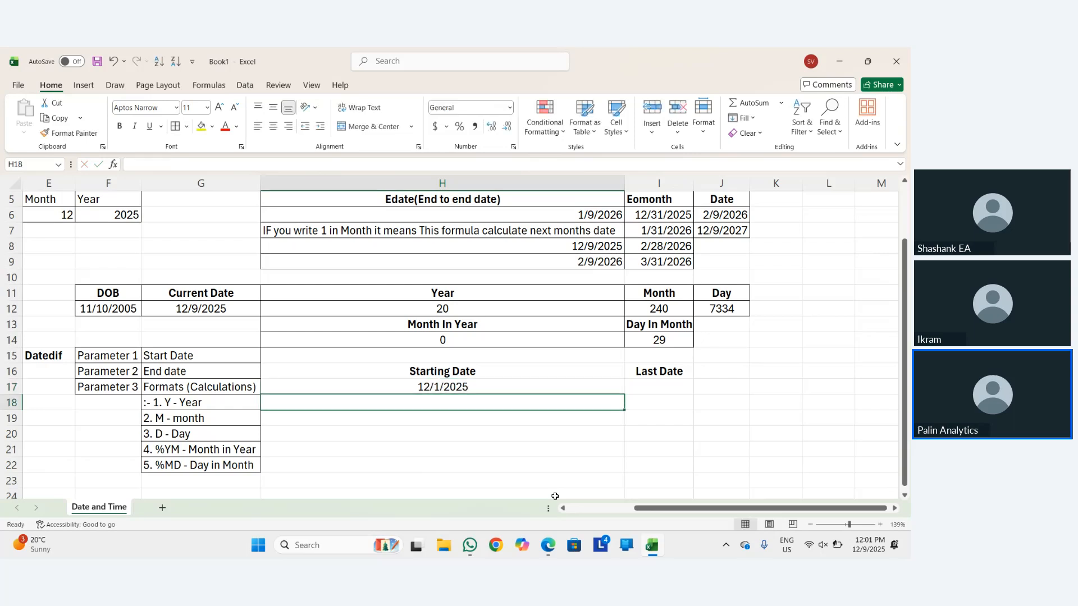
pyautogui.press('Up')
pyautogui.press('Left')
pyautogui.press('Left')
pyautogui.press('Left')
pyautogui.press('Up')
pyautogui.press('Up')
pyautogui.press('Up')
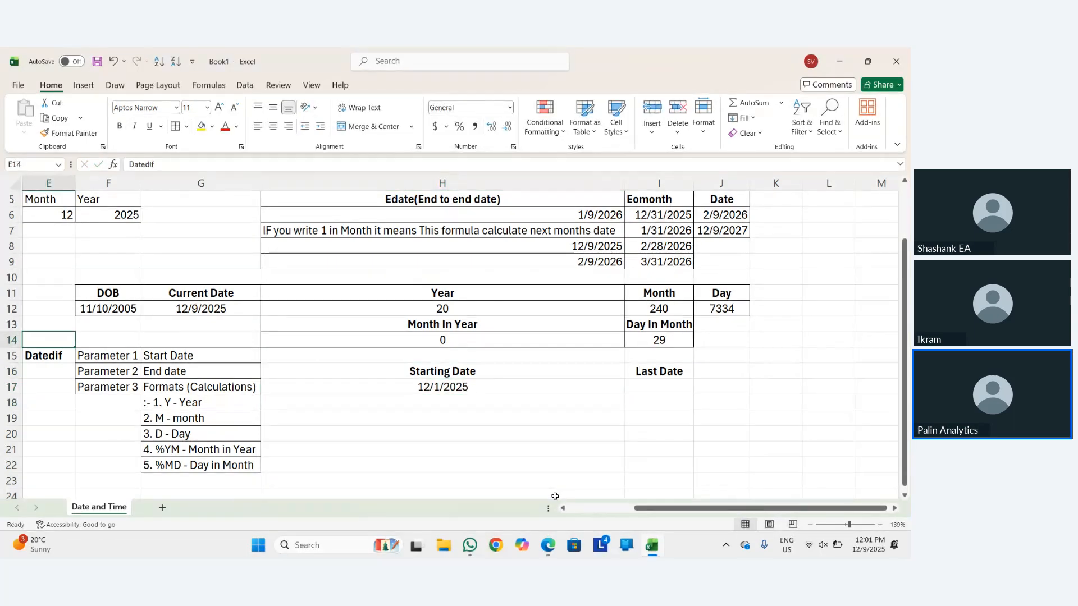
pyautogui.press('Right')
pyautogui.press('Right')
pyautogui.press('Down')
pyautogui.press('Right')
pyautogui.press('Right')
pyautogui.press('Right')
pyautogui.press('Down')
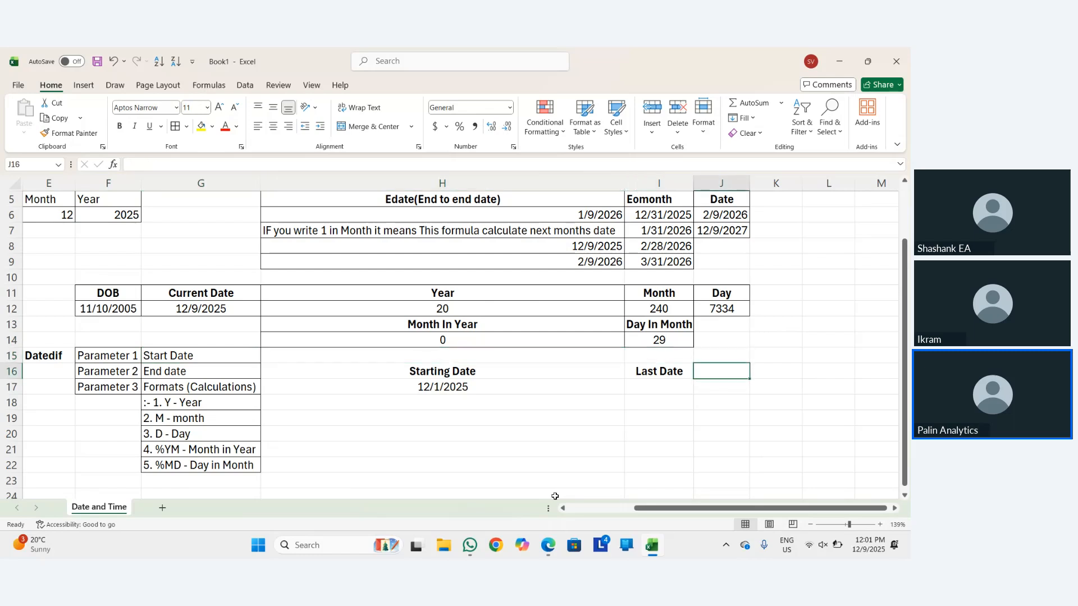
# Enter the date 12/31/2025 in I17 under the Last Date heading.
pyautogui.press('Left')
pyautogui.press('Down')
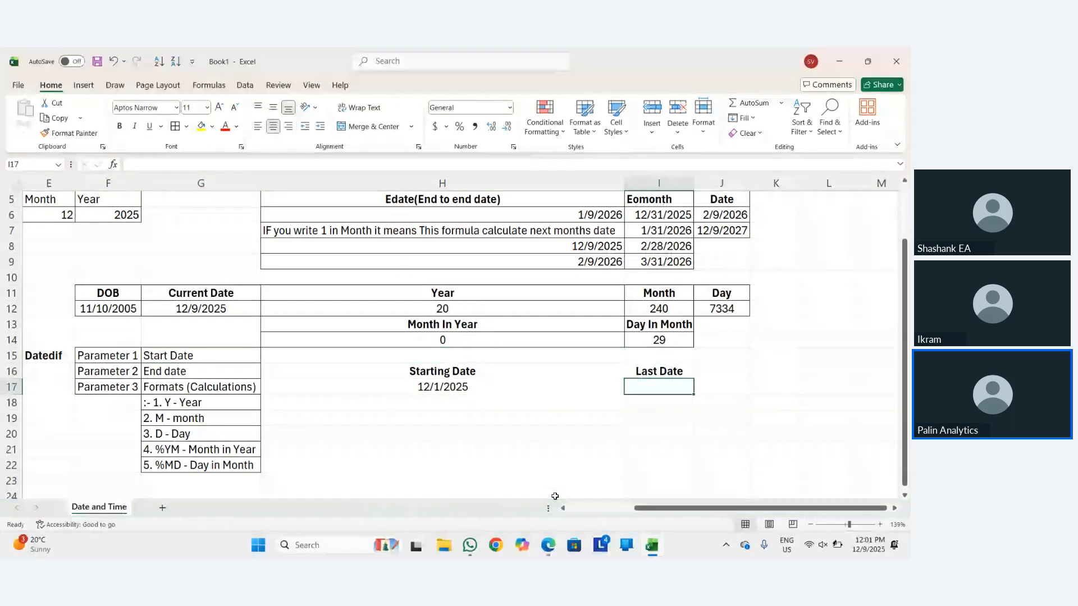
pyautogui.write('31')
pyautogui.press('BackSpace')
pyautogui.press('BackSpace')
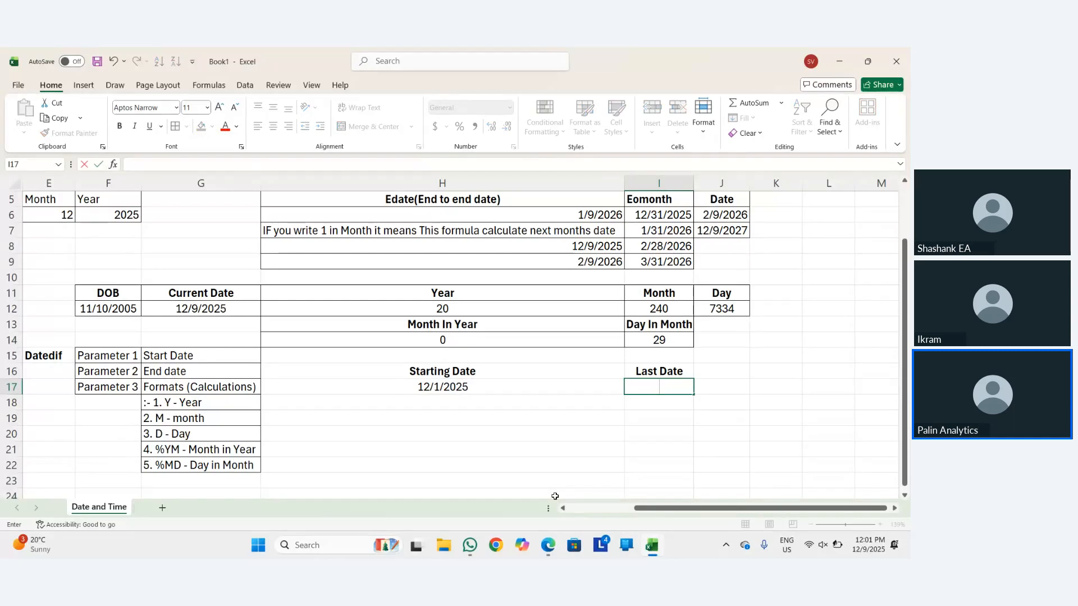
pyautogui.write('12-31-200')
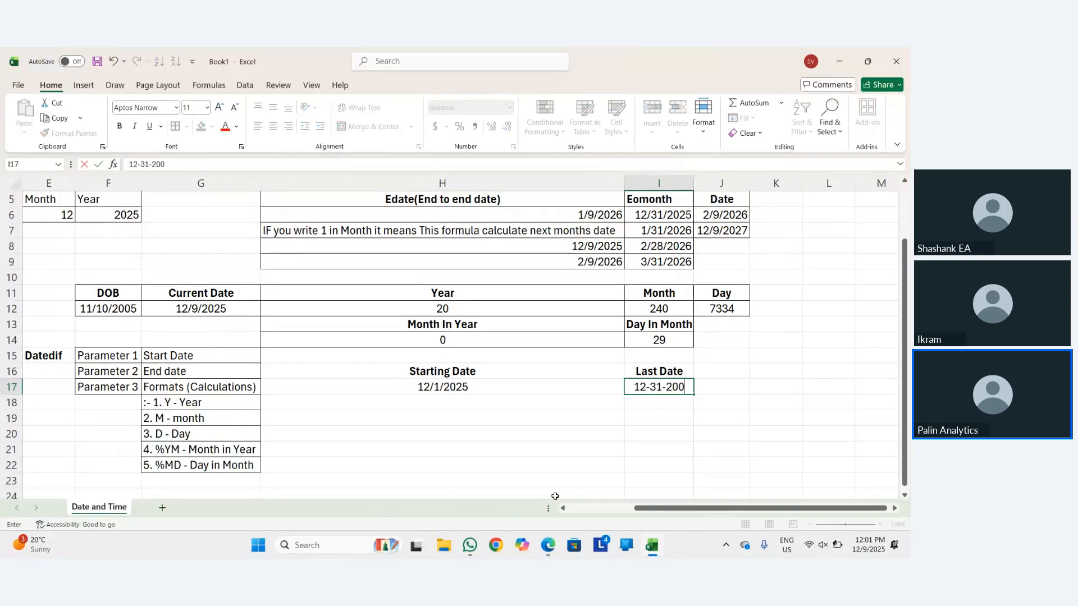
pyautogui.press('BackSpace')
pyautogui.press('Return')
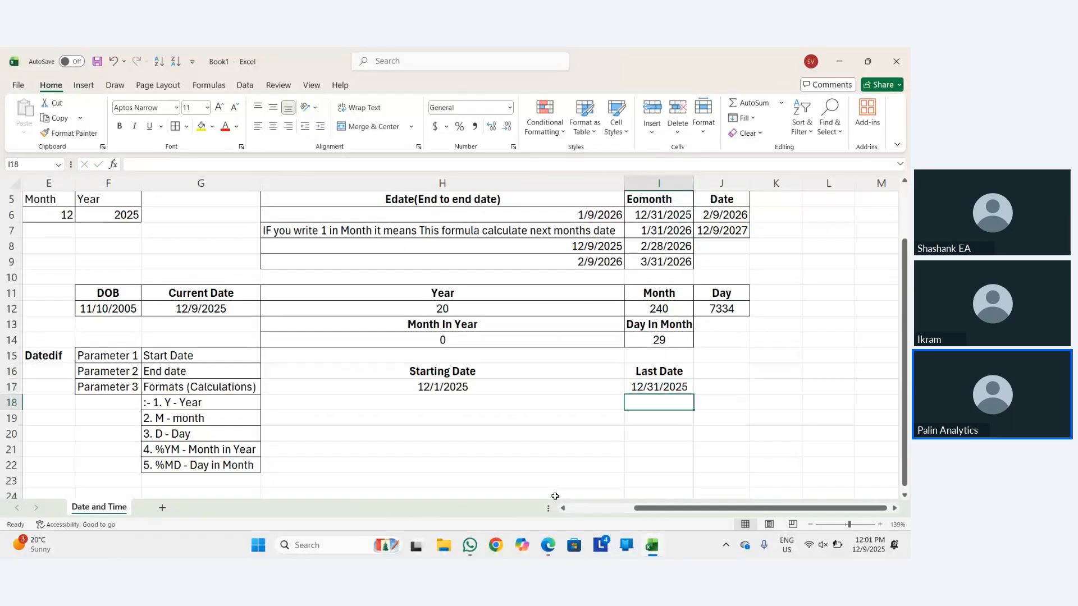
# Apply all borders to the Starting Date and Last Date block H16:I17.
pyautogui.press('Up')
pyautogui.press('Left')
pyautogui.press('Left')
pyautogui.press('Up')
pyautogui.press('Right')
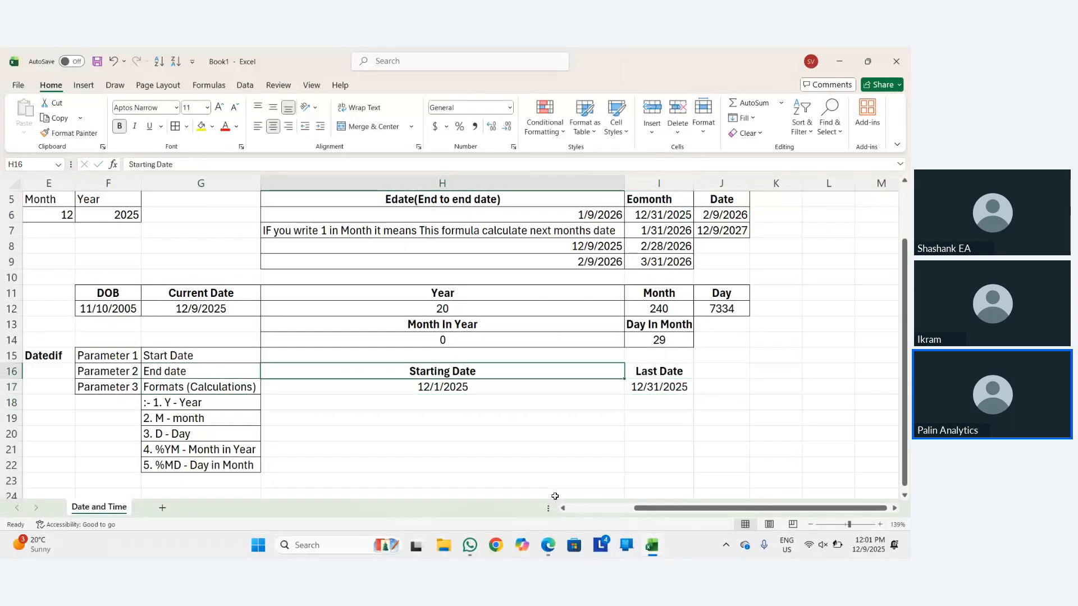
pyautogui.hotkey('shift', 'Right')
pyautogui.hotkey('shift', 'Down')
pyautogui.press('alt')
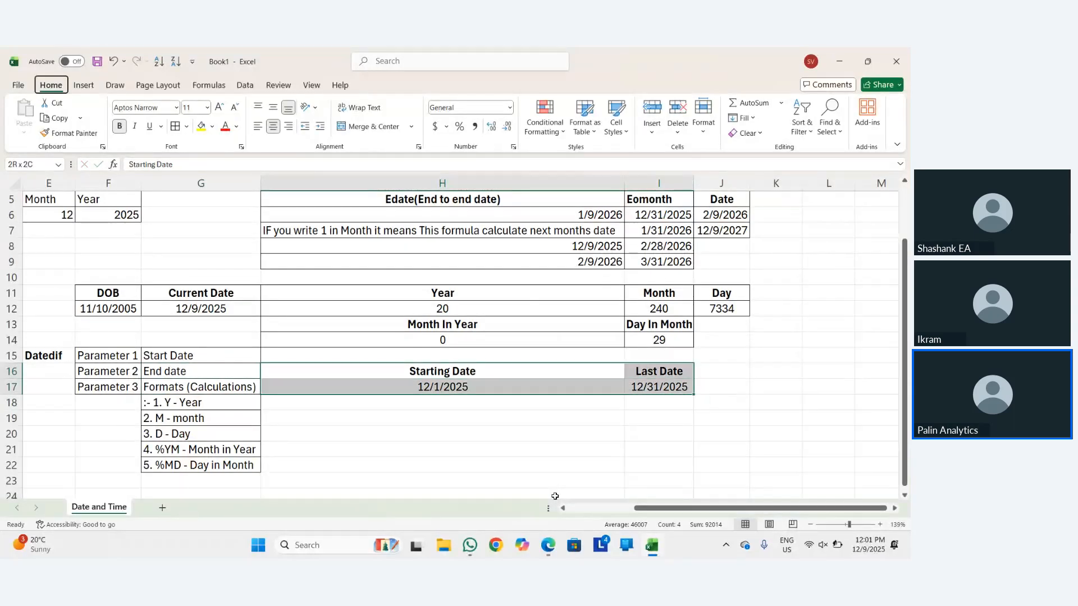
pyautogui.press('h')
pyautogui.press('b')
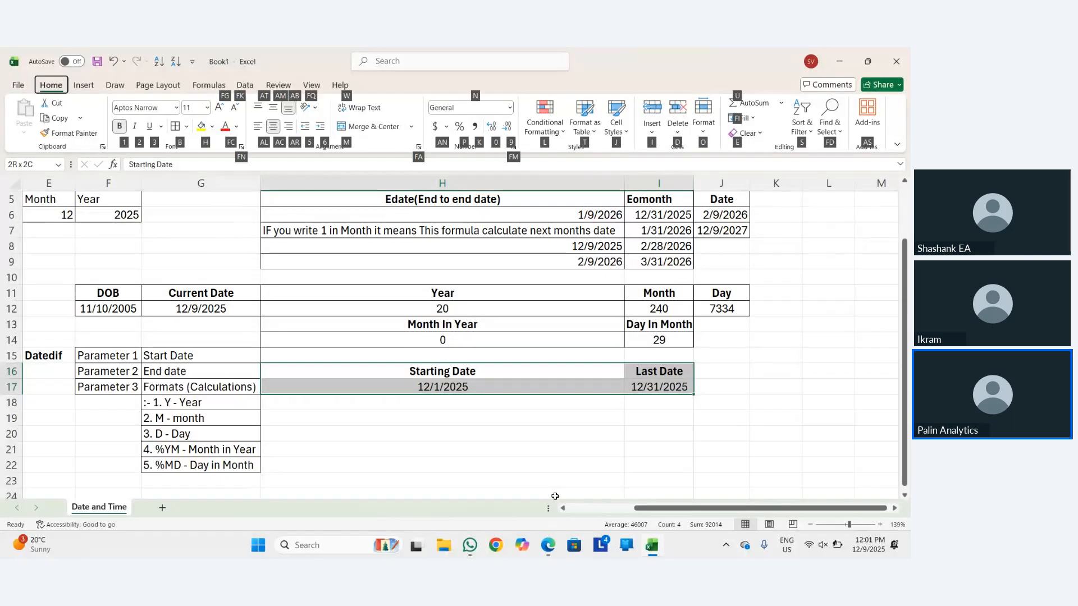
pyautogui.press('a')
# Enter the heading Holiday in J16, beside the Last Date heading.
pyautogui.press('Up')
pyautogui.press('Right')
pyautogui.press('Right')
pyautogui.press('Down')
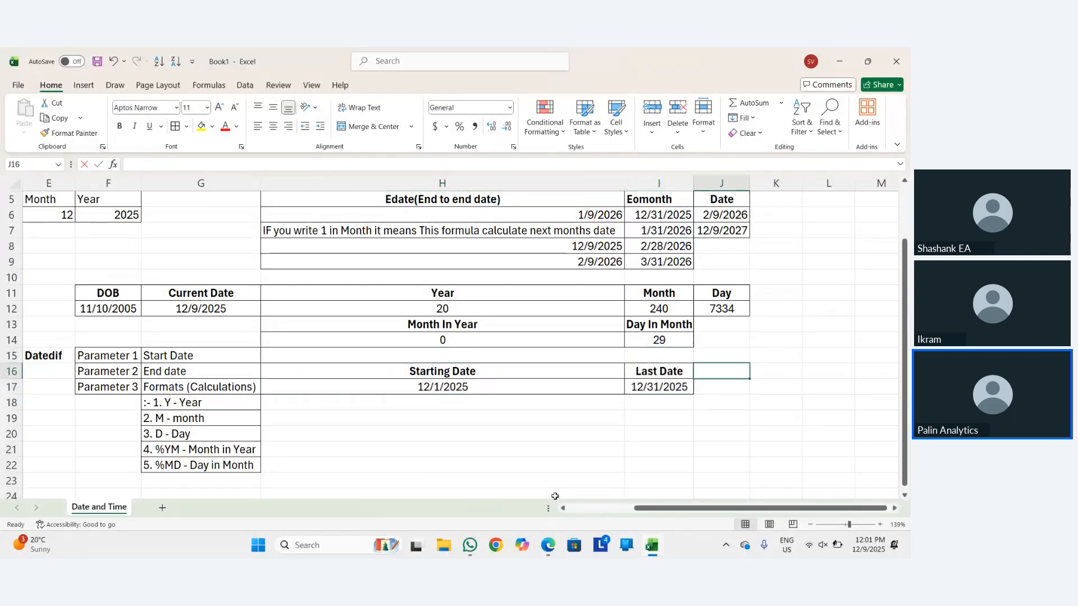
pyautogui.write('Holidy')
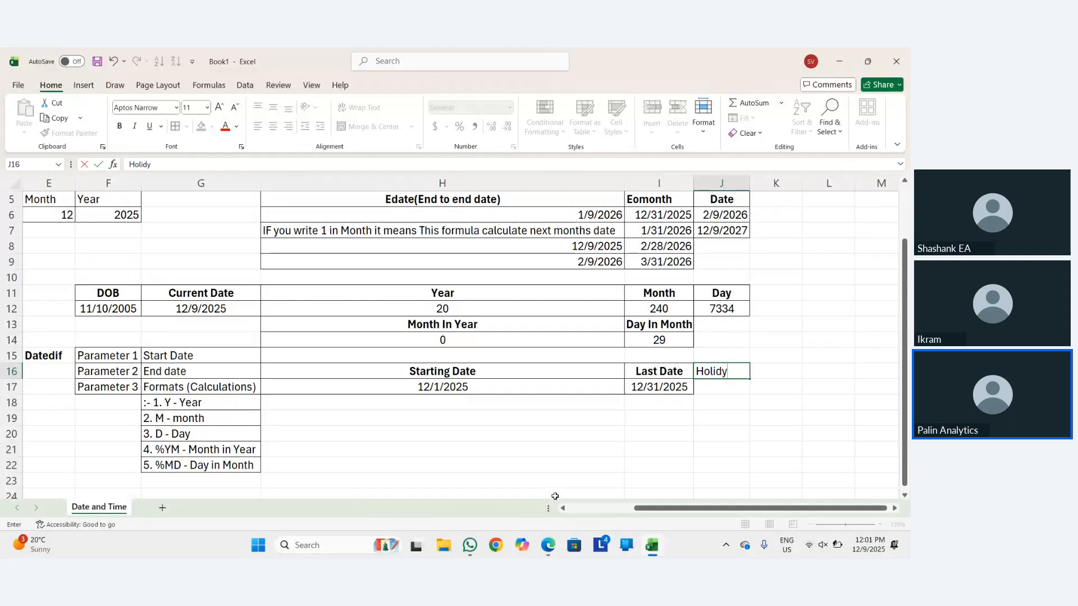
pyautogui.press('BackSpace')
pyautogui.write('ay')
pyautogui.press('Return')
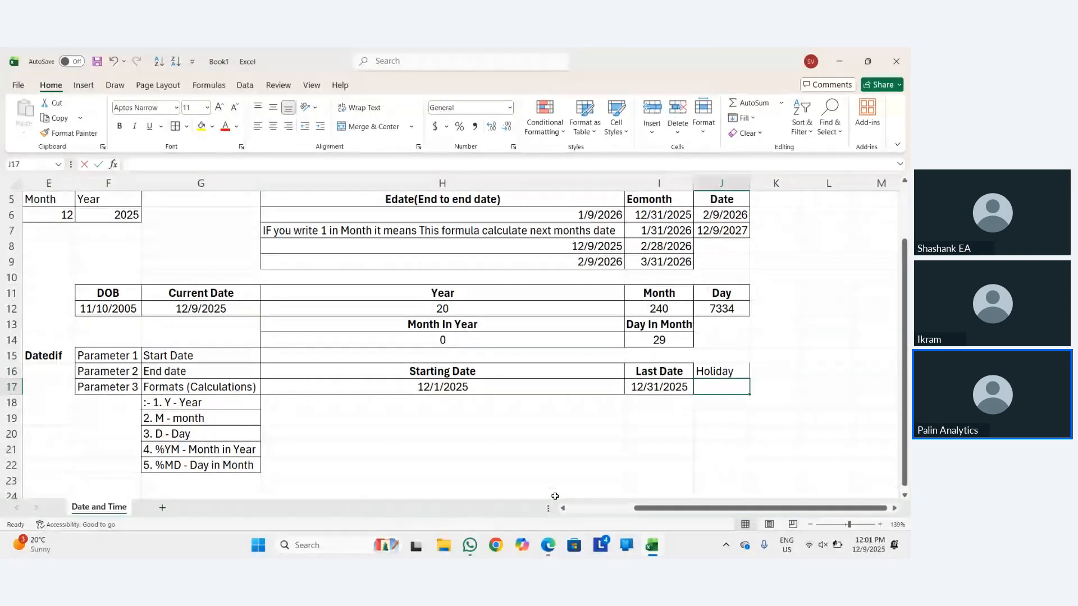
# Enter the date 12-25-2025 in J17 under the Holiday heading.
pyautogui.write('12-25-2002')
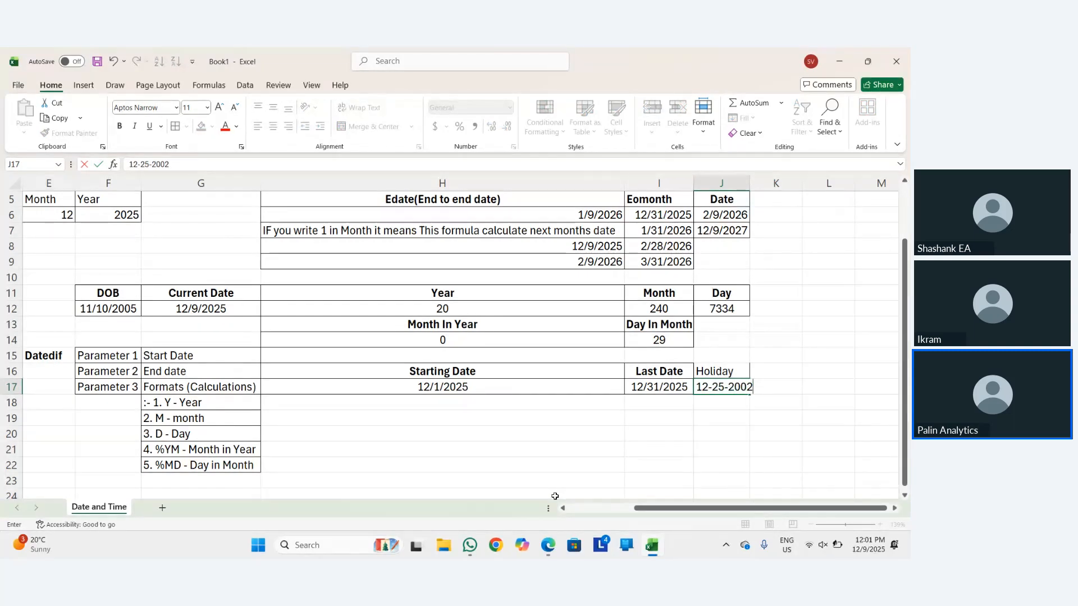
pyautogui.press('BackSpace')
pyautogui.press('BackSpace')
pyautogui.write('25')
pyautogui.press('Return')
# Apply borders to the Holiday cells J16:J17.
pyautogui.press('Up')
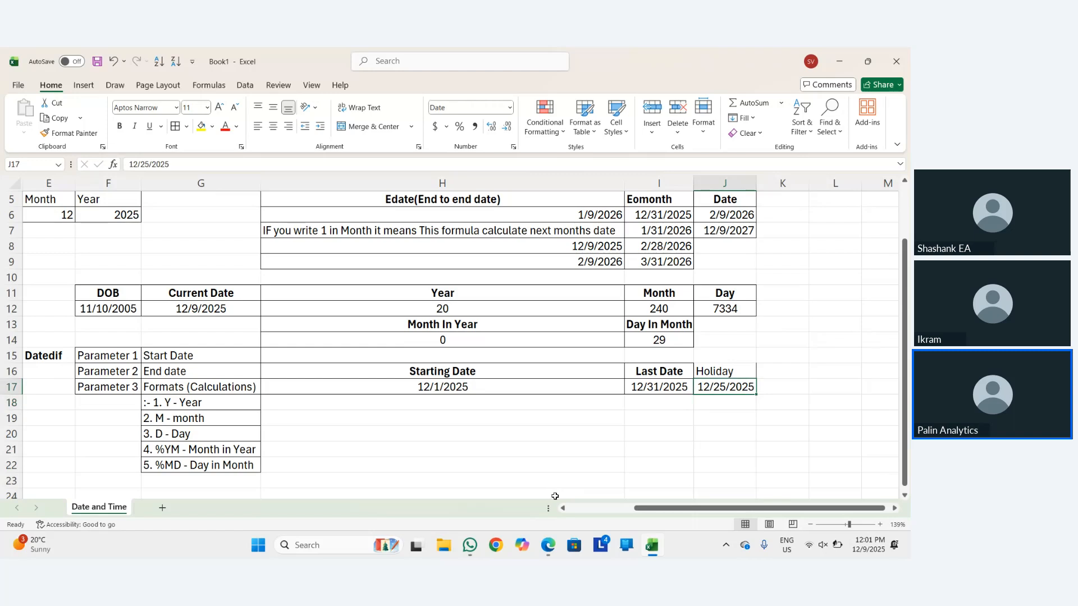
pyautogui.hotkey('shift', 'Up')
pyautogui.press('alt')
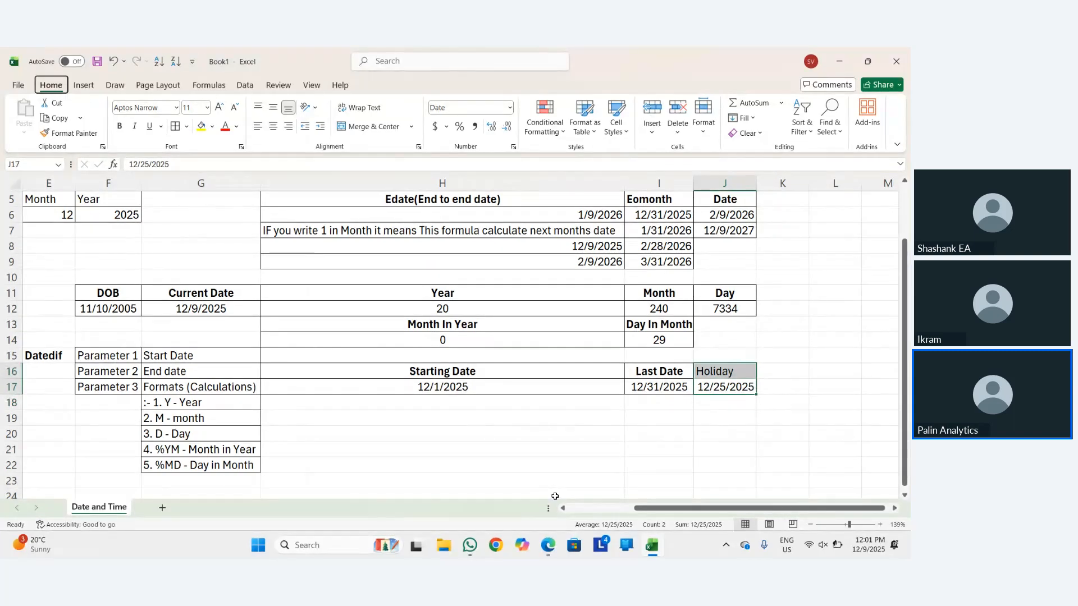
pyautogui.press('h')
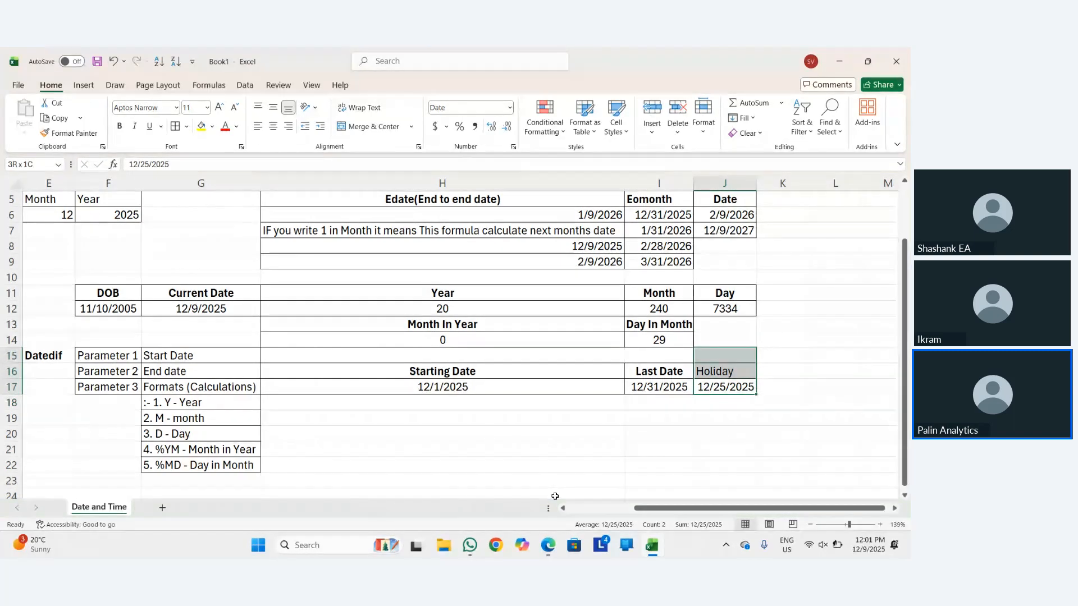
pyautogui.press('Up')
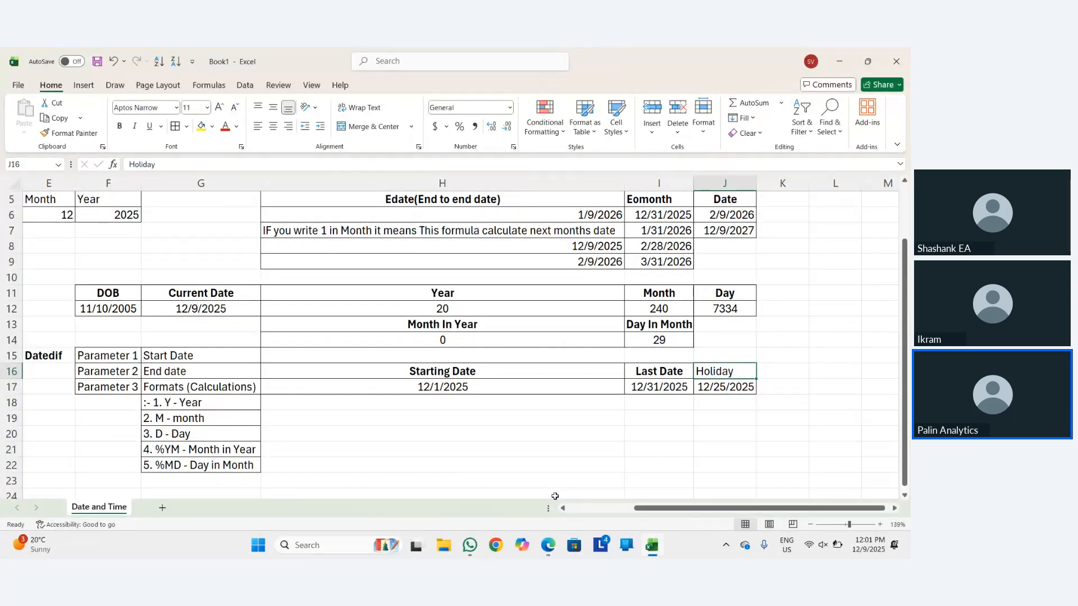
# Make the Holiday heading in J16 bold and center it horizontally.
pyautogui.hotkey('ctrl', 'b')
pyautogui.press('alt')
pyautogui.press('h')
pyautogui.press('a')
pyautogui.press('c')
pyautogui.press('Left')
pyautogui.press('Left')
pyautogui.press('Down')
pyautogui.press('Right')
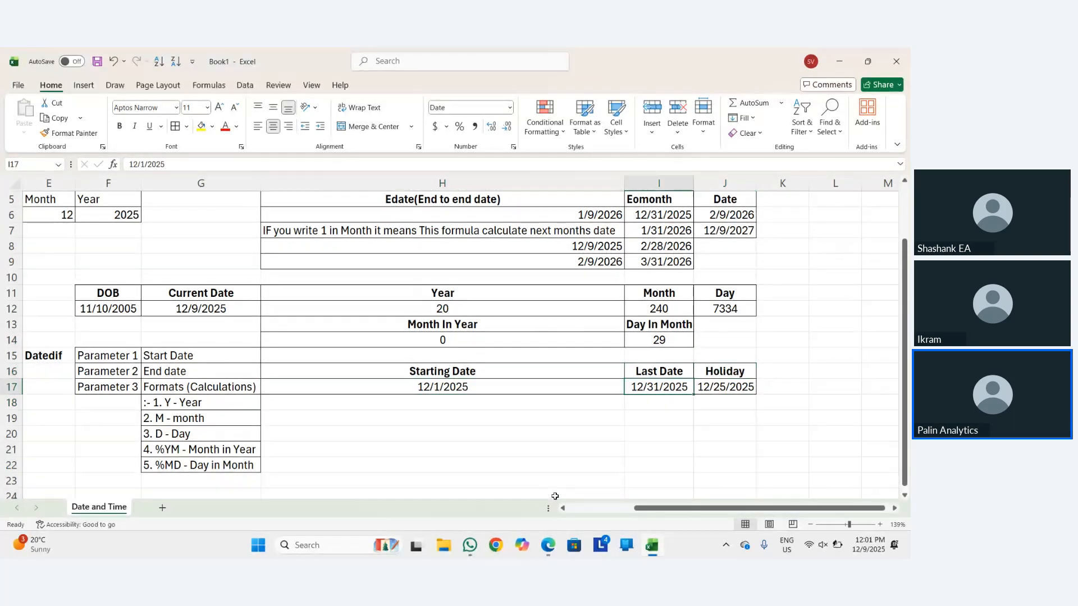
pyautogui.press('Up')
pyautogui.press('Left')
pyautogui.press('Down')
pyautogui.press('Right')
pyautogui.press('Right')
pyautogui.press('Down')
pyautogui.press('Down')
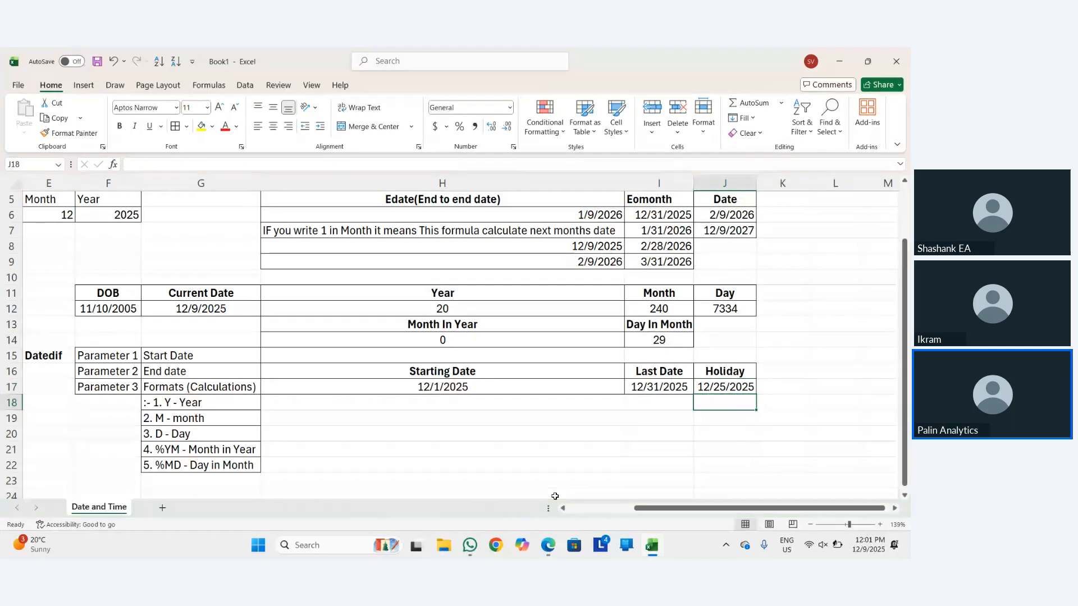
pyautogui.press('Right')
pyautogui.press('Left')
pyautogui.press('Left')
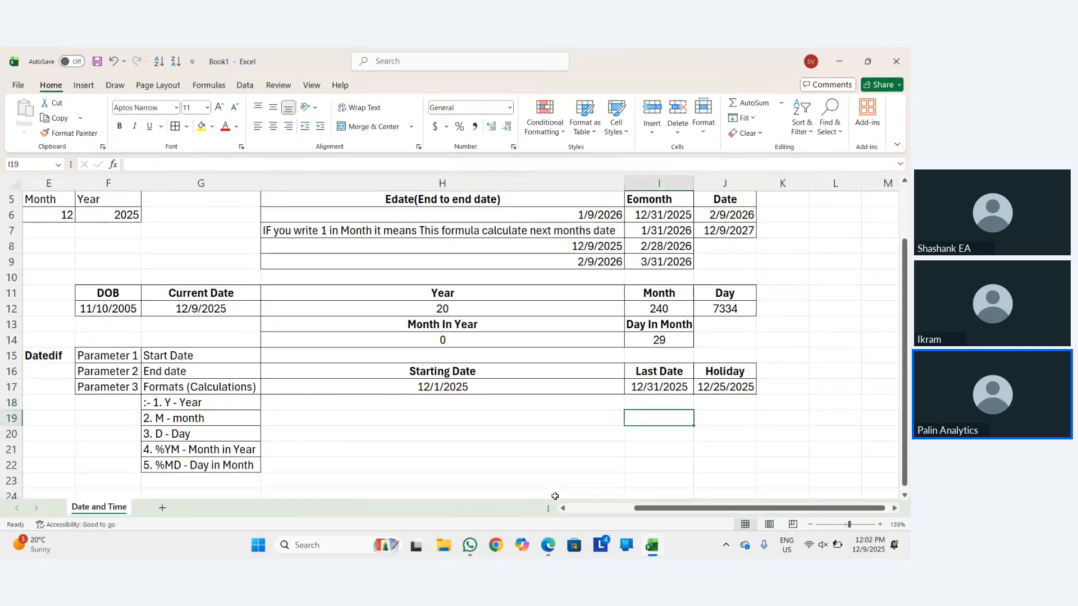
pyautogui.press('Right')
pyautogui.press('Left')
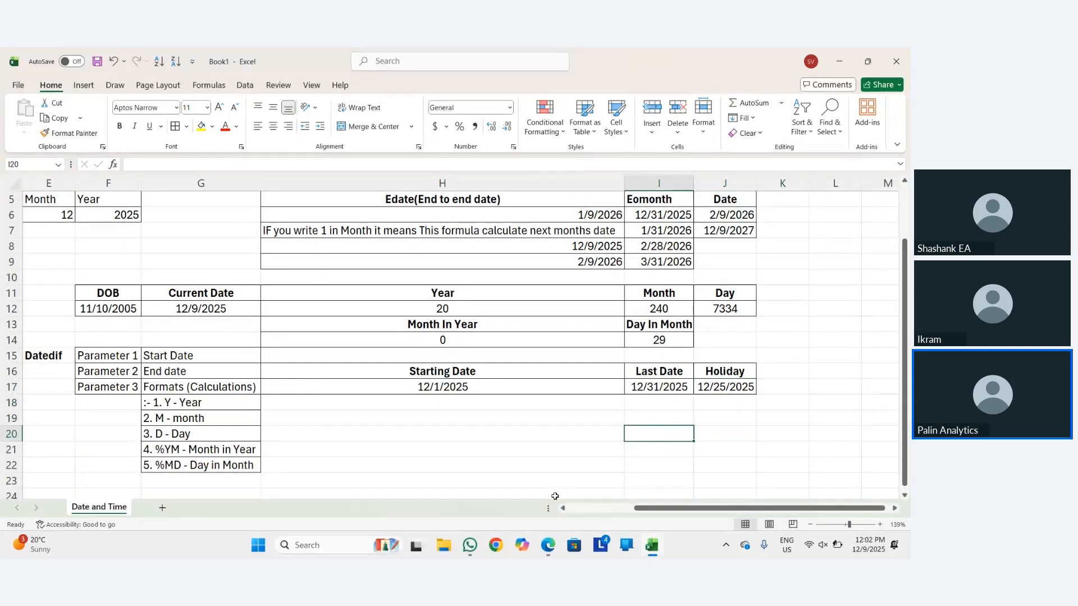
pyautogui.press('Up')
pyautogui.press('Left')
pyautogui.press('Right')
pyautogui.press('Up')
pyautogui.press('Down')
pyautogui.press('Down')
pyautogui.press('Down')
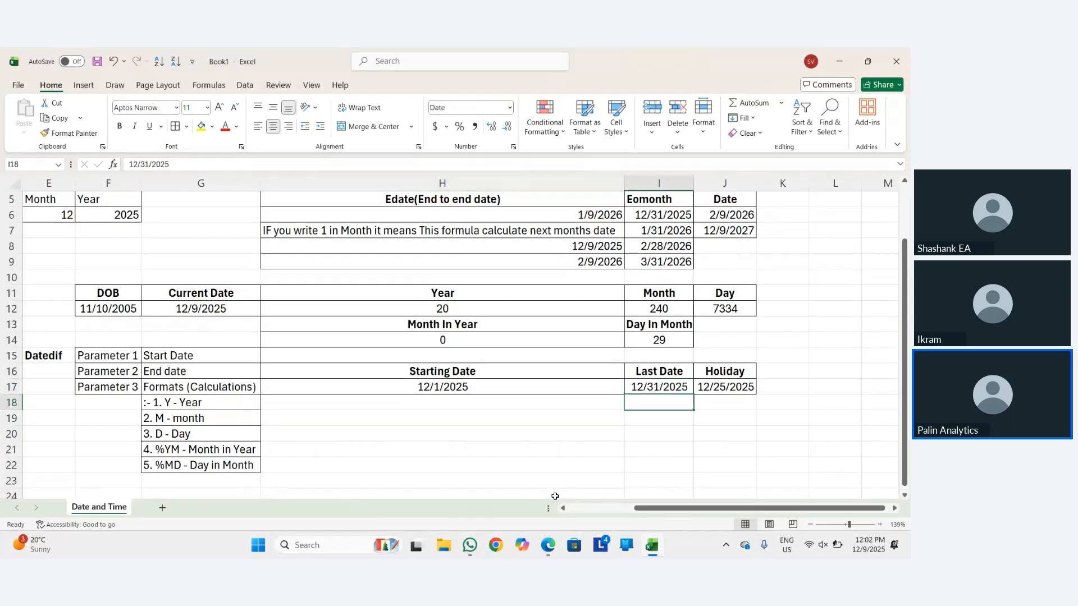
pyautogui.press('Up')
pyautogui.press('Left')
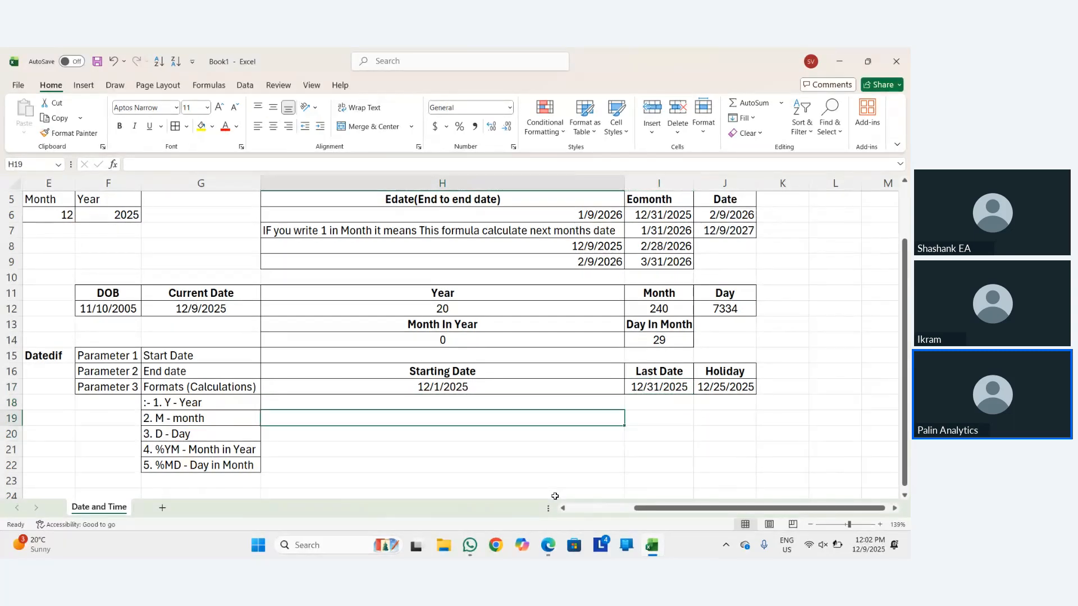
pyautogui.press('Right')
pyautogui.press('Up')
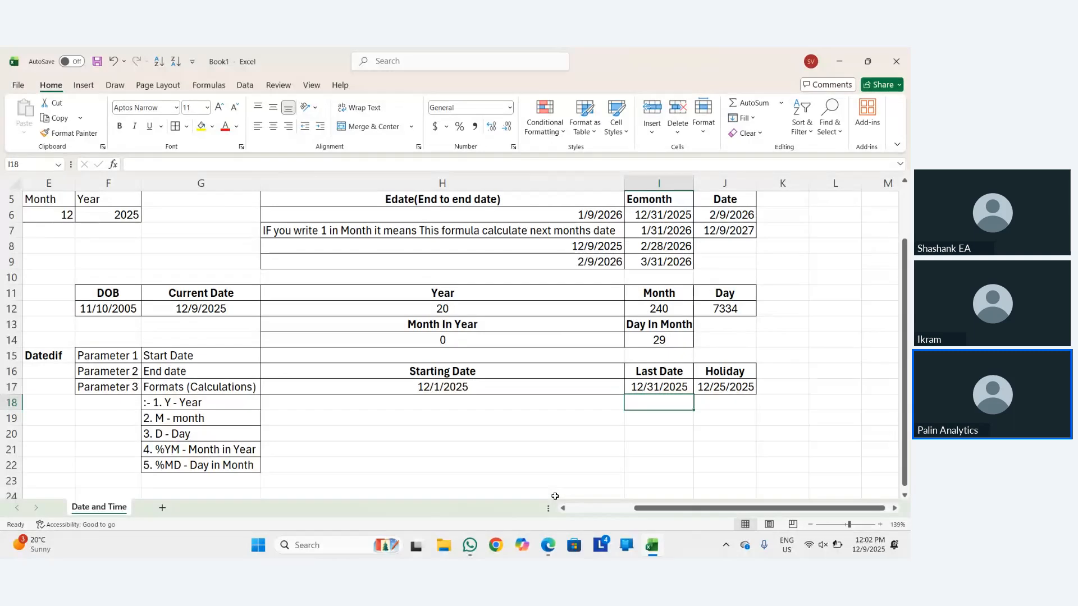
pyautogui.write('WOrk')
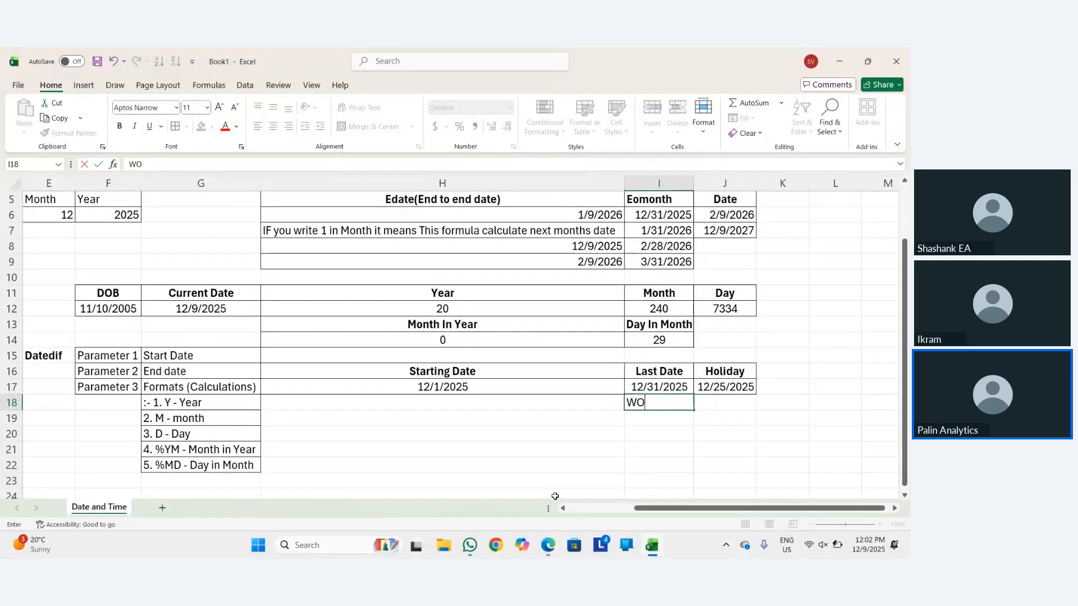
pyautogui.press('BackSpace')
pyautogui.press('Escape')
# Enter the label "Working Days (If Saturday,Sunday off)" in H18, below the starting date.
pyautogui.press('Left')
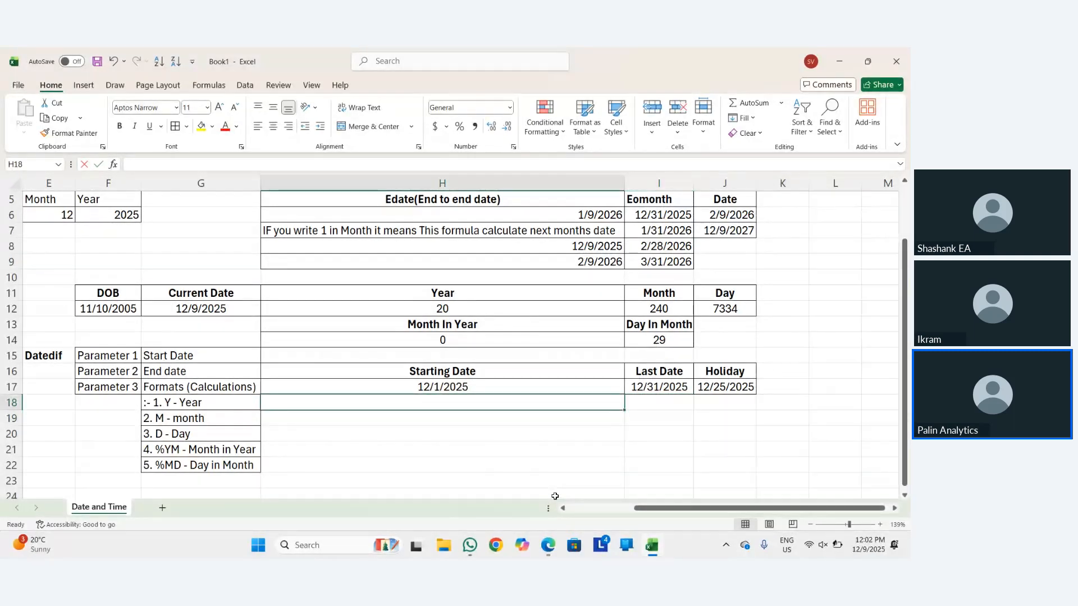
pyautogui.write('Work')
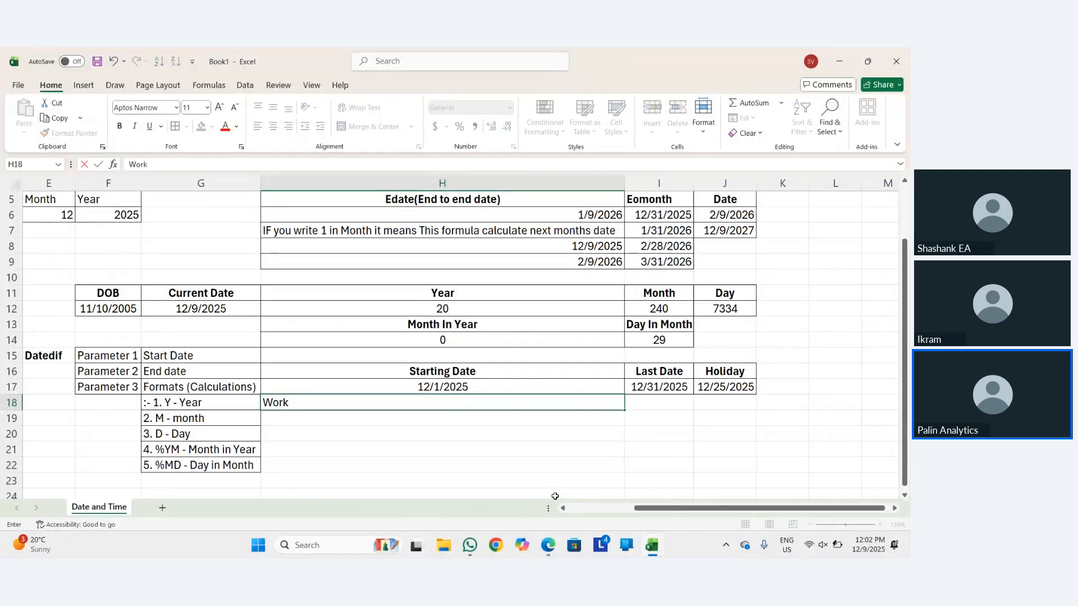
pyautogui.write('oing Days')
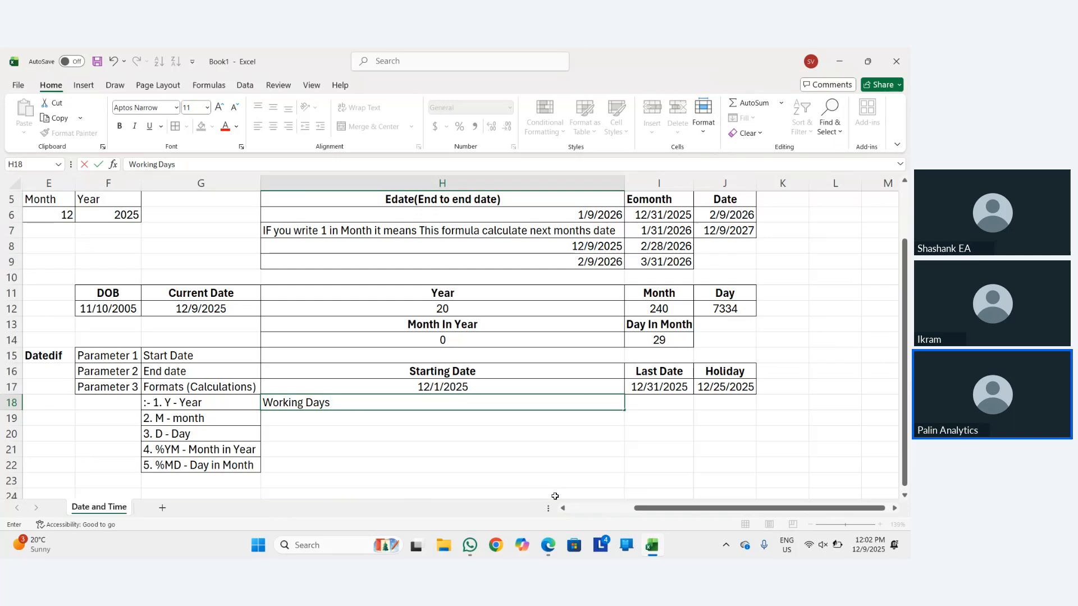
pyautogui.write(' (')
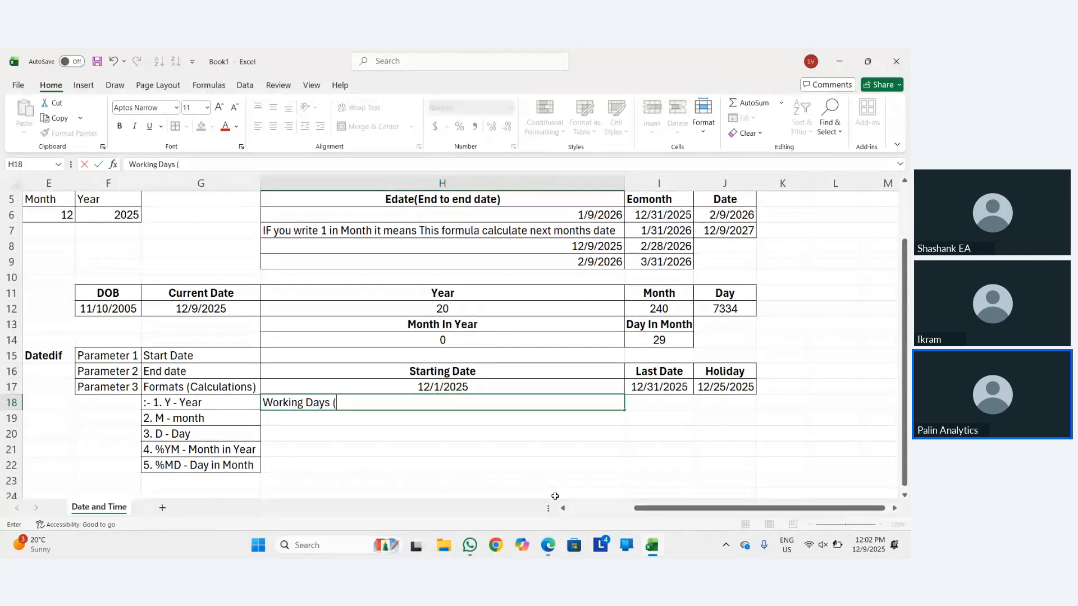
pyautogui.write('If Saturdda')
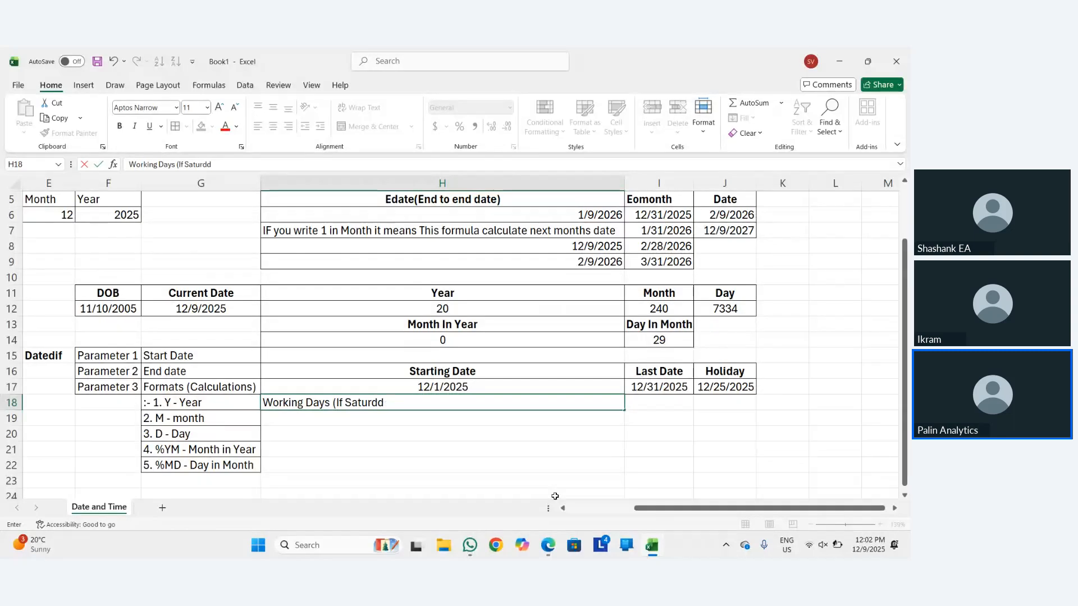
pyautogui.press('BackSpace')
pyautogui.write('ays (If Saturday,Sunda')
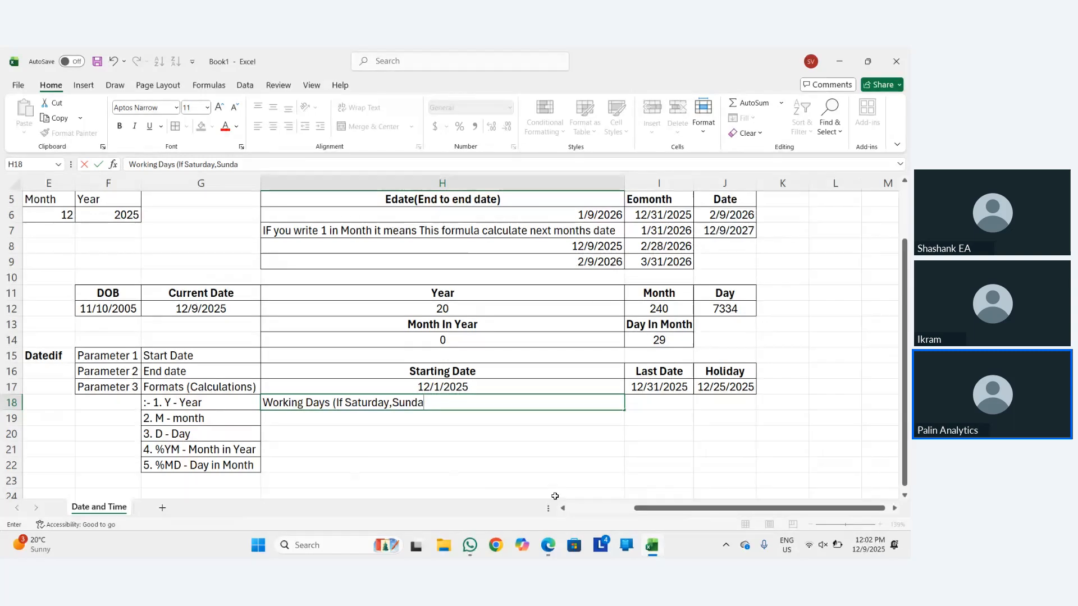
pyautogui.write('y off')
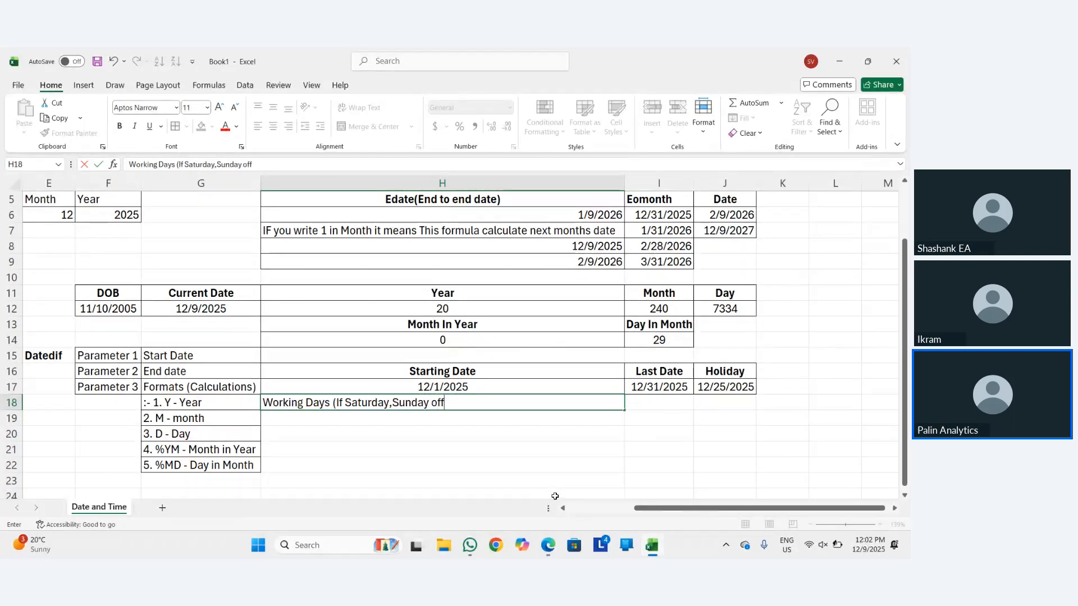
pyautogui.write(')')
pyautogui.press('Return')
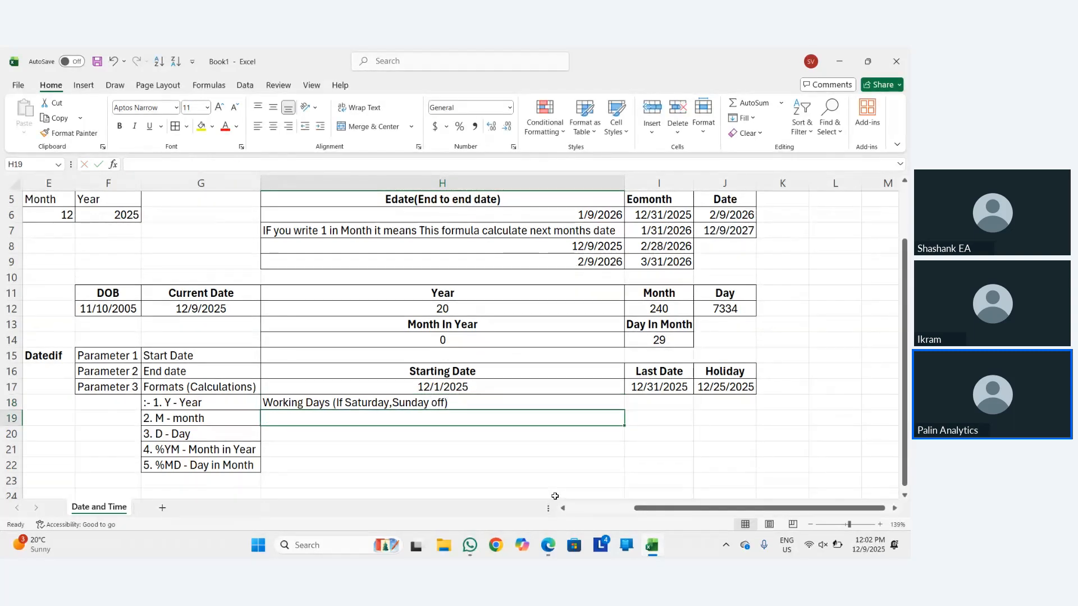
# Calculate the working days in I18 with =NETWORKDAYS(H17,I17,J17), using the starting date, last date and holiday.
pyautogui.press('Up')
pyautogui.press('Right')
pyautogui.write('=Net')
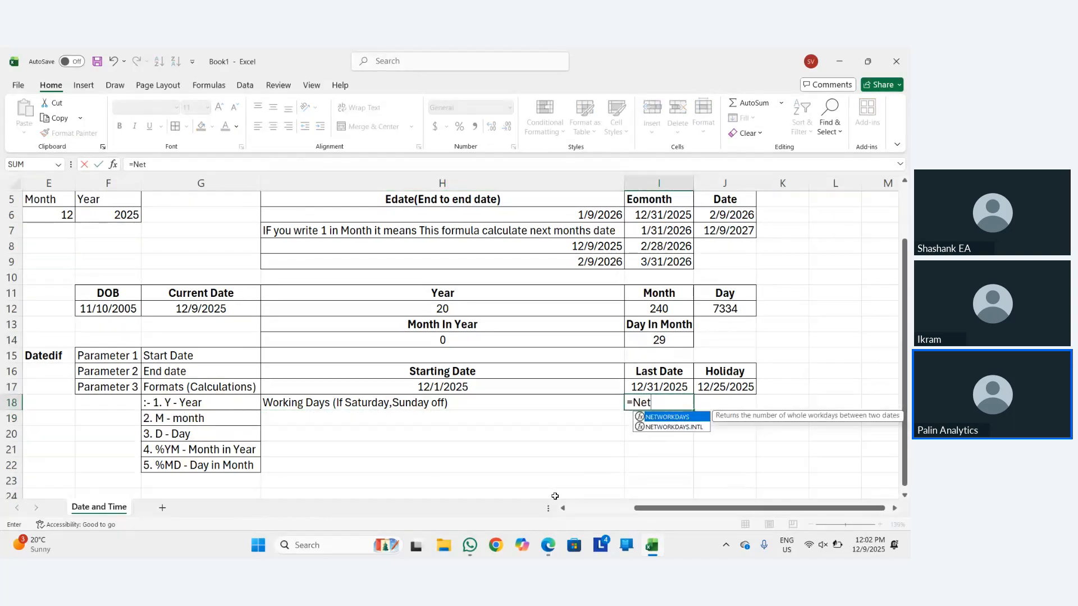
pyautogui.press('Tab')
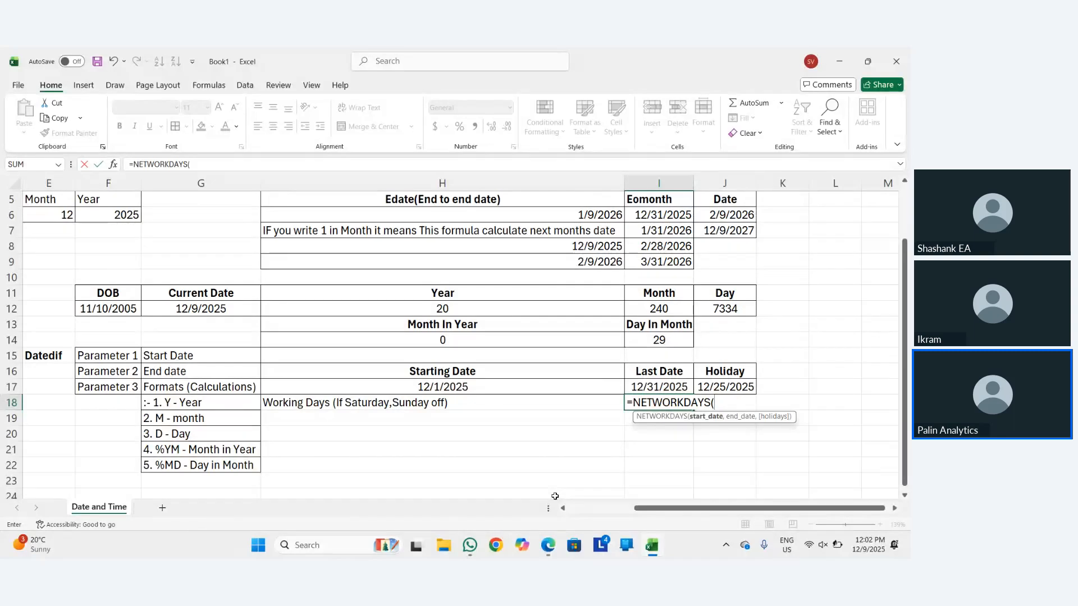
pyautogui.click(830, 545)
pyautogui.click(830, 545)
pyautogui.click(493, 388)
pyautogui.write(',')
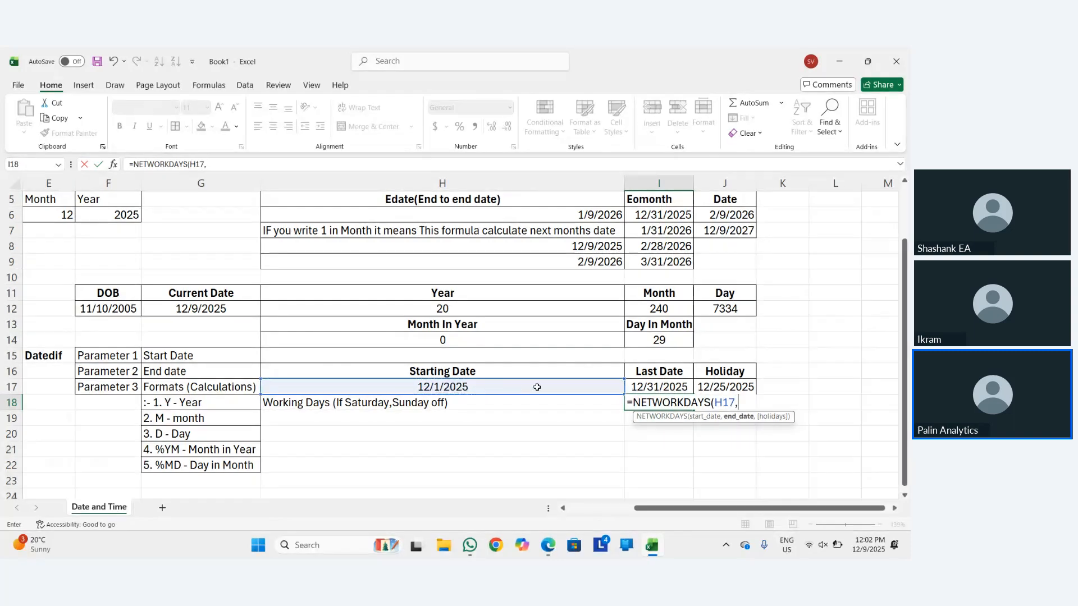
pyautogui.click(644, 389)
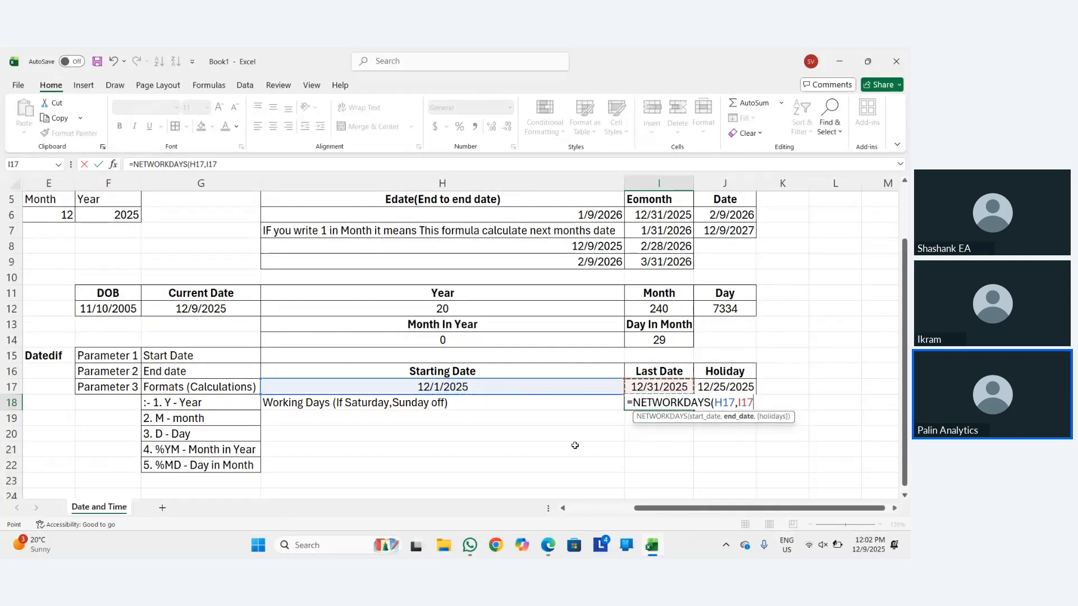
pyautogui.write(',')
pyautogui.press('Up')
pyautogui.press('Right')
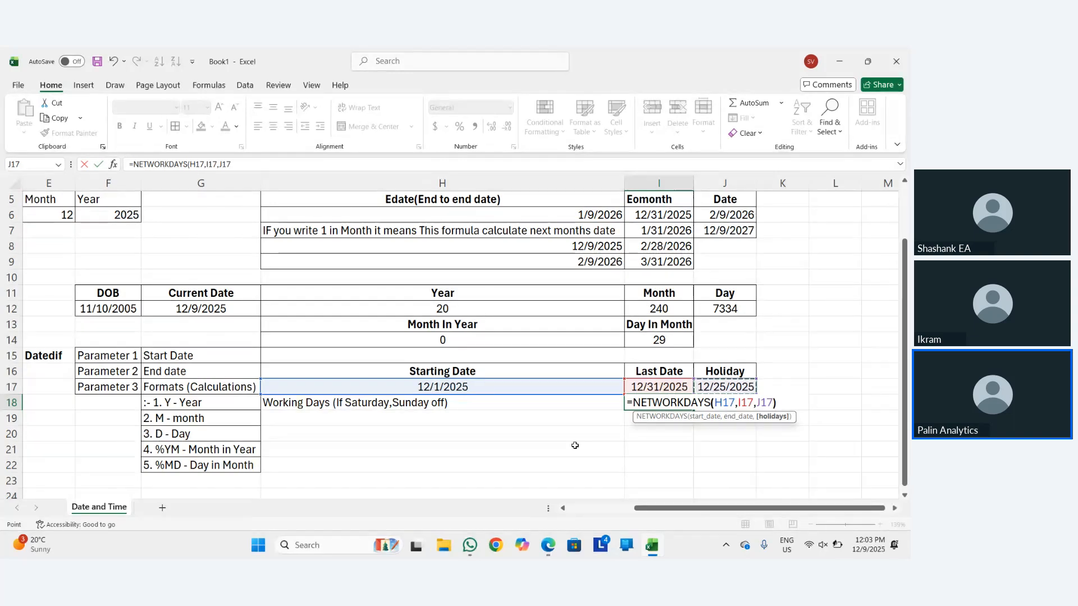
pyautogui.write(')')
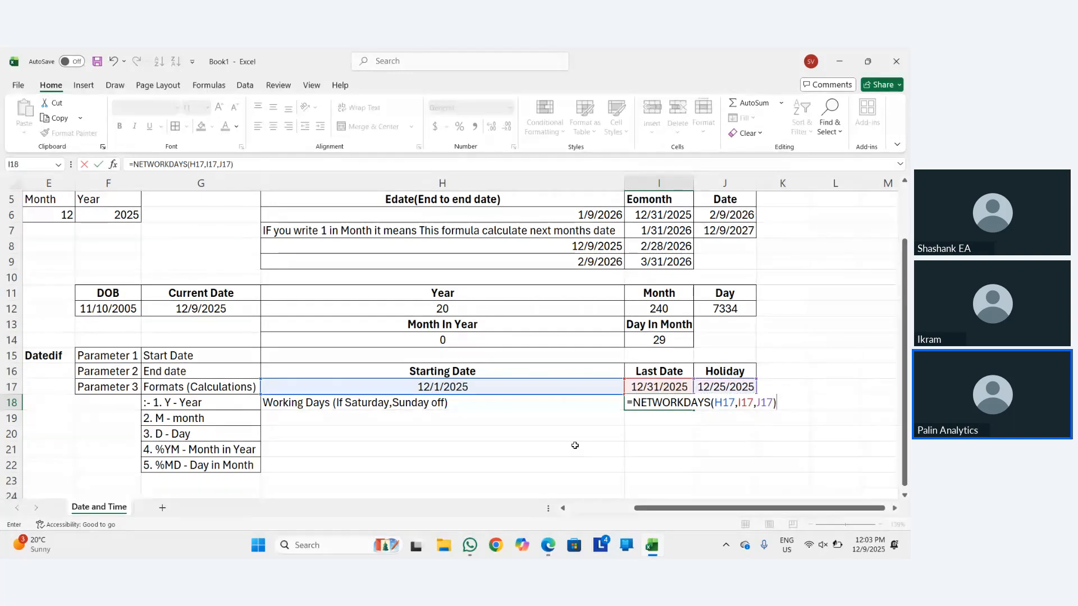
pyautogui.press('BackSpace')
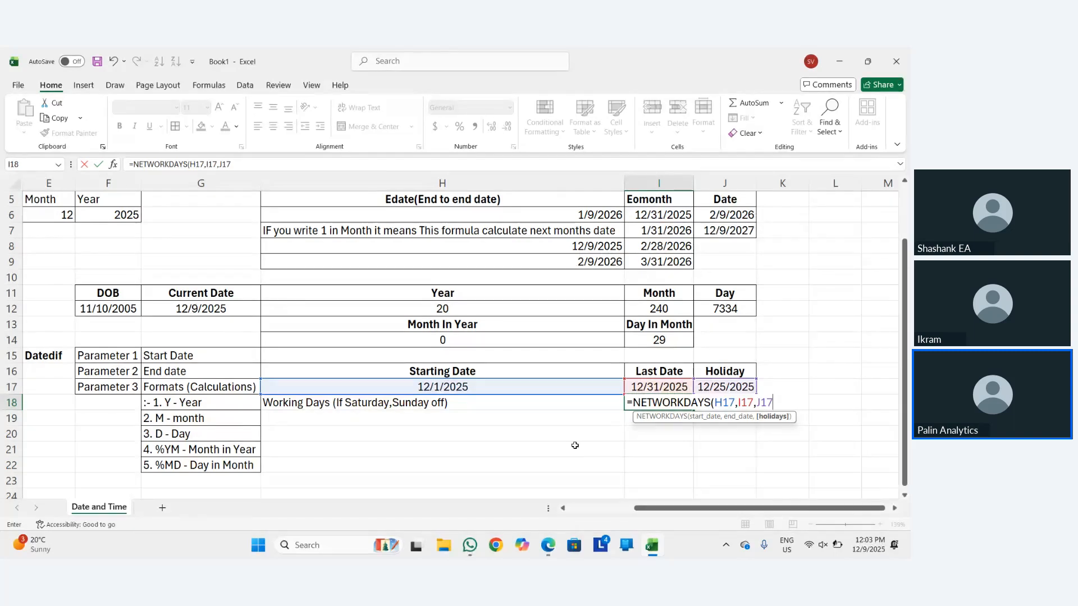
pyautogui.write(')')
pyautogui.hotkey('ctrl', 'Return')
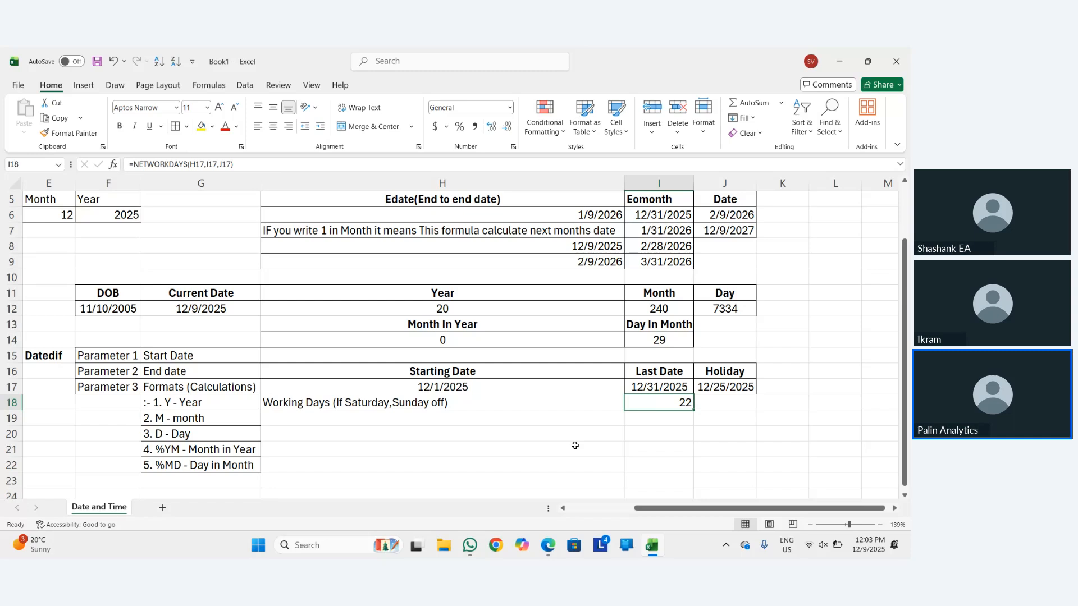
# Expand the system calendar to review the December 2025 weekdays and the holiday on the 25th.
pyautogui.press('Right')
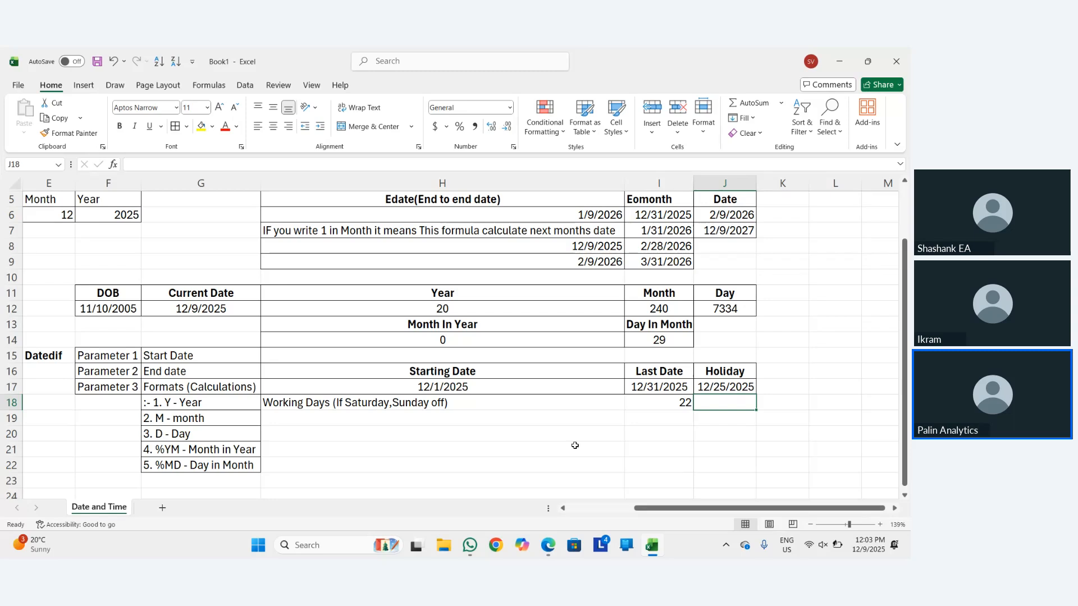
pyautogui.click(865, 546)
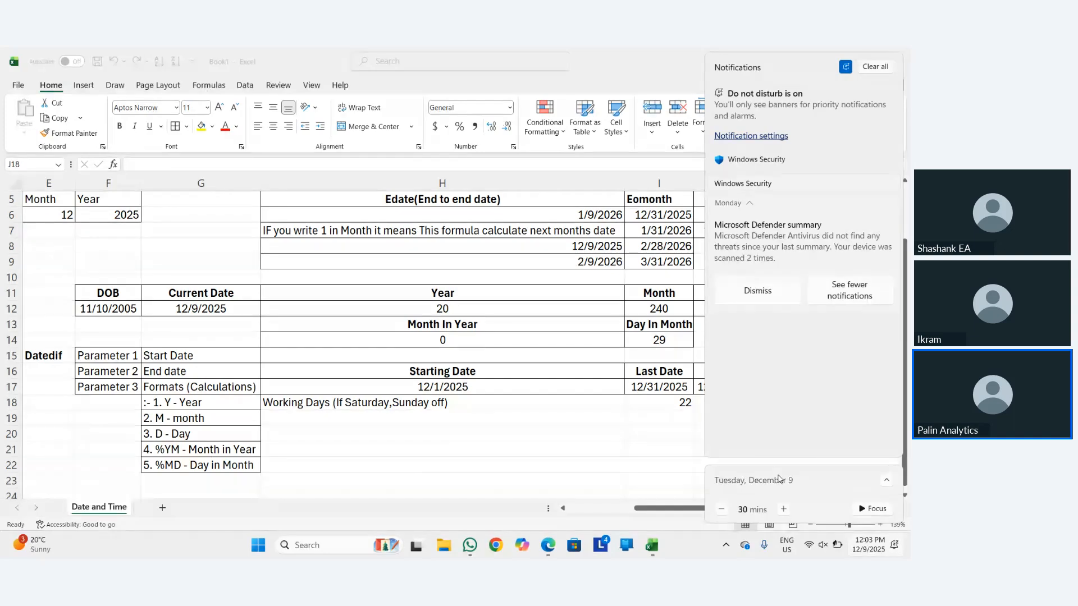
pyautogui.click(886, 481)
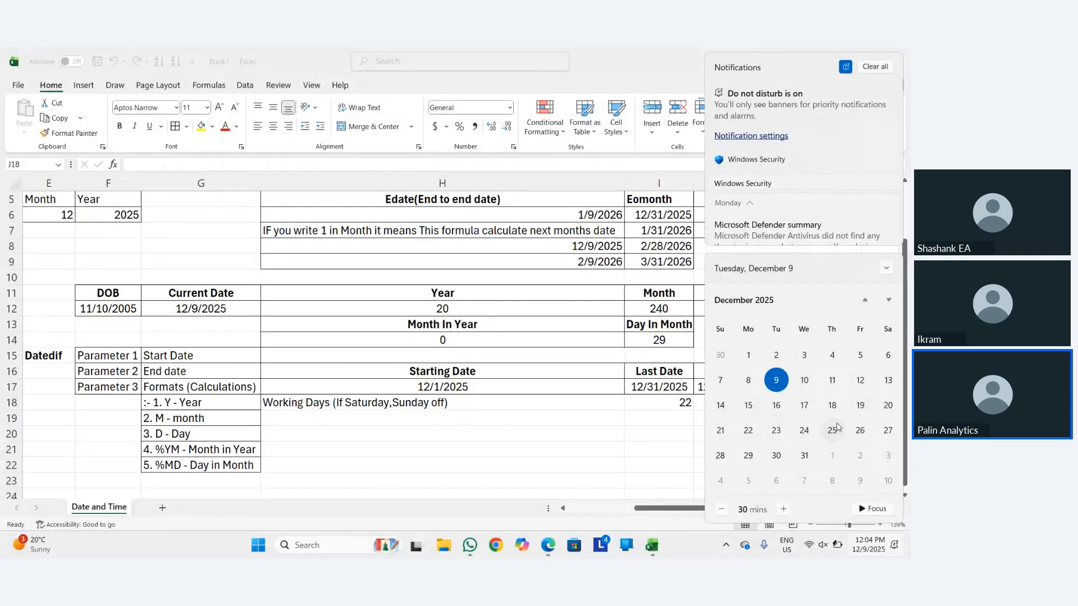
pyautogui.click(657, 439)
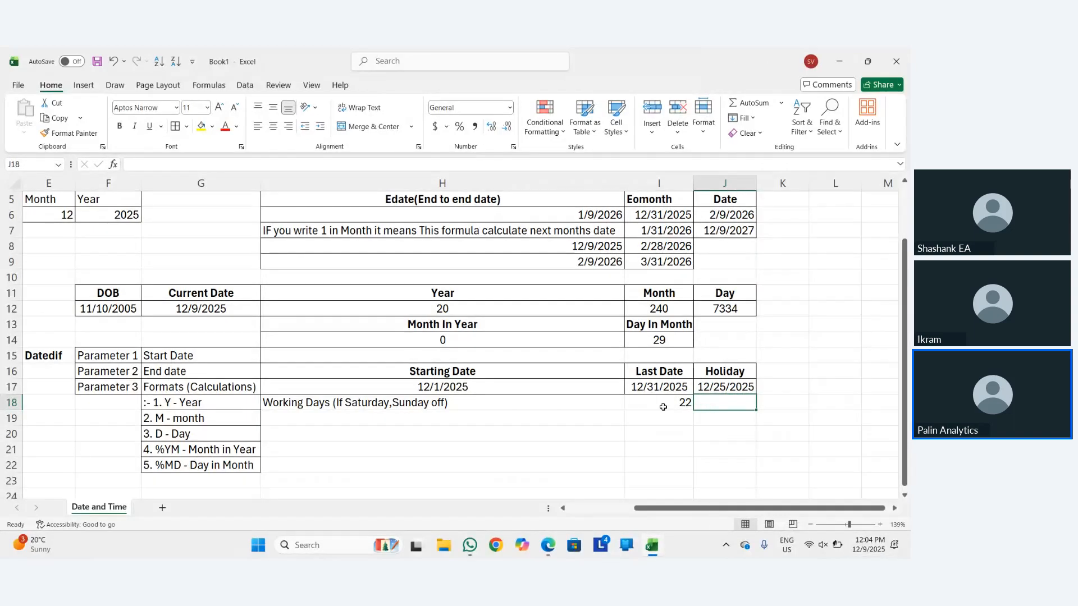
# Center the working-days result in I18 horizontally.
pyautogui.click(663, 406)
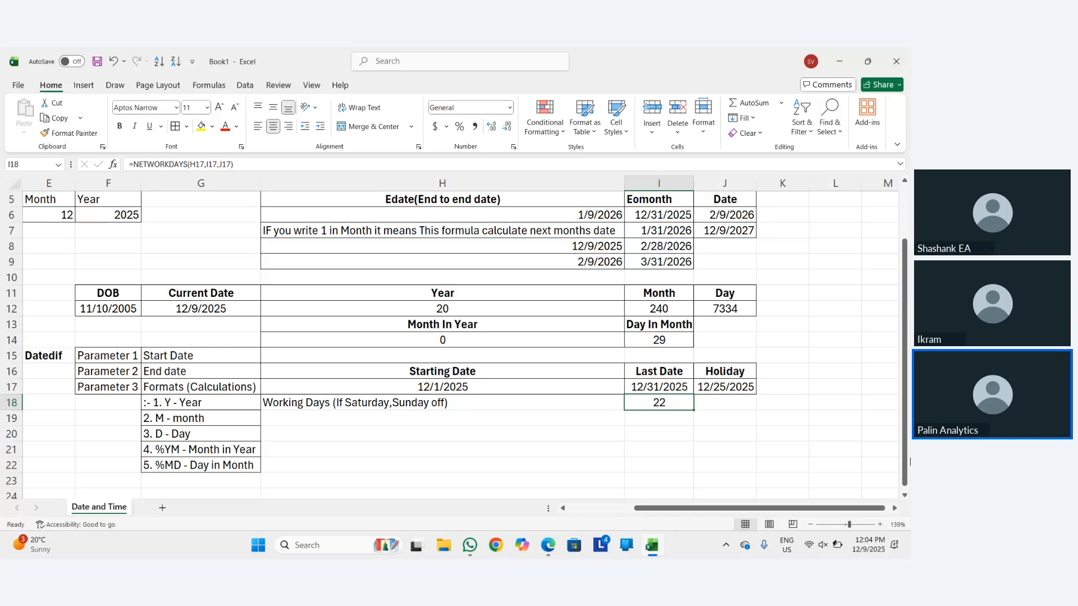
# Start a NETWORKDAYS.INTL formula in I19, below the first working-days result, with H17 as the start date.
pyautogui.press('Down')
pyautogui.write('=netwr')
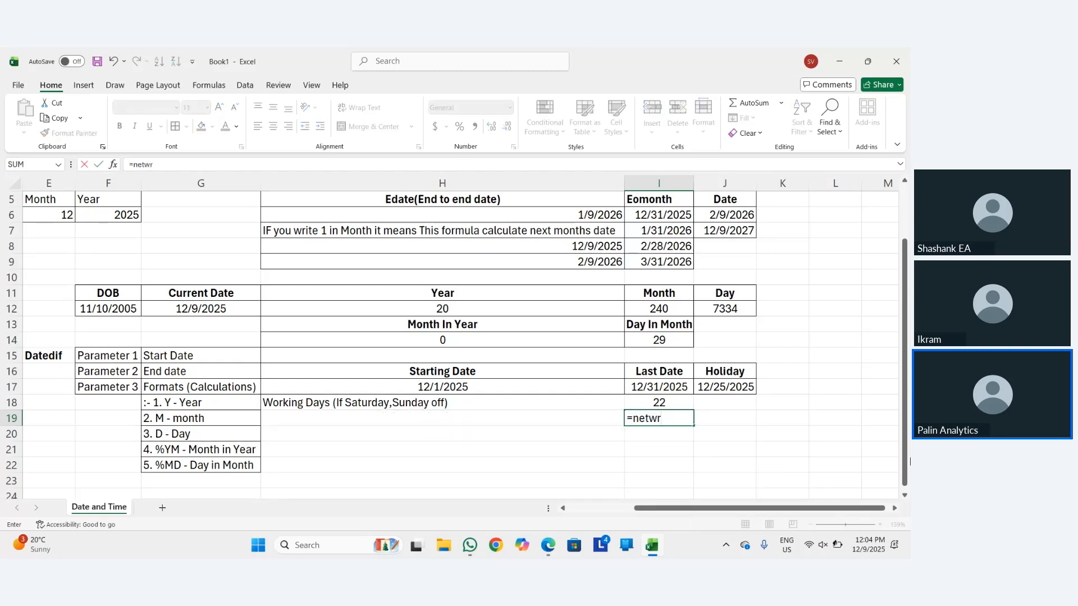
pyautogui.press('BackSpace')
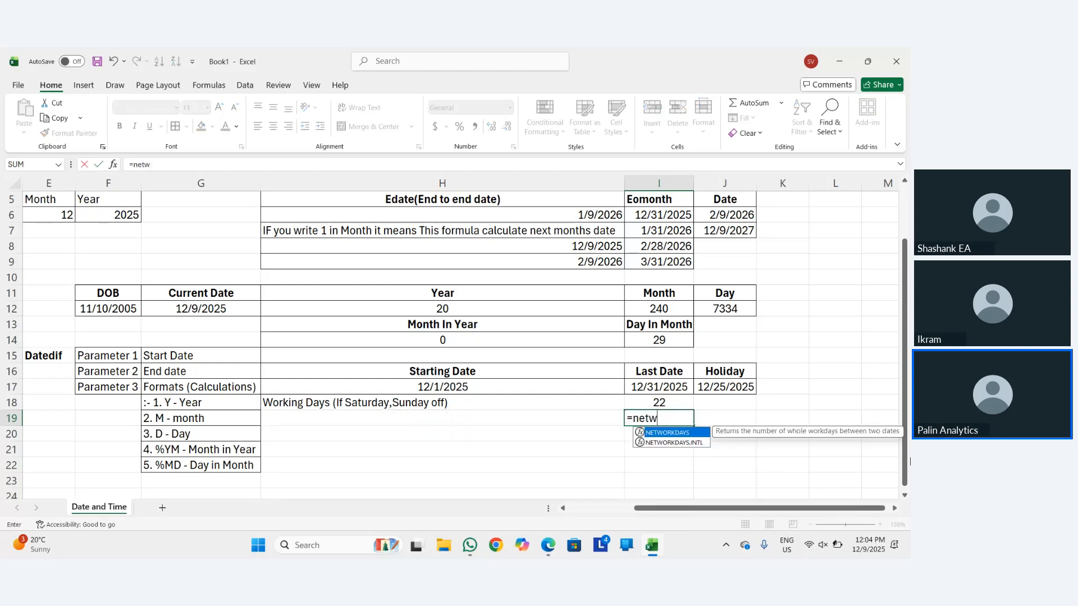
pyautogui.press('Down')
pyautogui.press('Tab')
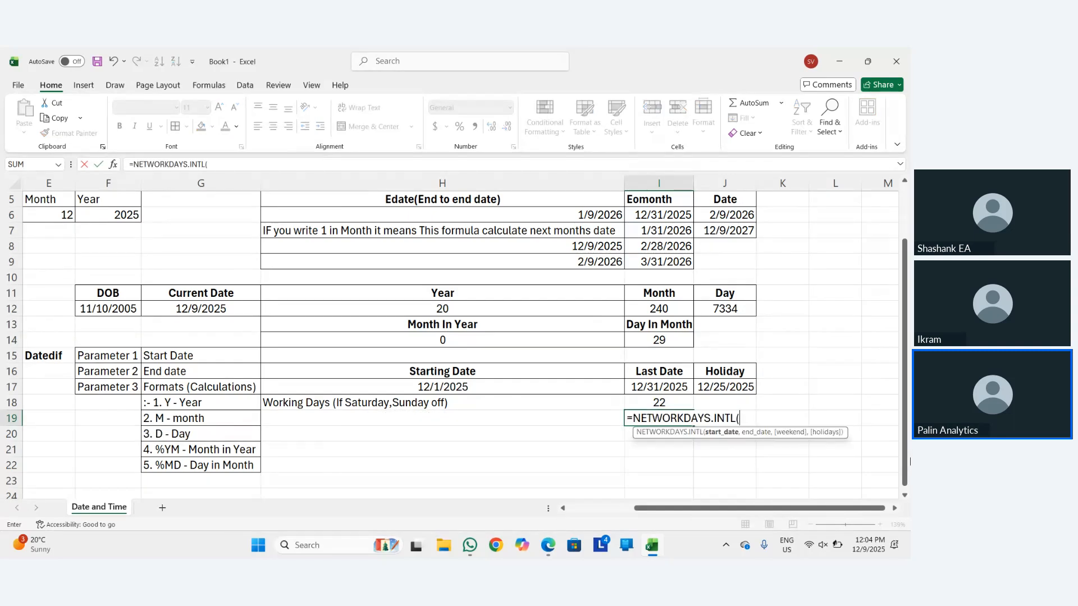
pyautogui.press('Up')
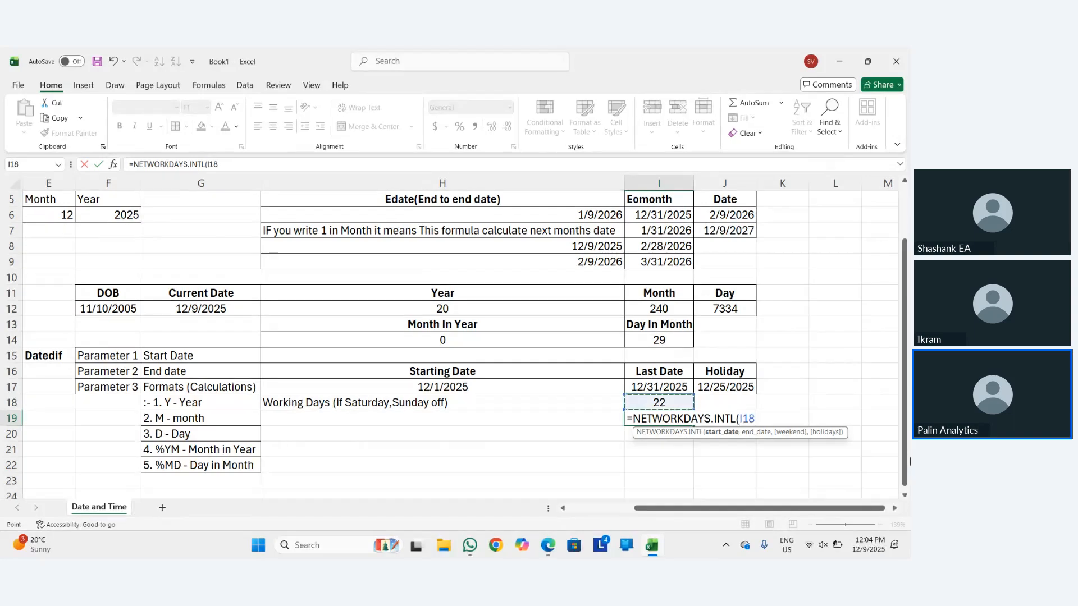
pyautogui.press('Left')
pyautogui.press('Left')
pyautogui.press('Up')
pyautogui.press('Right')
pyautogui.write(',')
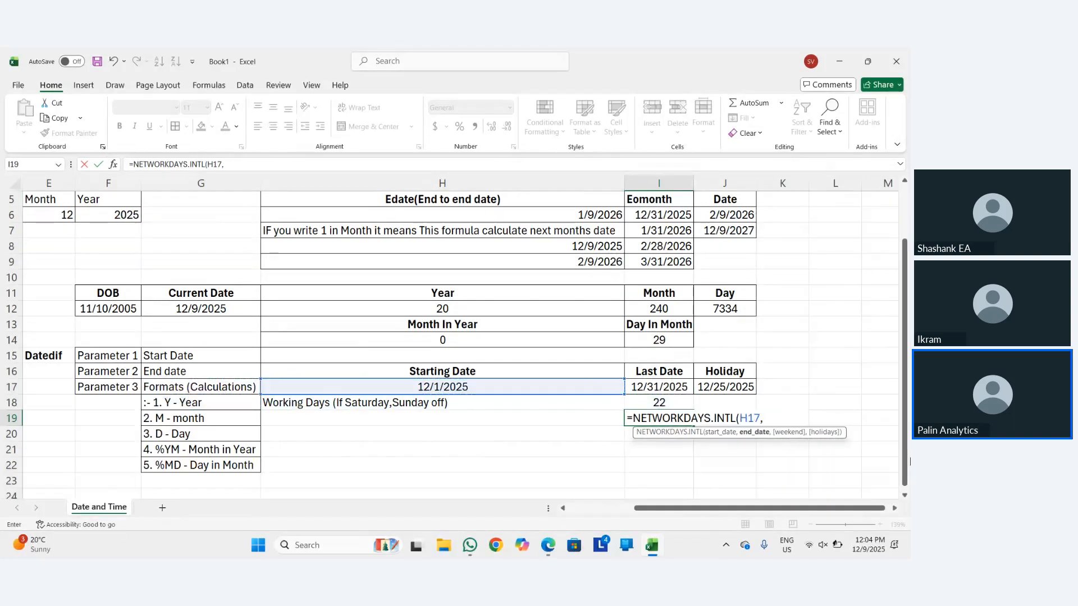
# Add I17 as the end date and 6 (Thursday, Friday) as the weekend argument of the I19 formula.
pyautogui.press('Up')
pyautogui.press('Left')
pyautogui.press('Right')
pyautogui.press('Up')
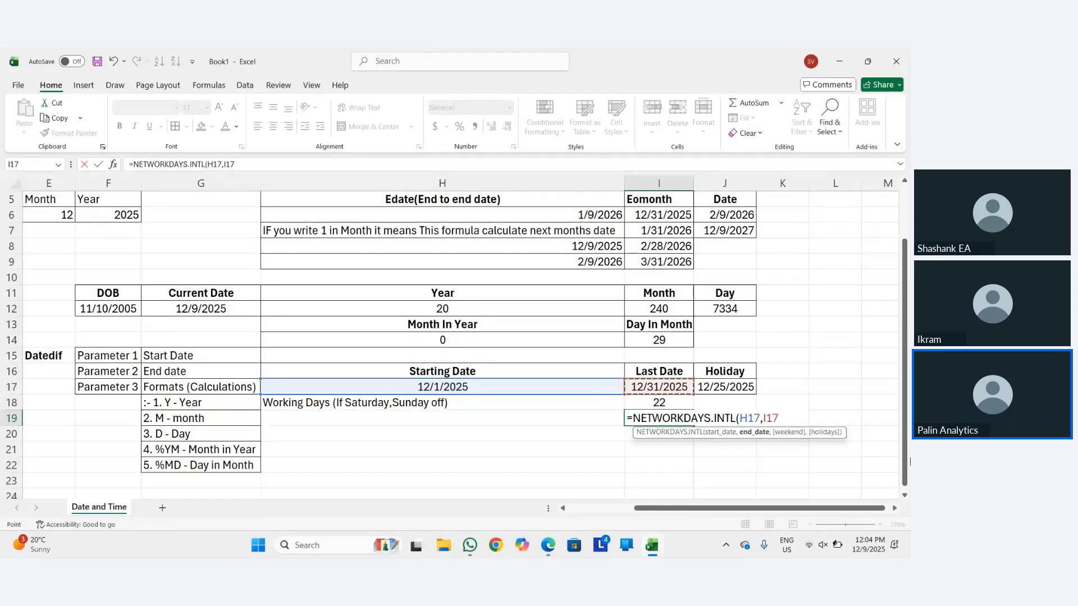
pyautogui.write(',')
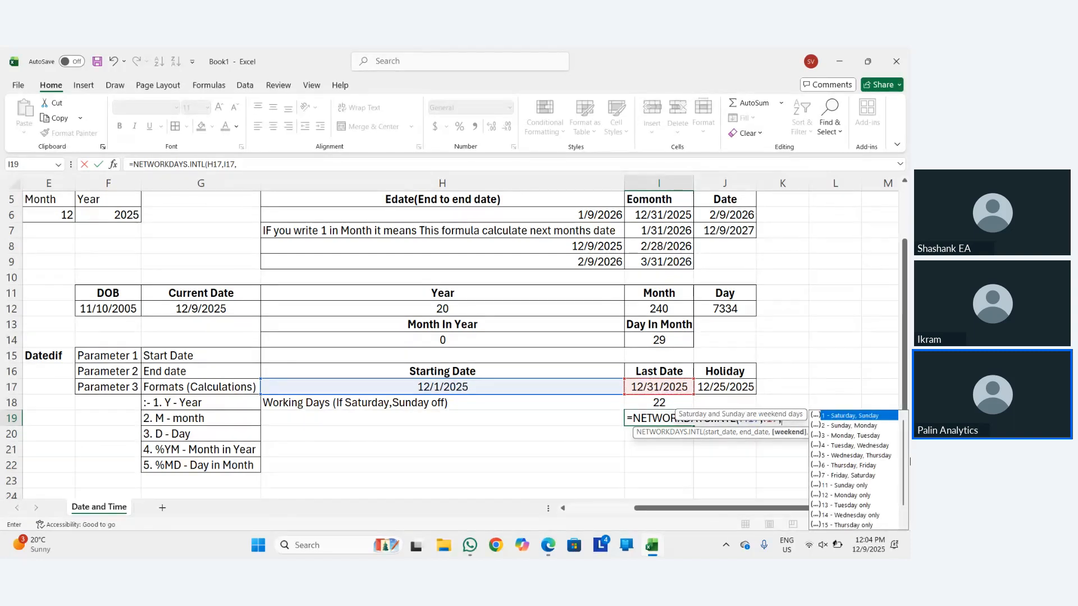
pyautogui.scroll(-3, 837, 385)
pyautogui.hscroll(1, 837, 385)
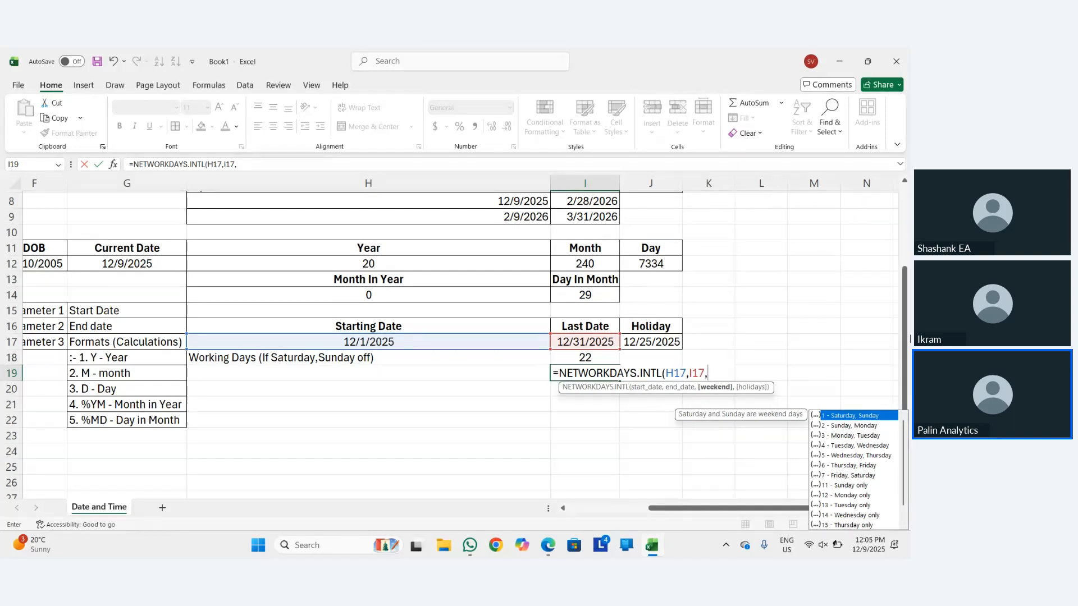
pyautogui.write('6')
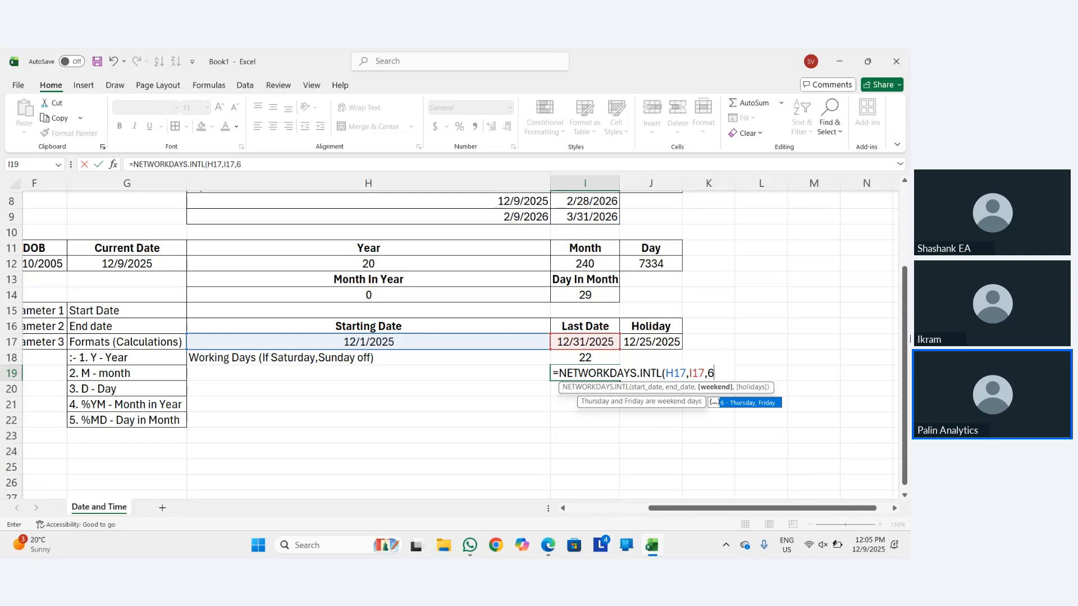
pyautogui.write(',')
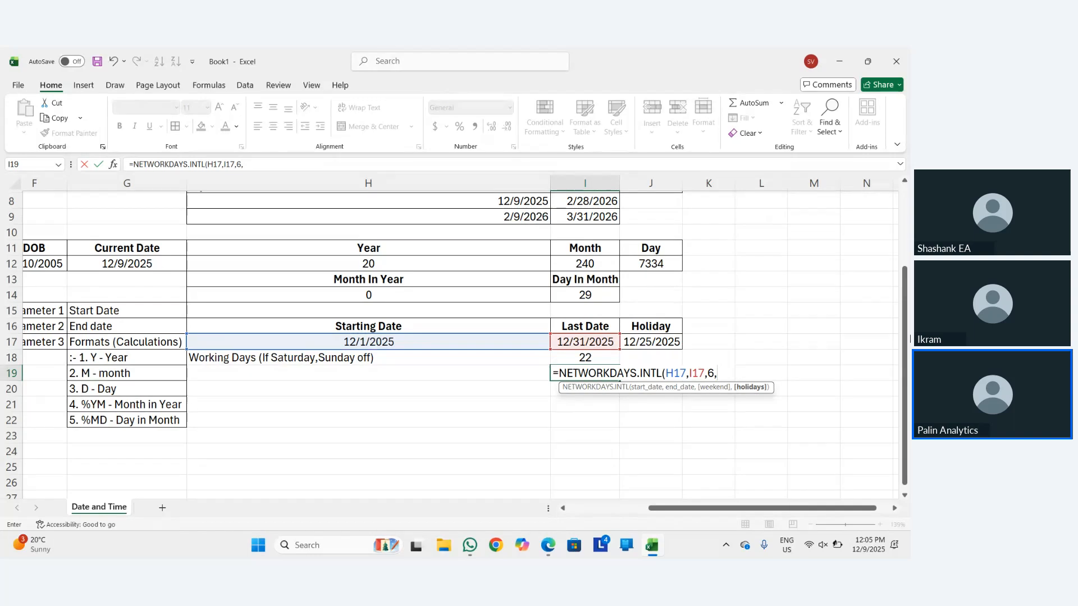
pyautogui.press('Up')
pyautogui.press('Right')
pyautogui.press('Up')
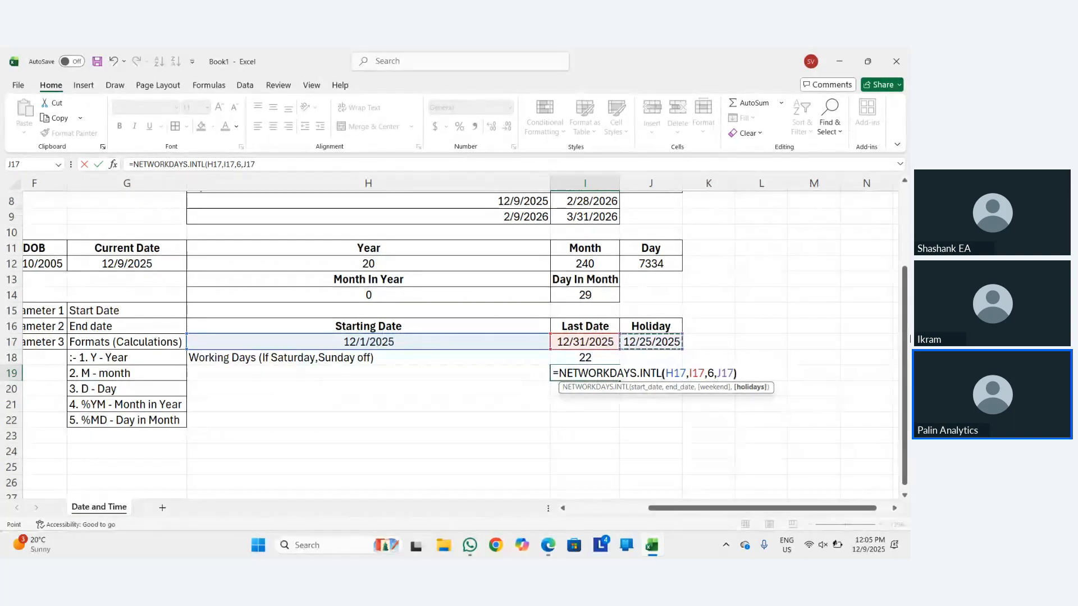
pyautogui.write(')')
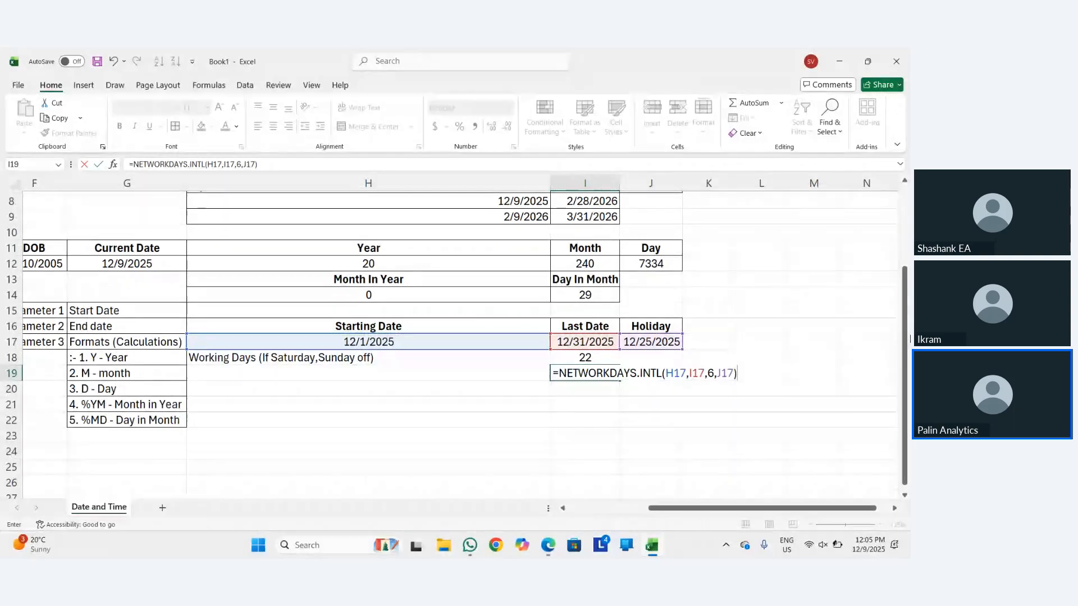
pyautogui.press('BackSpace')
pyautogui.press('BackSpace')
pyautogui.press('BackSpace')
pyautogui.press('BackSpace')
pyautogui.press('BackSpace')
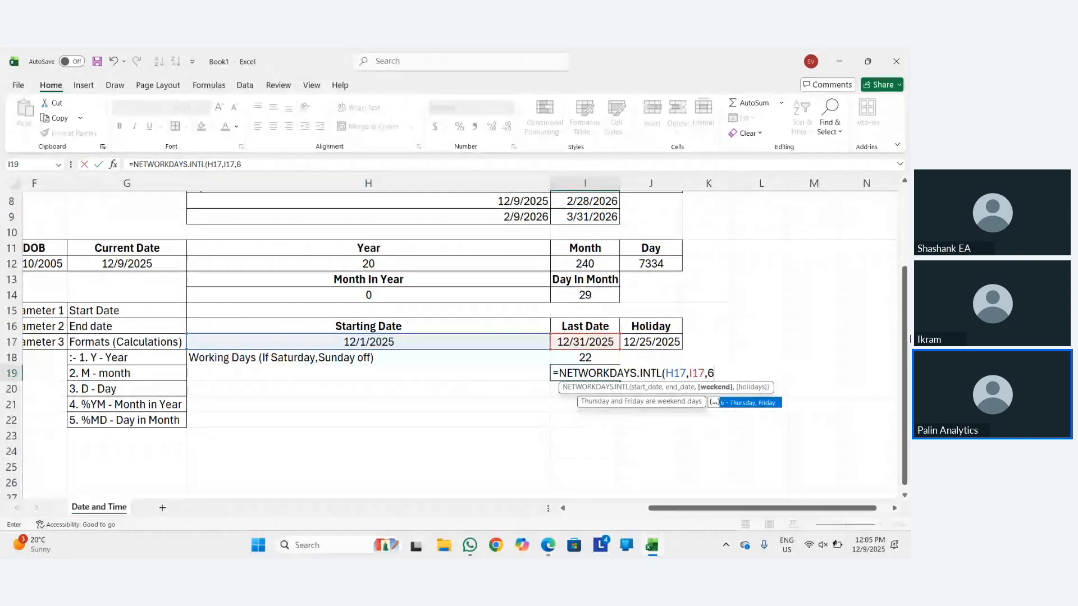
# Add J17 as the holidays argument and complete the I19 formula as =NETWORKDAYS.INTL(H17,I17,6,J17).
pyautogui.write(',')
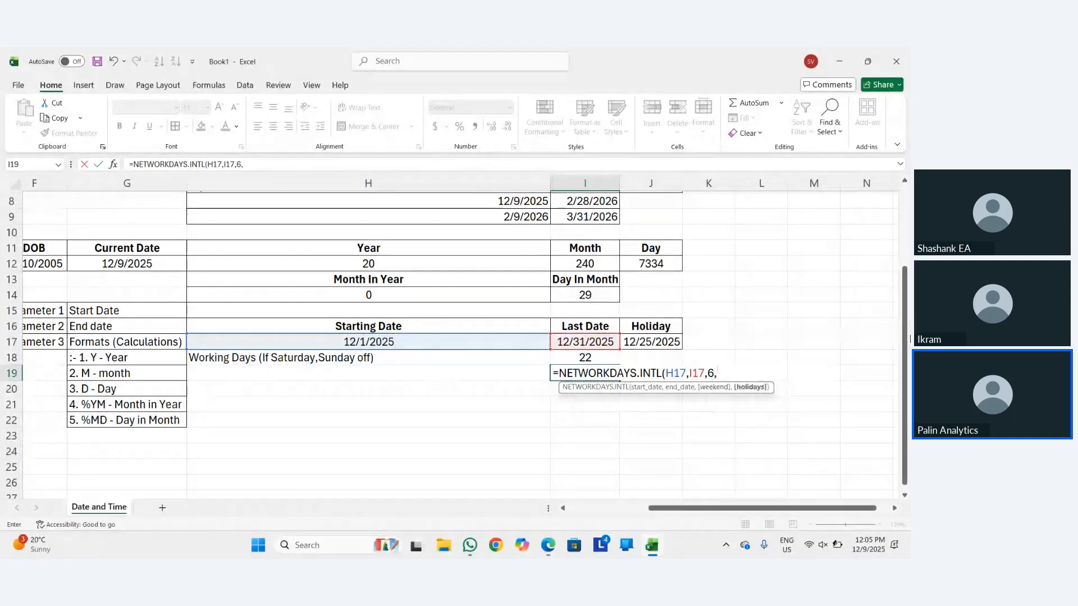
pyautogui.press('Up')
pyautogui.press('Right')
pyautogui.press('Up')
pyautogui.write(')')
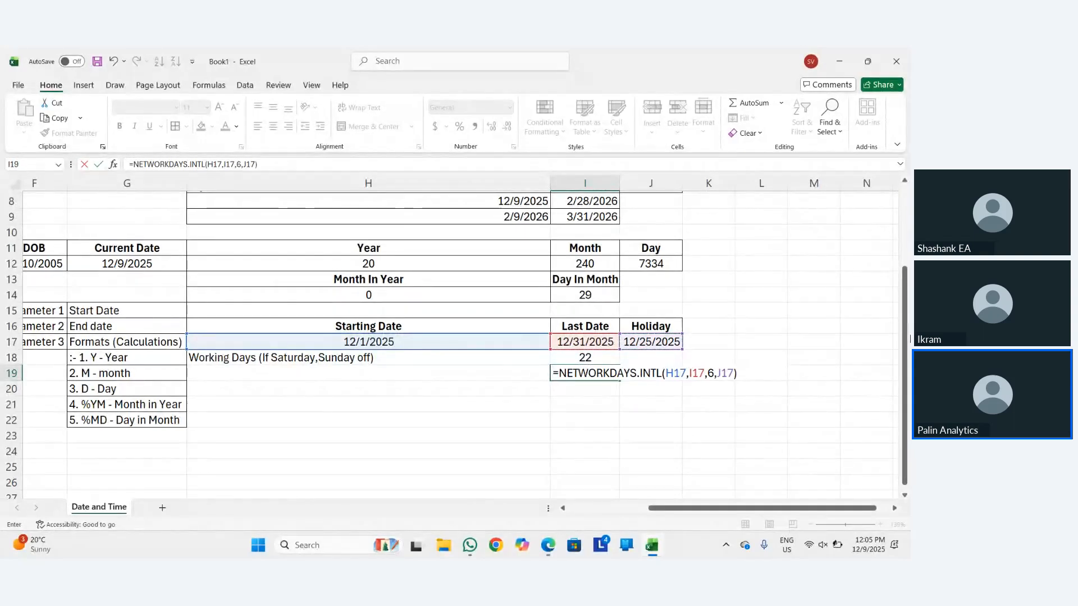
pyautogui.press('Return')
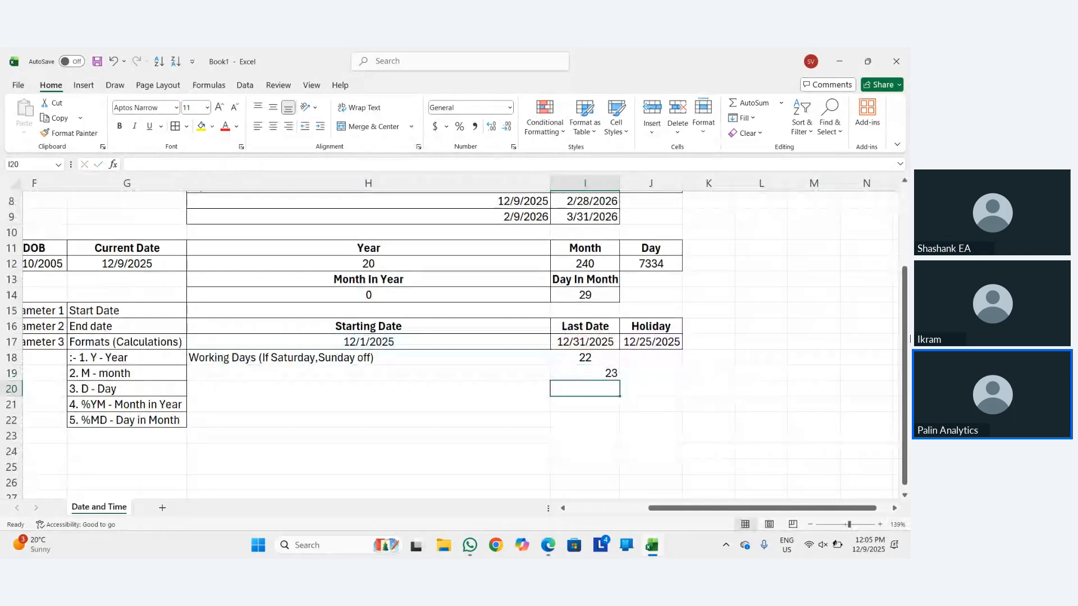
pyautogui.press('Up')
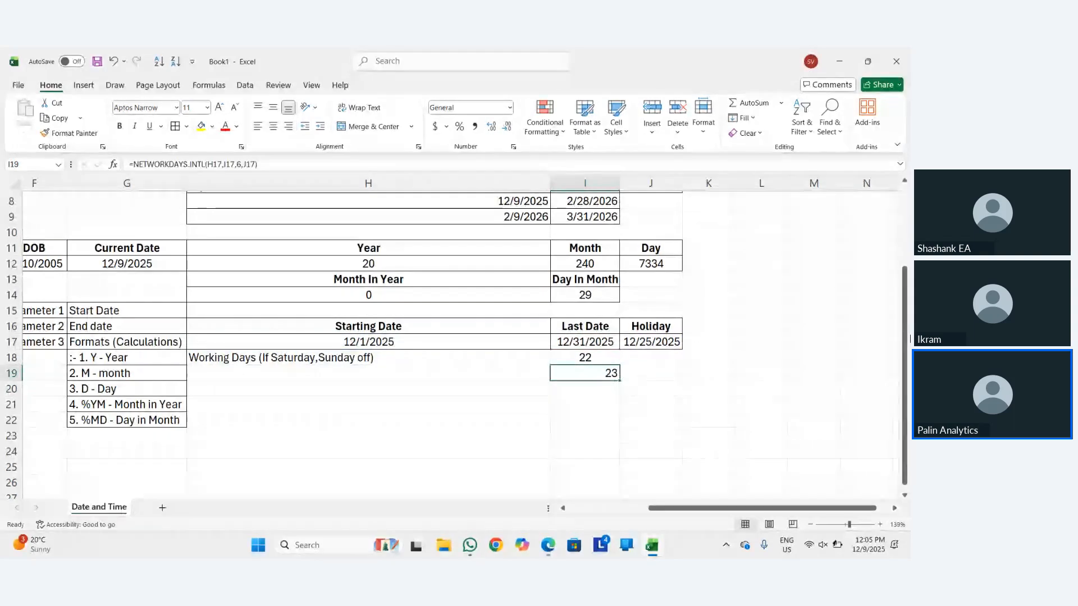
pyautogui.press('Right')
pyautogui.press('Down')
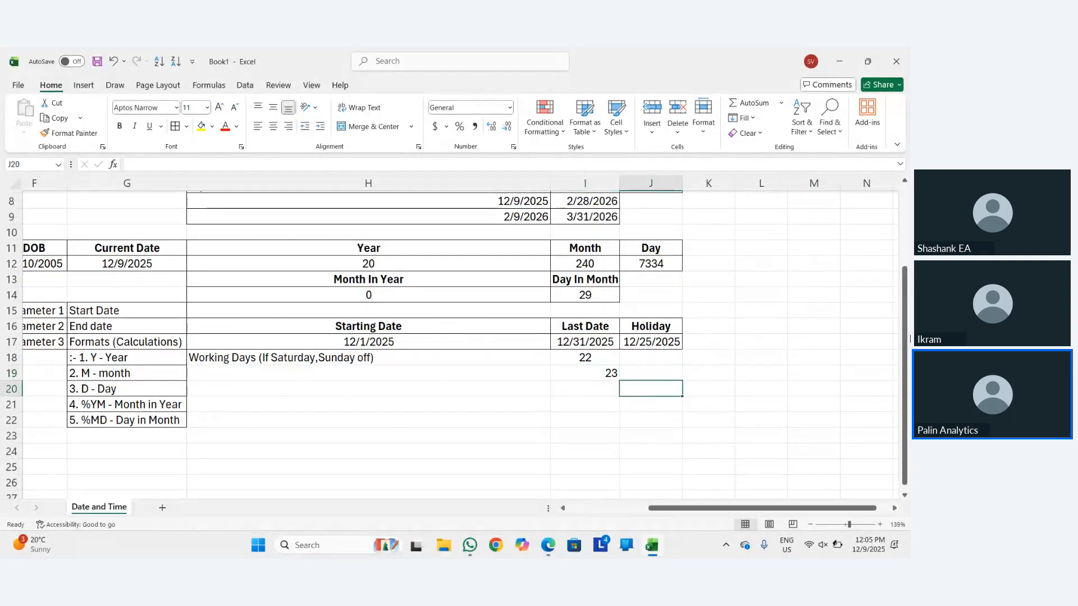
pyautogui.press('Left')
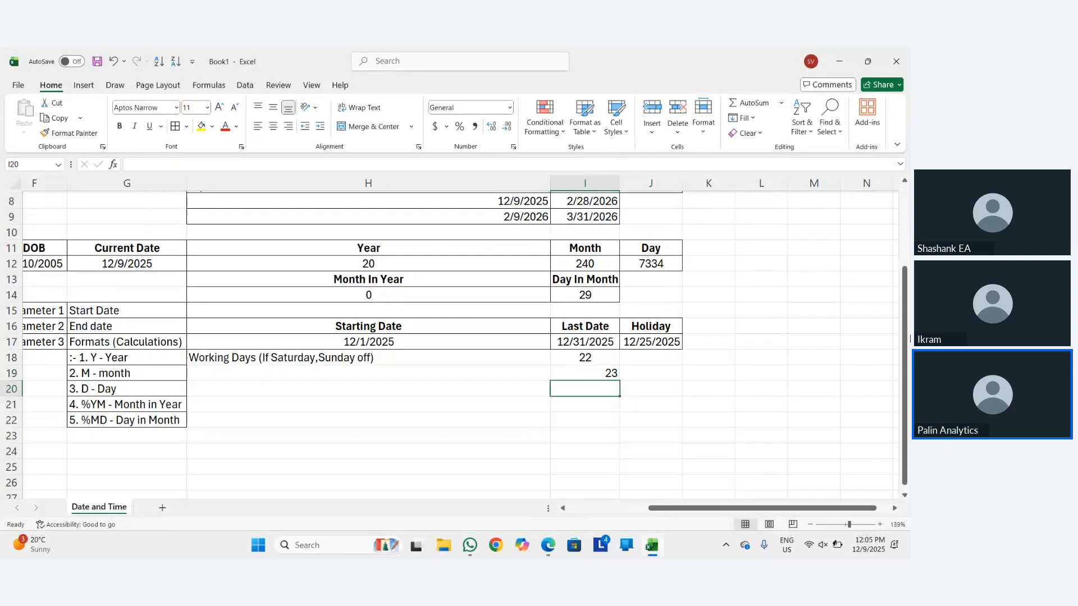
pyautogui.press('Up')
pyautogui.press('Right')
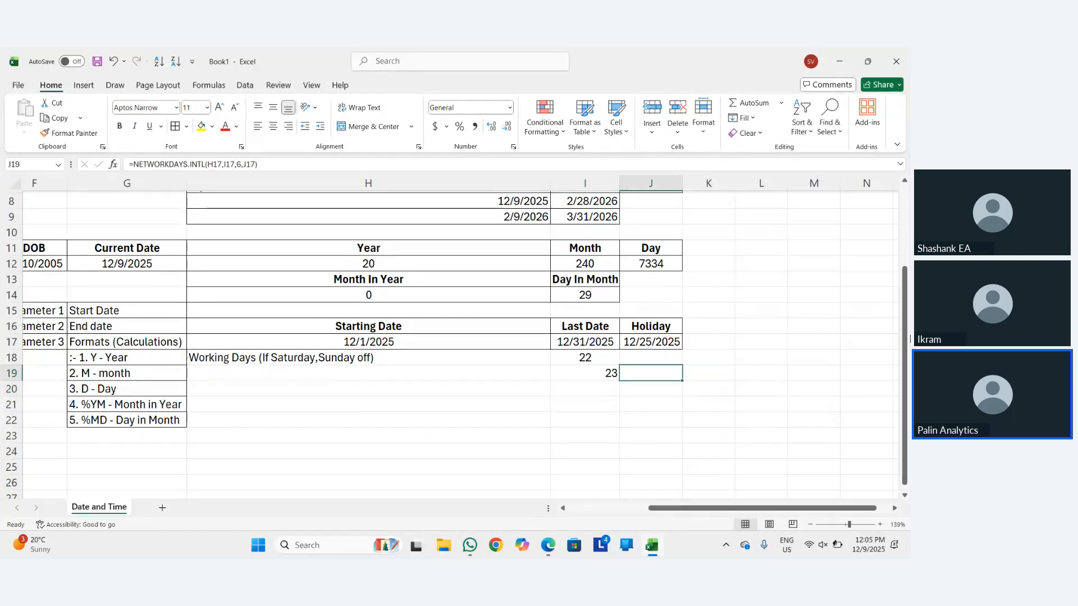
pyautogui.press('Down')
pyautogui.press('Up')
pyautogui.press('Left')
pyautogui.press('Down')
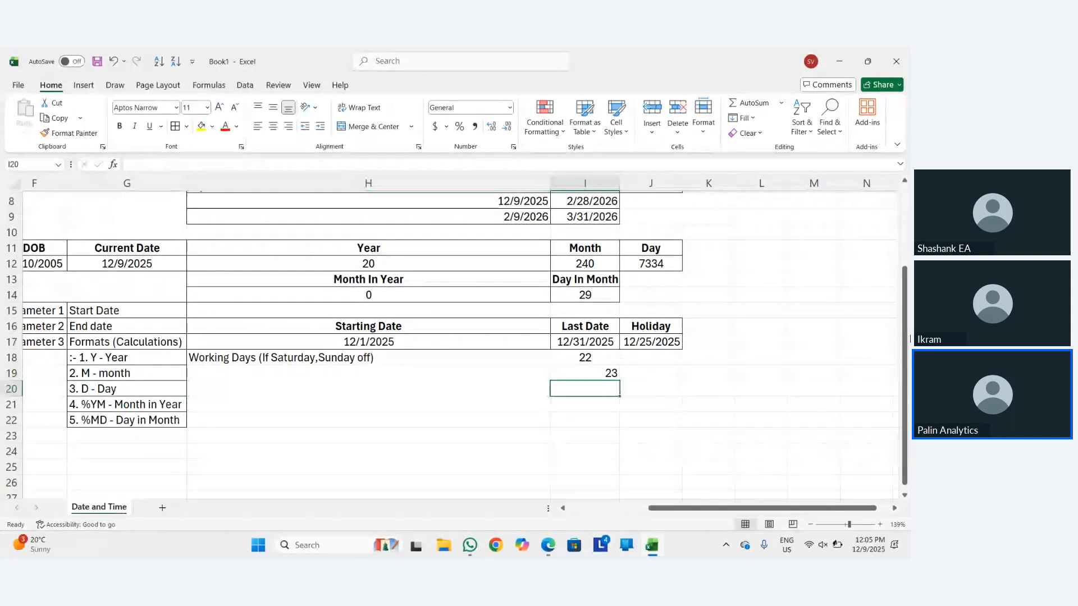
pyautogui.press('Down')
pyautogui.press('Left')
pyautogui.press('Right')
pyautogui.press('Up')
pyautogui.press('Right')
pyautogui.press('Left')
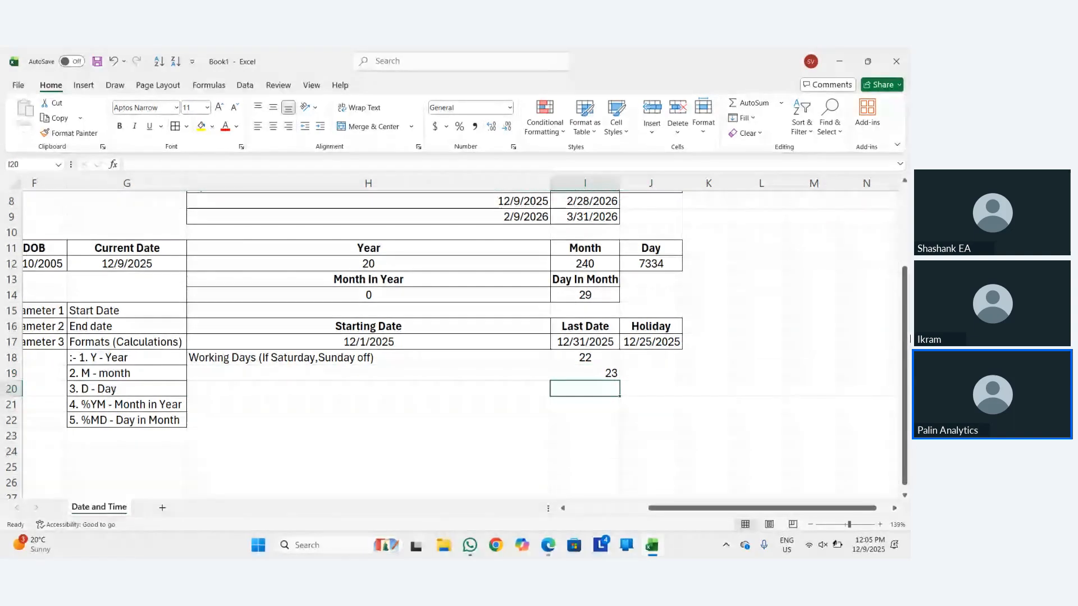
# Center the NETWORKDAYS.INTL result in I19 horizontally.
pyautogui.press('Up')
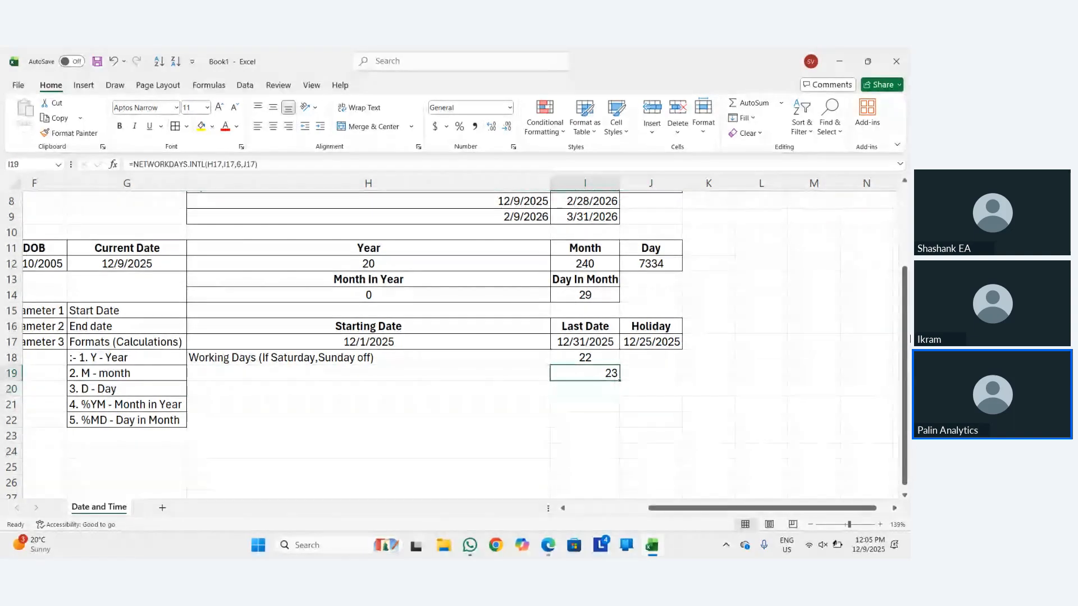
pyautogui.write('hac')
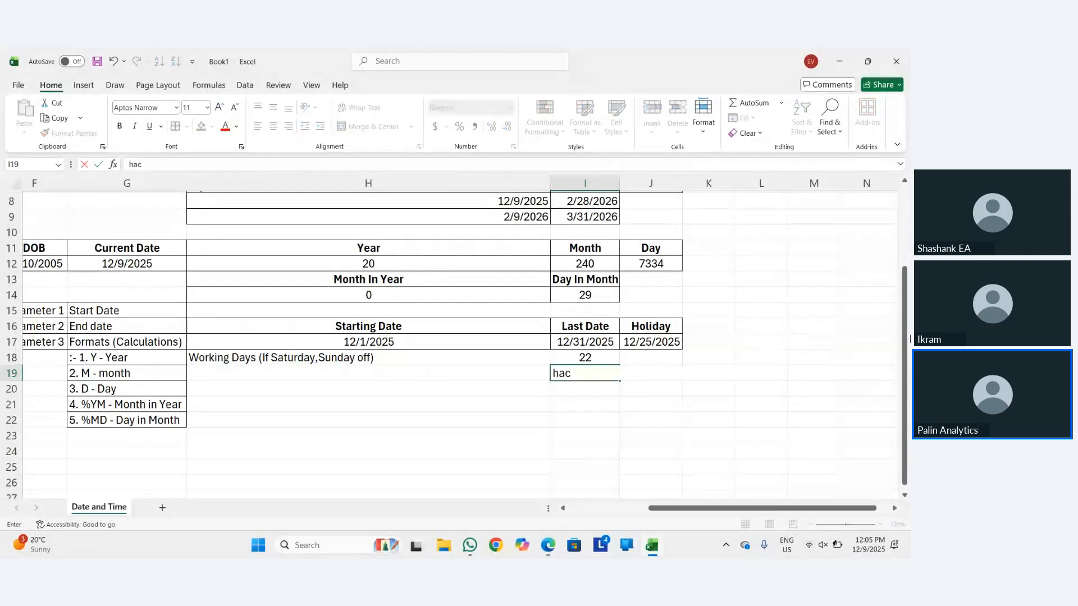
pyautogui.press('Escape')
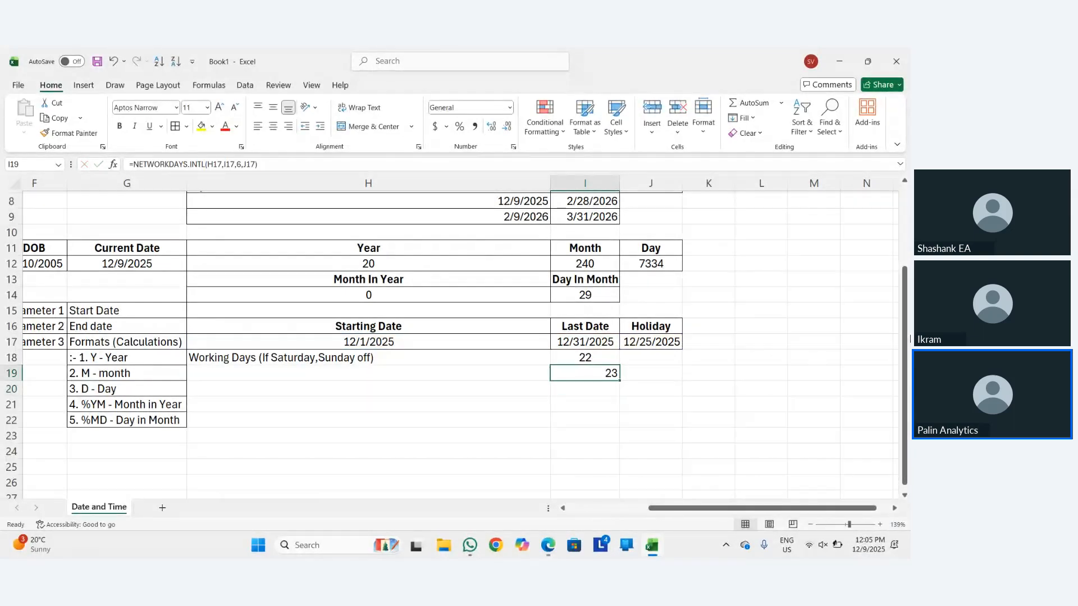
pyautogui.press('alt')
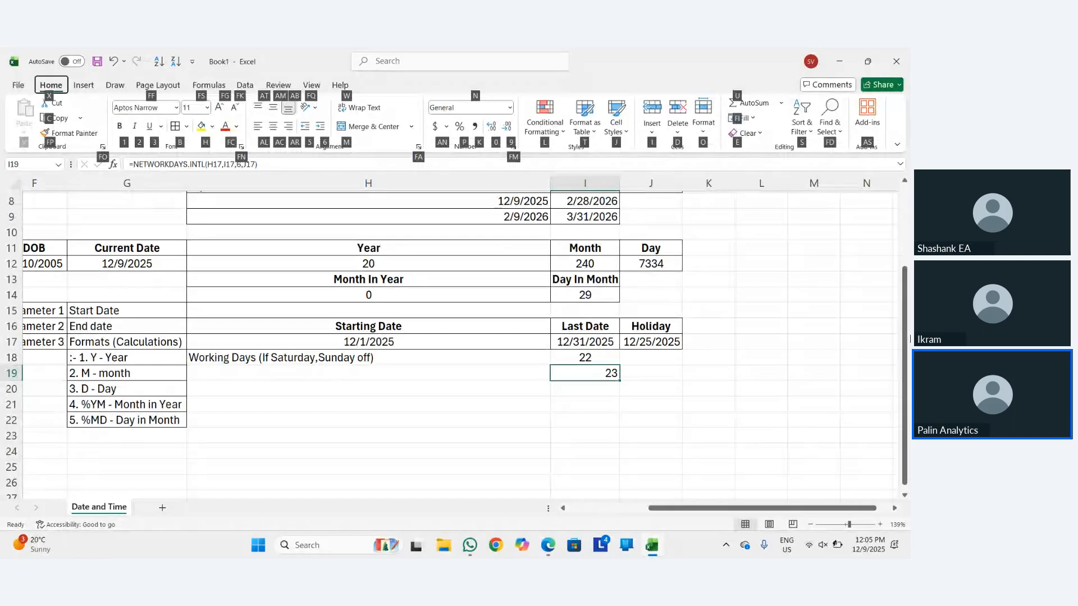
pyautogui.press('Escape')
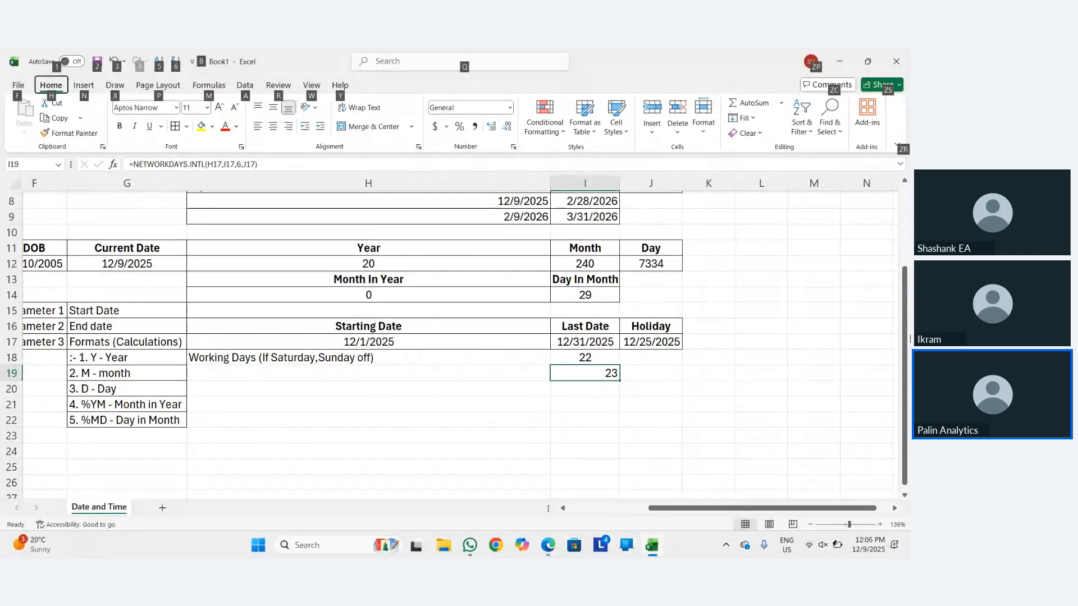
pyautogui.press('h')
pyautogui.press('a')
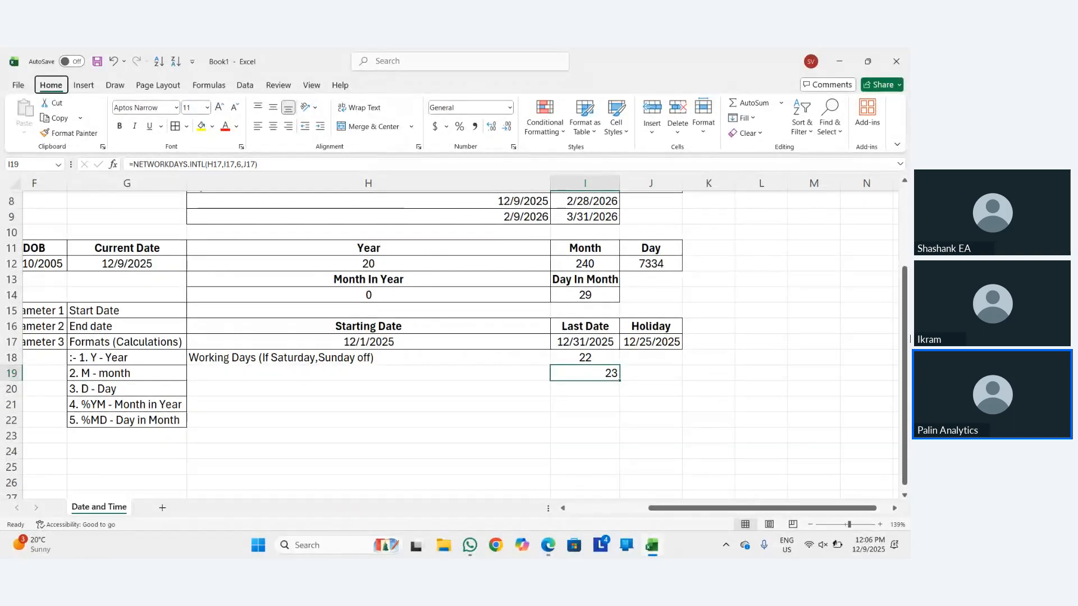
pyautogui.press('c')
# Add borders to the two working-days results in I18:I19.
pyautogui.hotkey('shift', 'Up')
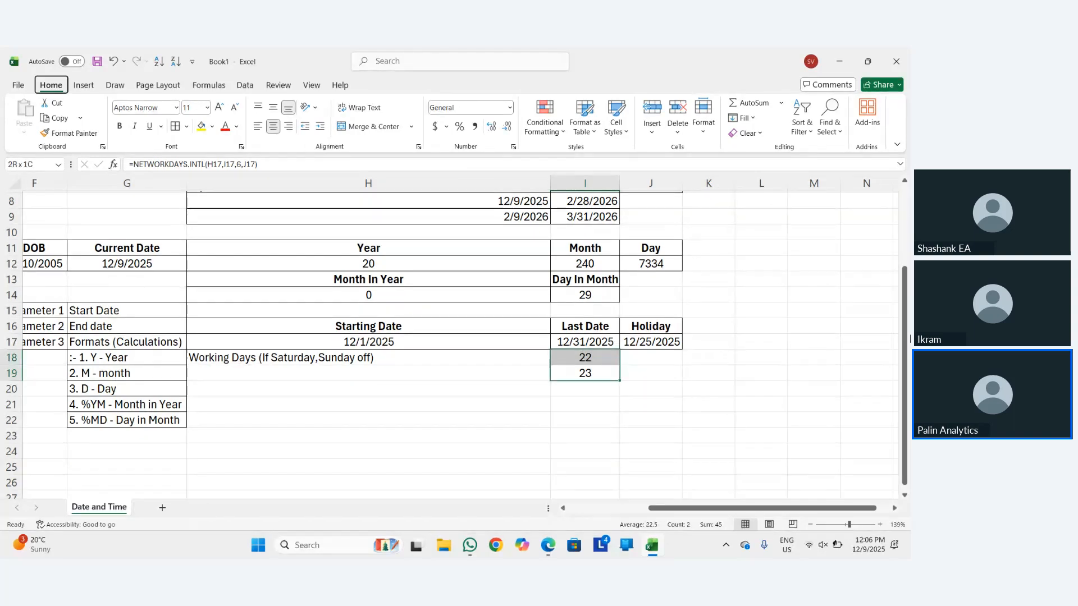
pyautogui.hotkey('ctrl', 'q')
pyautogui.press('s')
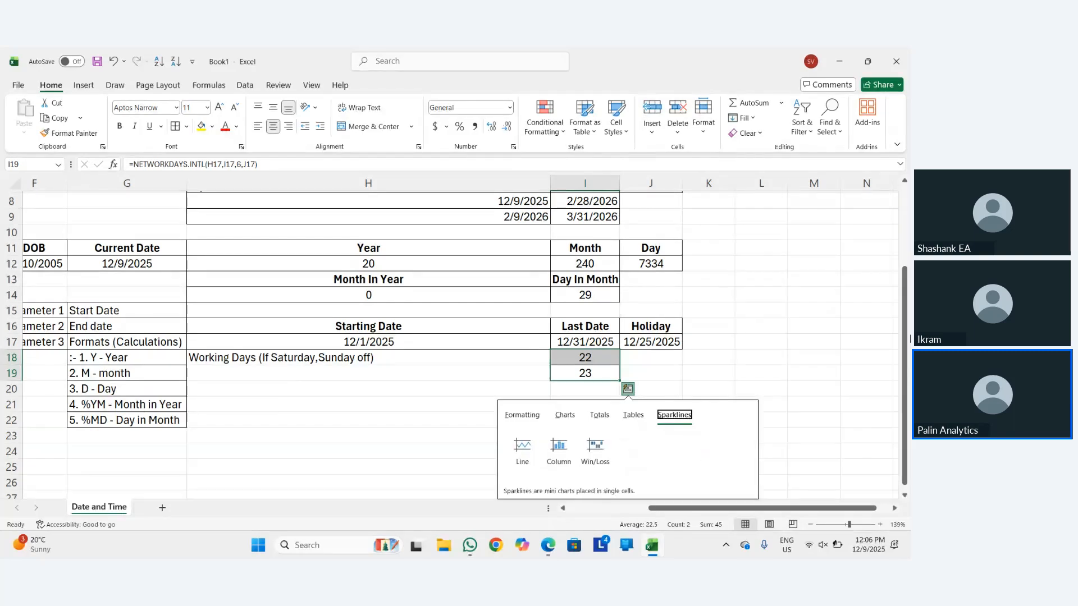
pyautogui.press('Escape')
# Center the label "Working Days (If Saturday,Sunday off)" in H18 and make it bold.
pyautogui.press('Left')
pyautogui.press('Up')
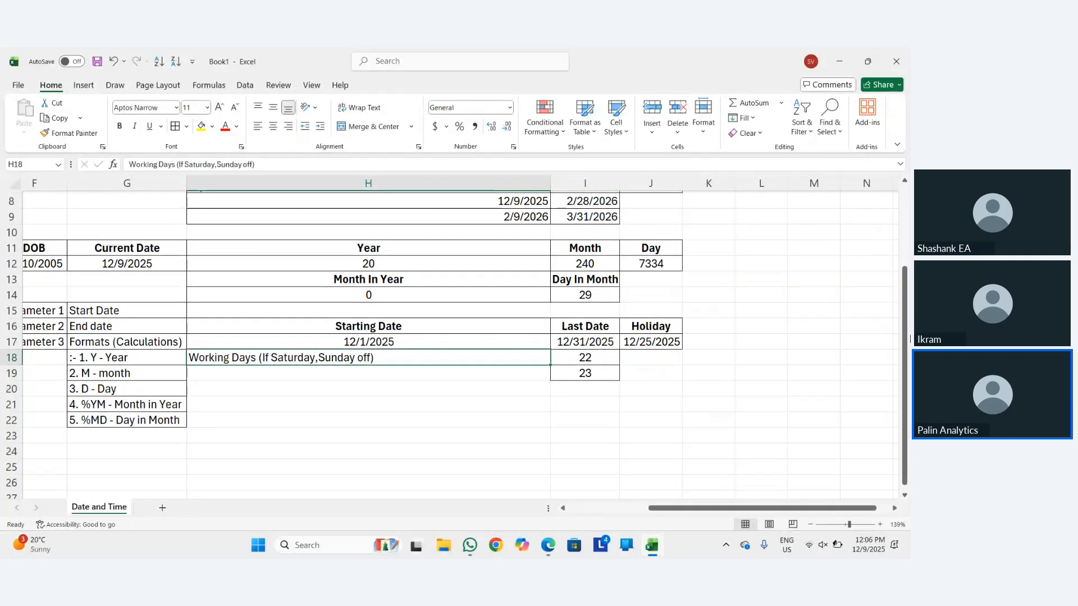
pyautogui.press('alt')
pyautogui.press('alt')
pyautogui.press('alt')
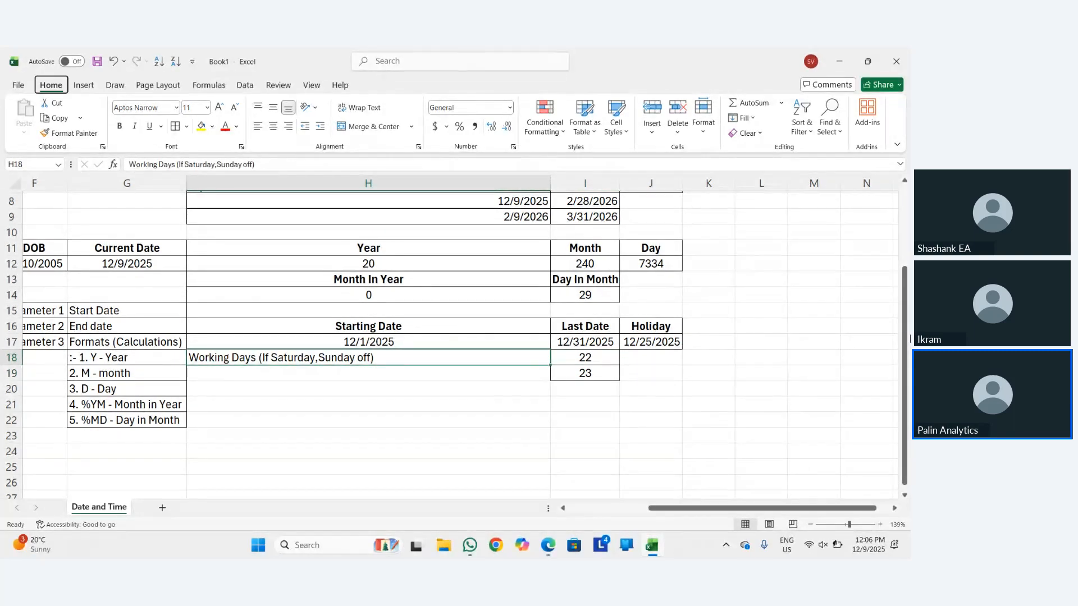
pyautogui.press('h')
pyautogui.press('a')
pyautogui.press('c')
pyautogui.hotkey('ctrl', 'b')
pyautogui.press('Down')
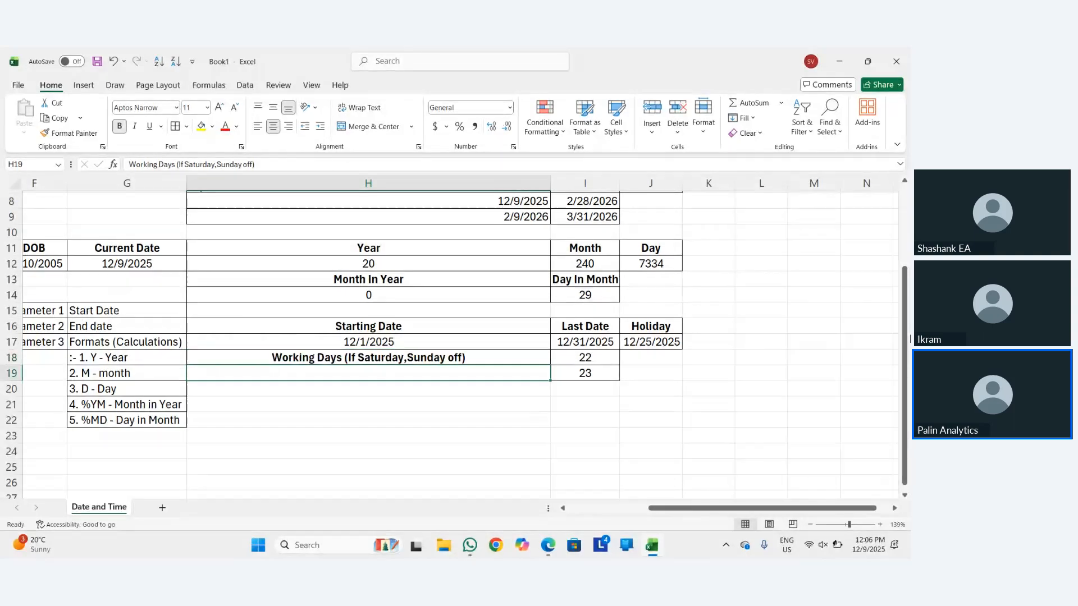
# Start a NETWORKDAYS.INTL formula in J19 with H17 as the start date.
pyautogui.press('Right')
pyautogui.press('Right')
pyautogui.press('Up')
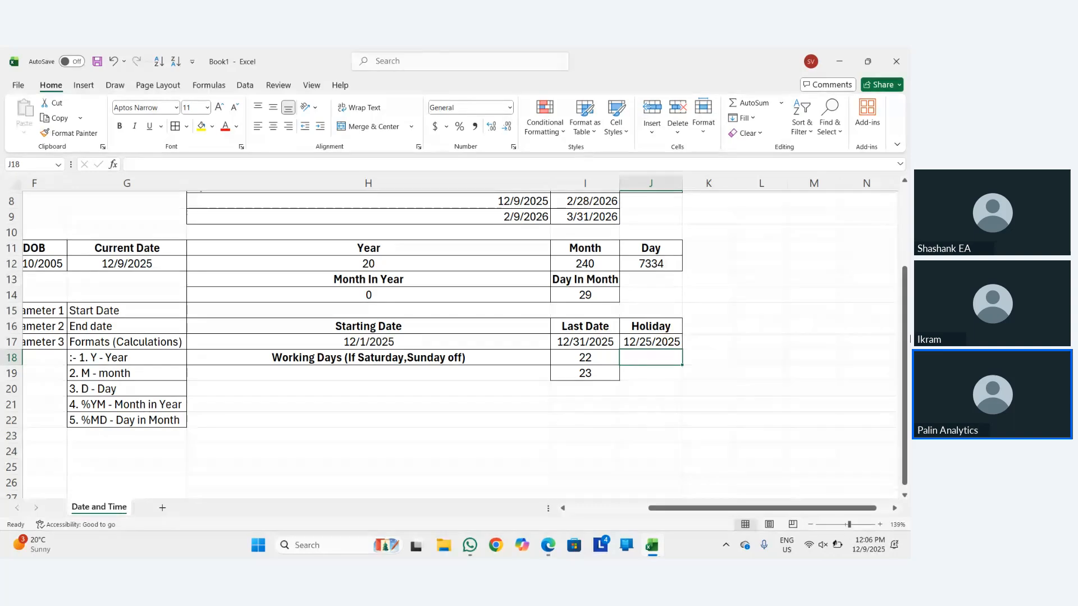
pyautogui.press('Down')
pyautogui.write('=netw')
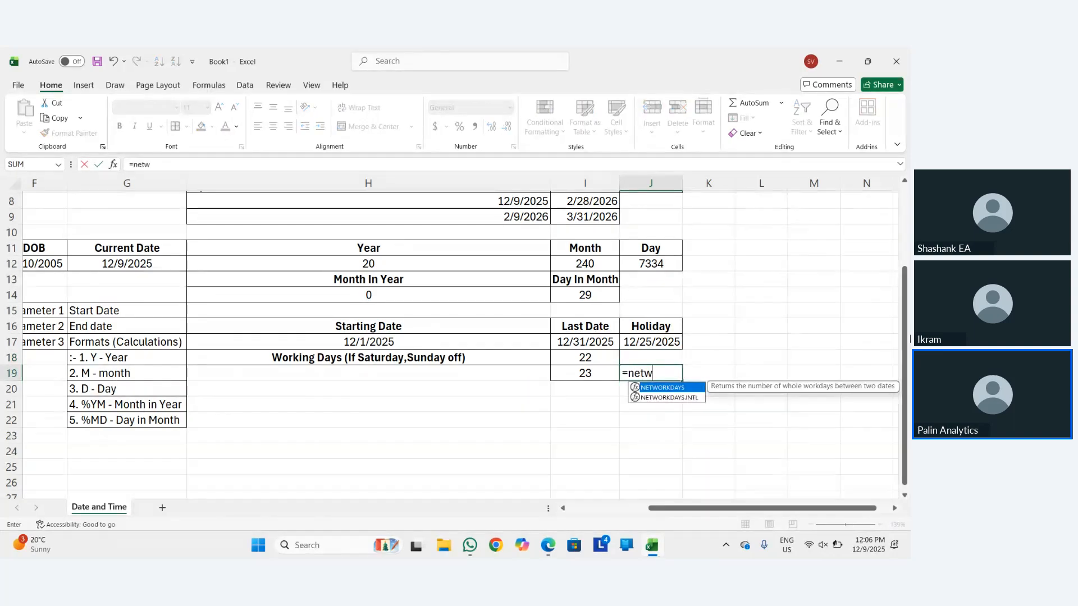
pyautogui.press('Down')
pyautogui.press('Tab')
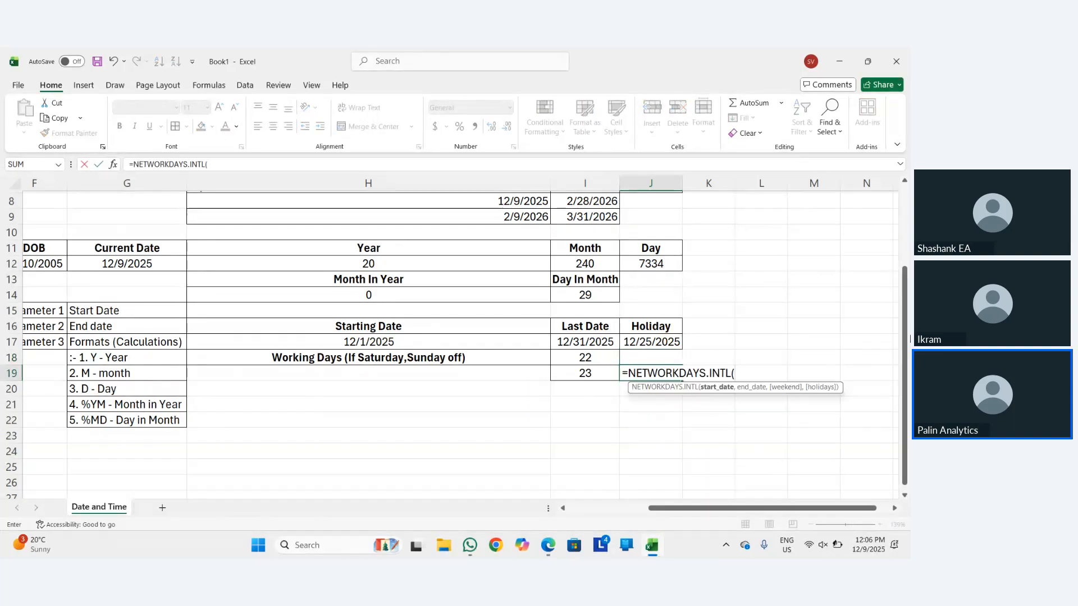
pyautogui.press('Left')
pyautogui.press('Up')
pyautogui.press('Up')
pyautogui.press('Left')
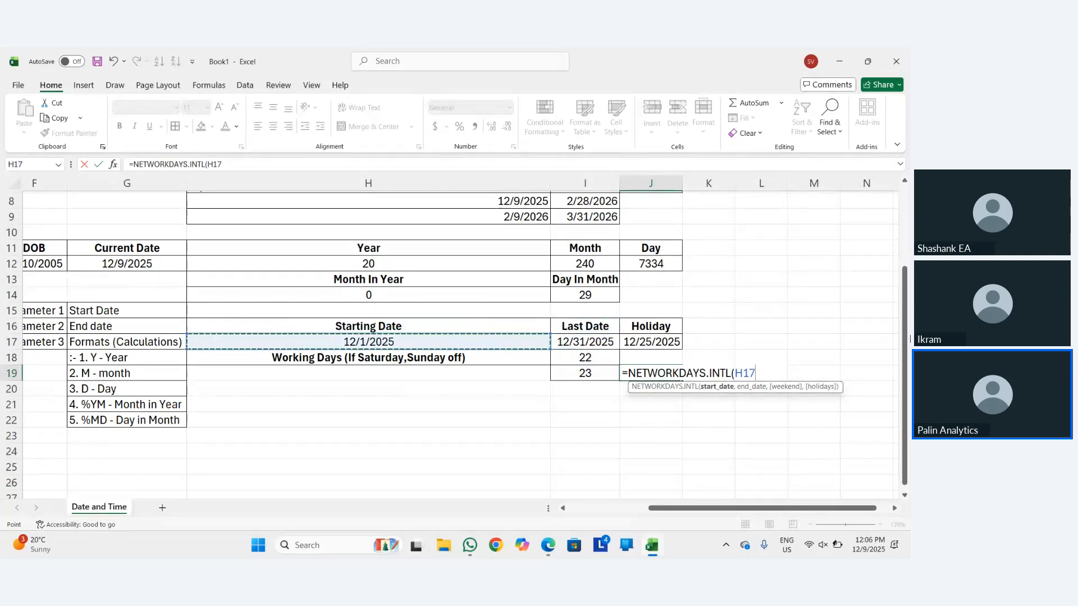
# Add I17 as the end date and 12 (Monday only) as the weekend argument of the J19 formula.
pyautogui.write(',')
pyautogui.press('Up')
pyautogui.press('Left')
pyautogui.press('Up')
pyautogui.write(',')
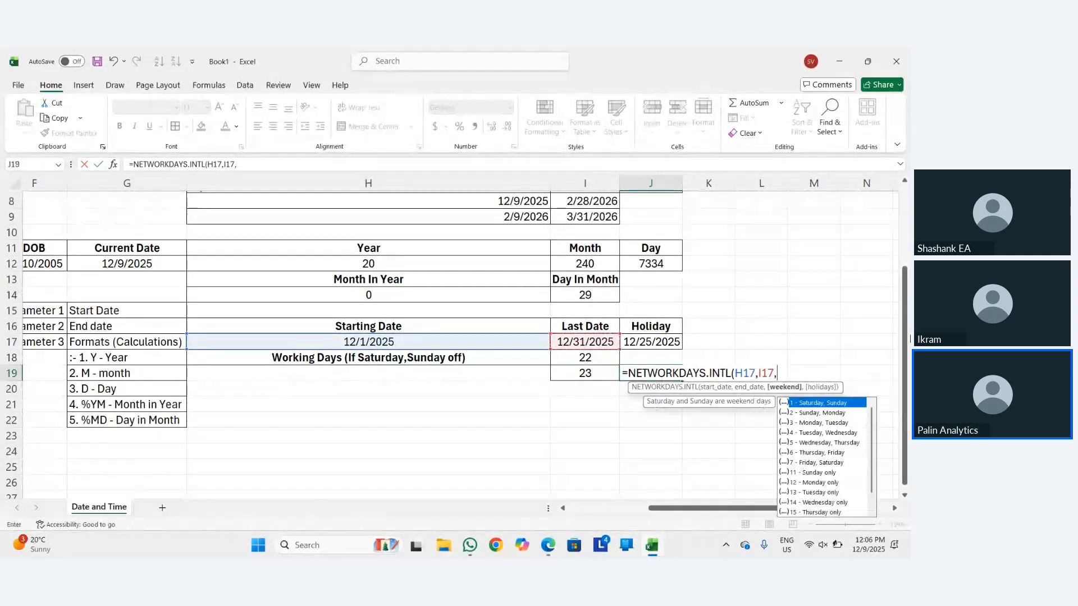
pyautogui.press('Down')
pyautogui.press('Down')
pyautogui.press('Down')
pyautogui.press('Down')
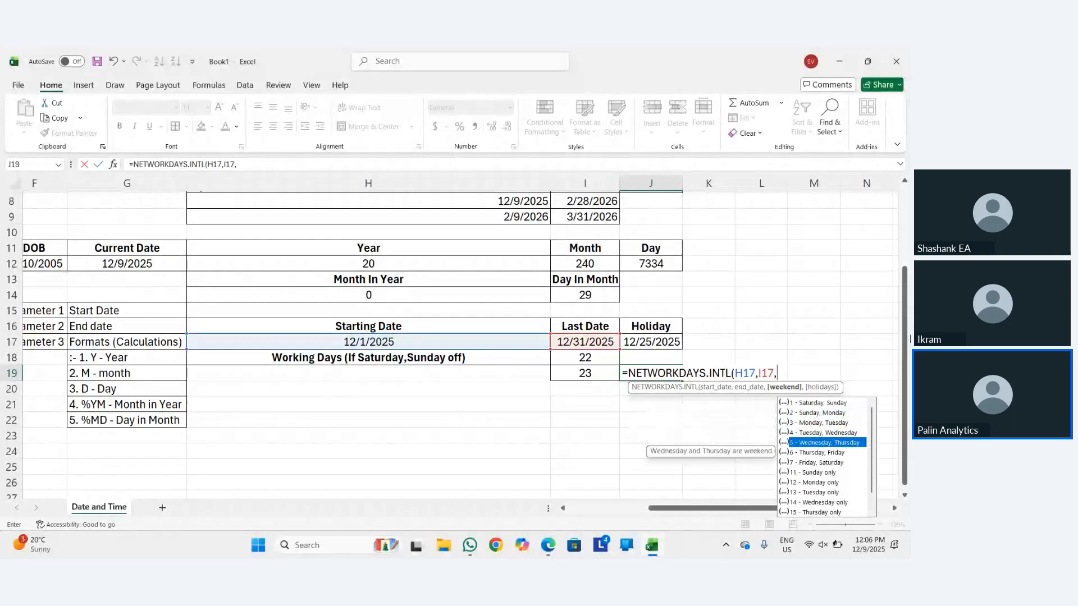
pyautogui.press('Down')
pyautogui.press('Down')
pyautogui.press('Down')
pyautogui.press('Down')
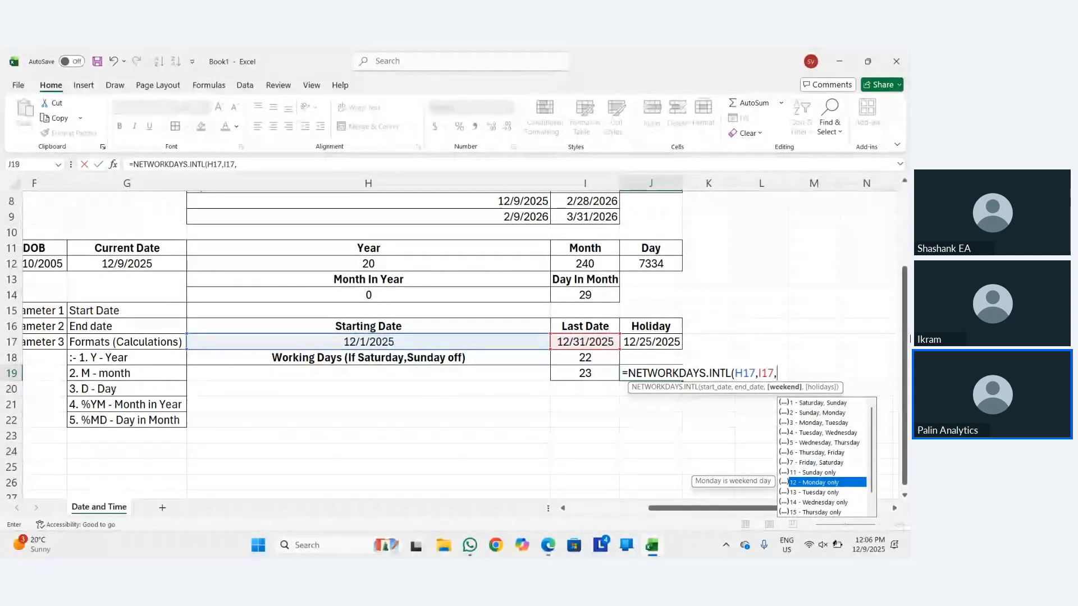
pyautogui.press('Tab')
# Add J17 as the holidays argument and complete the J19 formula as =NETWORKDAYS.INTL(H17,I17,12,J17).
pyautogui.write(',')
pyautogui.press('Up')
pyautogui.press('Up')
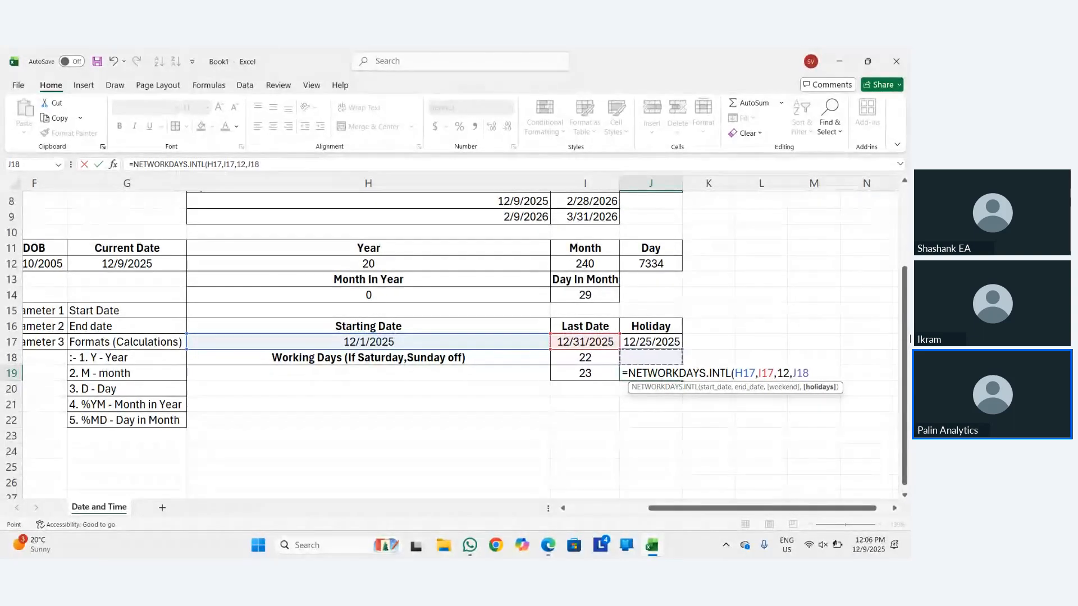
pyautogui.hotkey('ctrl', 'Return')
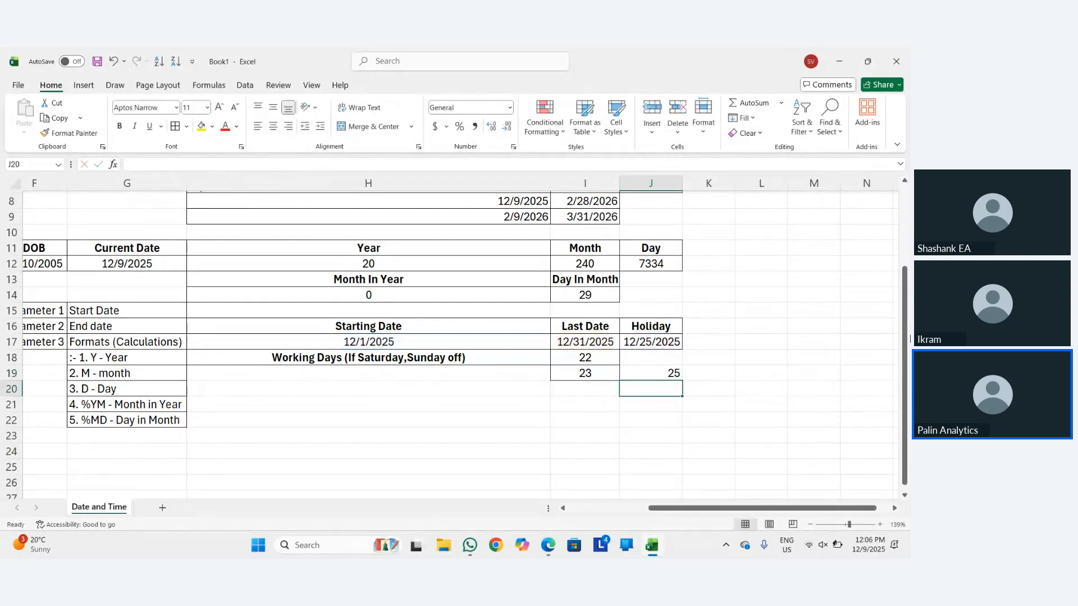
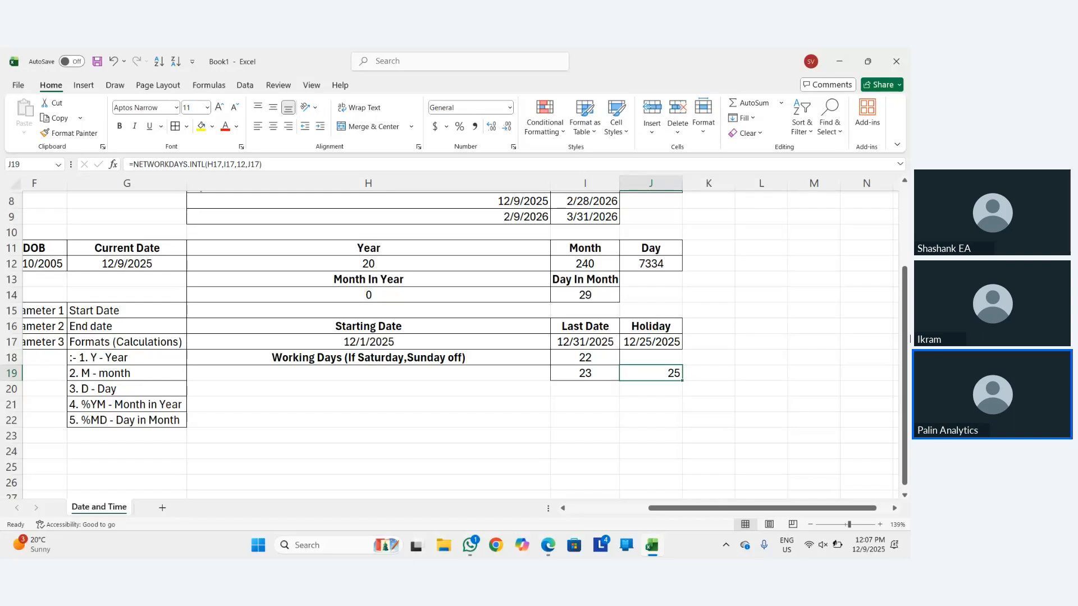
# Reopen the J19 formula and clear its weekend argument to list the weekend options again.
pyautogui.press('F2')
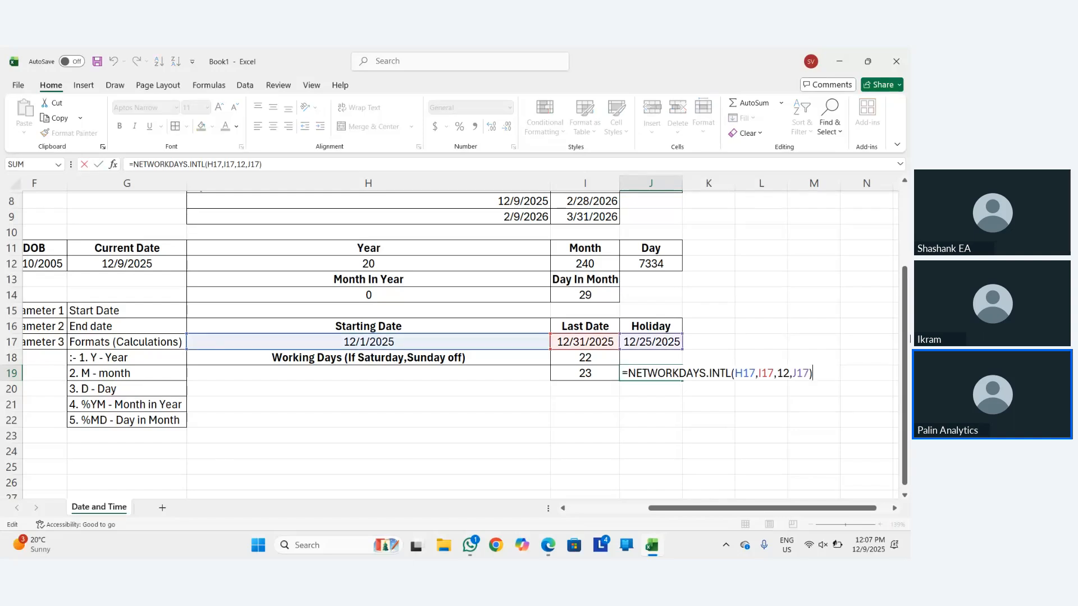
pyautogui.press('Left')
pyautogui.press('Left')
pyautogui.press('Left')
pyautogui.press('Left')
pyautogui.press('Left')
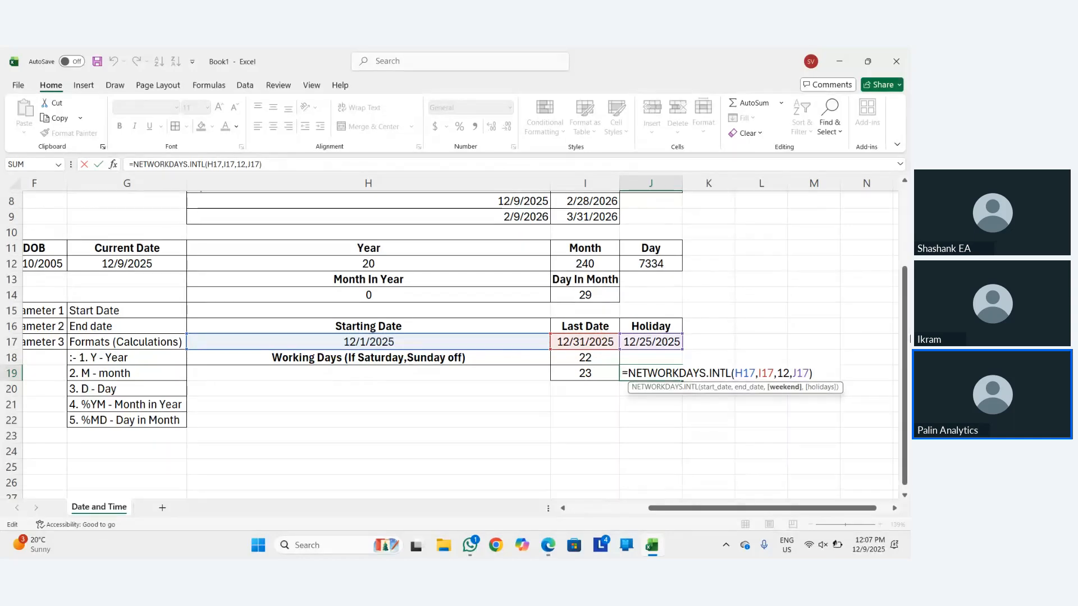
pyautogui.press('BackSpace')
pyautogui.press('BackSpace')
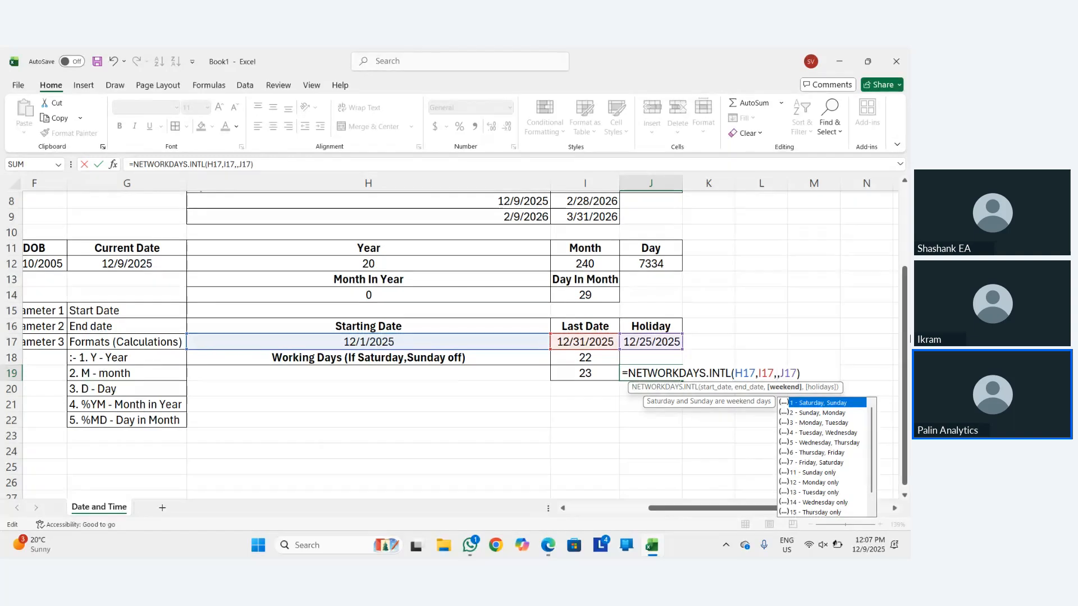
# Go through the weekend options to 11 (Sunday only) and 12 (Monday only), and re-enter 12 in the J19 formula.
pyautogui.press('Down')
pyautogui.press('Down')
pyautogui.press('Down')
pyautogui.press('Down')
pyautogui.press('Down')
pyautogui.press('Down')
pyautogui.press('Down')
pyautogui.press('Down')
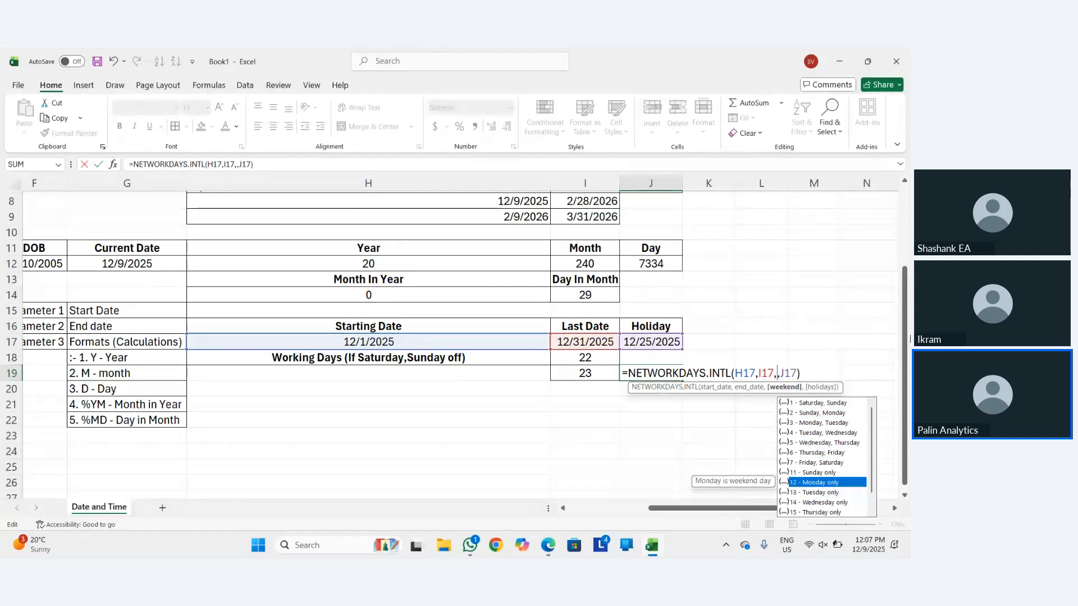
pyautogui.press('Up')
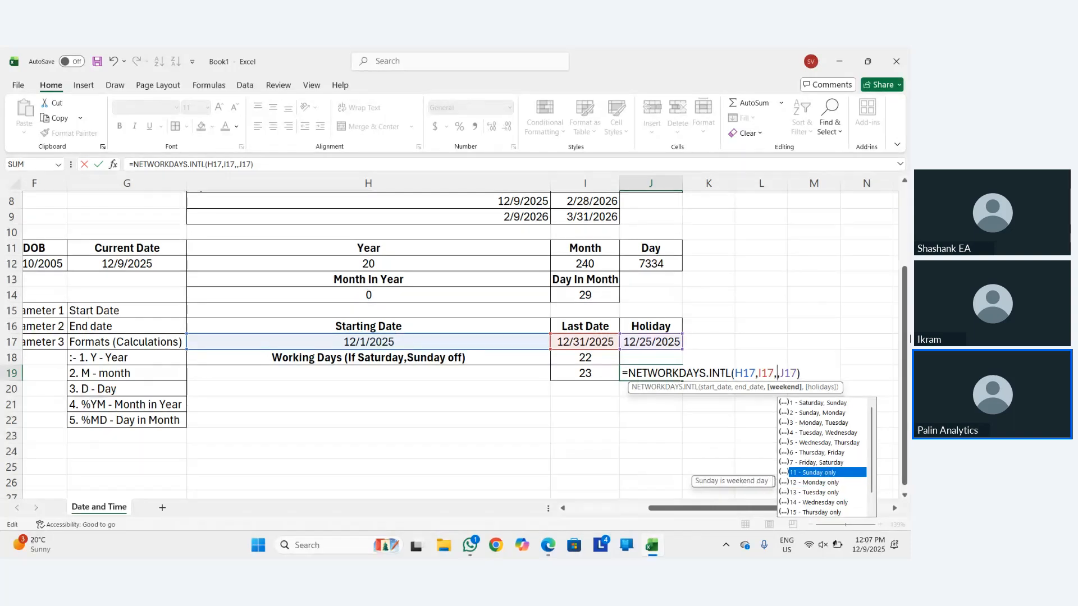
pyautogui.press('Down')
pyautogui.press('Up')
pyautogui.press('Down')
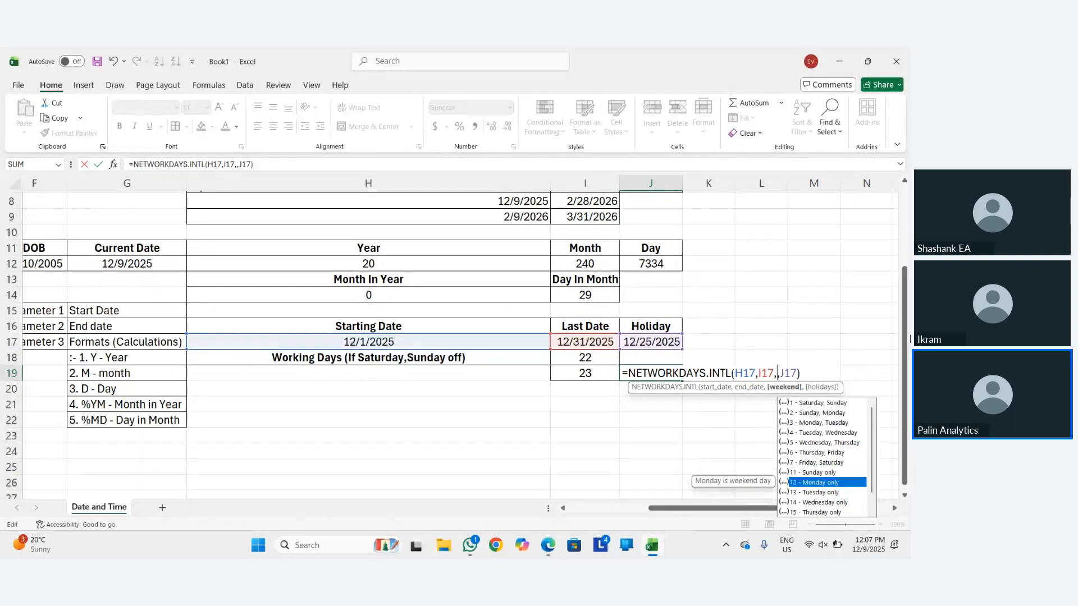
pyautogui.write('12')
pyautogui.press('Return')
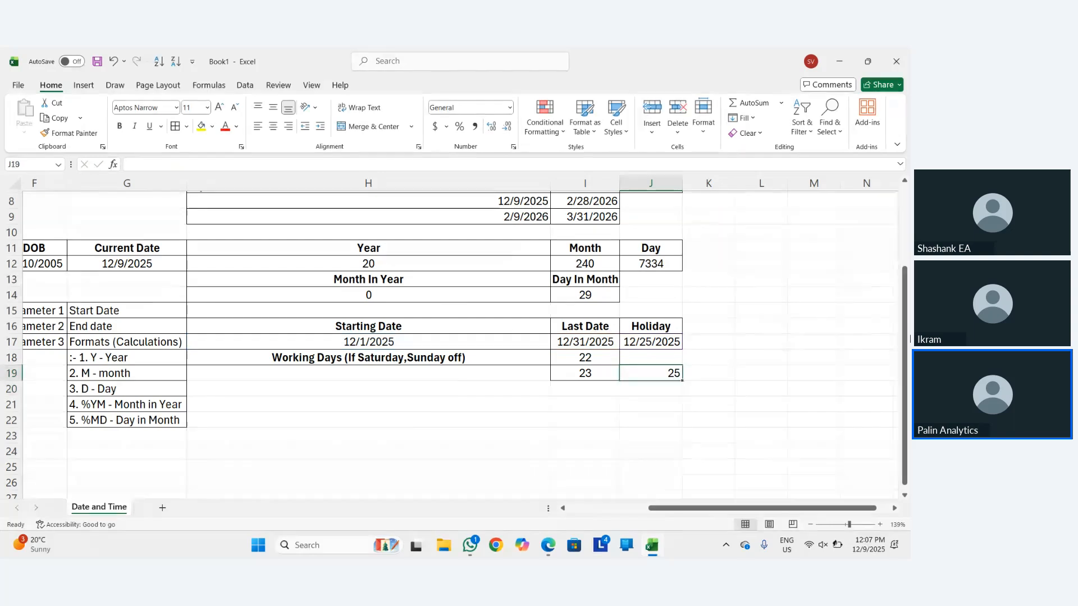
pyautogui.press('Left')
pyautogui.press('Up')
pyautogui.press('Down')
pyautogui.press('Right')
pyautogui.press('Right')
pyautogui.press('Down')
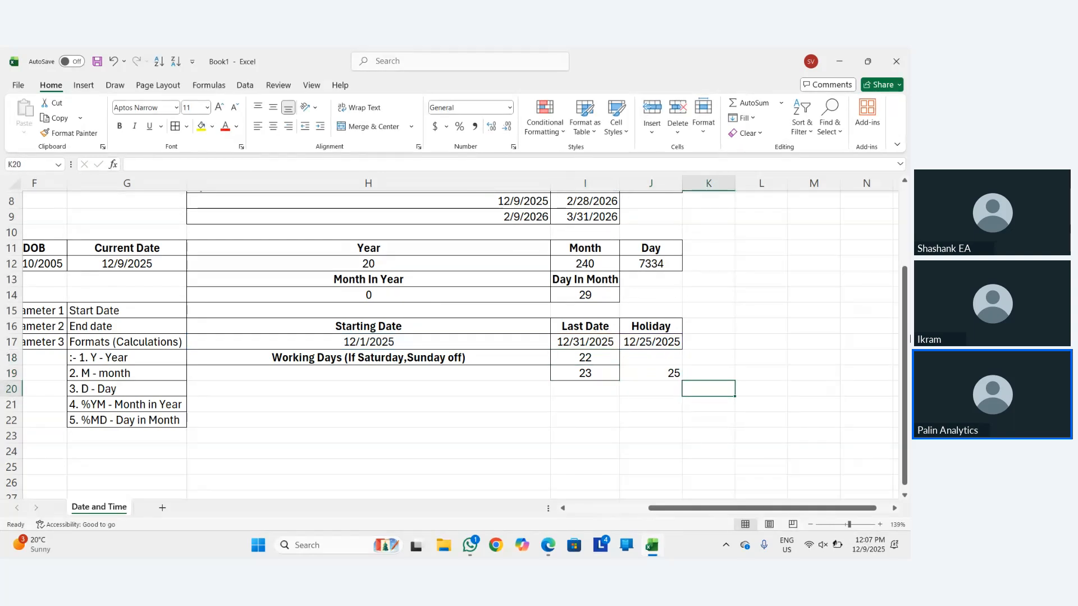
# Move the Monday-only NETWORKDAYS.INTL formula from J19 to I20, below the other working-days results.
pyautogui.press('Up')
pyautogui.press('Left')
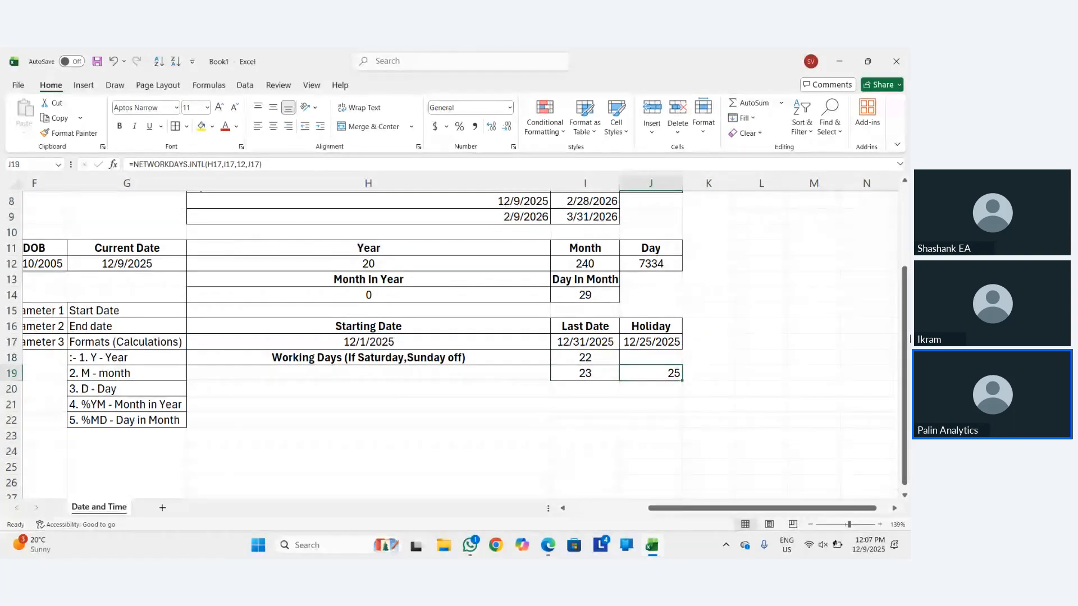
pyautogui.hotkey('ctrl', 'c')
pyautogui.press('Left')
pyautogui.press('Down')
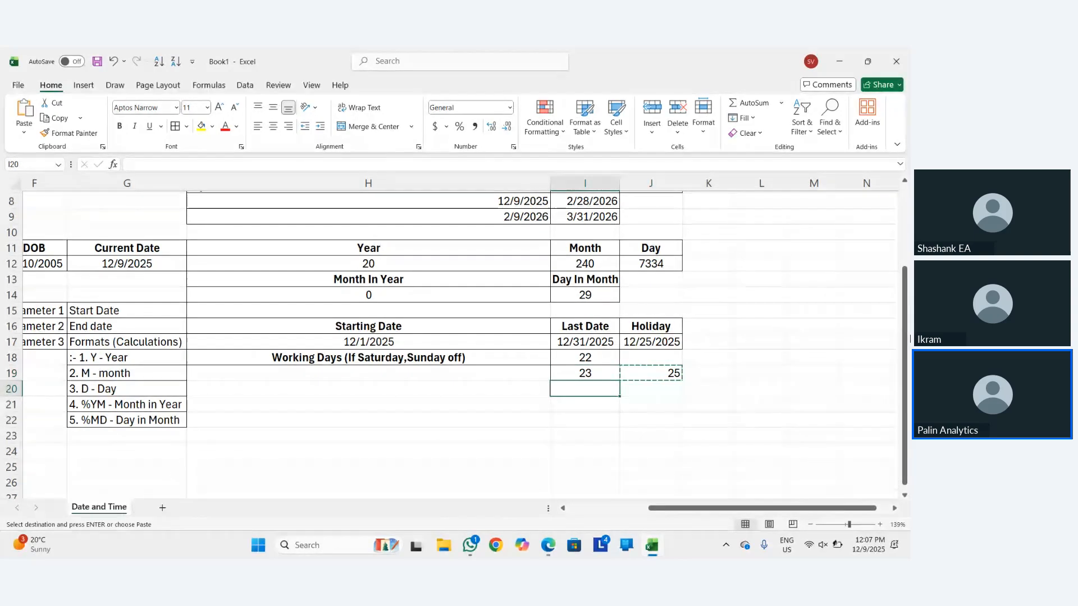
pyautogui.hotkey('ctrl', 'v')
# Check the formula behind the Saturday and Sunday off result in I18.
pyautogui.press('Up')
pyautogui.press('Left')
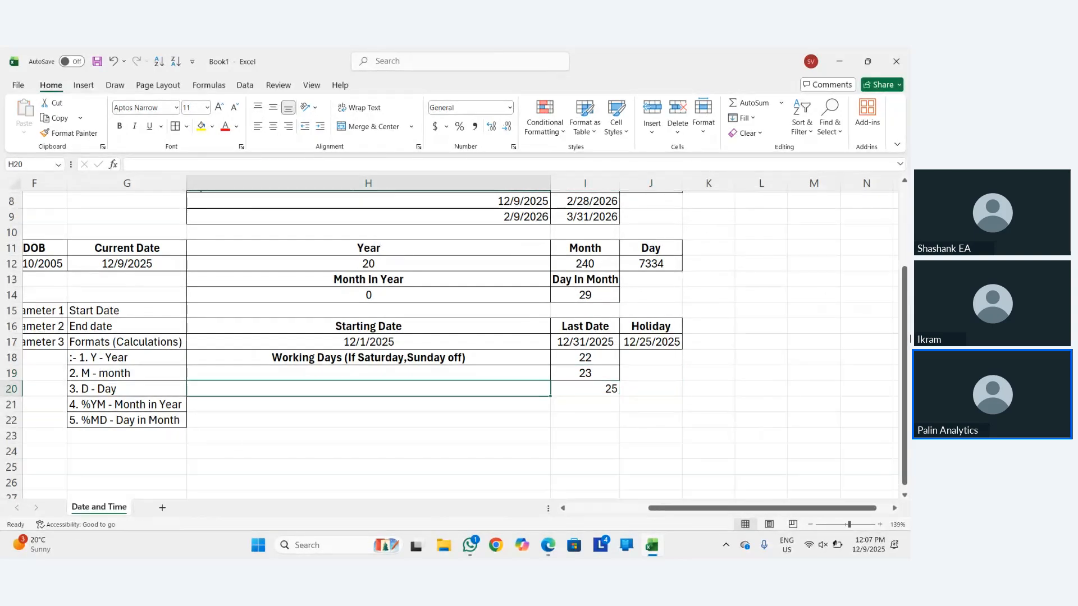
pyautogui.press('Up')
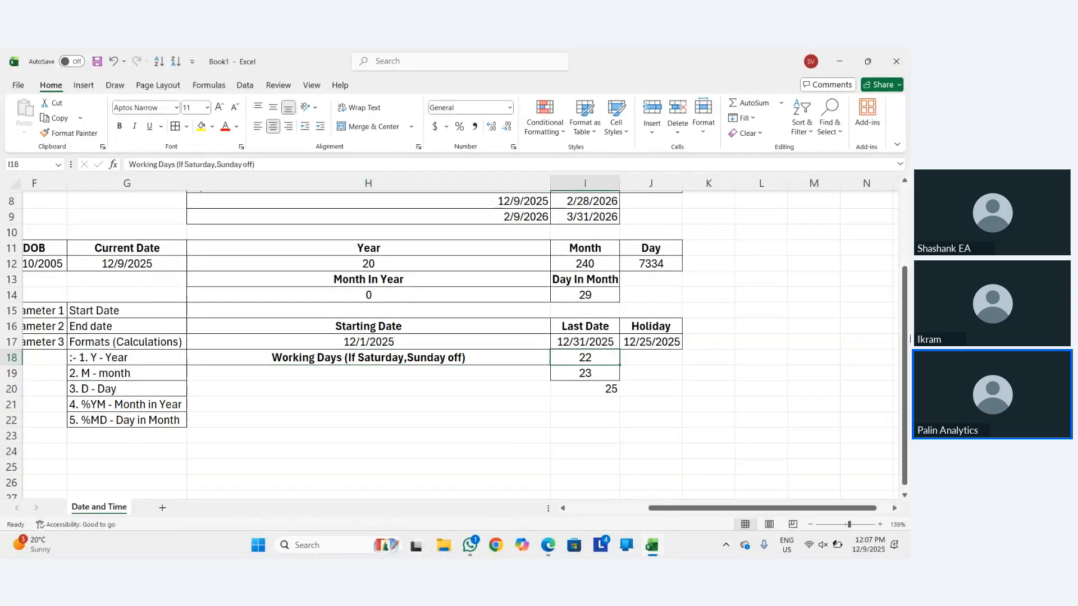
pyautogui.press('Right')
pyautogui.press('F2')
pyautogui.press('Return')
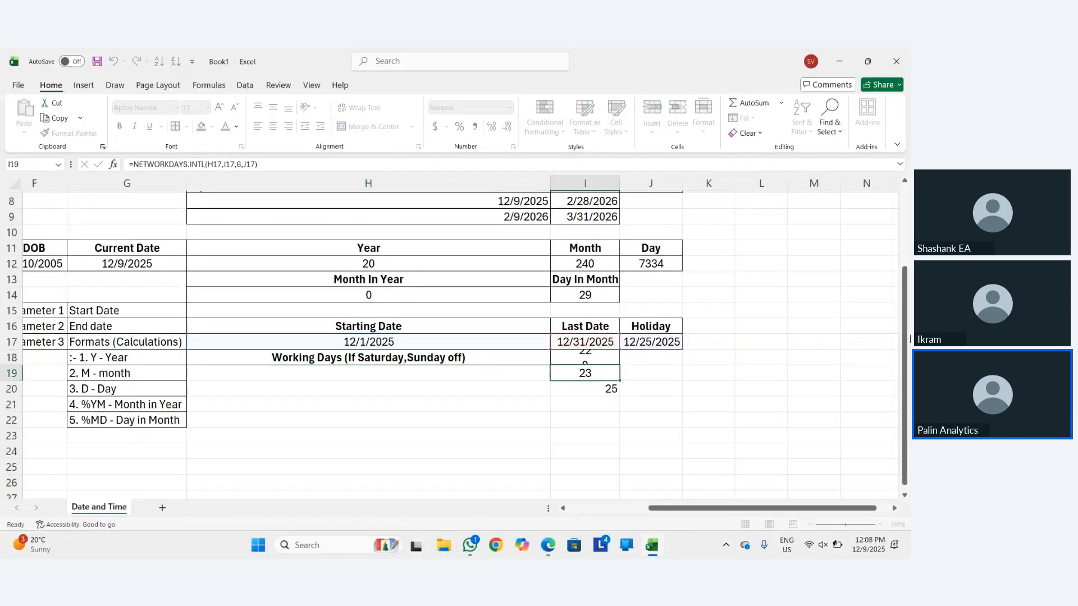
# Copy the working-days label from H18 into H19.
pyautogui.press('Left')
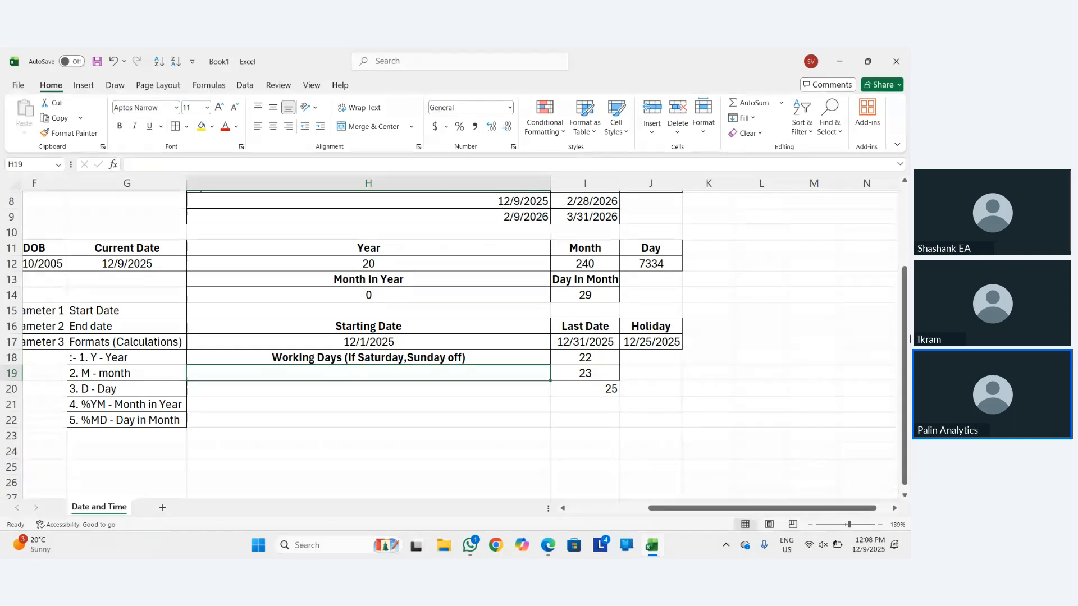
pyautogui.press('Up')
pyautogui.hotkey('ctrl', 'c')
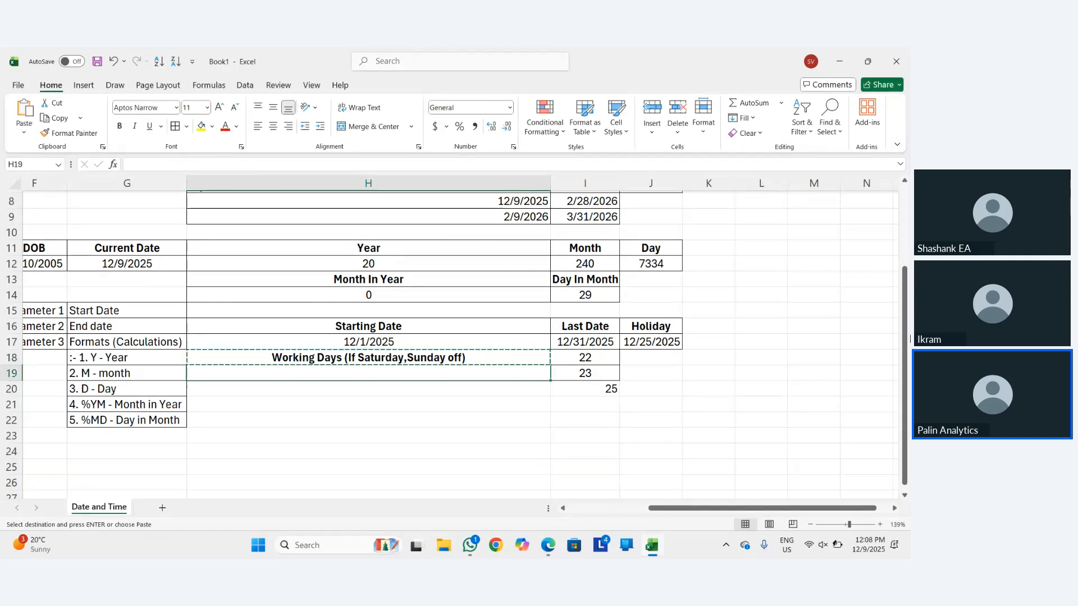
pyautogui.press('Down')
pyautogui.hotkey('ctrl', 'v')
# Replace "Saturday" with "Thursday" in the H19 label.
pyautogui.press('F2')
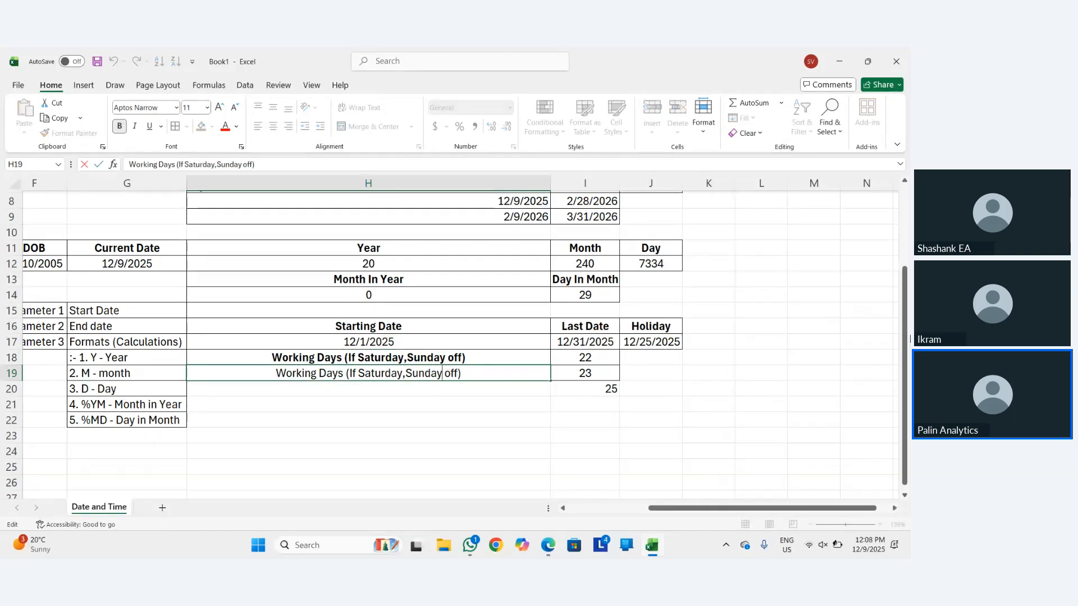
pyautogui.press('BackSpace')
pyautogui.press('BackSpace')
pyautogui.press('BackSpace')
pyautogui.press('BackSpace')
pyautogui.press('BackSpace')
pyautogui.press('BackSpace')
pyautogui.press('BackSpace')
pyautogui.press('BackSpace')
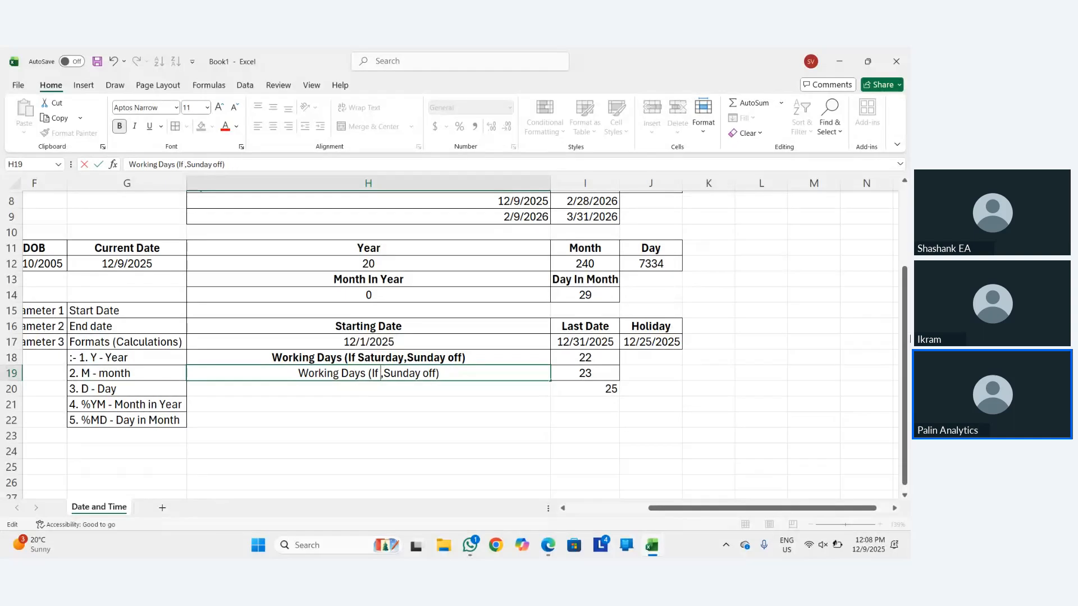
pyautogui.write('Thursday')
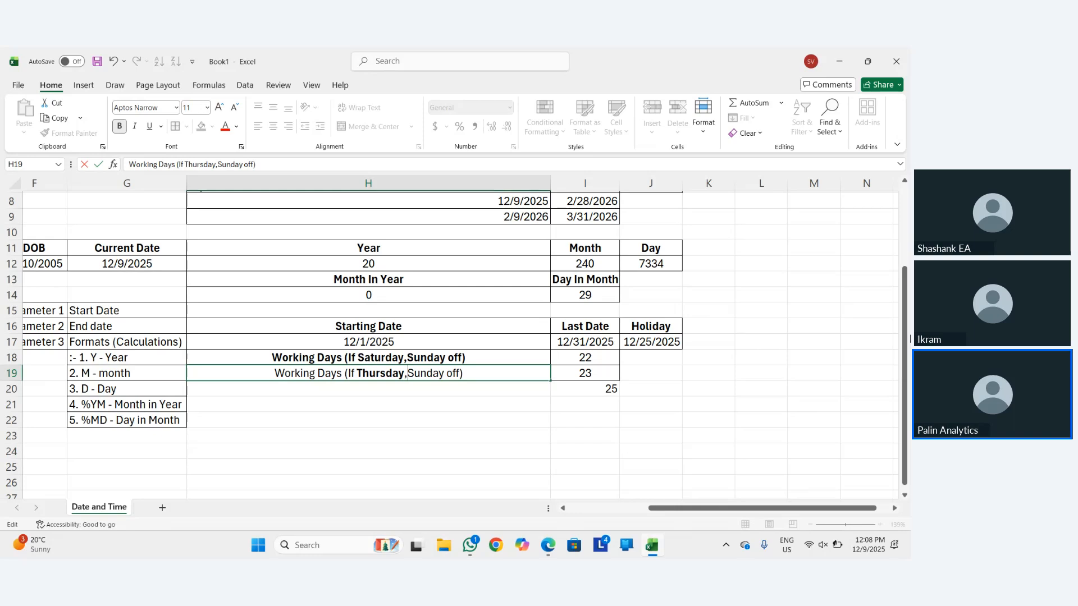
# Replace "Sunday" with "Friday" in the H19 label so it reads "Working Days (If Thursday,Friday off)".
pyautogui.press('BackSpace')
pyautogui.press('BackSpace')
pyautogui.press('BackSpace')
pyautogui.press('BackSpace')
pyautogui.press('BackSpace')
pyautogui.press('BackSpace')
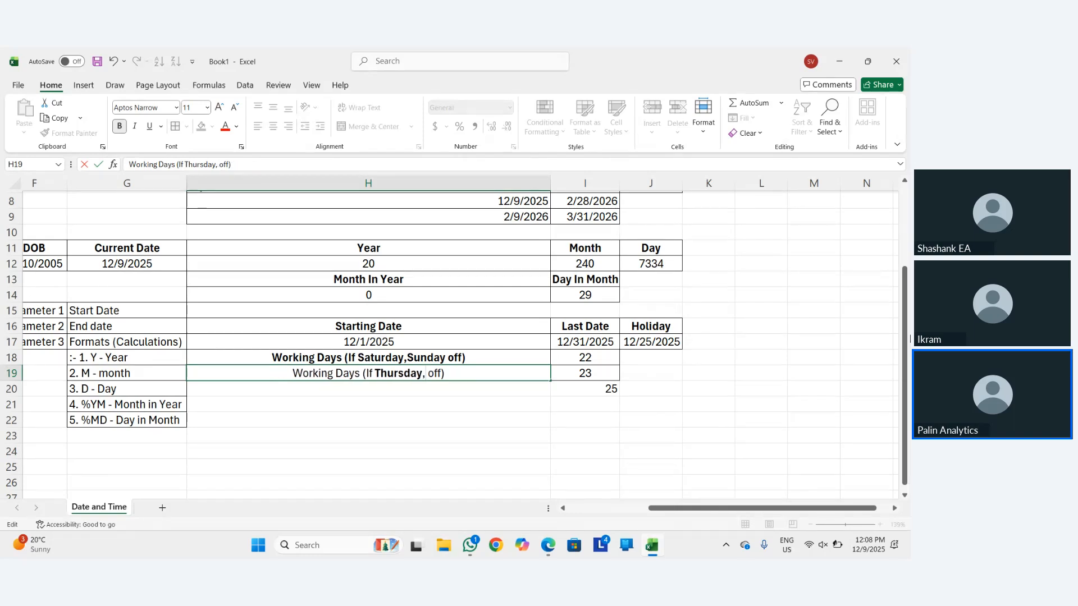
pyautogui.write('Friday')
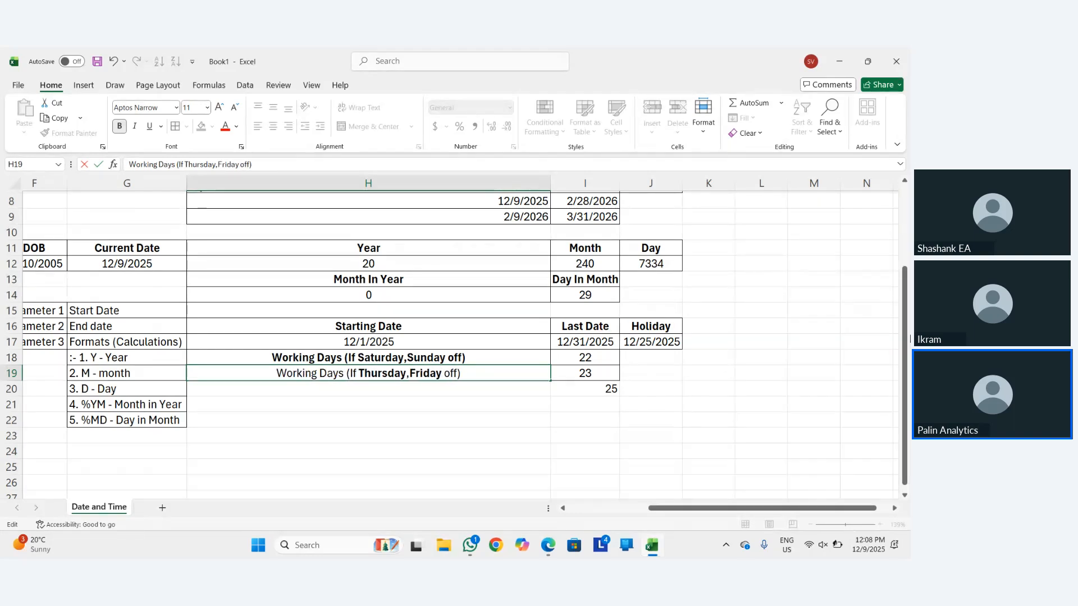
# Commit the "Working Days (If Thursday,Friday off)" label in H19 with all of its text bold.
pyautogui.hotkey('ctrl', 'Return')
pyautogui.press('Down')
pyautogui.press('Down')
pyautogui.press('Down')
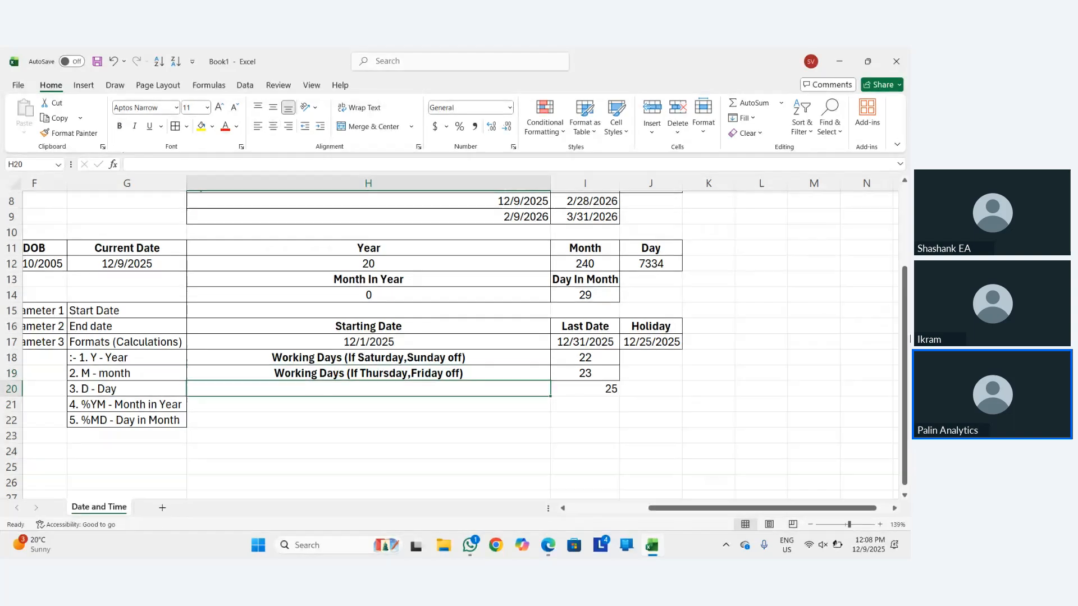
# Select cell G24 below the list of Datedif formats.
pyautogui.press('Up')
pyautogui.press('Up')
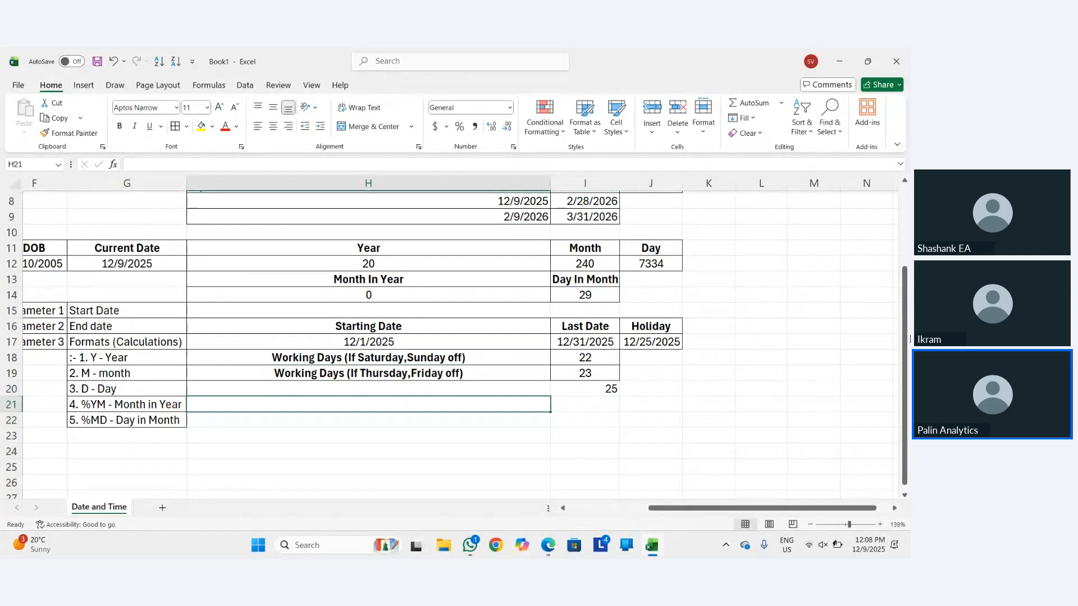
pyautogui.press('Left')
pyautogui.press('Left')
pyautogui.press('Left')
pyautogui.press('Left')
pyautogui.press('Right')
pyautogui.press('Right')
pyautogui.press('Right')
pyautogui.press('Right')
pyautogui.press('Down')
pyautogui.press('Down')
pyautogui.press('Down')
pyautogui.press('Down')
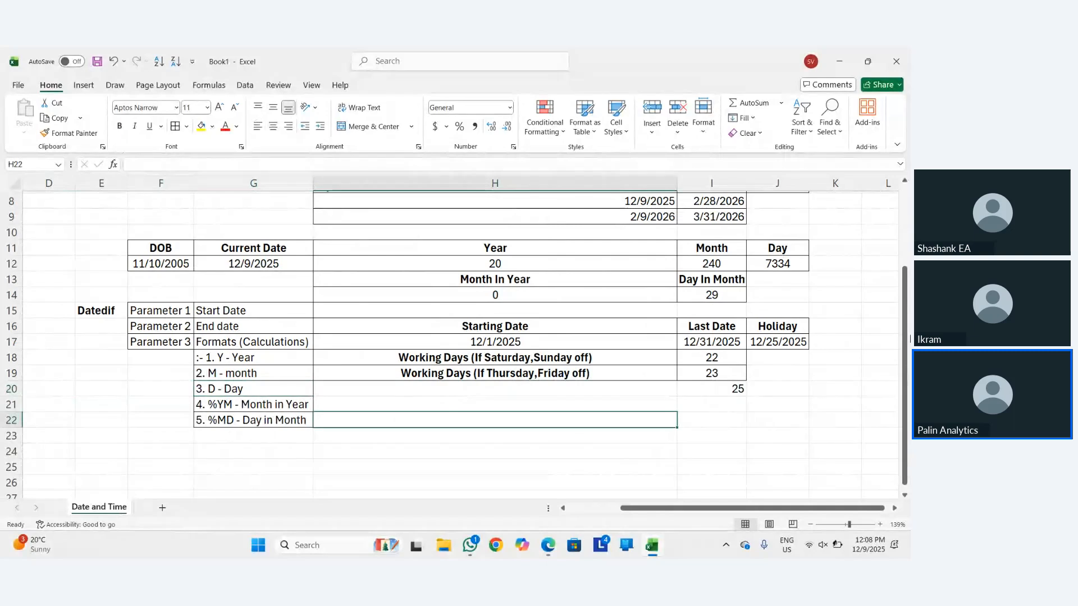
pyautogui.press('Left')
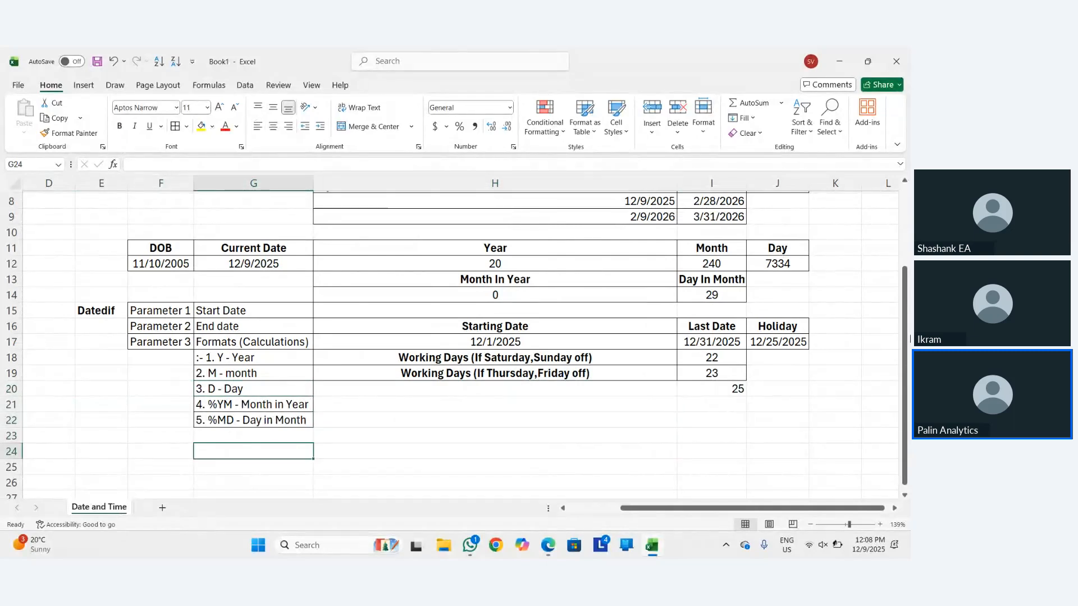
pyautogui.write('=dated')
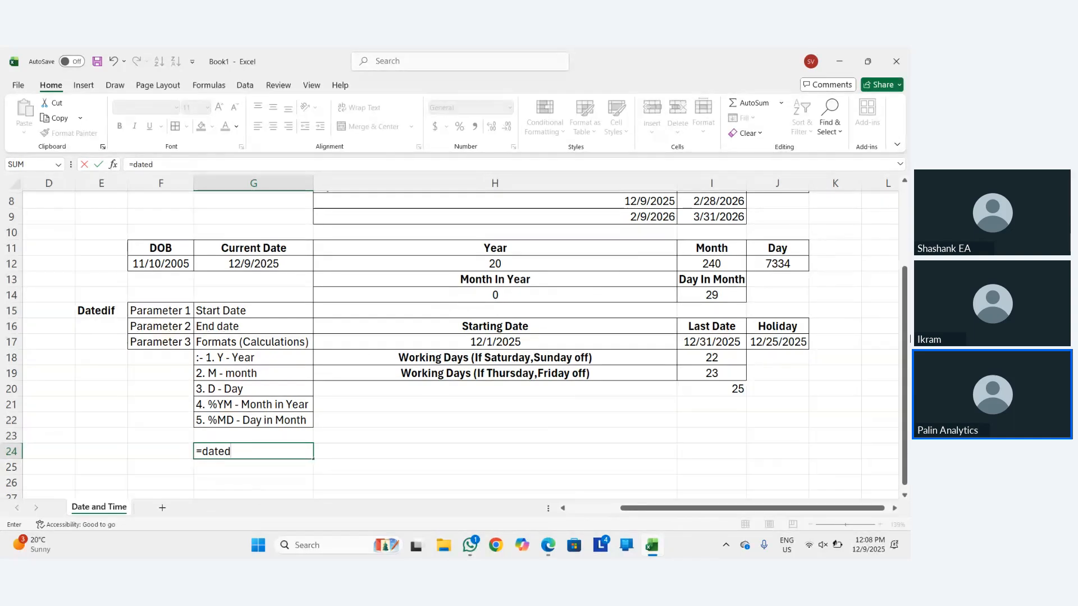
pyautogui.press('BackSpace')
pyautogui.press('BackSpace')
pyautogui.press('BackSpace')
pyautogui.press('BackSpace')
pyautogui.press('BackSpace')
pyautogui.press('Escape')
# Enter =WEEKNUM(G12) in G24 to get the week number of the current date.
pyautogui.write('=weekn')
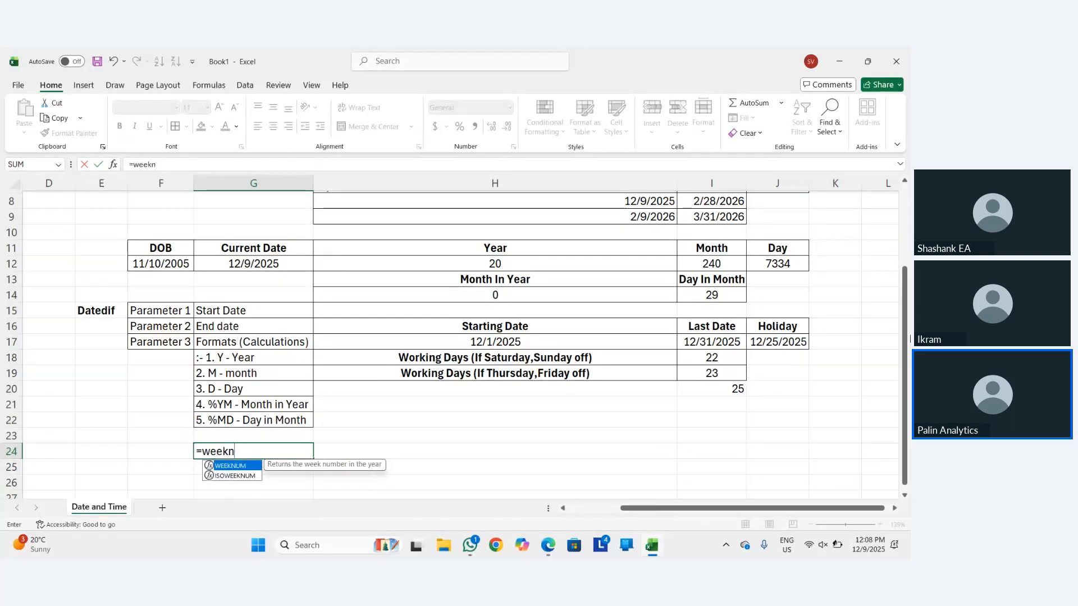
pyautogui.press('Tab')
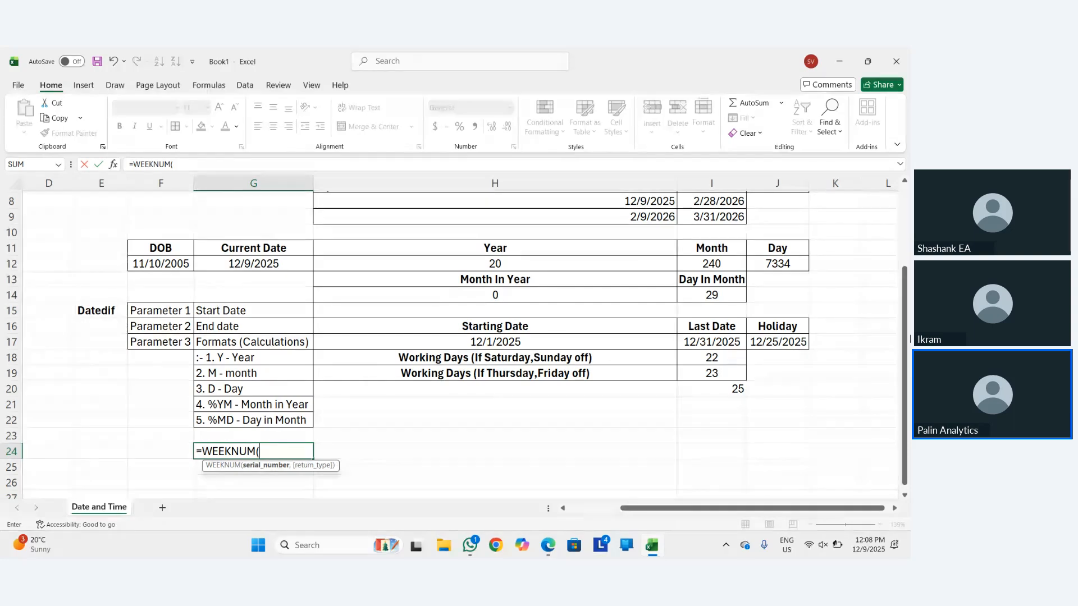
pyautogui.press('Up')
pyautogui.press('Up')
pyautogui.press('Up')
pyautogui.press('Right')
pyautogui.press('Right')
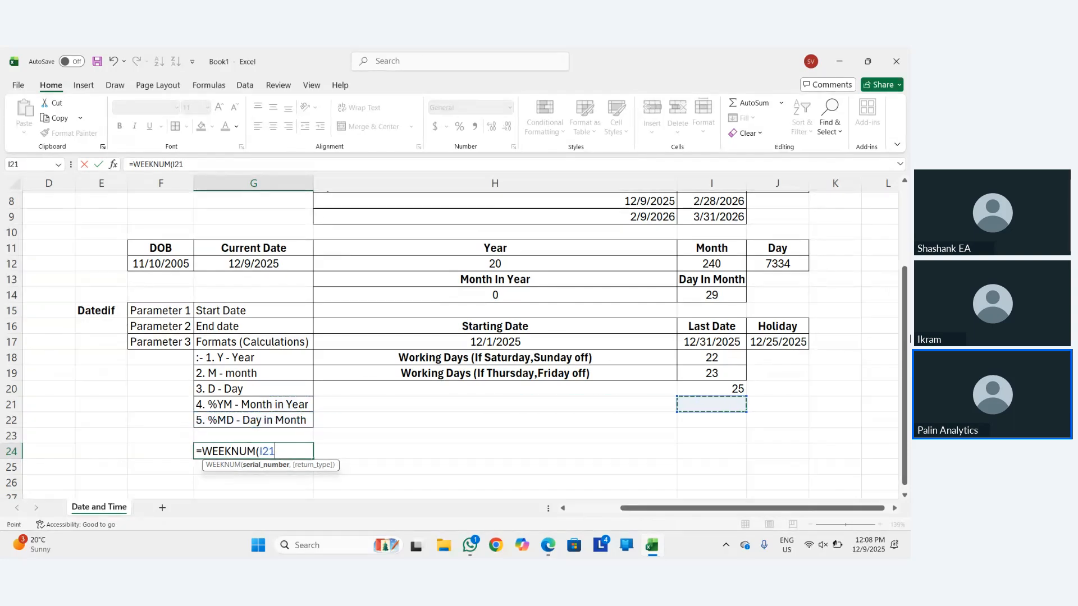
pyautogui.press('Up')
pyautogui.press('Left')
pyautogui.press('Left')
pyautogui.press('Left')
pyautogui.press('Up')
pyautogui.press('Up')
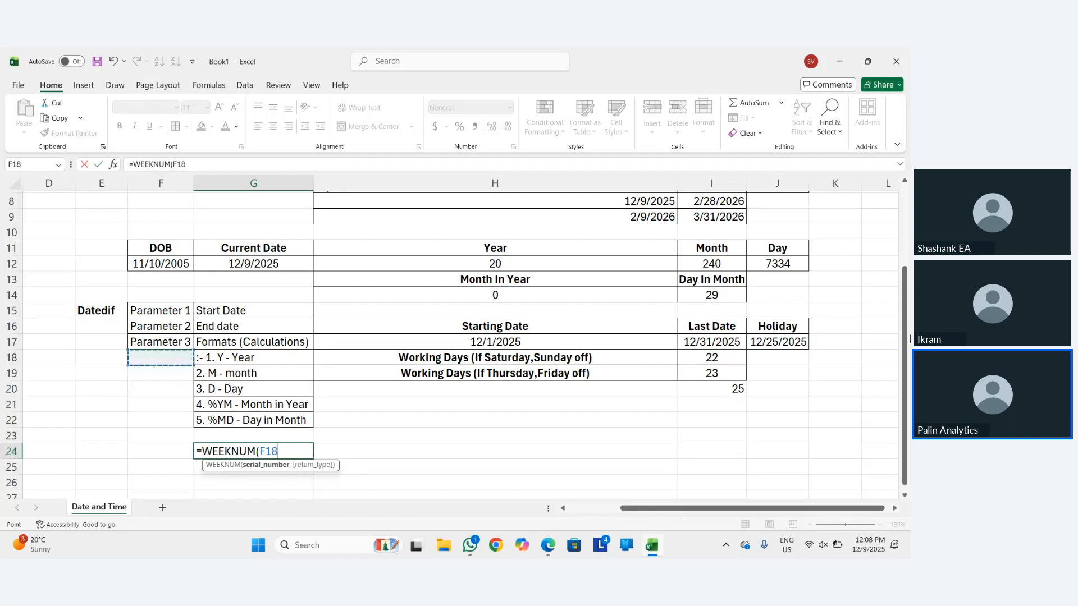
pyautogui.press('Up')
pyautogui.press('Up')
pyautogui.press('Up')
pyautogui.press('Up')
pyautogui.press('Up')
pyautogui.press('Up')
pyautogui.press('Right')
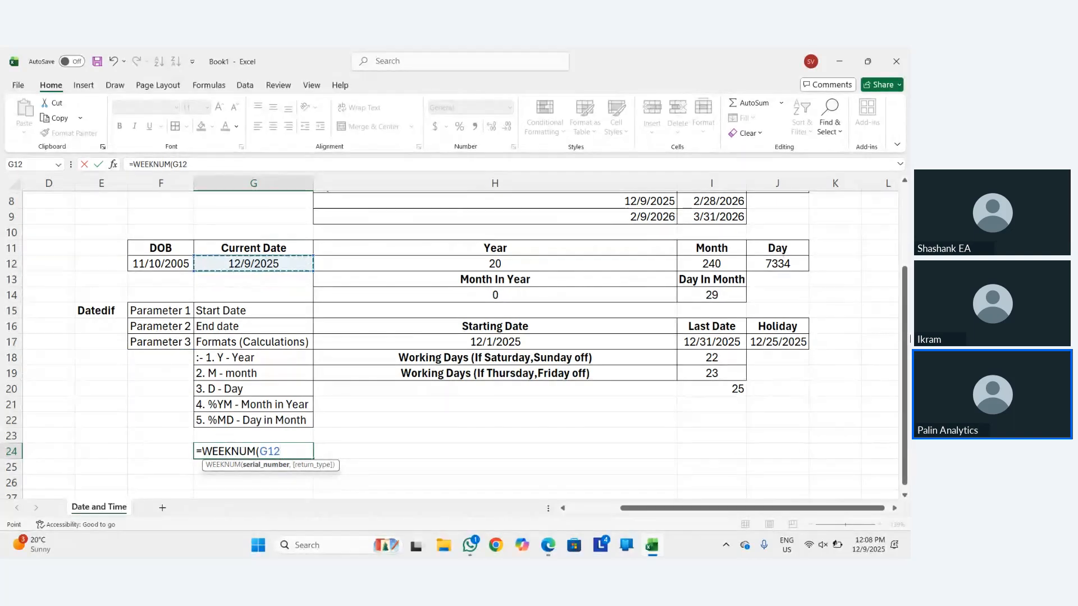
pyautogui.press('Return')
pyautogui.press('Up')
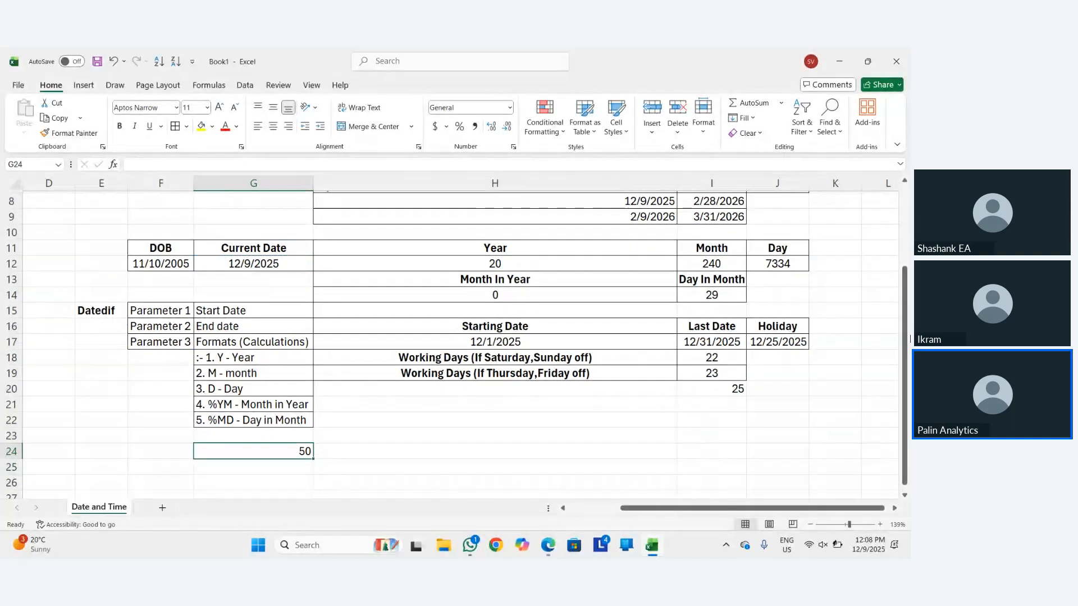
# Center the week number result horizontally in G24.
pyautogui.press('alt')
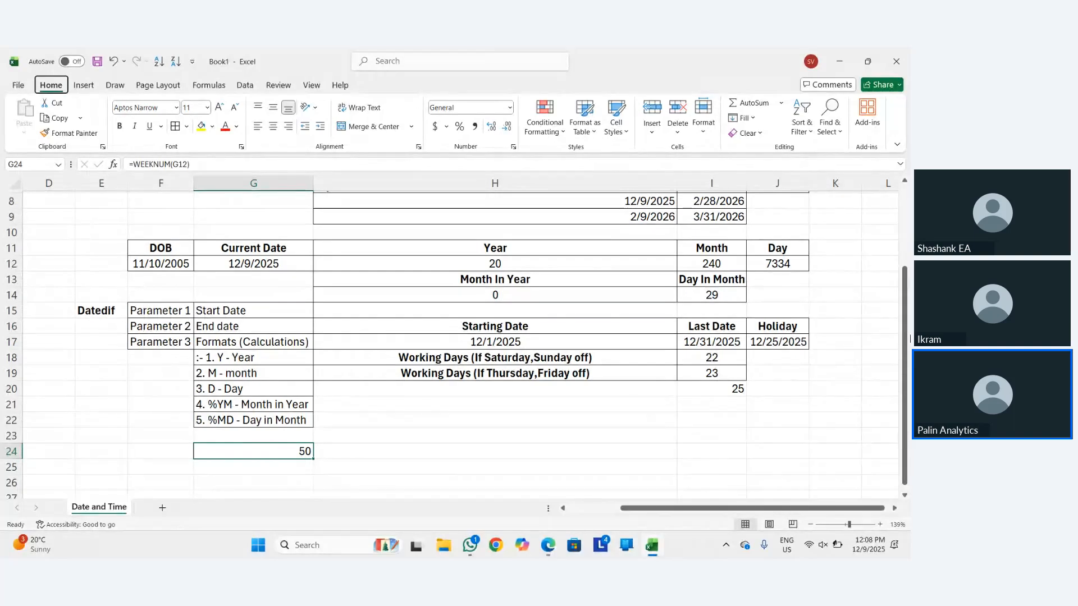
pyautogui.press('h')
pyautogui.press('a')
pyautogui.press('c')
pyautogui.press('Down')
pyautogui.press('Up')
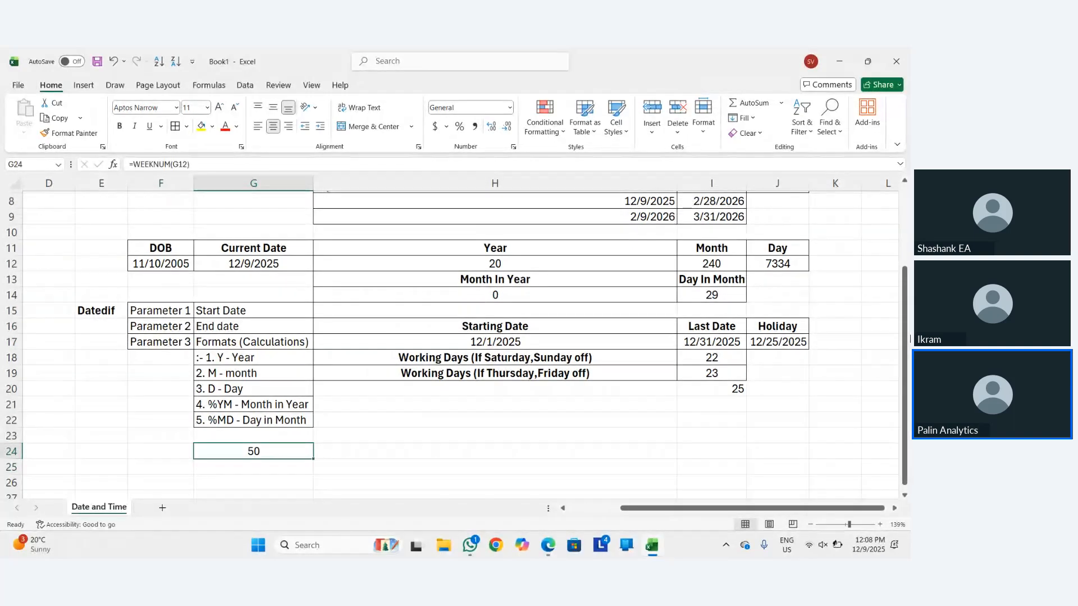
pyautogui.press('Left')
pyautogui.press('Down')
pyautogui.press('Right')
pyautogui.press('Left')
pyautogui.press('Up')
pyautogui.press('Right')
pyautogui.press('Down')
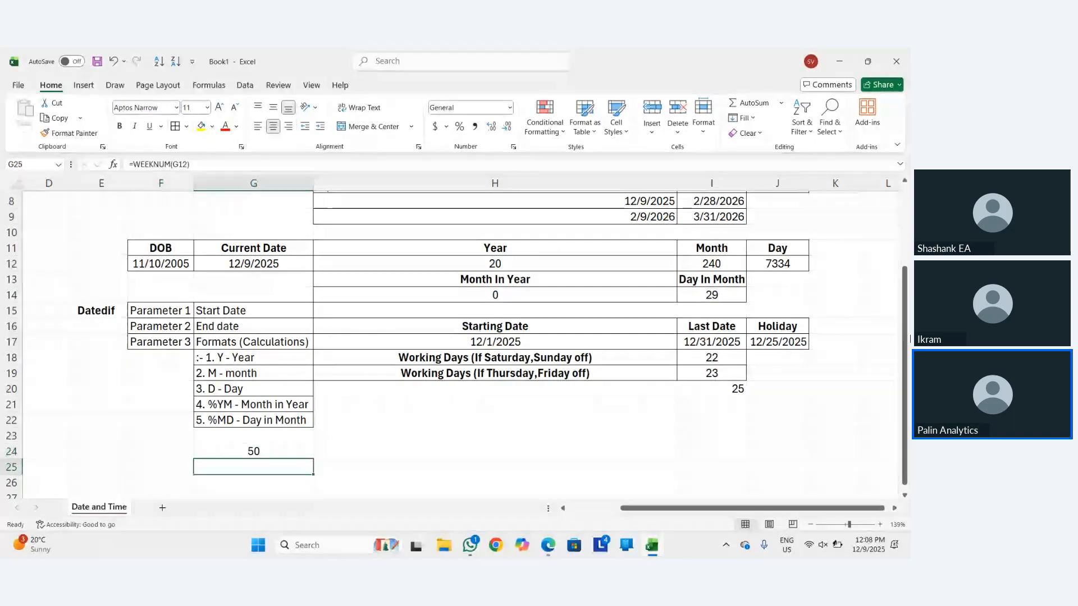
pyautogui.press('Left')
pyautogui.press('Up')
pyautogui.press('Right')
pyautogui.press('Left')
pyautogui.press('Down')
pyautogui.press('Right')
pyautogui.press('Up')
pyautogui.press('Left')
pyautogui.press('Right')
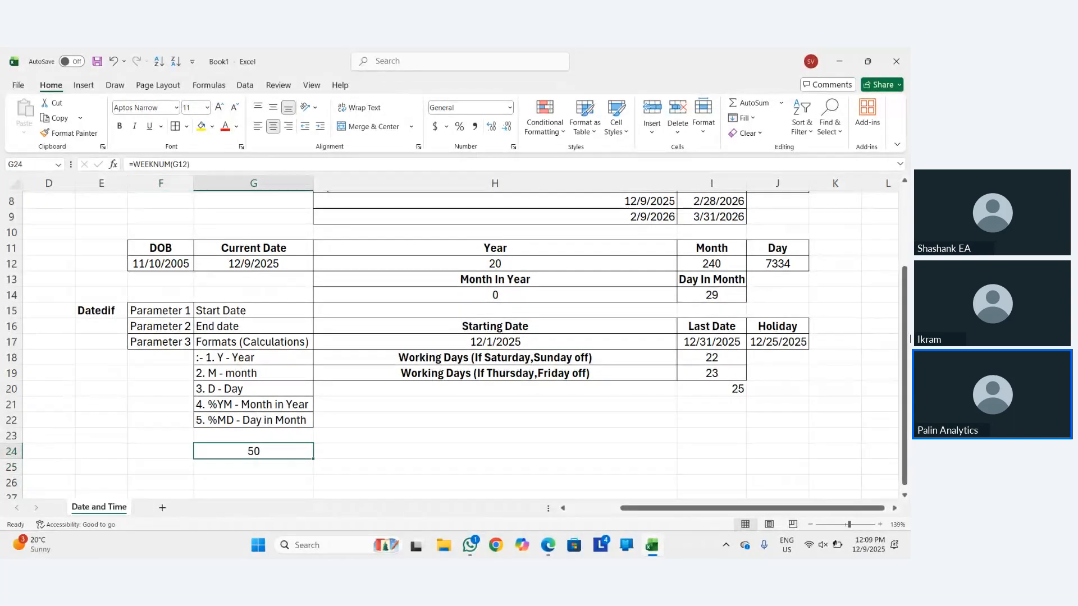
pyautogui.press('Left')
pyautogui.press('Down')
pyautogui.press('Left')
pyautogui.press('Up')
pyautogui.press('Right')
pyautogui.press('Up')
pyautogui.press('Down')
pyautogui.press('Left')
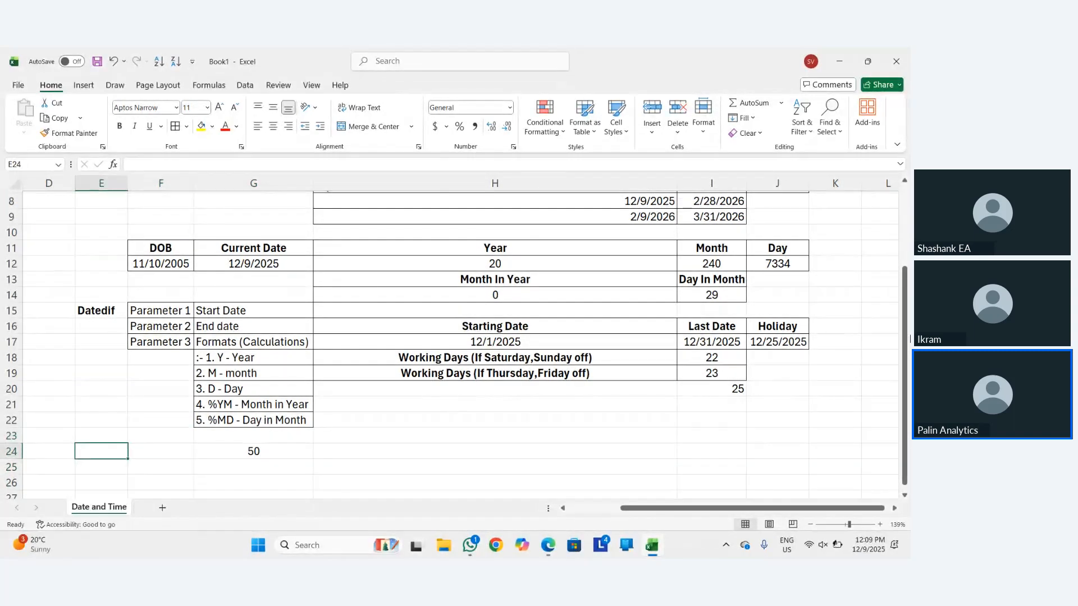
pyautogui.press('Right')
pyautogui.press('Down')
pyautogui.press('Up')
pyautogui.press('Right')
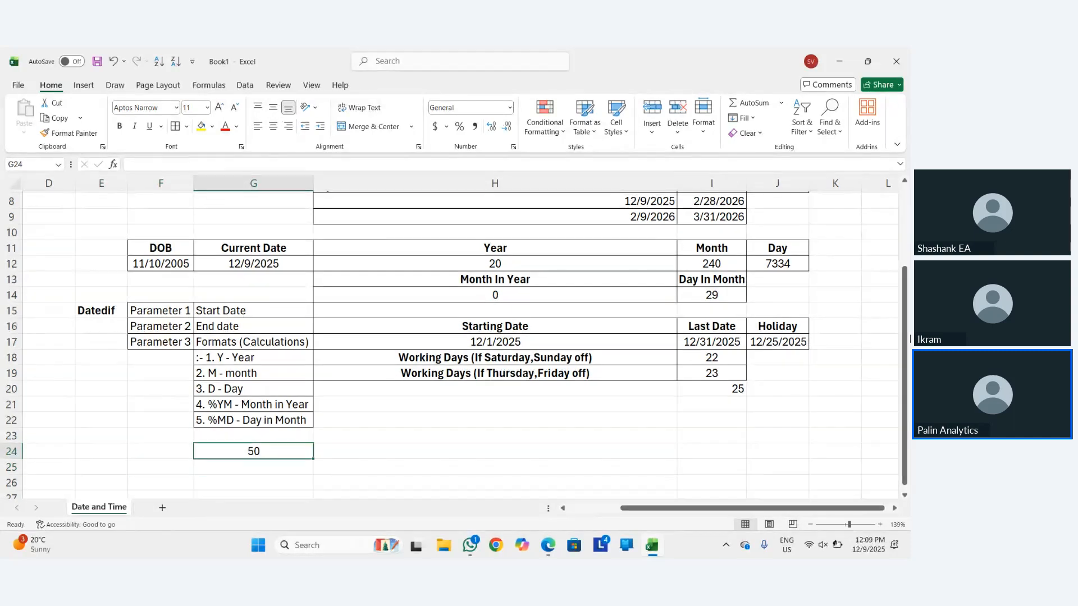
pyautogui.press('Left')
pyautogui.press('Down')
pyautogui.press('Right')
pyautogui.press('Up')
pyautogui.press('Down')
pyautogui.press('Left')
pyautogui.press('Down')
pyautogui.press('Up')
pyautogui.press('Right')
pyautogui.press('Left')
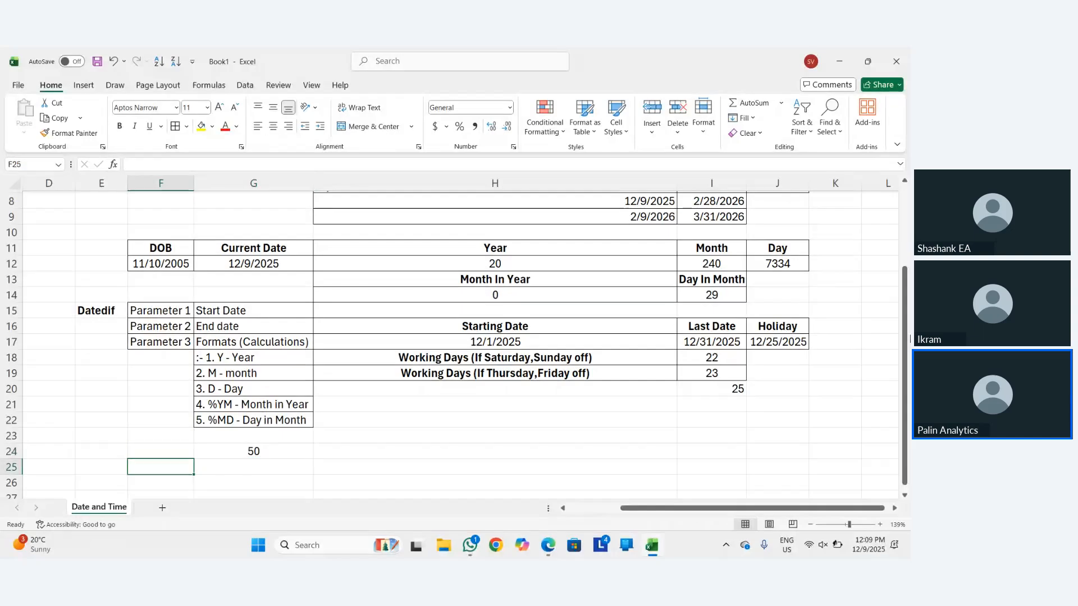
pyautogui.press('Right')
pyautogui.press('Up')
pyautogui.press('Left')
pyautogui.press('Down')
pyautogui.press('Left')
pyautogui.press('Right')
pyautogui.press('Right')
pyautogui.press('Up')
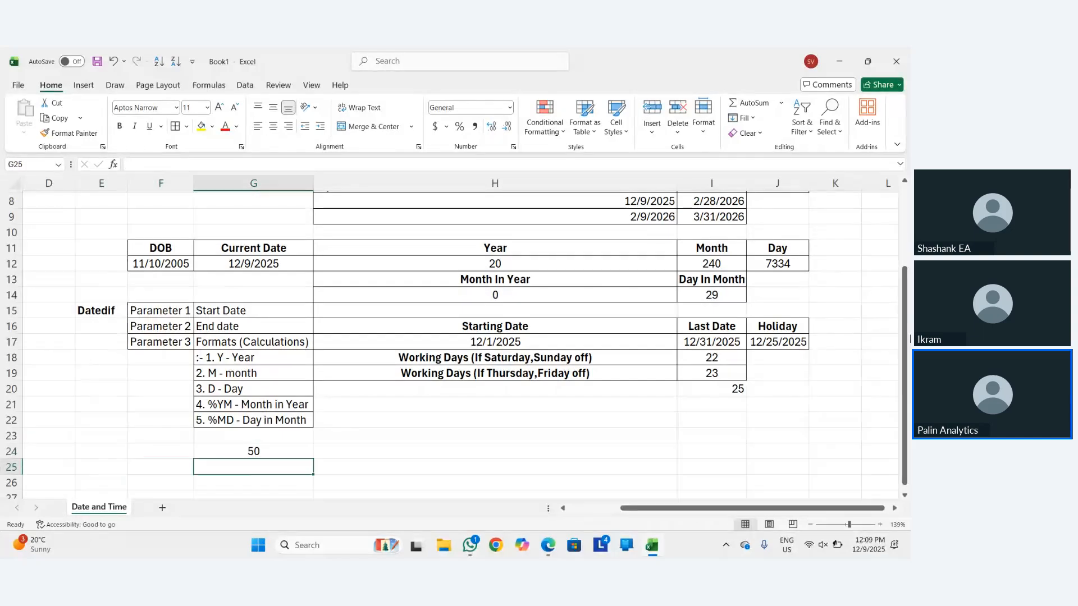
pyautogui.press('Left')
pyautogui.press('Right')
pyautogui.press('Down')
pyautogui.press('Left')
pyautogui.press('Left')
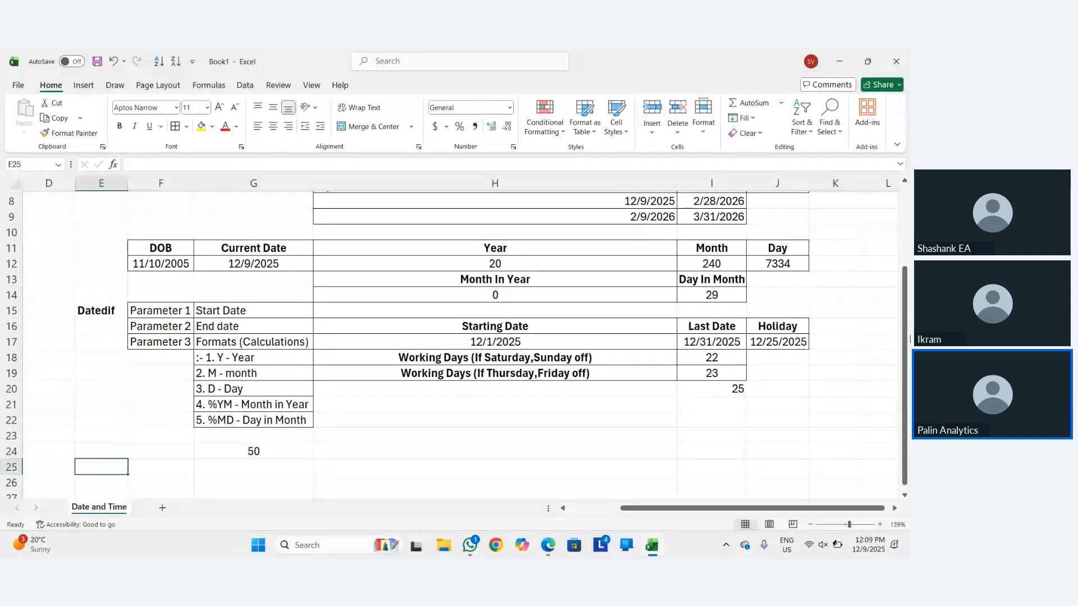
pyautogui.press('Right')
pyautogui.press('Right')
pyautogui.press('Right')
pyautogui.press('Left')
pyautogui.press('Left')
pyautogui.press('Up')
pyautogui.press('Down')
pyautogui.press('Right')
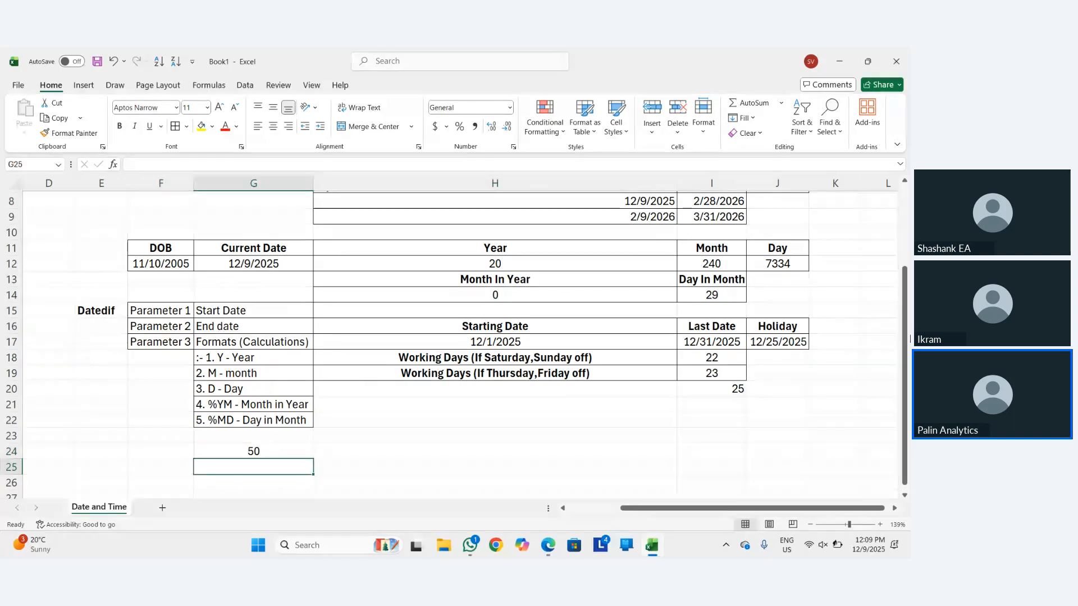
pyautogui.press('Left')
pyautogui.press('Up')
pyautogui.press('Right')
# Start a WEEKDAY formula in G25 after comparing the WEEKDAY, WEEKNUM and ISOWEEKNUM function descriptions.
pyautogui.press('Down')
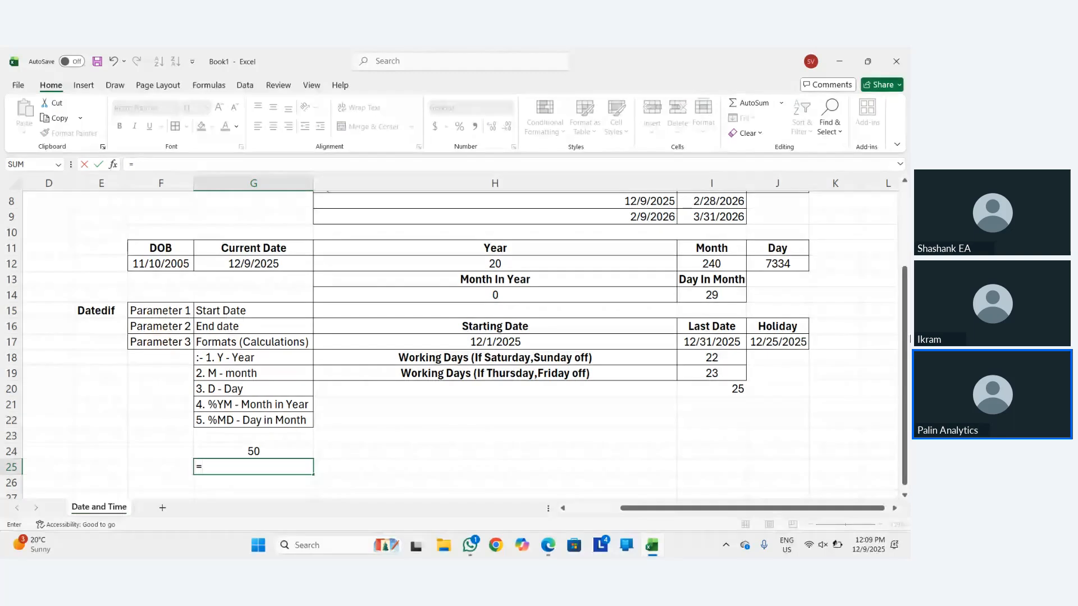
pyautogui.write('week')
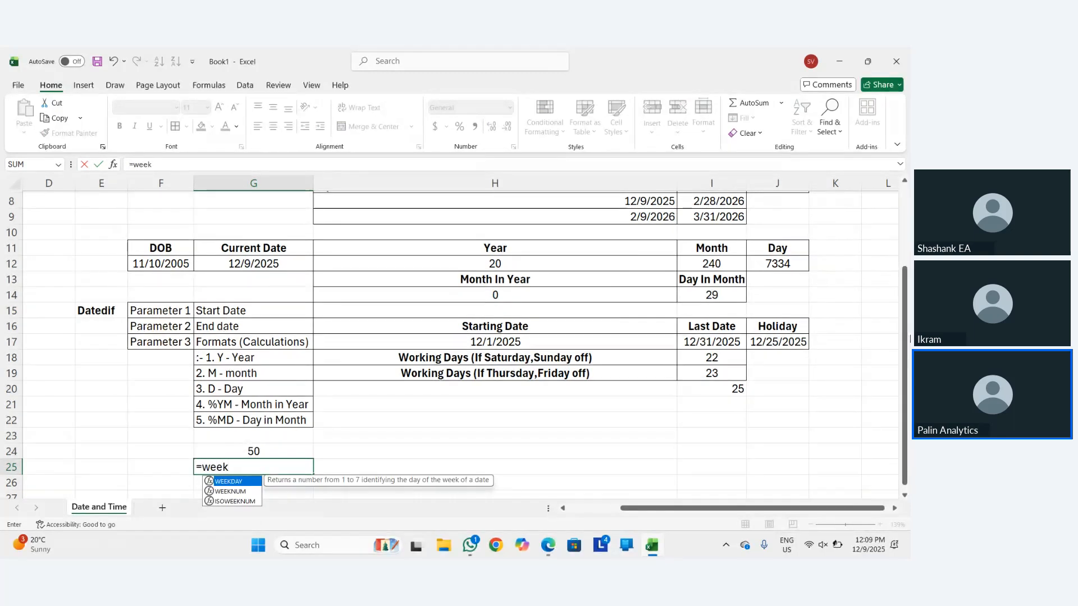
pyautogui.press('Down')
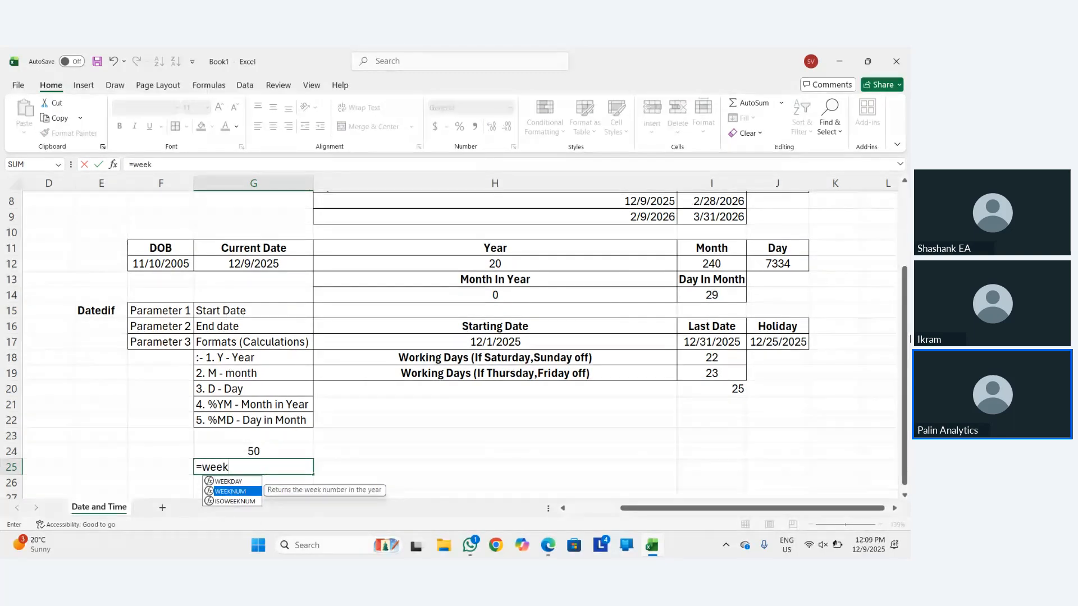
pyautogui.press('Down')
pyautogui.press('Up')
pyautogui.press('Up')
pyautogui.press('Down')
pyautogui.press('Down')
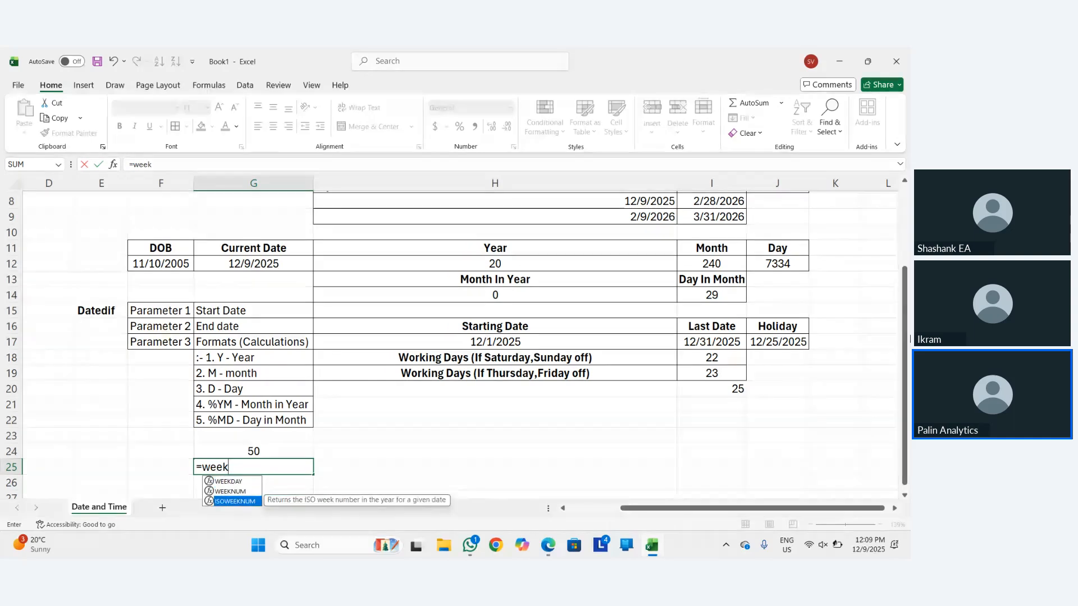
pyautogui.press('Up')
pyautogui.press('Down')
pyautogui.press('Up')
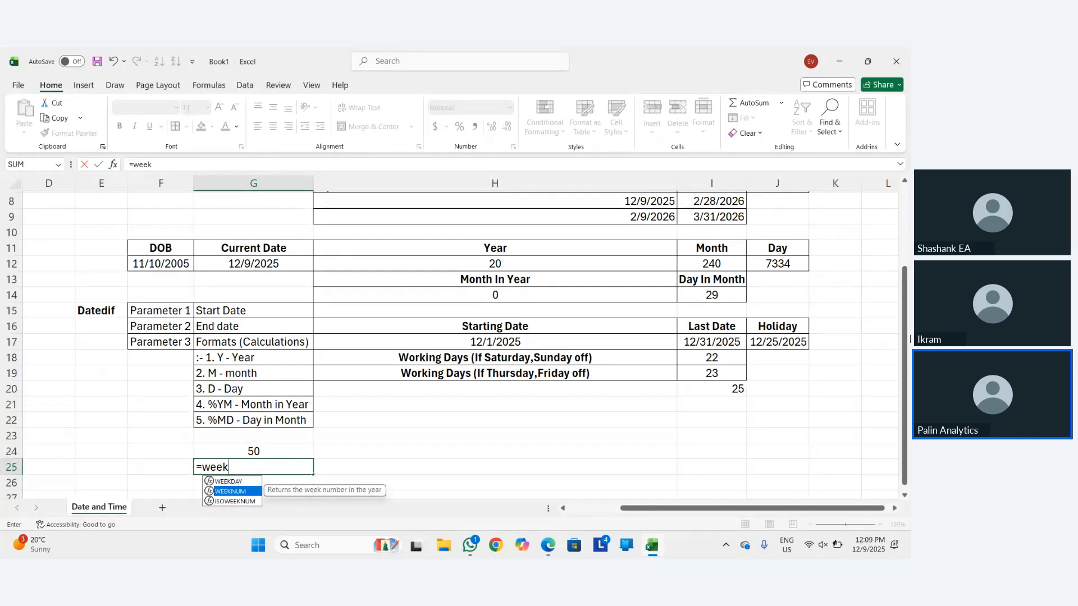
pyautogui.press('Down')
pyautogui.press('Up')
pyautogui.press('Up')
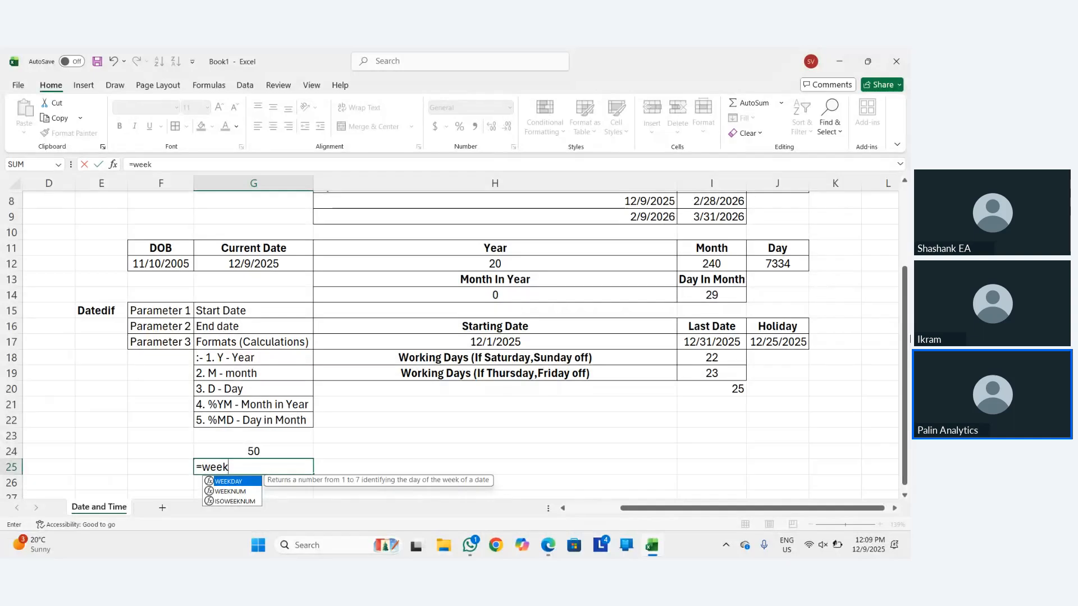
pyautogui.press('Tab')
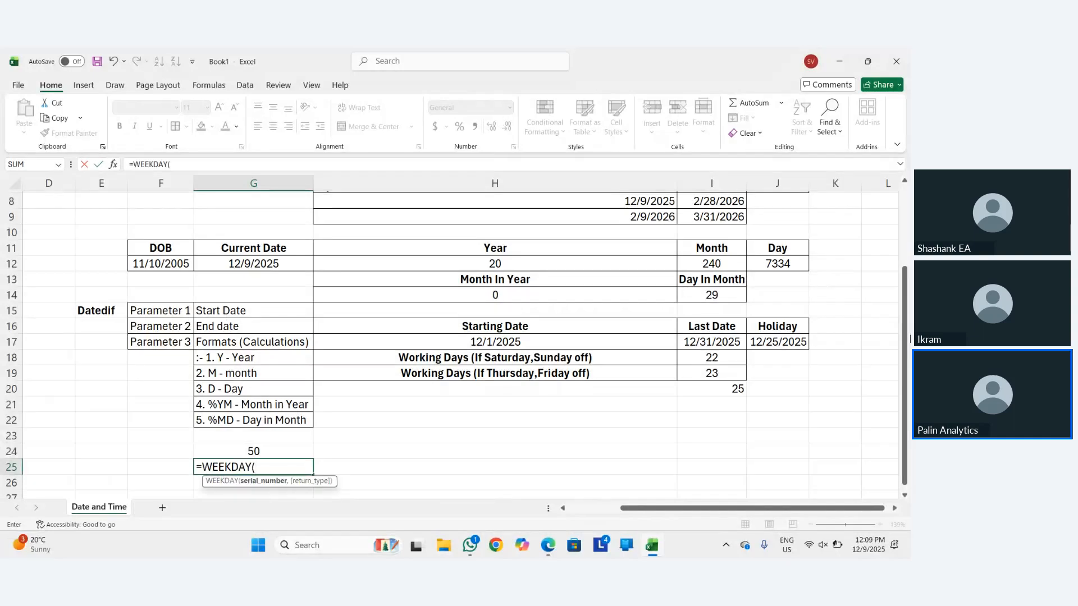
# Complete the G25 formula as =WEEKDAY(G12) for the current date, reviewing the return types but leaving that argument out.
pyautogui.press('Up')
pyautogui.press('Up')
pyautogui.press('Up')
pyautogui.press('Up')
pyautogui.press('Up')
pyautogui.press('Up')
pyautogui.press('Up')
pyautogui.press('Up')
pyautogui.press('Up')
pyautogui.press('Up')
pyautogui.press('Up')
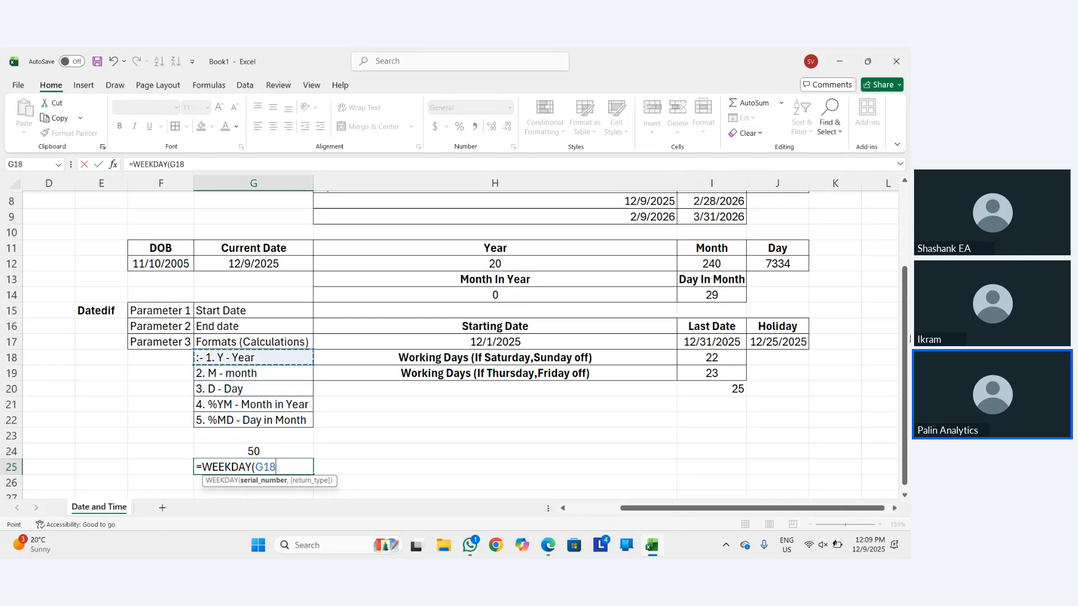
pyautogui.press('Up')
pyautogui.press('Up')
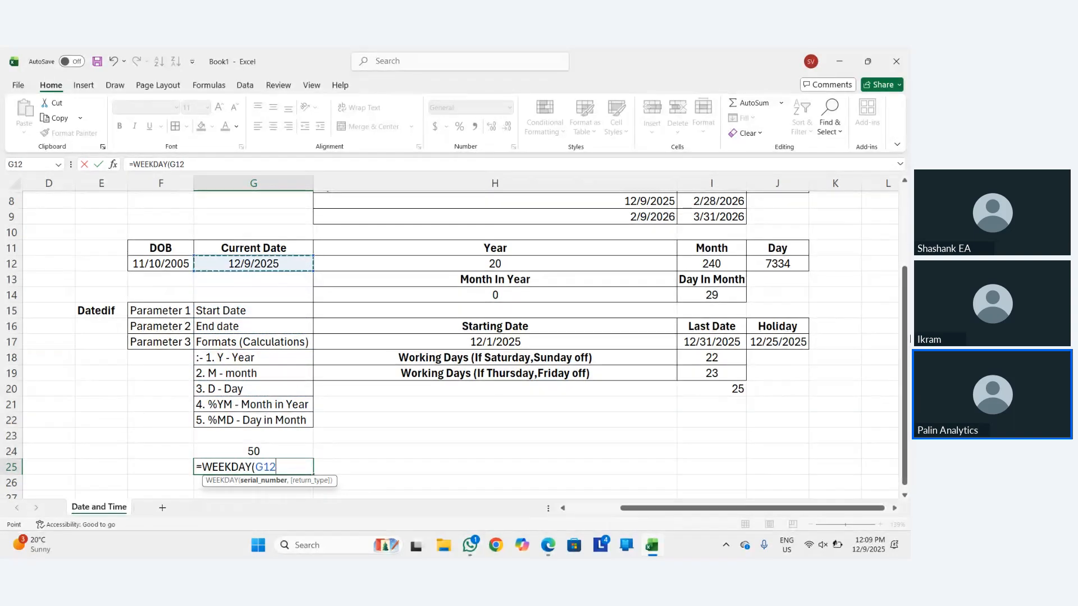
pyautogui.write(',')
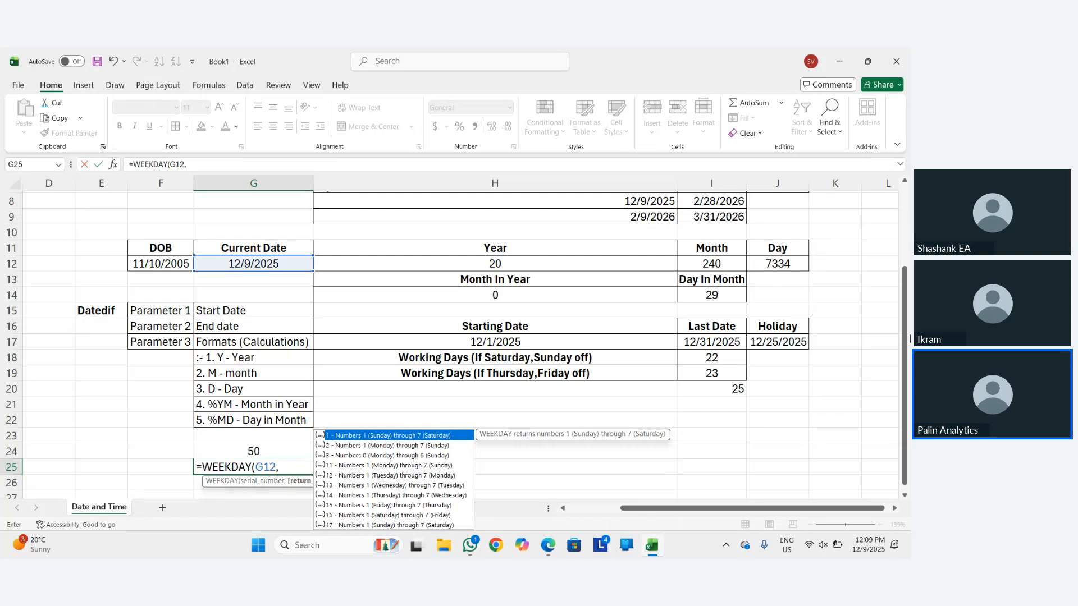
pyautogui.press('Tab')
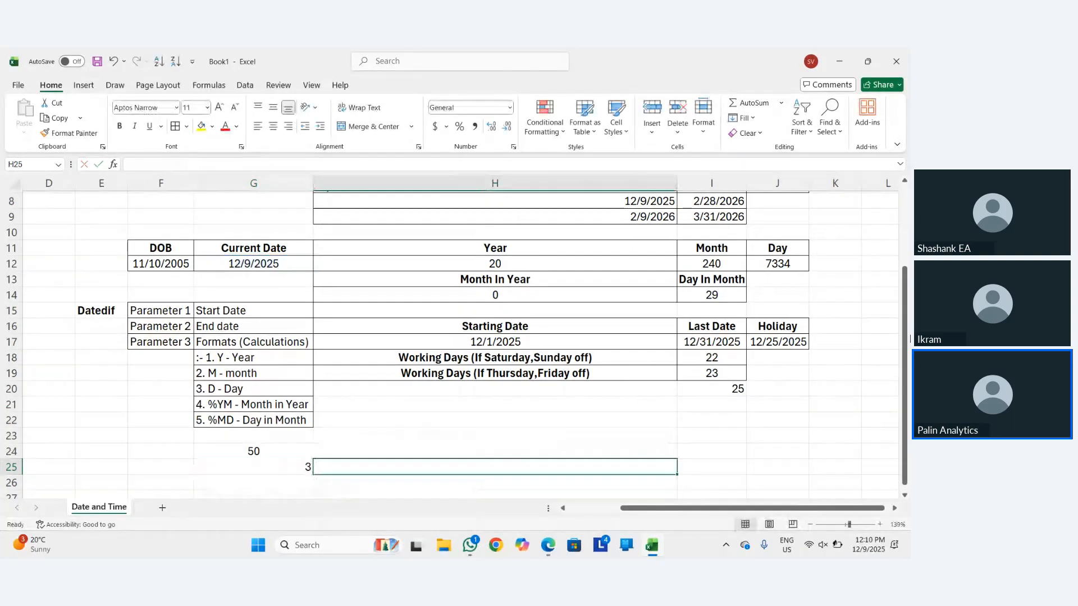
# Check the WEEKDAY formula in G25 and center its result horizontally.
pyautogui.press('Left')
pyautogui.press('F2')
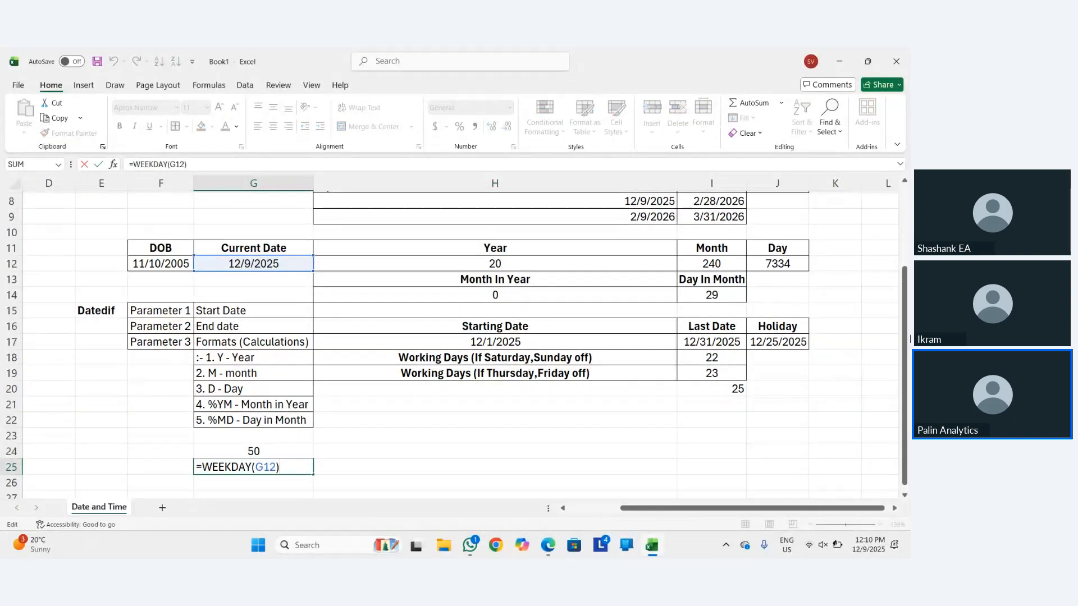
pyautogui.press('Escape')
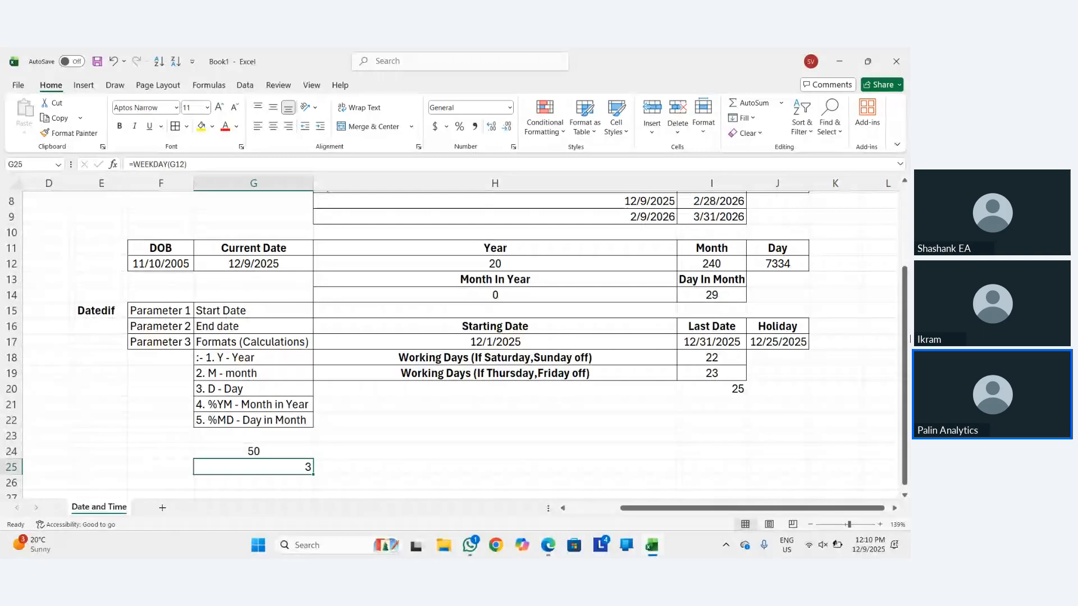
pyautogui.press('F2')
pyautogui.press('Escape')
pyautogui.press('Left')
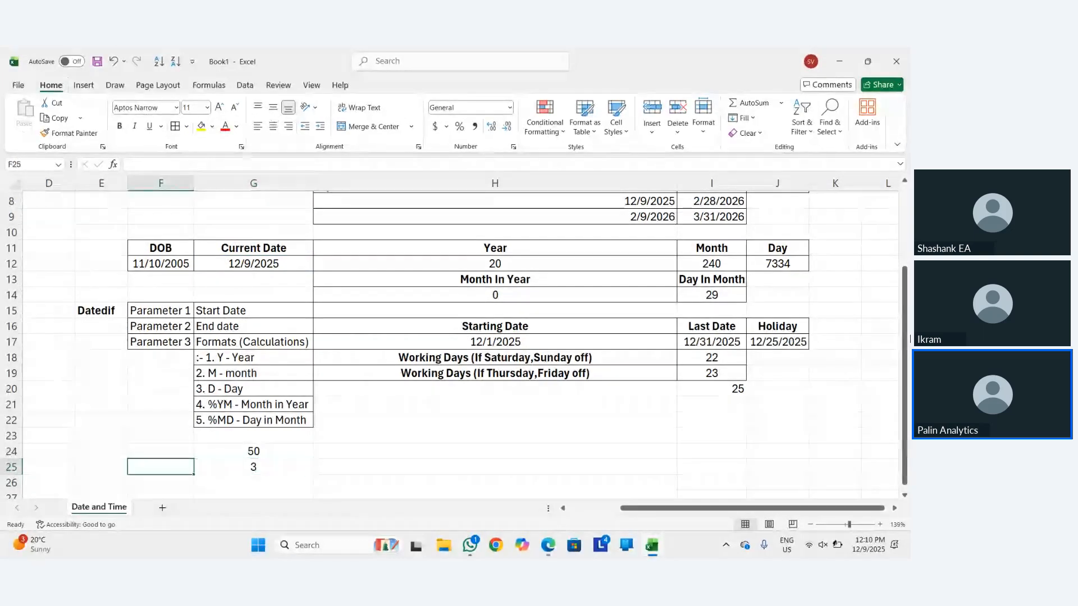
# Label the week number result by entering WeekNum in F24, checking the formula in G24 for the function's name.
pyautogui.press('Up')
pyautogui.write('Week')
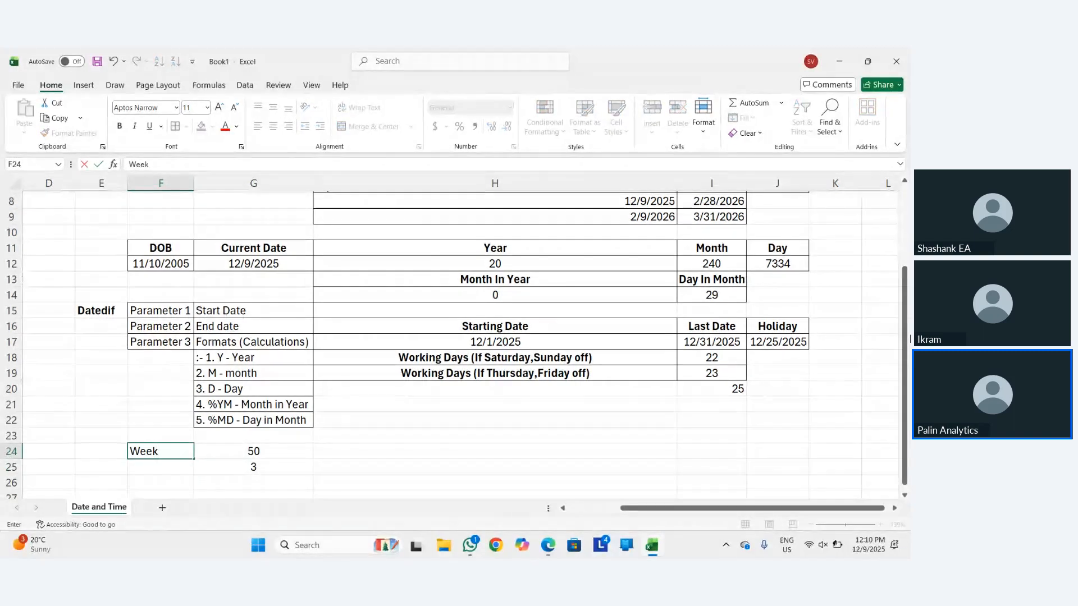
pyautogui.press('Return')
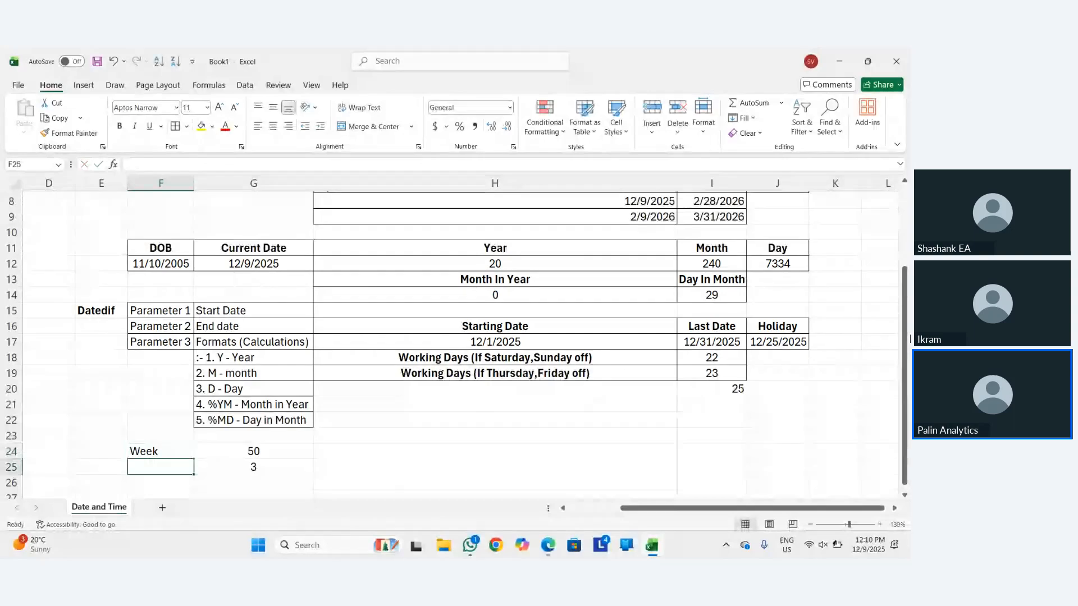
pyautogui.press('Up')
pyautogui.press('Right')
pyautogui.press('F2')
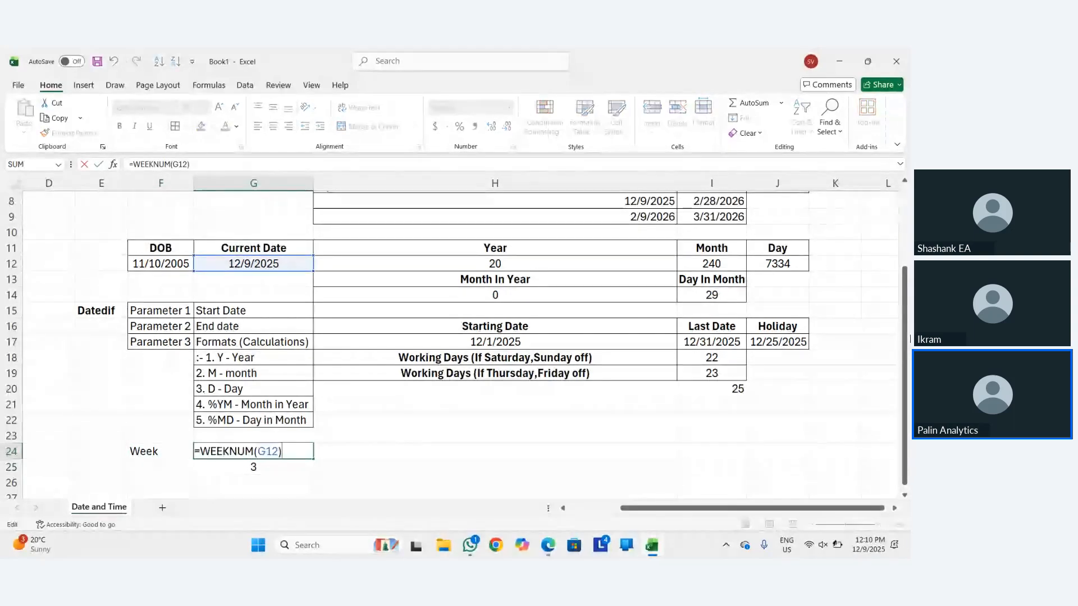
pyautogui.press('Return')
pyautogui.press('Up')
pyautogui.press('Left')
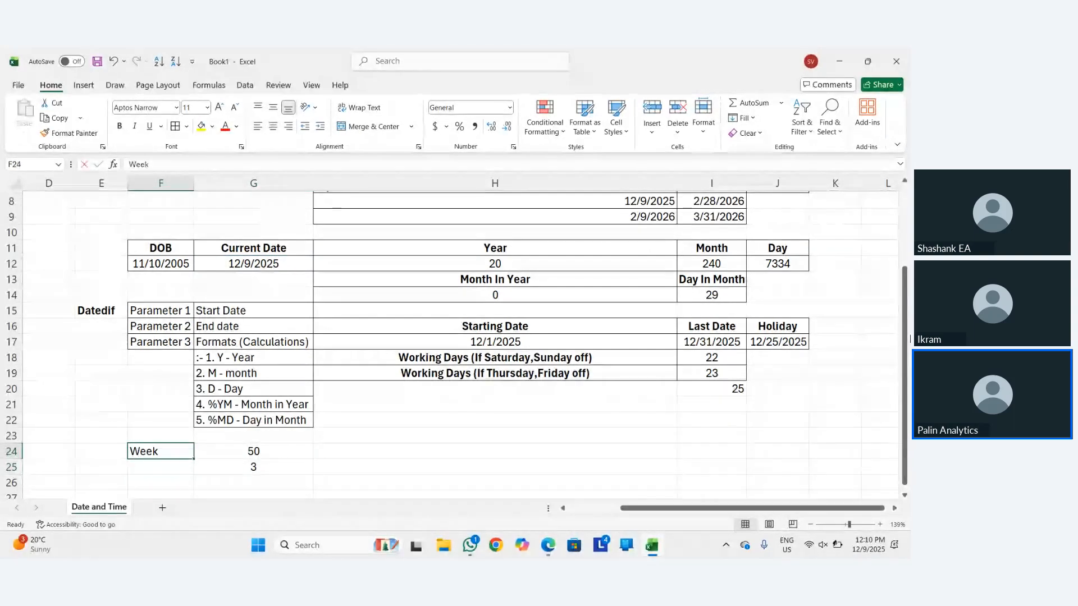
pyautogui.press('F2')
pyautogui.write('Num')
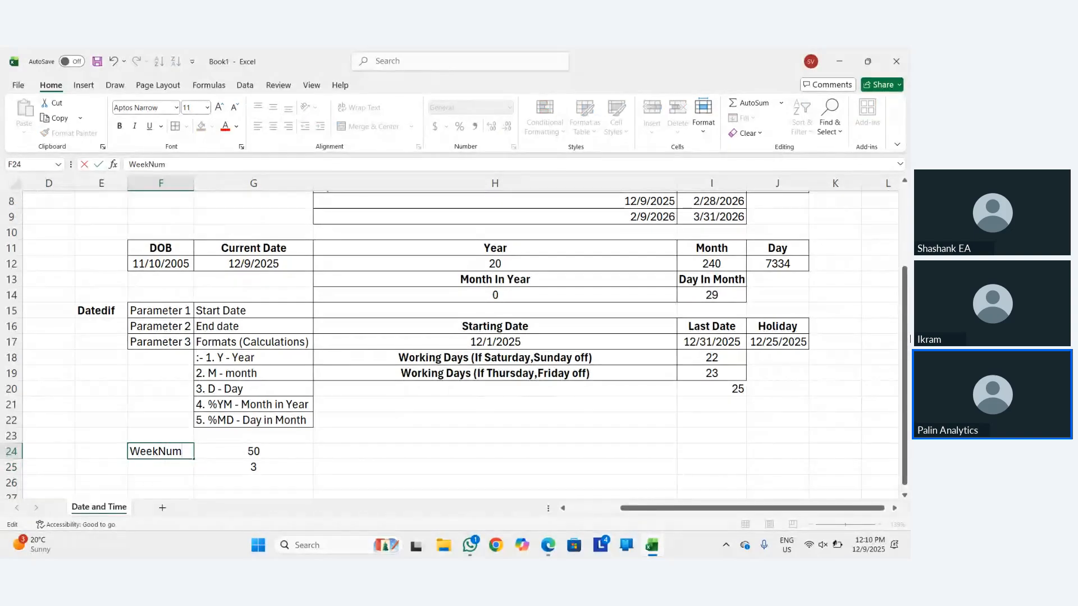
pyautogui.press('Return')
# Start a second WEEKDAY formula in G26 with the current date in G12 as serial number, up to the return type argument.
pyautogui.press('Down')
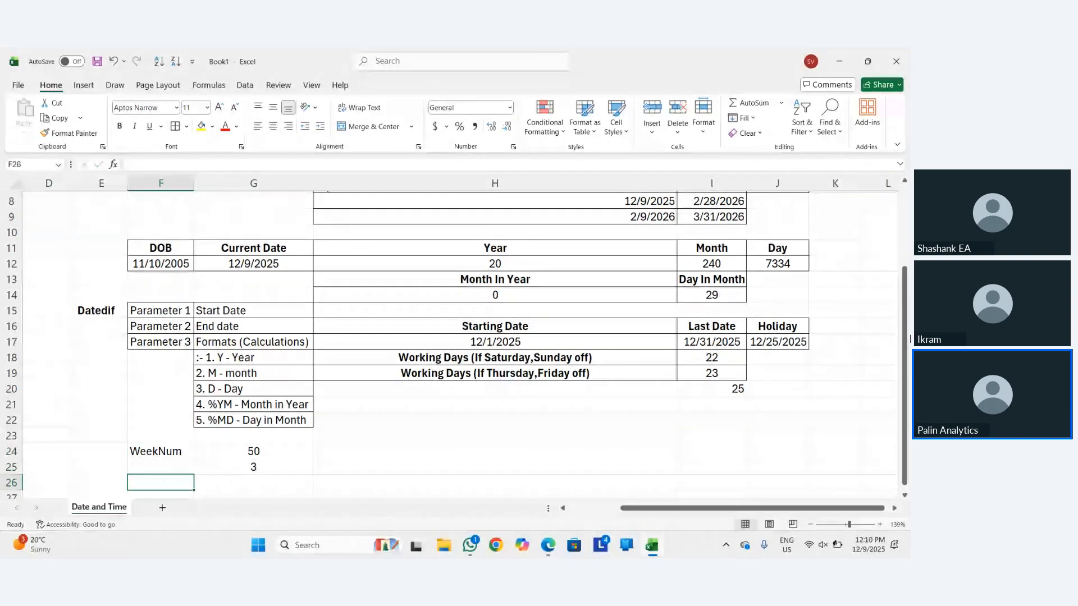
pyautogui.press('Right')
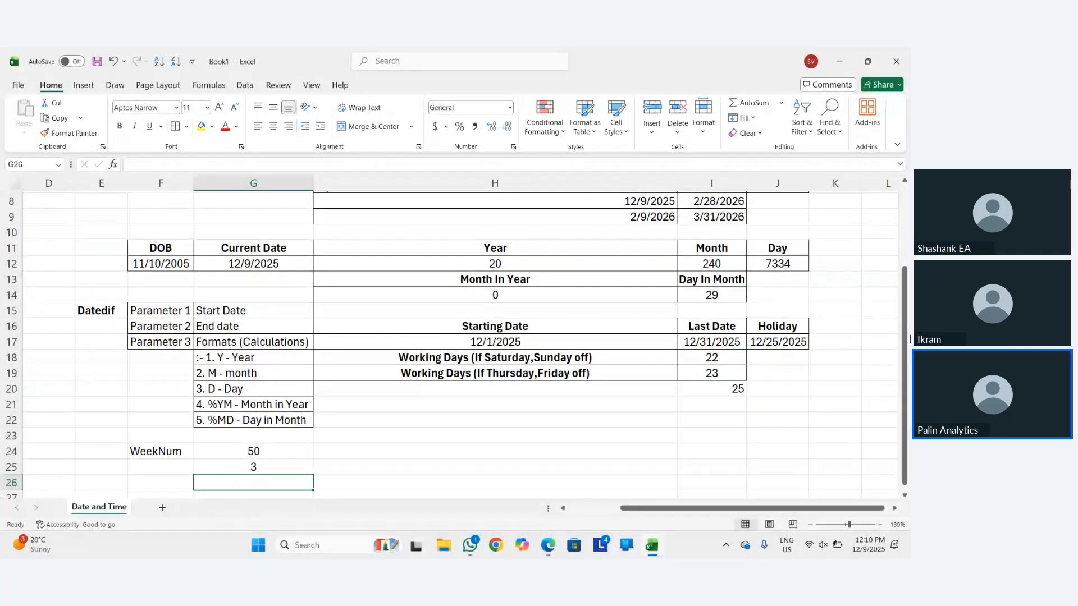
pyautogui.write('=w')
pyautogui.press('Num_Lock')
pyautogui.press('BackSpace')
pyautogui.press('BackSpace')
pyautogui.press('Num_Lock')
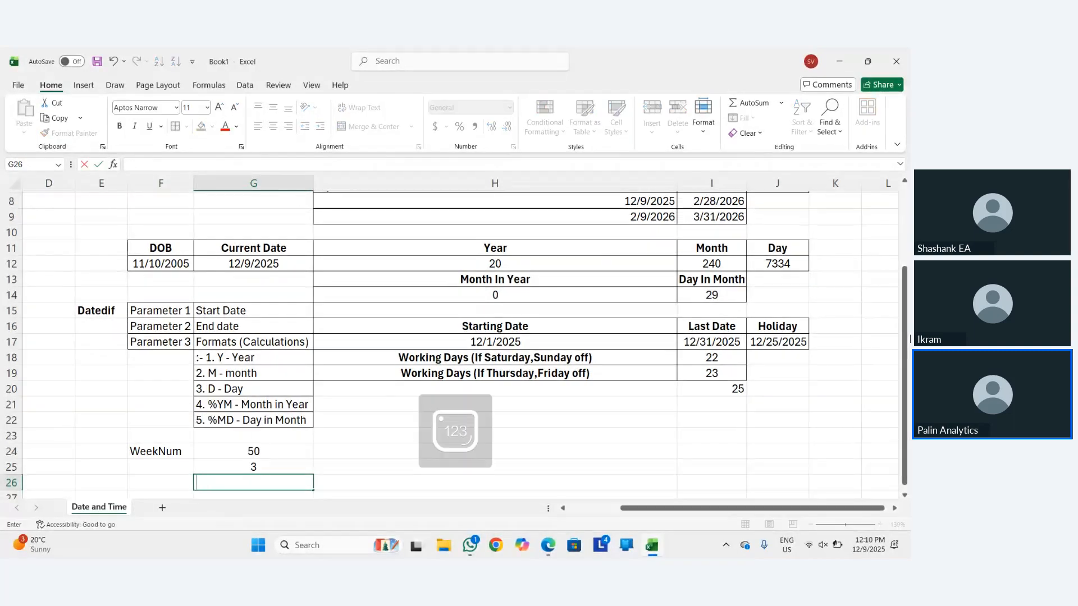
pyautogui.write('=wee')
pyautogui.press('Tab')
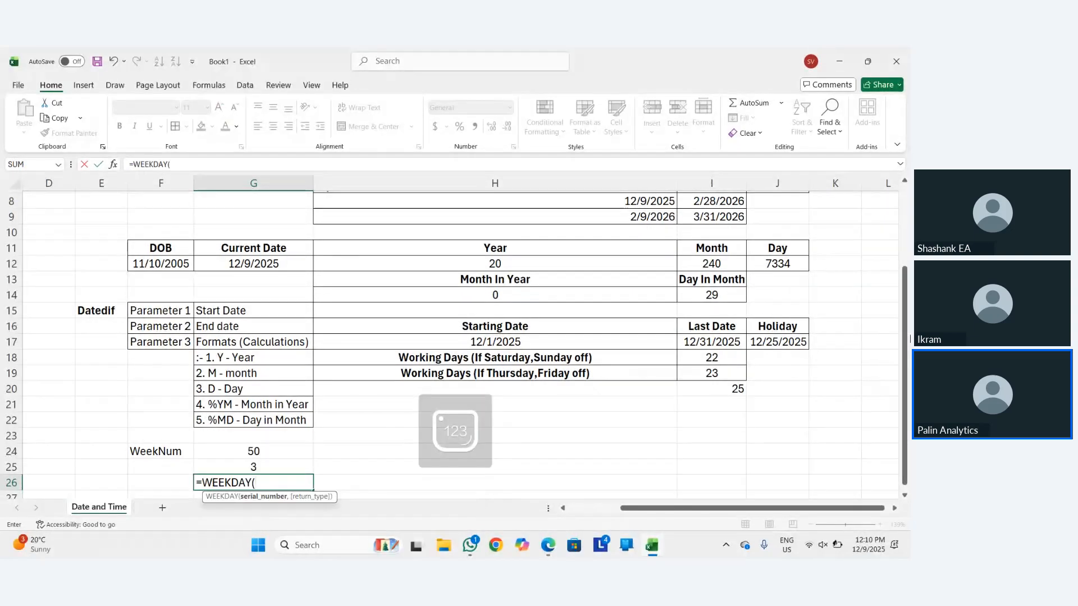
pyautogui.press('Up')
pyautogui.press('Up')
pyautogui.press('Up')
pyautogui.press('Up')
pyautogui.press('Up')
pyautogui.press('Up')
pyautogui.press('Up')
pyautogui.press('Up')
pyautogui.press('Up')
pyautogui.press('Up')
pyautogui.press('Up')
pyautogui.press('Up')
pyautogui.press('Up')
pyautogui.press('Up')
pyautogui.press('Up')
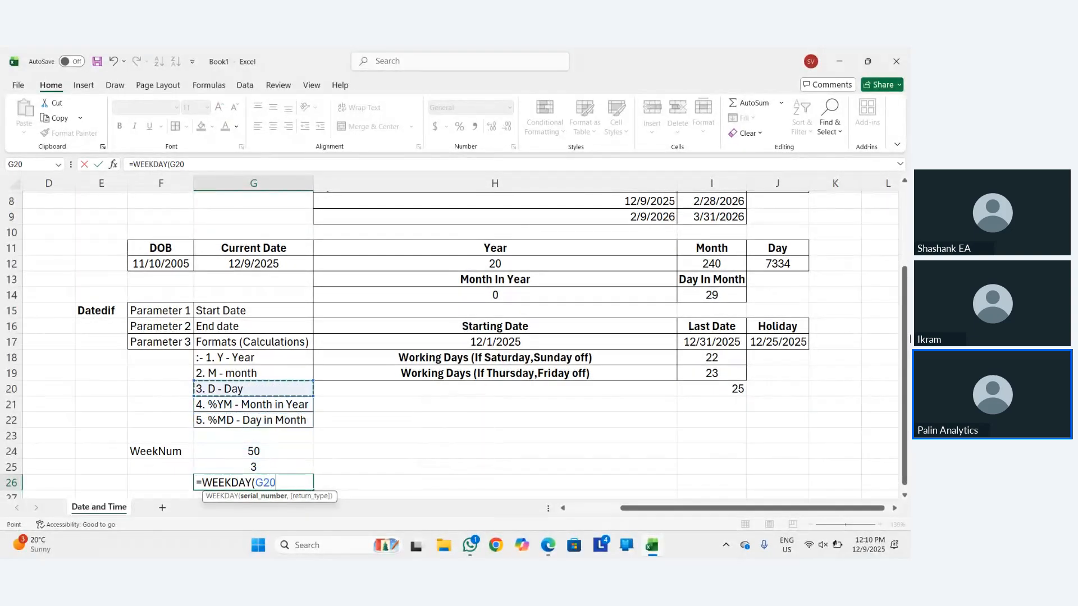
pyautogui.press('Down')
pyautogui.write(',')
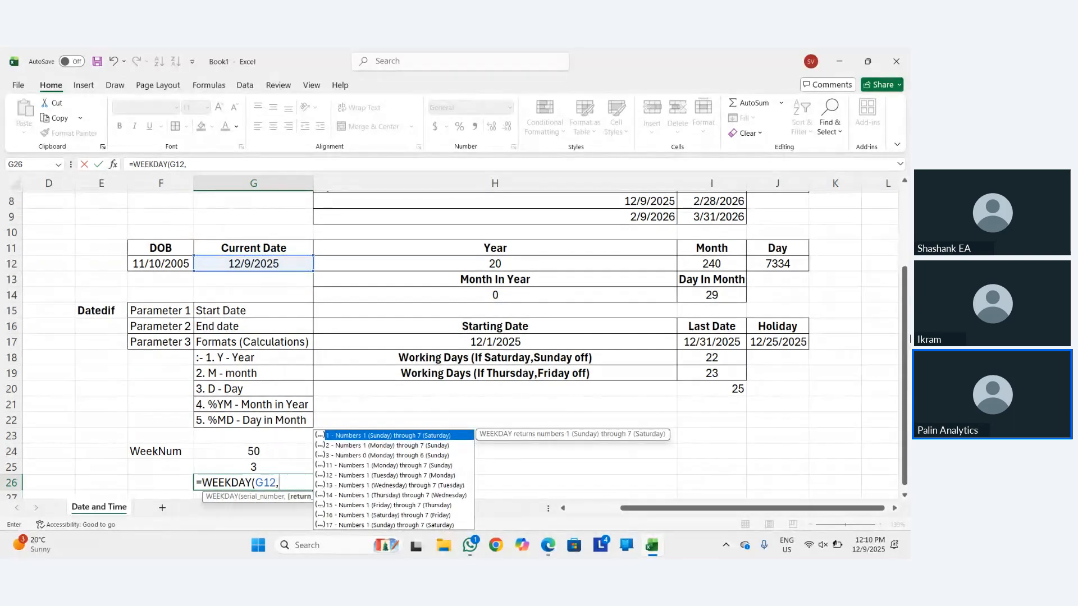
# Examine the WEEKDAY return types 2, 3, 11 and 12 and the day on which each numbering starts.
pyautogui.press('Down')
pyautogui.press('Down')
pyautogui.press('Down')
pyautogui.press('Down')
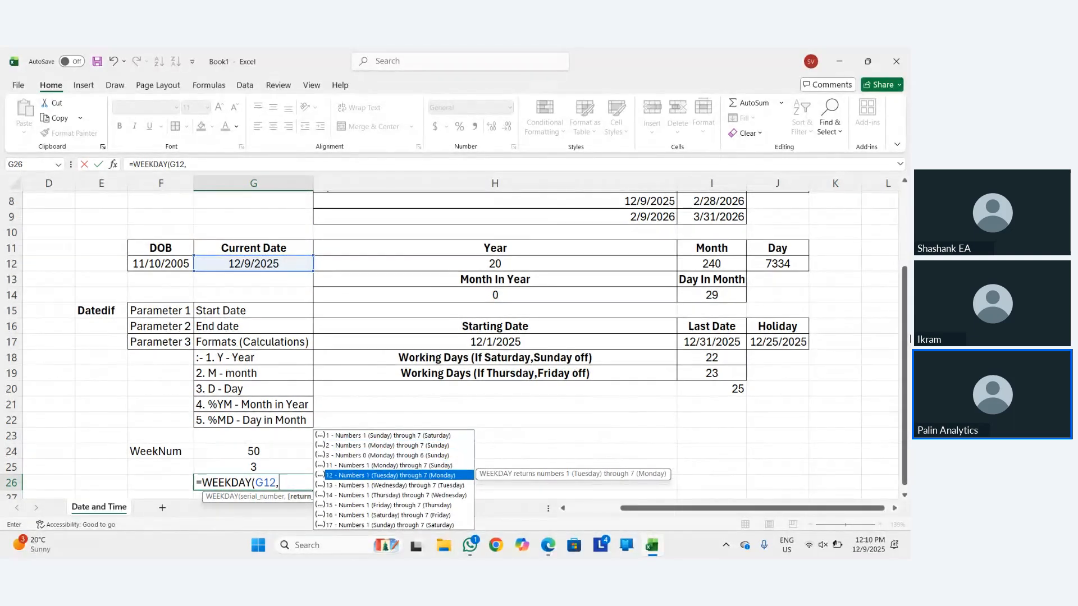
pyautogui.press('Up')
pyautogui.press('Up')
pyautogui.press('Up')
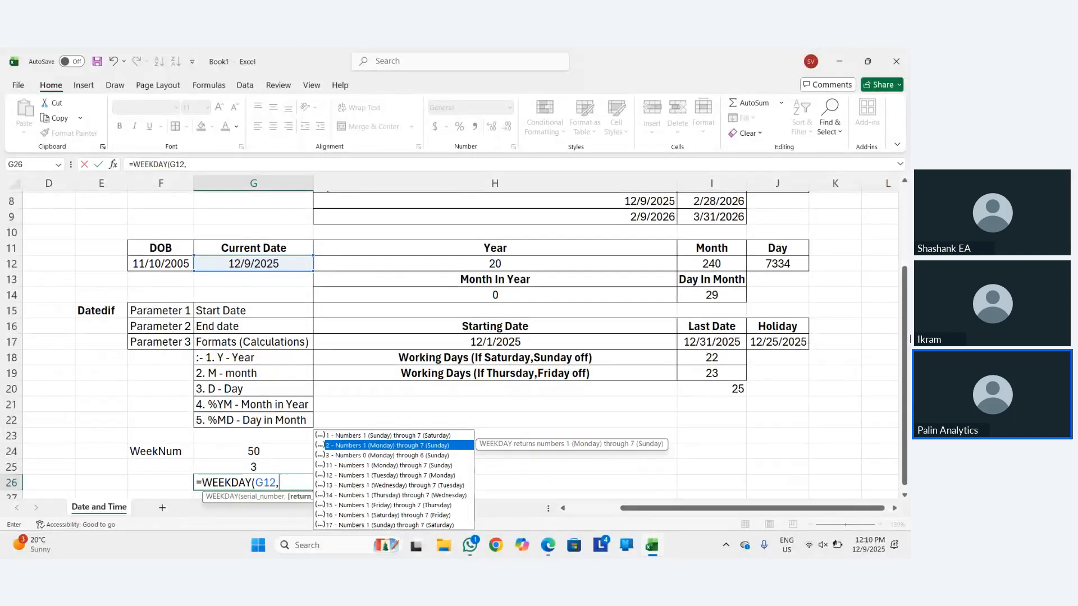
pyautogui.press('Down')
pyautogui.press('Down')
pyautogui.press('Up')
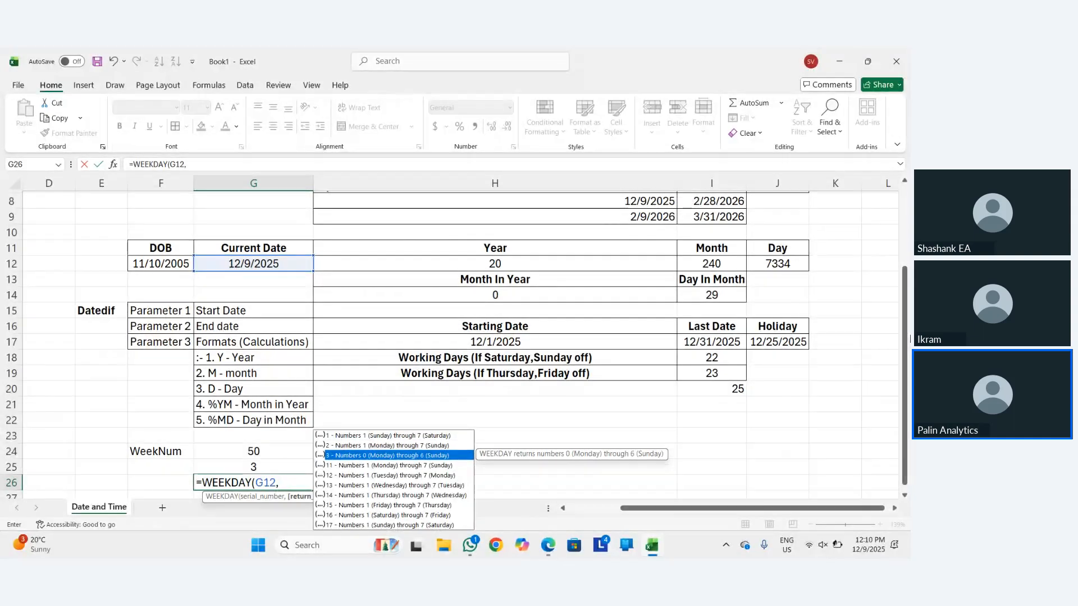
pyautogui.press('Down')
pyautogui.press('Up')
pyautogui.press('Down')
pyautogui.press('Up')
pyautogui.press('Down')
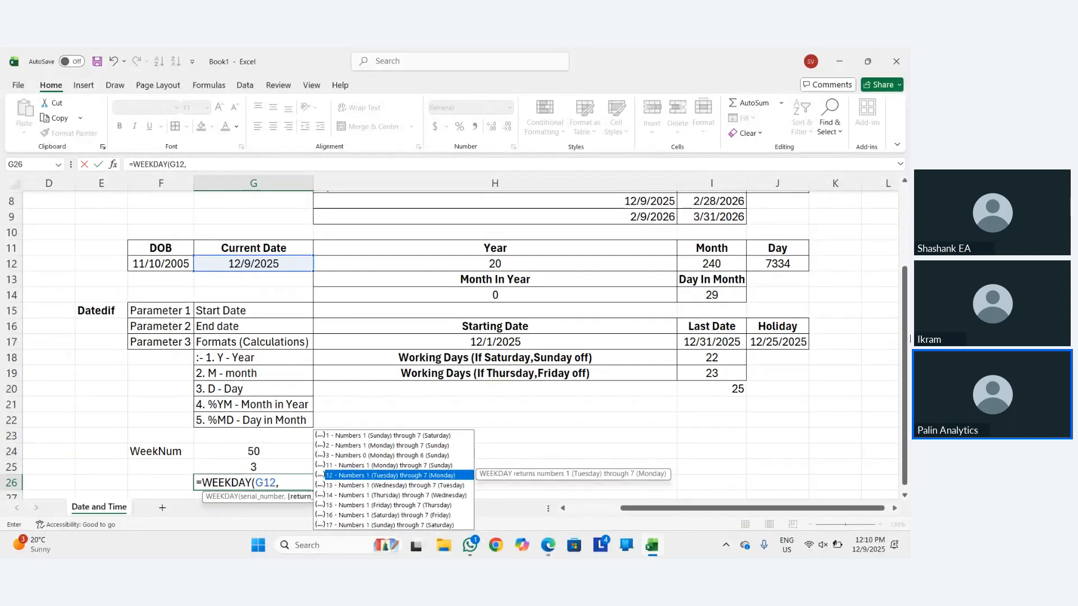
pyautogui.press('Up')
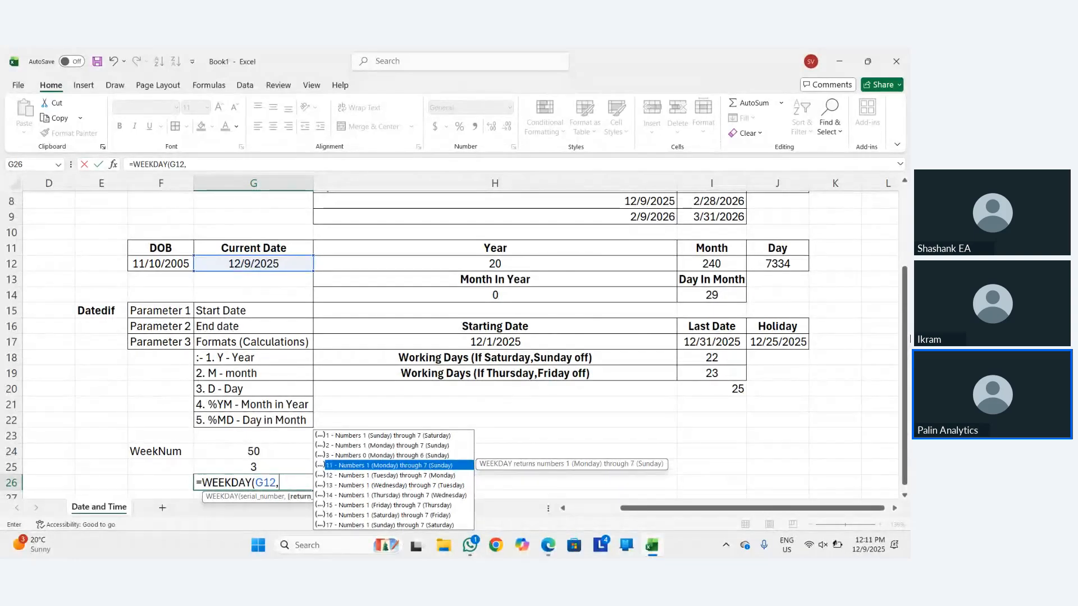
pyautogui.press('Down')
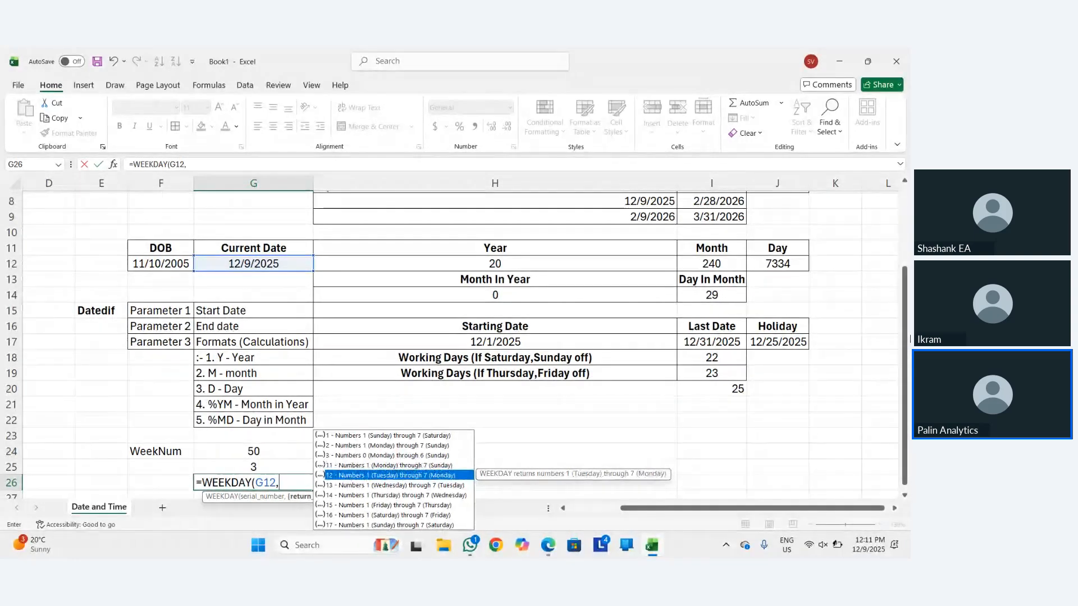
# Compare return type 3, numbering Monday 0 through Sunday 6, with return type 11, numbering Monday 1 through Sunday 7.
pyautogui.press('Up')
pyautogui.press('Up')
pyautogui.press('Up')
pyautogui.press('Down')
pyautogui.press('Down')
pyautogui.press('Up')
pyautogui.press('Up')
pyautogui.press('Down')
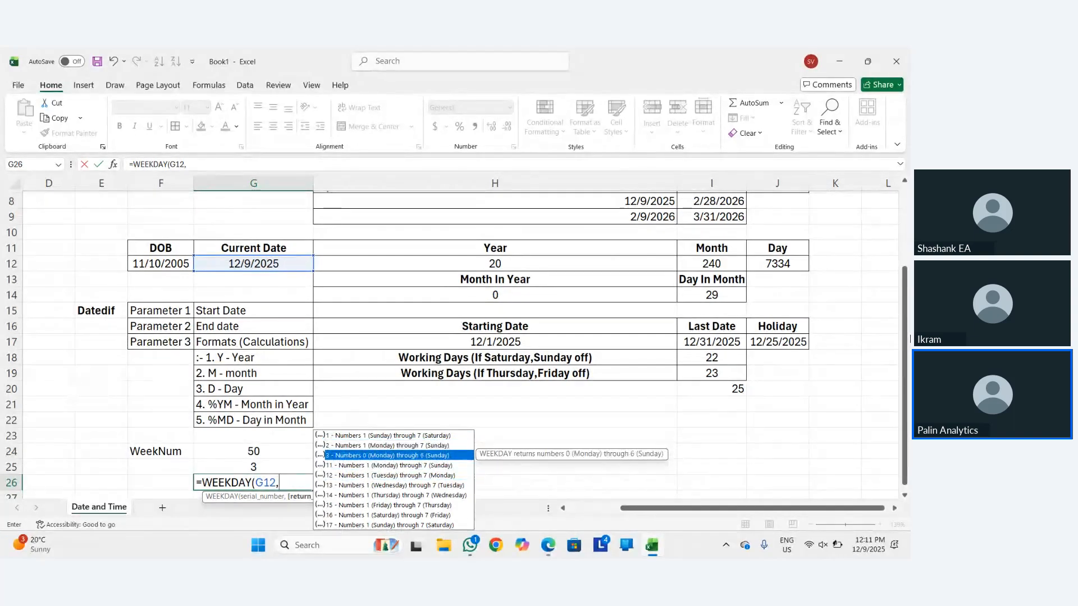
pyautogui.press('Down')
pyautogui.press('Up')
pyautogui.press('Down')
pyautogui.press('Up')
pyautogui.press('Down')
pyautogui.press('Up')
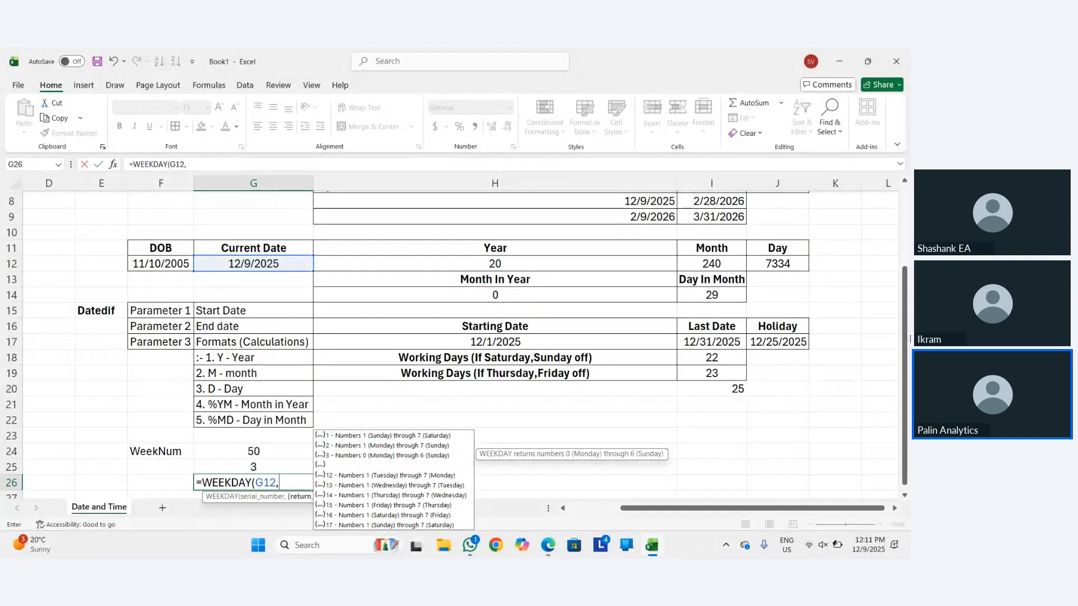
pyautogui.press('Down')
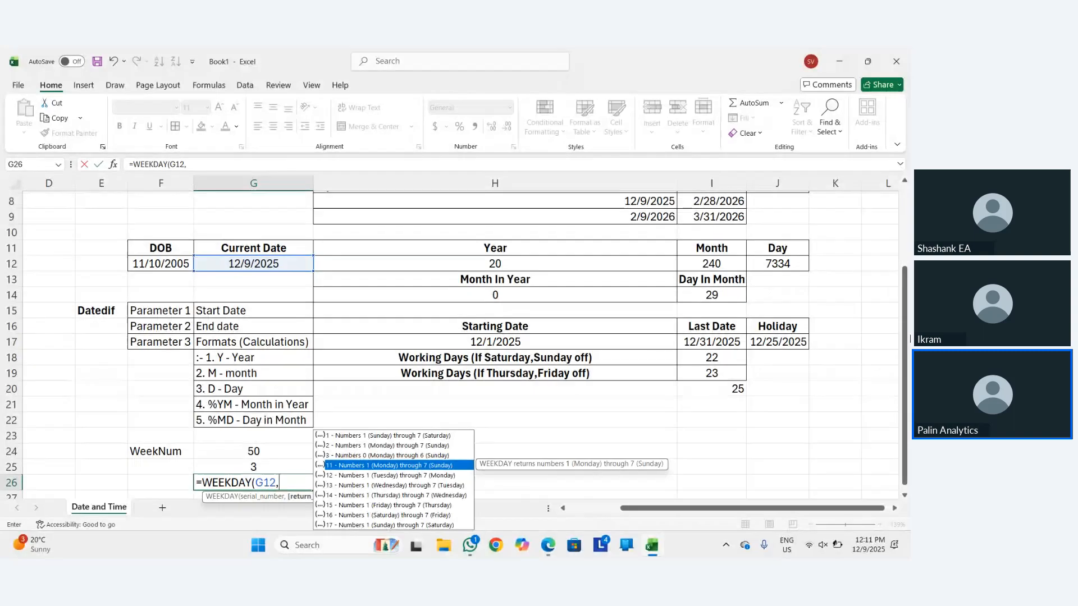
pyautogui.press('Up')
pyautogui.press('Down')
pyautogui.press('Up')
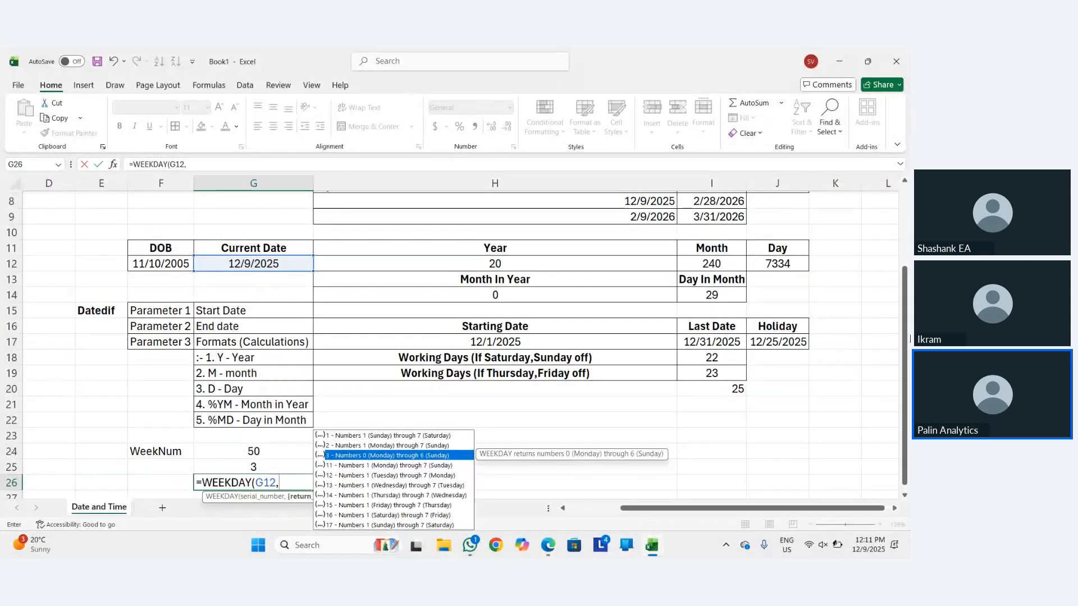
pyautogui.press('Down')
pyautogui.press('Up')
pyautogui.press('Down')
pyautogui.press('Up')
# Review the return type descriptions again, comparing the Sunday-based option 1 with the Monday-based options 2, 3 and 11.
pyautogui.scroll(-2, 781, 271)
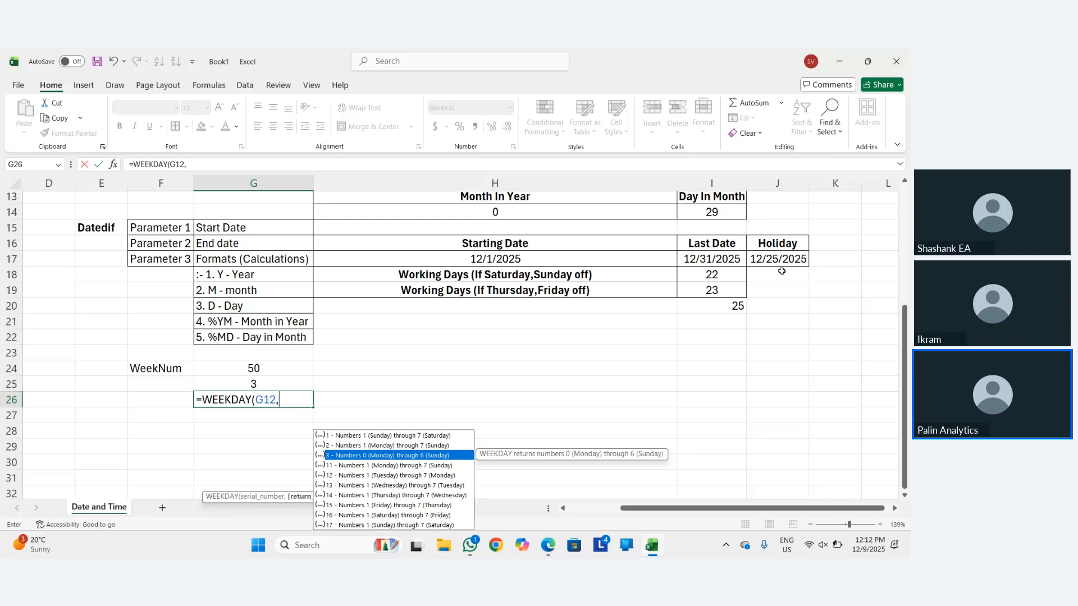
pyautogui.press('Up')
pyautogui.press('Down')
pyautogui.press('Down')
pyautogui.press('Up')
pyautogui.press('Up')
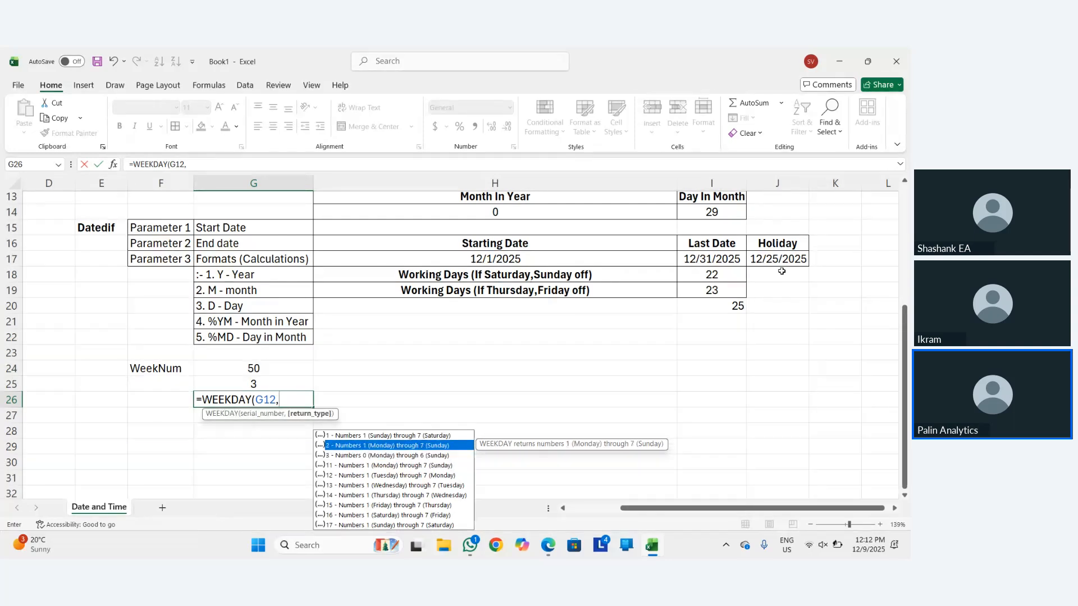
pyautogui.press('Down')
pyautogui.press('Down')
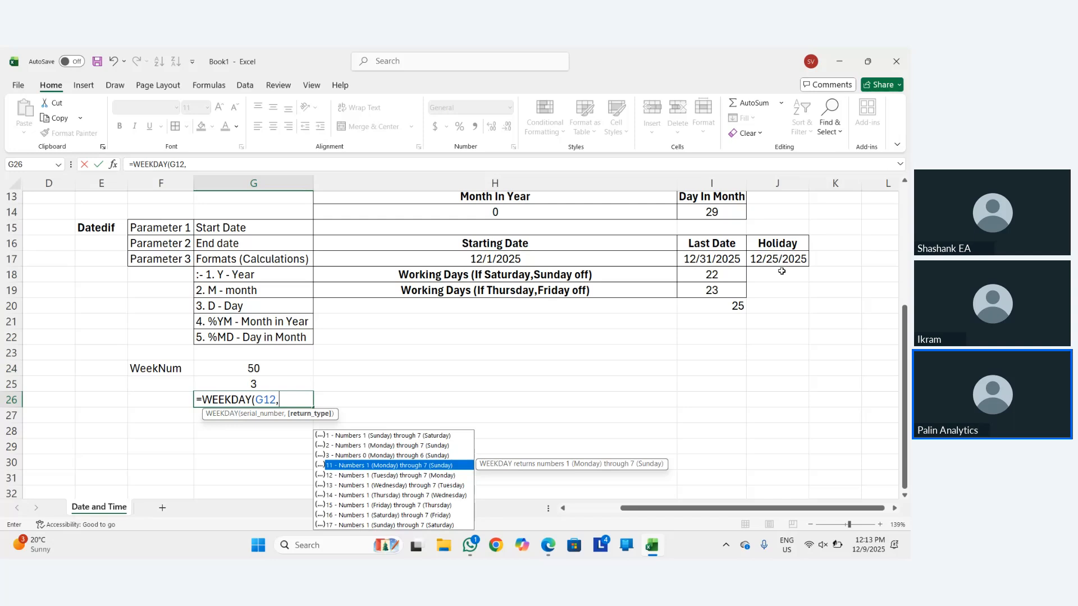
pyautogui.press('Up')
pyautogui.press('Up')
pyautogui.press('Up')
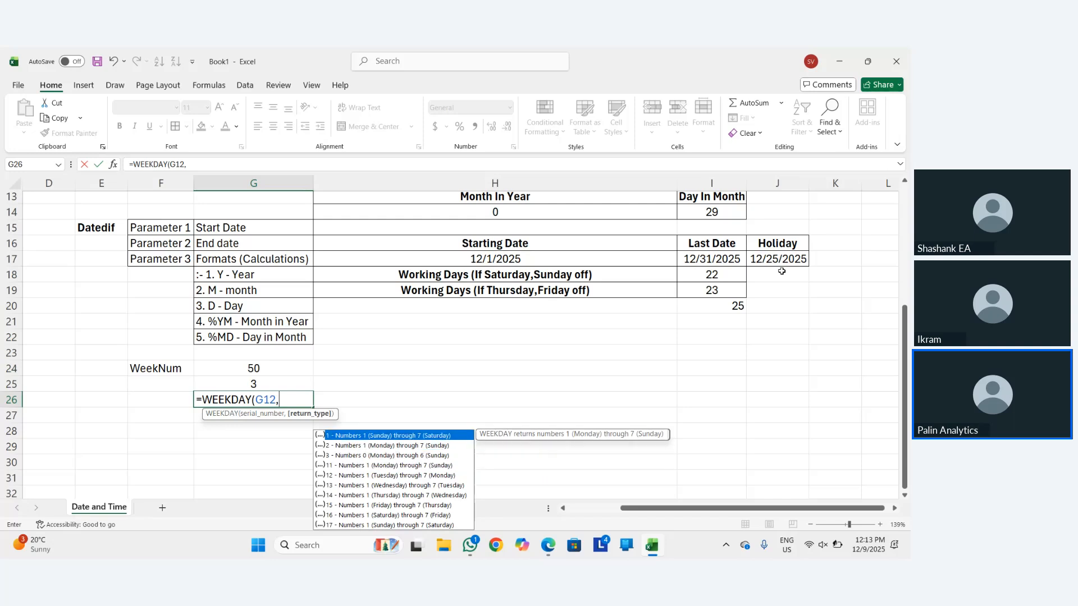
pyautogui.press('Down')
pyautogui.press('Down')
pyautogui.press('Down')
pyautogui.press('Down')
pyautogui.press('Down')
pyautogui.press('Down')
pyautogui.press('Down')
pyautogui.press('Right')
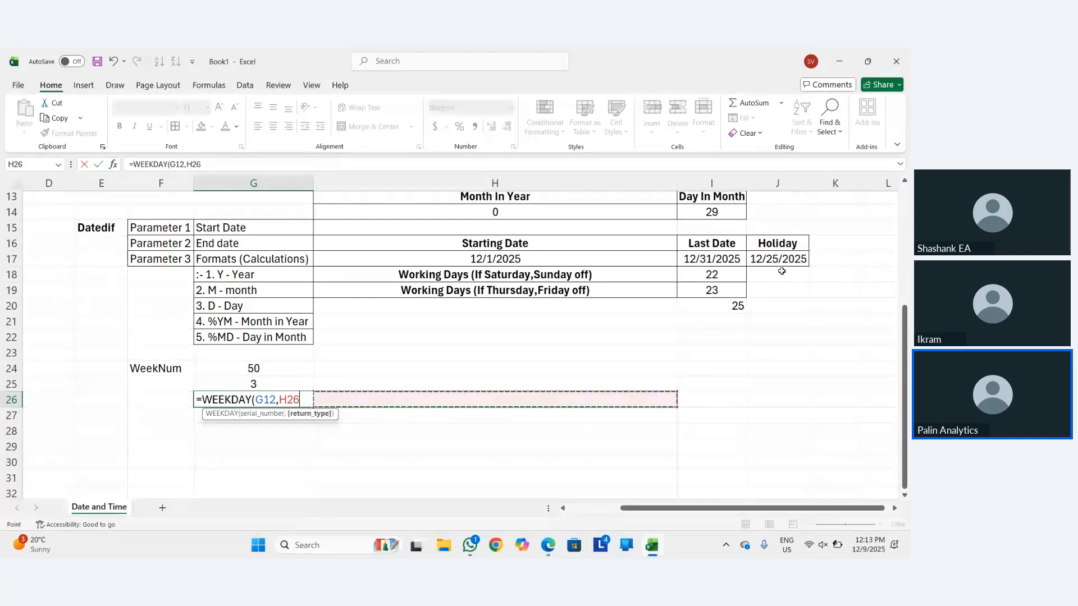
pyautogui.press('BackSpace')
pyautogui.press('BackSpace')
pyautogui.press('BackSpace')
pyautogui.press('Down')
pyautogui.press('Down')
pyautogui.press('Down')
pyautogui.press('Down')
pyautogui.press('Down')
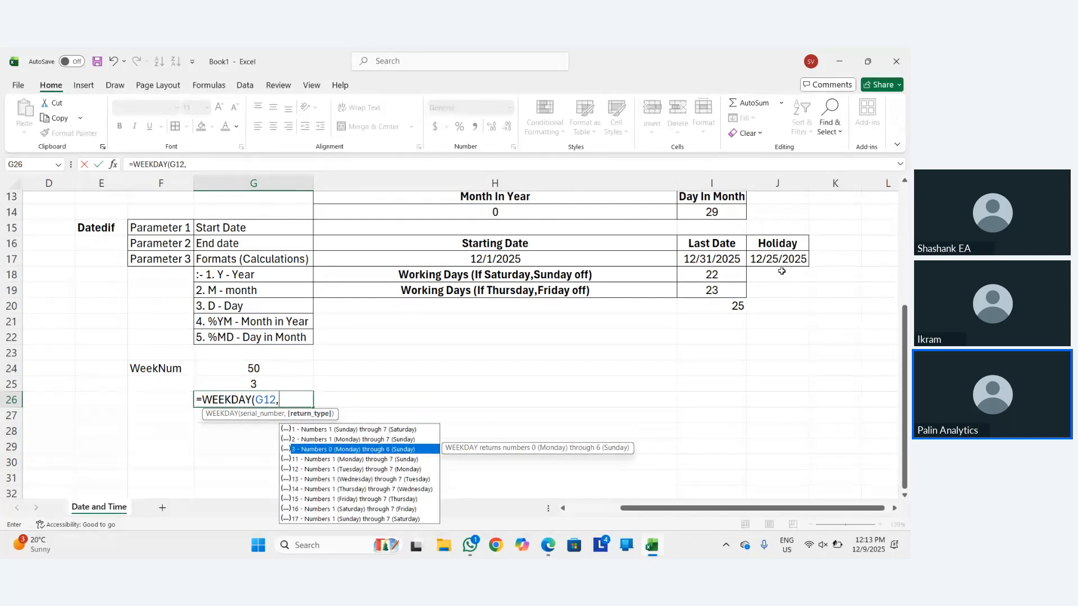
pyautogui.press('Left')
pyautogui.press('Up')
pyautogui.press('BackSpace')
pyautogui.press('BackSpace')
pyautogui.press('BackSpace')
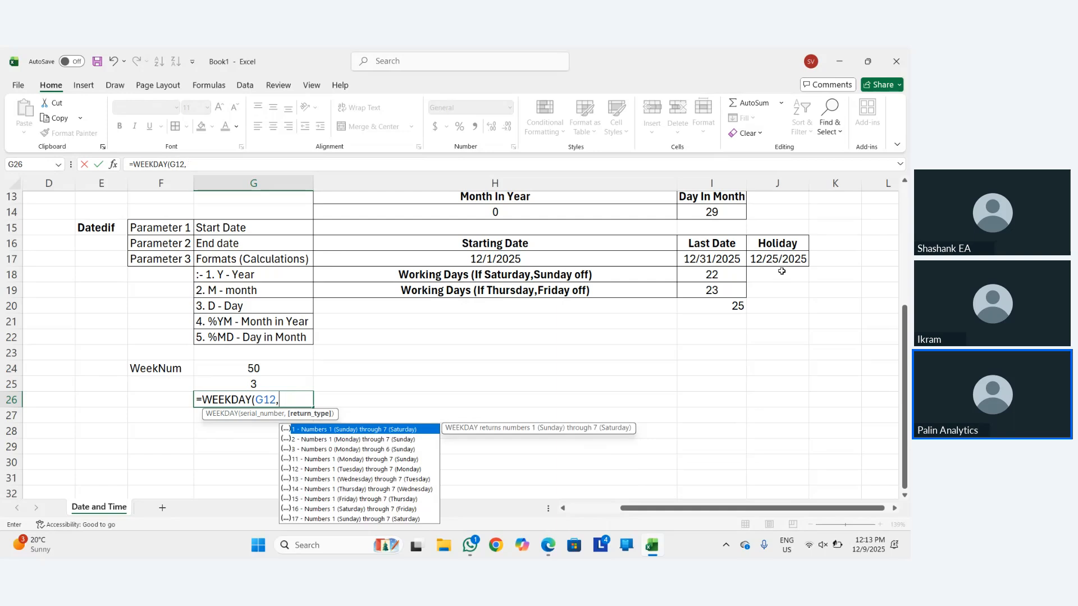
# Read through the list of WEEKDAY return types, comparing the different starting days, and return to option 1 (Sunday through Saturday).
pyautogui.press('Down')
pyautogui.press('Down')
pyautogui.press('Down')
pyautogui.press('Down')
pyautogui.press('Down')
pyautogui.press('Down')
pyautogui.press('Up')
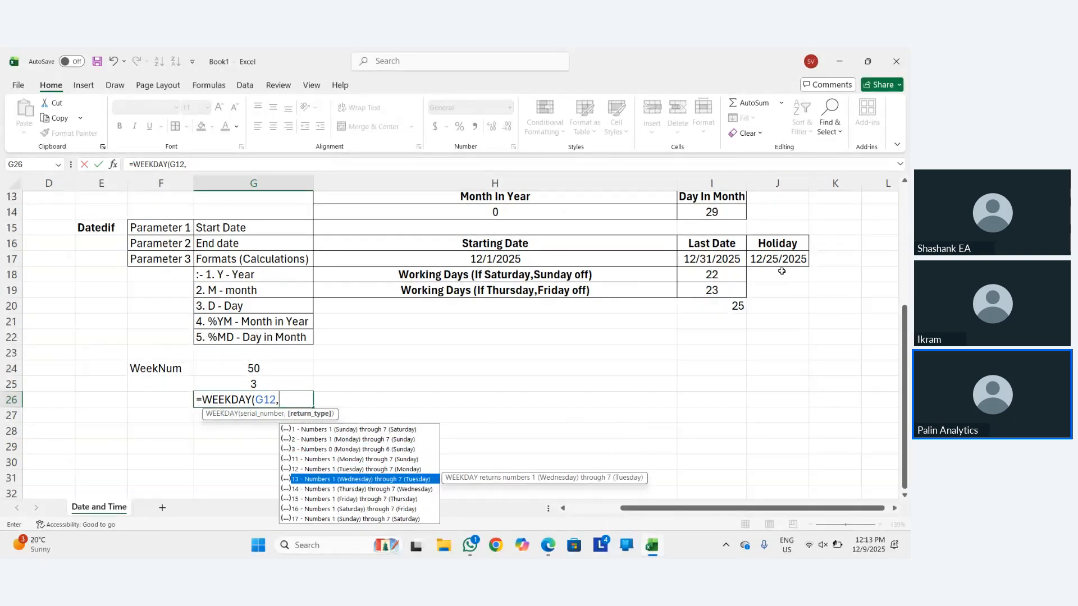
pyautogui.press('Up')
pyautogui.press('Up')
pyautogui.press('Up')
pyautogui.press('Up')
pyautogui.press('Up')
pyautogui.press('Down')
pyautogui.press('Down')
pyautogui.press('Down')
pyautogui.press('Down')
pyautogui.press('Down')
pyautogui.press('Down')
pyautogui.press('Down')
pyautogui.press('Down')
pyautogui.press('Down')
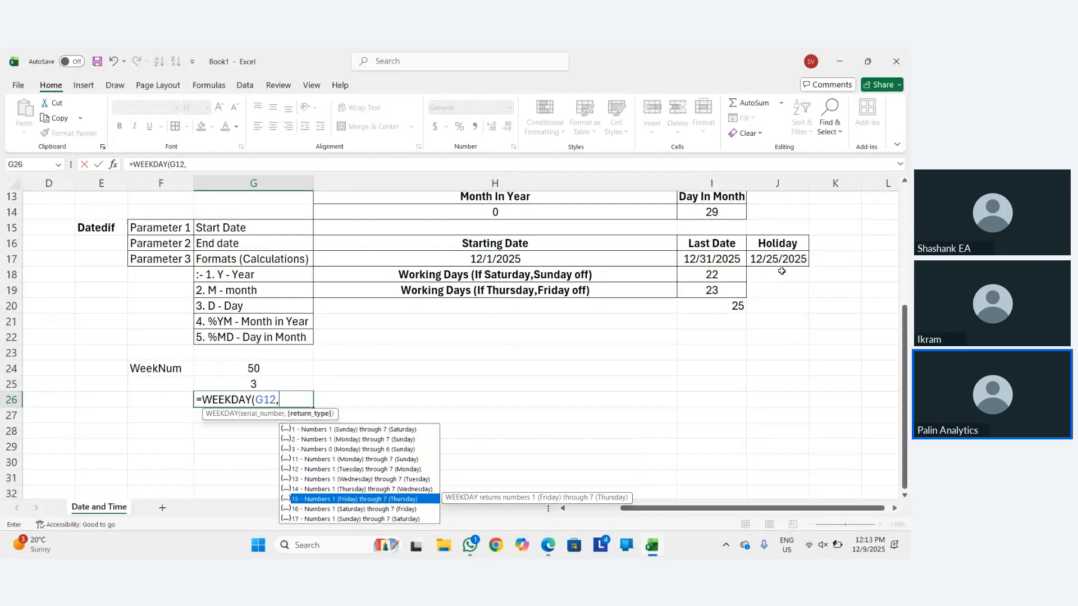
pyautogui.press('Up')
pyautogui.press('Up')
pyautogui.press('Up')
pyautogui.press('Up')
pyautogui.press('Up')
pyautogui.press('Up')
pyautogui.press('Up')
pyautogui.press('Up')
pyautogui.press('Up')
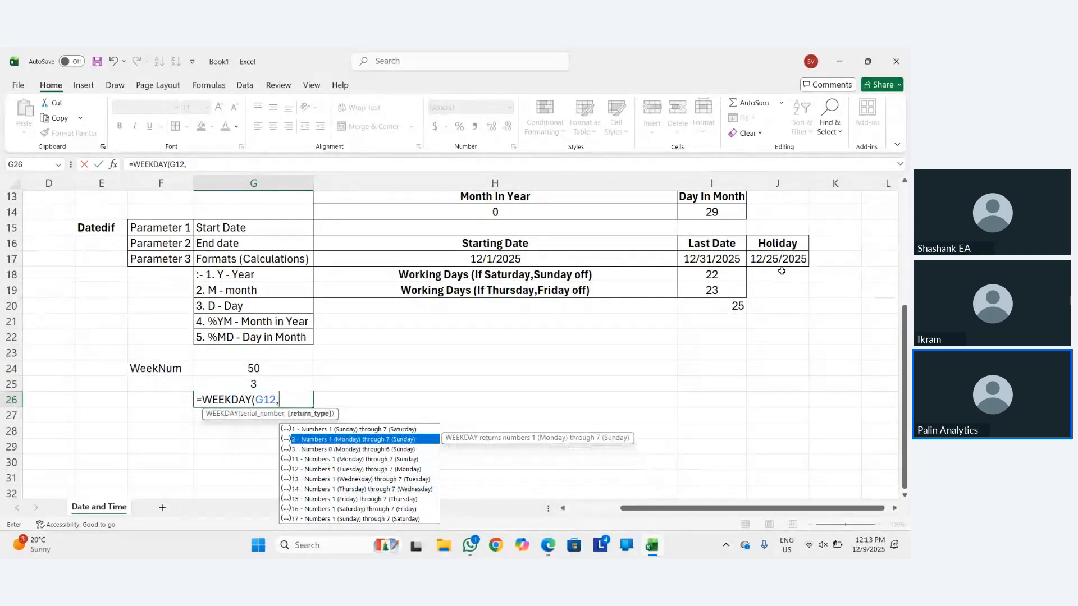
pyautogui.press('Down')
pyautogui.press('Down')
pyautogui.press('Down')
pyautogui.press('Down')
pyautogui.press('Down')
pyautogui.press('Down')
pyautogui.press('Down')
pyautogui.press('Down')
pyautogui.press('Up')
pyautogui.press('Up')
pyautogui.press('Up')
pyautogui.press('Up')
pyautogui.press('Up')
pyautogui.press('Up')
pyautogui.press('Up')
pyautogui.press('Up')
pyautogui.press('Up')
pyautogui.press('Up')
pyautogui.press('Up')
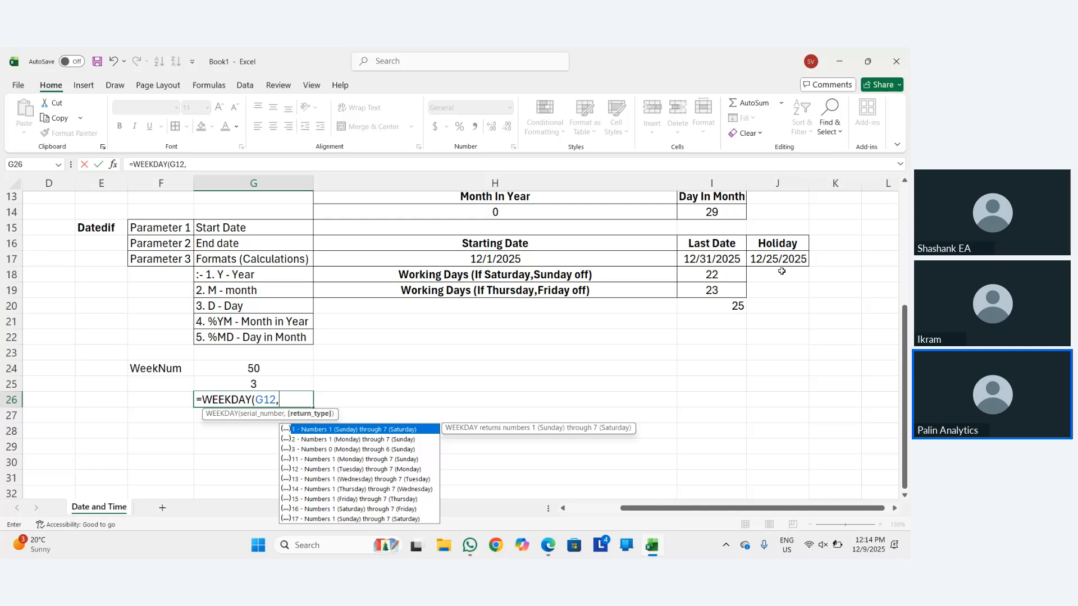
# Complete the WEEKDAY formula in G26 with return type 3 (Monday 0 through Sunday 6), giving =WEEKDAY(G12,3).
pyautogui.press('Down')
pyautogui.press('Down')
pyautogui.press('Tab')
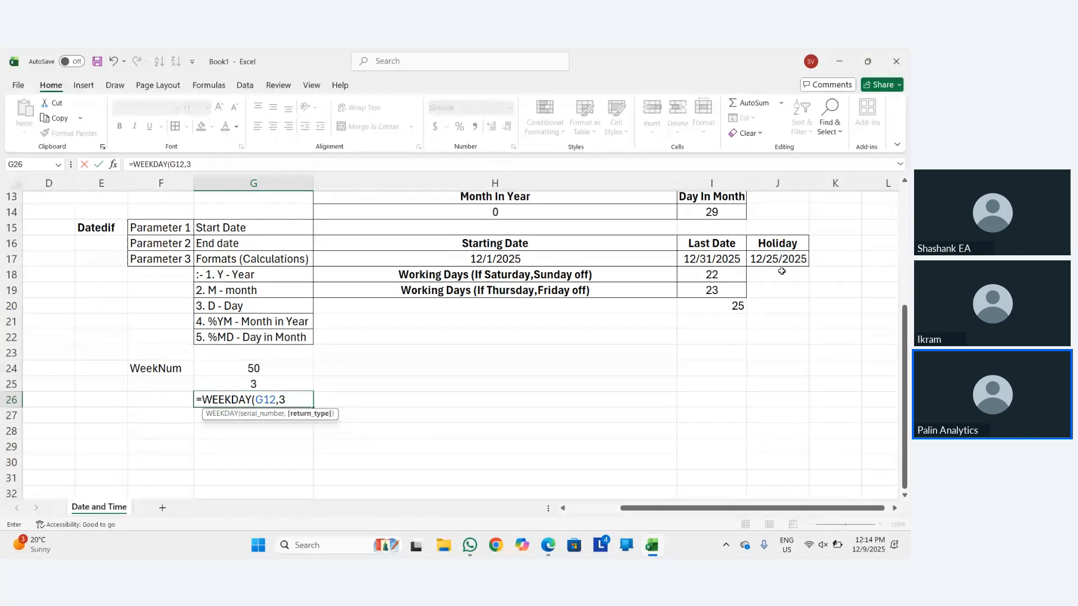
pyautogui.write(')')
pyautogui.press('Return')
# Center the WEEKDAY result in G26 horizontally and check its formula.
pyautogui.press('Up')
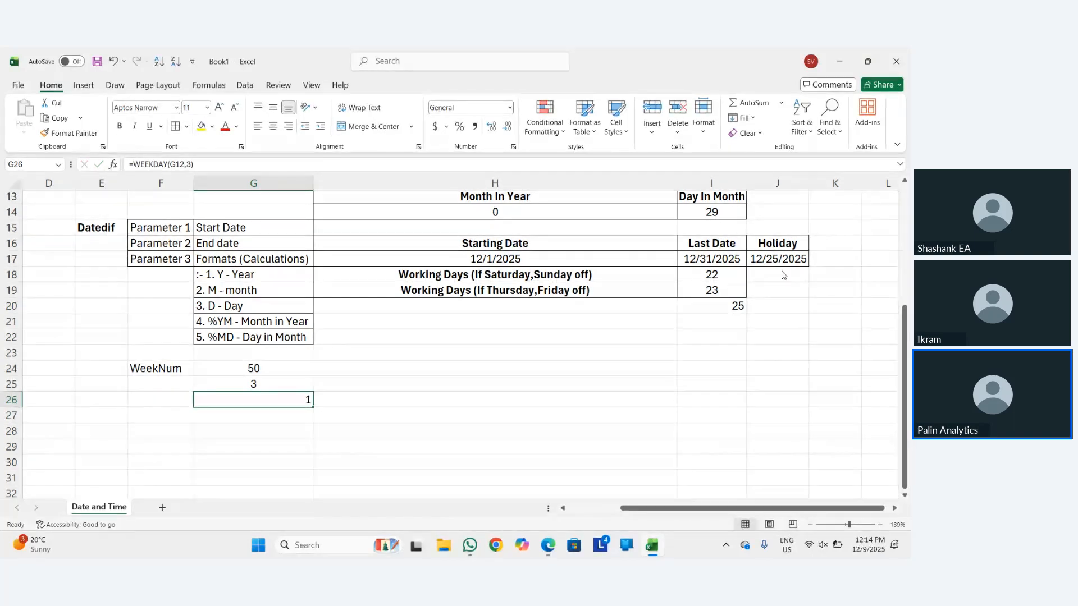
pyautogui.hotkey('alt', 'h')
pyautogui.press('a')
pyautogui.press('c')
pyautogui.press('F2')
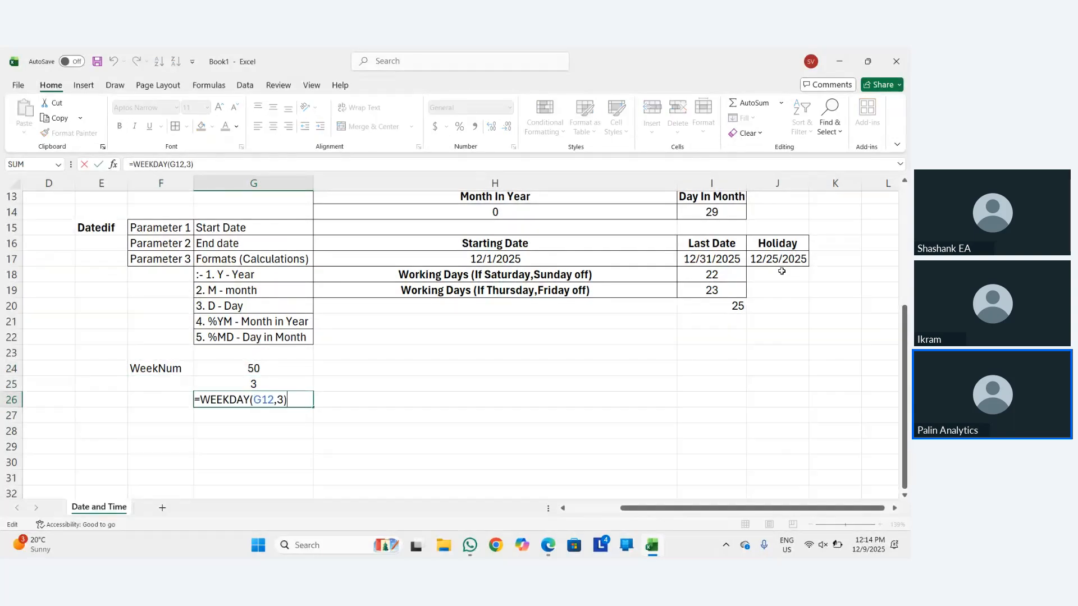
pyautogui.press('Return')
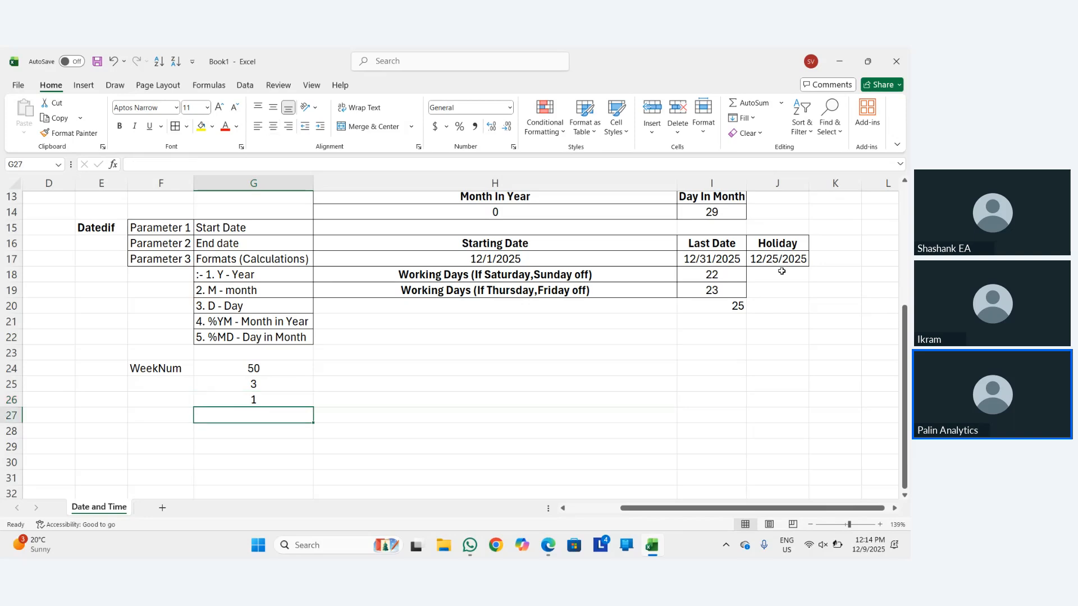
# Review the WEEKDAY formula in G25, which has no return type, for comparison with the one in G26.
pyautogui.press('Left')
pyautogui.press('Up')
pyautogui.press('Up')
pyautogui.press('Up')
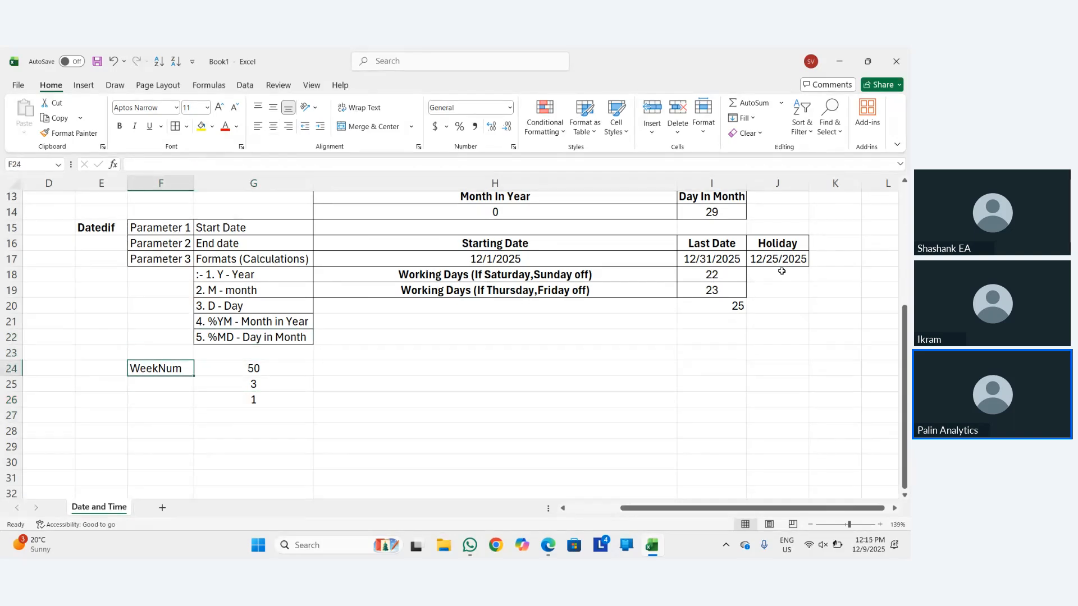
pyautogui.press('Right')
pyautogui.press('Down')
pyautogui.press('Down')
pyautogui.press('Up')
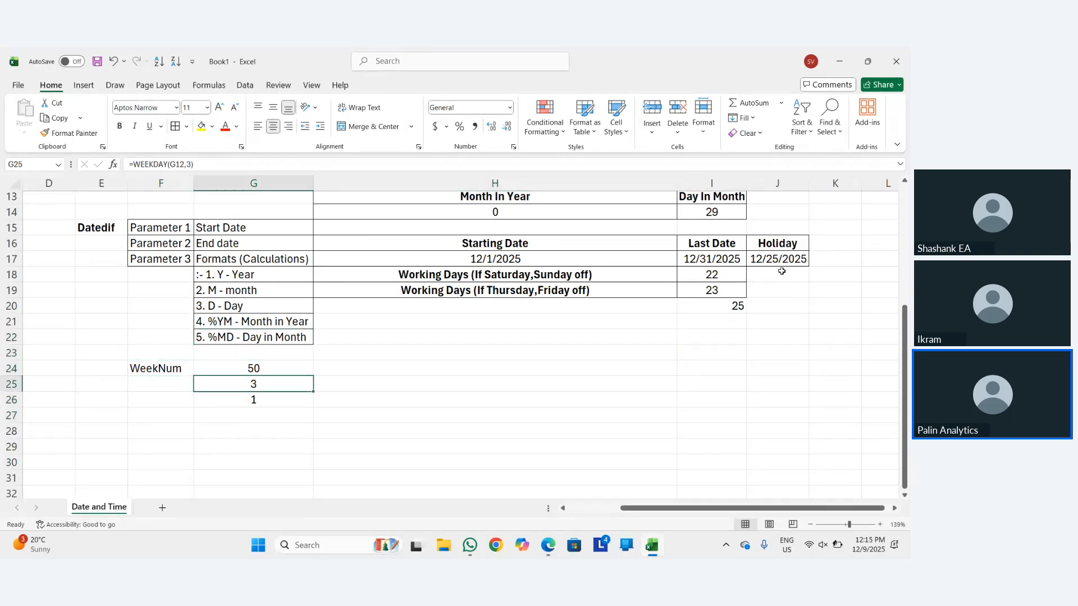
pyautogui.press('F2')
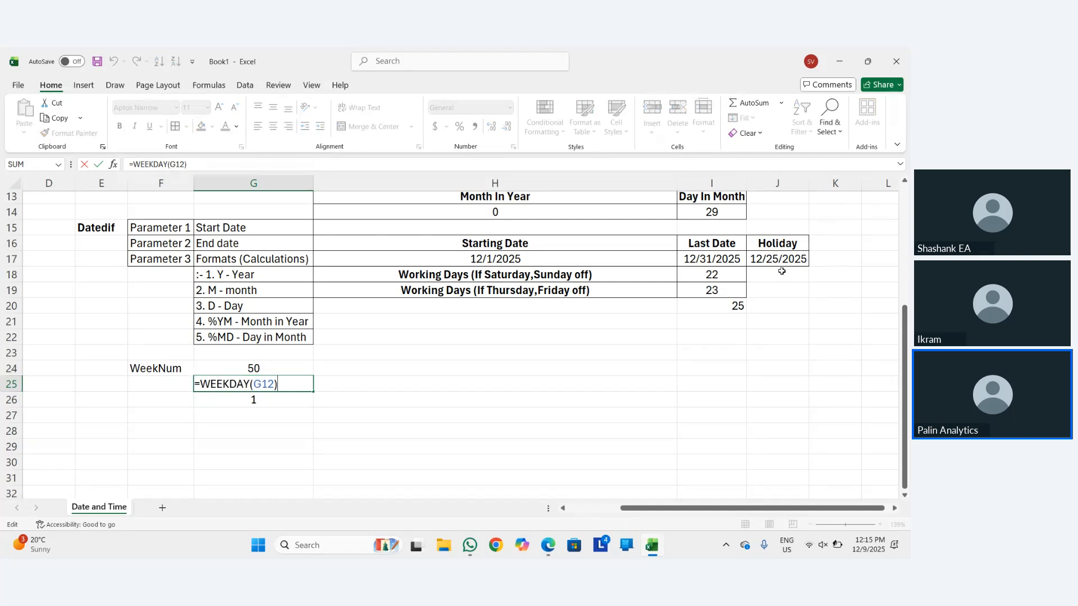
pyautogui.press('Return')
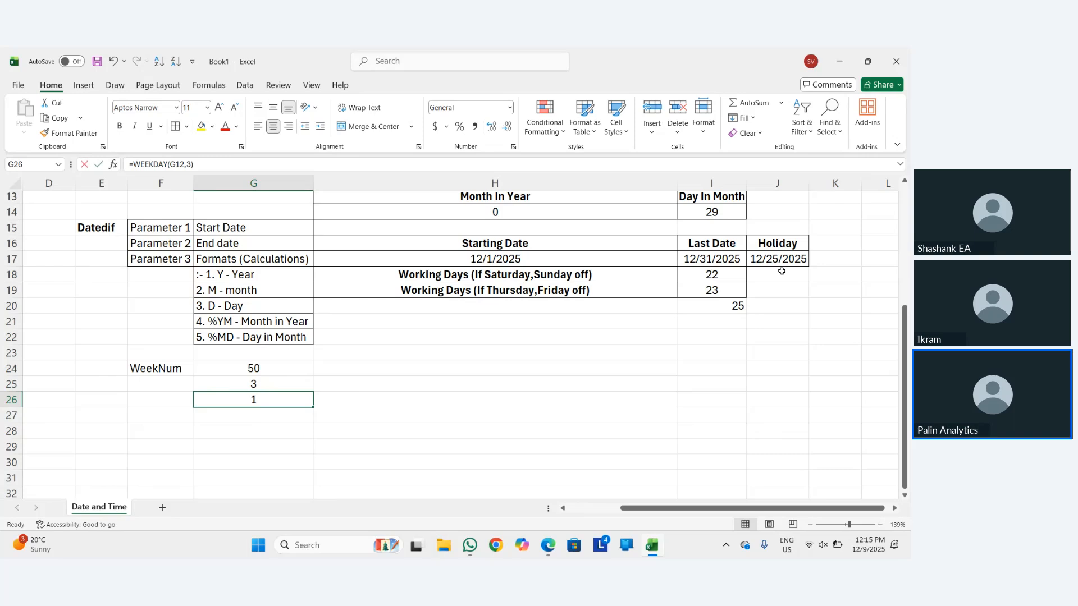
# Remove the return type from the WEEKDAY formula in G26 and pick option 3 (Monday 0 through Sunday 6) again.
pyautogui.press('F2')
pyautogui.press('Left')
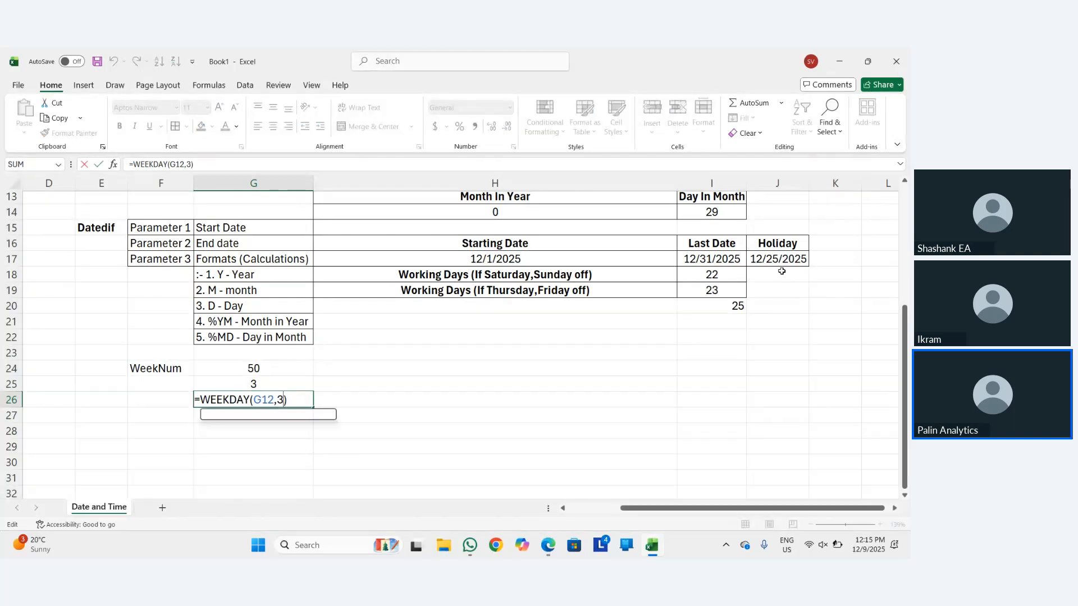
pyautogui.press('BackSpace')
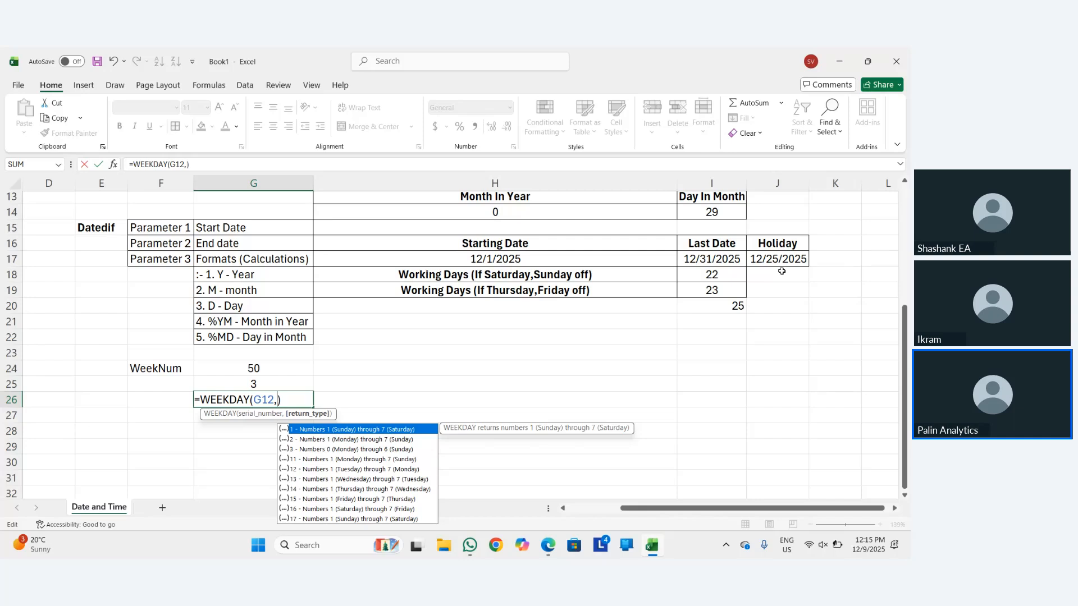
pyautogui.write('1')
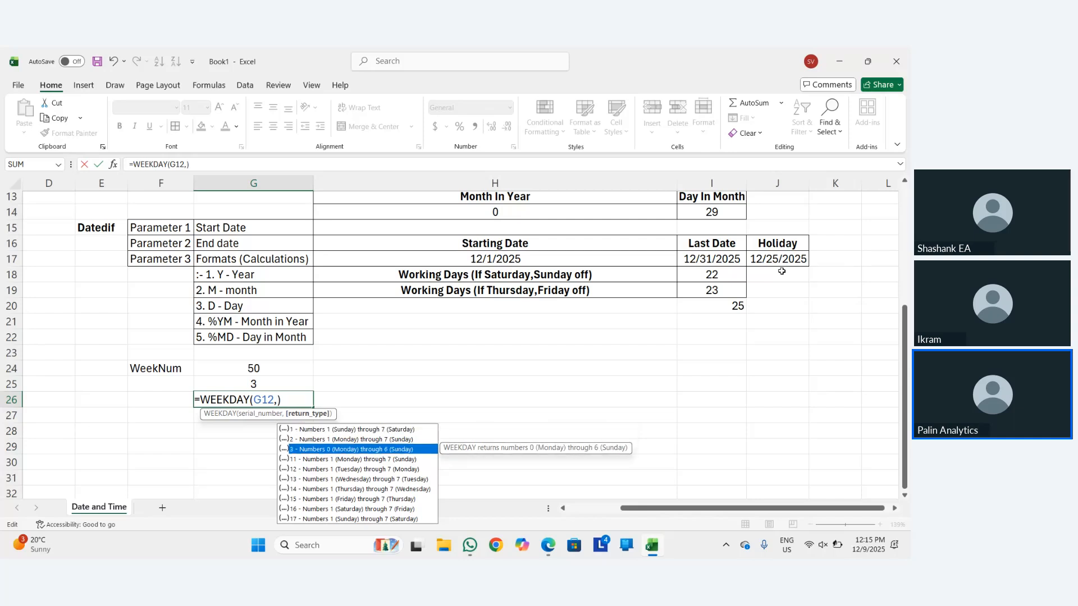
pyautogui.press('Return')
pyautogui.write('\\')
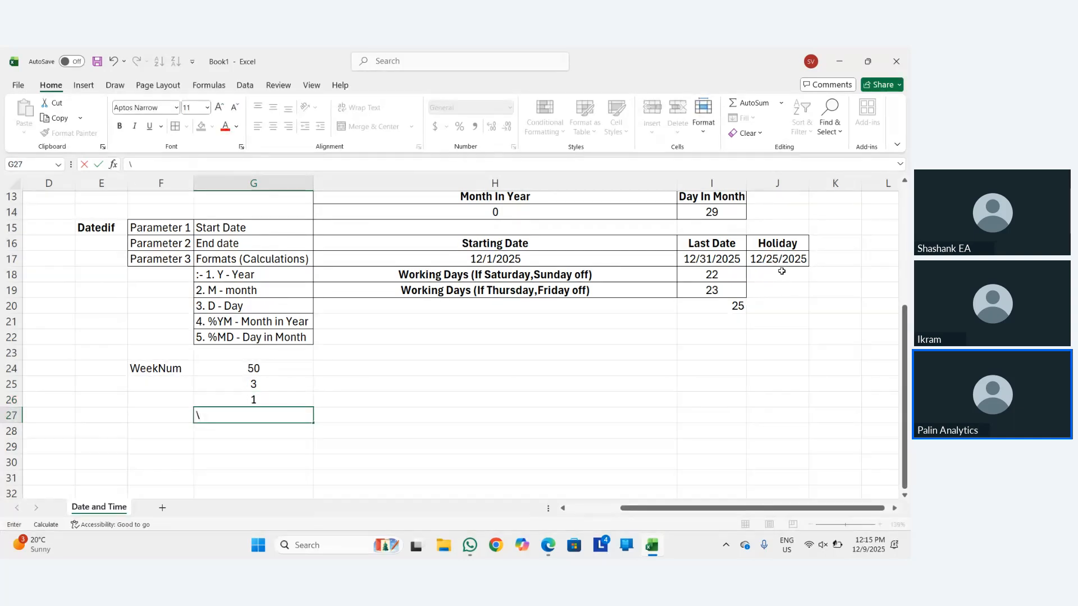
pyautogui.press('BackSpace')
pyautogui.press('Escape')
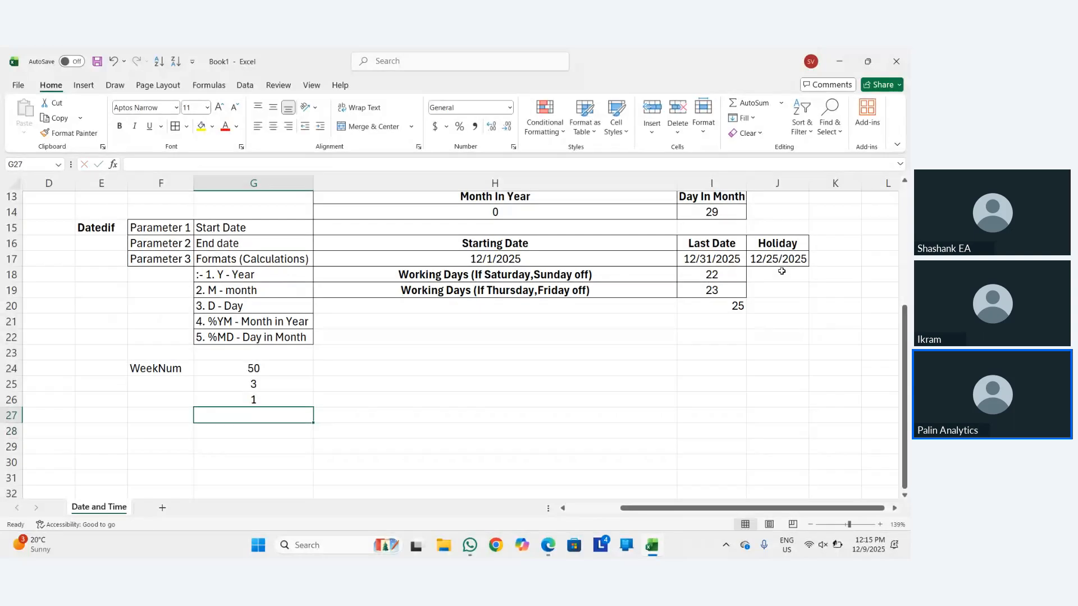
pyautogui.press('Right')
pyautogui.press('Right')
pyautogui.press('Left')
pyautogui.press('Left')
pyautogui.press('Left')
pyautogui.press('Right')
pyautogui.press('Left')
pyautogui.press('Up')
pyautogui.press('Up')
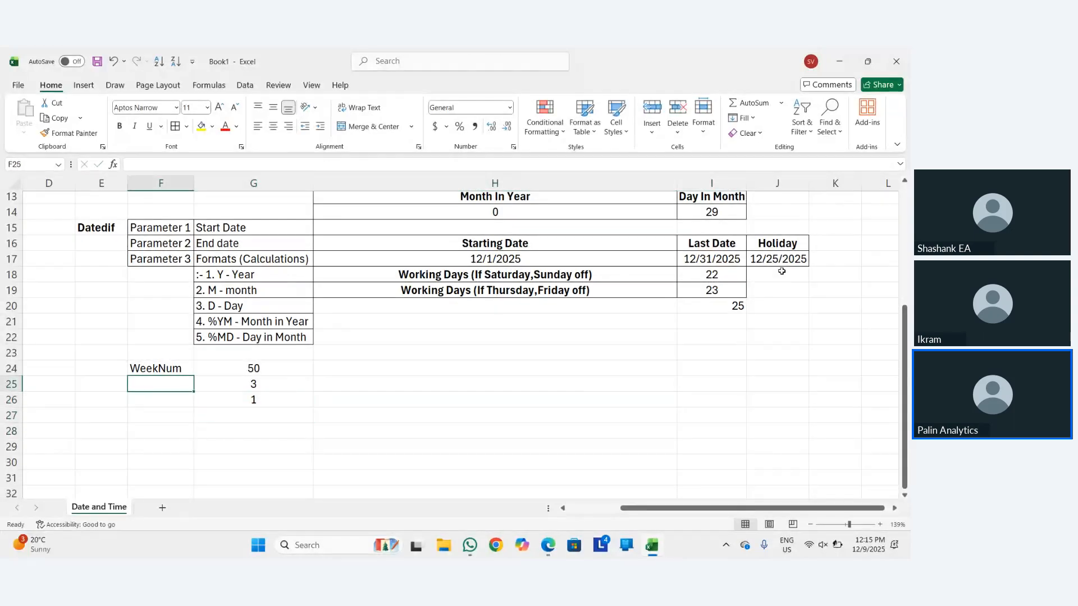
pyautogui.press('Right')
pyautogui.press('Down')
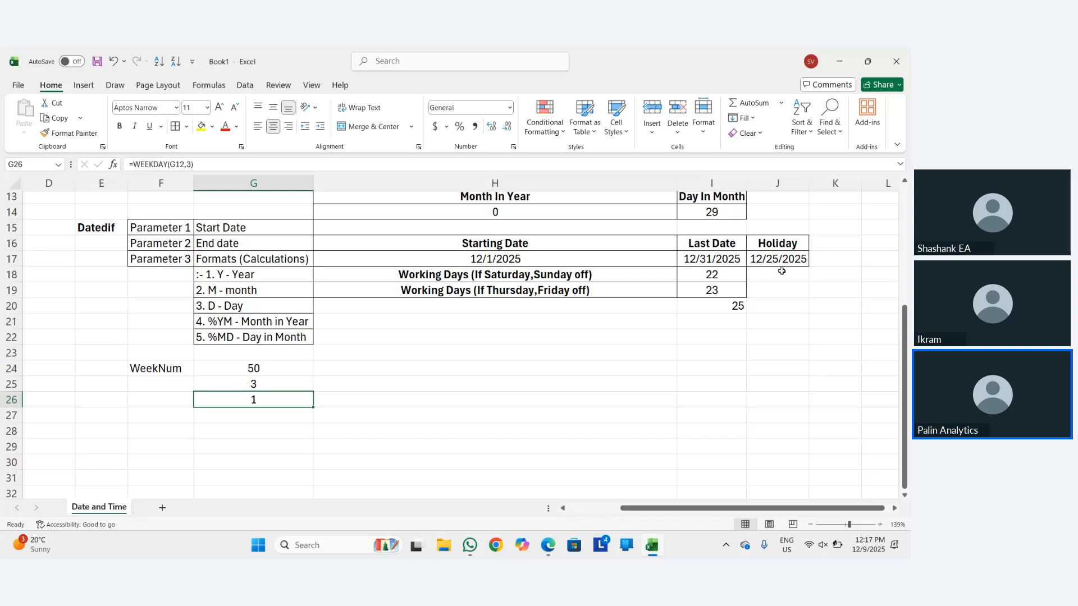
pyautogui.press('Down')
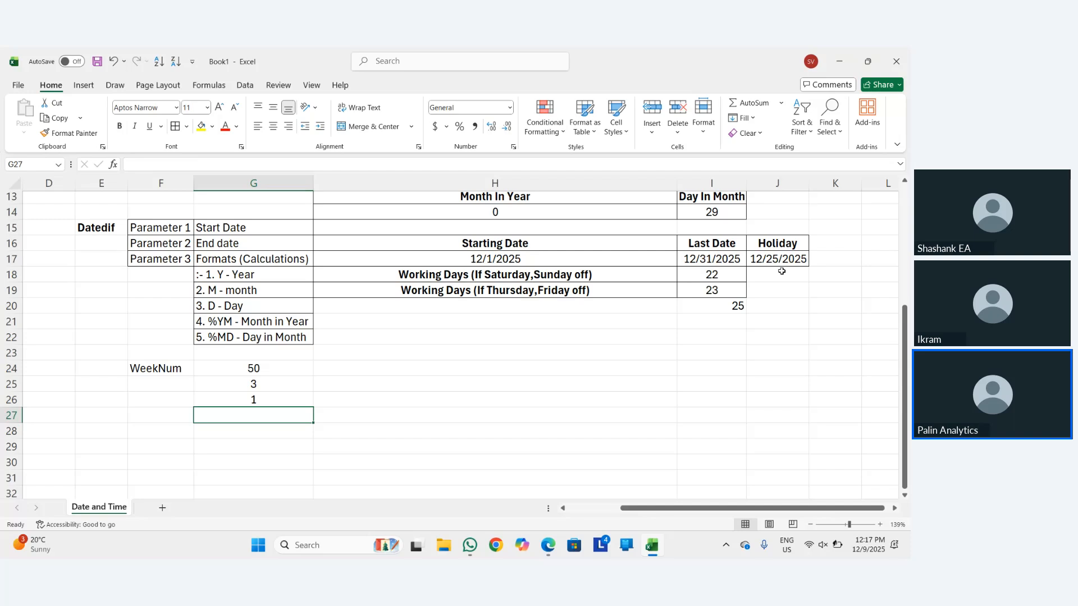
# Highlight the G12 reference inside the WEEKDAY formula in G26 to examine its underlying date serial number.
pyautogui.press('Up')
pyautogui.press('F2')
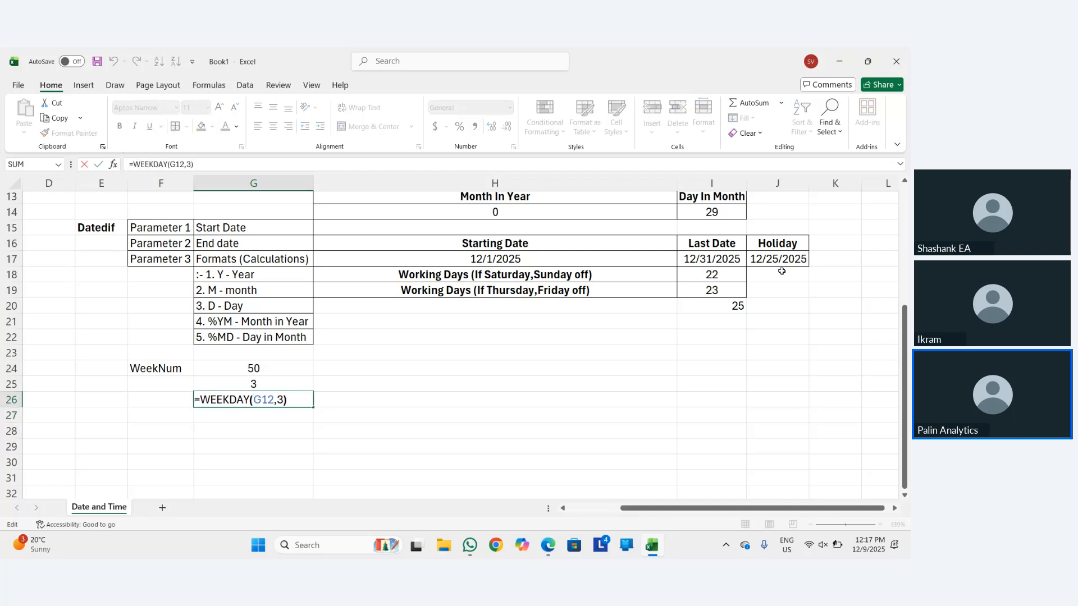
pyautogui.press('Left')
pyautogui.press('Left')
pyautogui.press('Left')
pyautogui.hotkey('shift', 'Left')
pyautogui.hotkey('shift', 'Left')
pyautogui.hotkey('shift', 'Left')
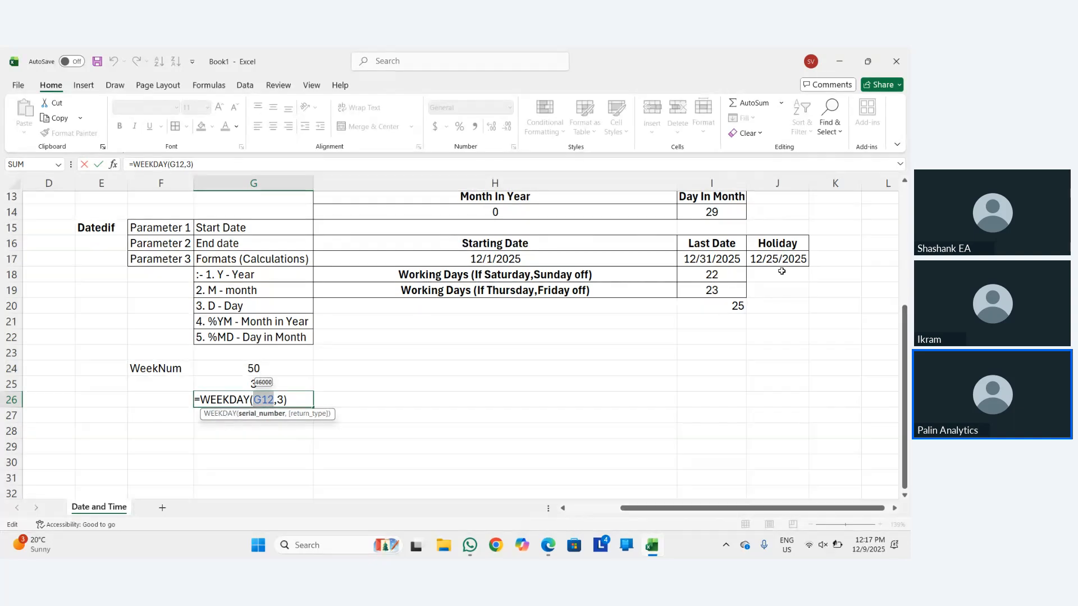
# Replace the G12 reference in G26's WEEKDAY formula with the date 12/10/2025, keeping return type 3.
pyautogui.write('12/')
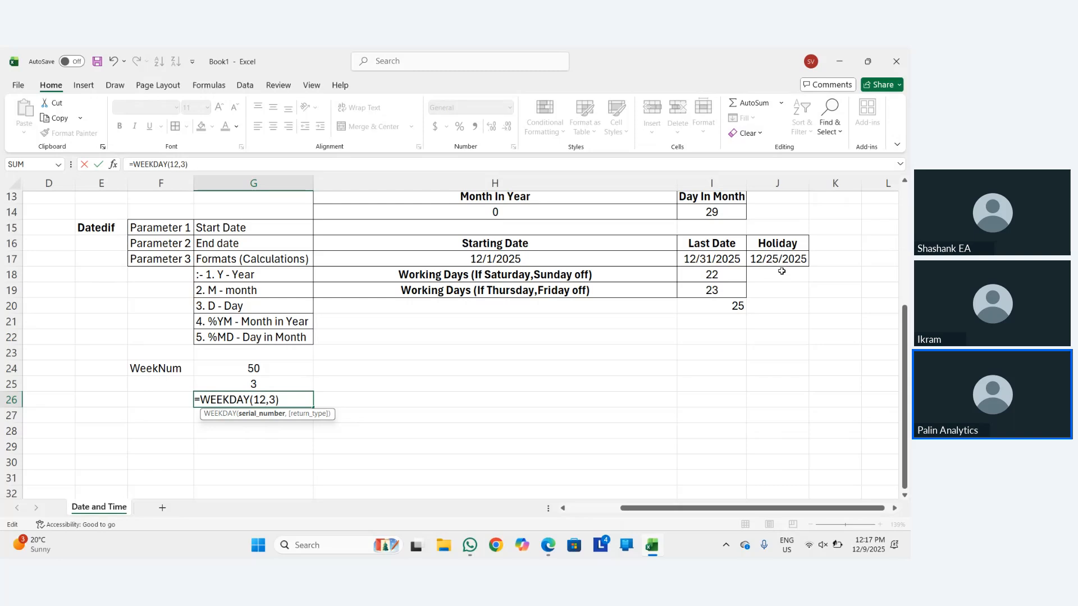
pyautogui.write('10/')
pyautogui.write('2025')
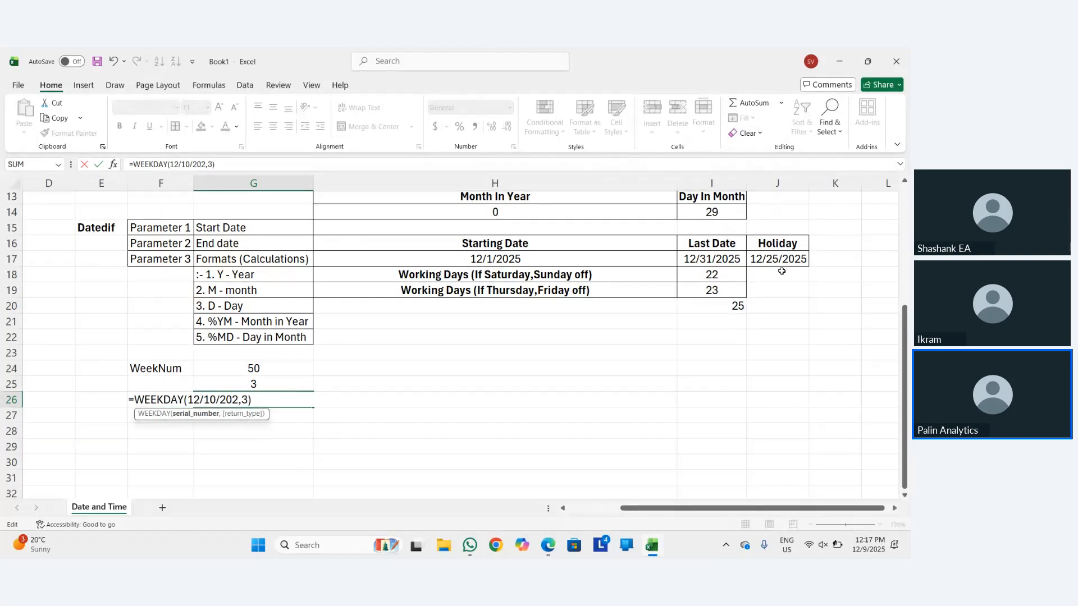
pyautogui.press('Return')
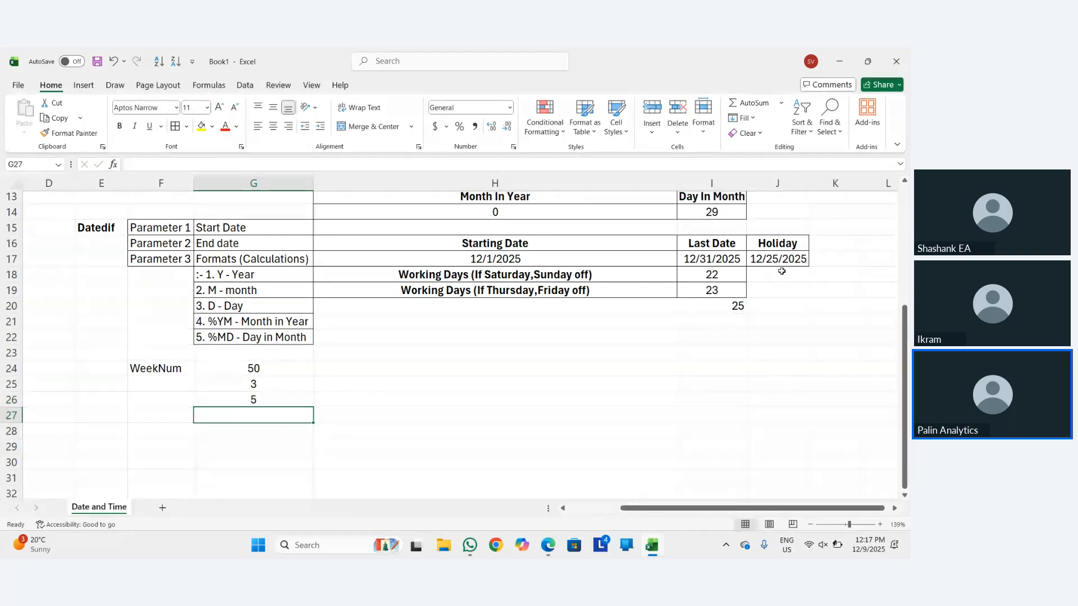
# Examine the date argument and return type inside the WEEKDAY formula in cell G26.
pyautogui.press('Up')
pyautogui.press('F2')
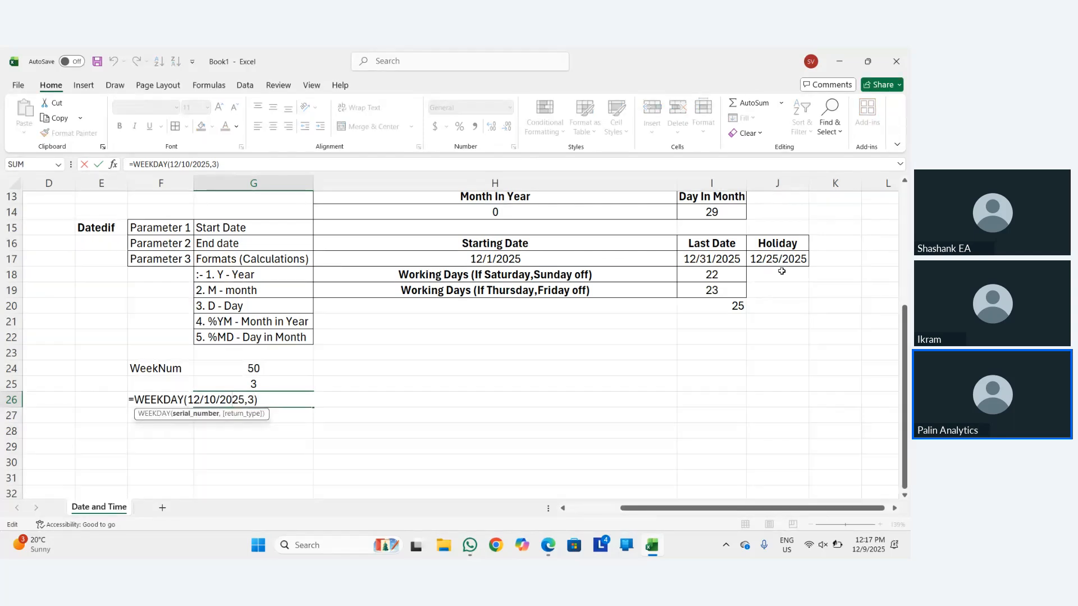
pyautogui.press('Right')
pyautogui.press('Right')
pyautogui.hotkey('shift', 'Left')
pyautogui.hotkey('shift', 'Left')
pyautogui.hotkey('shift', 'Left')
pyautogui.hotkey('shift', 'Left')
pyautogui.hotkey('shift', 'Left')
pyautogui.hotkey('shift', 'Left')
pyautogui.hotkey('shift', 'Left')
pyautogui.hotkey('shift', 'Left')
pyautogui.hotkey('shift', 'Left')
pyautogui.press('Right')
pyautogui.press('Left')
pyautogui.press('Right')
pyautogui.press('Right')
pyautogui.press('Right')
pyautogui.press('Right')
pyautogui.press('Right')
pyautogui.hotkey('ctrl', 'Return')
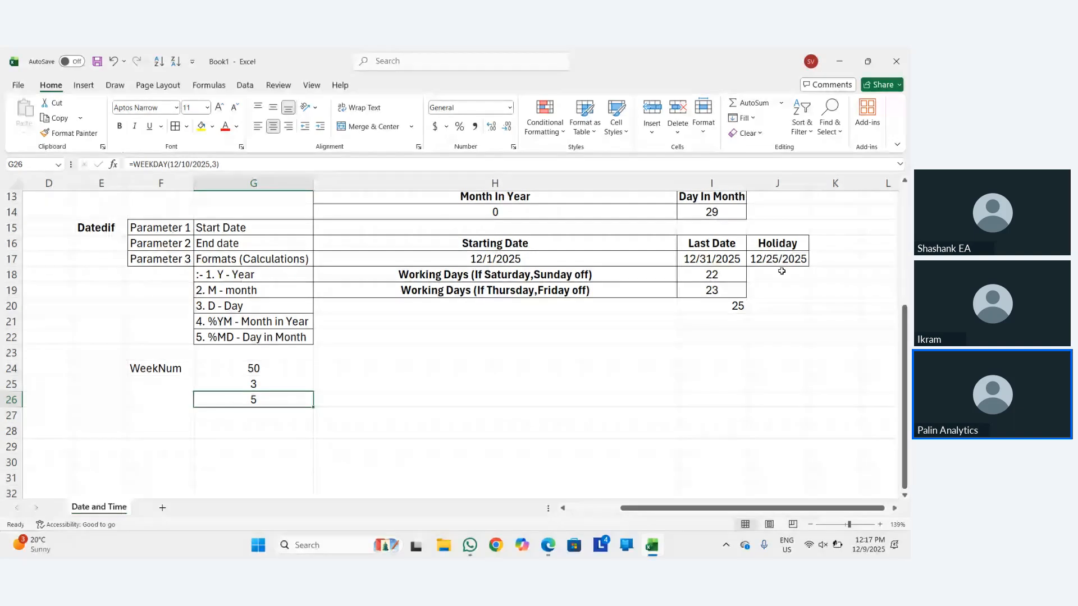
# Replace the typed date in G26's WEEKDAY formula with a reference to cell F25.
pyautogui.press('F2')
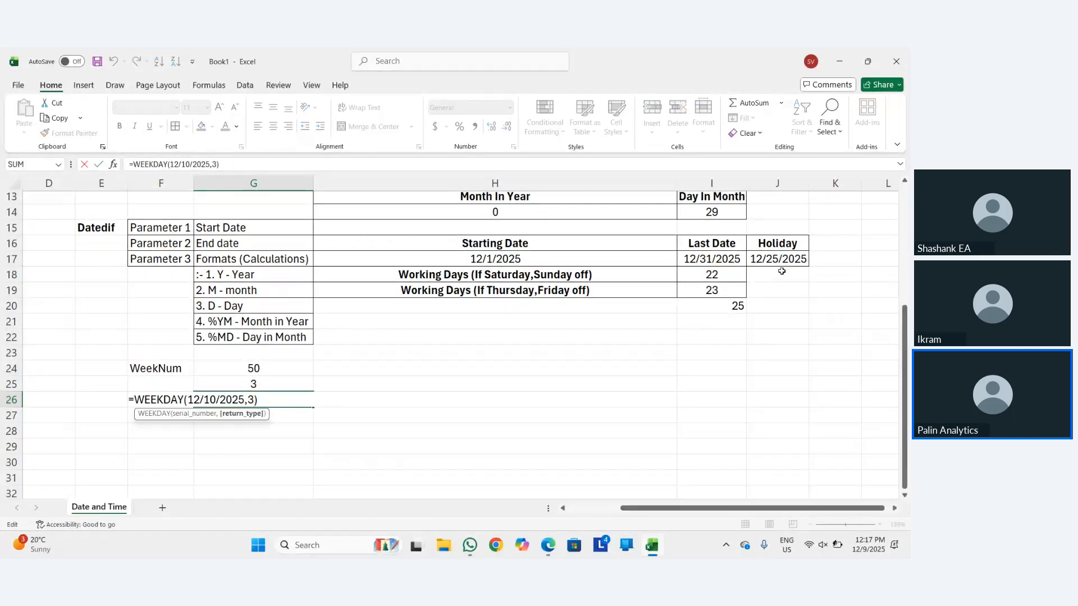
pyautogui.press('Left')
pyautogui.press('Left')
pyautogui.press('Left')
pyautogui.hotkey('shift', 'Left')
pyautogui.hotkey('shift', 'Left')
pyautogui.hotkey('shift', 'Left')
pyautogui.hotkey('shift', 'Left')
pyautogui.hotkey('shift', 'Left')
pyautogui.hotkey('shift', 'Left')
pyautogui.hotkey('shift', 'Left')
pyautogui.hotkey('shift', 'Left')
pyautogui.hotkey('shift', 'Left')
pyautogui.hotkey('shift', 'Left')
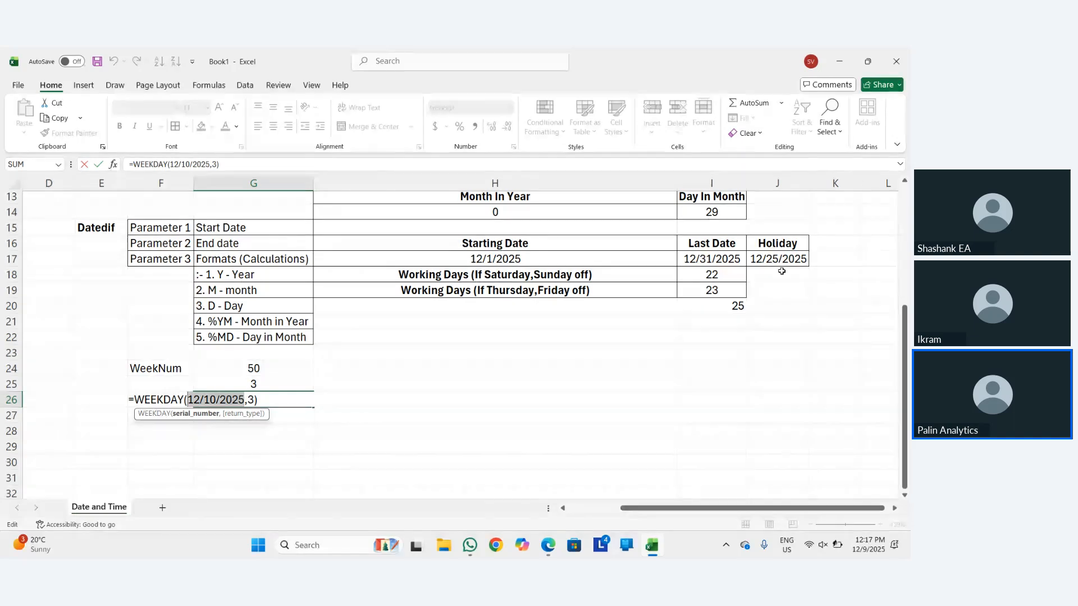
pyautogui.press('BackSpace')
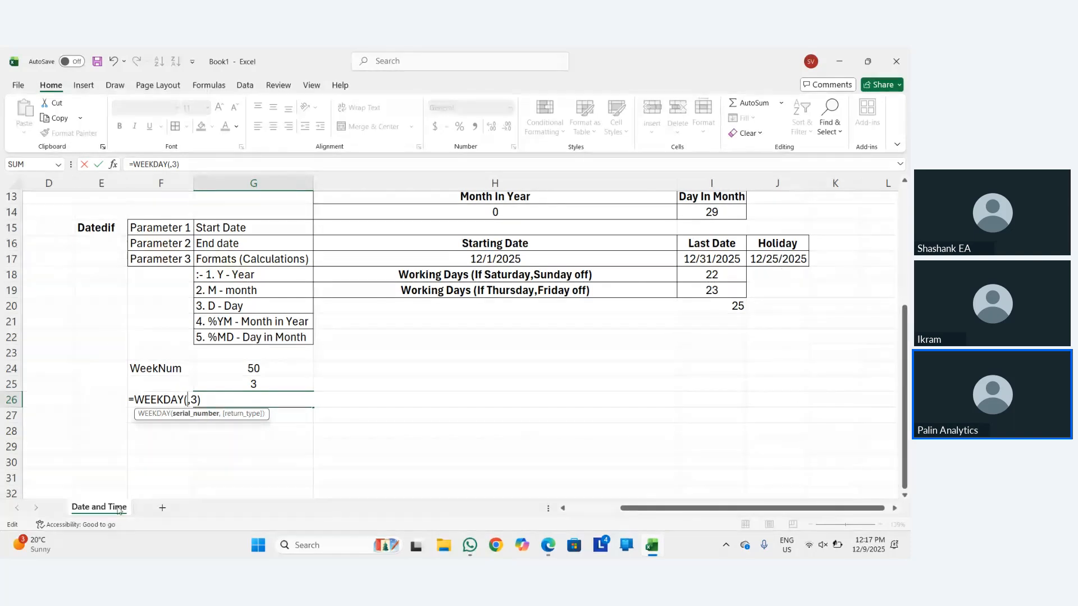
pyautogui.click(155, 386)
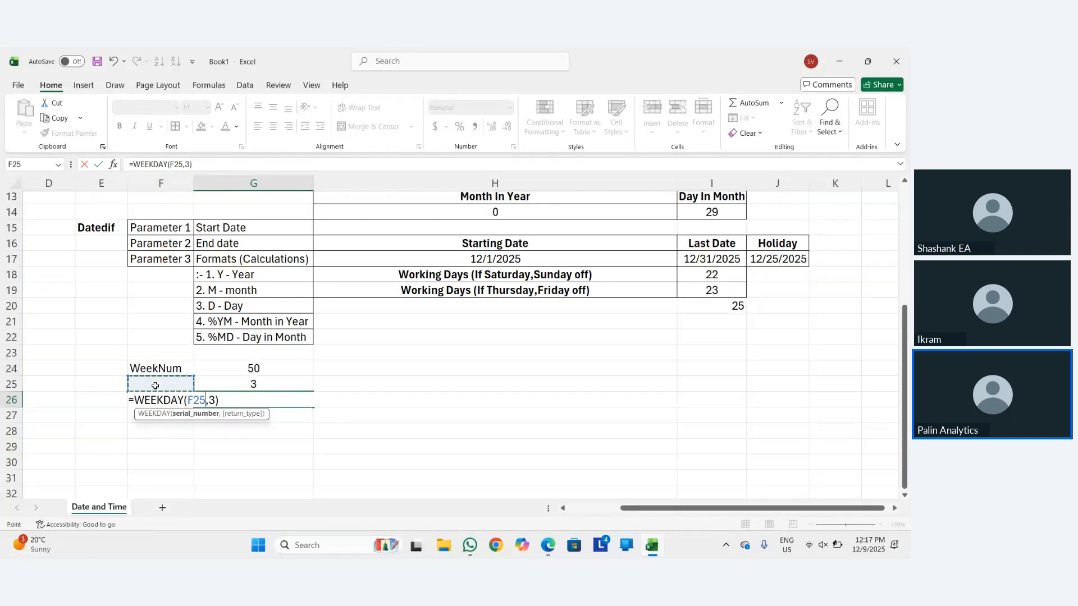
pyautogui.press('Return')
# Enter the date 12-10-2025 in cell F25.
pyautogui.click(155, 386)
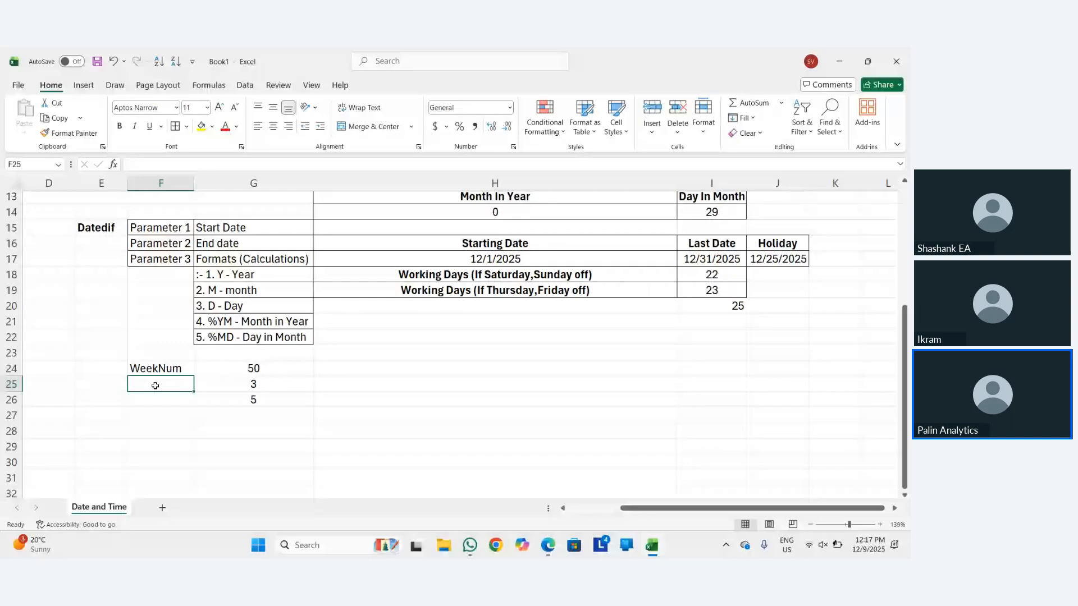
pyautogui.write('12-')
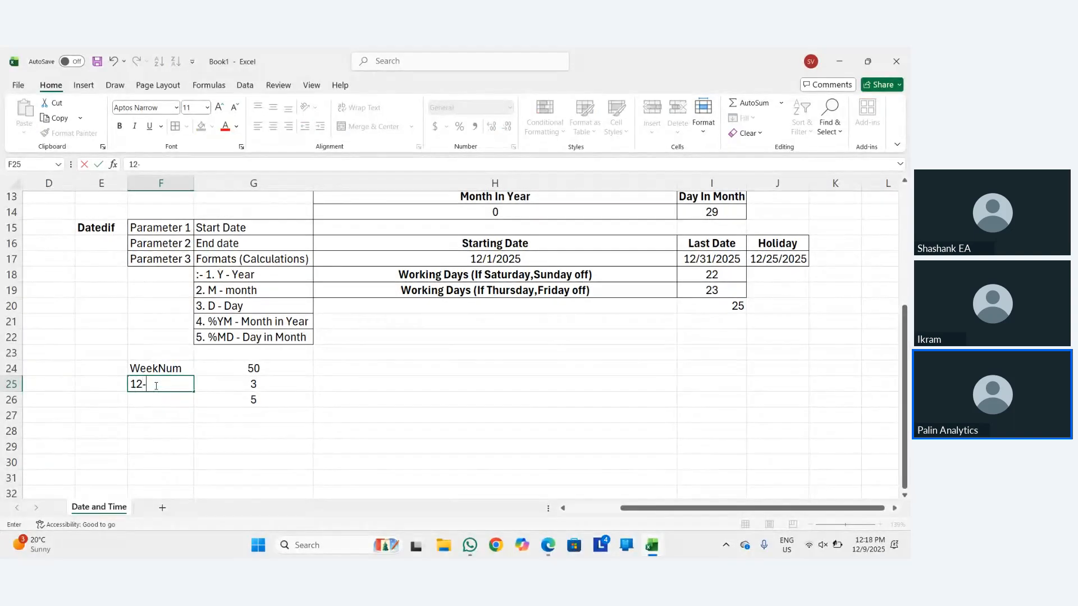
pyautogui.write('10-2025')
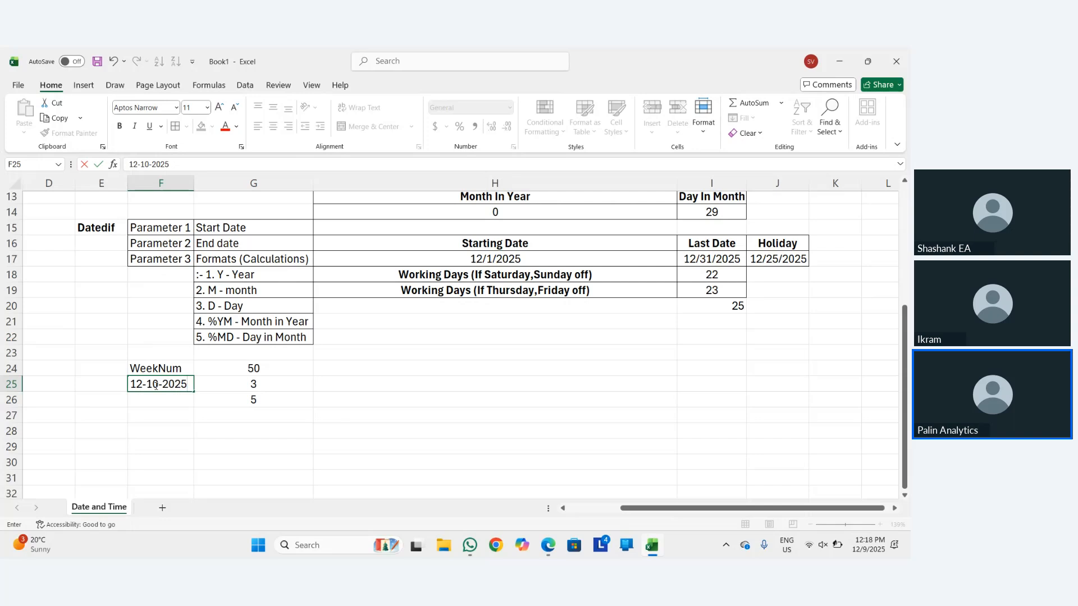
pyautogui.press('Return')
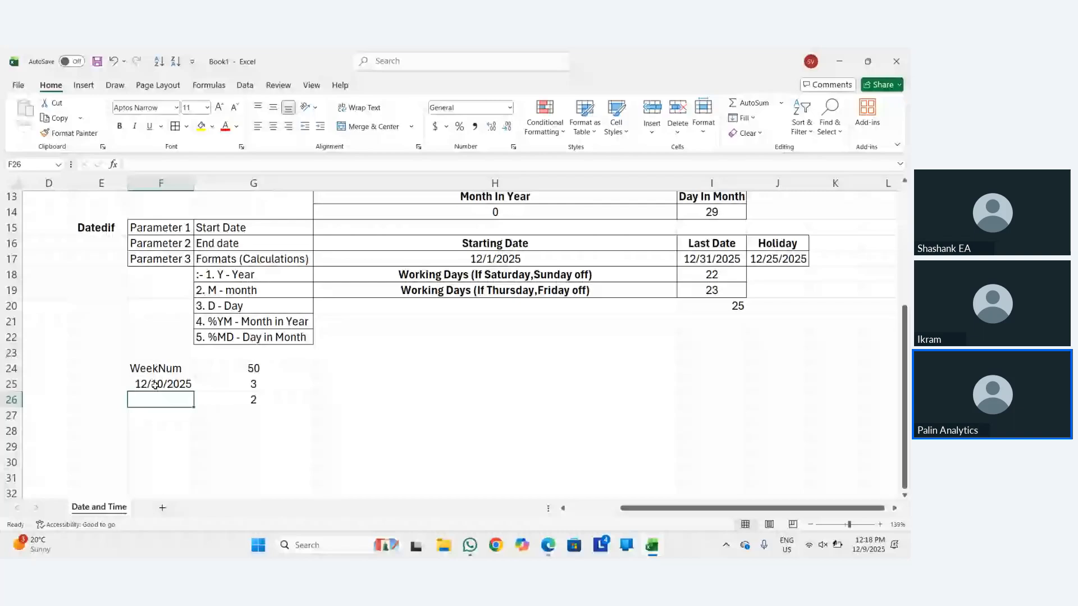
# Check which cell and return type the WEEKDAY formula in G26 uses.
pyautogui.press('Right')
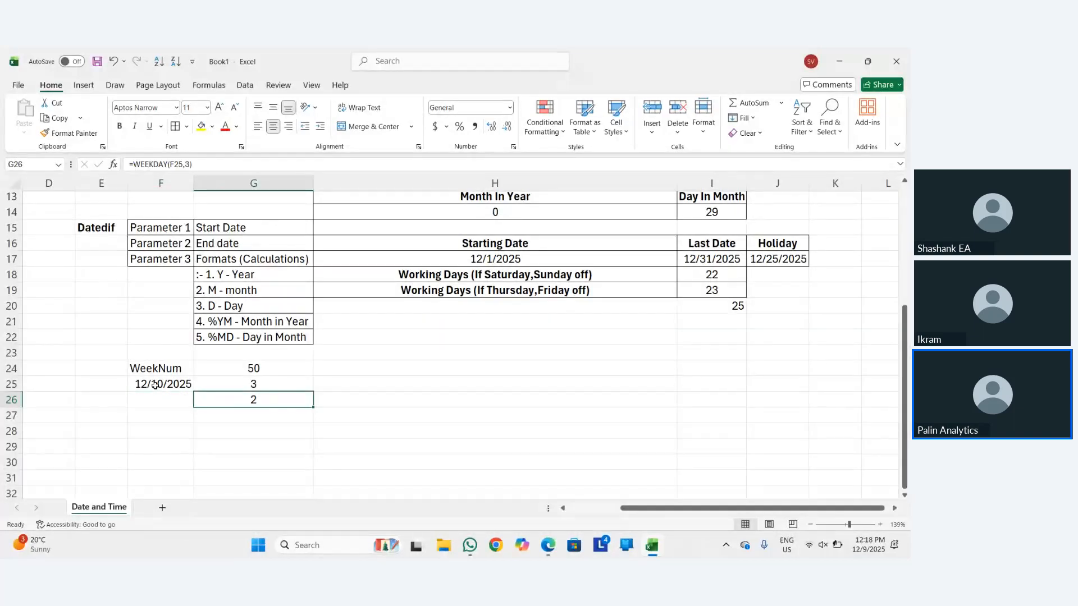
pyautogui.press('F2')
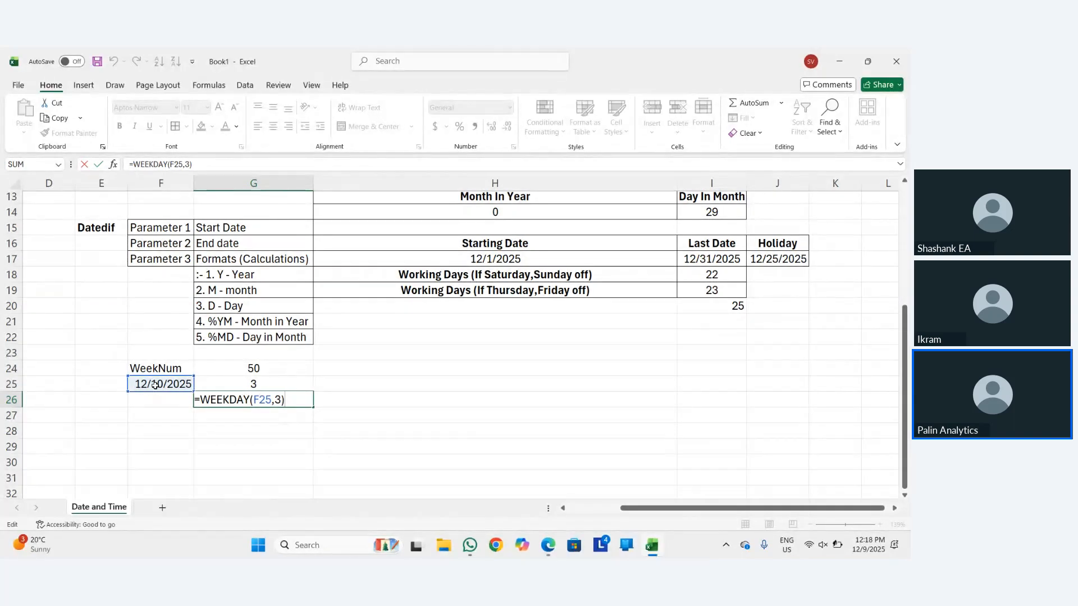
pyautogui.press('Return')
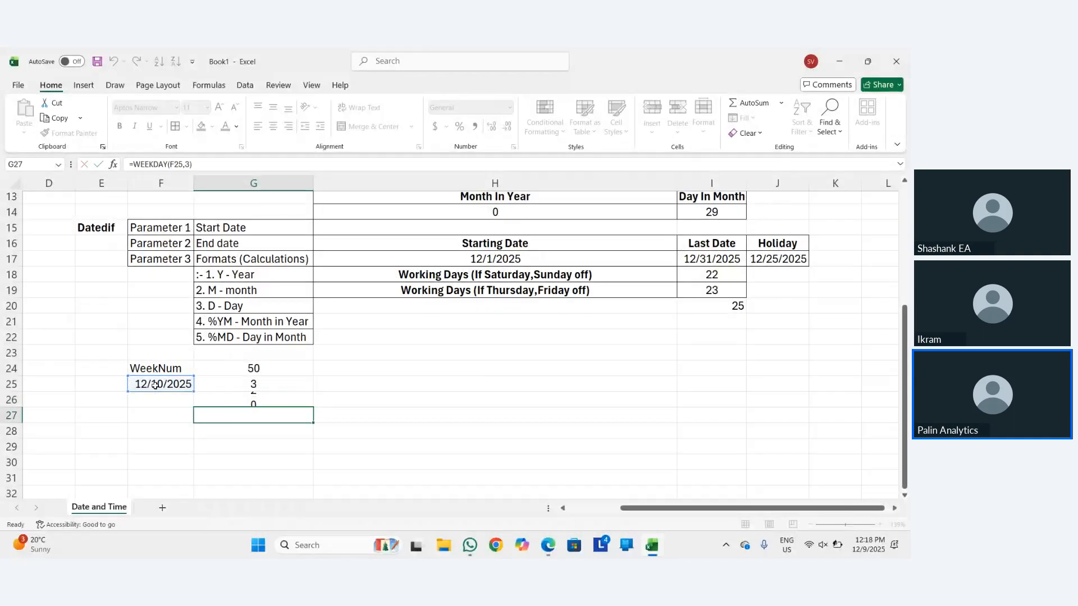
pyautogui.press('Up')
pyautogui.press('Left')
pyautogui.press('Right')
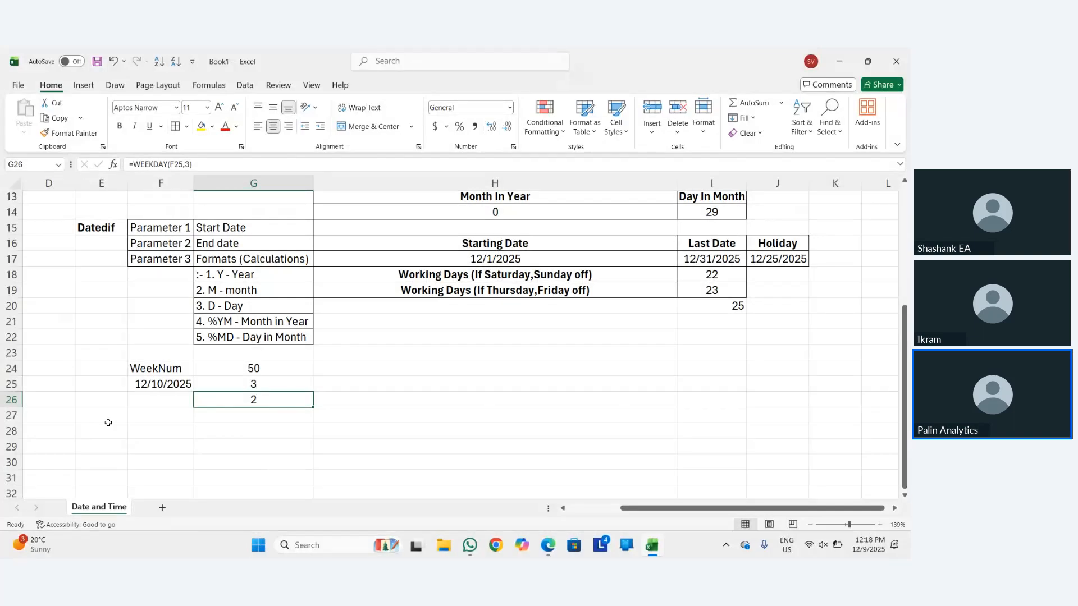
pyautogui.press('Right')
pyautogui.press('Up')
pyautogui.press('Left')
pyautogui.press('Down')
pyautogui.press('Right')
pyautogui.press('Up')
pyautogui.press('Left')
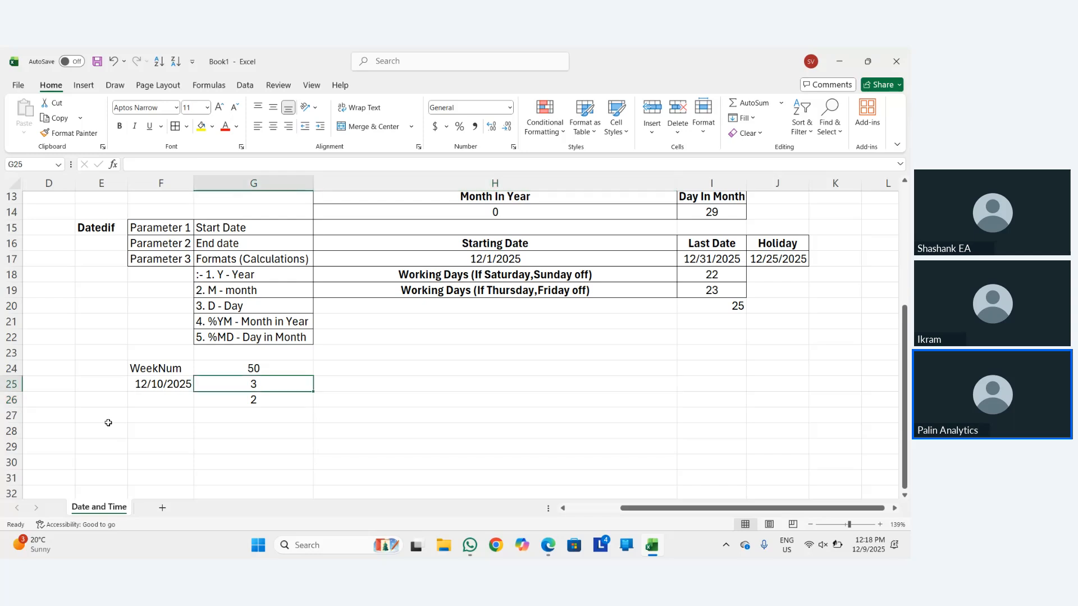
pyautogui.press('Down')
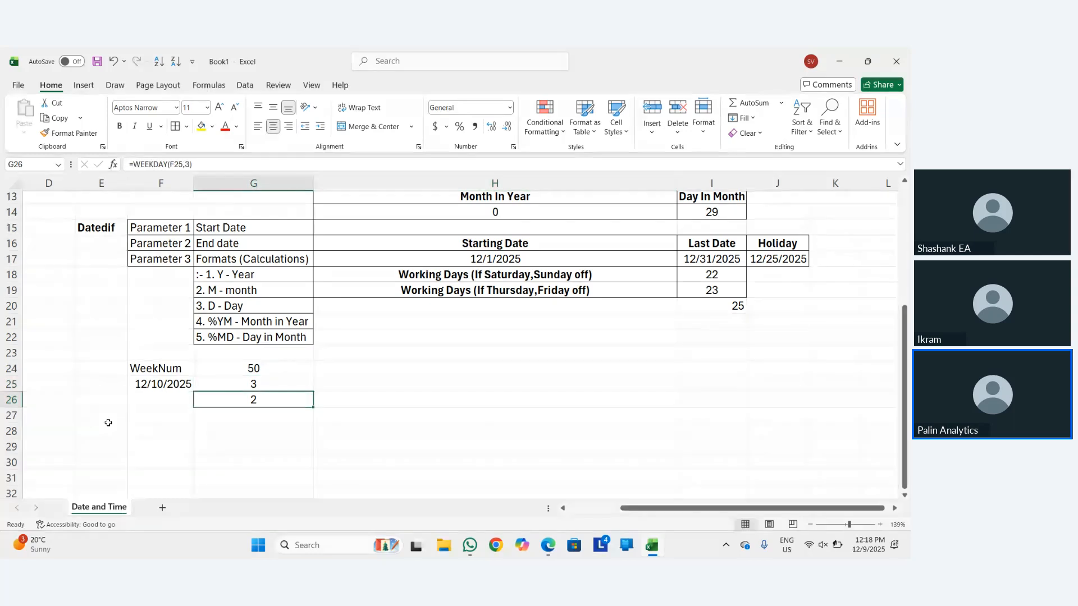
pyautogui.press('Down')
pyautogui.press('Right')
pyautogui.click(109, 422)
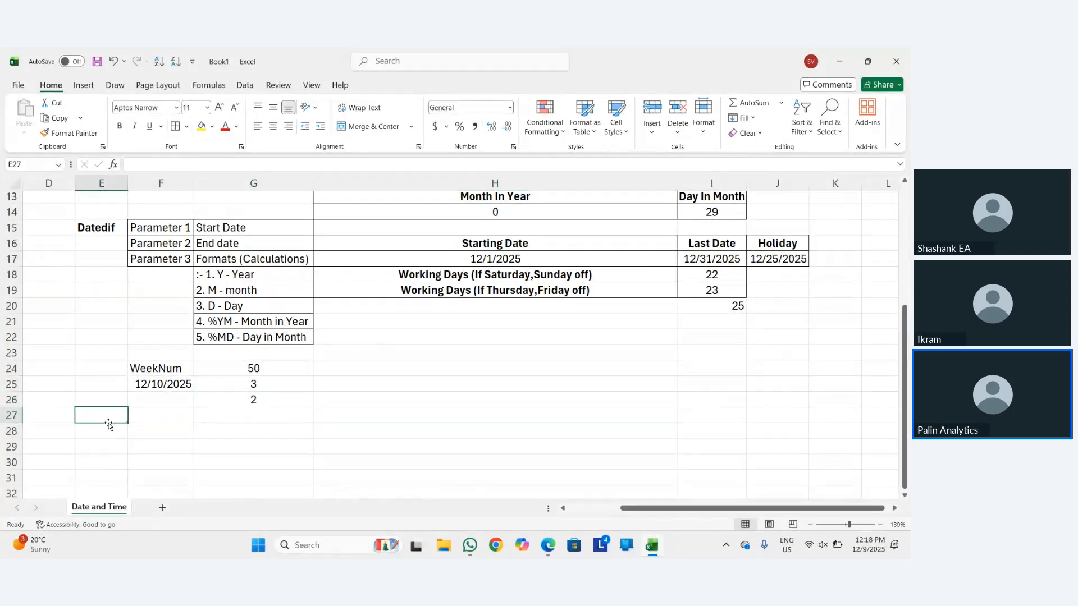
pyautogui.press('Right')
pyautogui.press('Right')
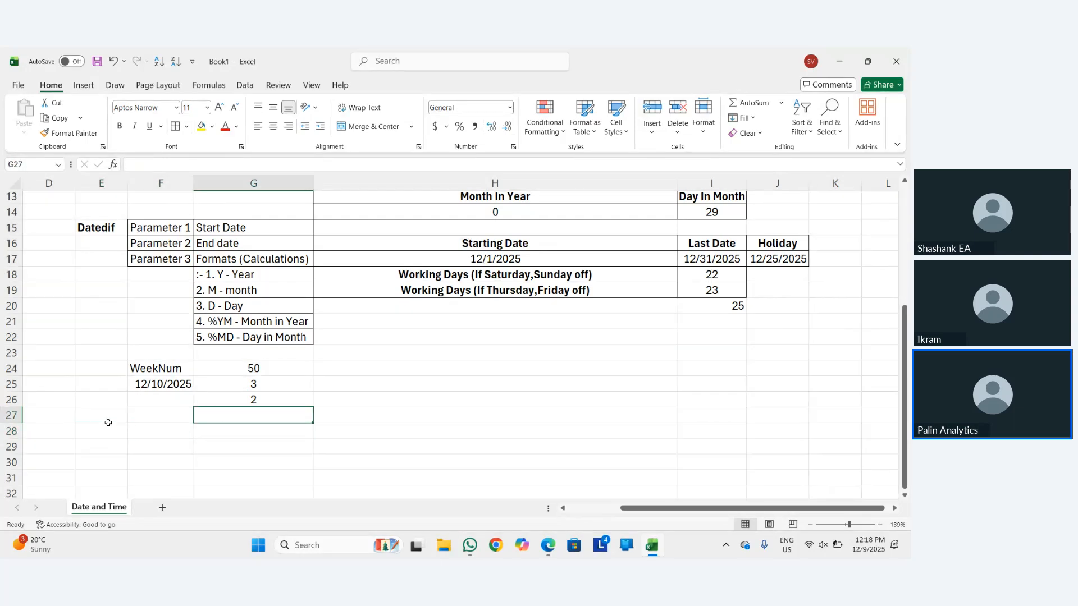
# Center the WeekNum label horizontally in cell F24.
pyautogui.press('Up')
pyautogui.press('Up')
pyautogui.press('Up')
pyautogui.press('Up')
pyautogui.press('Left')
pyautogui.press('Left')
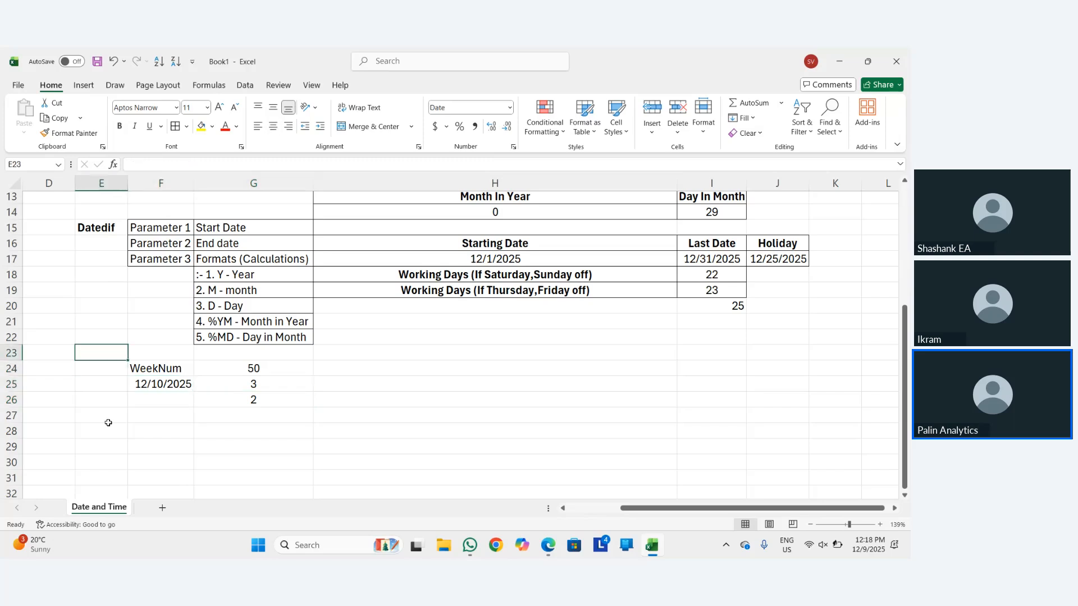
pyautogui.press('Down')
pyautogui.press('Right')
pyautogui.hotkey('alt', 'h')
pyautogui.press('a')
pyautogui.press('c')
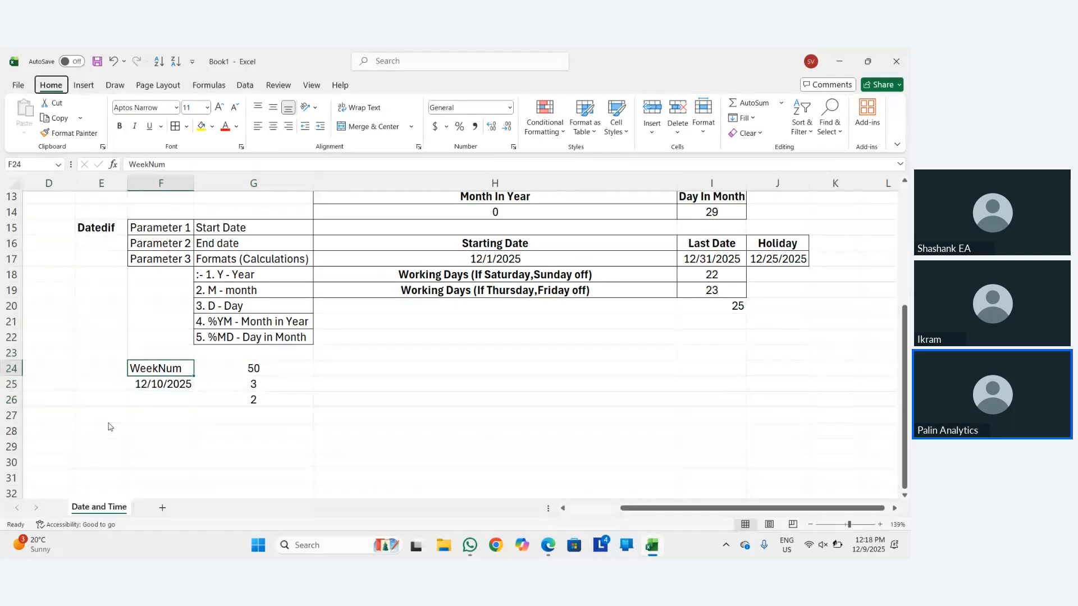
pyautogui.hotkey('shift', 'Right')
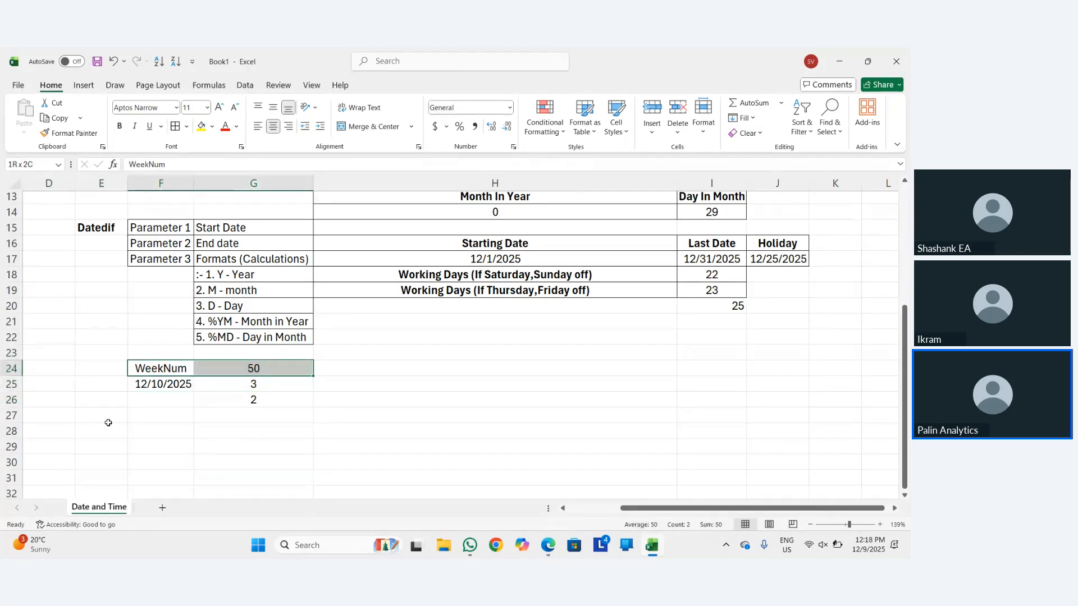
pyautogui.press('Down')
pyautogui.press('Down')
pyautogui.press('Up')
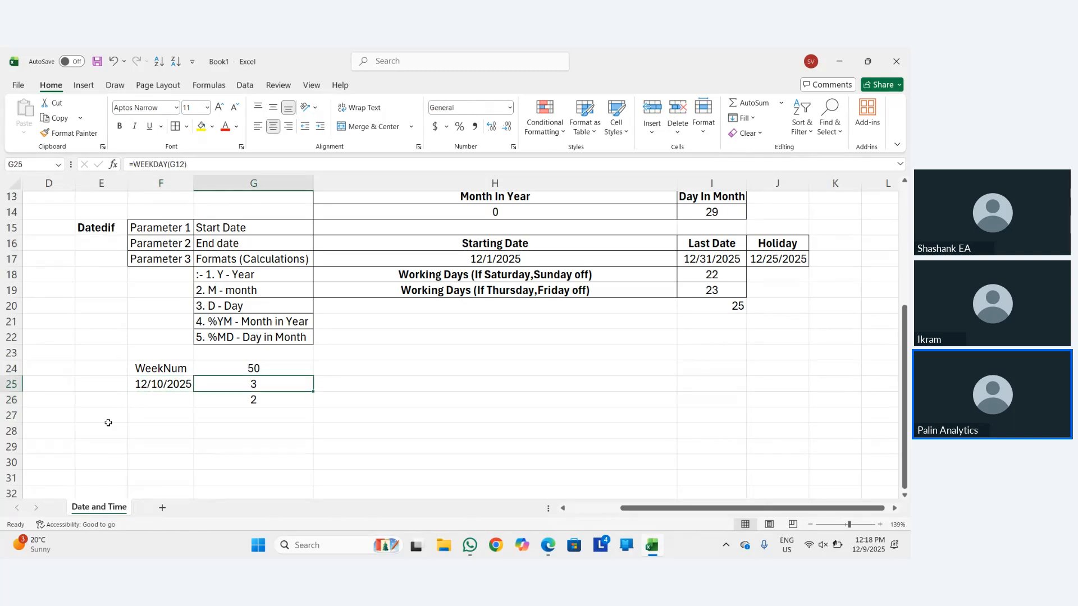
pyautogui.press('Up')
pyautogui.press('Right')
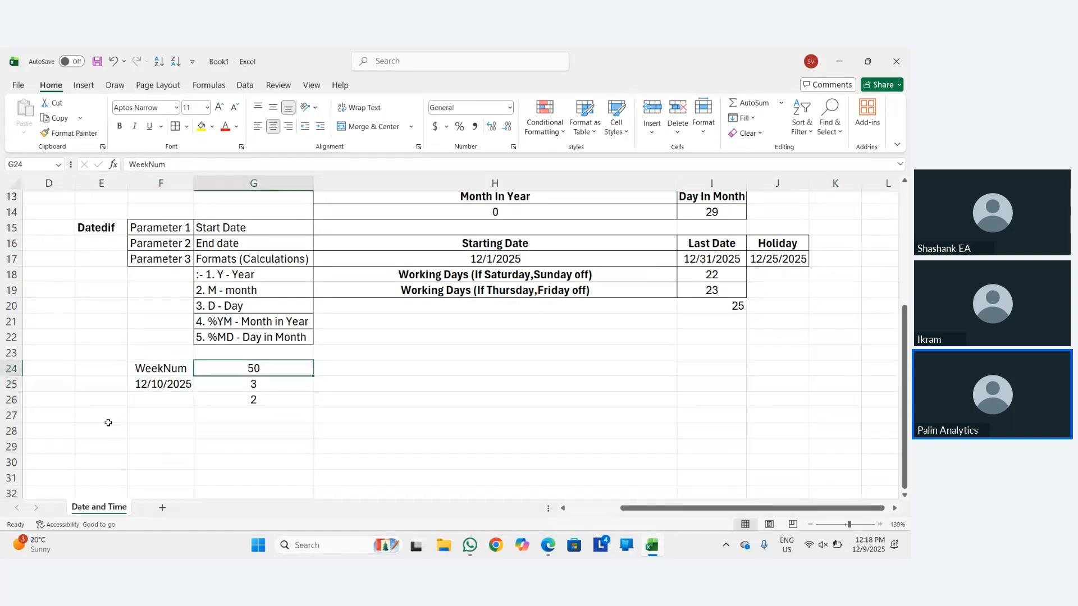
pyautogui.press('Down')
pyautogui.press('Down')
pyautogui.press('Left')
pyautogui.press('Left')
pyautogui.press('Right')
pyautogui.press('Up')
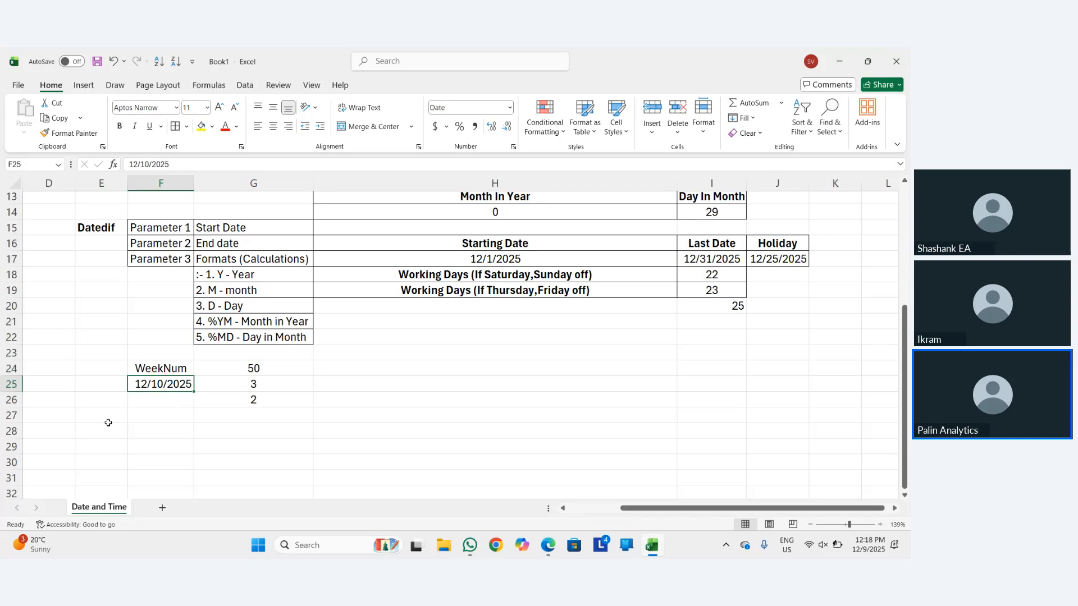
pyautogui.press('Up')
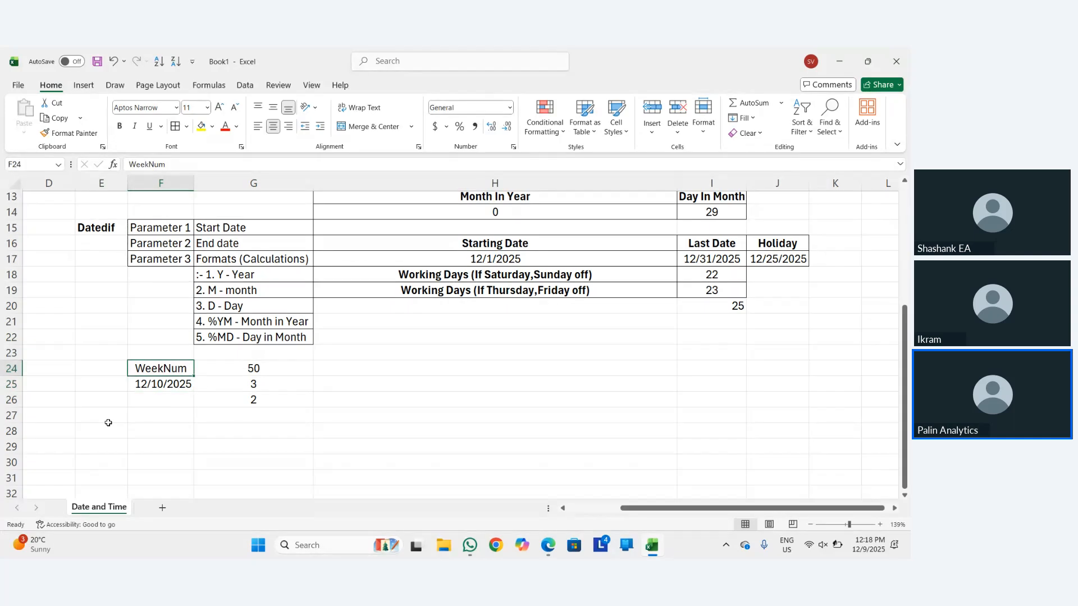
# Move the date from cell F25 to cell H25.
pyautogui.press('Down')
pyautogui.hotkey('ctrl', 'c')
pyautogui.press('Right')
pyautogui.press('Right')
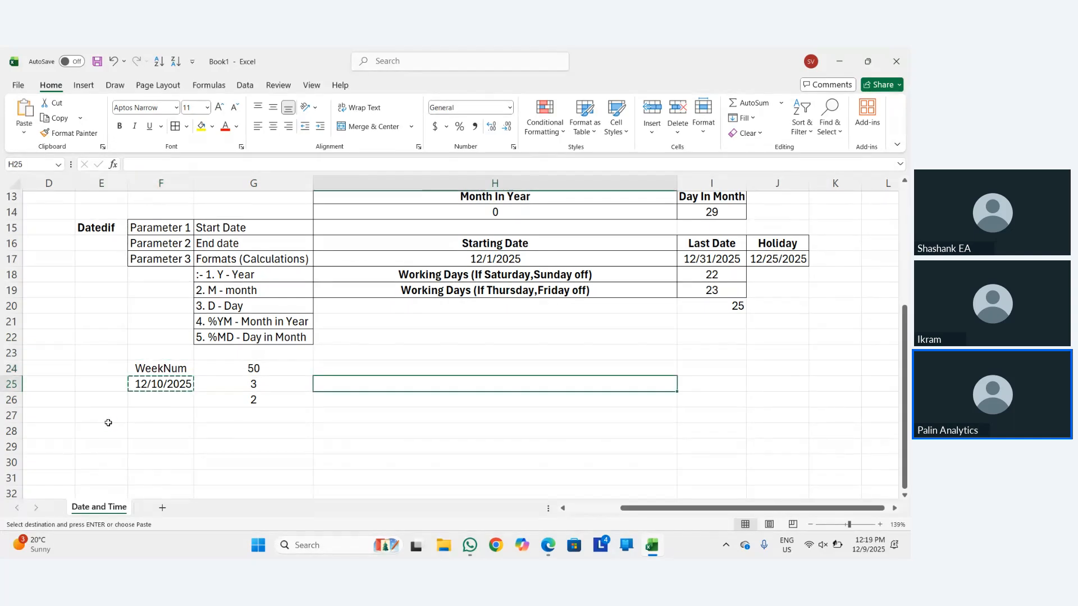
pyautogui.press('Left')
pyautogui.press('Left')
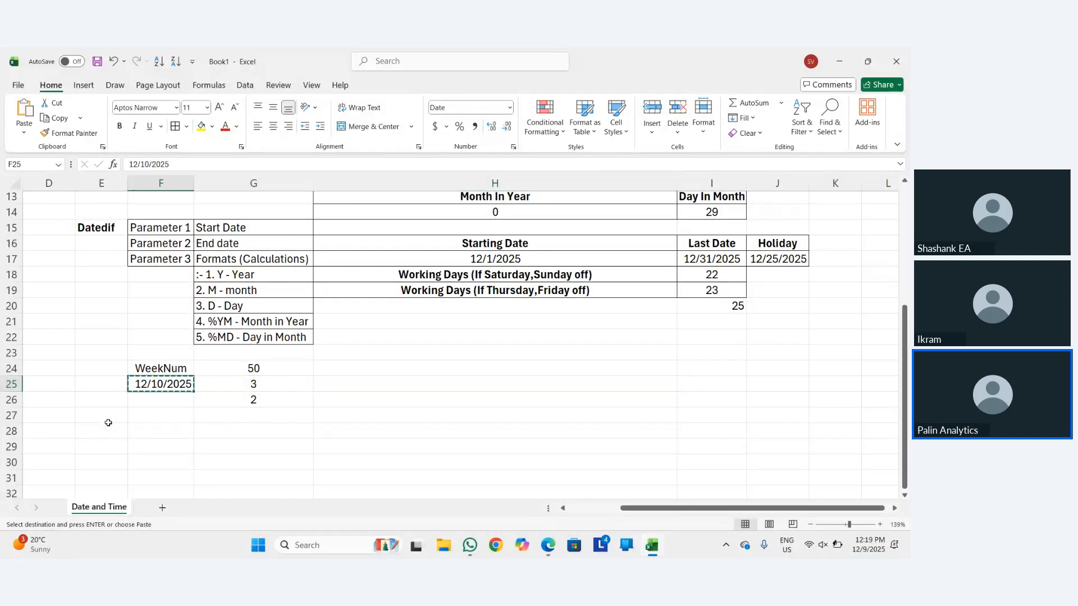
pyautogui.press('Right')
pyautogui.press('Right')
pyautogui.hotkey('ctrl', 'v')
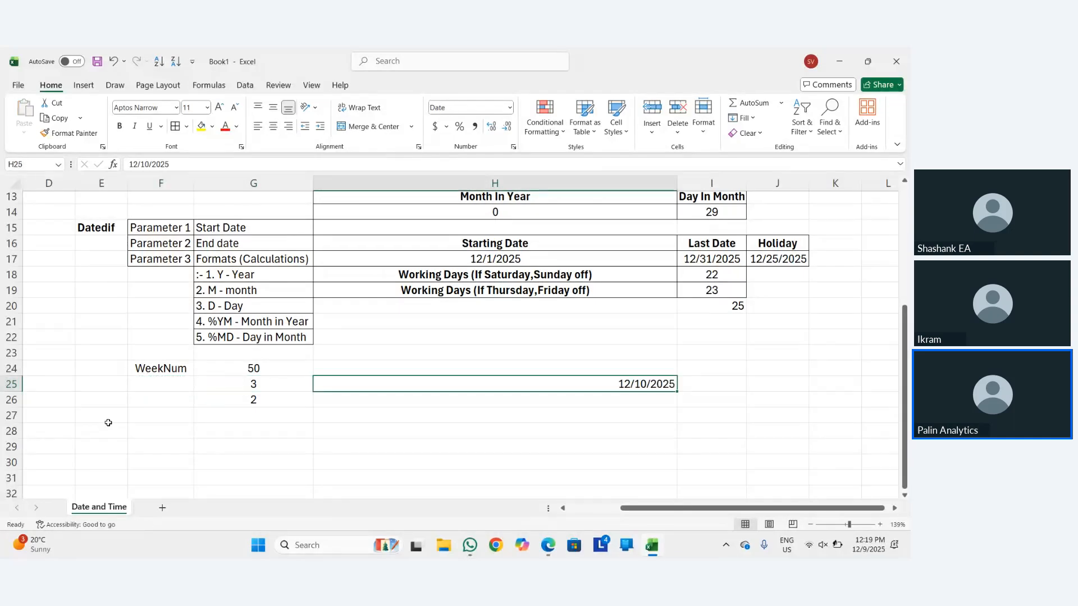
# Enter the label Weekday in cell F25, below the WeekNum label.
pyautogui.press('Left')
pyautogui.press('Left')
pyautogui.write('We')
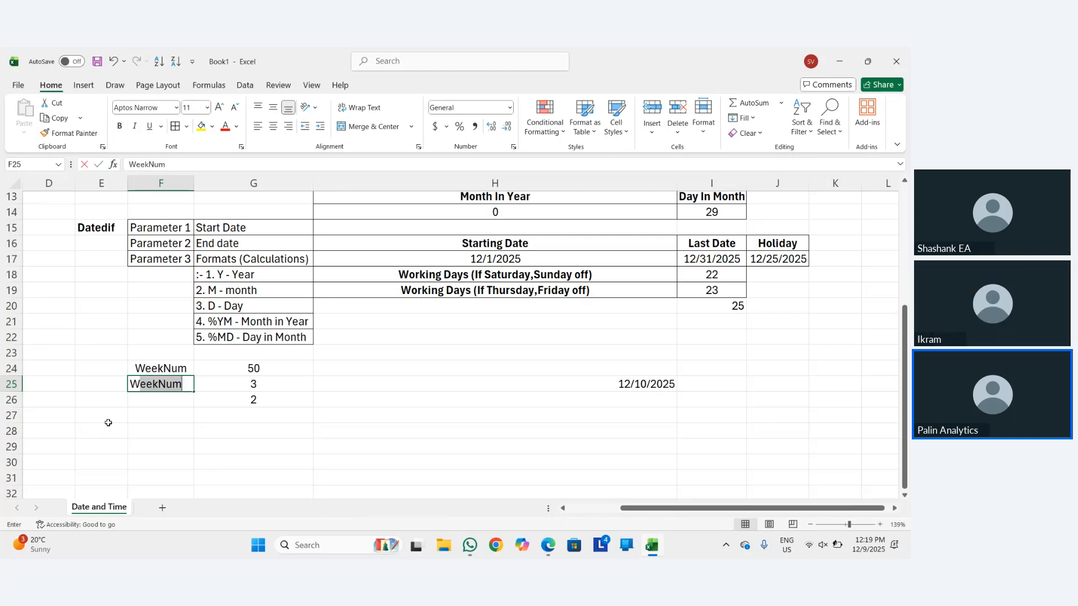
pyautogui.write('ekday')
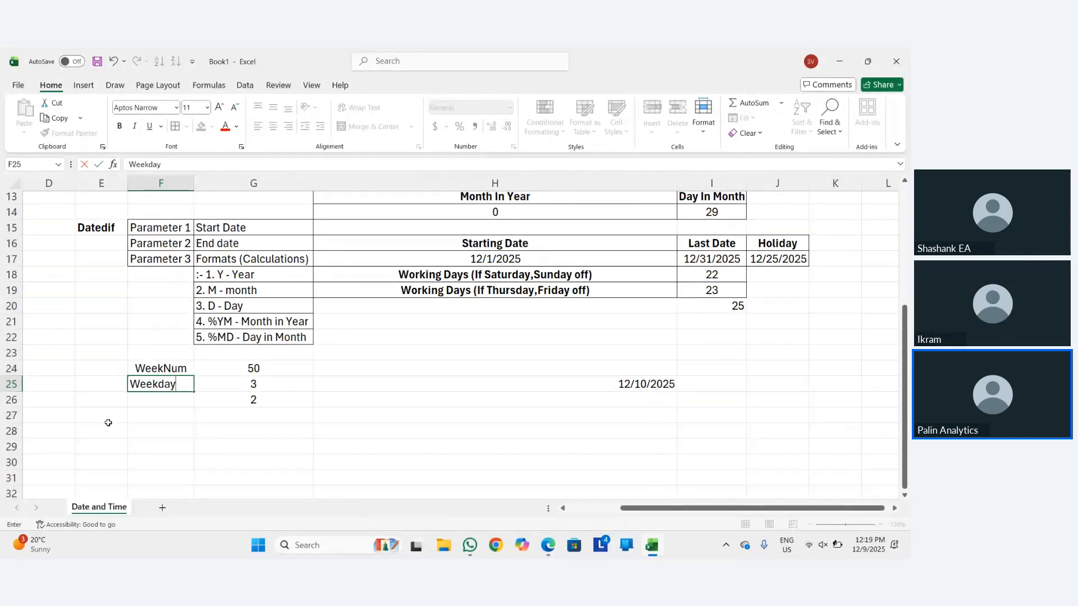
pyautogui.press('Return')
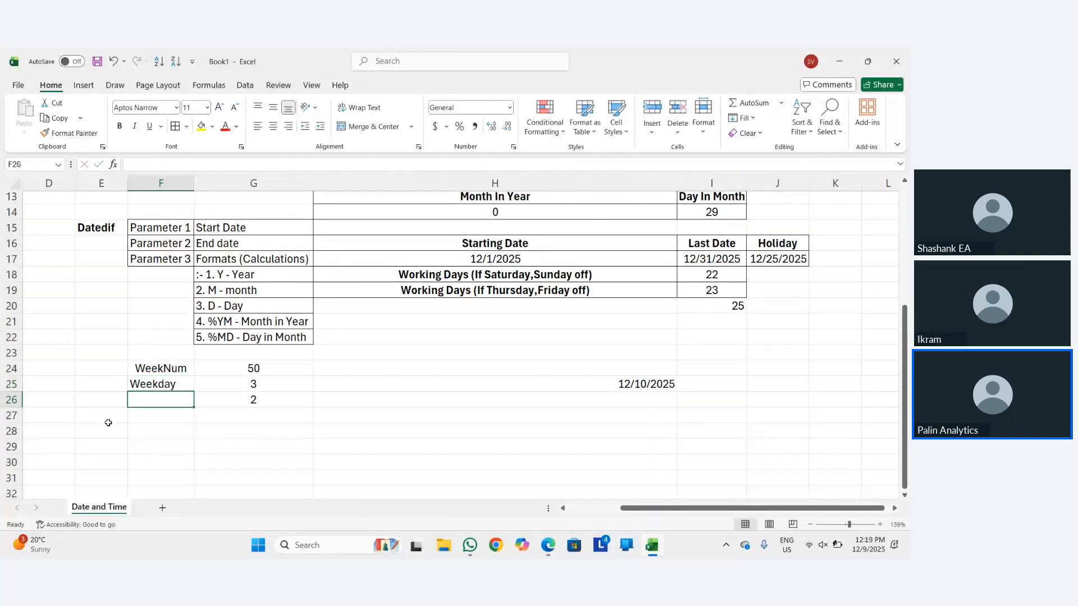
# Center the Weekday label horizontally in cell F25.
pyautogui.press('Up')
pyautogui.press('Right')
pyautogui.press('Left')
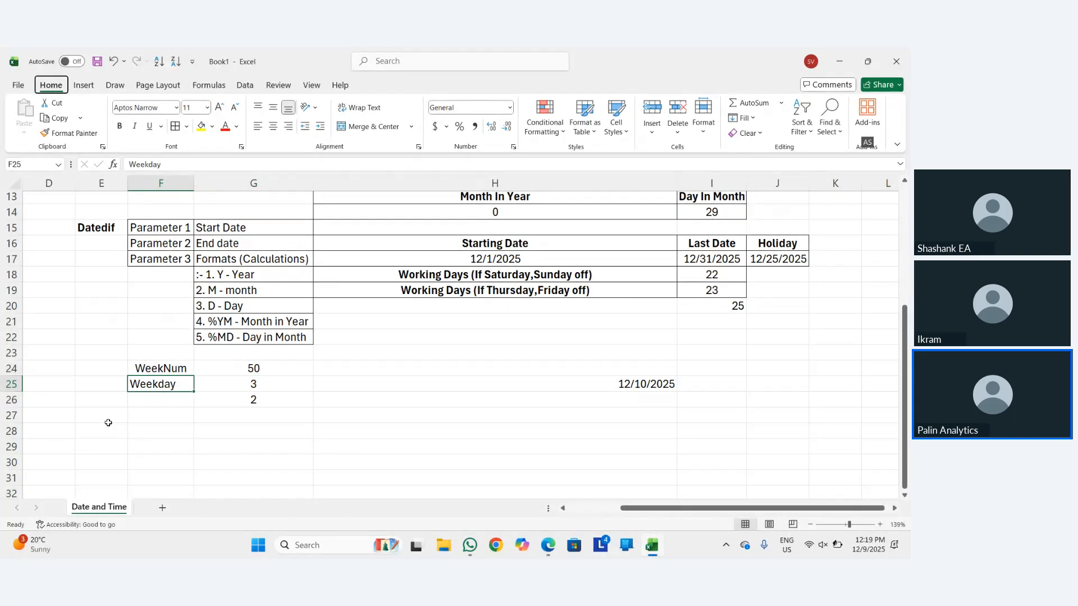
pyautogui.press('Return')
pyautogui.press('Right')
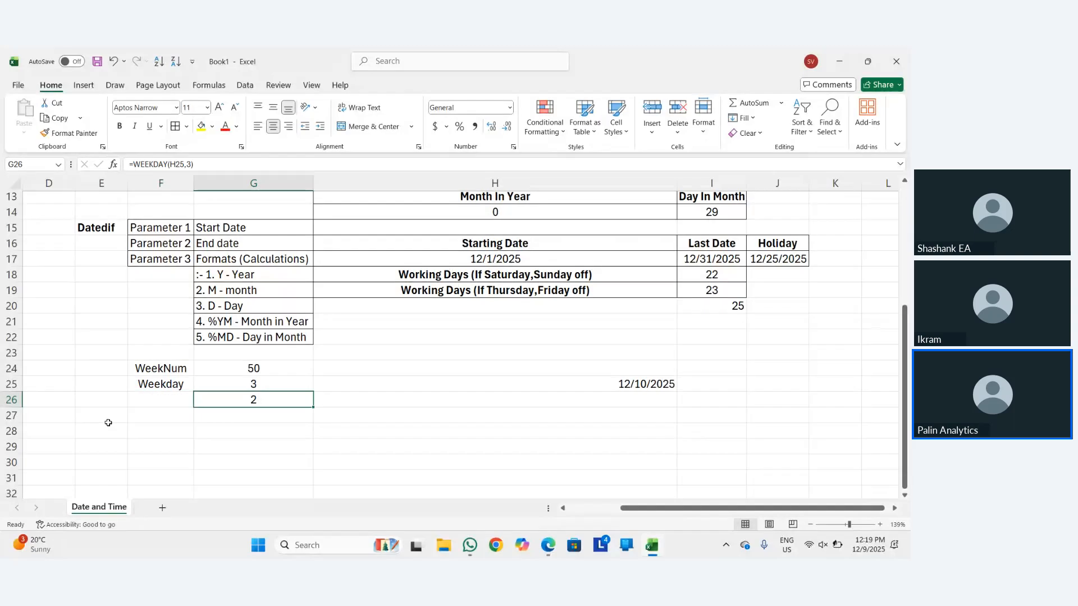
pyautogui.press('Left')
pyautogui.hotkey('ctrl', 'w')
pyautogui.write('eek')
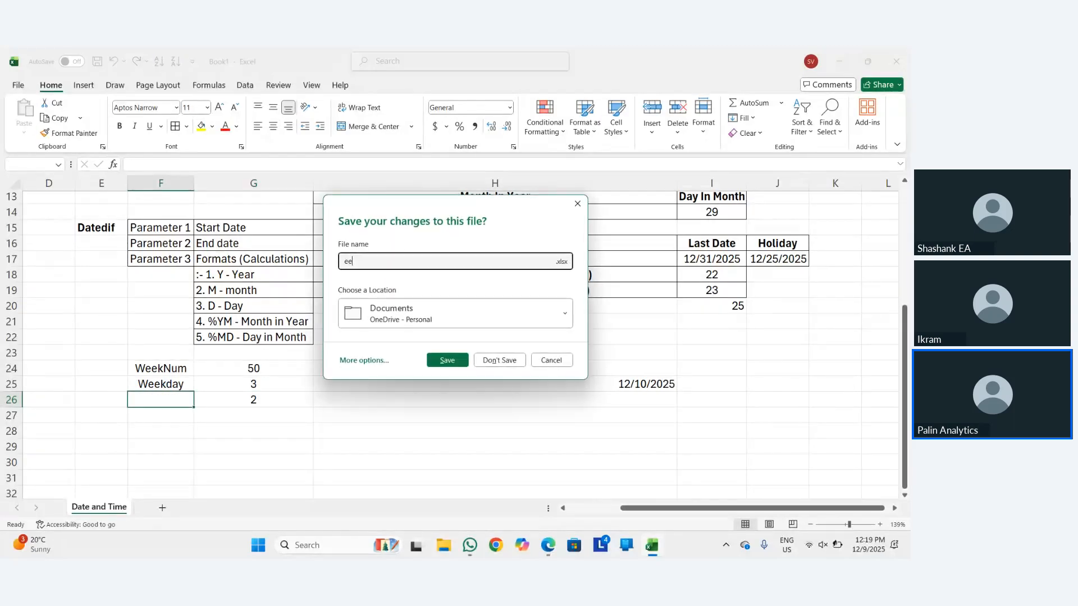
pyautogui.press('BackSpace')
pyautogui.press('BackSpace')
pyautogui.press('BackSpace')
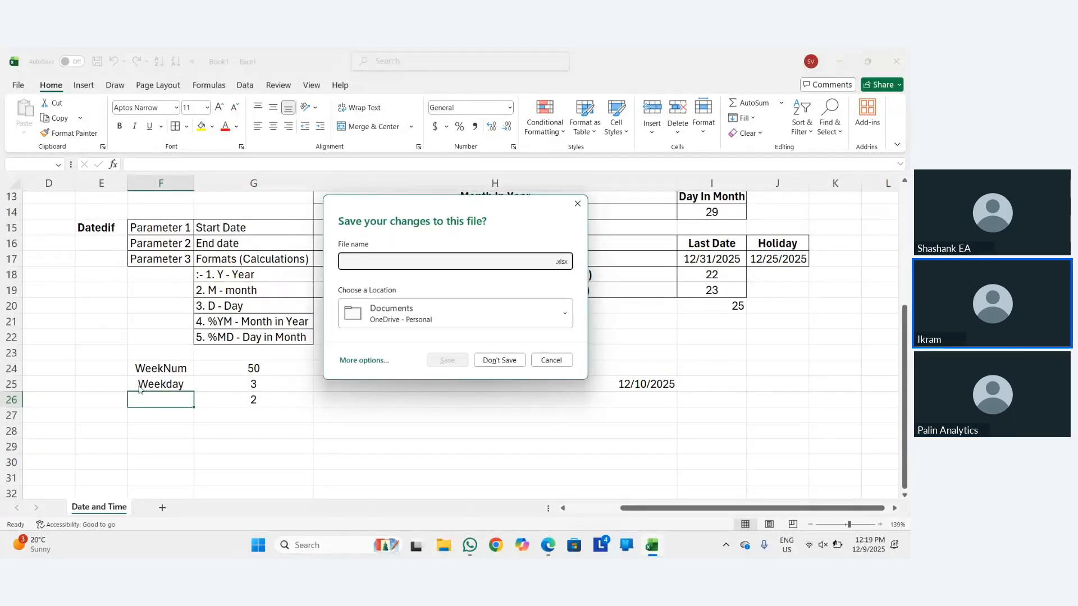
pyautogui.click(578, 204)
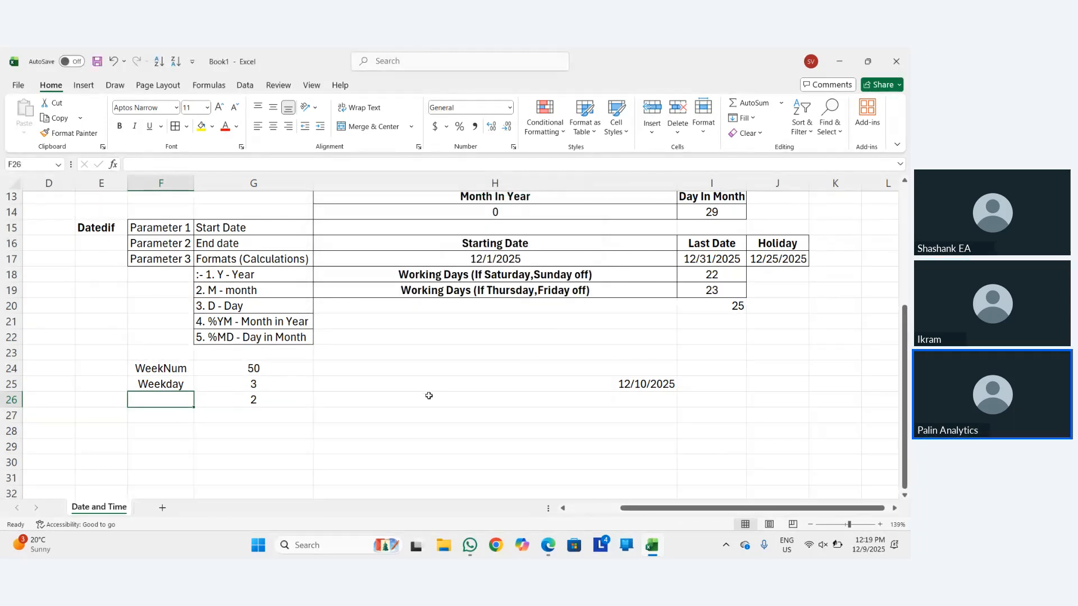
pyautogui.write('=wee')
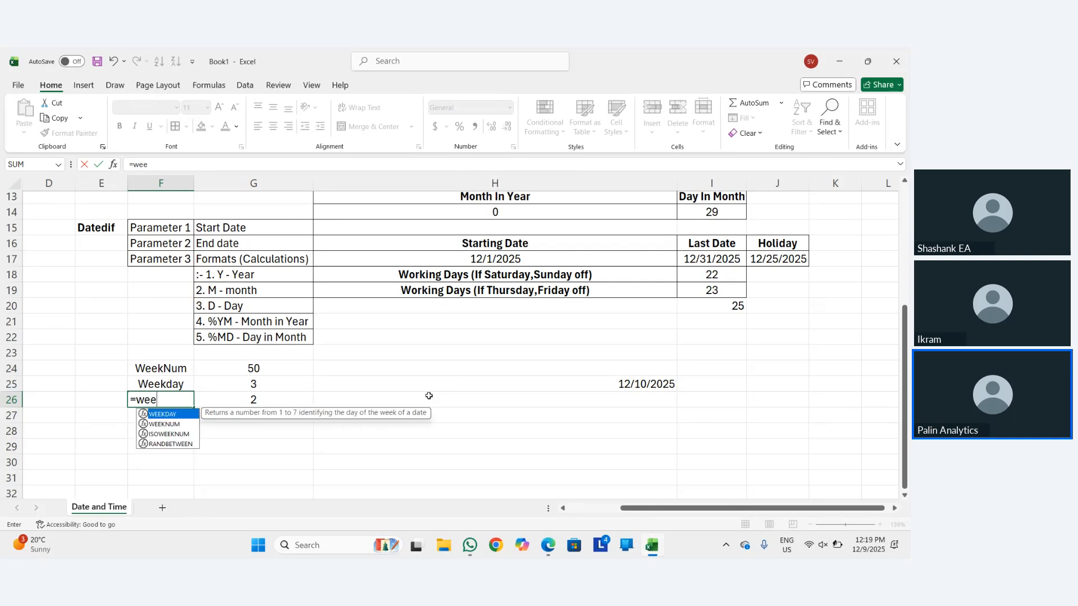
pyautogui.press('Escape')
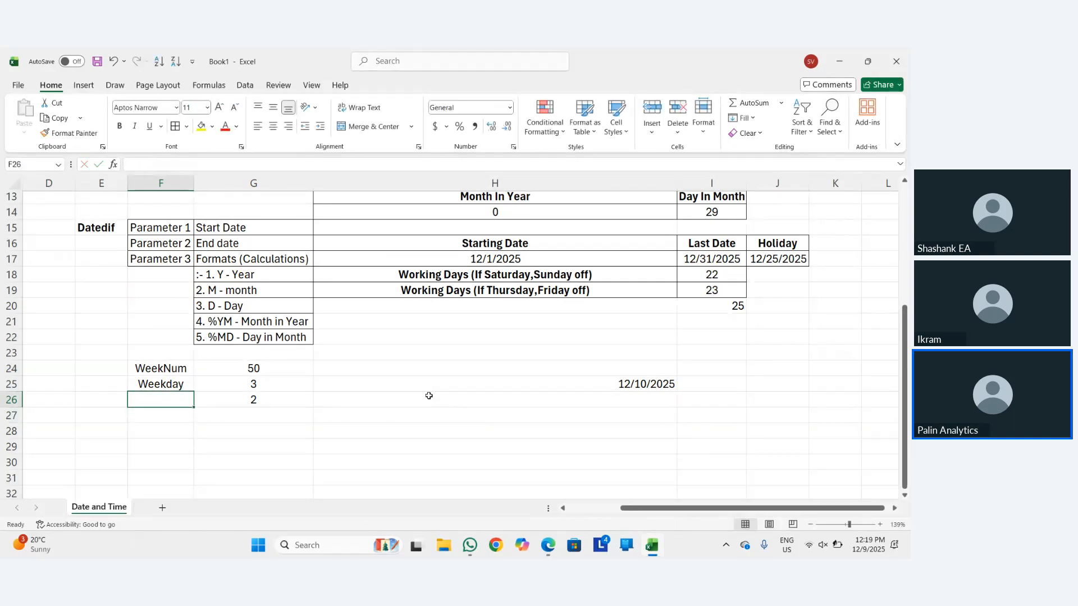
pyautogui.press('Right')
pyautogui.press('Left')
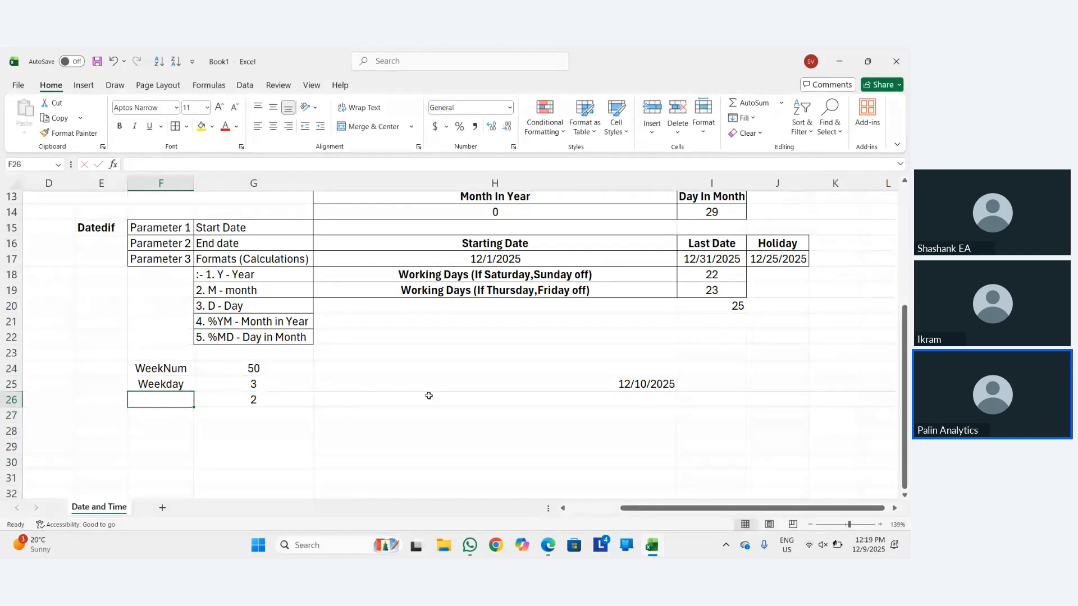
pyautogui.write('W')
pyautogui.press('BackSpace')
# Apply all borders to the WeekNum and Weekday labels and their results in cells F24:G25.
pyautogui.press('Right')
pyautogui.press('Up')
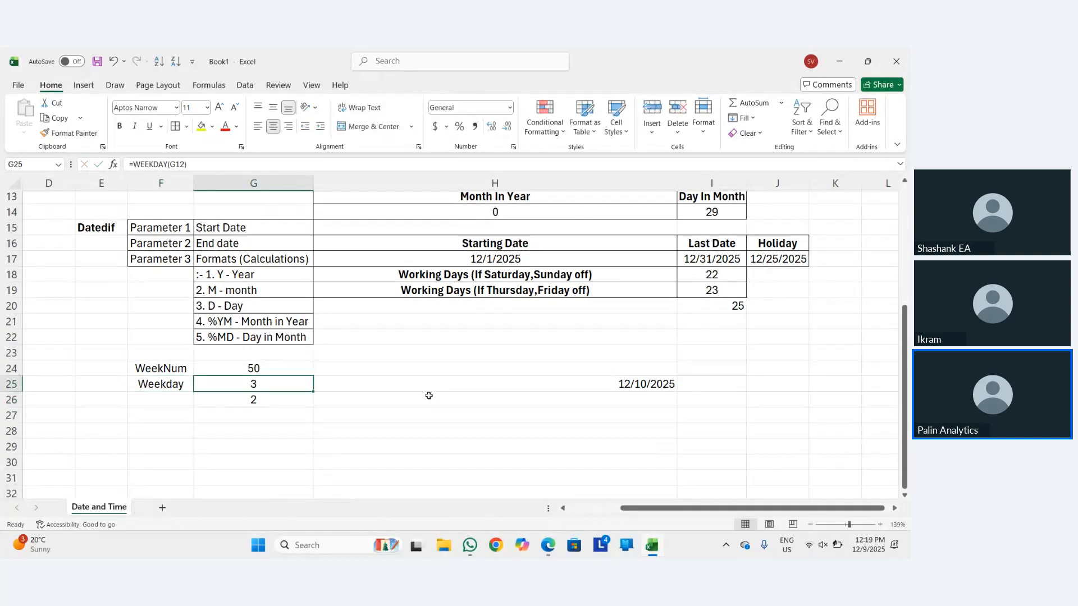
pyautogui.press('Left')
pyautogui.hotkey('shift', 'Up')
pyautogui.hotkey('shift', 'Right')
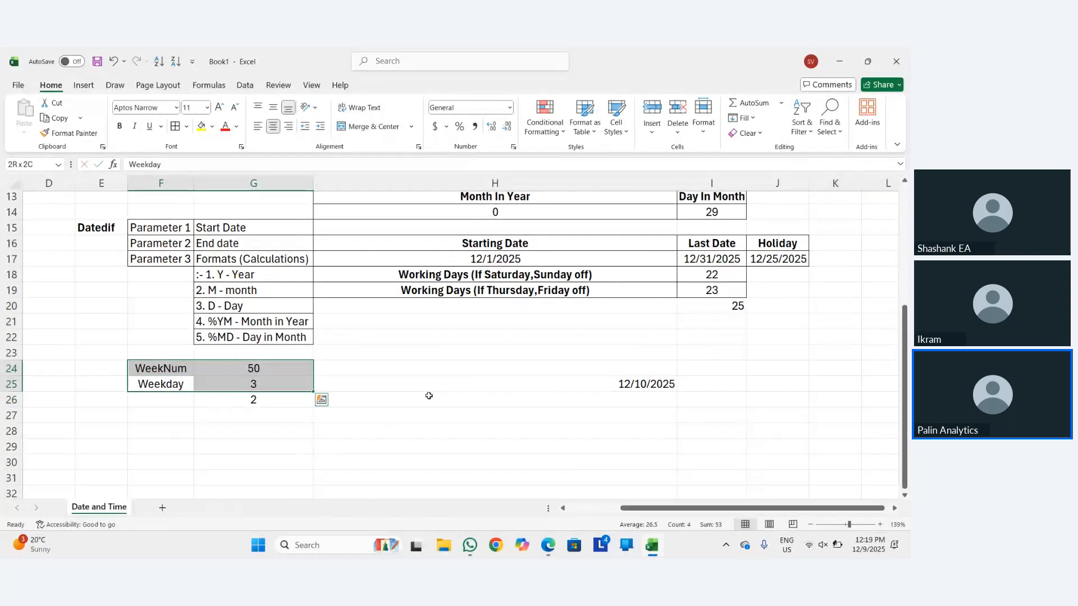
pyautogui.press('alt')
# Make the WeekNum and Weekday labels in cells F24:F25 bold.
pyautogui.hotkey('shift', 'Left')
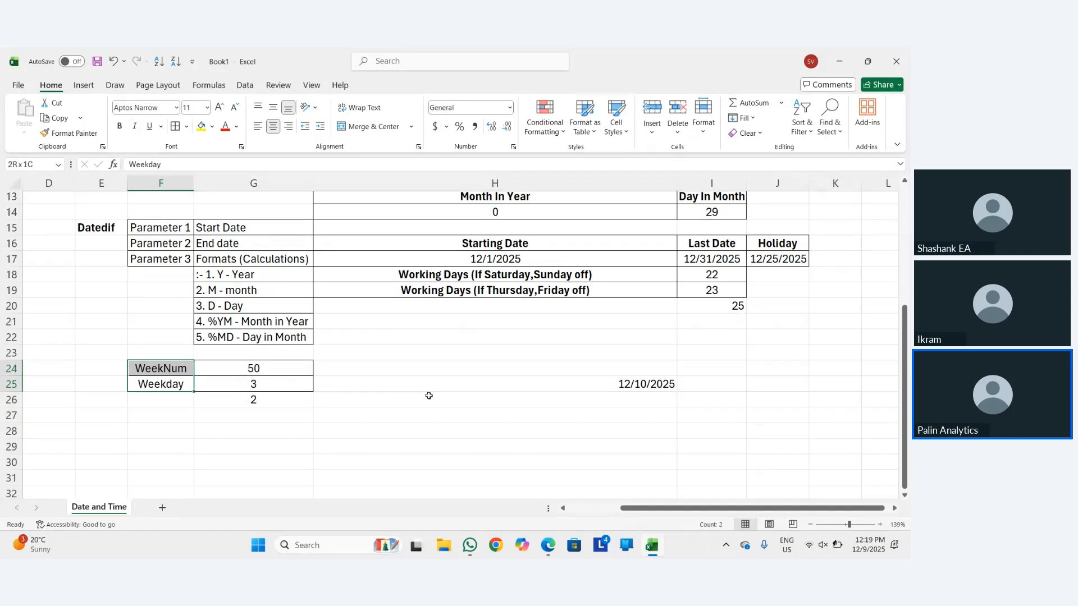
pyautogui.hotkey('ctrl', 'b')
pyautogui.press('Right')
pyautogui.press('Right')
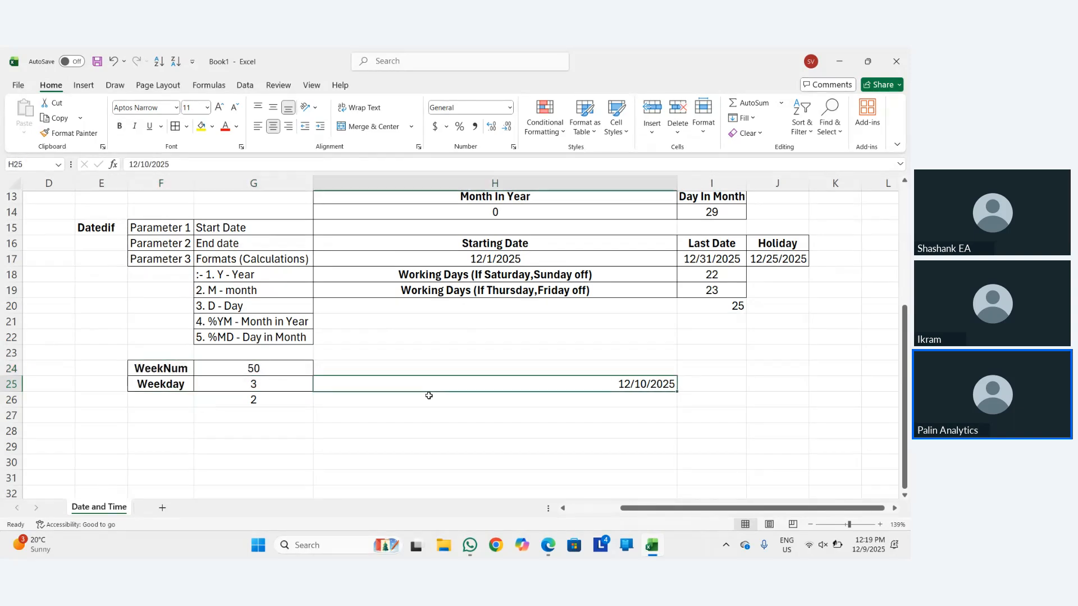
# Apply all borders to the two WEEKDAY results in cells G25:G26.
pyautogui.press('Down')
pyautogui.press('Left')
pyautogui.press('Up')
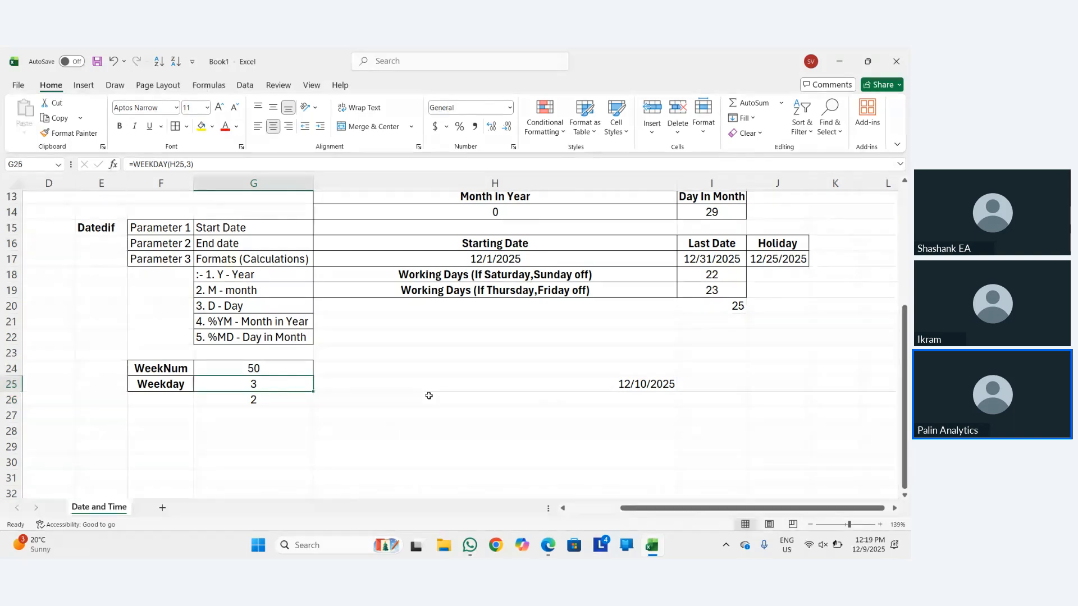
pyautogui.hotkey('shift', 'Down')
pyautogui.press('alt')
pyautogui.press('h')
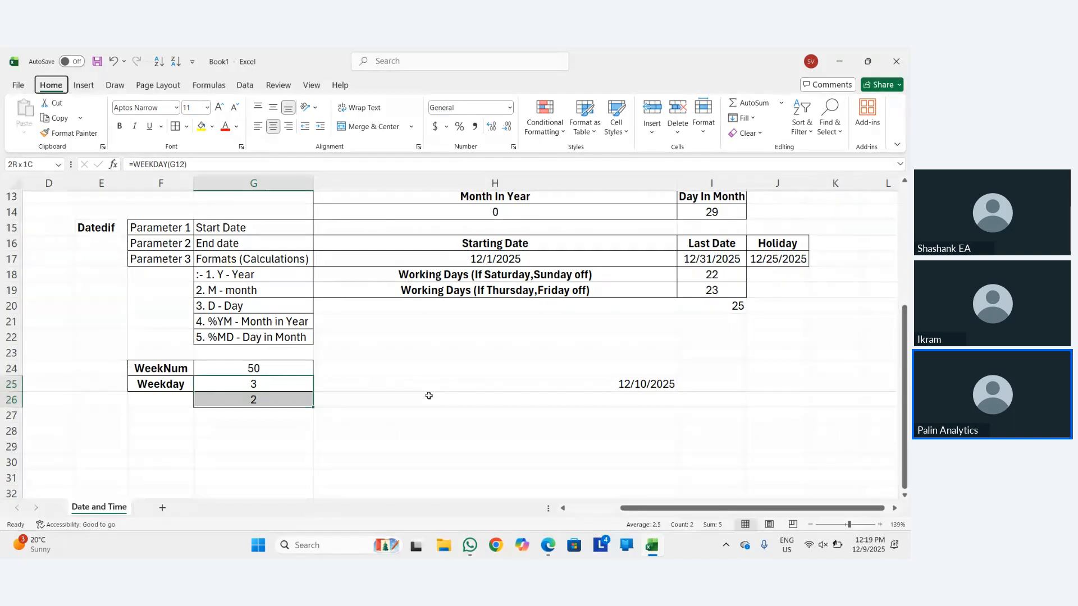
pyautogui.press('b')
pyautogui.press('a')
pyautogui.press('Left')
pyautogui.press('Up')
pyautogui.press('Right')
pyautogui.press('Down')
pyautogui.press('Down')
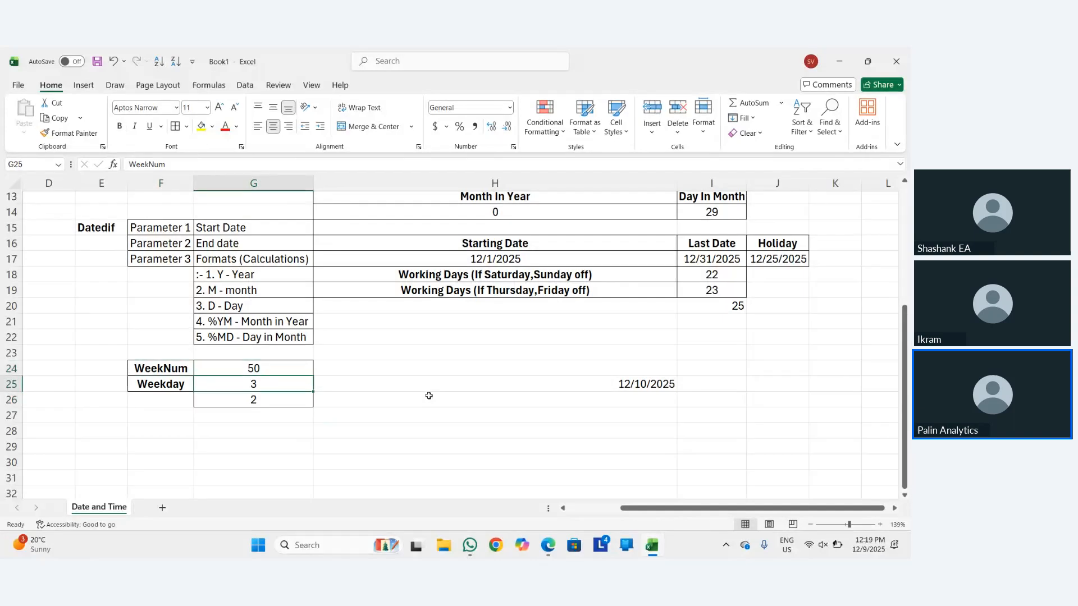
pyautogui.press('Right')
pyautogui.press('Right')
pyautogui.press('Right')
pyautogui.hotkey('ctrl', 'Left')
pyautogui.hotkey('ctrl', 'Up')
# Clear the date in cell H25 and undo the deletion.
pyautogui.press('Down')
pyautogui.press('Down')
pyautogui.press('Right')
pyautogui.press('Up')
pyautogui.press('Right')
pyautogui.press('Left')
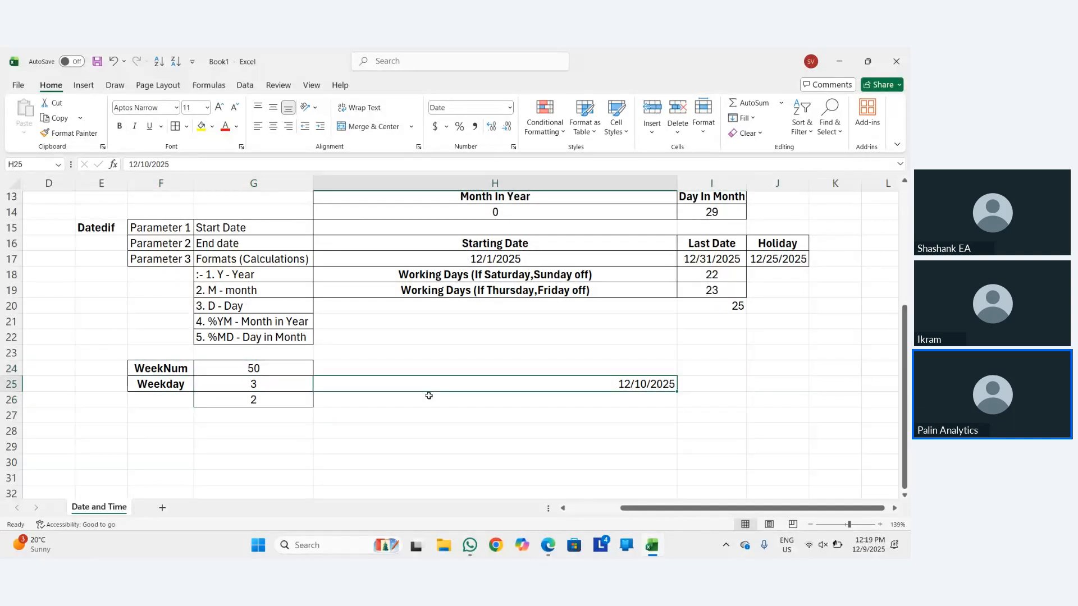
pyautogui.press('Delete')
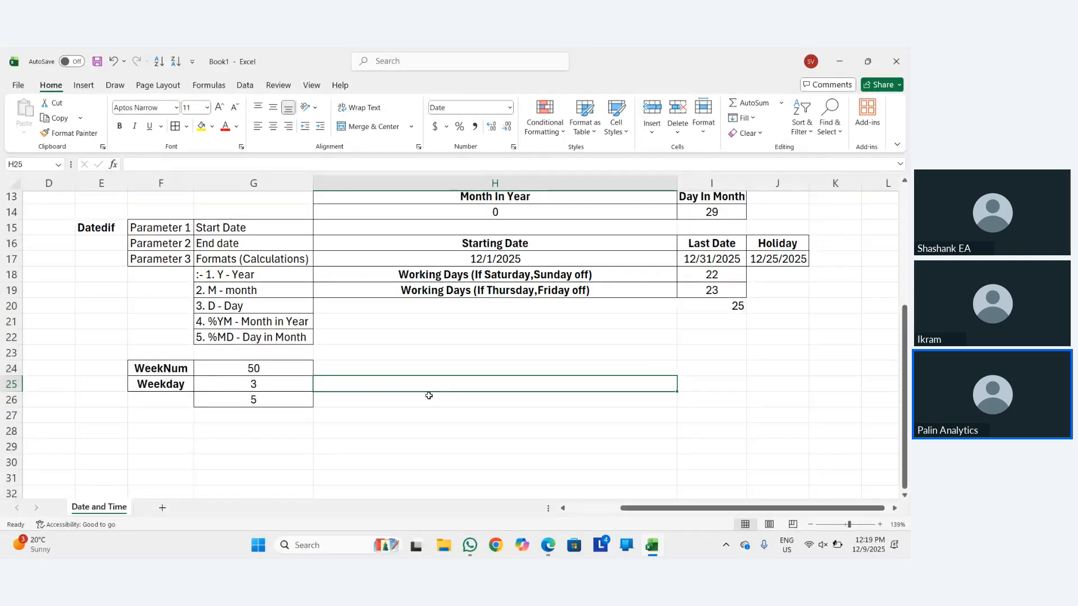
pyautogui.hotkey('ctrl', 'z')
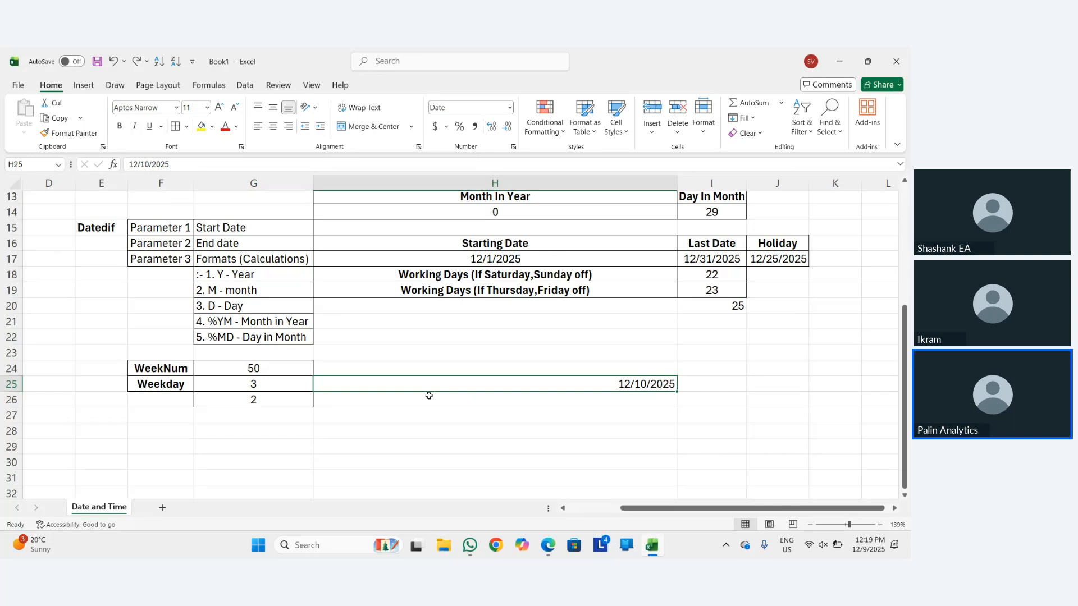
# Left-align the date in cell H25 so it sits beside the Weekday results.
pyautogui.press('alt')
pyautogui.press('h')
pyautogui.press('a')
pyautogui.press('l')
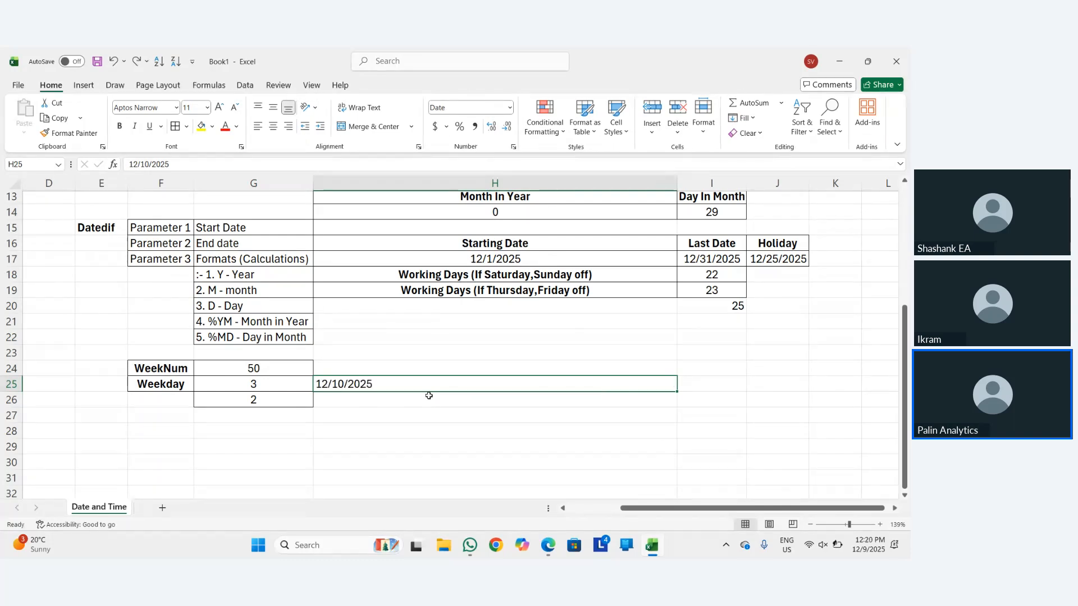
# Look over the working-days, Datedif and Edate examples in column H, from the Weekday rows up to row 1.
pyautogui.click(429, 400)
pyautogui.press('Left')
pyautogui.press('Up')
pyautogui.press('Right')
pyautogui.press('Right')
pyautogui.press('Right')
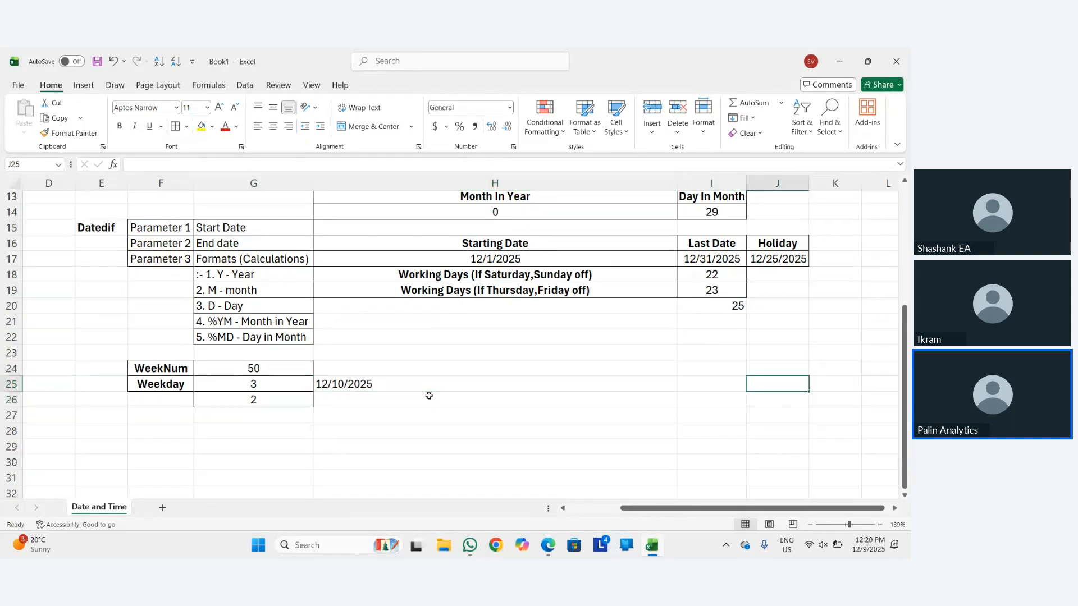
pyautogui.press('Up')
pyautogui.press('Up')
pyautogui.press('Up')
pyautogui.press('Up')
pyautogui.press('Up')
pyautogui.press('Up')
pyautogui.press('Left')
pyautogui.press('Left')
pyautogui.press('Up')
pyautogui.press('Up')
pyautogui.press('Up')
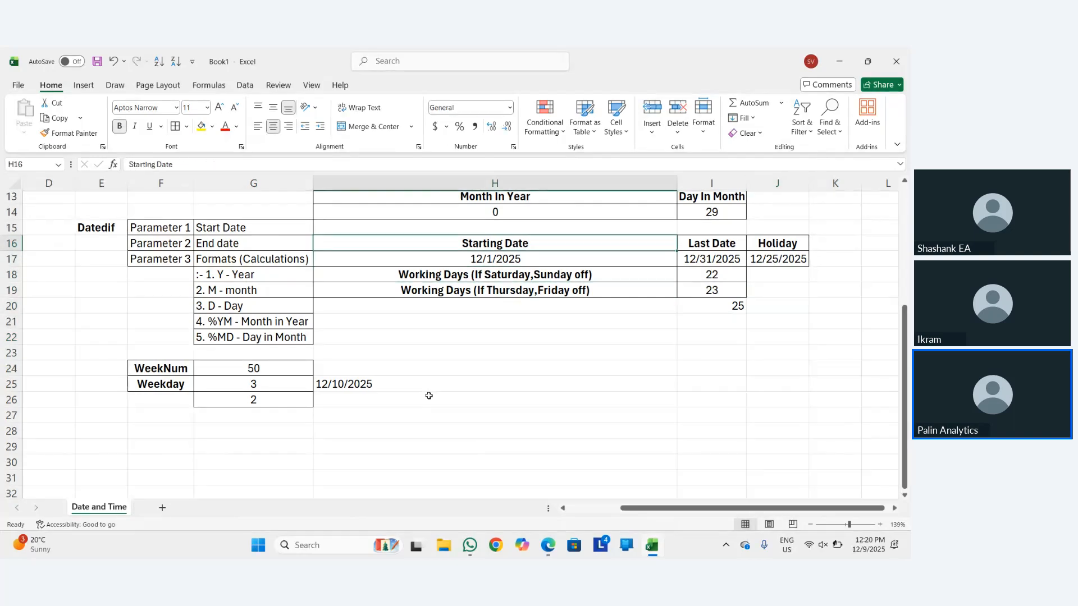
pyautogui.press('Up')
pyautogui.press('Up')
pyautogui.press('Down')
pyautogui.press('Down')
pyautogui.press('Down')
pyautogui.press('Down')
pyautogui.press('Down')
pyautogui.press('Down')
pyautogui.press('Down')
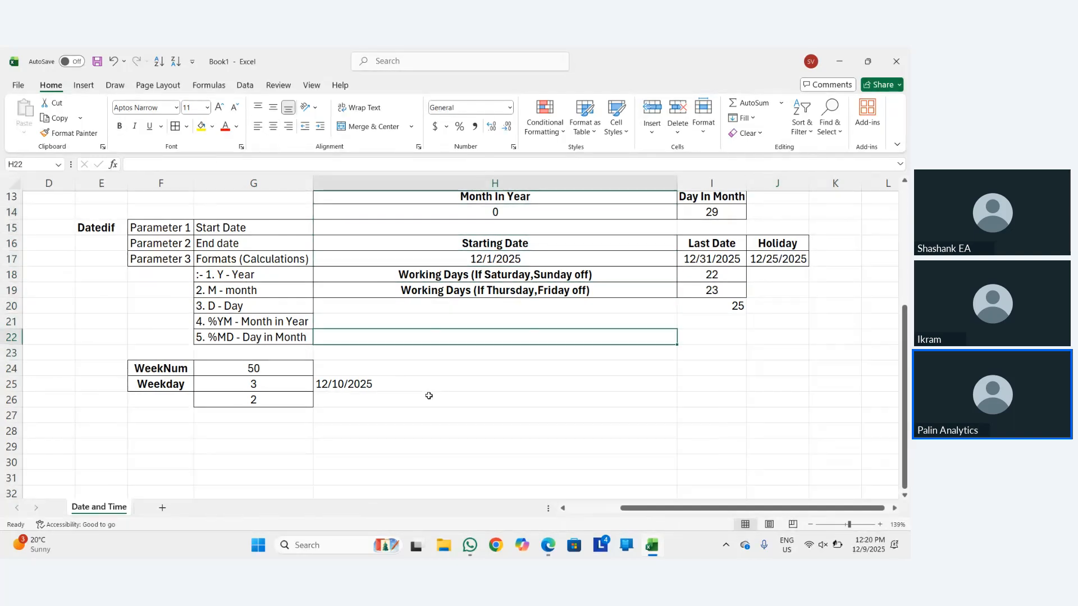
pyautogui.press('Up')
pyautogui.press('Up')
pyautogui.press('Up')
pyautogui.press('Up')
pyautogui.press('Up')
pyautogui.press('Up')
pyautogui.press('Up')
pyautogui.press('Up')
pyautogui.press('Up')
pyautogui.press('Up')
pyautogui.press('Up')
pyautogui.press('Up')
pyautogui.press('Up')
pyautogui.press('Up')
pyautogui.press('Up')
pyautogui.press('Up')
pyautogui.press('Up')
pyautogui.press('Up')
pyautogui.press('Up')
pyautogui.press('Up')
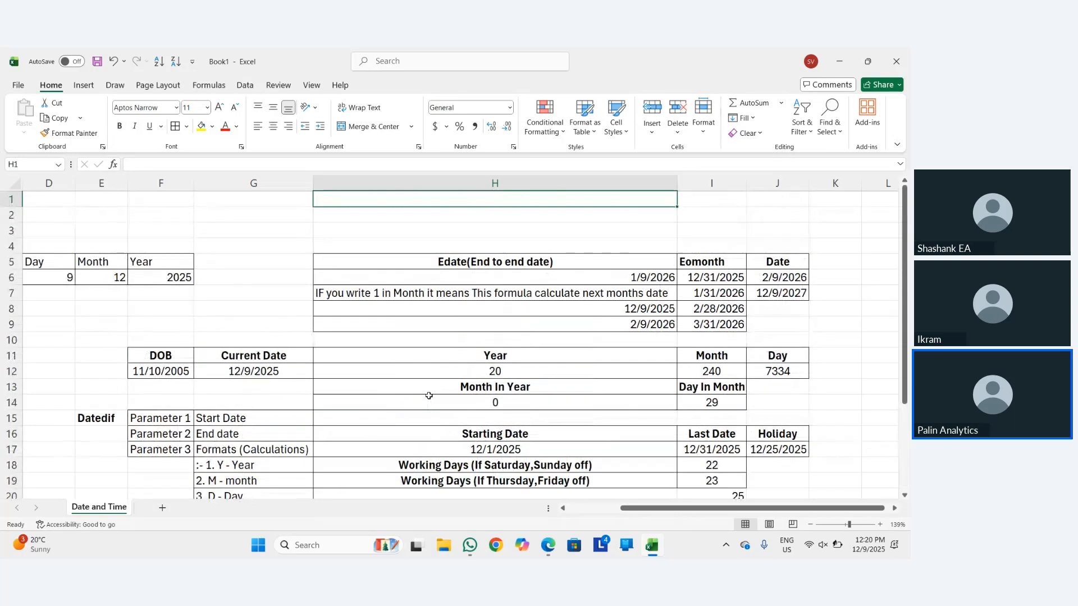
# Review the date function examples across the whole sheet, from the Day, Month and Year table down past the WeekNum and Weekday rows.
pyautogui.press('Home')
pyautogui.press('Down')
pyautogui.press('Right')
pyautogui.press('Down')
pyautogui.press('Down')
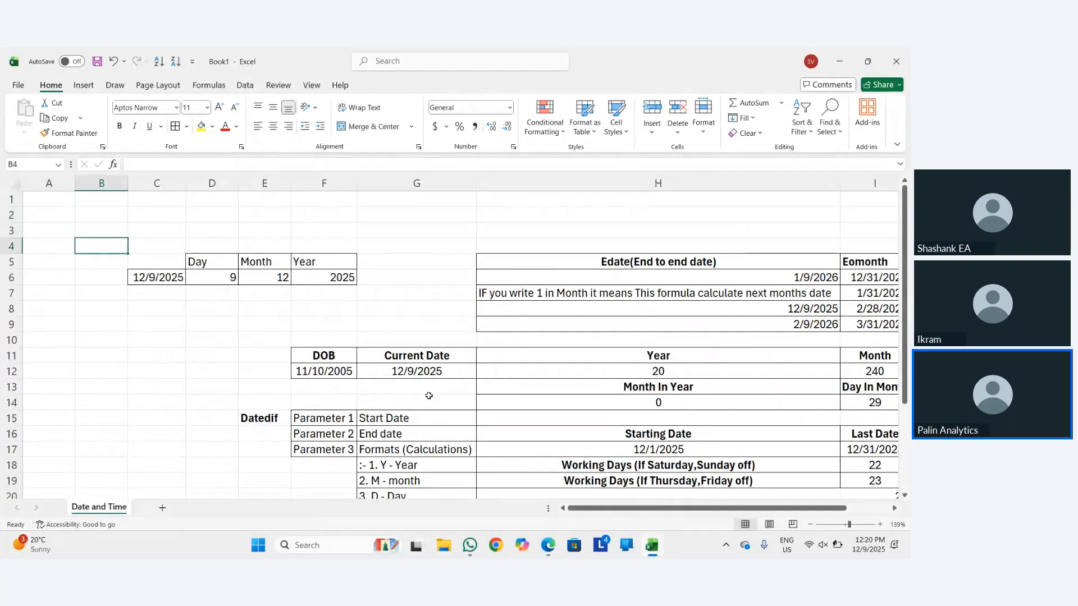
pyautogui.press('Right')
pyautogui.press('Right')
pyautogui.press('Right')
pyautogui.press('Right')
pyautogui.press('Right')
pyautogui.press('Right')
pyautogui.press('Right')
pyautogui.press('Right')
pyautogui.press('Right')
pyautogui.press('Right')
pyautogui.press('Right')
pyautogui.press('Right')
pyautogui.press('Right')
pyautogui.press('Left')
pyautogui.press('Left')
pyautogui.press('Left')
pyautogui.press('Left')
pyautogui.press('Left')
pyautogui.press('Left')
pyautogui.press('Left')
pyautogui.press('Left')
pyautogui.press('Left')
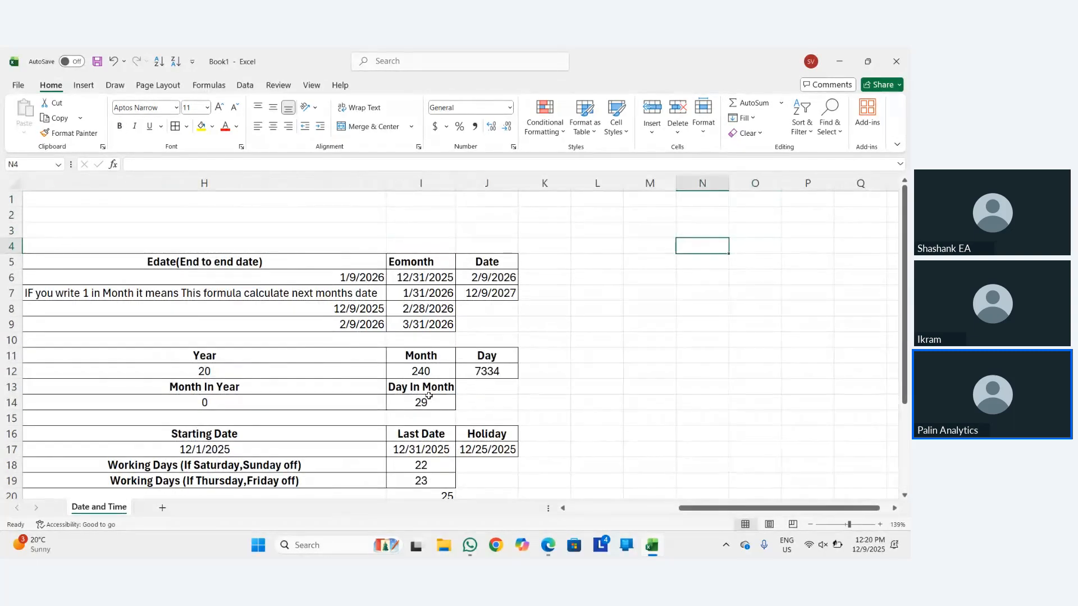
pyautogui.press('Down')
pyautogui.press('Down')
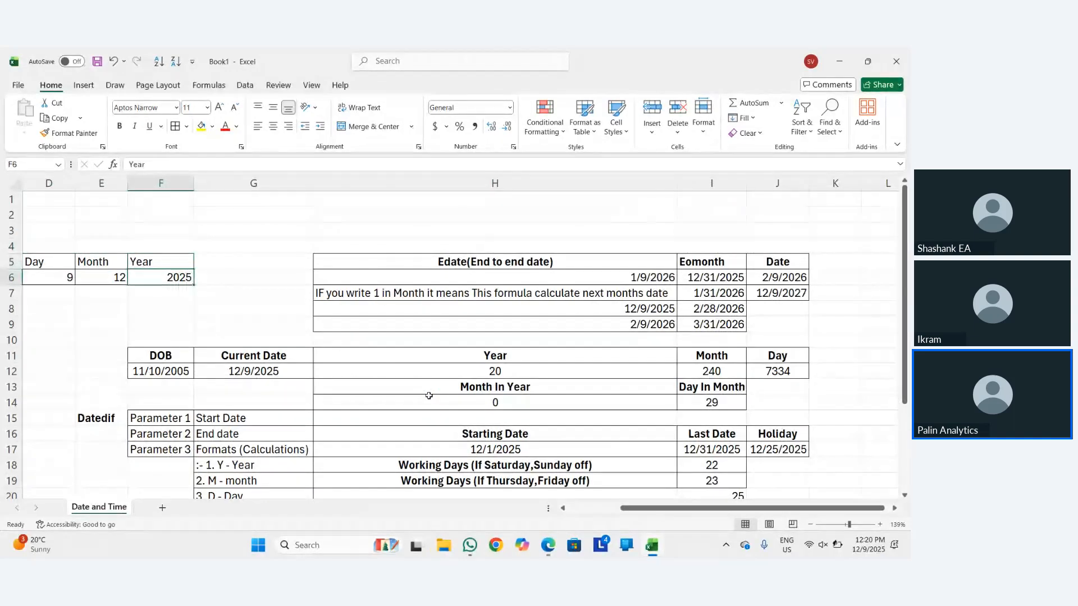
pyautogui.press('Down')
pyautogui.press('Down')
pyautogui.press('Down')
pyautogui.press('Down')
pyautogui.press('Down')
pyautogui.press('Down')
pyautogui.press('Down')
pyautogui.press('Down')
pyautogui.press('Down')
pyautogui.press('Down')
pyautogui.press('Down')
pyautogui.press('Down')
pyautogui.press('Down')
pyautogui.press('Down')
pyautogui.press('Down')
pyautogui.press('Down')
pyautogui.press('Down')
pyautogui.press('Down')
pyautogui.press('Down')
pyautogui.press('Down')
pyautogui.press('Down')
pyautogui.press('Down')
pyautogui.press('Down')
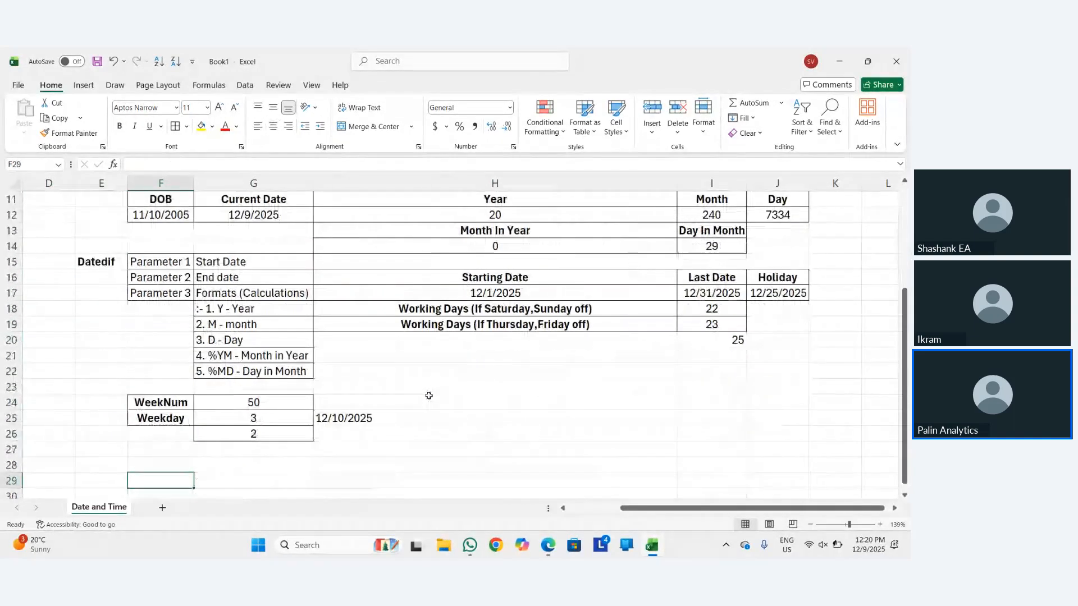
pyautogui.press('Right')
pyautogui.press('Right')
pyautogui.press('Right')
pyautogui.press('Left')
pyautogui.press('Down')
pyautogui.press('Down')
pyautogui.press('Down')
pyautogui.press('Down')
pyautogui.press('Down')
pyautogui.press('Down')
pyautogui.press('Down')
pyautogui.press('Down')
pyautogui.press('Down')
pyautogui.press('Down')
pyautogui.press('Down')
pyautogui.press('Down')
pyautogui.press('Down')
pyautogui.press('Down')
pyautogui.press('Down')
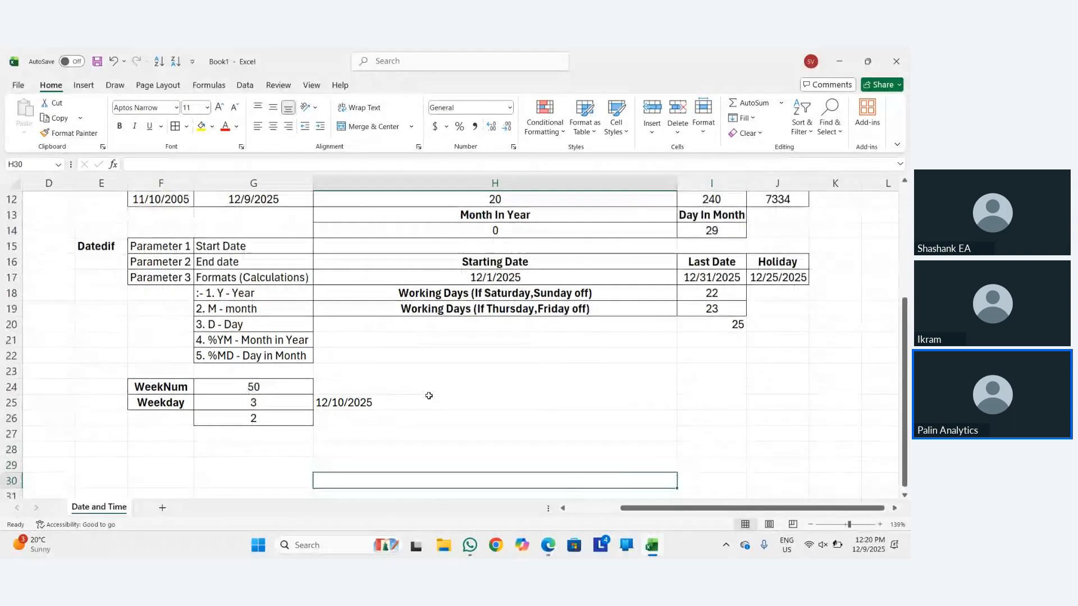
pyautogui.press('Left')
pyautogui.press('Up')
pyautogui.press('Up')
pyautogui.press('Up')
pyautogui.press('Up')
pyautogui.press('Up')
pyautogui.press('Up')
pyautogui.press('Up')
pyautogui.press('Up')
pyautogui.press('Up')
pyautogui.press('Up')
pyautogui.press('Up')
pyautogui.press('Up')
pyautogui.press('Up')
pyautogui.press('Up')
pyautogui.press('Up')
pyautogui.press('Up')
pyautogui.press('Up')
pyautogui.press('Up')
pyautogui.press('Up')
pyautogui.press('Up')
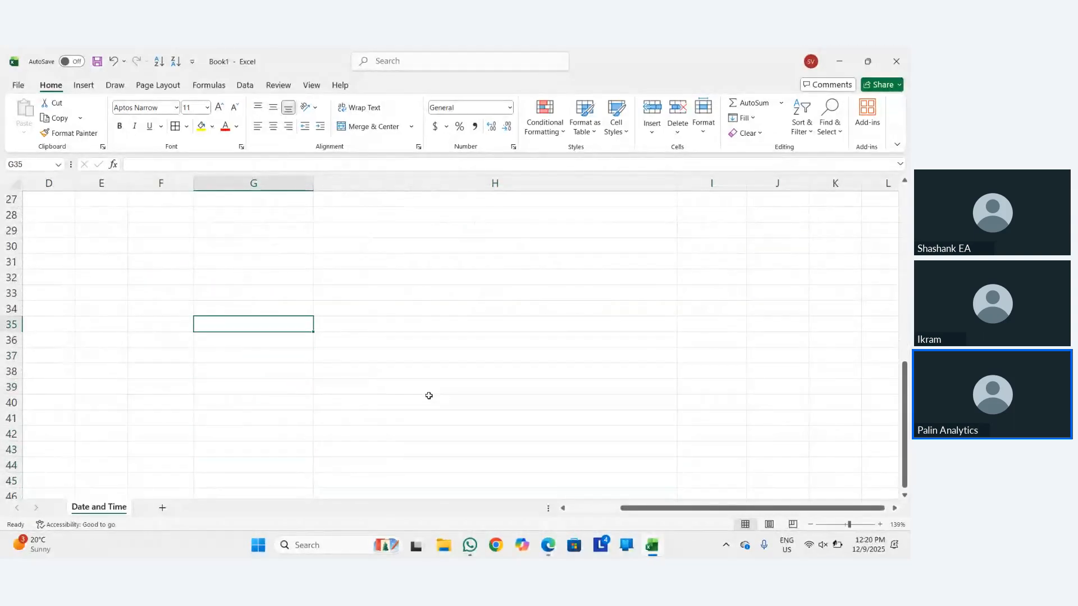
pyautogui.press('Up')
pyautogui.press('Up')
pyautogui.press('Left')
pyautogui.press('Down')
pyautogui.press('Down')
pyautogui.press('Down')
pyautogui.press('Down')
pyautogui.press('Down')
pyautogui.press('Down')
pyautogui.press('Down')
pyautogui.press('Down')
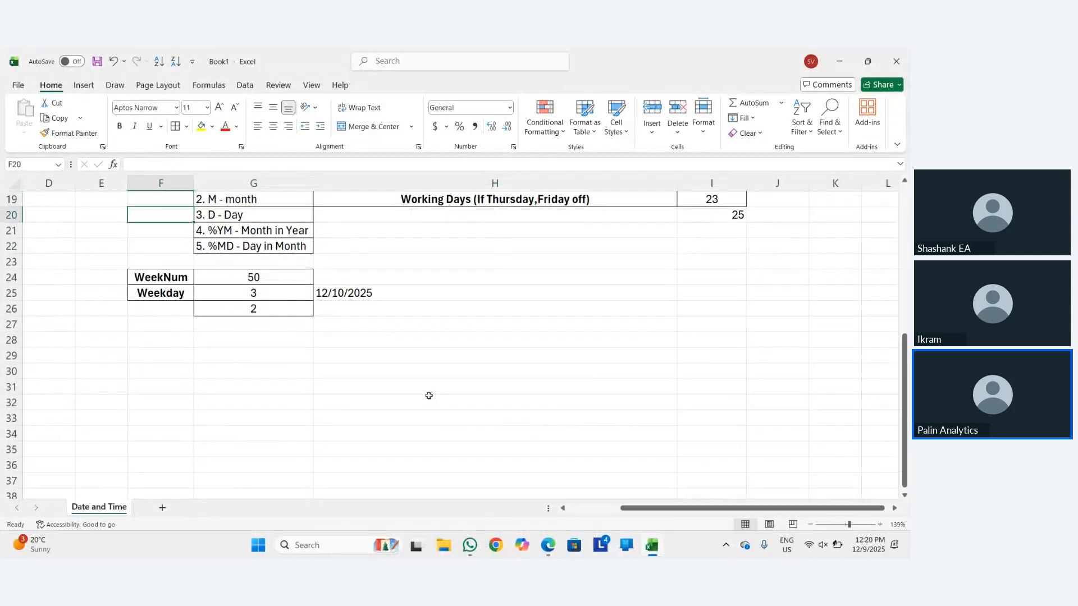
pyautogui.press('Right')
pyautogui.press('Down')
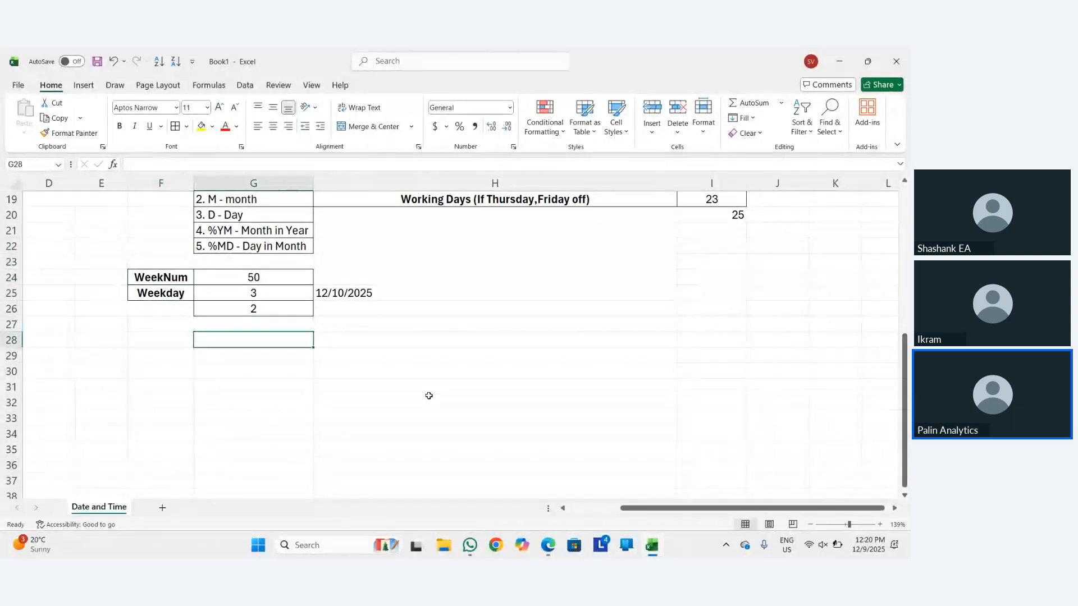
pyautogui.press('Left')
pyautogui.press('Right')
pyautogui.press('Down')
pyautogui.press('Right')
pyautogui.press('Left')
pyautogui.press('Down')
pyautogui.press('Down')
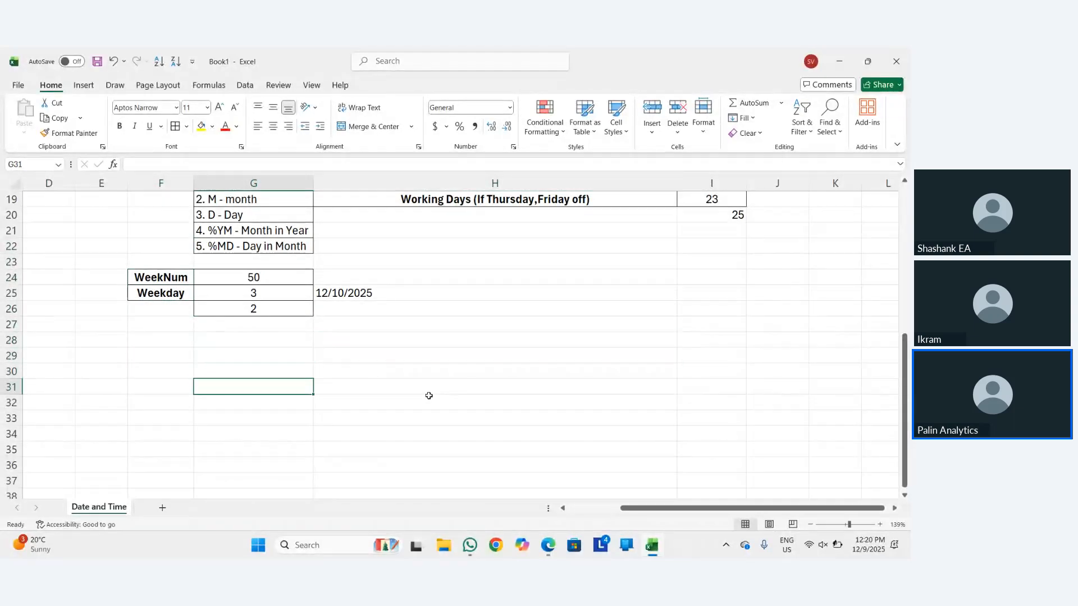
pyautogui.press('Down')
pyautogui.press('Left')
pyautogui.press('Right')
pyautogui.press('Up')
pyautogui.press('Up')
pyautogui.press('Left')
pyautogui.press('Left')
pyautogui.press('Right')
pyautogui.press('Down')
pyautogui.press('Down')
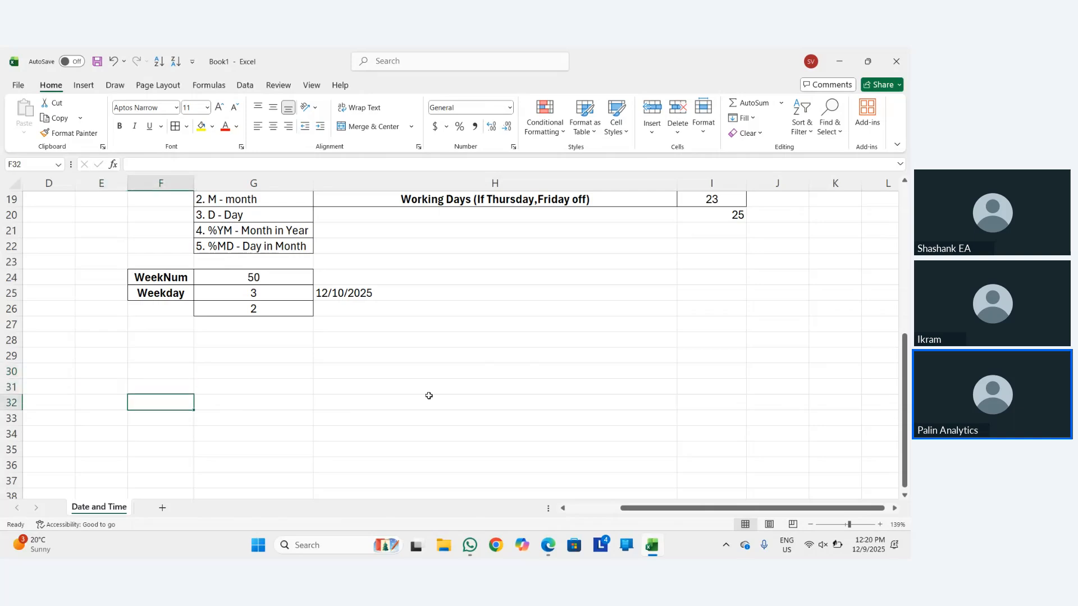
pyautogui.press('Up')
pyautogui.press('Right')
pyautogui.press('Up')
pyautogui.press('Down')
pyautogui.press('Right')
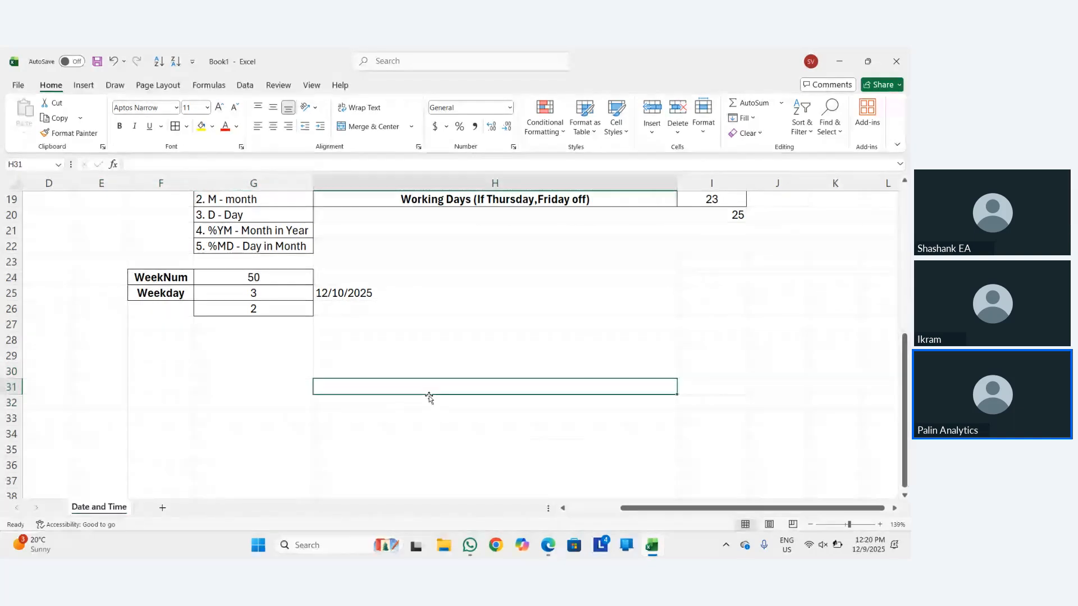
pyautogui.press('Left')
pyautogui.press('Up')
pyautogui.press('Down')
pyautogui.press('Left')
pyautogui.press('Left')
pyautogui.press('Up')
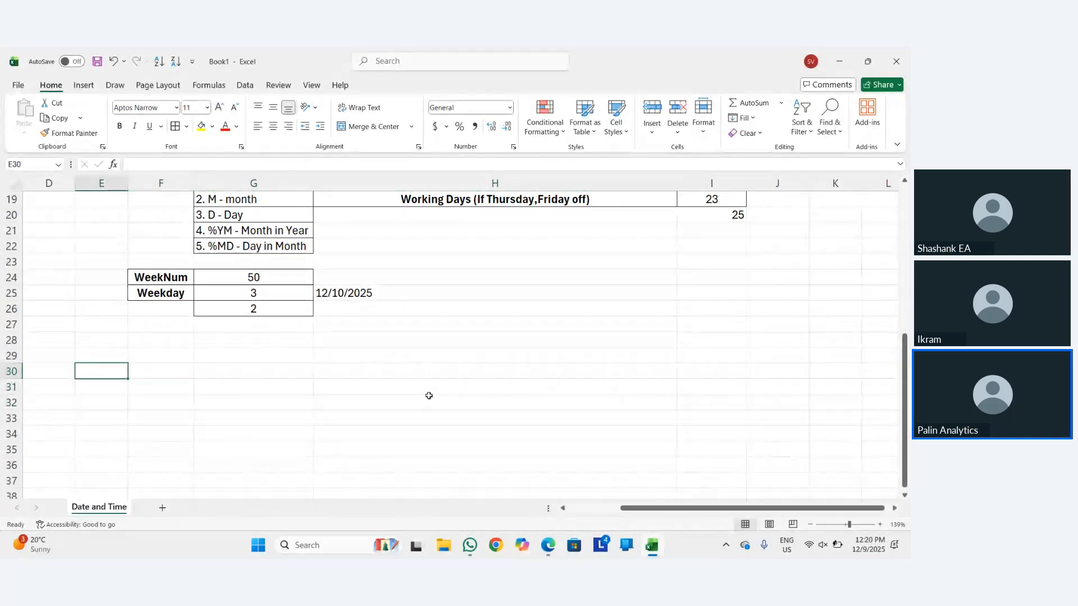
pyautogui.press('Right')
pyautogui.press('Down')
pyautogui.press('Left')
pyautogui.press('Up')
pyautogui.press('Left')
pyautogui.press('Down')
pyautogui.press('Right')
pyautogui.press('Up')
pyautogui.press('Left')
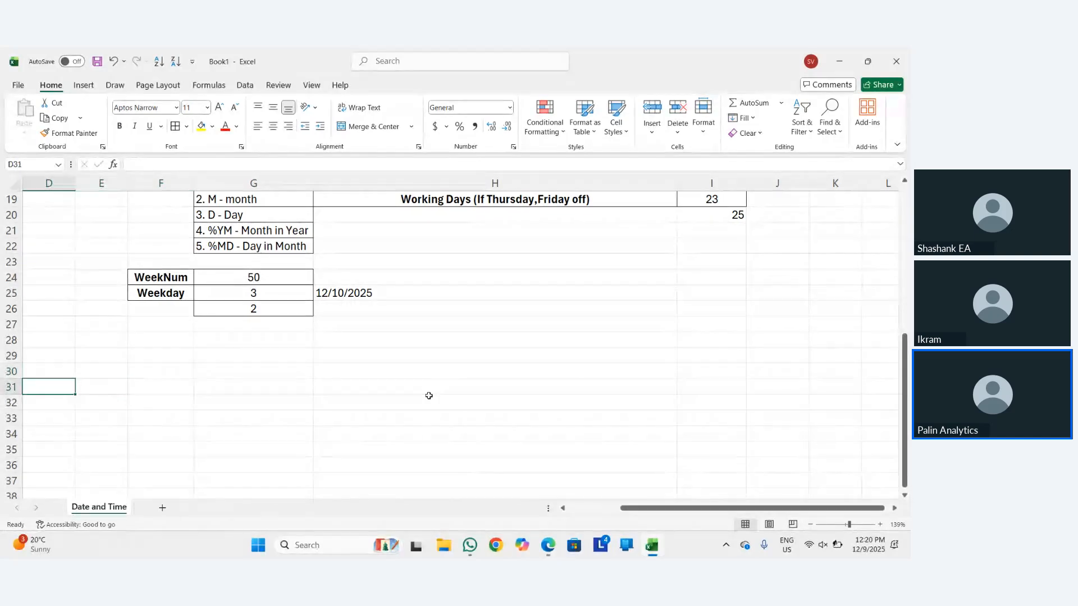
pyautogui.press('Right')
pyautogui.press('Down')
pyautogui.press('Up')
pyautogui.press('Left')
pyautogui.press('Down')
pyautogui.press('Up')
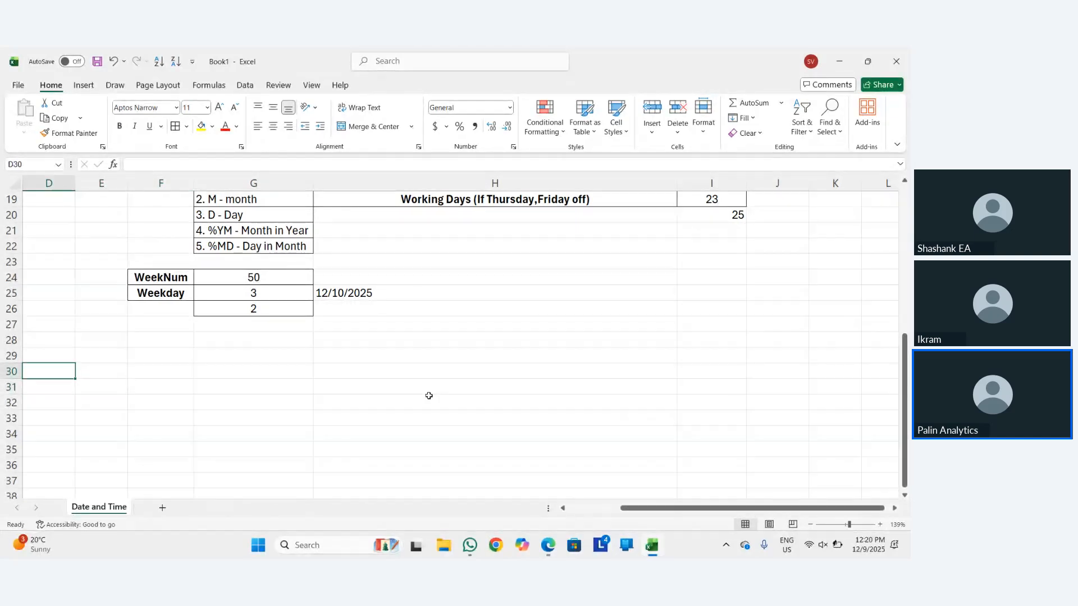
pyautogui.press('Right')
pyautogui.press('Down')
pyautogui.press('Up')
pyautogui.press('Left')
pyautogui.press('Left')
pyautogui.press('Down')
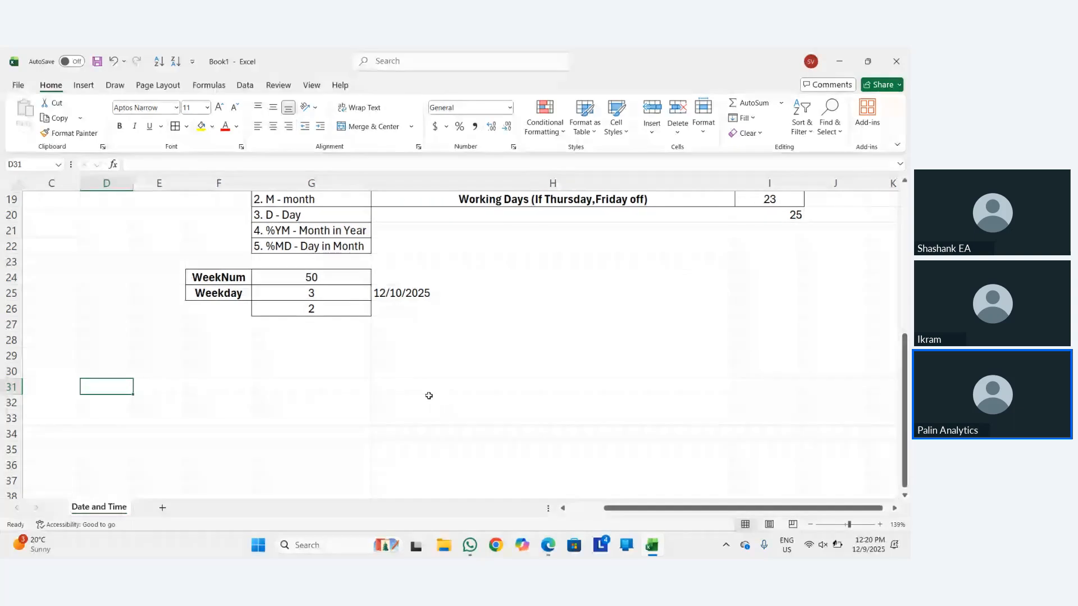
pyautogui.press('Left')
pyautogui.press('Down')
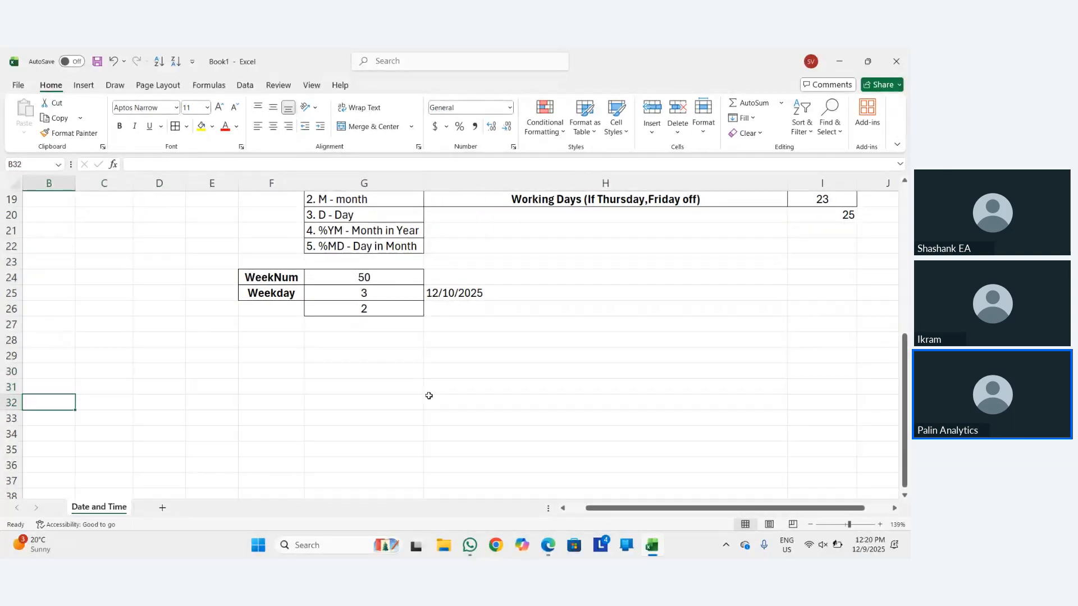
pyautogui.press('Right')
pyautogui.press('Up')
pyautogui.press('Left')
pyautogui.press('Down')
pyautogui.press('Right')
pyautogui.press('Up')
pyautogui.press('Left')
pyautogui.press('Down')
pyautogui.press('Right')
pyautogui.press('Up')
pyautogui.press('Left')
pyautogui.press('Down')
pyautogui.press('Up')
pyautogui.press('Left')
pyautogui.press('Down')
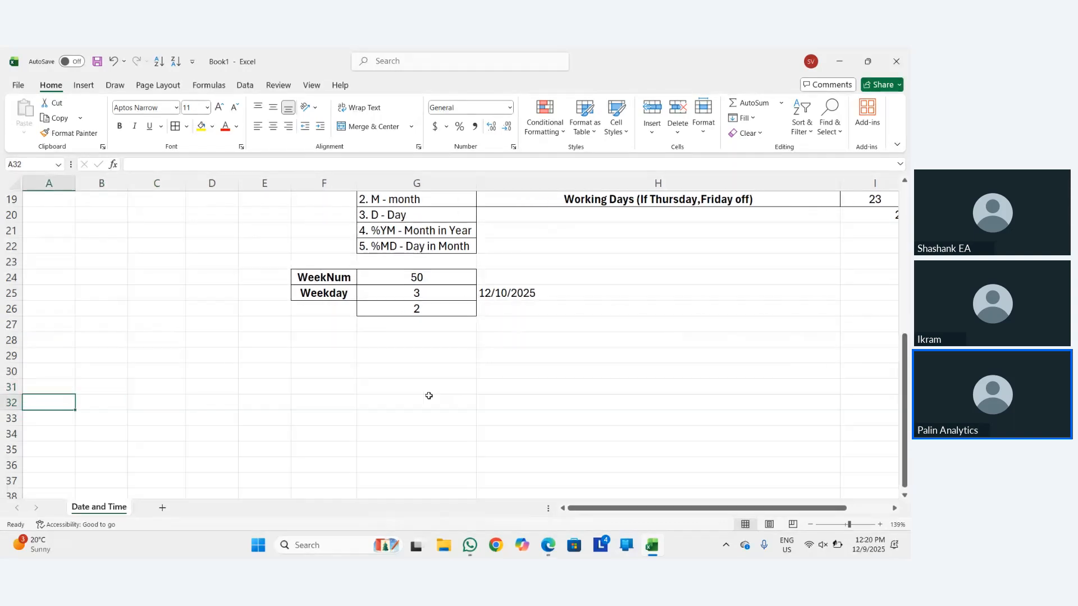
pyautogui.press('Right')
pyautogui.press('Left')
pyautogui.press('Up')
pyautogui.press('Up')
pyautogui.press('Right')
pyautogui.press('Left')
pyautogui.press('Down')
pyautogui.press('Right')
pyautogui.press('Up')
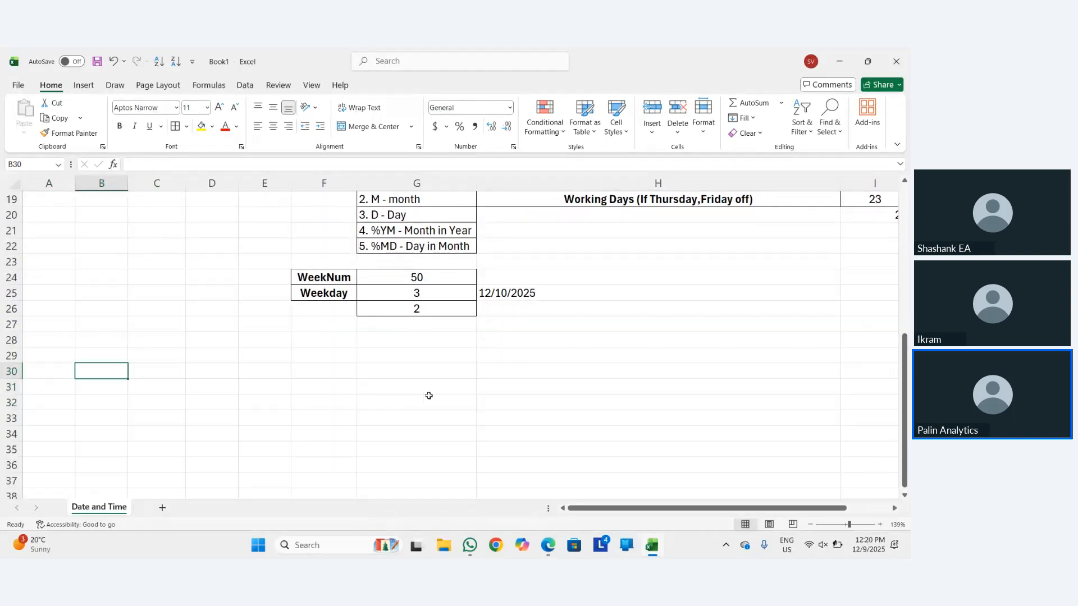
pyautogui.press('Left')
pyautogui.press('Down')
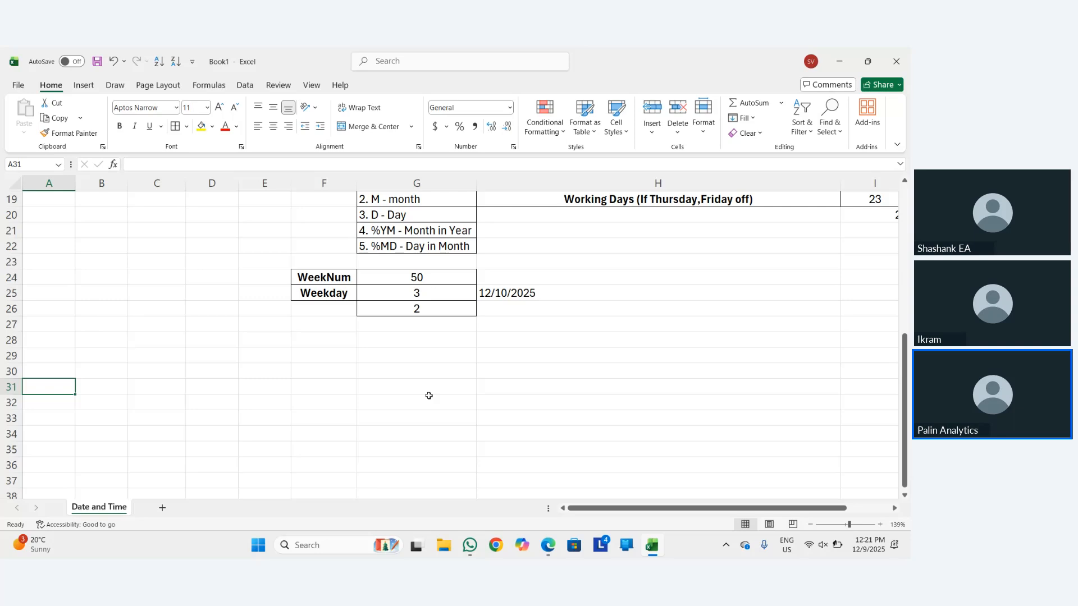
pyautogui.click(806, 552)
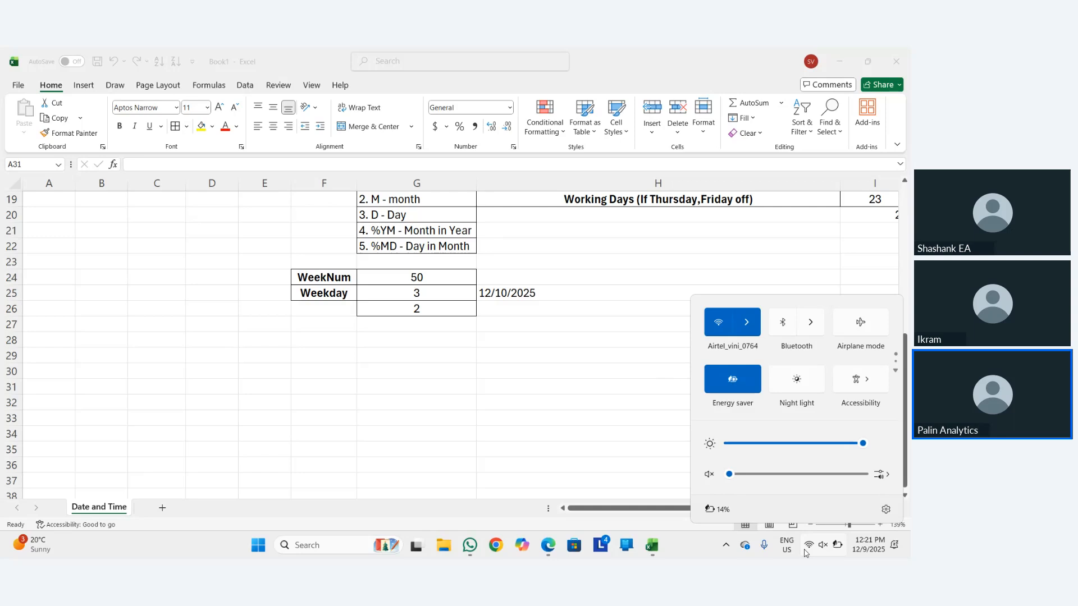
pyautogui.click(633, 414)
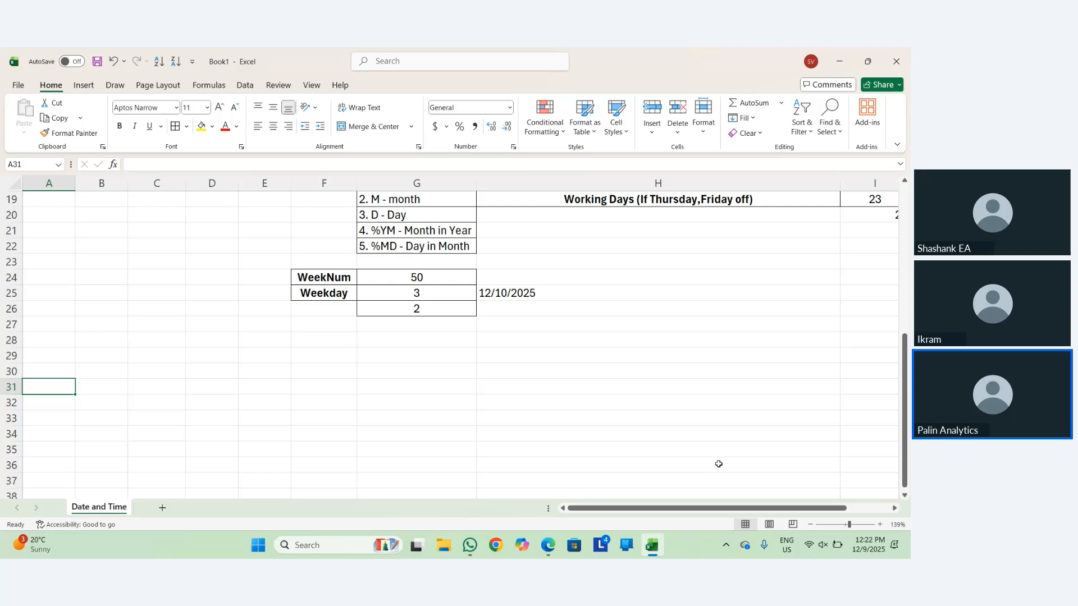
# Insert a new worksheet before the Date and Time sheet and rename it Time.
pyautogui.hotkey('shift', 'F11')
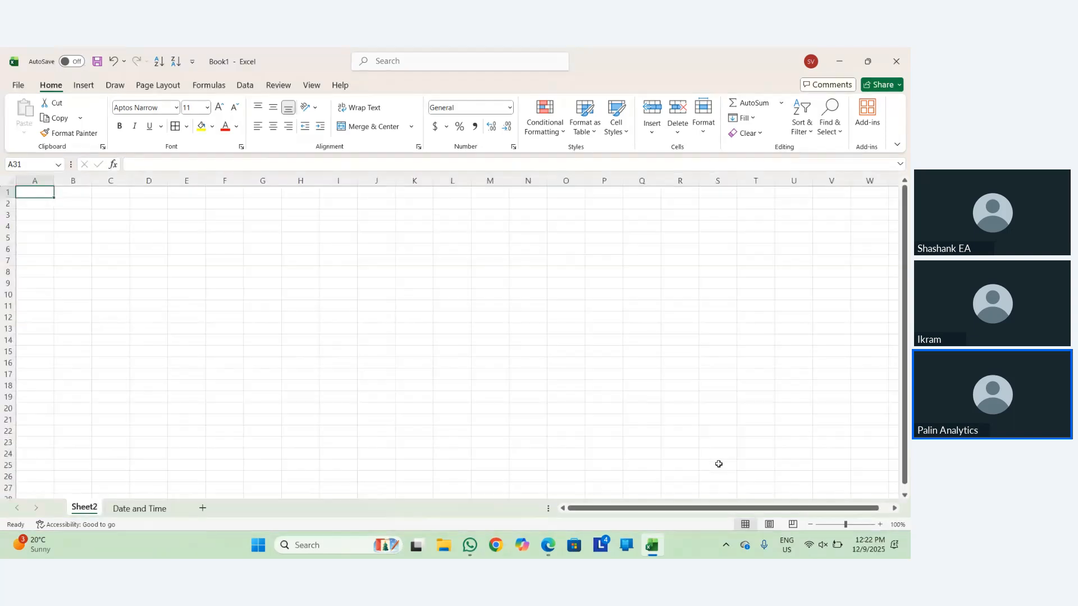
pyautogui.doubleClick(84, 507)
pyautogui.write('Time')
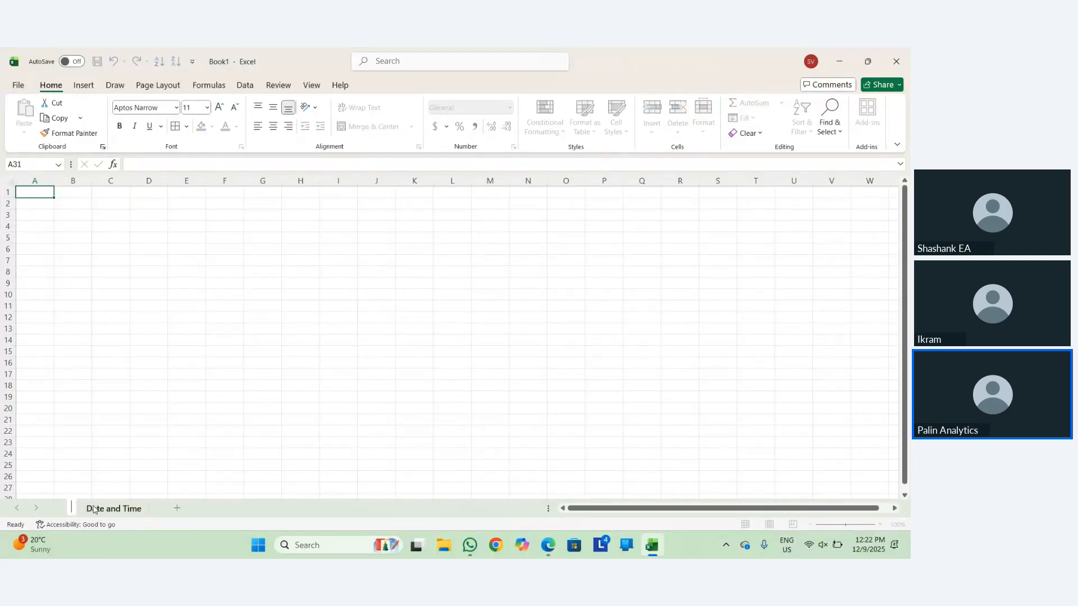
pyautogui.press('Return')
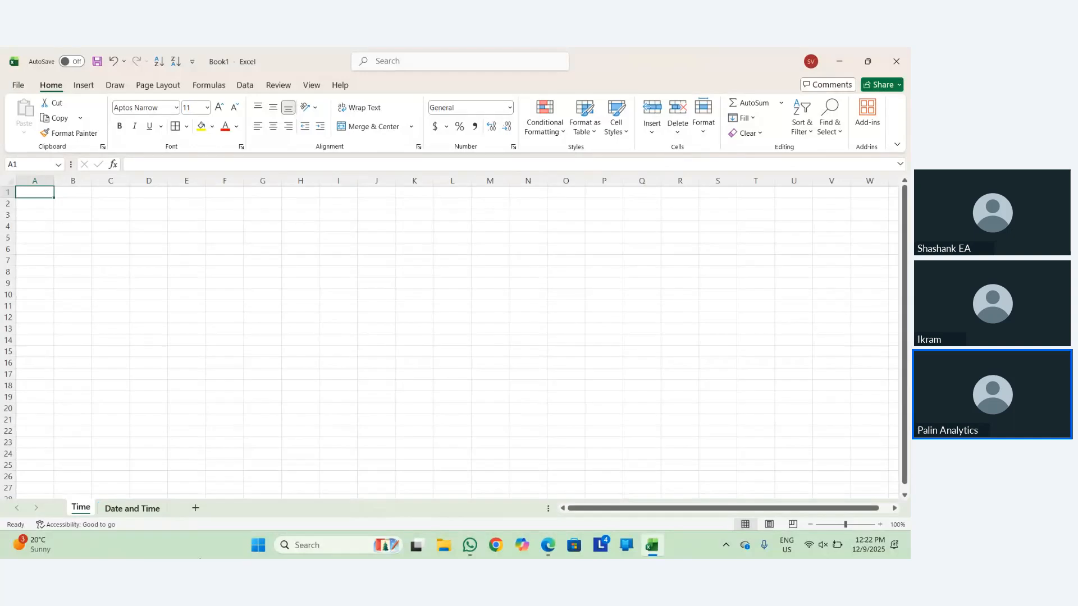
# Enter the NOW function in cell B2 of the Time sheet to return the current date and time.
pyautogui.press('Down')
pyautogui.press('Right')
pyautogui.write('=Now')
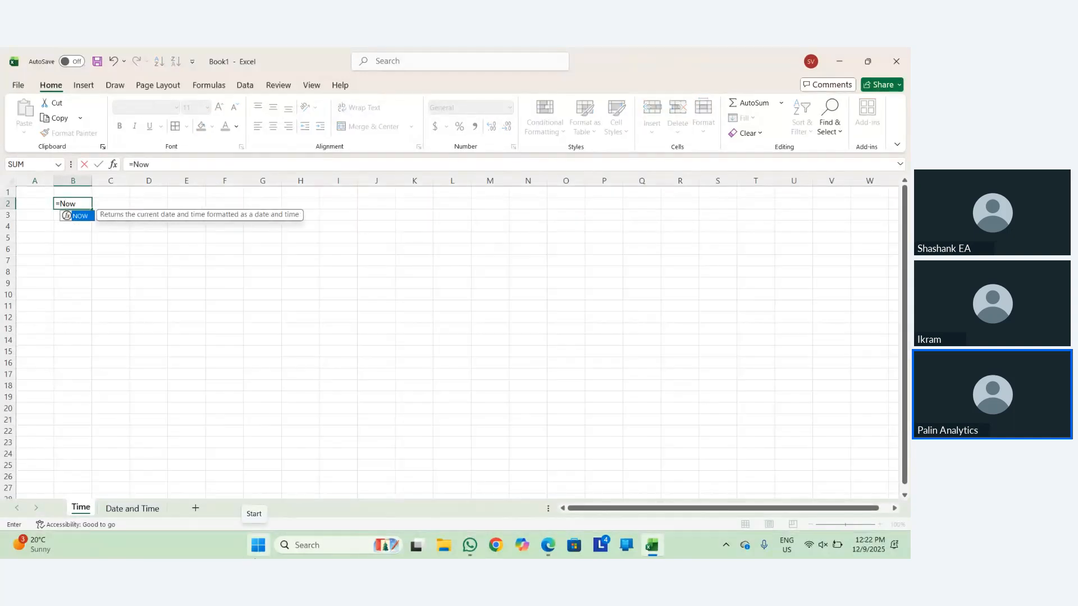
pyautogui.press('Return')
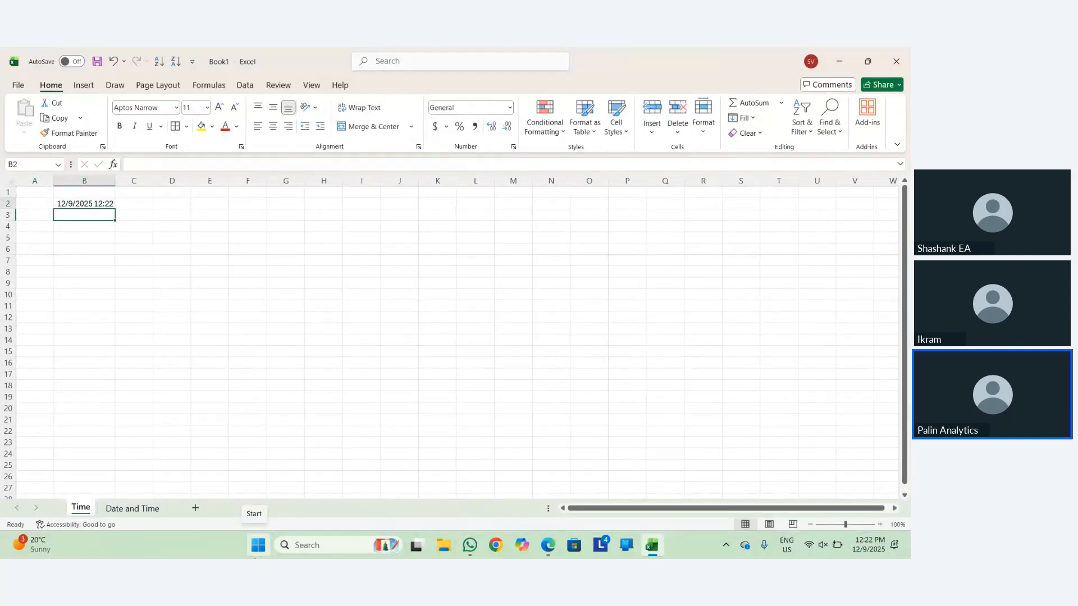
pyautogui.press('Up')
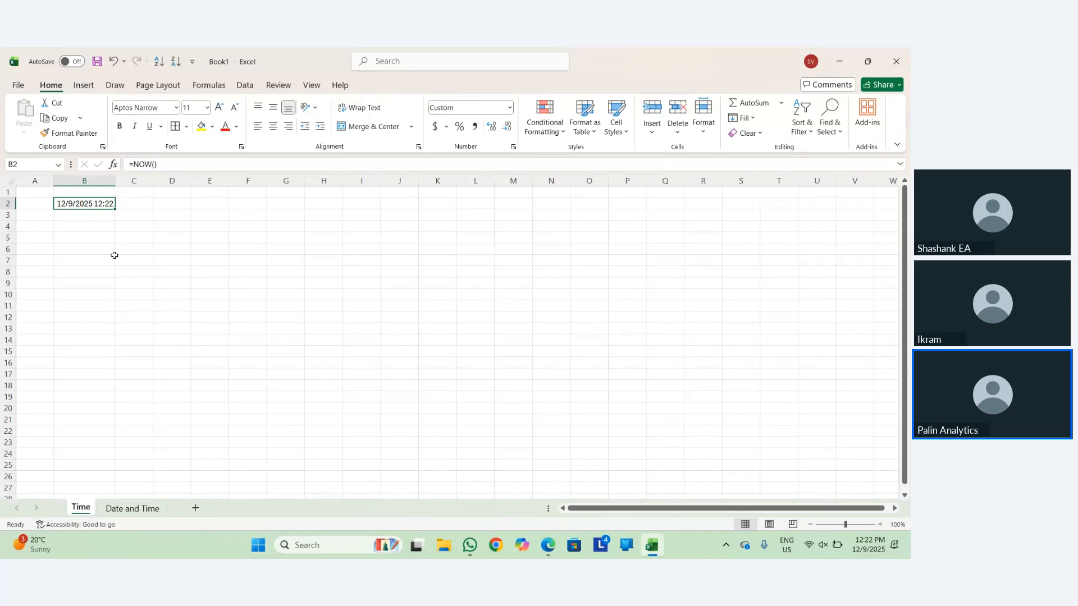
# Narrow column B, and auto-fit its width to the date and time in B2.
pyautogui.keyDown('ctrl'); pyautogui.scroll(3, 120, 233); pyautogui.keyUp('ctrl')
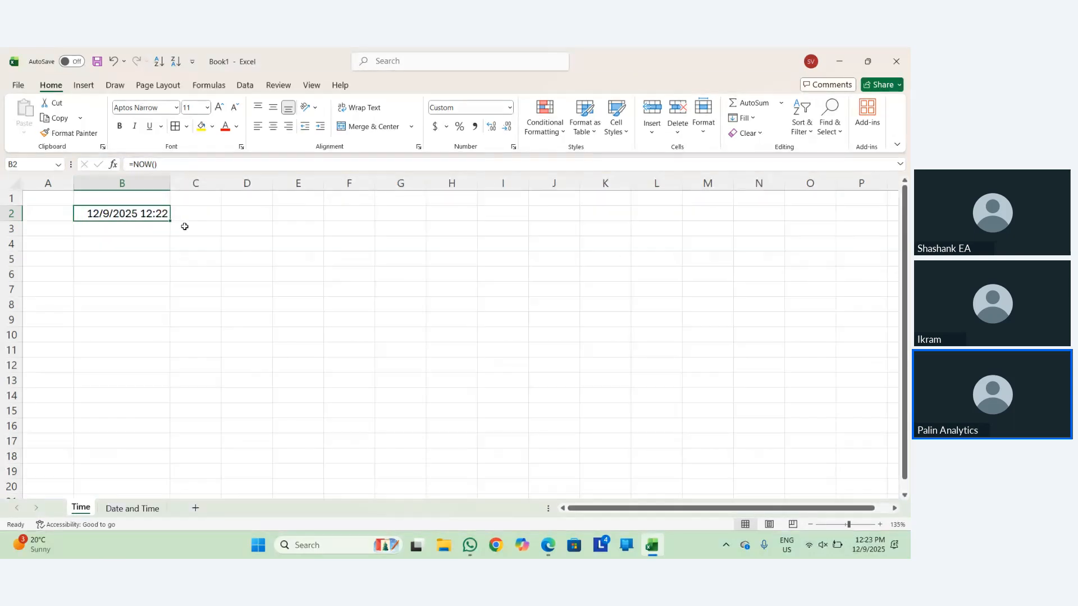
pyautogui.moveTo(170, 179); pyautogui.dragTo(143, 183)
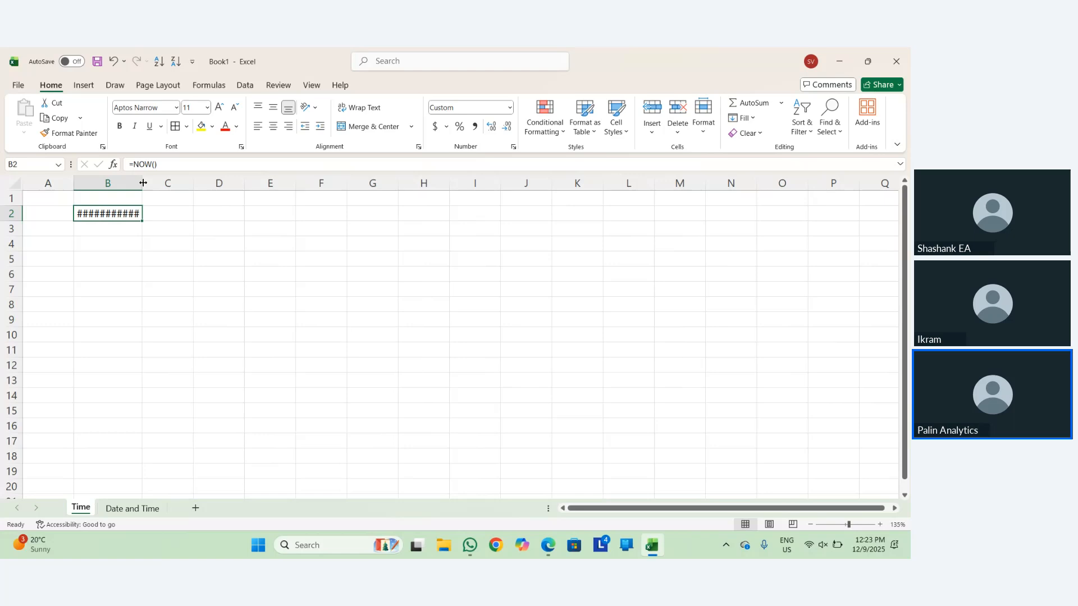
pyautogui.doubleClick(143, 183)
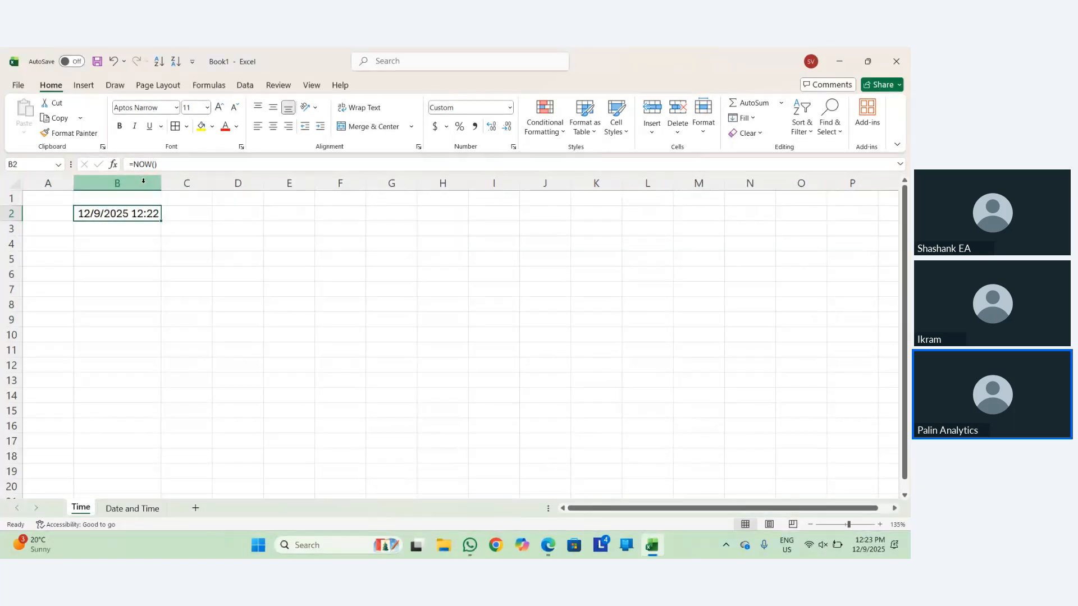
# Enter the heading Time in cell C1, above the cell beside the NOW result.
pyautogui.press('Right')
pyautogui.press('Up')
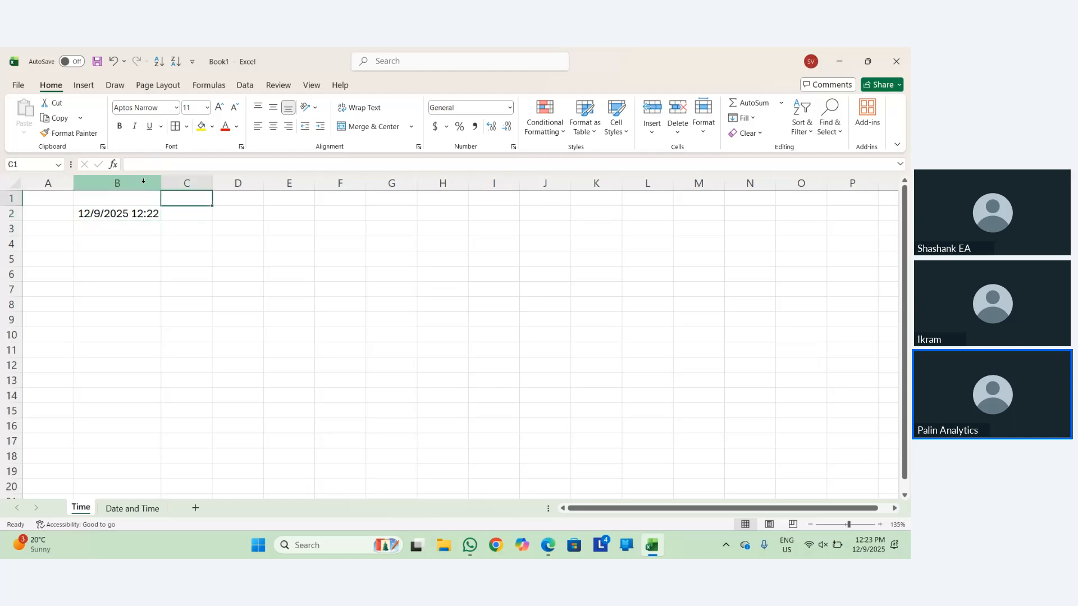
pyautogui.write('Time')
pyautogui.press('Return')
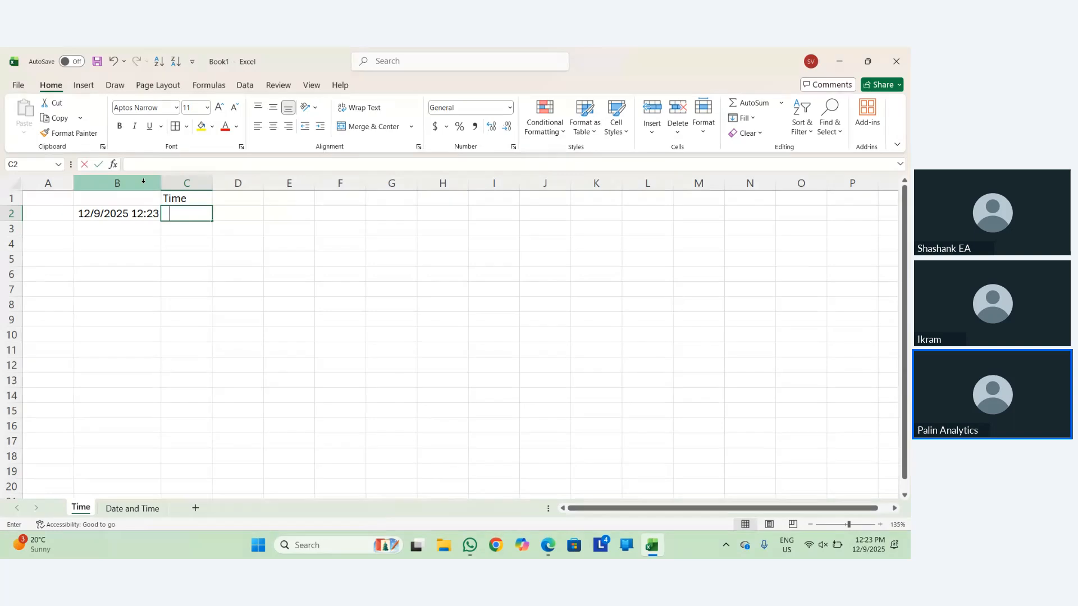
pyautogui.write('+times')
pyautogui.press('BackSpace')
pyautogui.press('BackSpace')
pyautogui.press('BackSpace')
pyautogui.press('BackSpace')
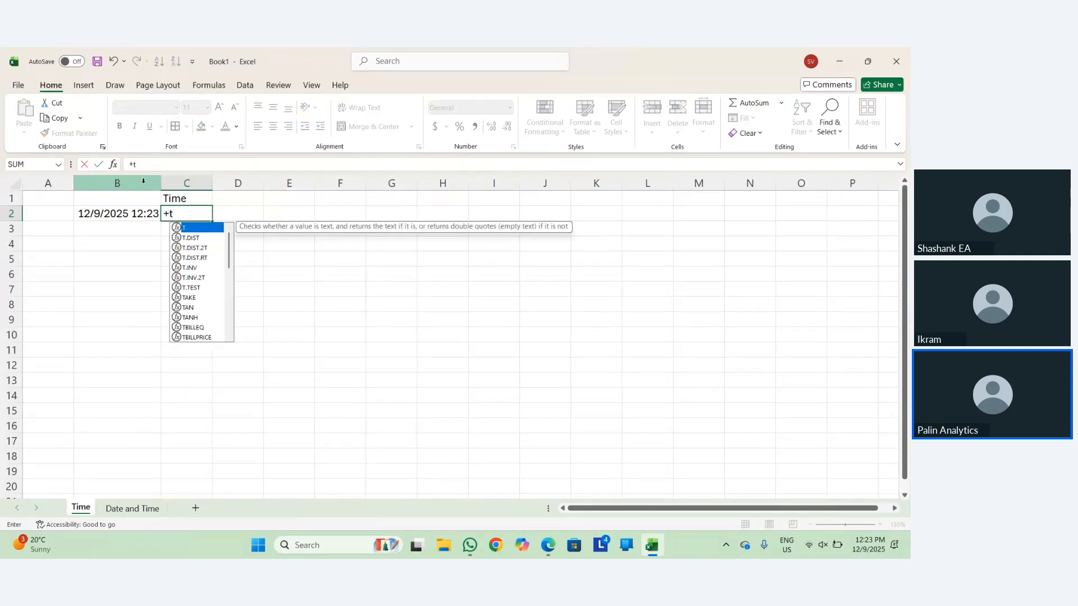
pyautogui.press('Escape')
# Start a TIME formula in cell C2 with HOUR(B2) as its hour argument.
pyautogui.write('=TIe')
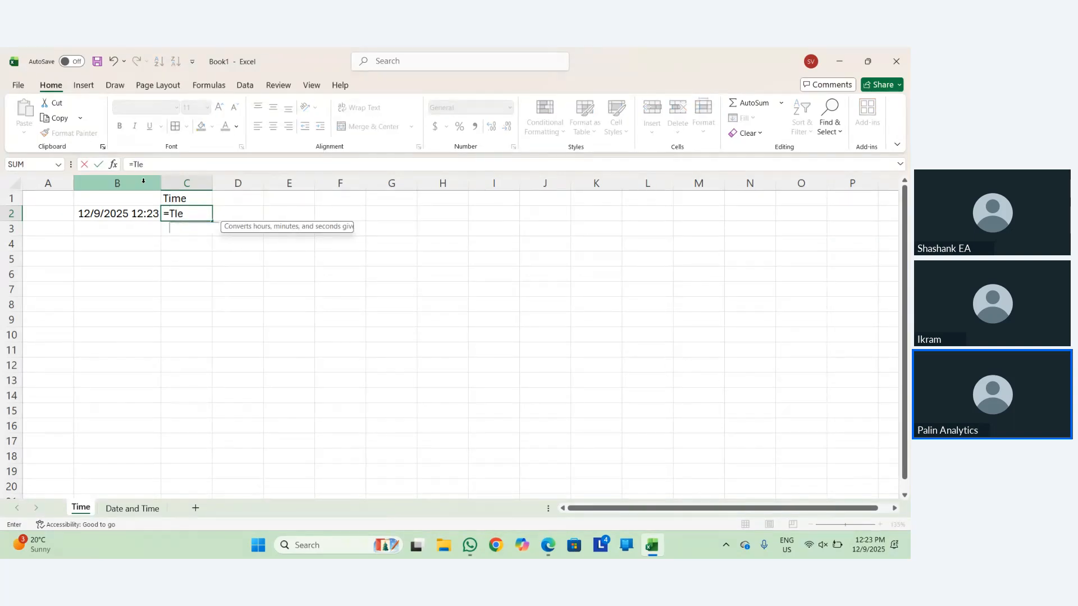
pyautogui.press('BackSpace')
pyautogui.write('me')
pyautogui.press('Tab')
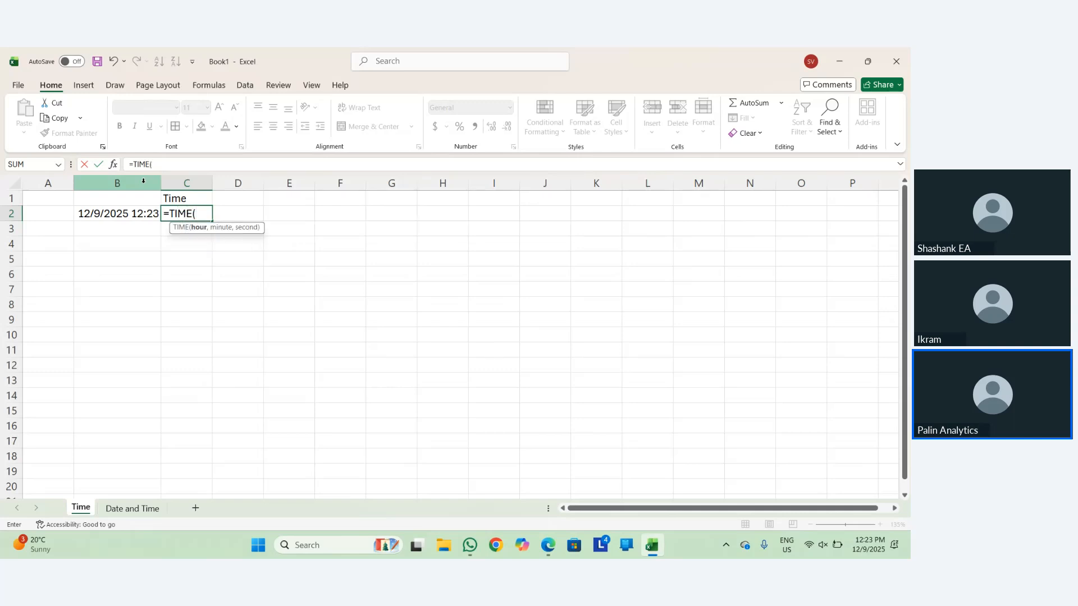
pyautogui.write('Hour')
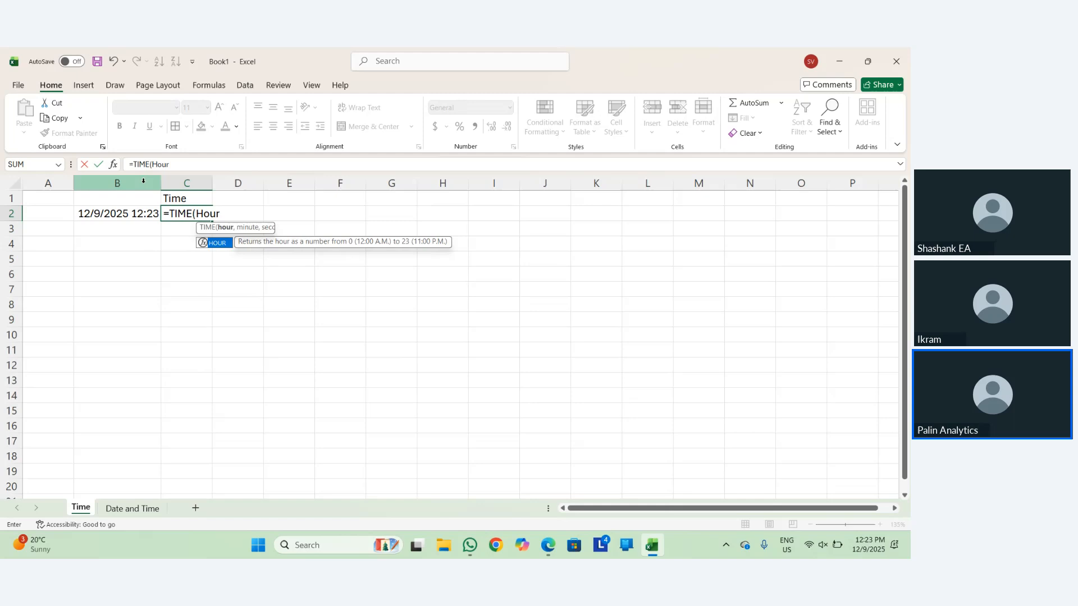
pyautogui.press('Tab')
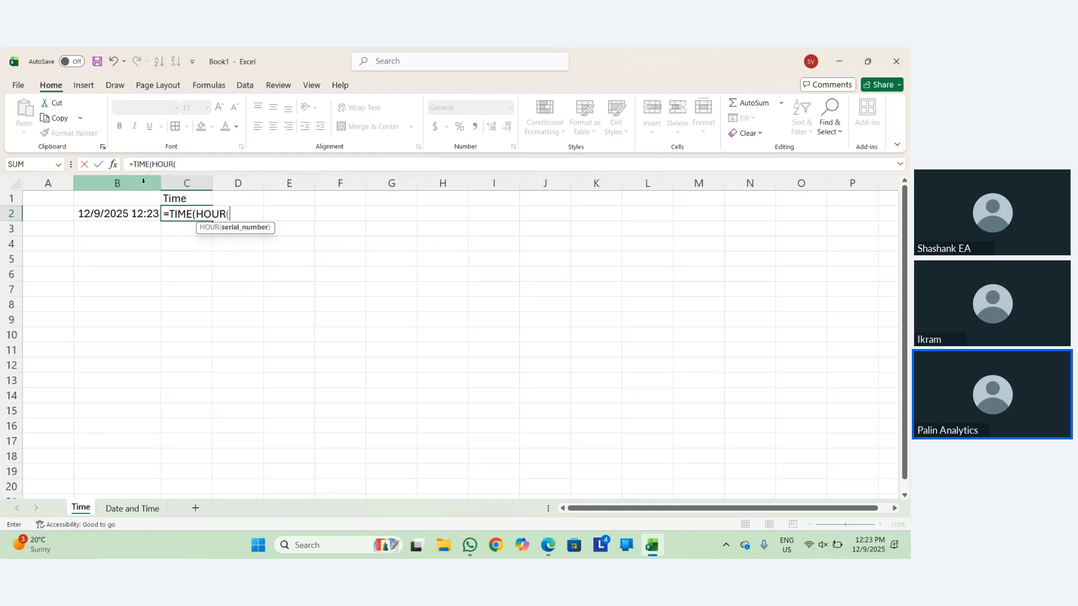
pyautogui.press('Left')
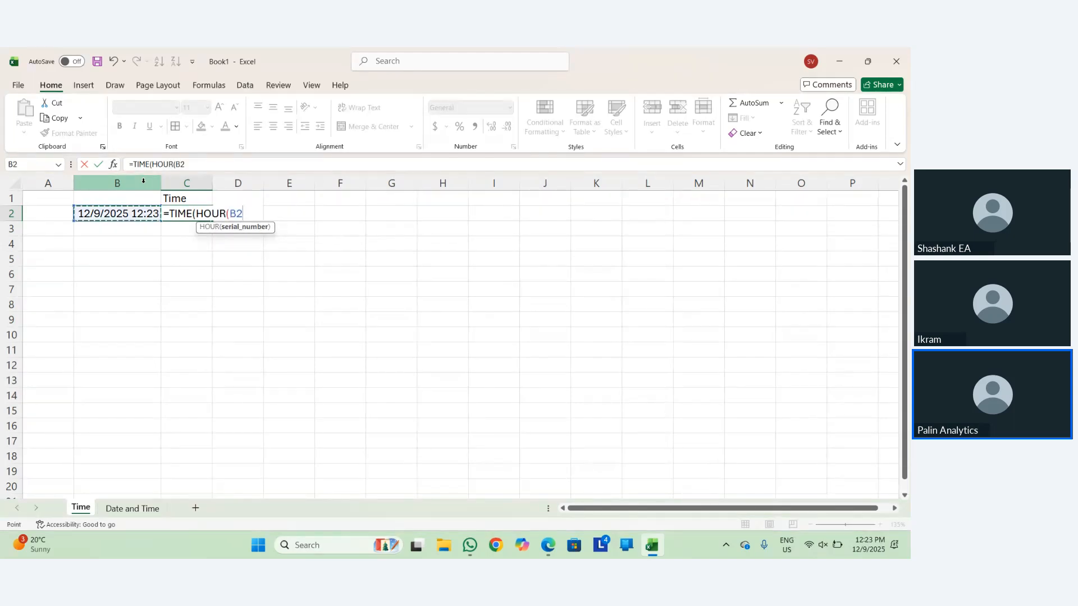
# Add the MINUTE function, referencing B2, as the minute argument of the TIME formula in C2.
pyautogui.write('),Mintu')
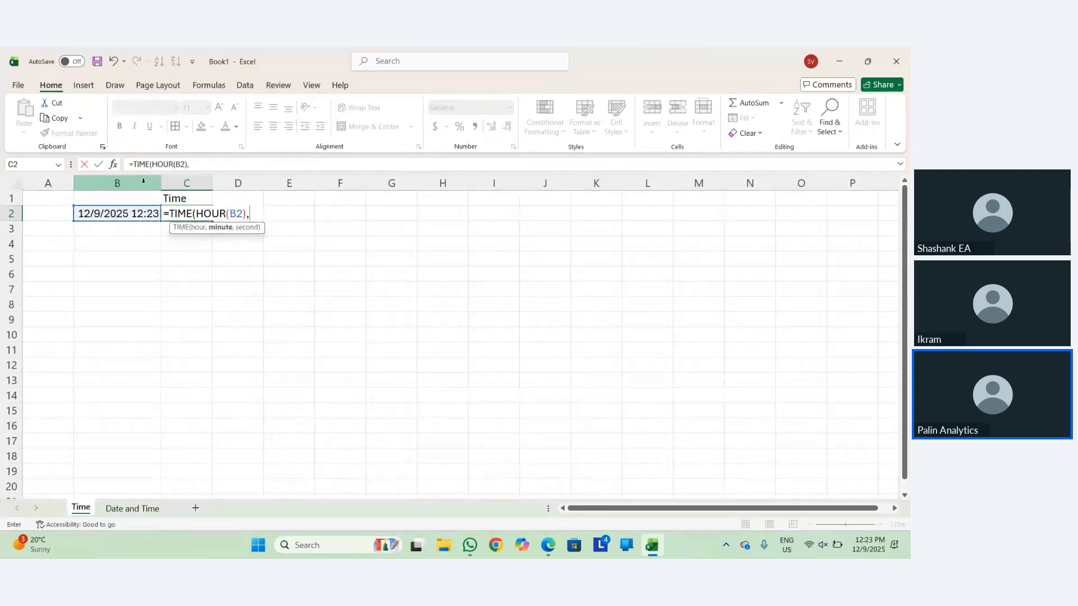
pyautogui.press('BackSpace')
pyautogui.press('BackSpace')
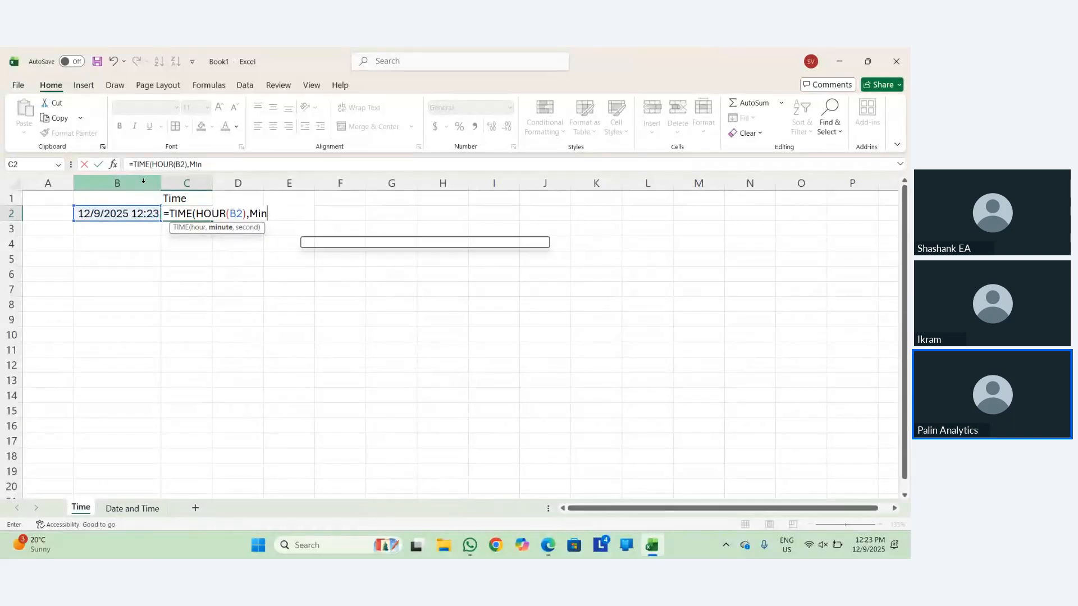
pyautogui.write('ut')
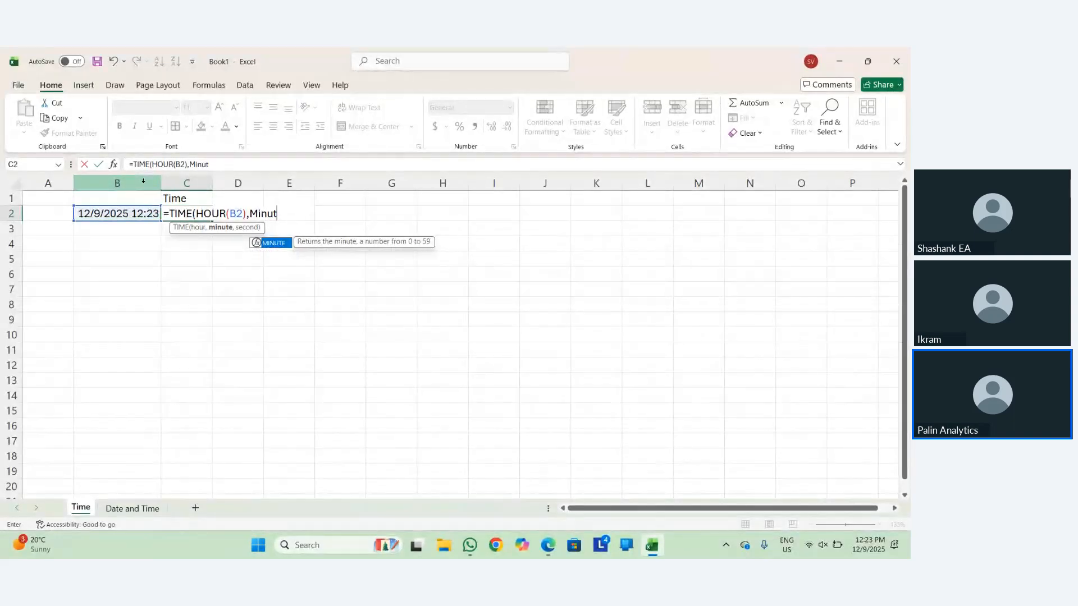
pyautogui.press('Tab')
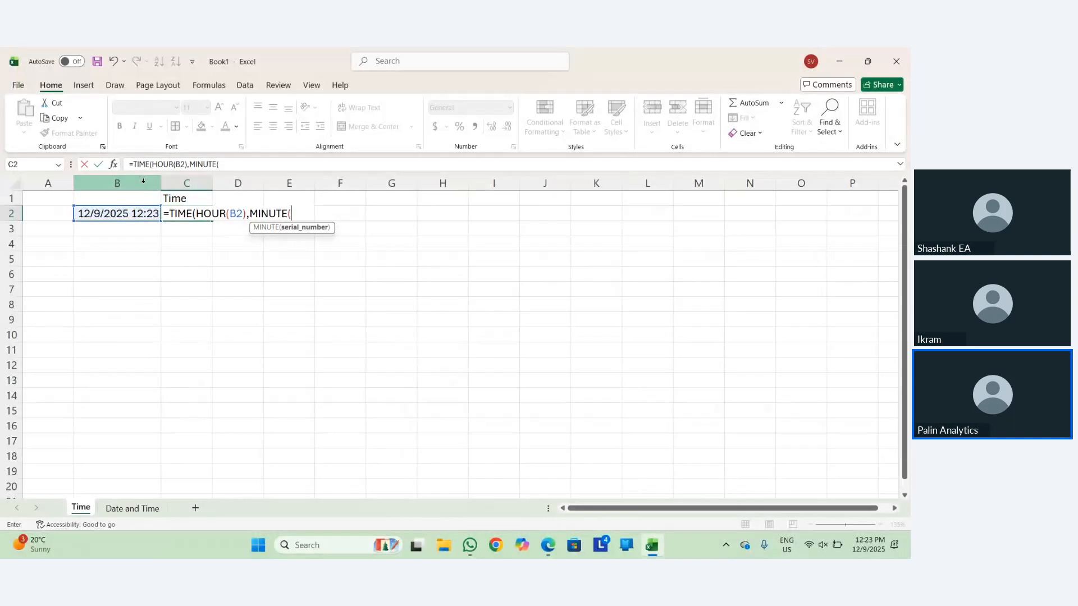
pyautogui.press('Left')
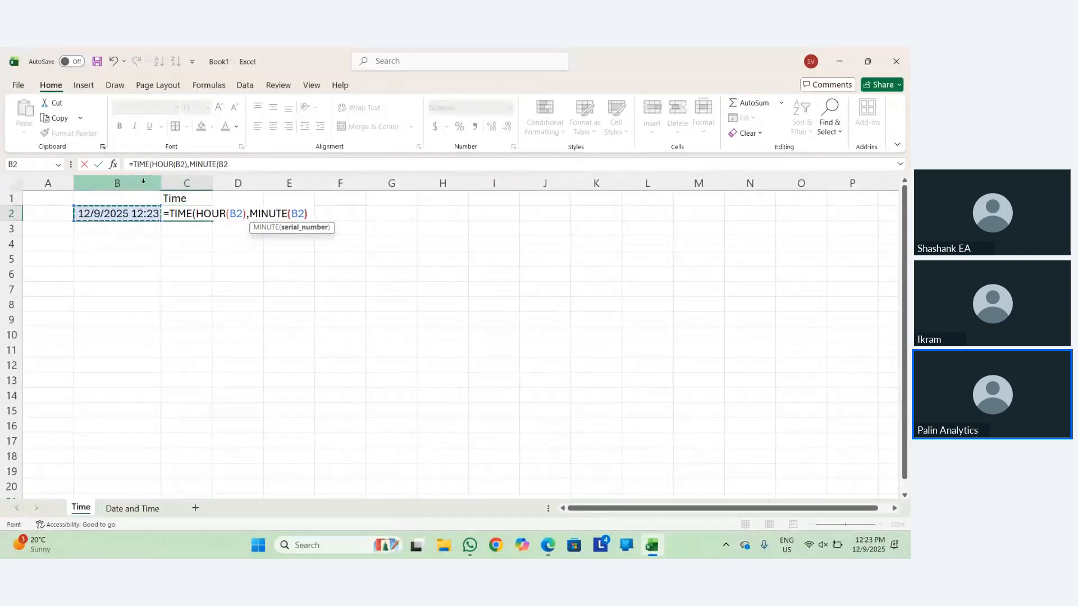
# Complete the C2 formula with SECOND(B2) as the second argument, giving =TIME(HOUR(B2),MINUTE(B2),SECOND(B2)).
pyautogui.write('),')
pyautogui.write('S')
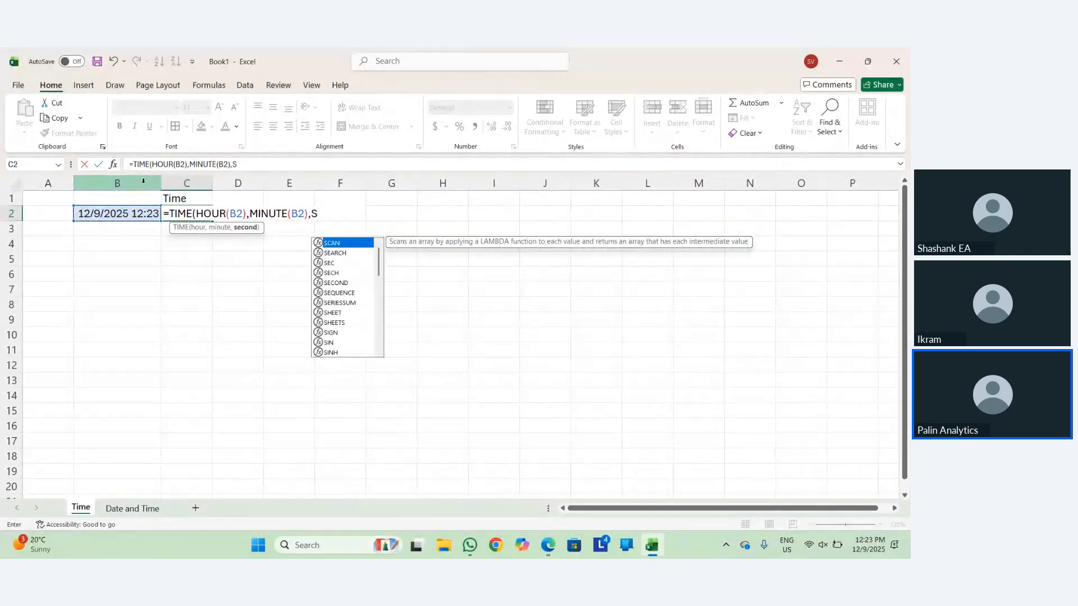
pyautogui.write('econd')
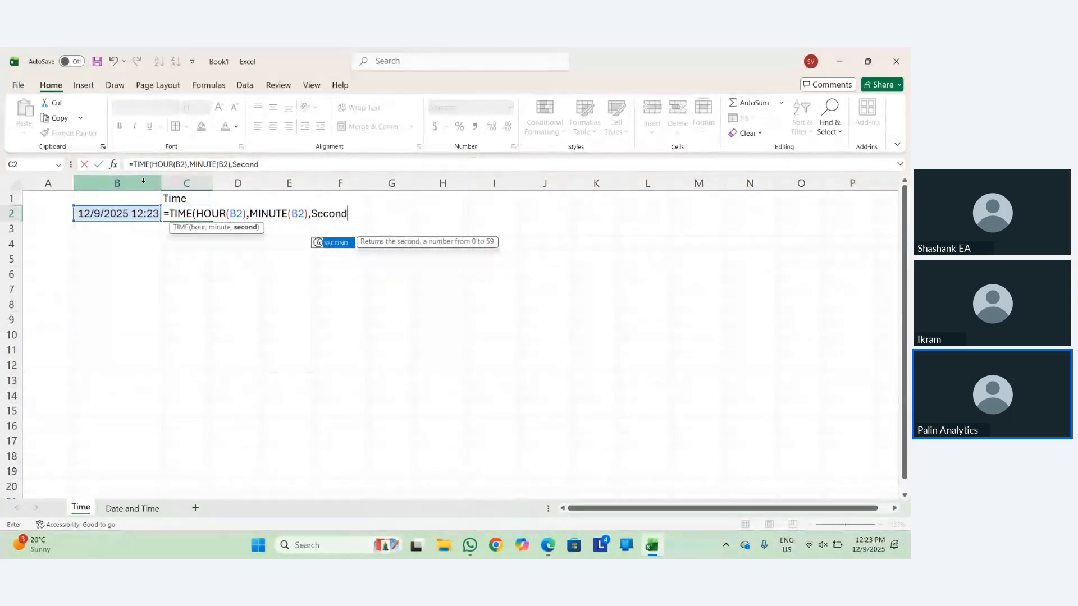
pyautogui.press('Tab')
pyautogui.press('Left')
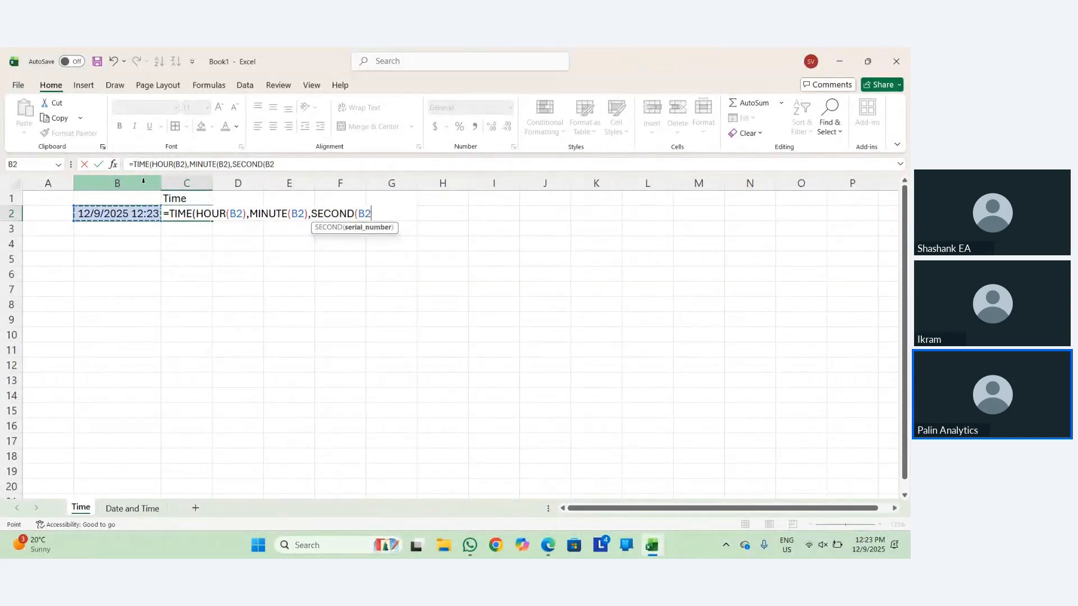
pyautogui.write(')')
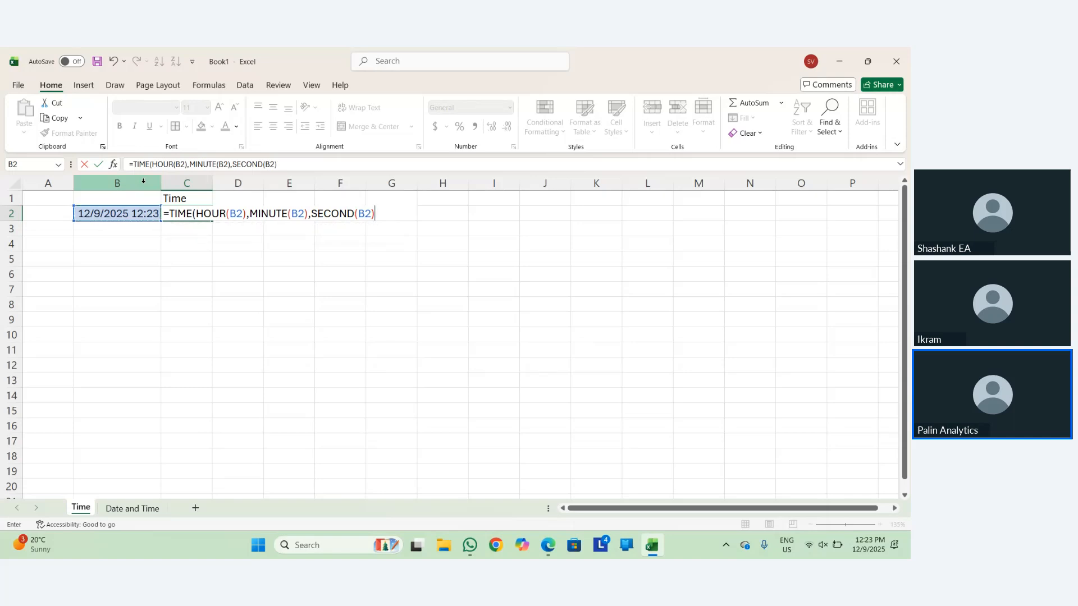
pyautogui.write(')')
pyautogui.press('Return')
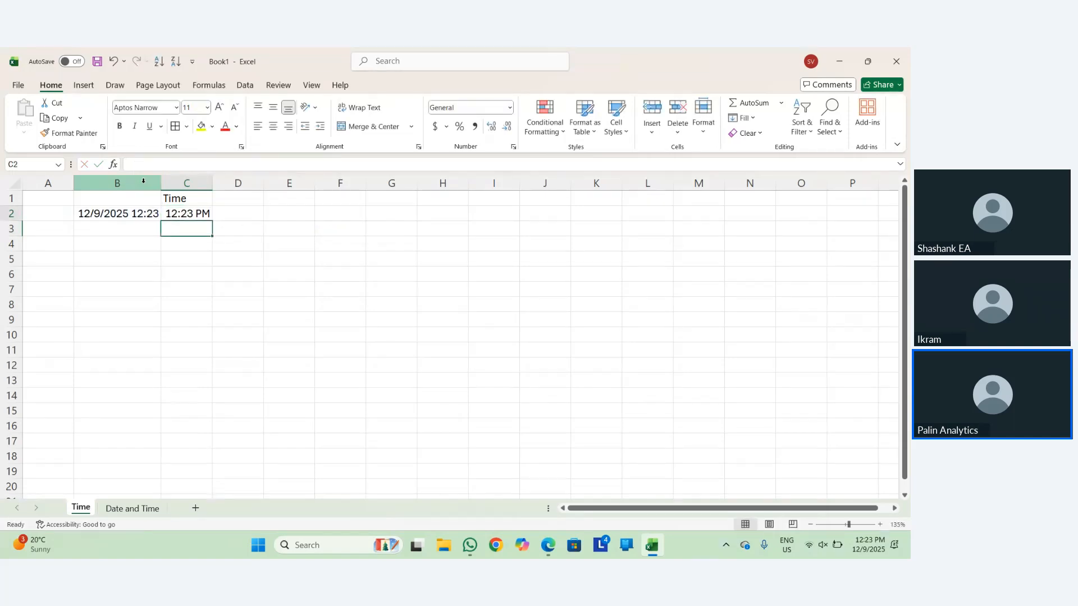
# Review the TIME formula in cell C2 and its reference to the date and time in B2.
pyautogui.press('Up')
pyautogui.press('Left')
pyautogui.press('Right')
pyautogui.press('Right')
pyautogui.press('Up')
pyautogui.press('Left')
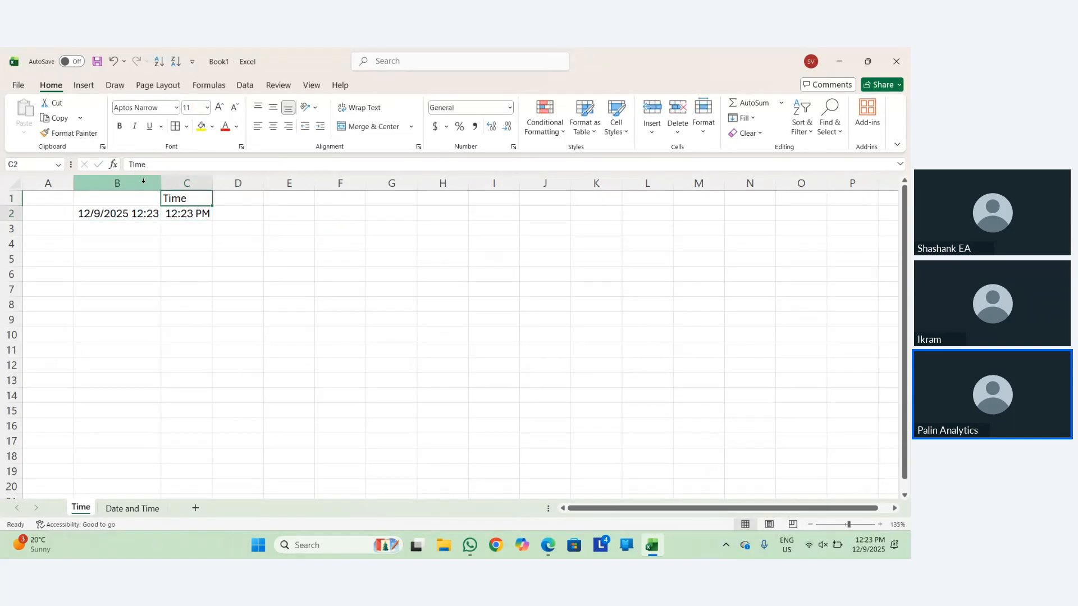
pyautogui.press('Down')
pyautogui.press('F2')
pyautogui.press('Return')
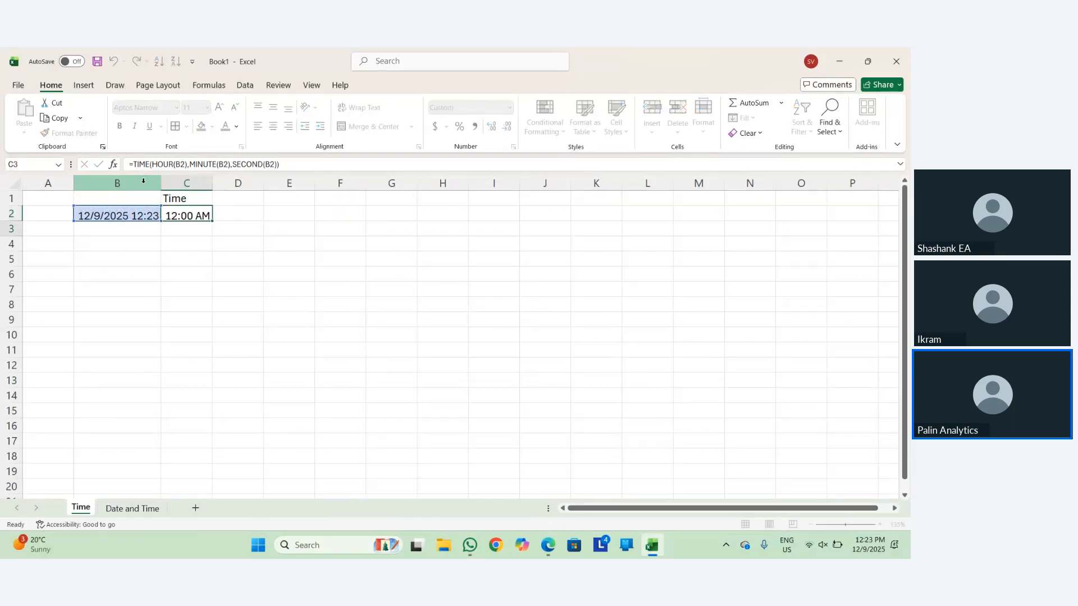
pyautogui.press('Right')
pyautogui.press('Up')
pyautogui.press('Left')
pyautogui.press('Down')
pyautogui.press('Right')
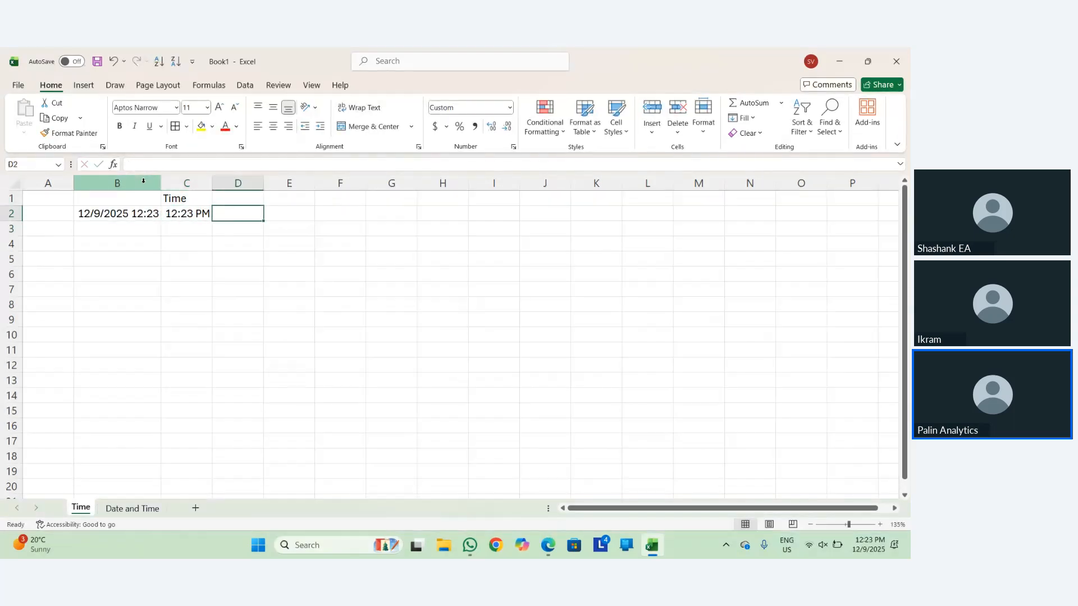
pyautogui.press('Right')
pyautogui.press('Up')
pyautogui.press('Left')
pyautogui.press('Left')
pyautogui.press('Left')
pyautogui.press('Down')
pyautogui.press('Down')
pyautogui.press('Right')
pyautogui.press('Right')
pyautogui.press('Up')
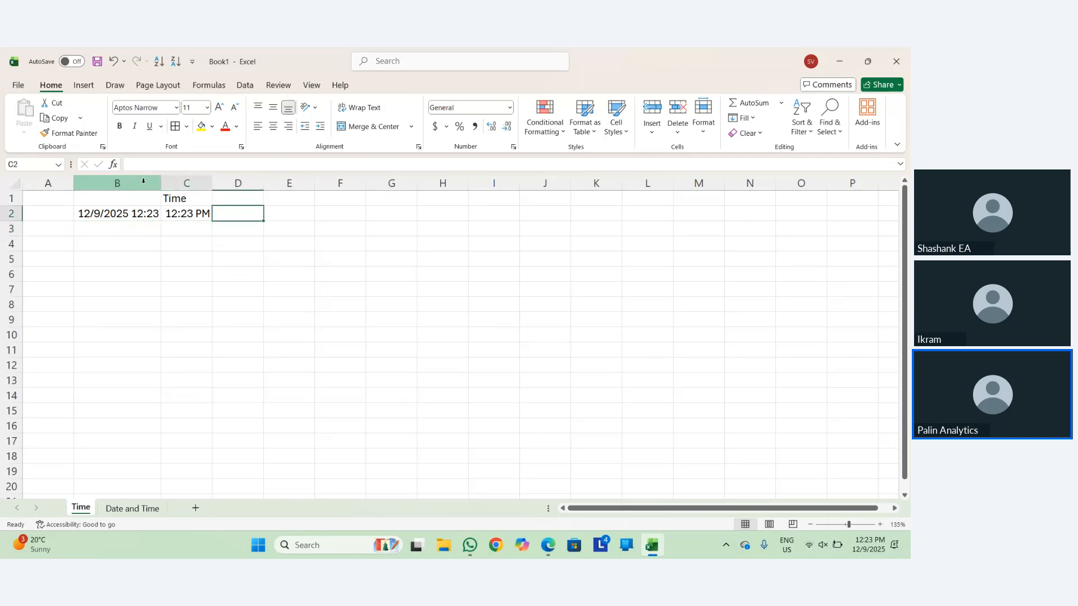
pyautogui.press('Left')
pyautogui.press('Down')
pyautogui.press('Up')
# Enter the headings Hour, Minute and Second in cells D1, E1 and F1, beside the Time heading.
pyautogui.press('Right')
pyautogui.press('Up')
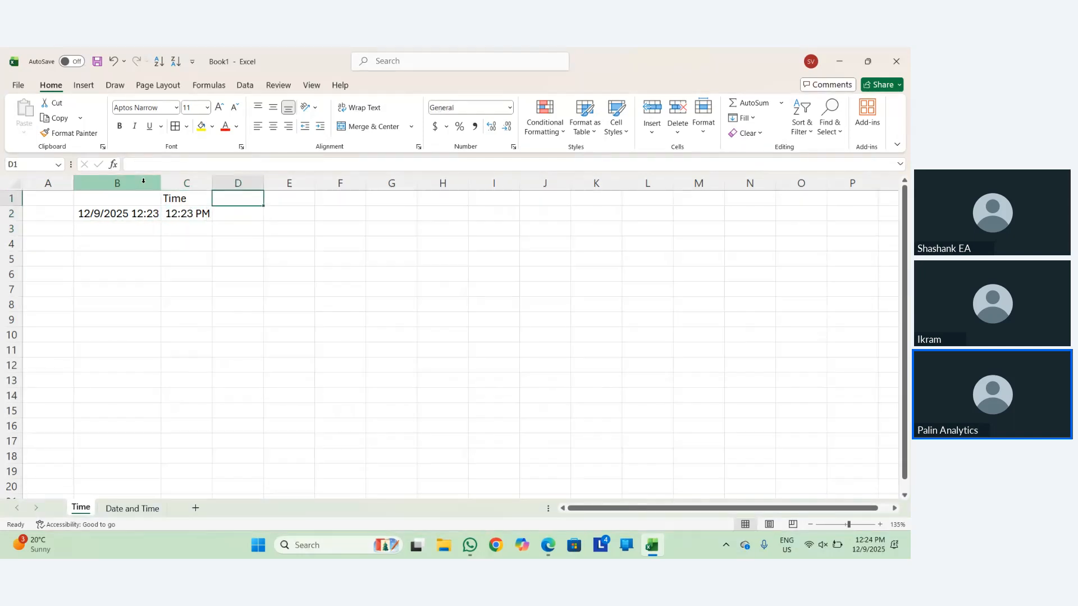
pyautogui.write('Hour')
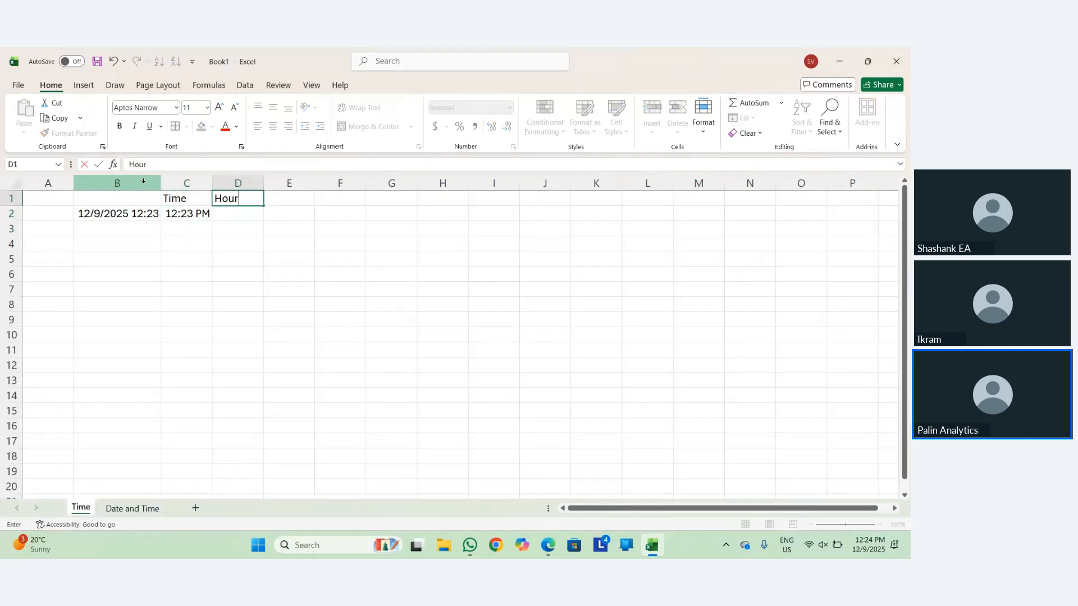
pyautogui.press('Tab')
pyautogui.write('Mi')
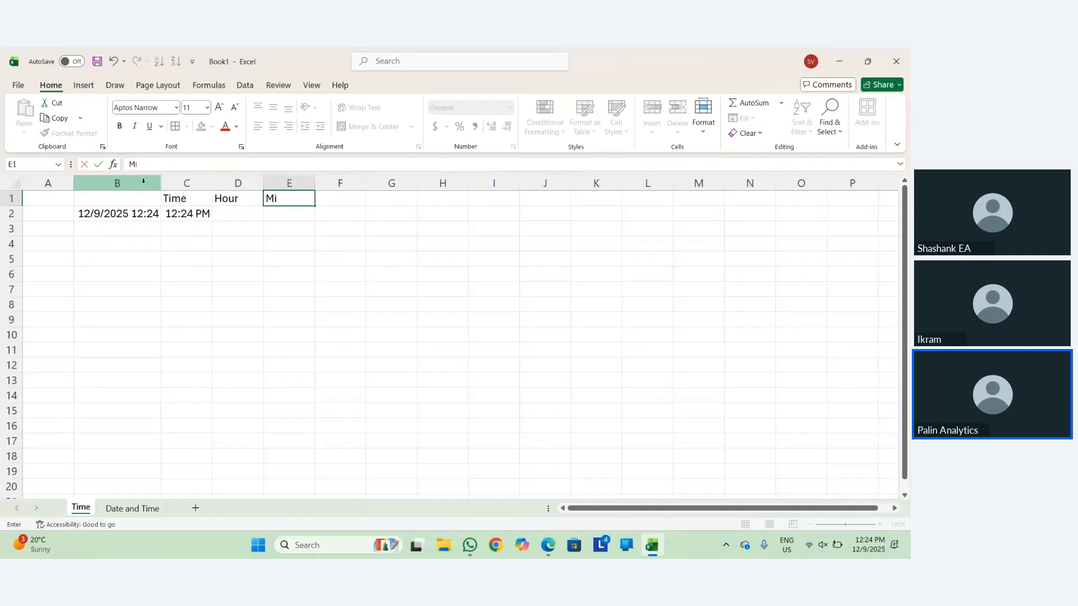
pyautogui.write('nut')
pyautogui.press('BackSpace')
pyautogui.write('ute')
pyautogui.press('Return')
pyautogui.press('Up')
pyautogui.press('Right')
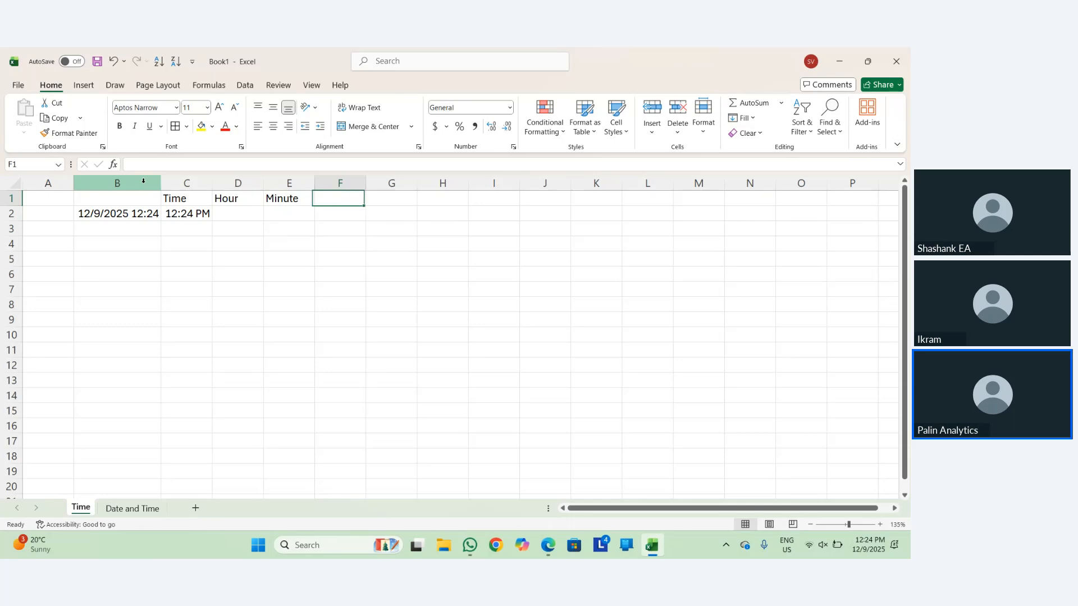
pyautogui.write('Se')
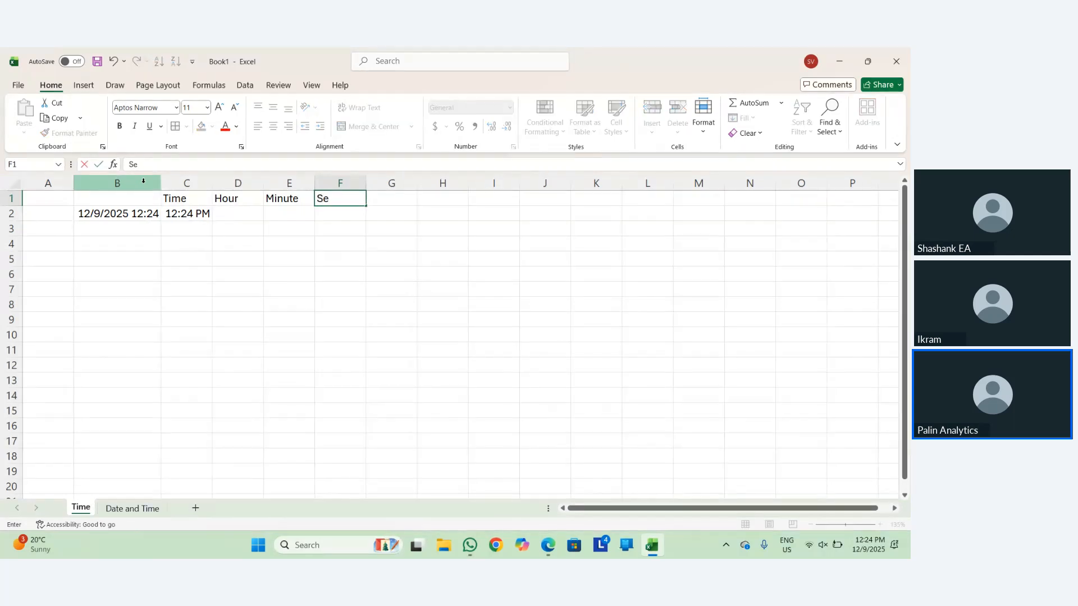
pyautogui.write('cond')
pyautogui.press('Return')
# Enter a HOUR formula in cell D2 to extract the hour from the time in C2.
pyautogui.press('Up')
pyautogui.press('Left')
pyautogui.press('Down')
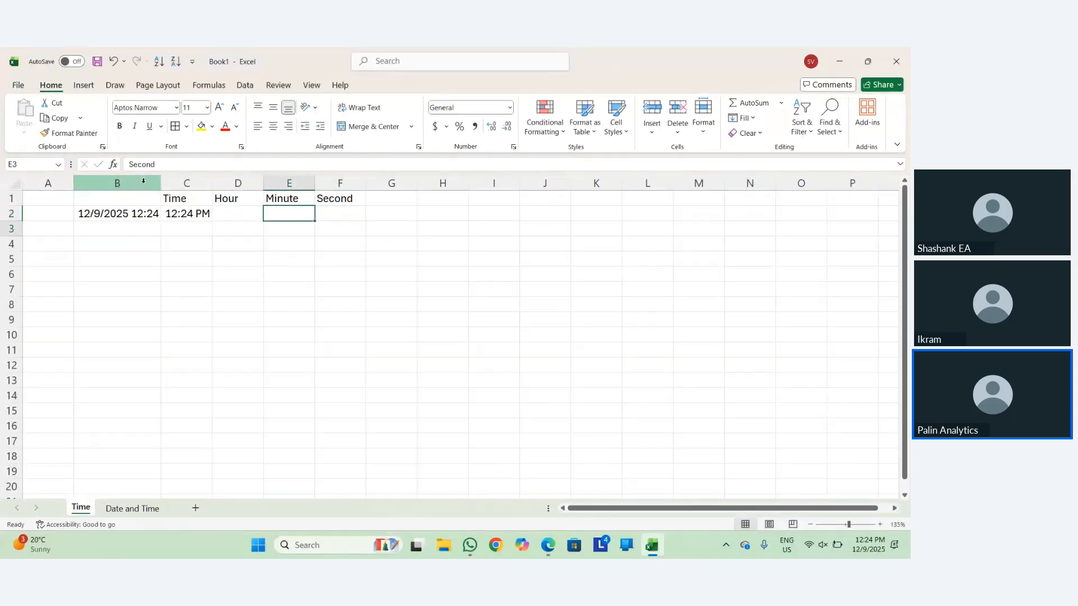
pyautogui.press('Left')
pyautogui.write('+')
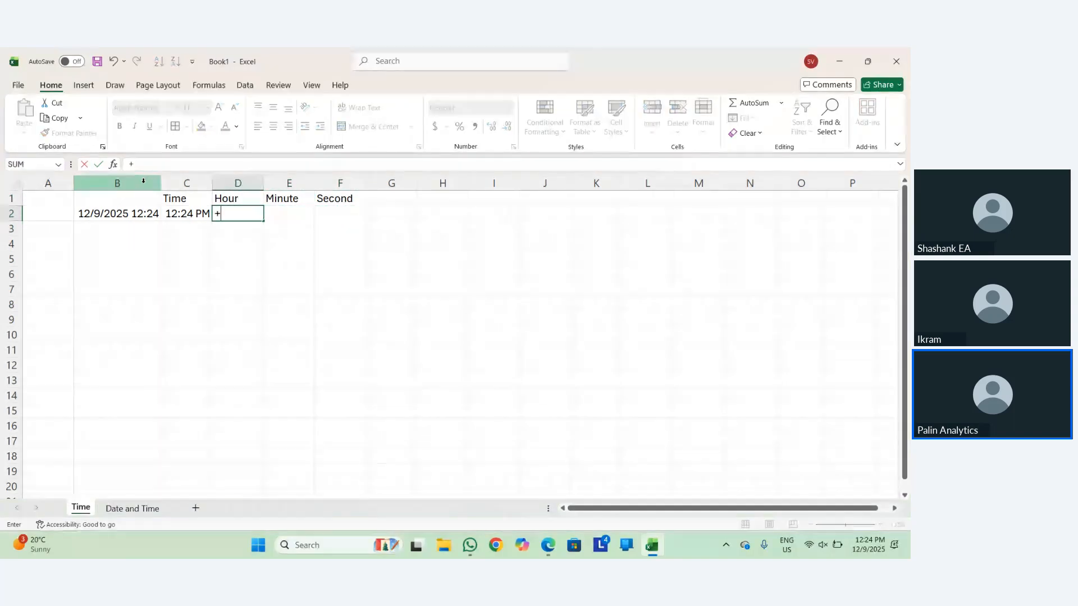
pyautogui.press('Escape')
pyautogui.write('+')
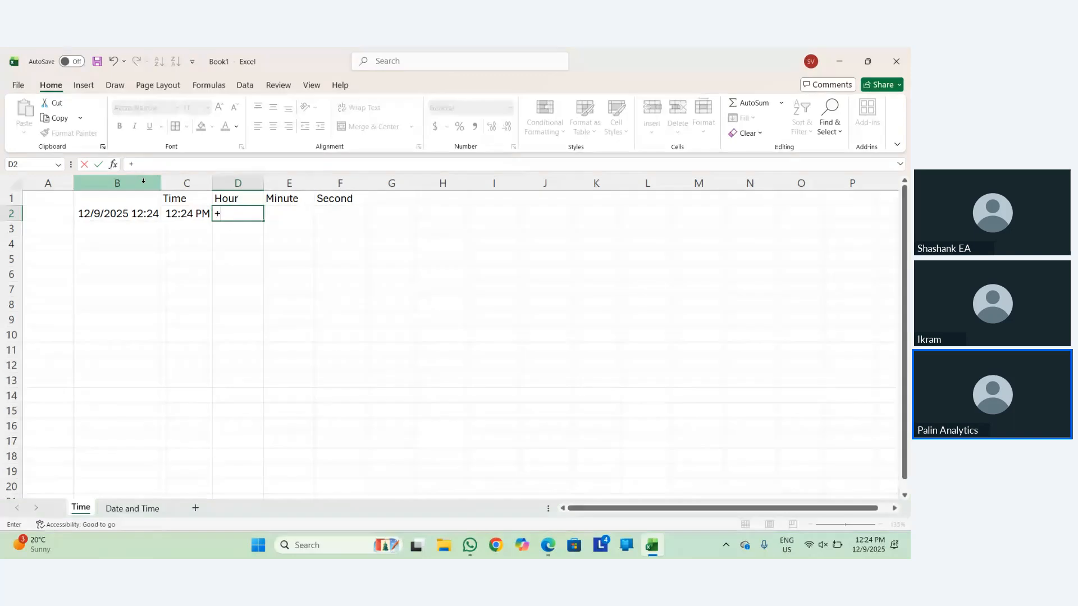
pyautogui.write('hoir')
pyautogui.press('BackSpace')
pyautogui.write('ur')
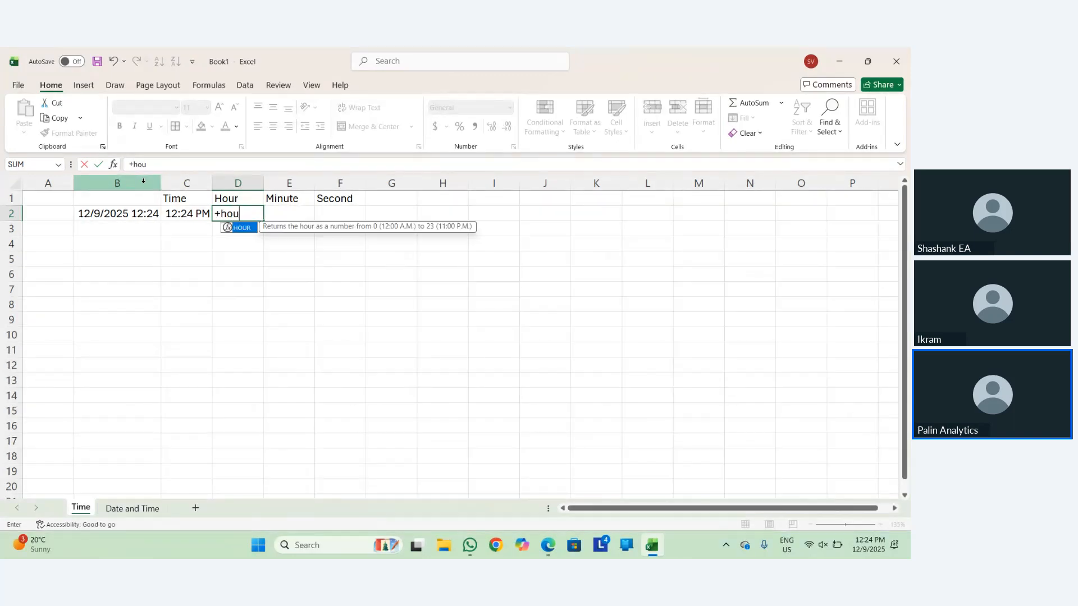
pyautogui.press('Tab')
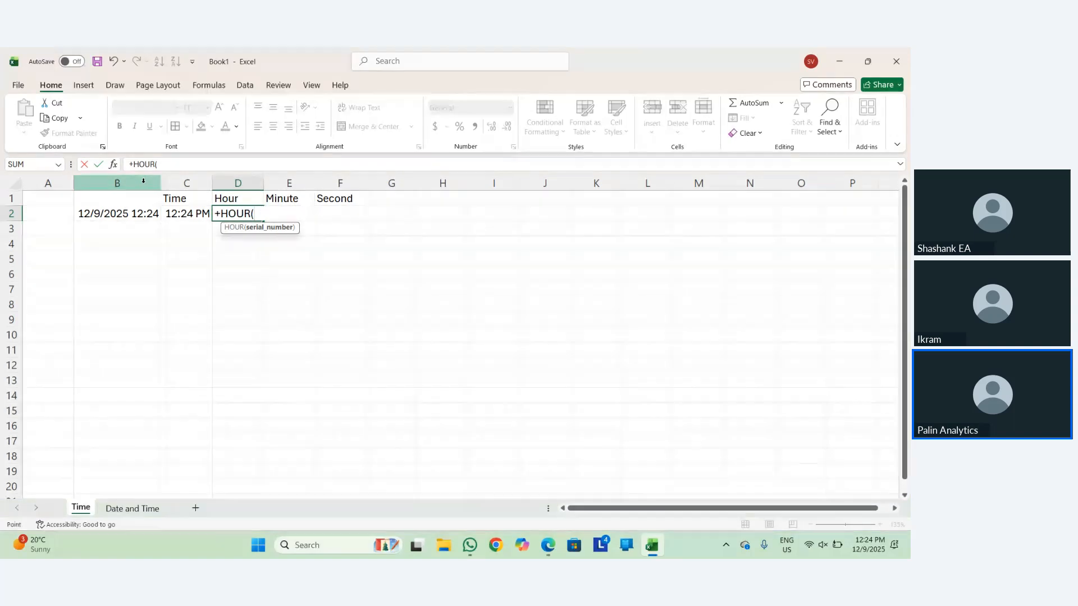
pyautogui.press('Left')
pyautogui.write(')')
pyautogui.press('Return')
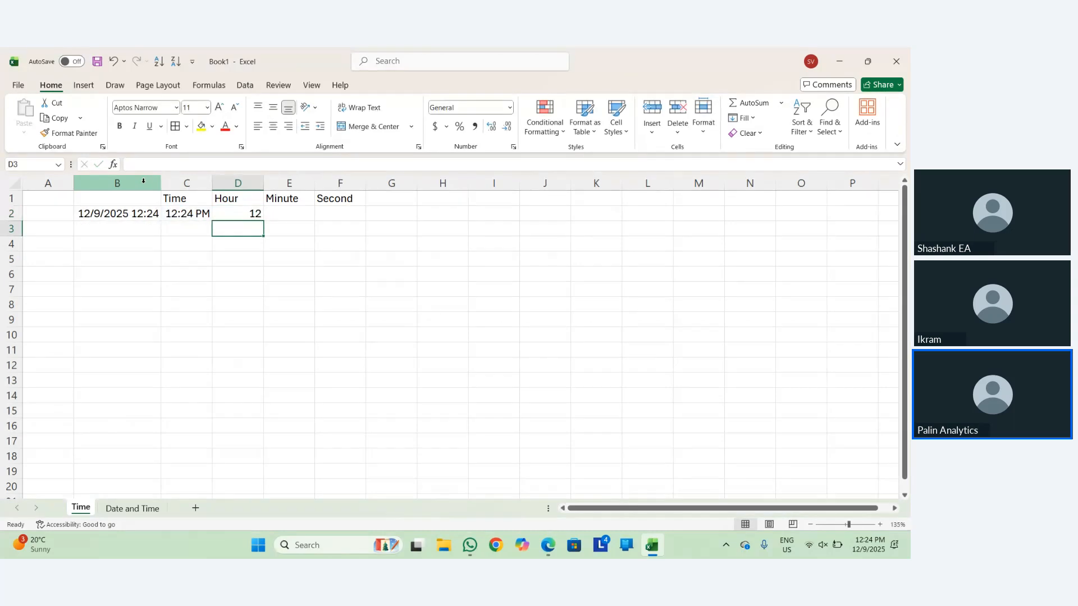
# Enter the formula =MINUTE(C2) in cell E2 to extract the minute from the time.
pyautogui.press('Up')
pyautogui.press('Right')
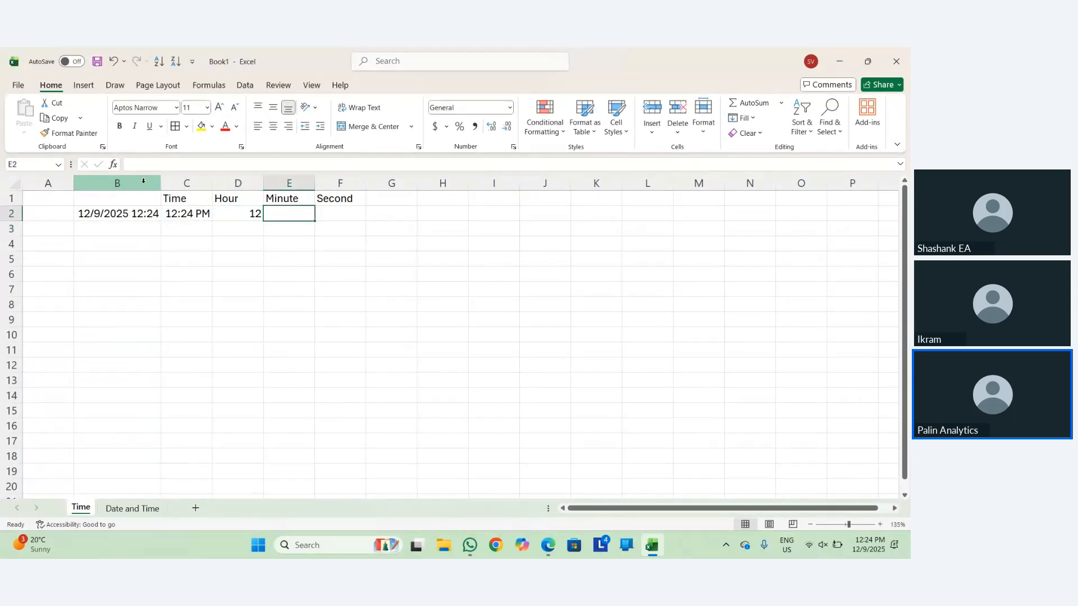
pyautogui.write('+')
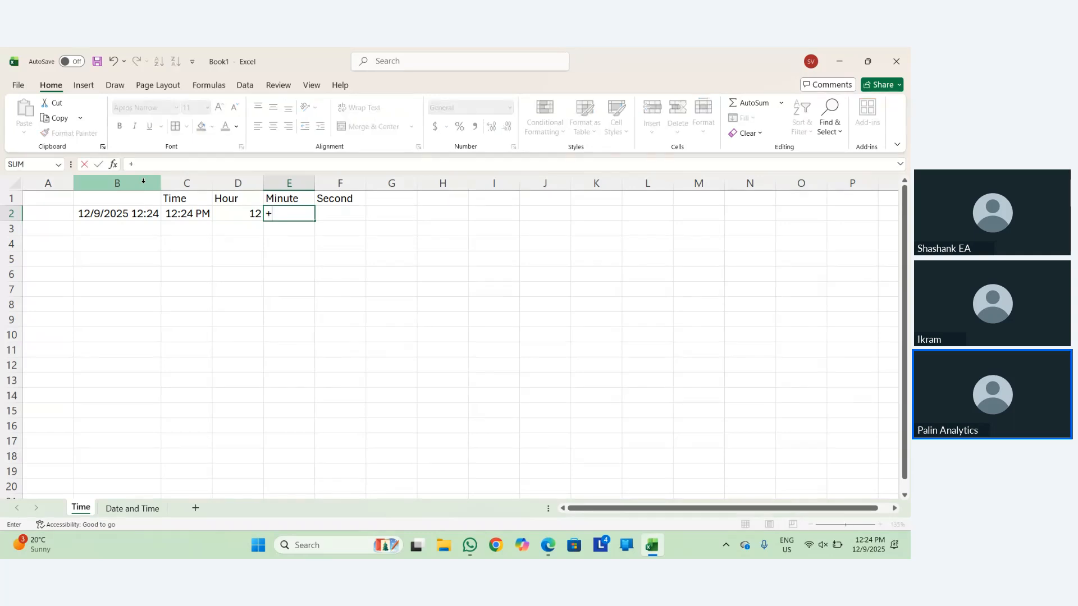
pyautogui.write('min')
pyautogui.press('BackSpace')
pyautogui.press('BackSpace')
pyautogui.press('BackSpace')
pyautogui.press('BackSpace')
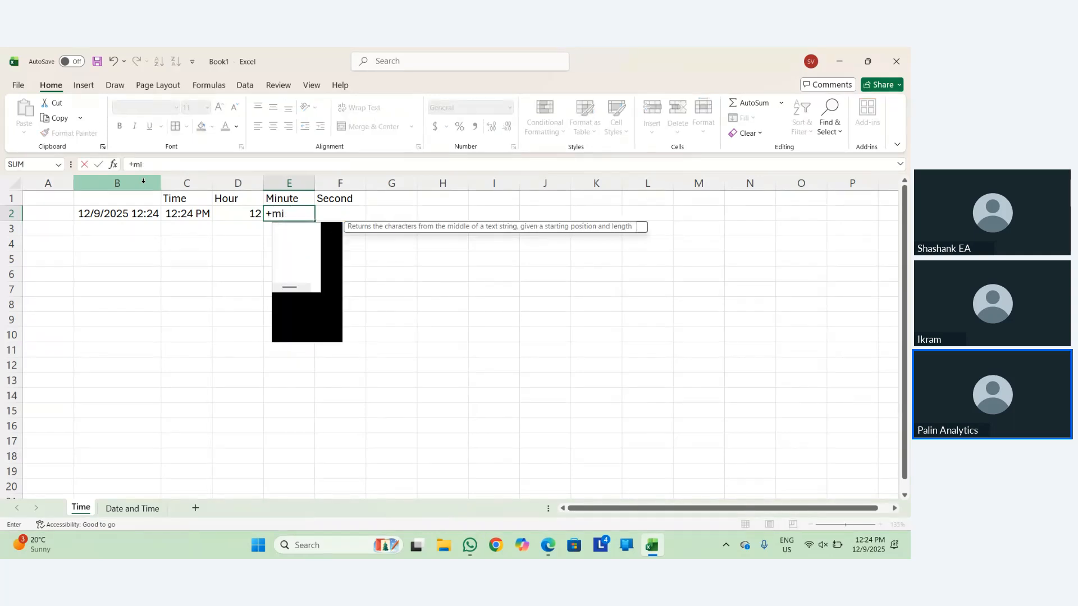
pyautogui.write('=')
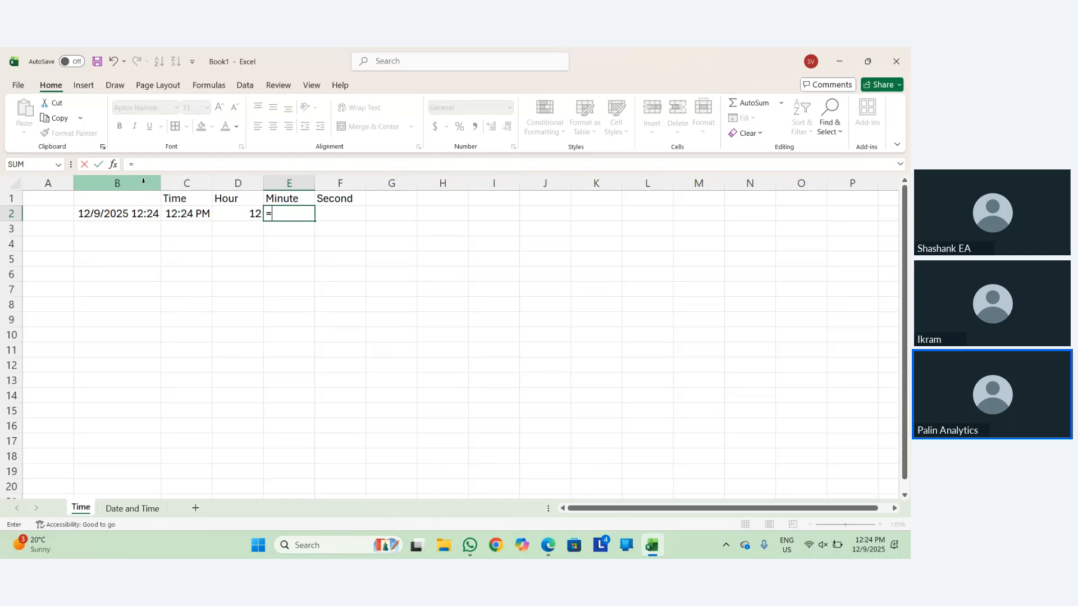
pyautogui.write('Minutre')
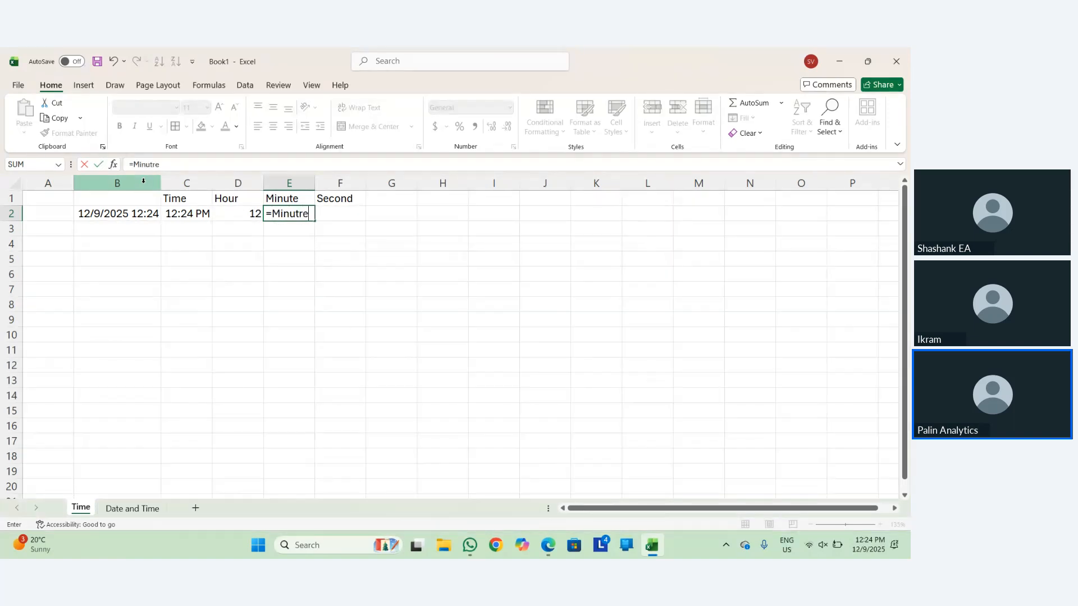
pyautogui.press('BackSpace')
pyautogui.press('BackSpace')
pyautogui.write('e')
pyautogui.press('Tab')
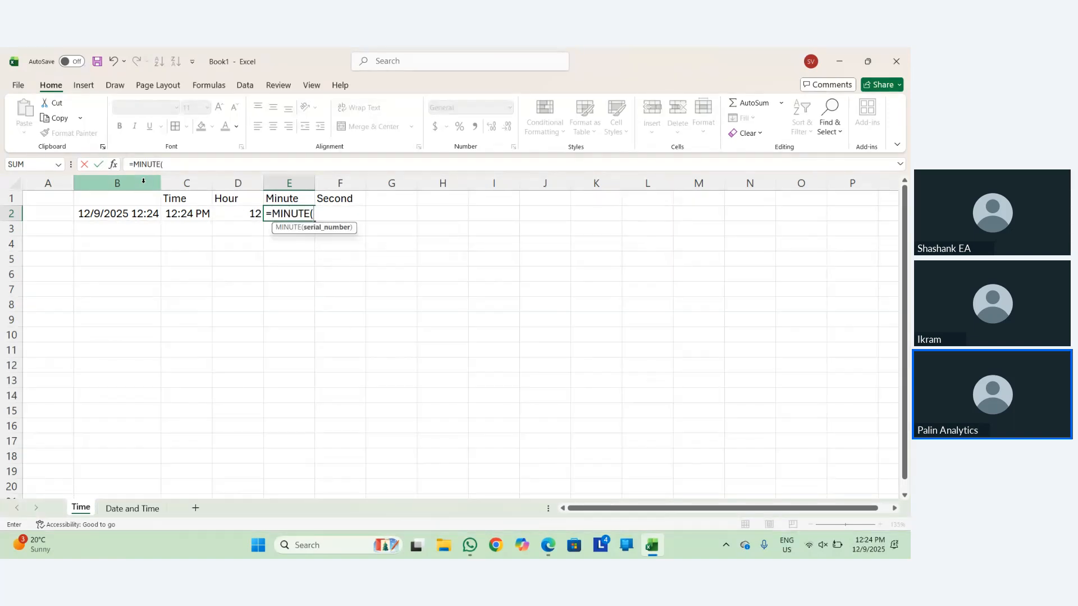
pyautogui.press('Left')
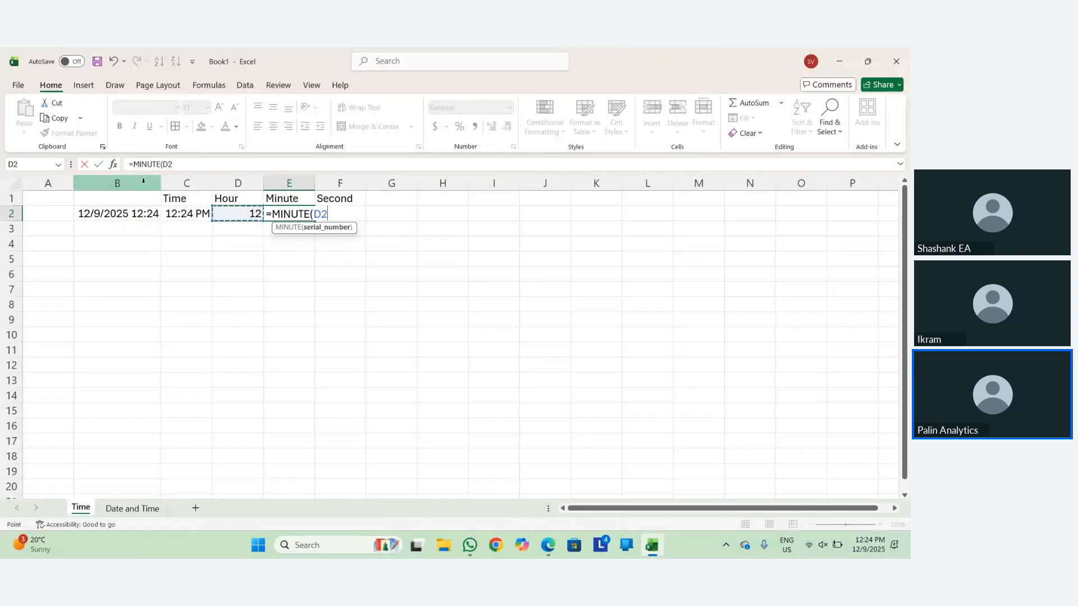
pyautogui.press('Left')
pyautogui.press('Return')
# Enter the formula =SECOND(C2) in cell F2 to extract the second from the time.
pyautogui.press('Up')
pyautogui.press('Right')
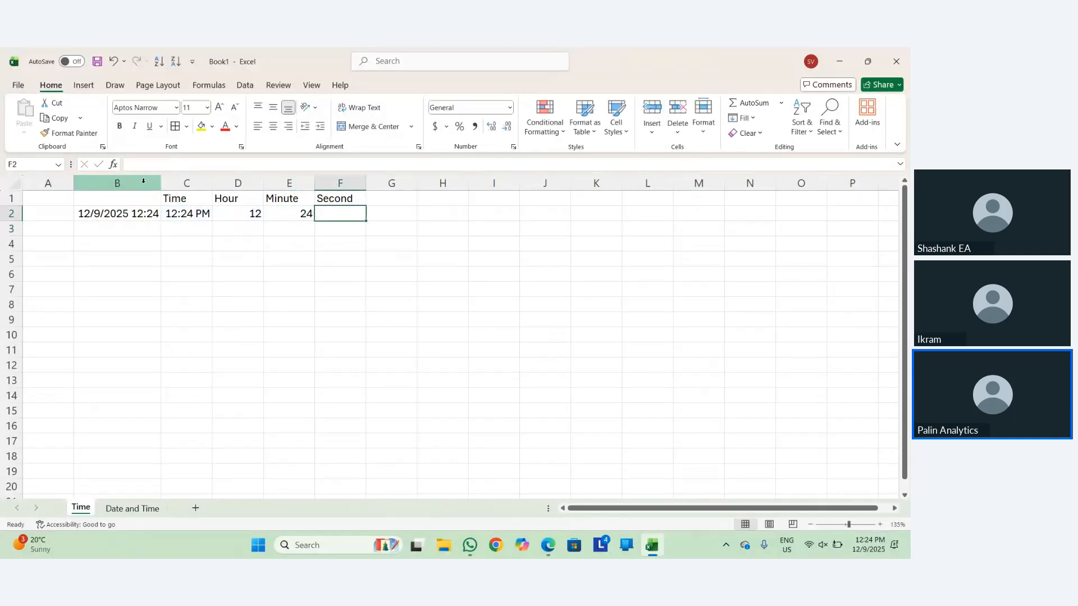
pyautogui.write('=')
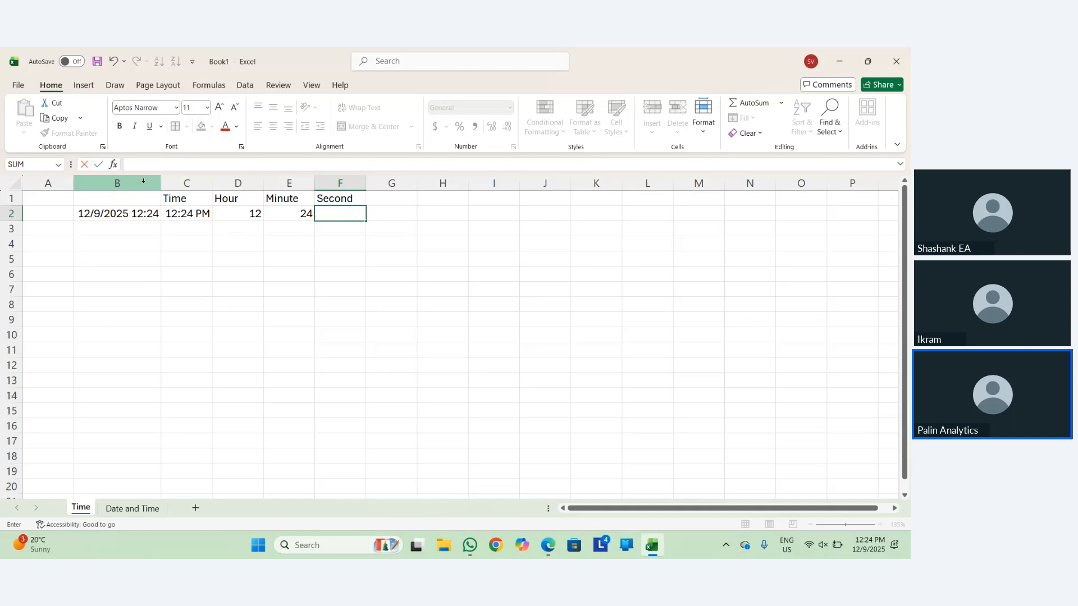
pyautogui.write('second')
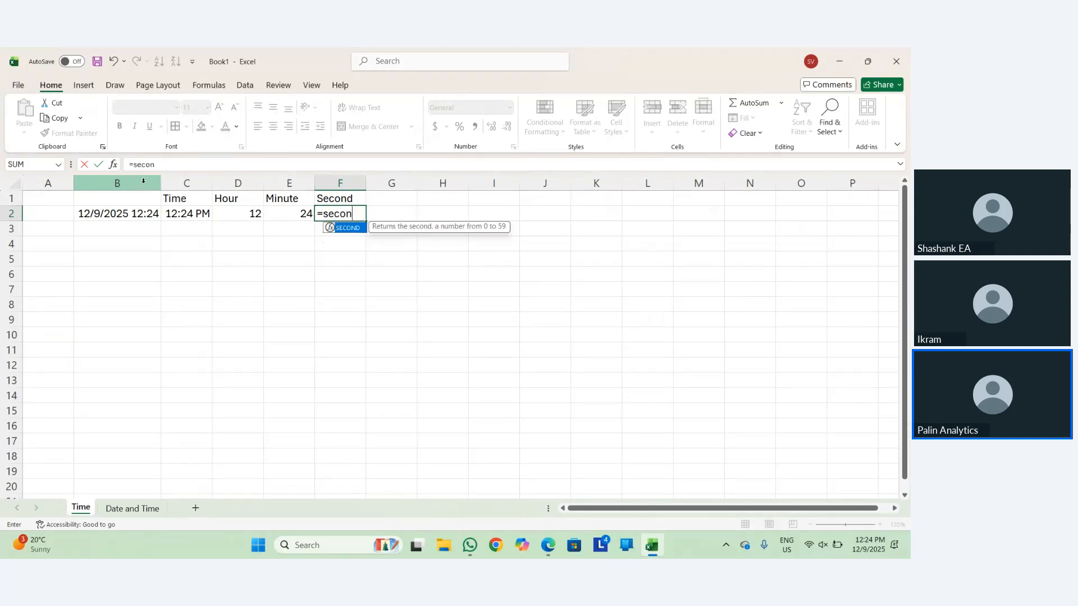
pyautogui.press('Tab')
pyautogui.press('Left')
pyautogui.press('Left')
pyautogui.press('Left')
pyautogui.press('Return')
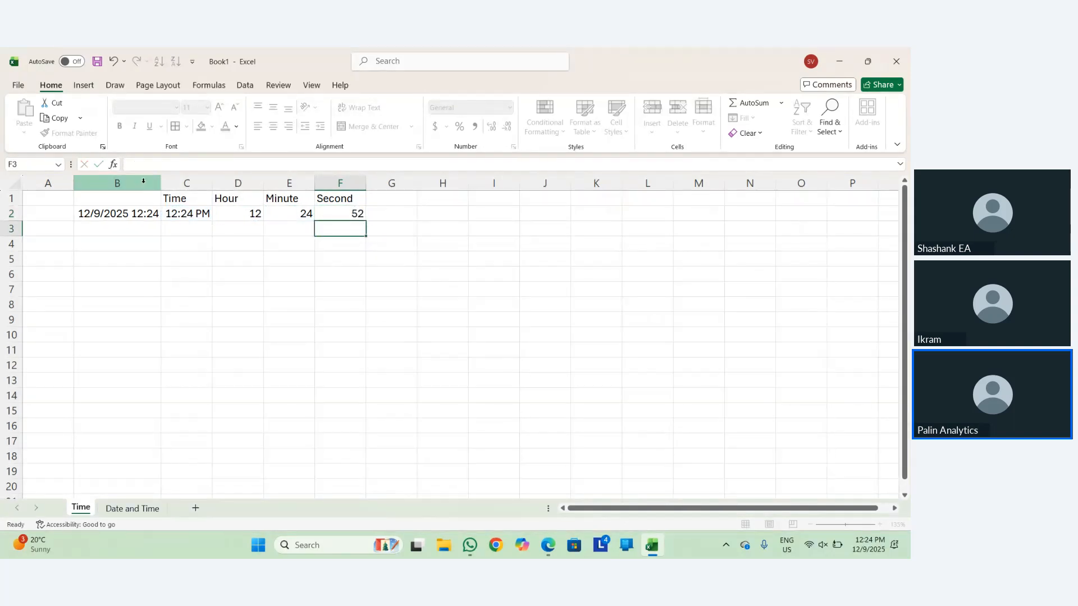
# Remove the stray plus sign from the formula in D2 so it reads =HOUR(C2).
pyautogui.press('Up')
pyautogui.press('Left')
pyautogui.press('Left')
pyautogui.press('F2')
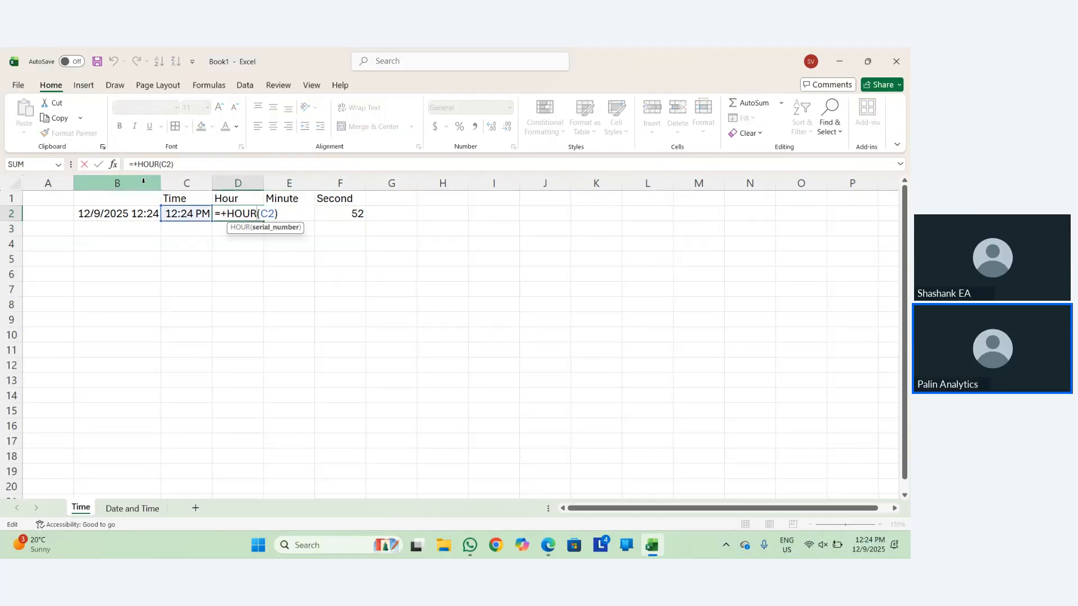
pyautogui.press('Left')
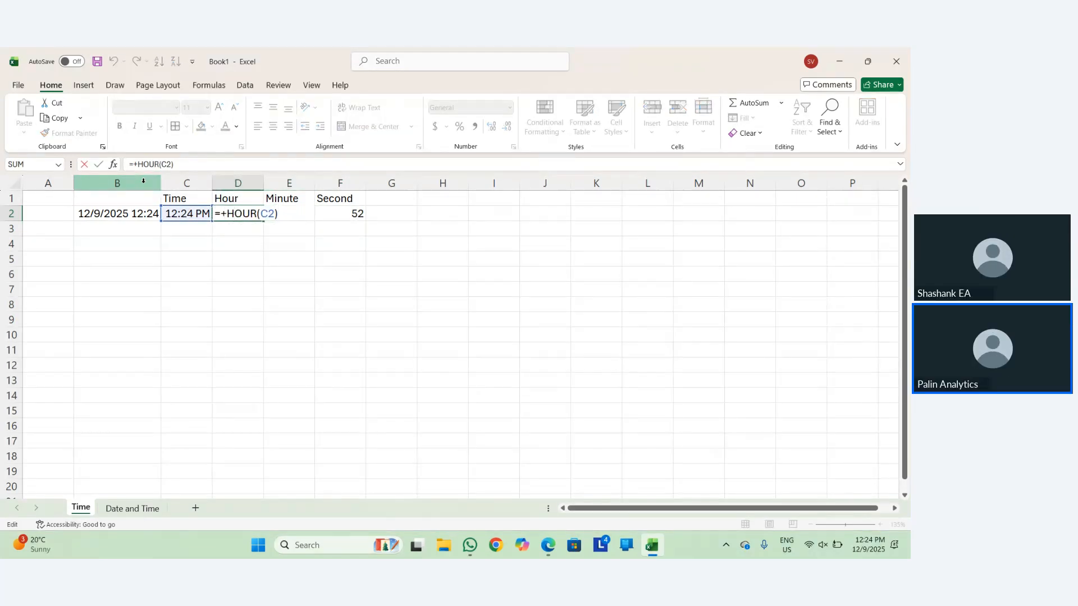
pyautogui.press('BackSpace')
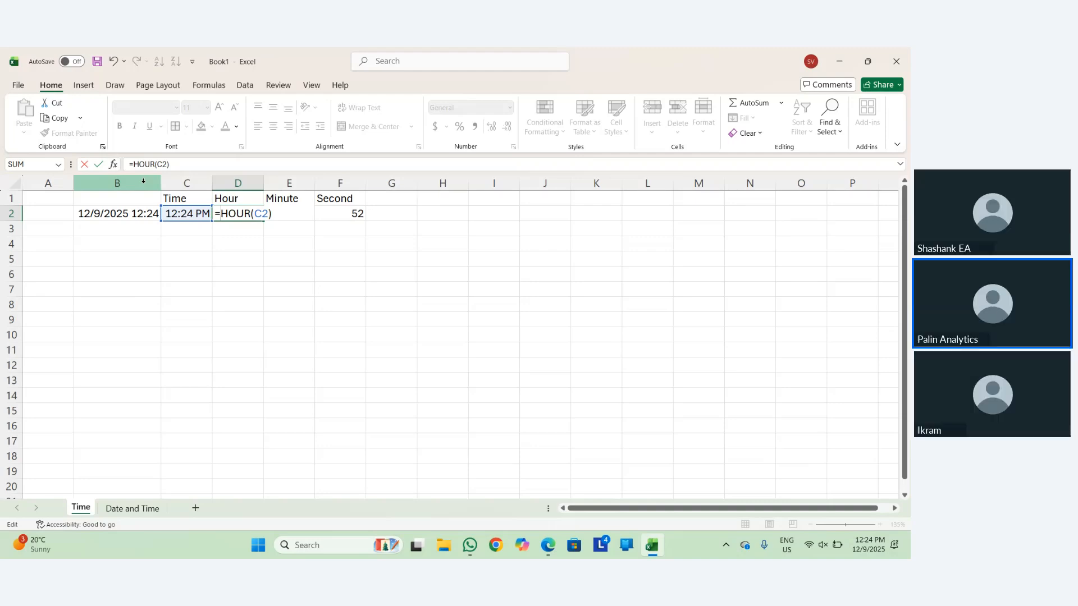
pyautogui.hotkey('ctrl', 'Return')
pyautogui.press('Right')
pyautogui.press('Up')
pyautogui.press('Left')
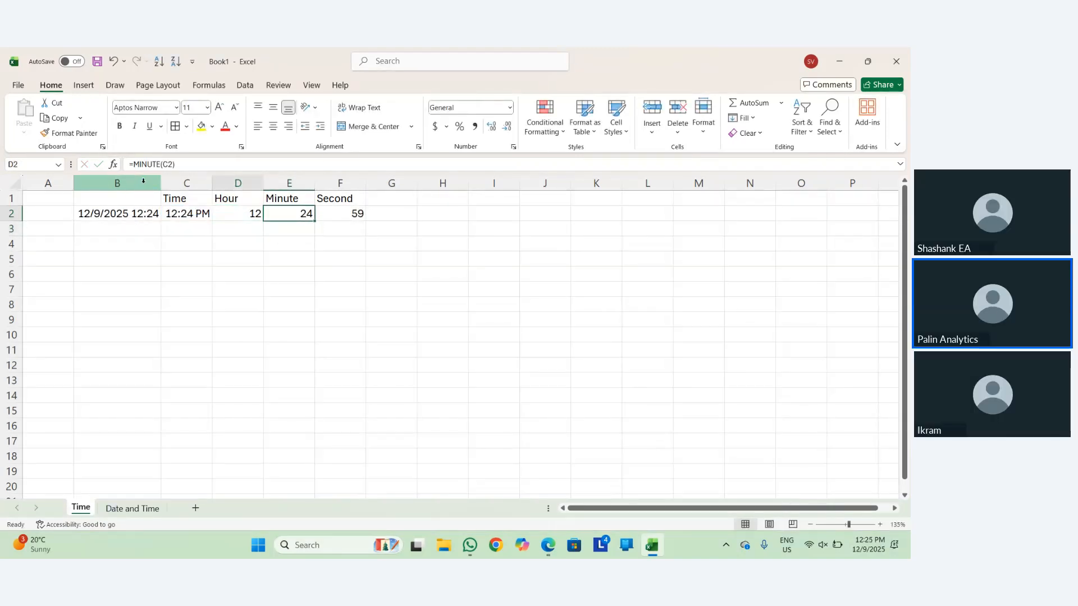
pyautogui.press('Right')
pyautogui.press('Right')
pyautogui.press('Down')
# Apply All Borders to the Time, Hour, Minute and Second table in C1:F2.
pyautogui.press('Left')
pyautogui.press('Left')
pyautogui.press('Left')
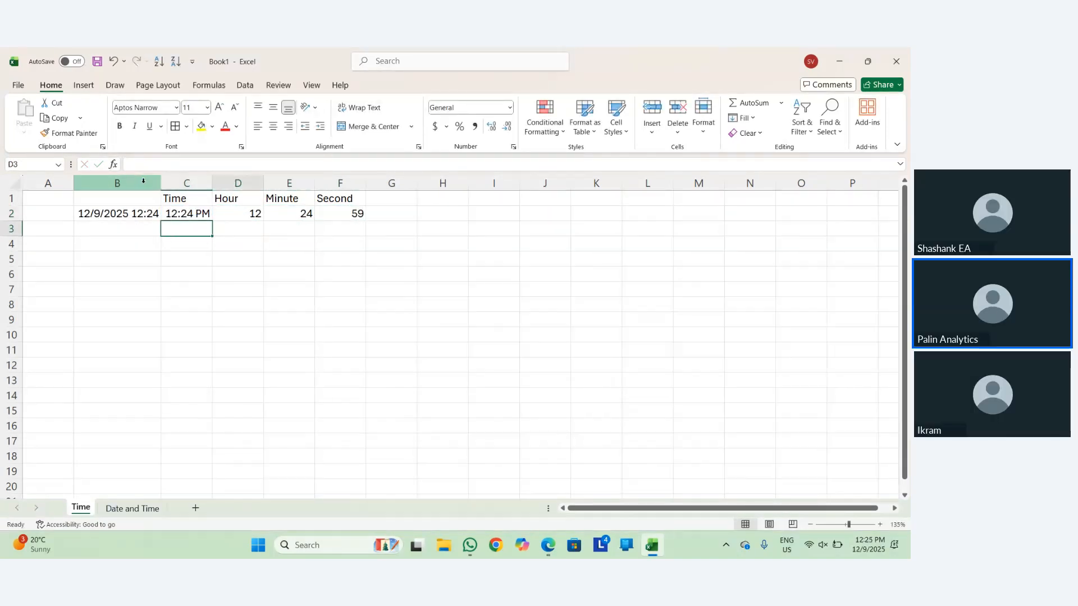
pyautogui.press('Up')
pyautogui.press('Up')
pyautogui.hotkey('shift', 'Right')
pyautogui.hotkey('shift', 'Right')
pyautogui.hotkey('shift', 'Right')
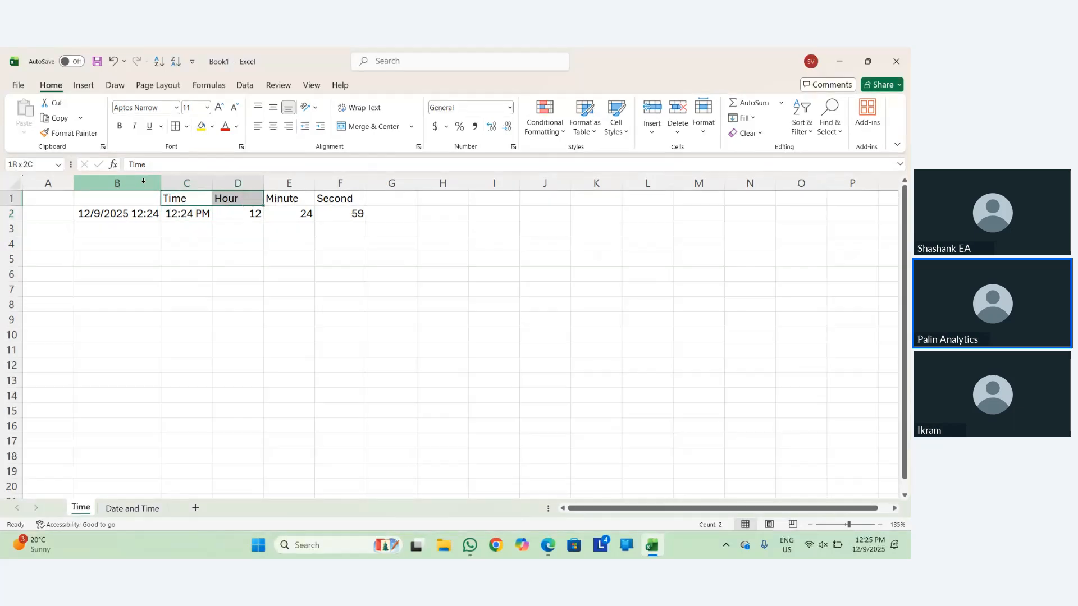
pyautogui.hotkey('shift', 'Down')
pyautogui.hotkey('alt', 'h')
pyautogui.press('b')
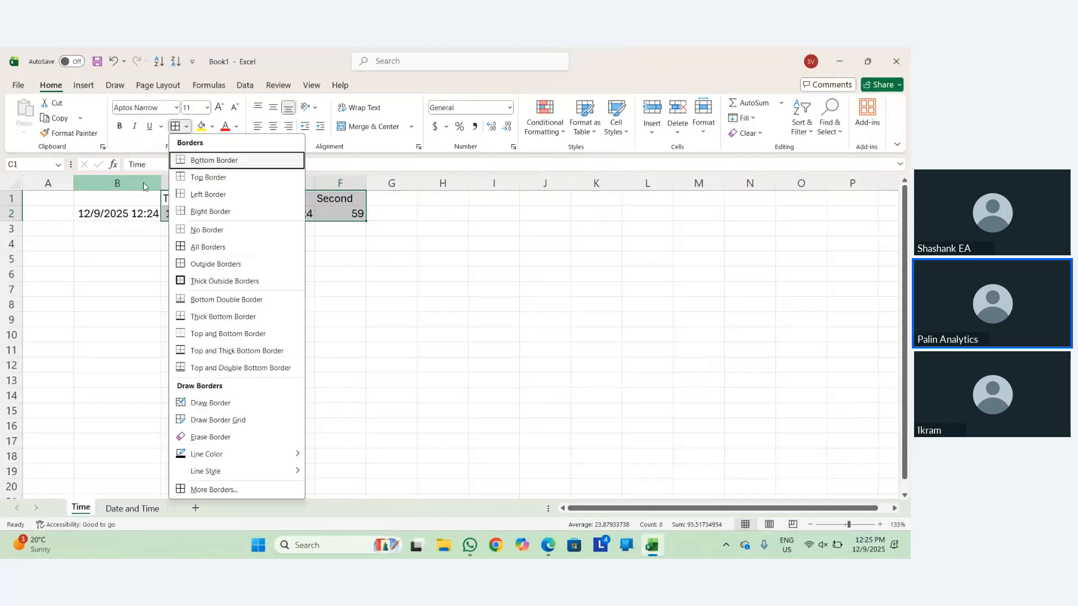
pyautogui.press('a')
# Centre the contents of C1:F2 and make the headings in C1:F1 bold.
pyautogui.hotkey('alt', 'h')
pyautogui.press('a')
pyautogui.press('c')
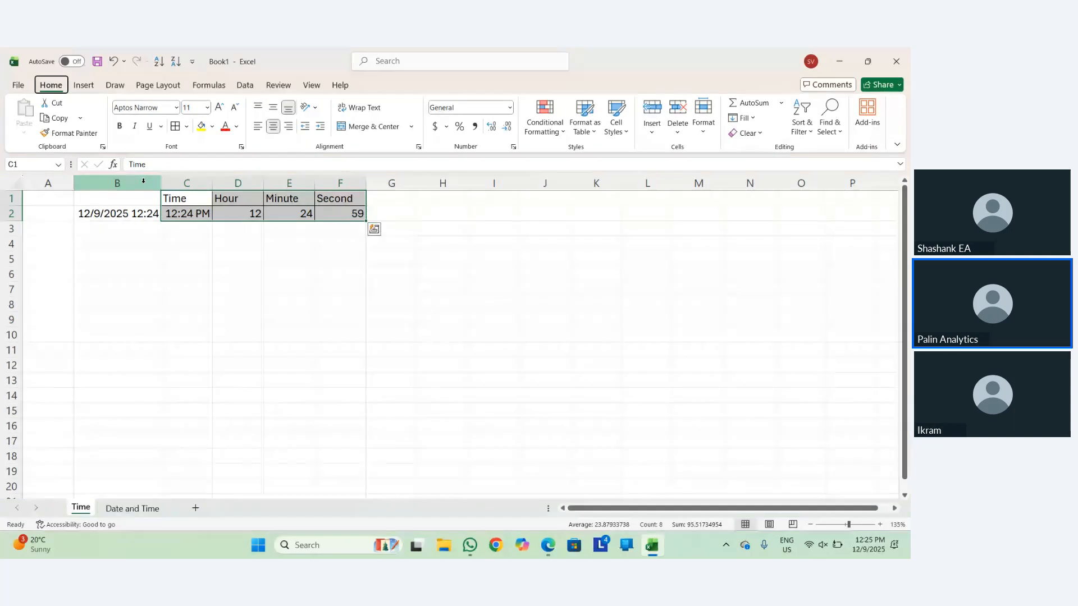
pyautogui.hotkey('shift', 'Up')
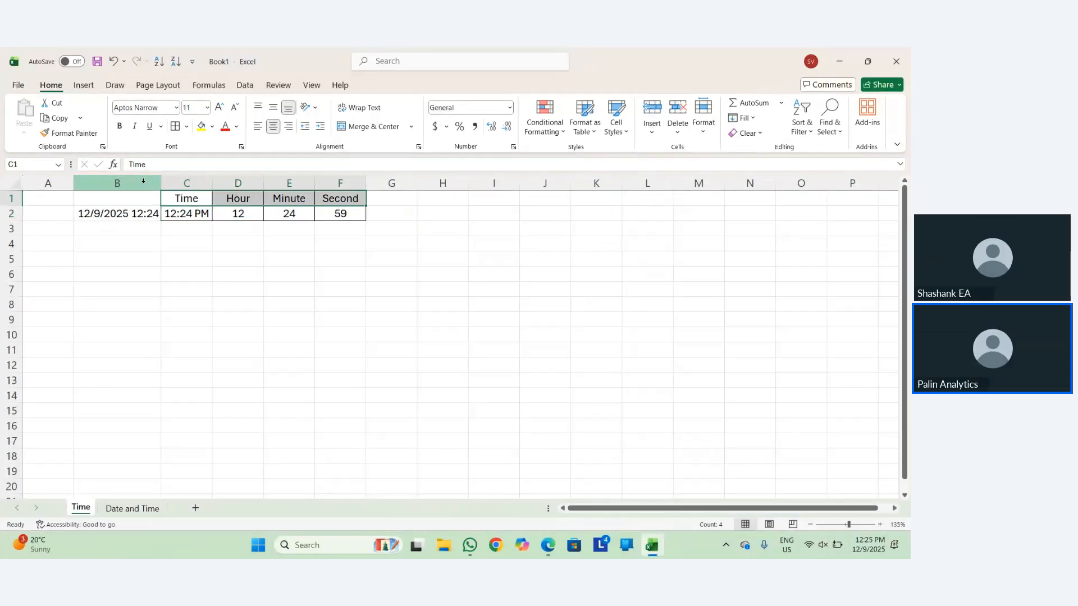
pyautogui.hotkey('ctrl', 'b')
pyautogui.press('Down')
pyautogui.press('Left')
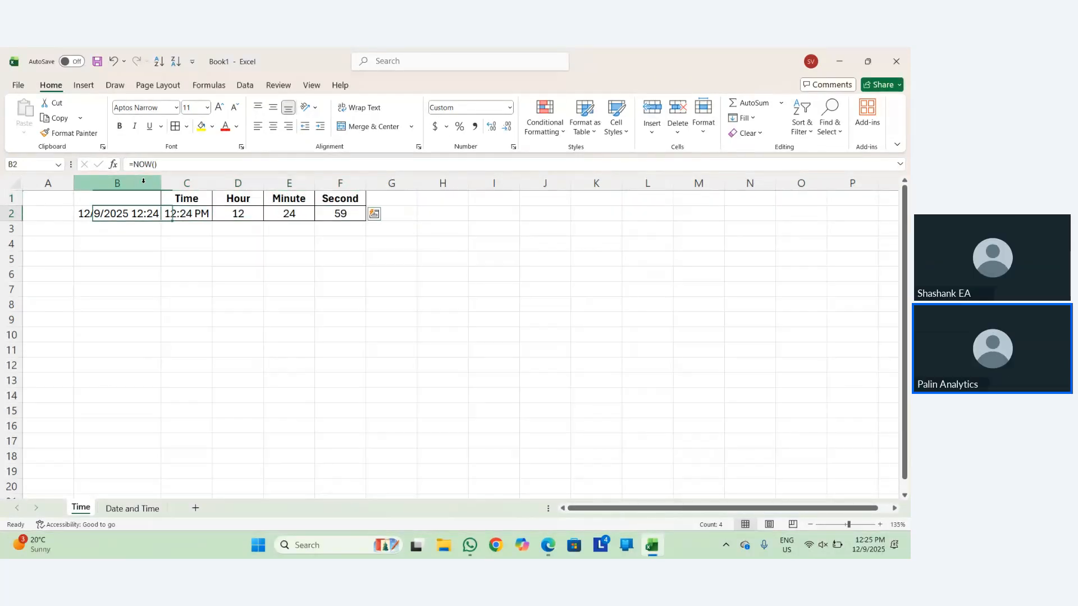
pyautogui.press('Left')
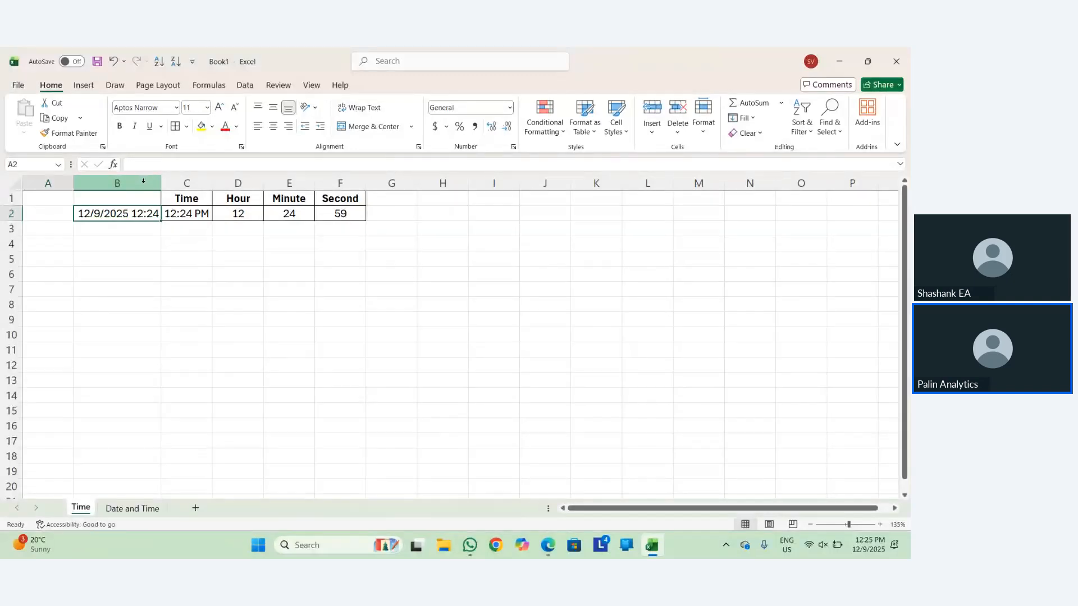
pyautogui.press('Up')
pyautogui.press('Right')
pyautogui.press('Right')
pyautogui.press('Right')
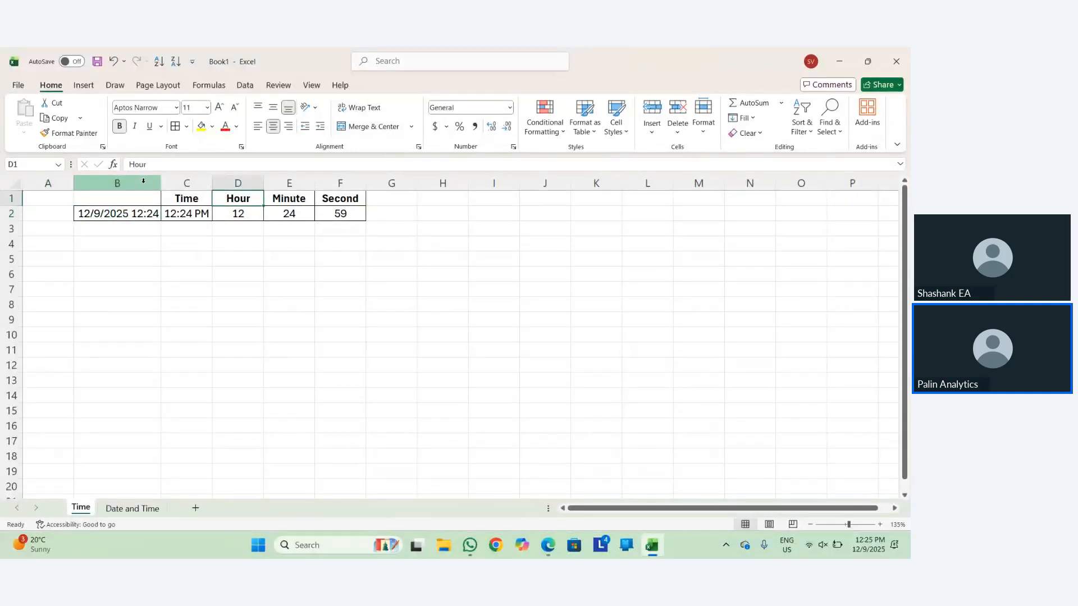
# Enter the heading Time Addition in cell C4 and autofit column C to its width.
pyautogui.press('Down')
pyautogui.press('Down')
pyautogui.press('Down')
pyautogui.press('Left')
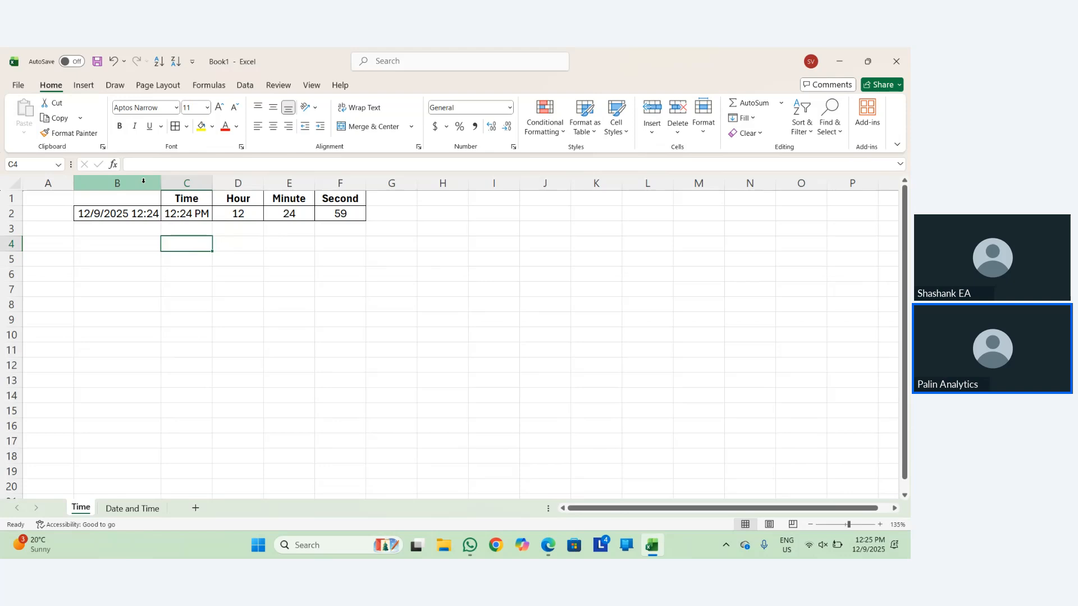
pyautogui.write('TIme')
pyautogui.press('capslock')
pyautogui.write('A')
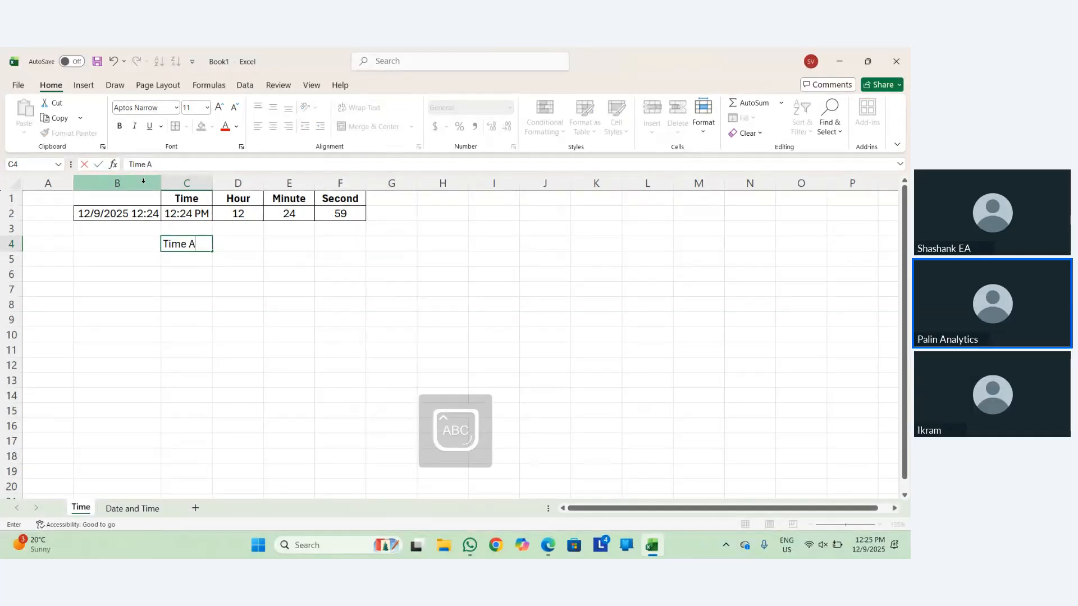
pyautogui.write('ddition')
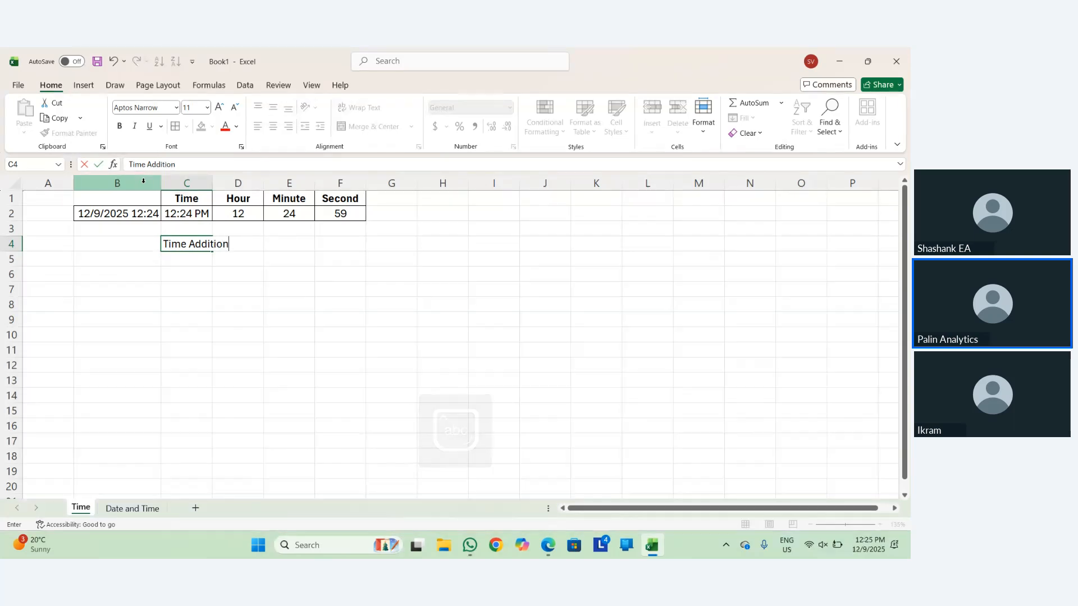
pyautogui.press('Return')
pyautogui.press('Up')
pyautogui.hotkey('alt', 'h')
pyautogui.press('o')
pyautogui.press('i')
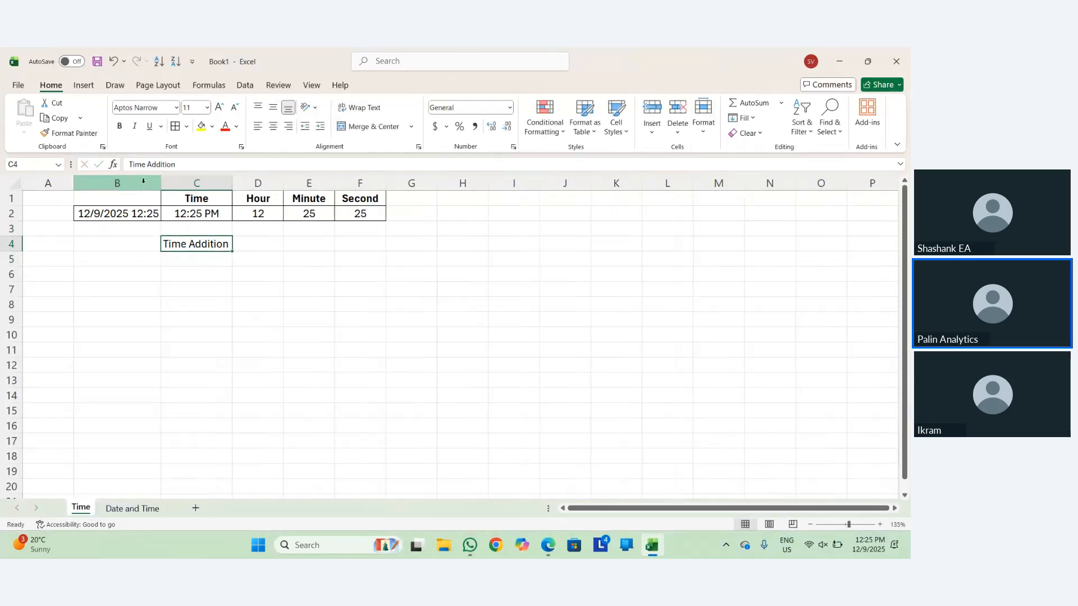
pyautogui.press('Left')
pyautogui.press('Down')
pyautogui.press('Right')
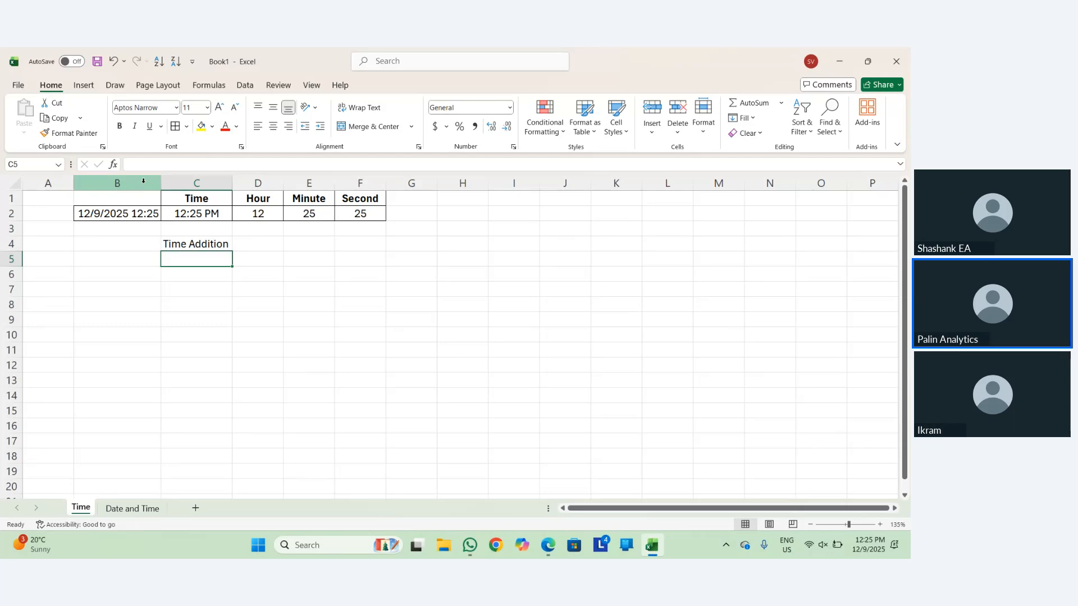
pyautogui.press('Left')
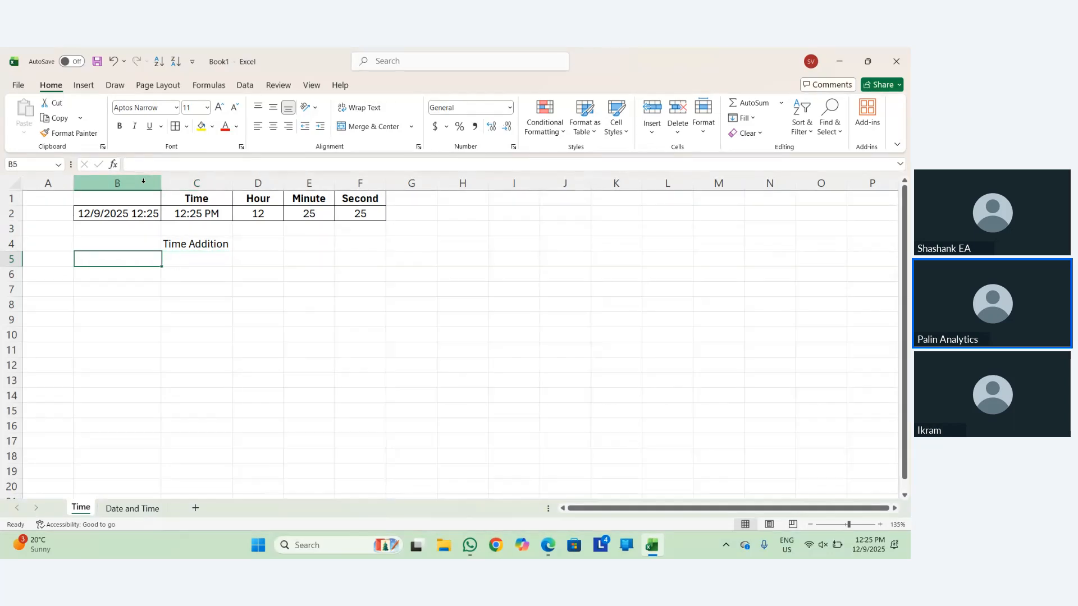
pyautogui.write('0')
pyautogui.press('BackSpace')
pyautogui.press('Escape')
pyautogui.press('Up')
pyautogui.press('Right')
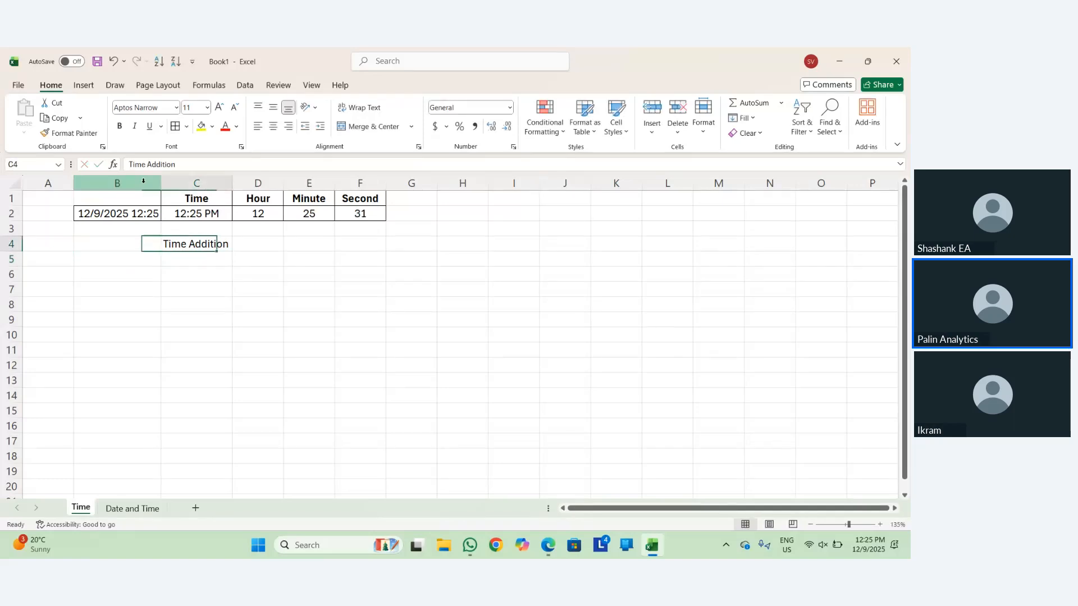
# Enter the label 40 Mins Add in cell C5, below the Time Addition heading.
pyautogui.press('Down')
pyautogui.write('40')
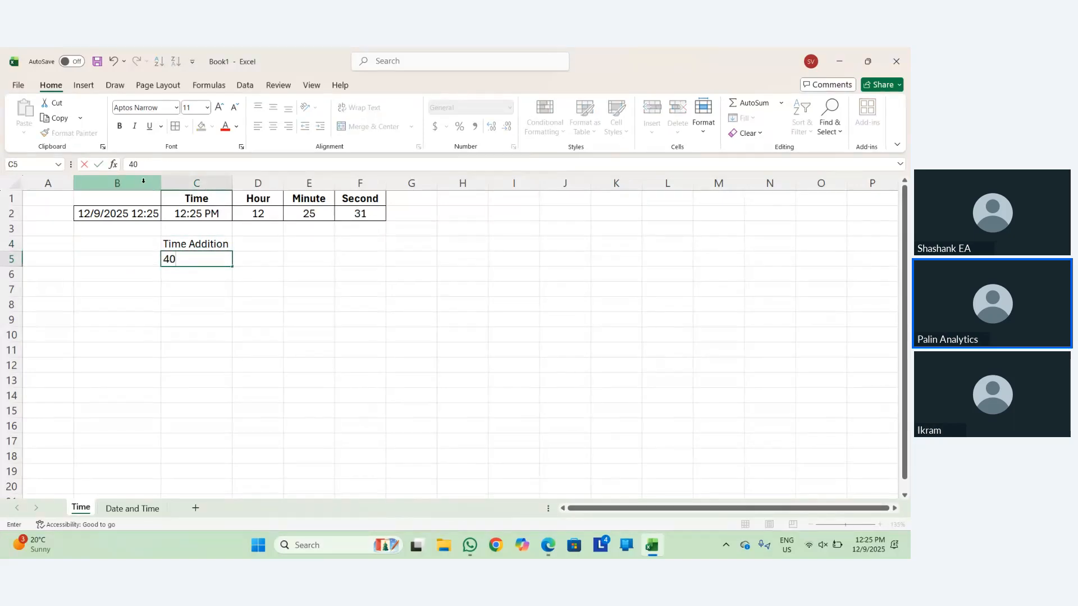
pyautogui.write(' Mins Add')
pyautogui.press('Tab')
# Start a TIME formula in cell D5, beside the 40 Mins Add label.
pyautogui.write('=')
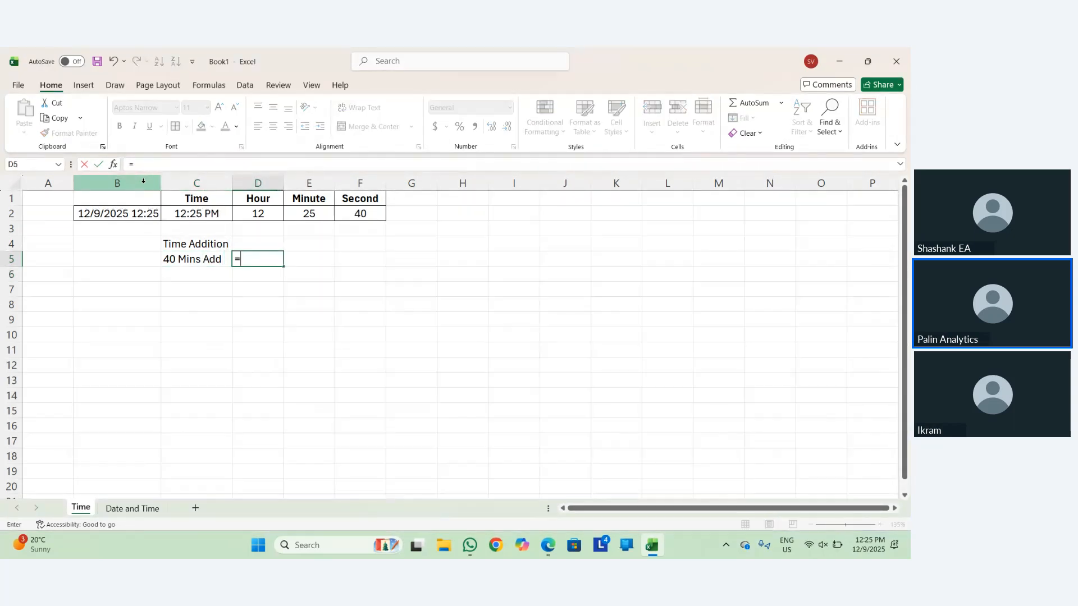
pyautogui.write('tie')
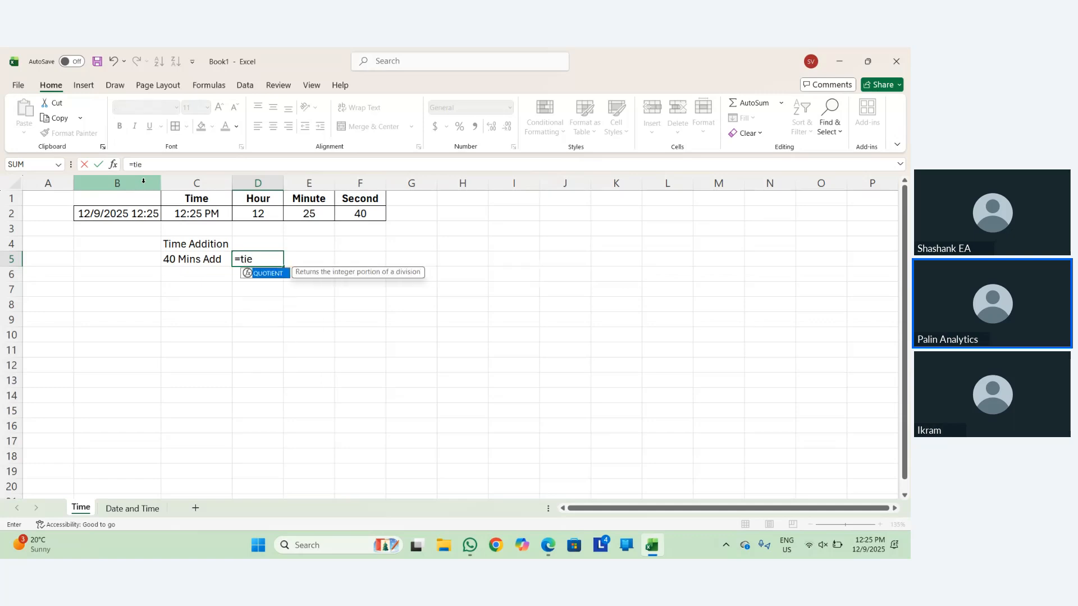
pyautogui.press('BackSpace')
pyautogui.write('m')
pyautogui.press('Tab')
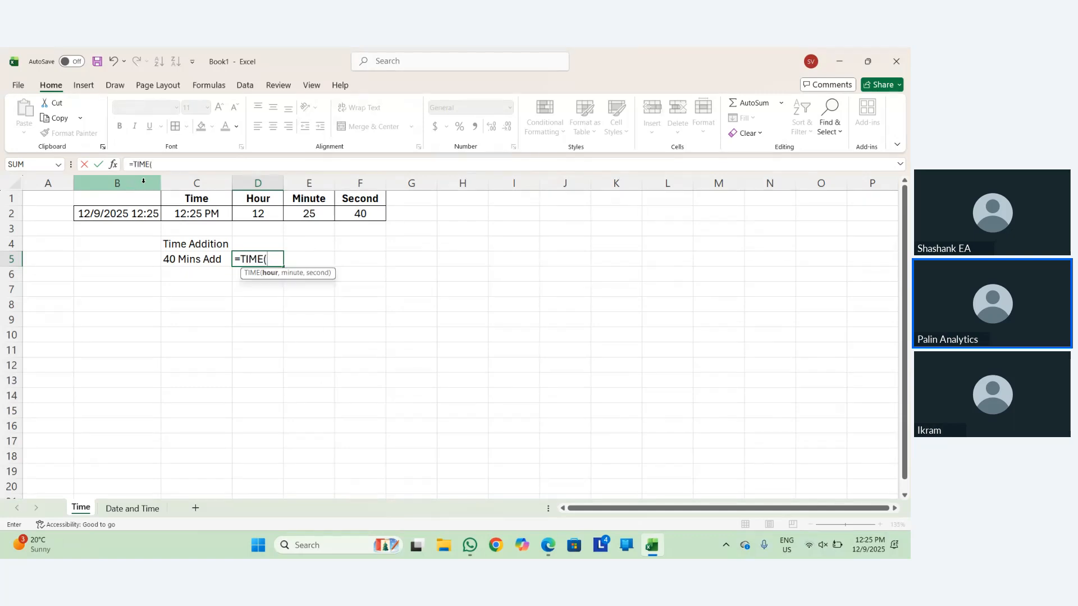
pyautogui.press('Up')
pyautogui.press('Up')
pyautogui.press('Up')
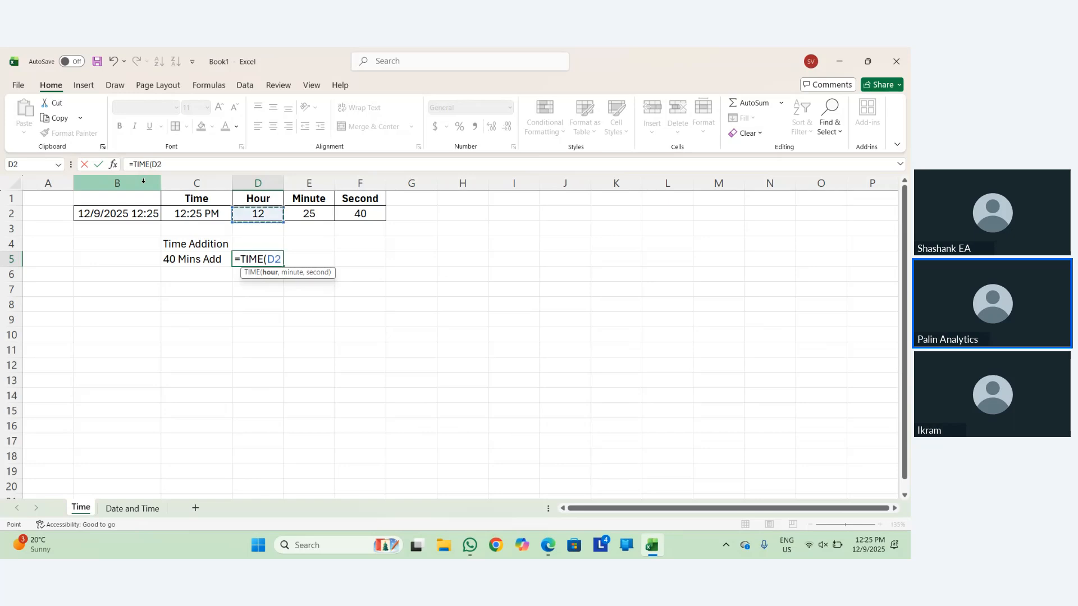
pyautogui.press('Left')
pyautogui.write(',')
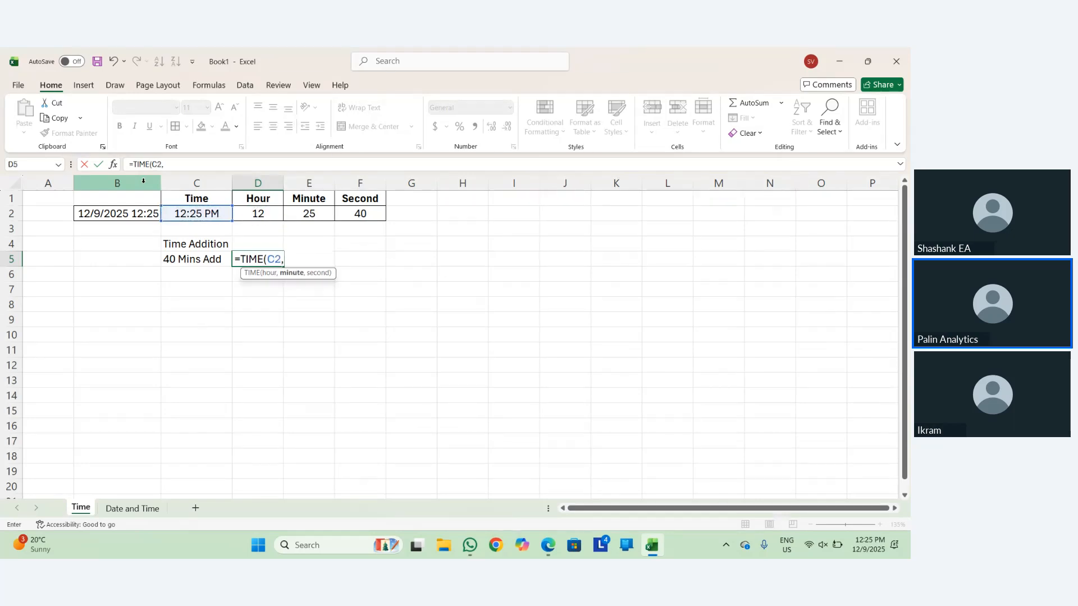
pyautogui.press('BackSpace')
pyautogui.press('BackSpace')
pyautogui.press('BackSpace')
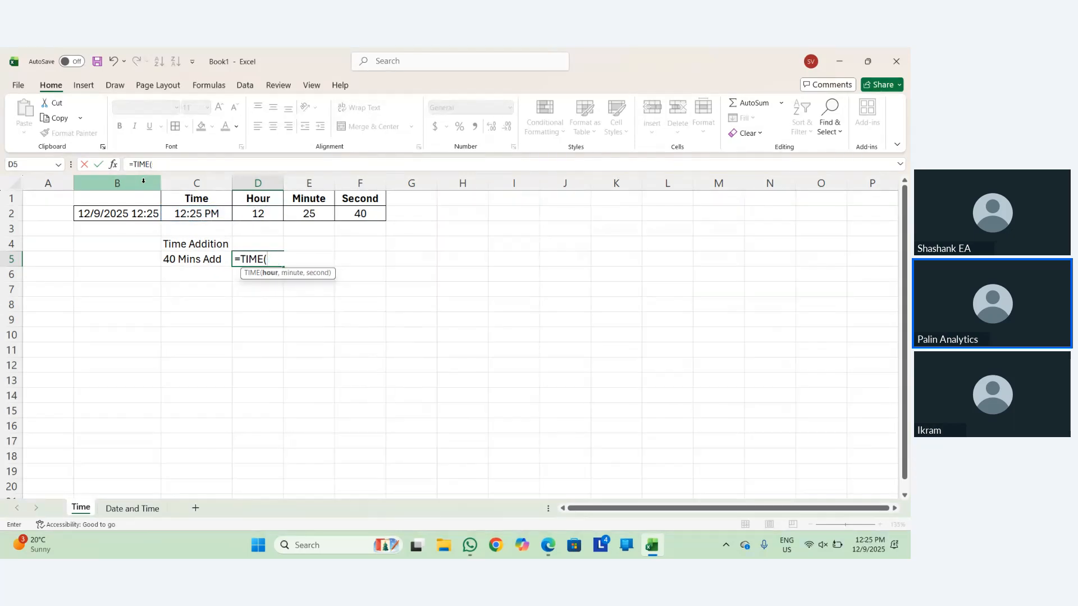
# Fill the hour argument of the TIME formula in D5 with HOUR(C2).
pyautogui.write('hour')
pyautogui.press('Tab')
pyautogui.press('Up')
pyautogui.press('Left')
pyautogui.press('Up')
pyautogui.press('Up')
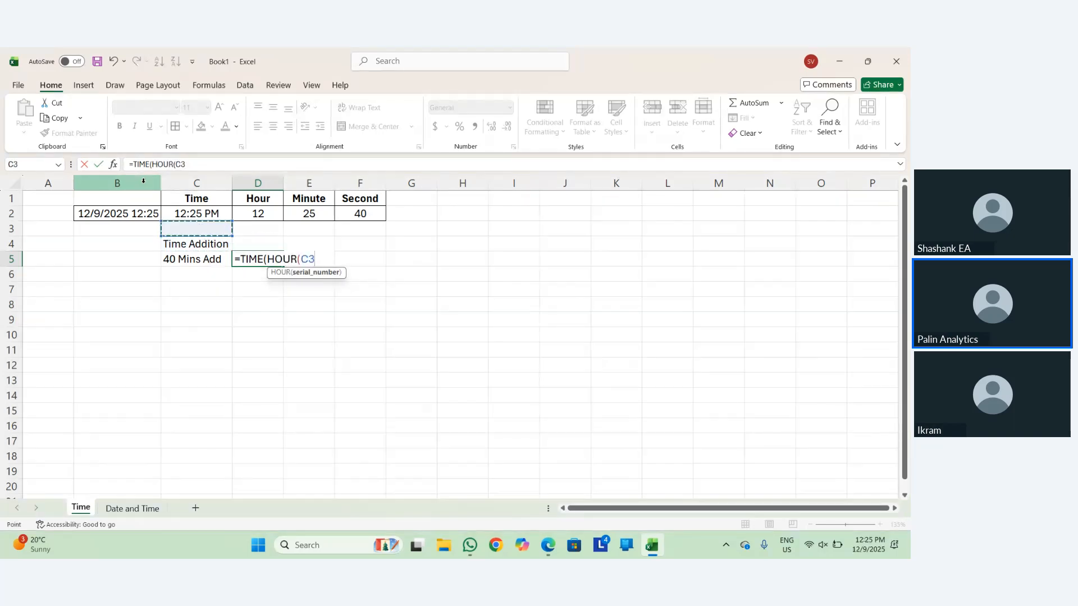
pyautogui.write(')')
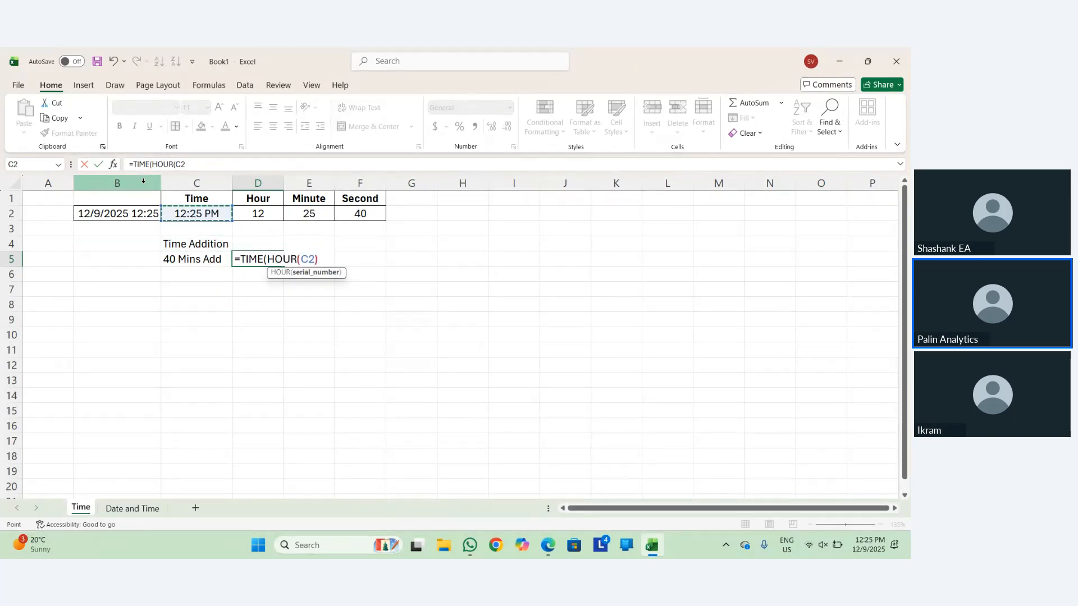
# Fill the minute argument of the TIME formula in D5 with MINUTE(C2)+40.
pyautogui.write(',')
pyautogui.write('inu')
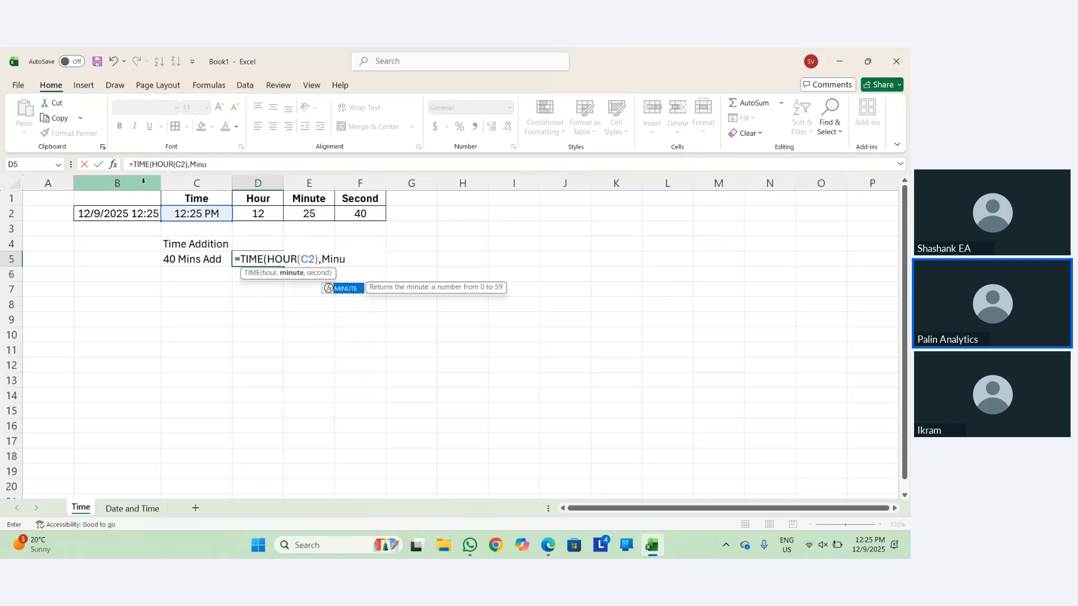
pyautogui.write('t')
pyautogui.press('Tab')
pyautogui.press('Up')
pyautogui.press('Up')
pyautogui.press('Up')
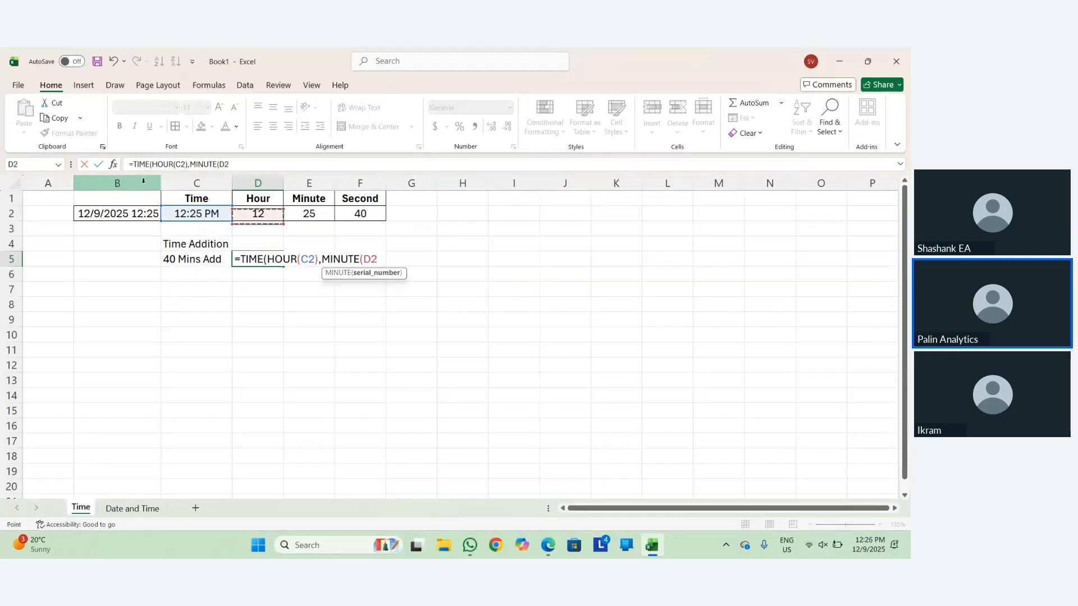
pyautogui.press('Left')
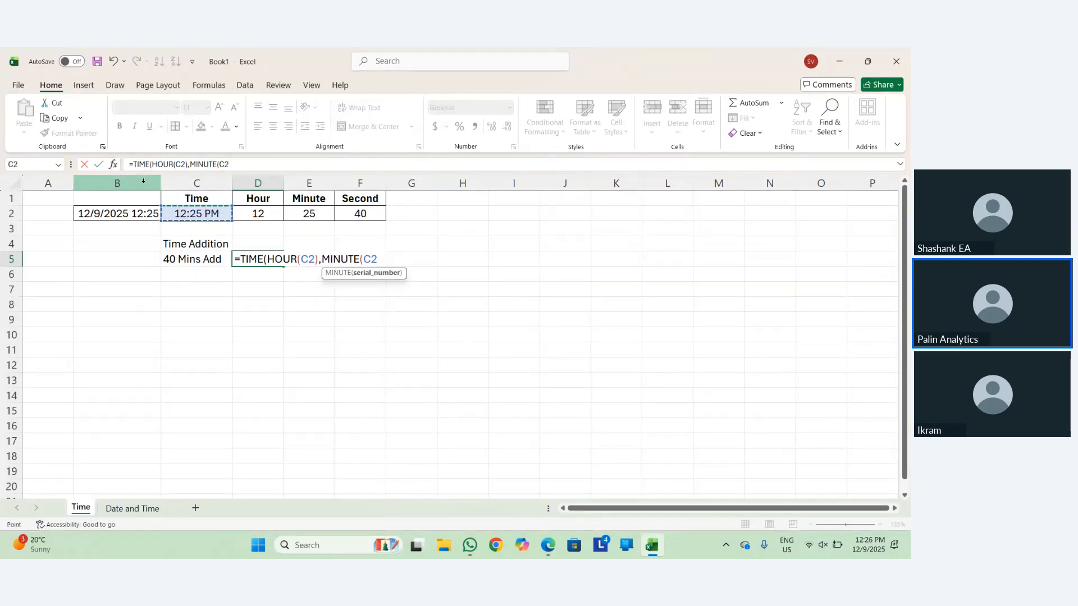
pyautogui.write(')+54')
pyautogui.press('BackSpace')
pyautogui.press('BackSpace')
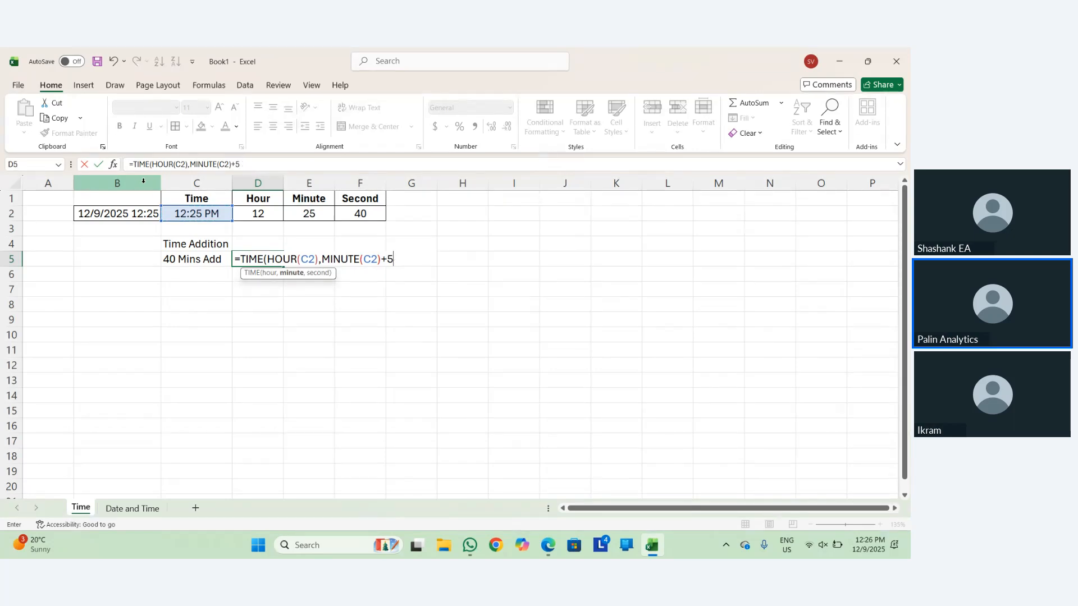
pyautogui.write('40,Secomd')
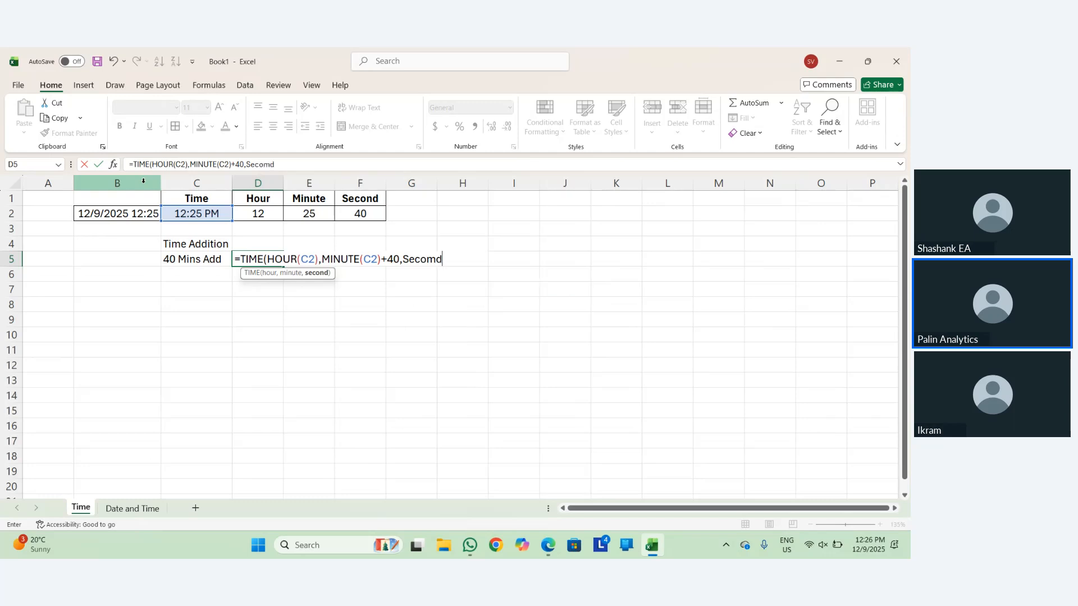
# Complete the TIME formula in D5 with SECOND(C2) as its second argument and enter it.
pyautogui.press('BackSpace')
pyautogui.press('BackSpace')
pyautogui.write('n')
pyautogui.press('Tab')
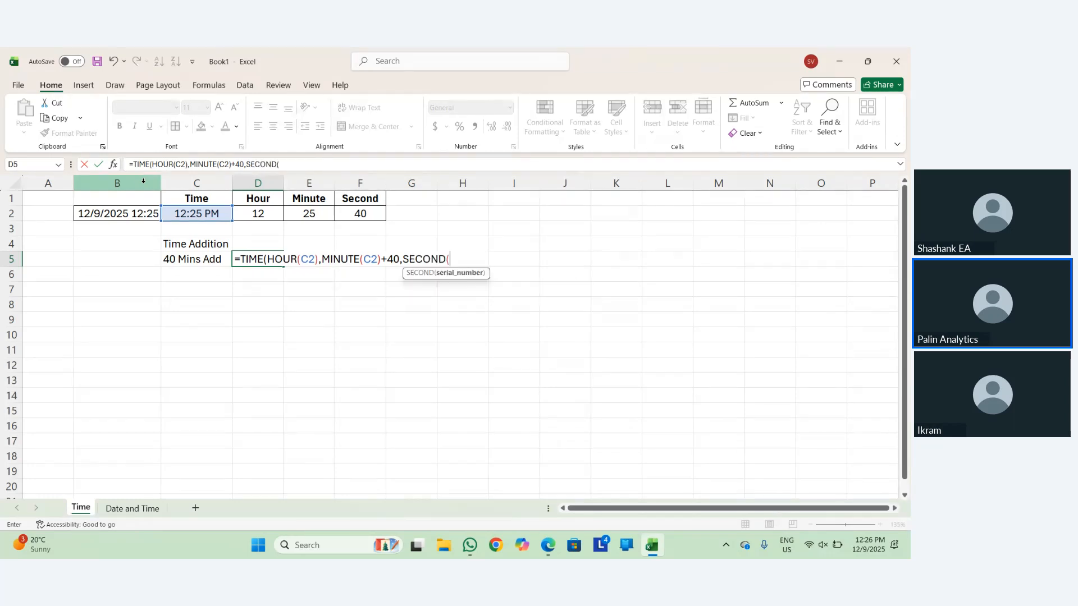
pyautogui.press('Up')
pyautogui.press('Left')
pyautogui.press('Up')
pyautogui.press('Up')
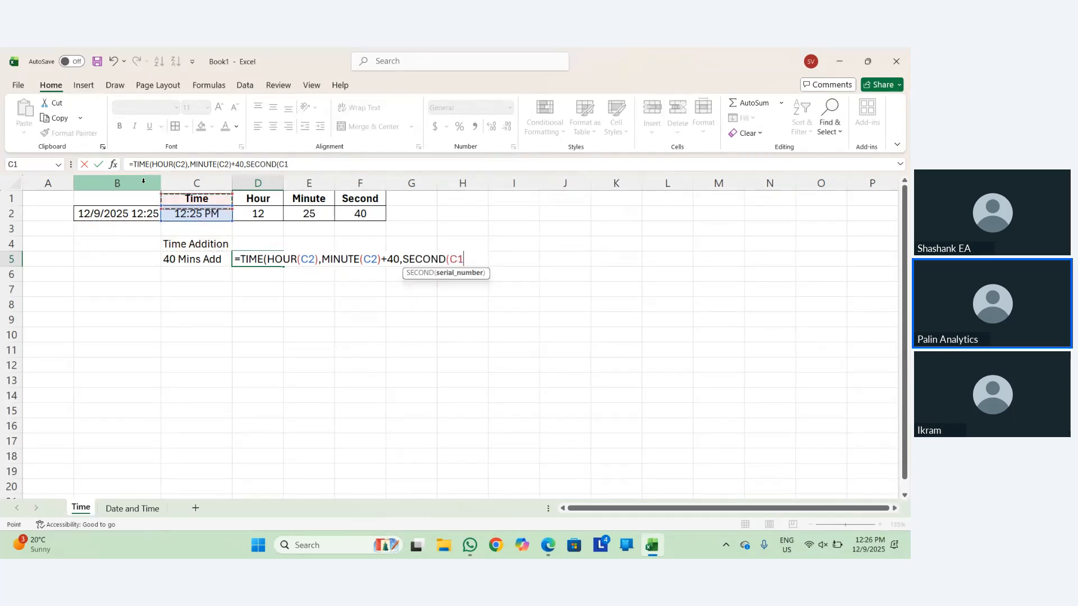
pyautogui.write(')0')
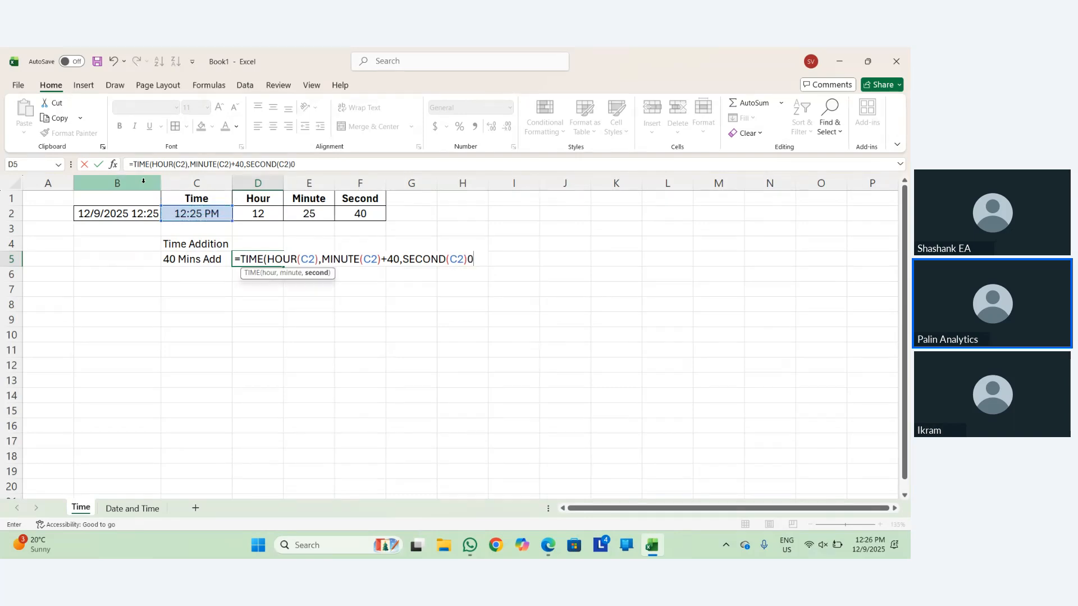
pyautogui.press('BackSpace')
pyautogui.press('Return')
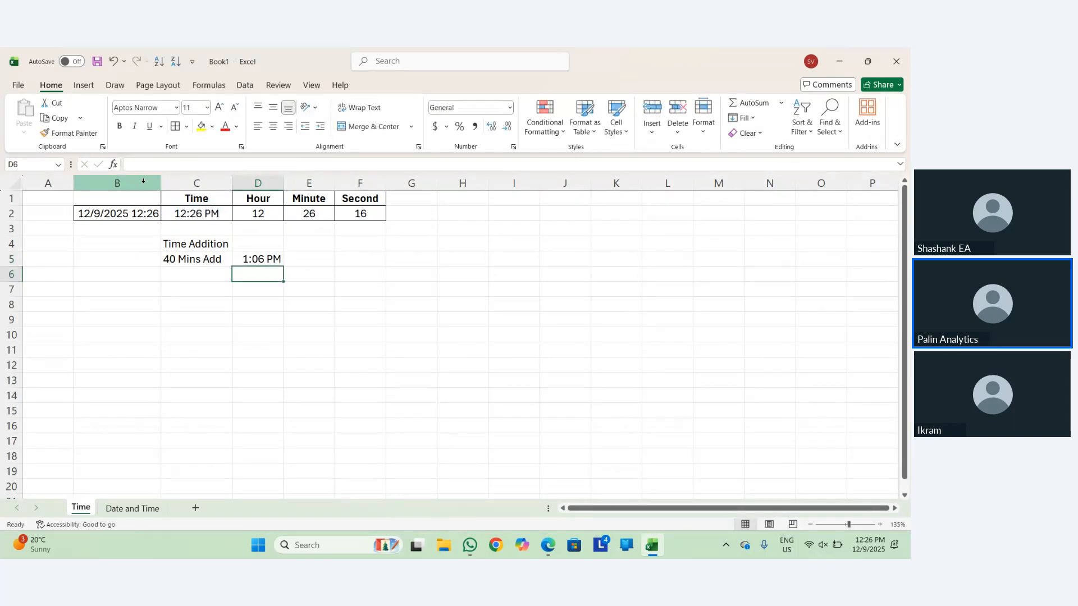
pyautogui.press('Up')
pyautogui.press('Left')
pyautogui.press('Right')
pyautogui.press('Down')
pyautogui.press('Up')
pyautogui.press('Up')
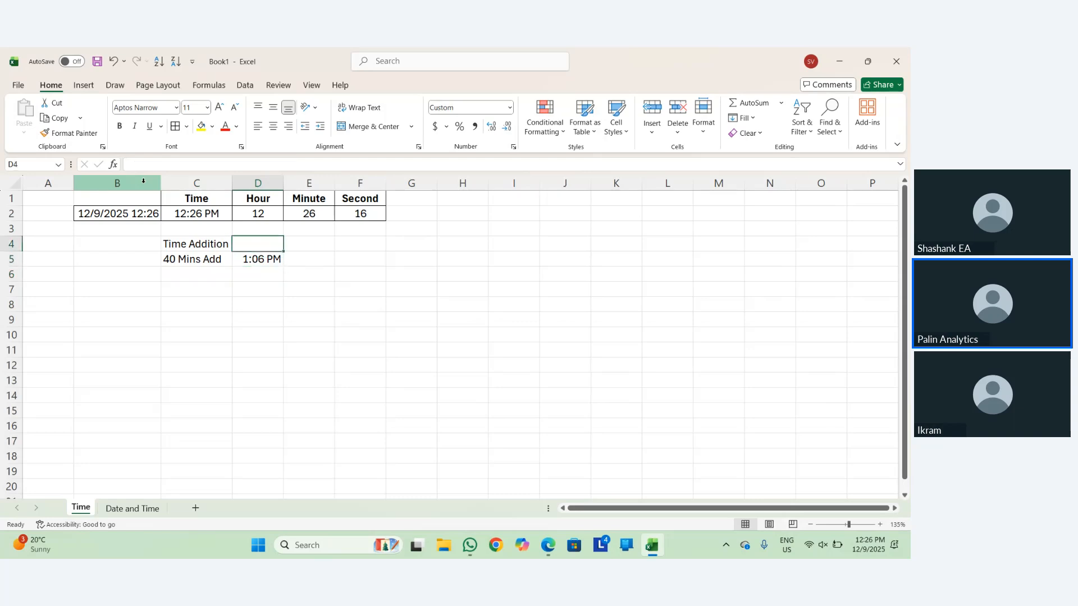
pyautogui.press('Down')
pyautogui.press('Left')
pyautogui.press('Left')
pyautogui.press('Up')
pyautogui.press('Up')
pyautogui.press('Left')
pyautogui.press('Right')
pyautogui.press('Right')
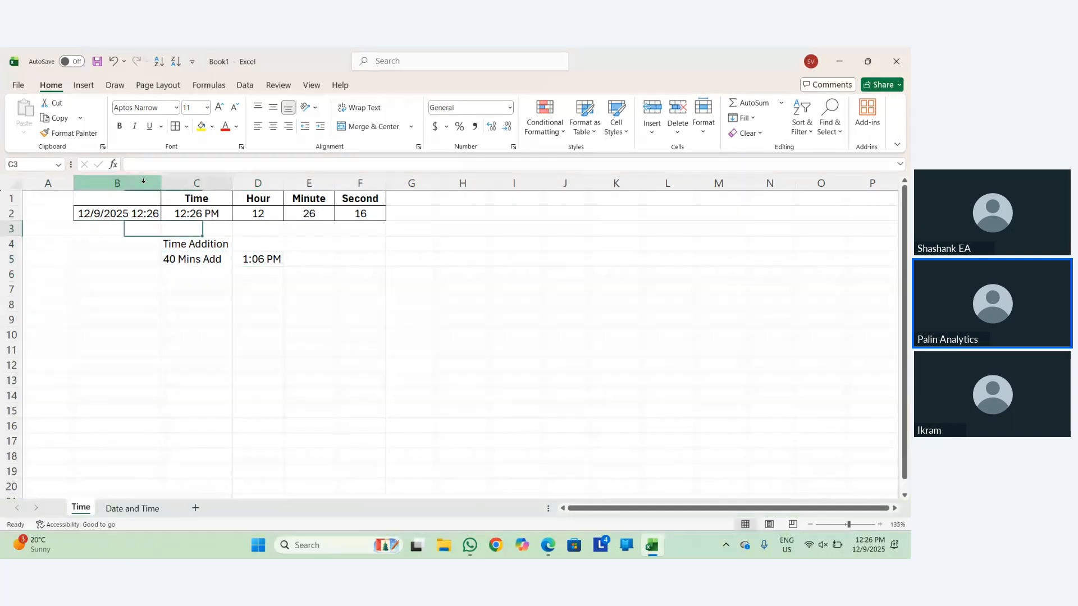
pyautogui.press('Down')
pyautogui.press('Down')
pyautogui.press('Right')
pyautogui.press('Down')
pyautogui.press('Up')
pyautogui.press('Left')
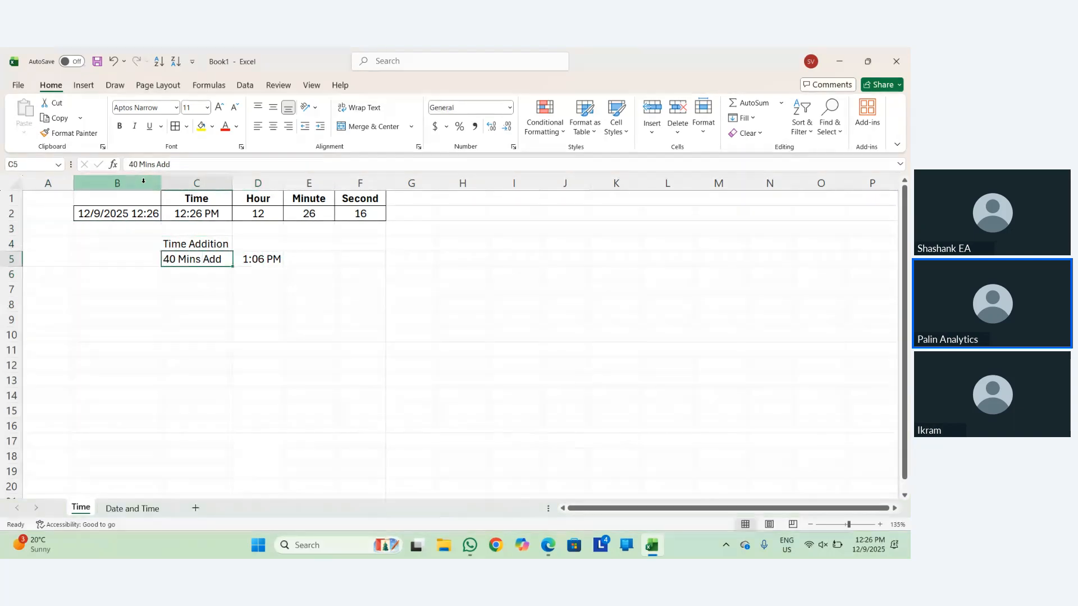
# Examine the TIME formulas behind the time in C2 and the 40-minute addition in D5.
pyautogui.press('Up')
pyautogui.press('Up')
pyautogui.press('Up')
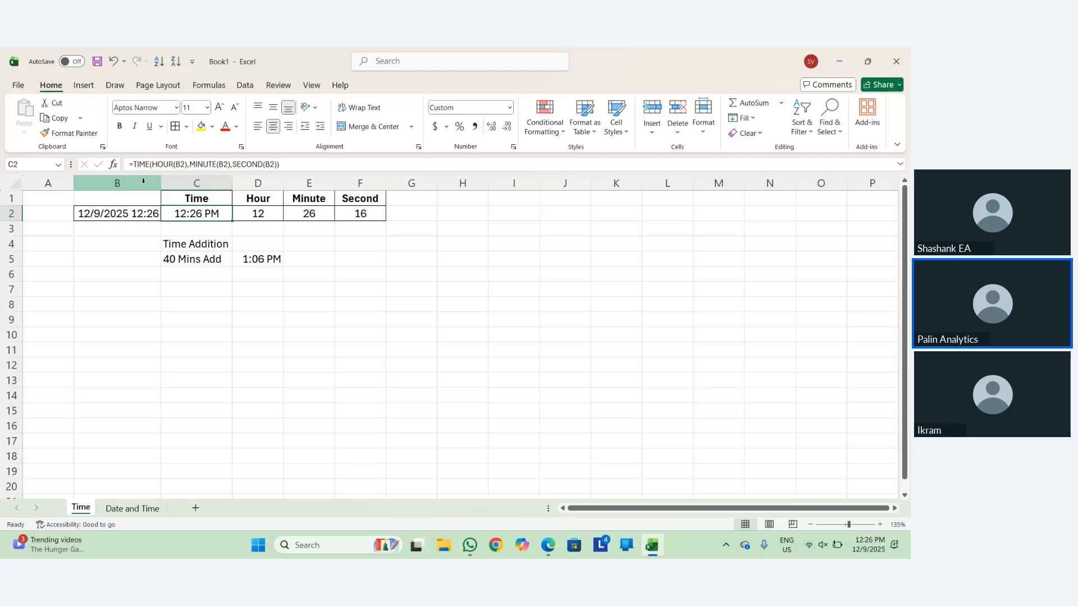
pyautogui.press('Down')
pyautogui.press('Down')
pyautogui.press('Down')
pyautogui.press('Down')
pyautogui.press('Right')
pyautogui.press('Up')
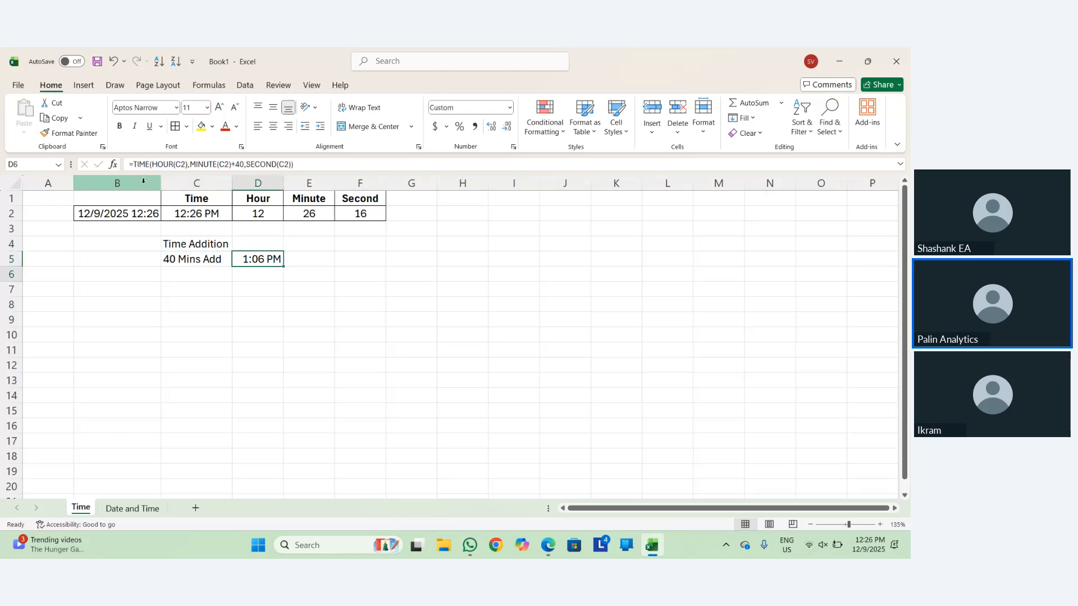
pyautogui.press('Down')
pyautogui.press('Left')
pyautogui.press('Right')
pyautogui.press('Up')
pyautogui.press('Down')
pyautogui.press('Down')
pyautogui.press('Up')
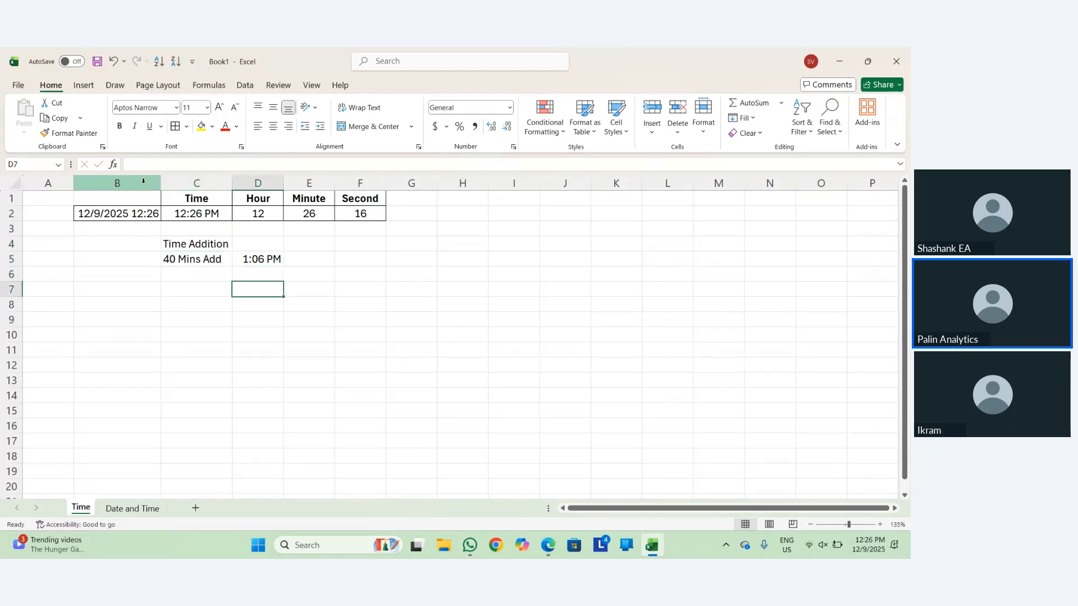
# Remove +40 from the minute argument of the D5 formula, add it back and re-enter the formula.
pyautogui.press('Up')
pyautogui.press('Up')
pyautogui.press('Up')
pyautogui.press('Down')
pyautogui.press('F2')
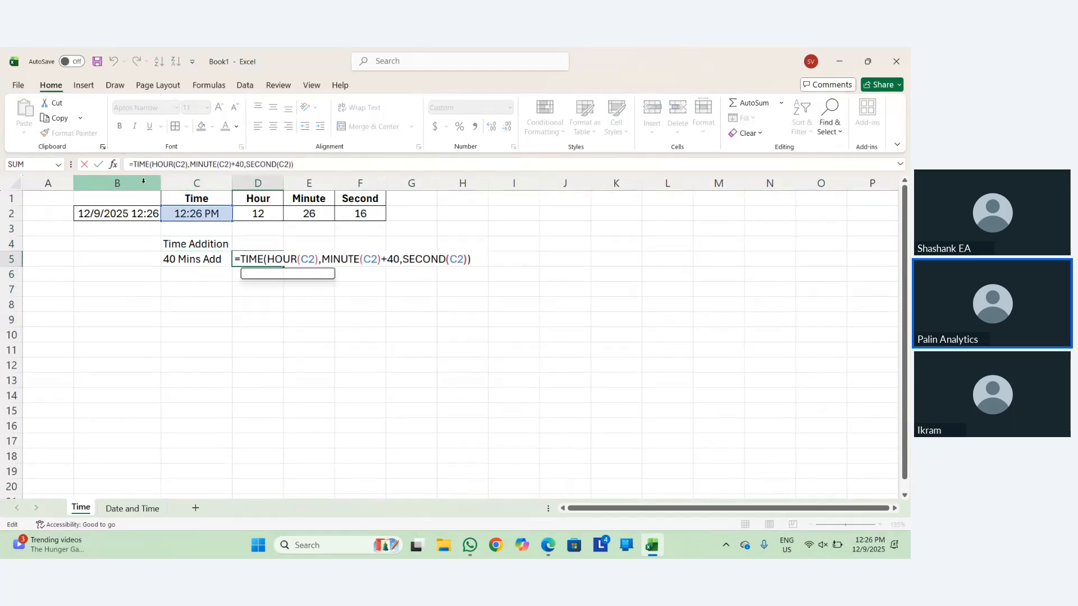
pyautogui.press('Left')
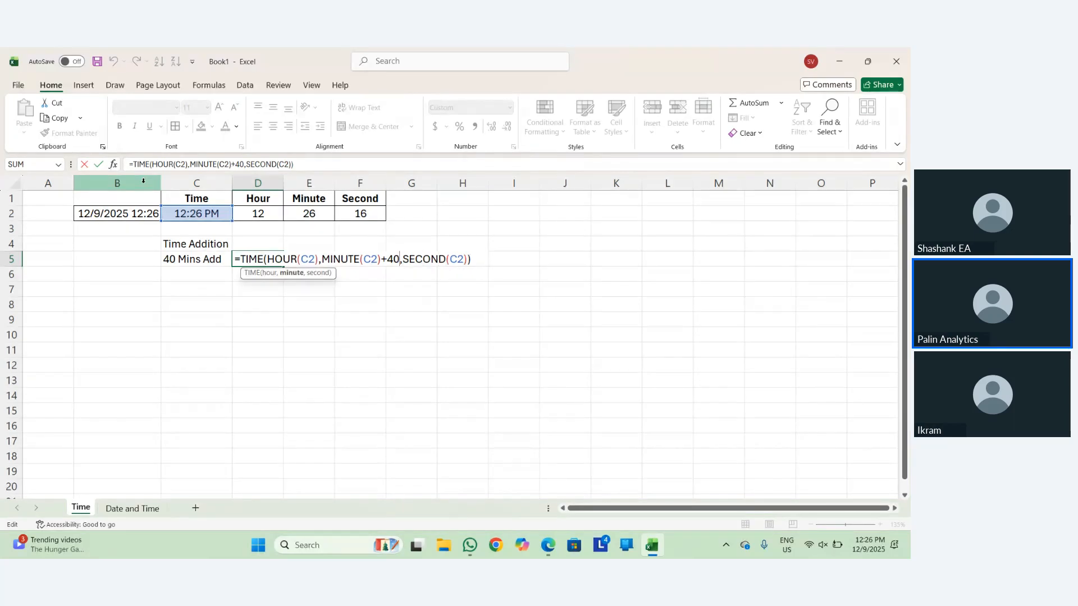
pyautogui.press('BackSpace')
pyautogui.press('BackSpace')
pyautogui.press('BackSpace')
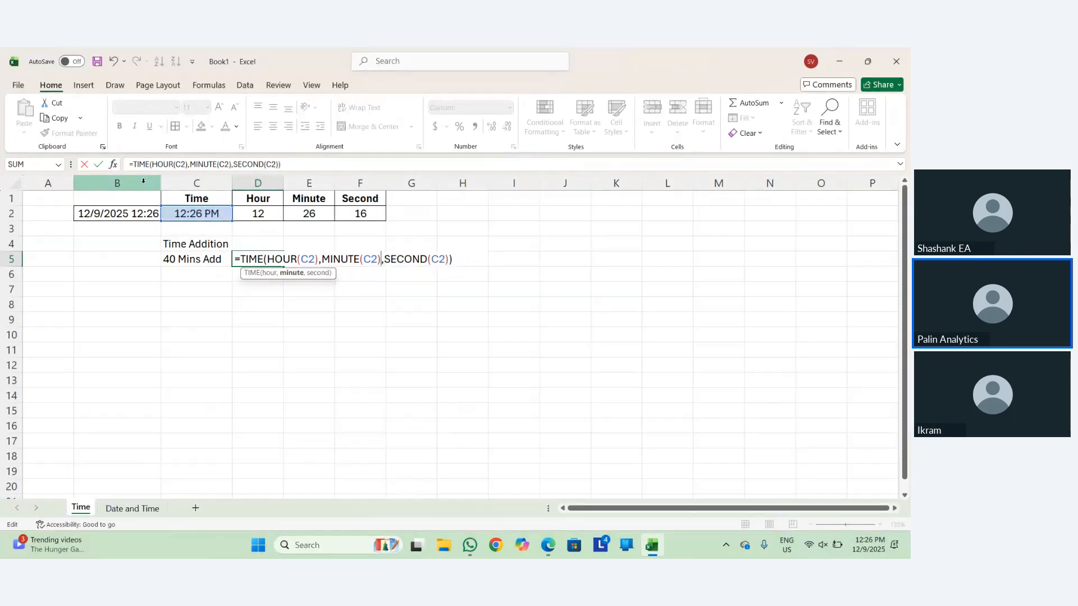
pyautogui.write('+40')
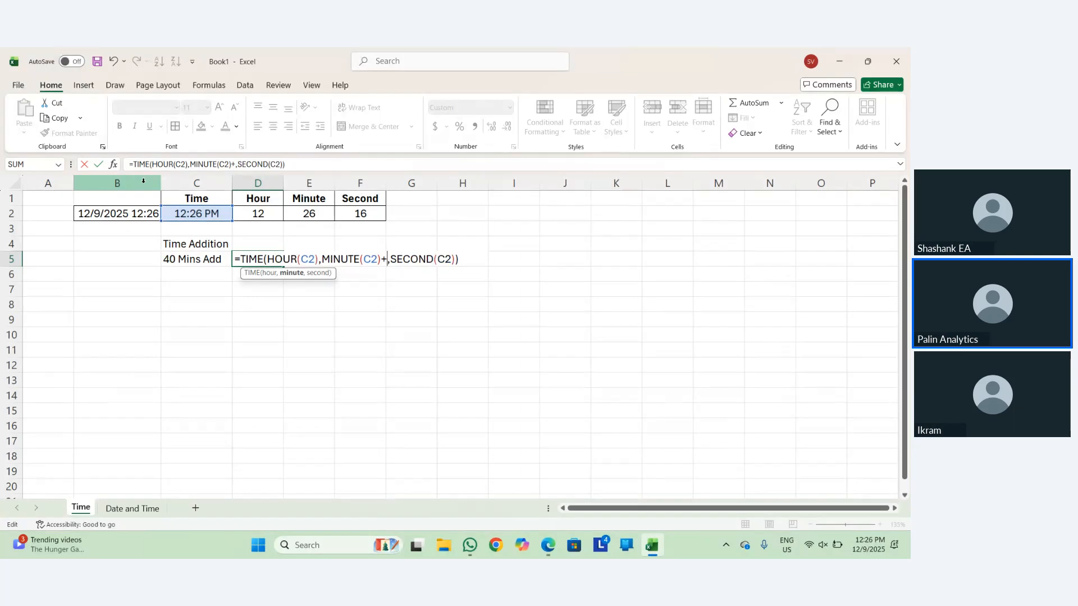
pyautogui.press('Return')
# Enter the label 55 Min Substract and 40 Sec Substract in cell C6, below 40 Mins Add.
pyautogui.press('Up')
pyautogui.press('Left')
pyautogui.press('Down')
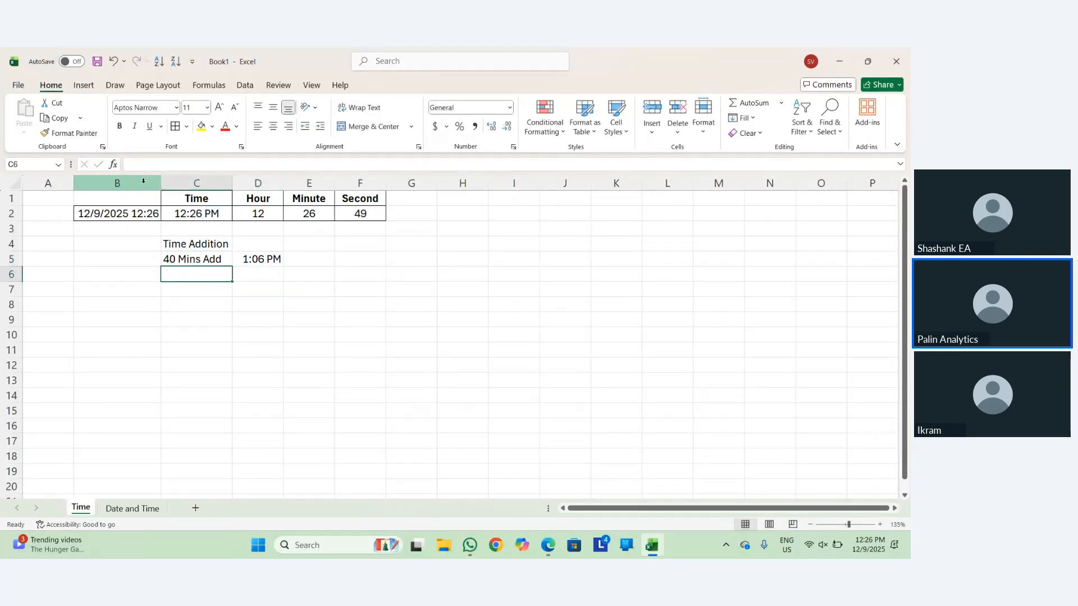
pyautogui.write('55')
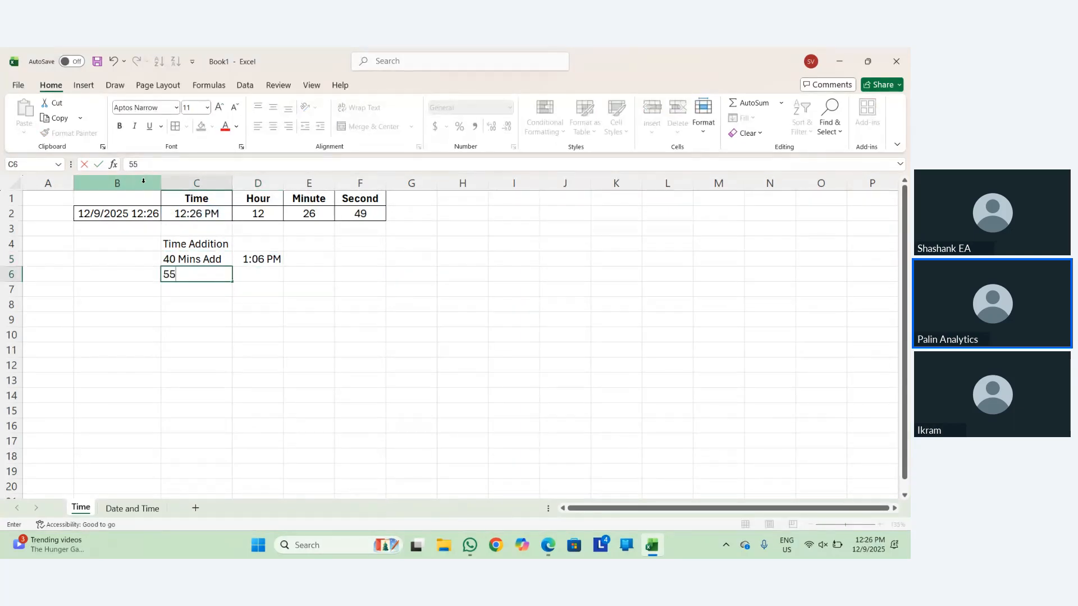
pyautogui.write(' Min')
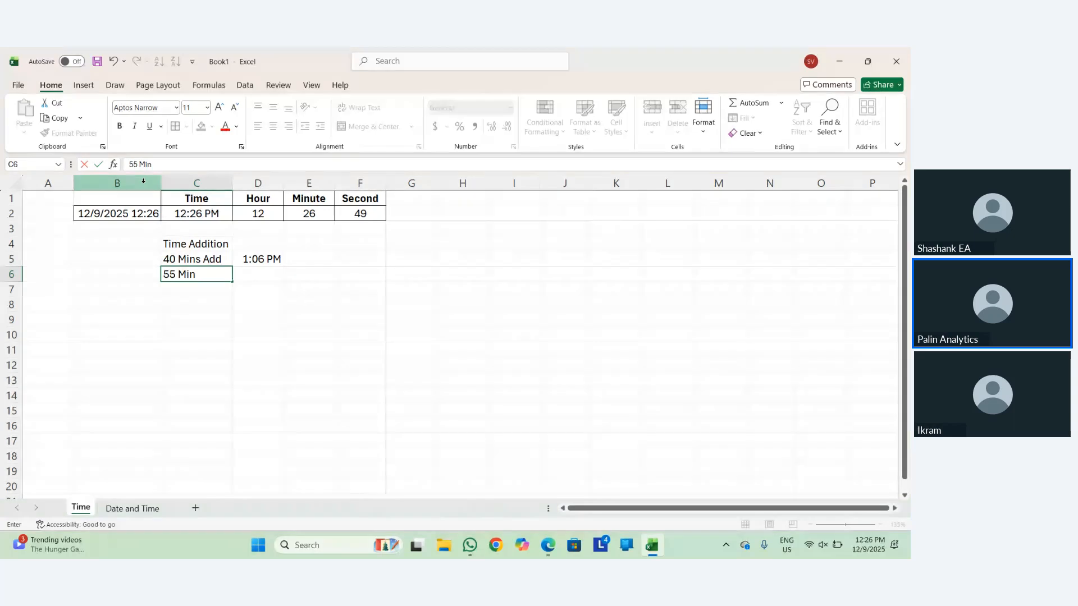
pyautogui.write('ubst')
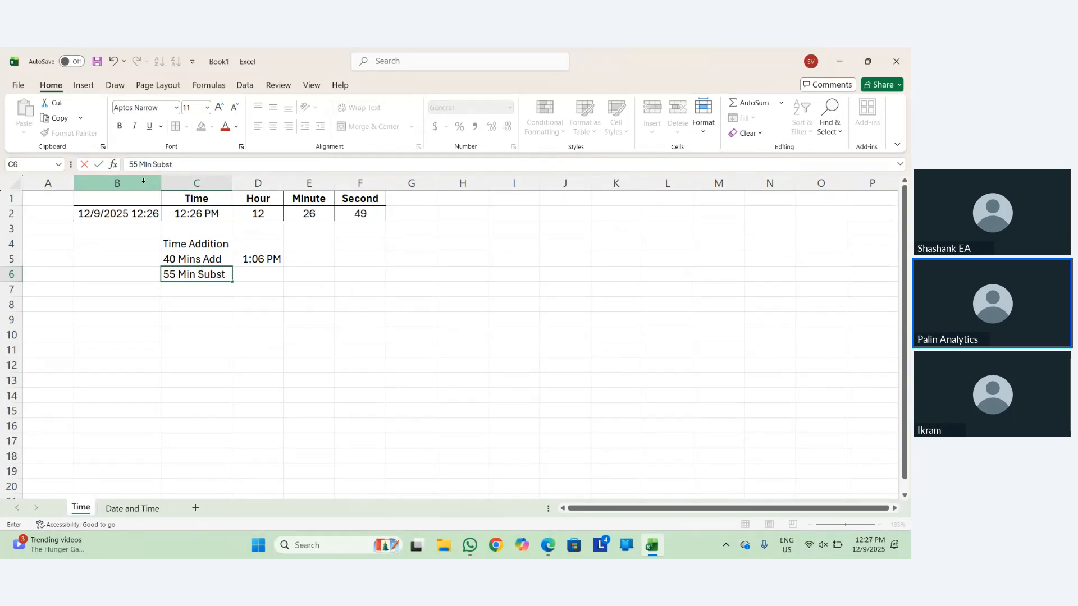
pyautogui.write('ract and 40 Sec ')
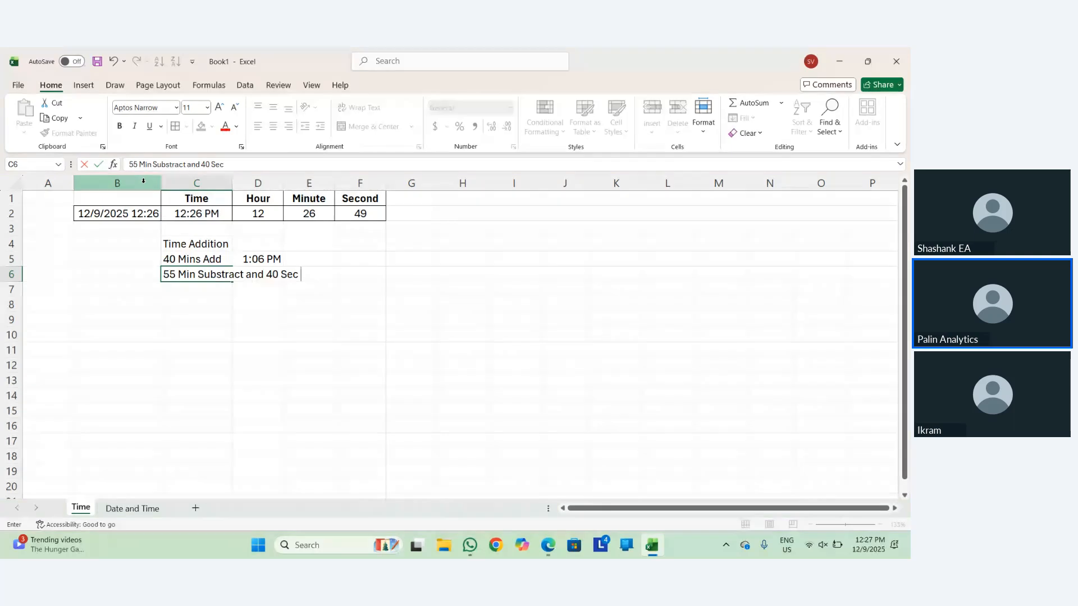
pyautogui.write('Subratct')
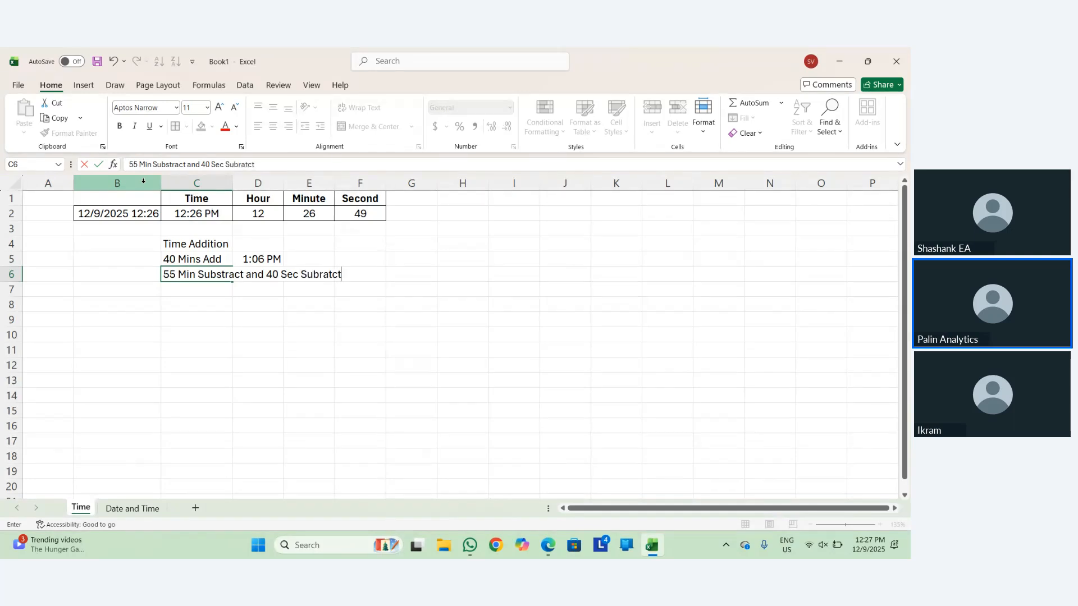
pyautogui.press('BackSpace')
pyautogui.press('BackSpace')
pyautogui.press('BackSpace')
pyautogui.press('BackSpace')
pyautogui.write('stract')
pyautogui.press('BackSpace')
pyautogui.write('t')
pyautogui.press('Return')
pyautogui.press('Up')
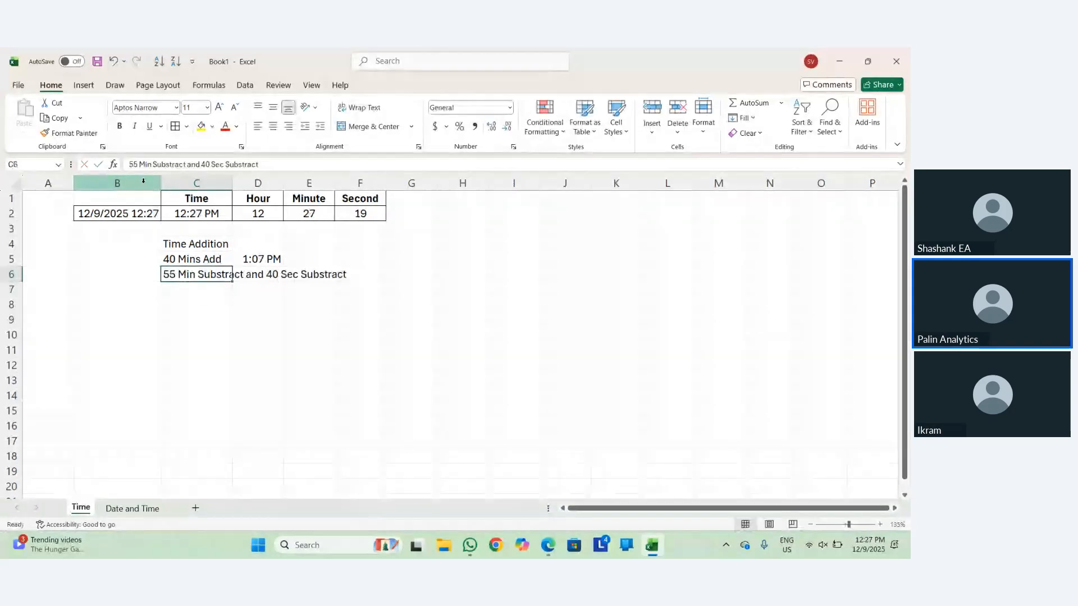
# Autofit column C to the long label in C6 and select cell D6 beside it.
pyautogui.hotkey('alt', 'h')
pyautogui.press('o')
pyautogui.press('i')
pyautogui.press('Right')
pyautogui.press('Up')
pyautogui.press('Down')
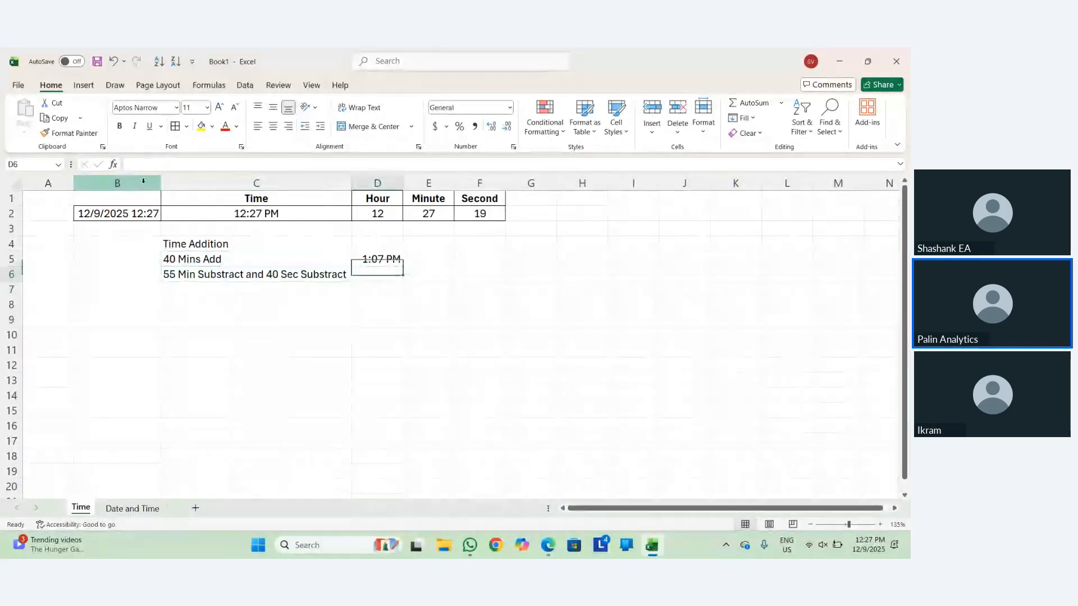
# Start a TIME formula in D6 with HOUR(C2) as its hour argument.
pyautogui.write('=')
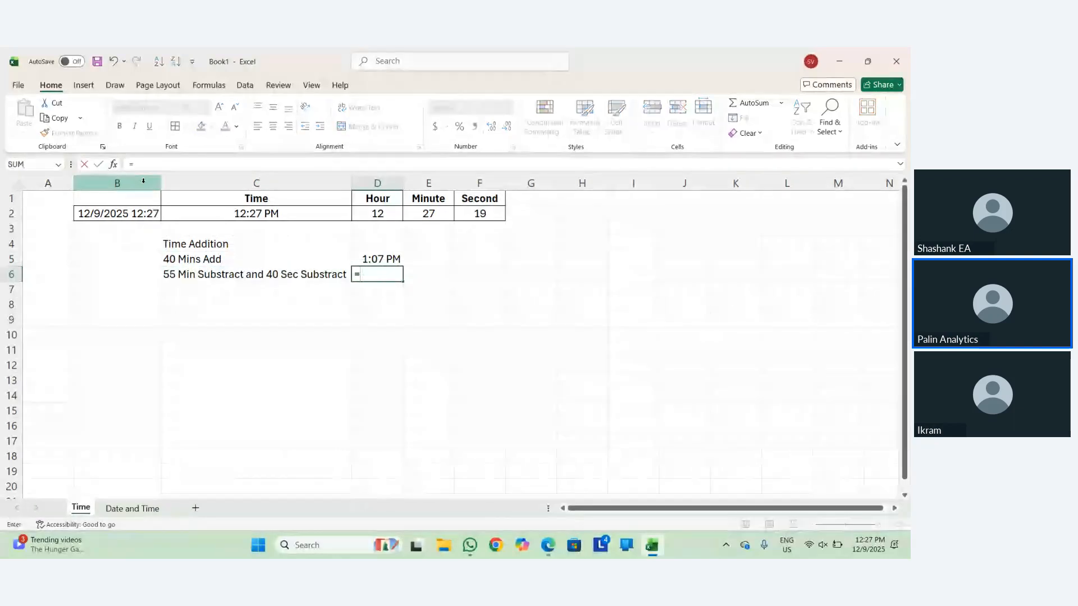
pyautogui.write('ti')
pyautogui.press('Tab')
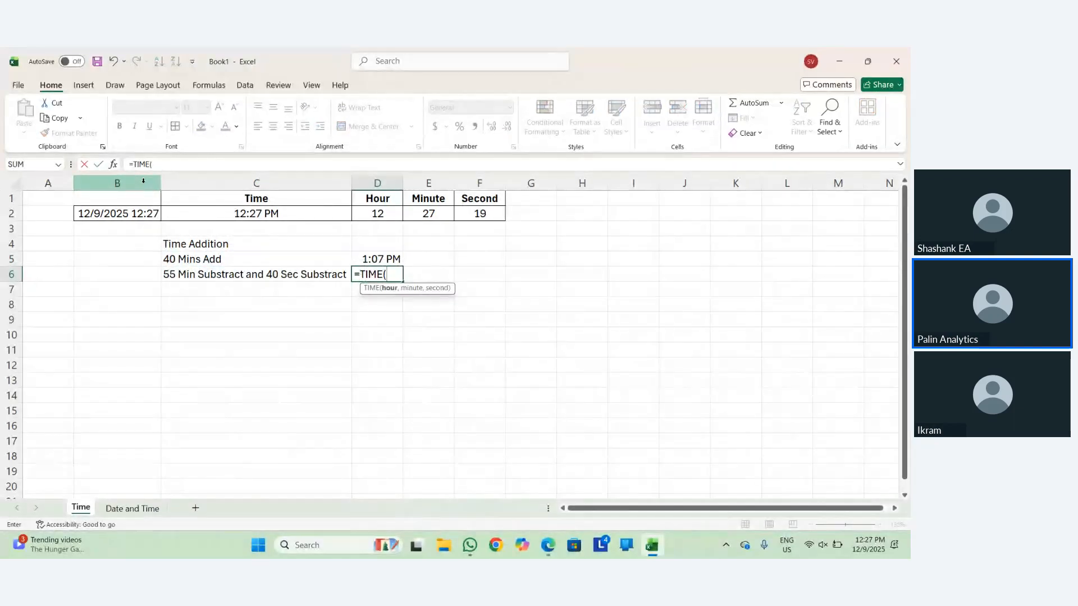
pyautogui.write('hour')
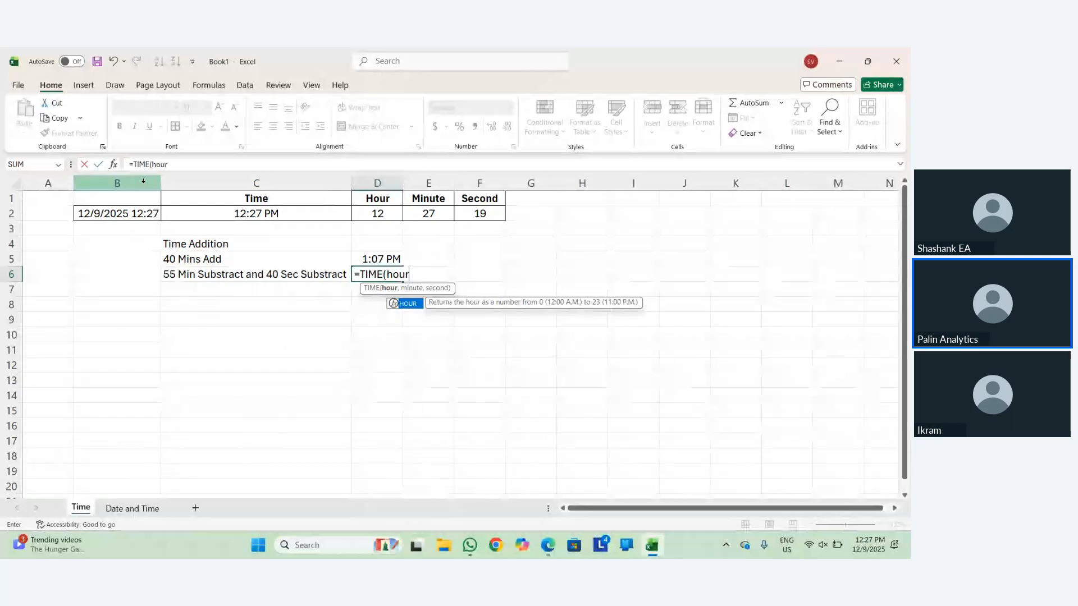
pyautogui.press('Tab')
pyautogui.press('Up')
pyautogui.press('Left')
pyautogui.press('Up')
pyautogui.press('Up')
pyautogui.press('Up')
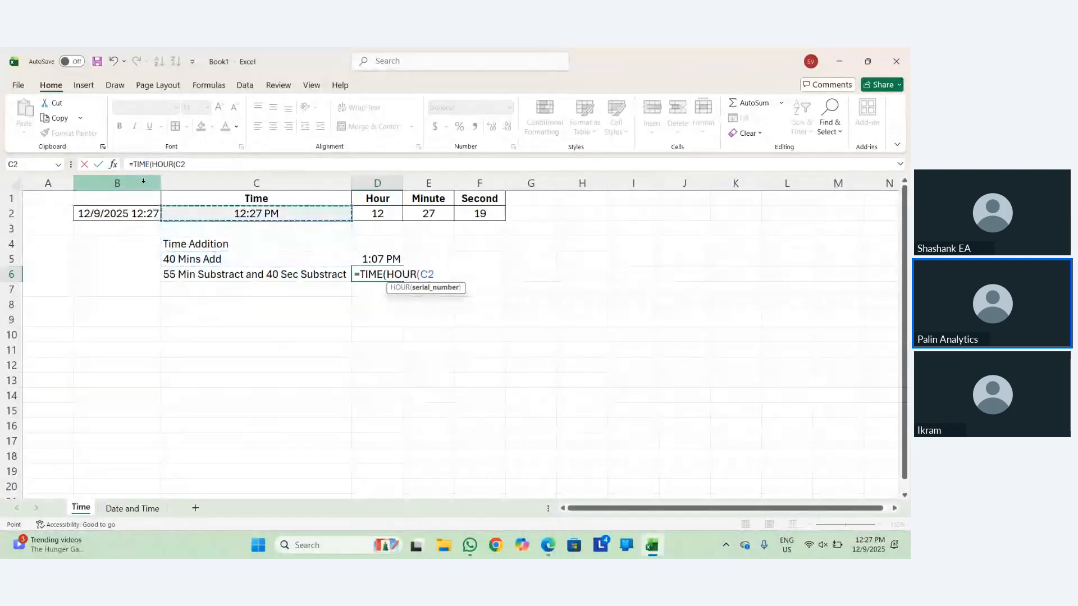
pyautogui.press('F2')
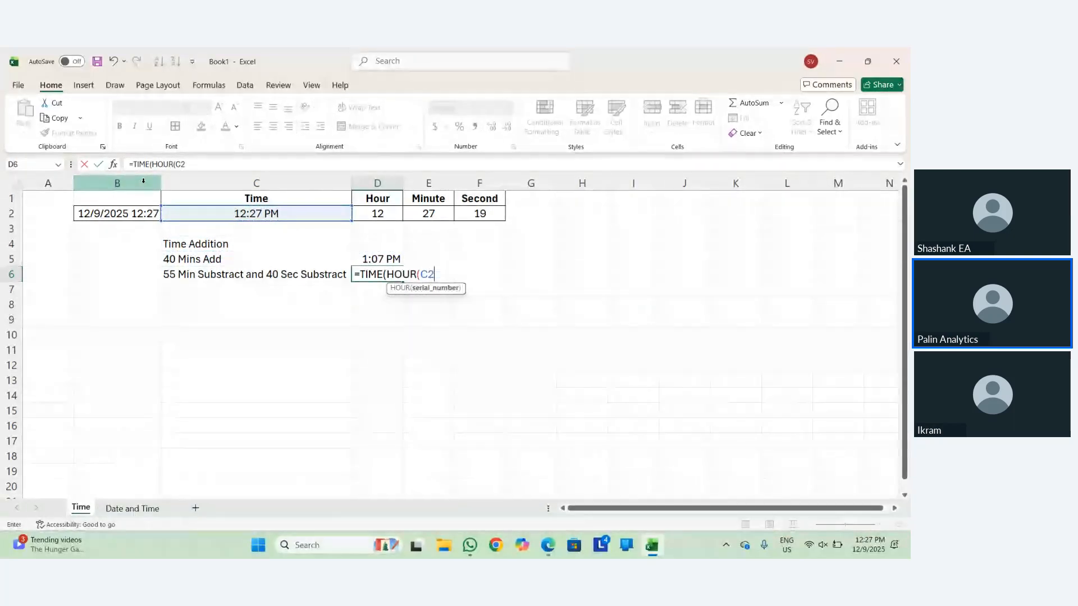
# Add MINUTE(C2)-55 as the minute argument of the TIME formula in D6.
pyautogui.write('),Minut')
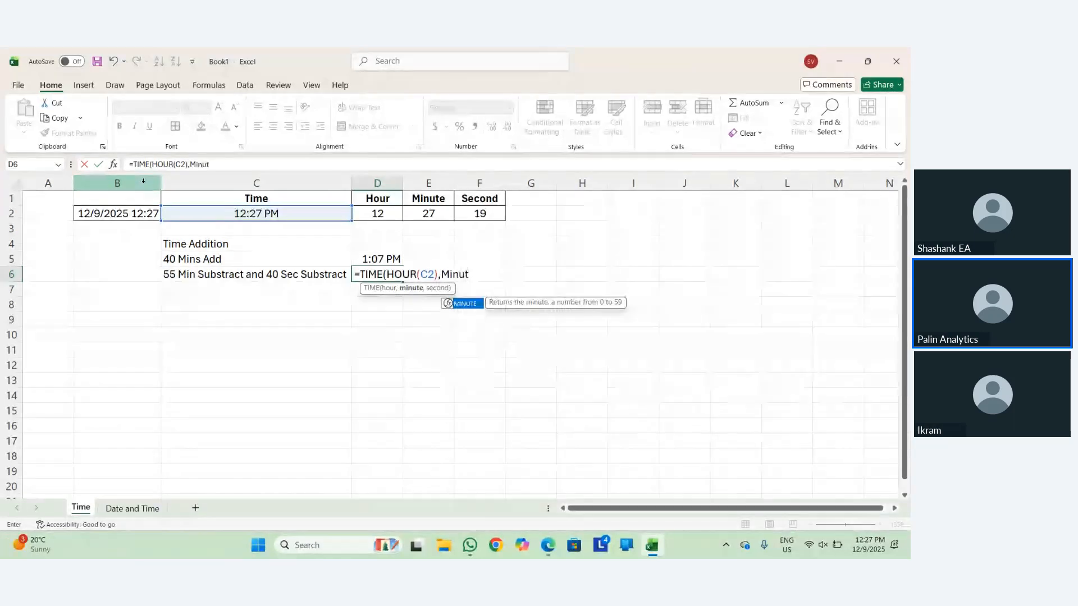
pyautogui.write('e')
pyautogui.press('Tab')
pyautogui.press('Up')
pyautogui.press('Left')
pyautogui.press('Up')
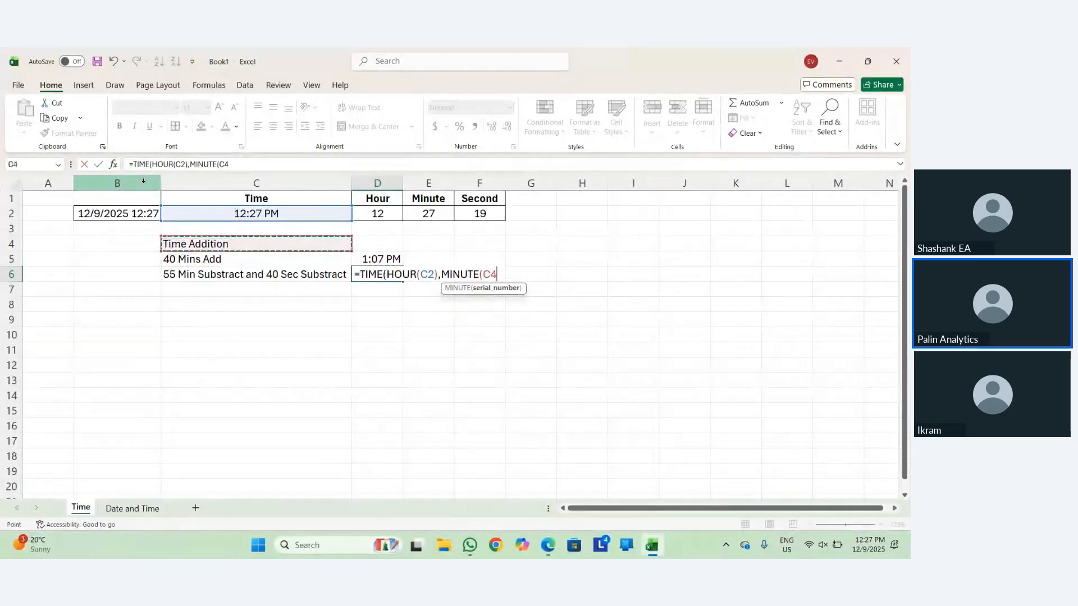
pyautogui.press('Up')
pyautogui.press('Up')
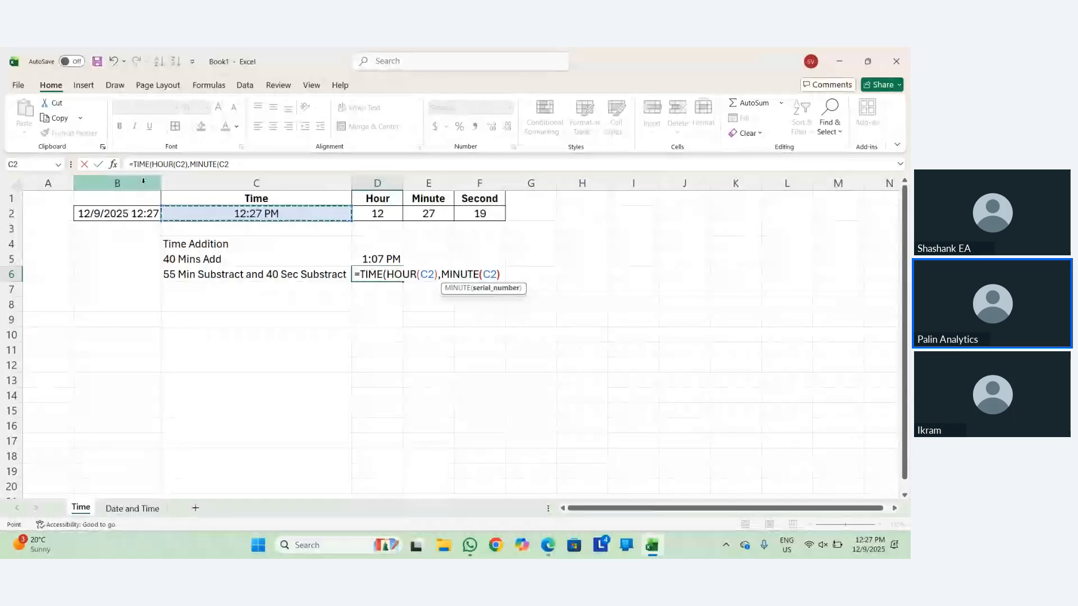
pyautogui.write(')-55')
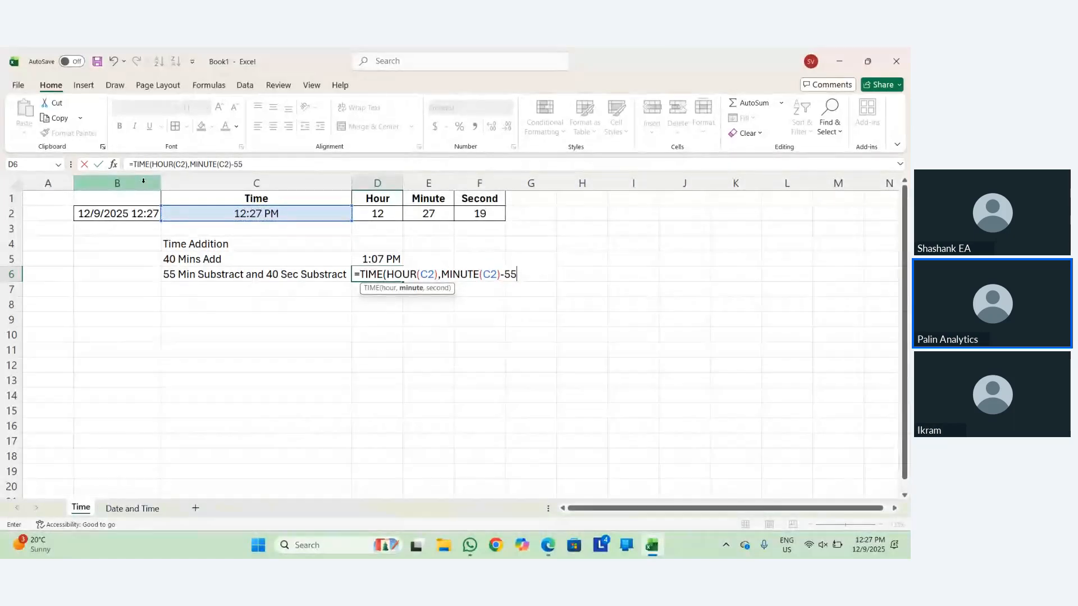
# Complete the D6 formula with SECOND(C2)-40 as the second argument and enter it.
pyautogui.write(',Secon')
pyautogui.press('Tab')
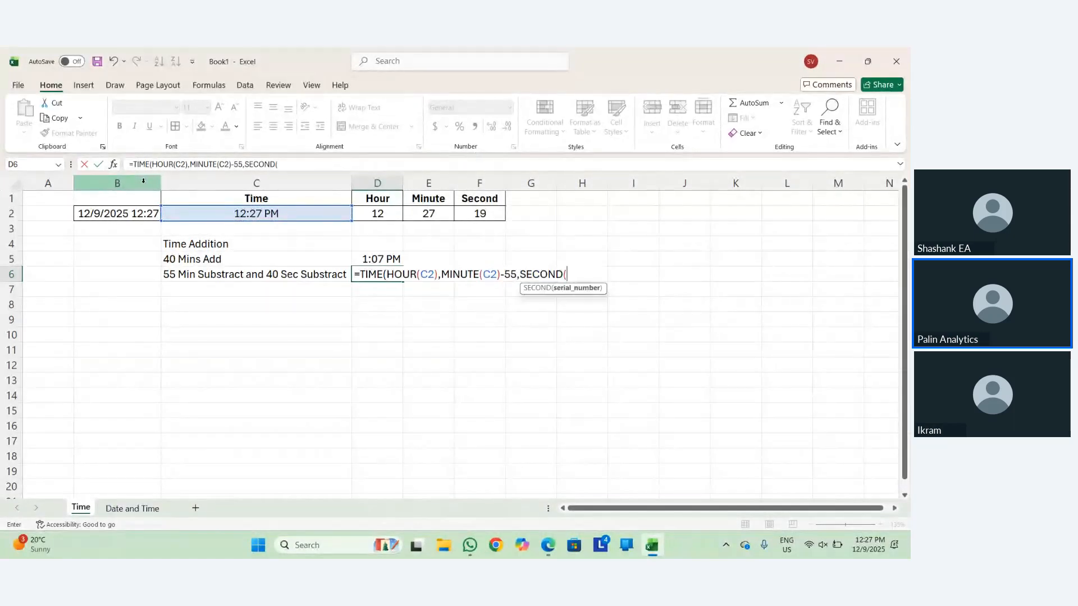
pyautogui.press('Up')
pyautogui.press('Up')
pyautogui.press('Up')
pyautogui.press('Up')
pyautogui.press('Left')
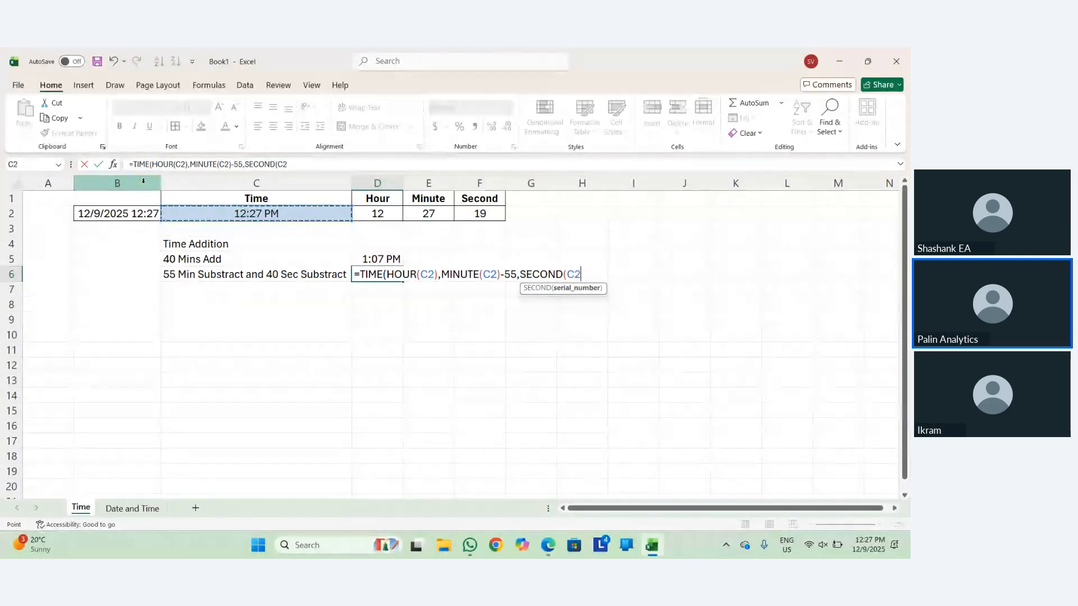
pyautogui.write(')-')
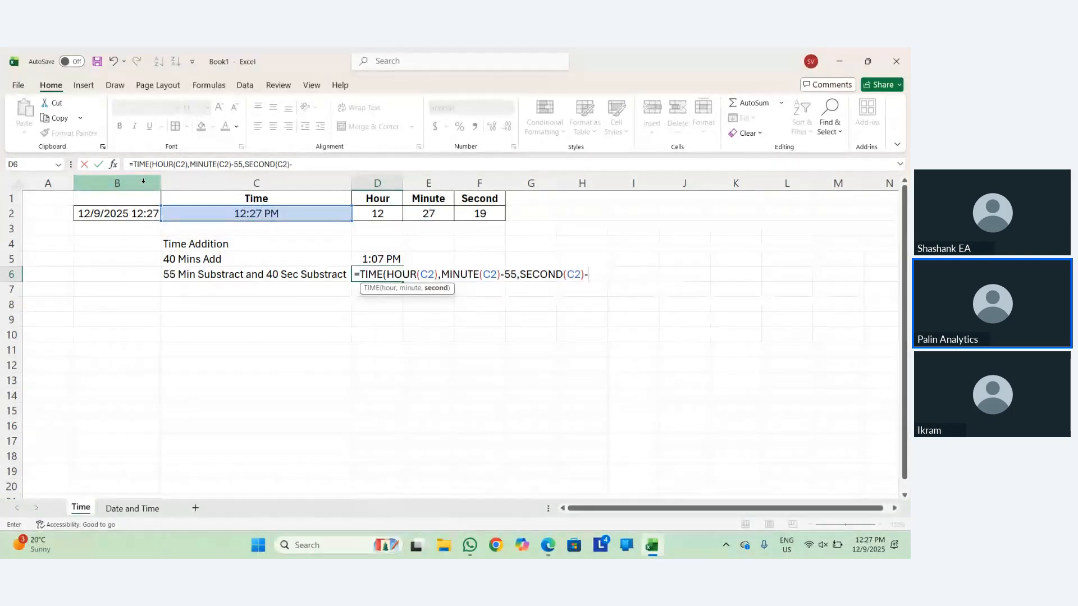
pyautogui.write('40)')
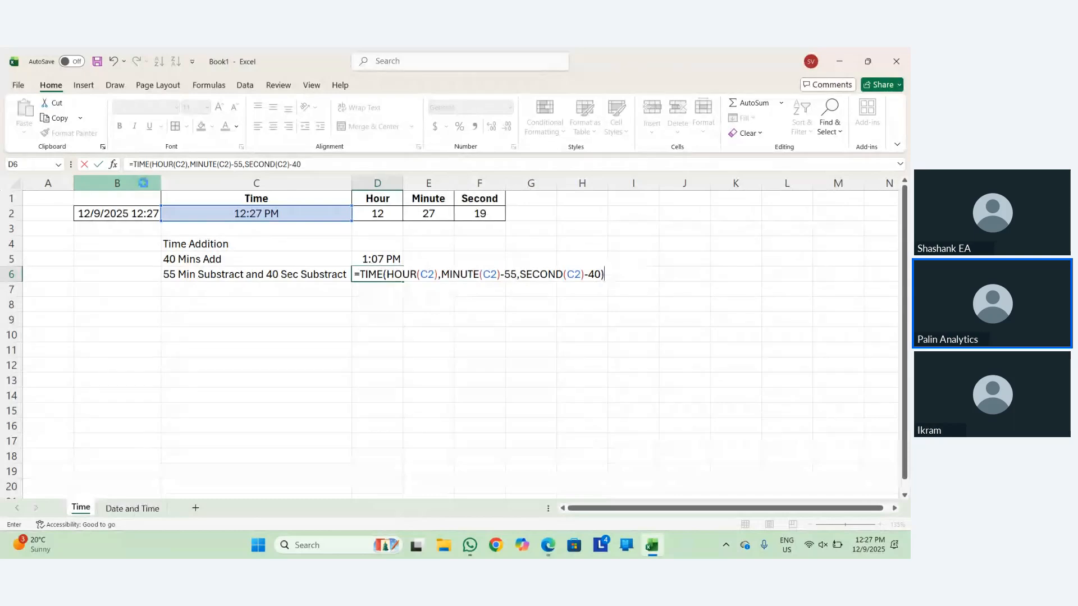
pyautogui.hotkey('ctrl', 'Return')
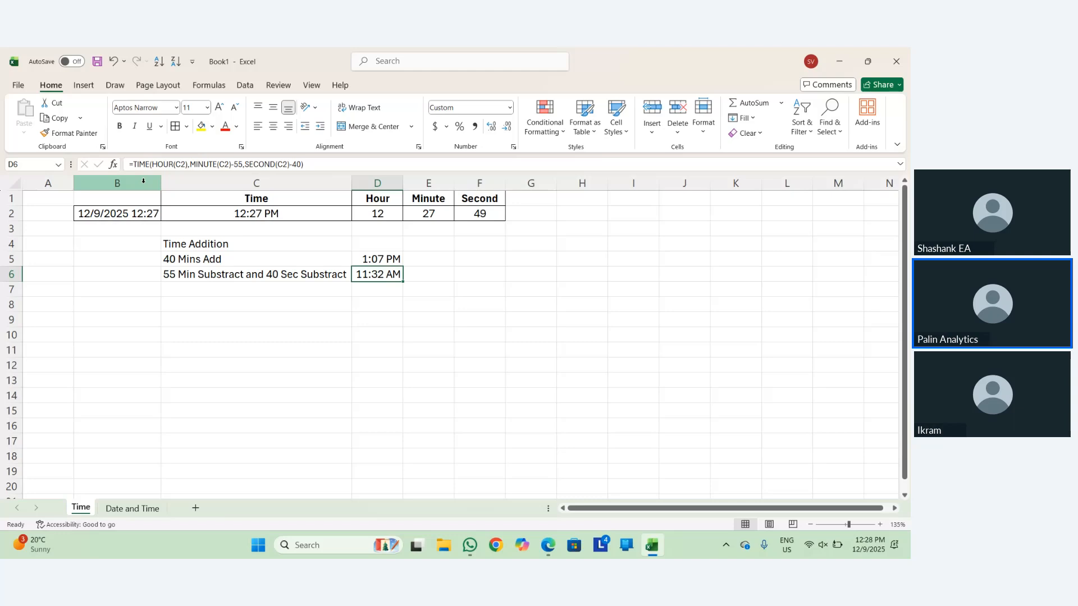
# Enter the label Time Difference in cell C9, below the time addition block.
pyautogui.press('Down')
pyautogui.press('Left')
pyautogui.press('Down')
pyautogui.press('Right')
pyautogui.press('Down')
pyautogui.press('Down')
pyautogui.press('Down')
pyautogui.press('Left')
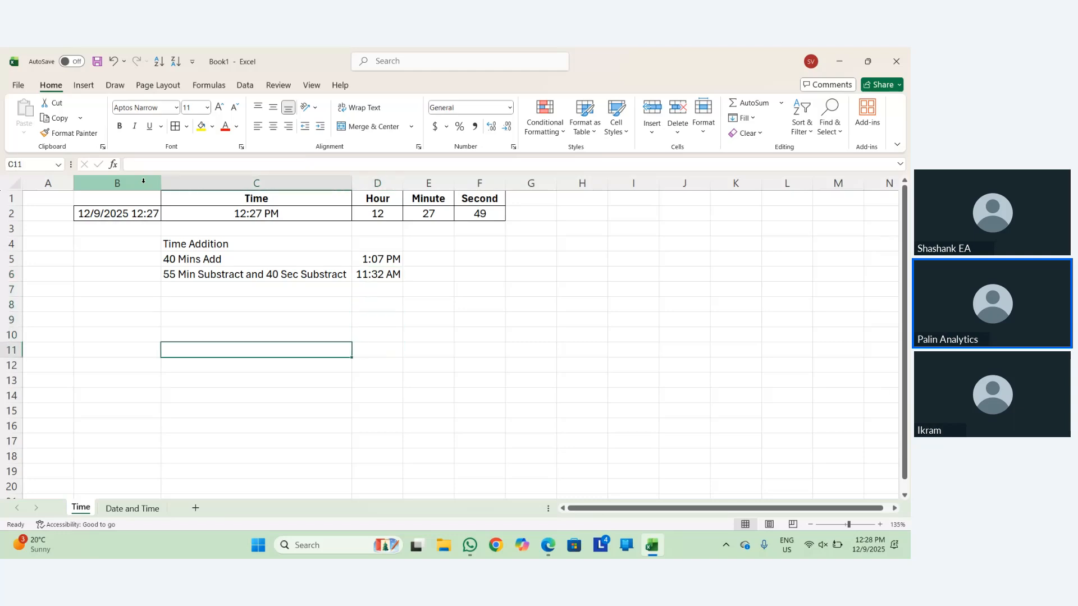
pyautogui.press('Up')
pyautogui.press('Up')
pyautogui.write('Time ')
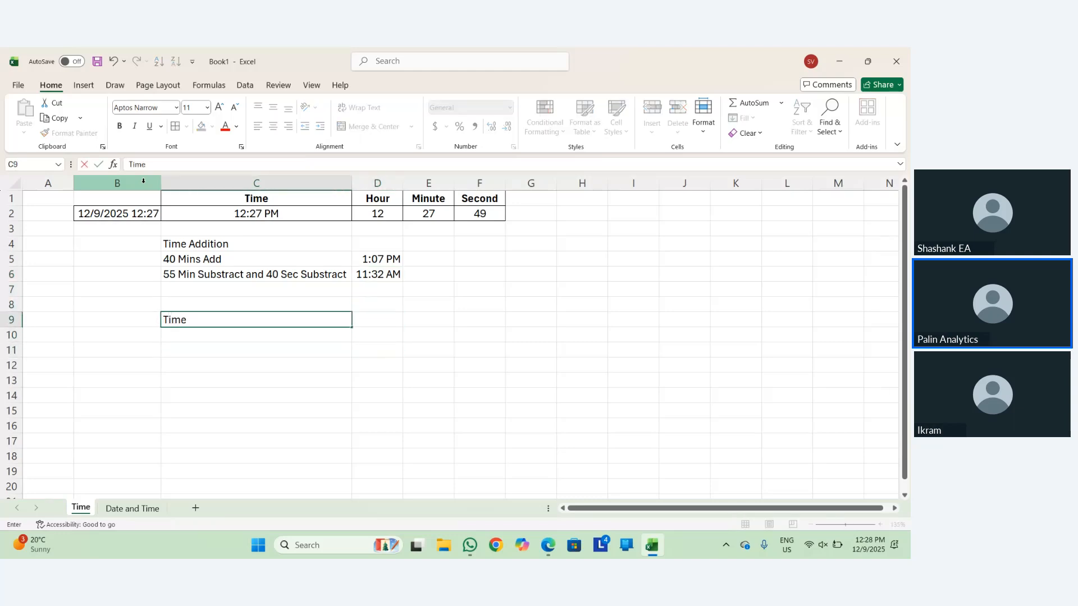
pyautogui.write('Differen')
pyautogui.write('nc')
pyautogui.hotkey('ctrl', 'Return')
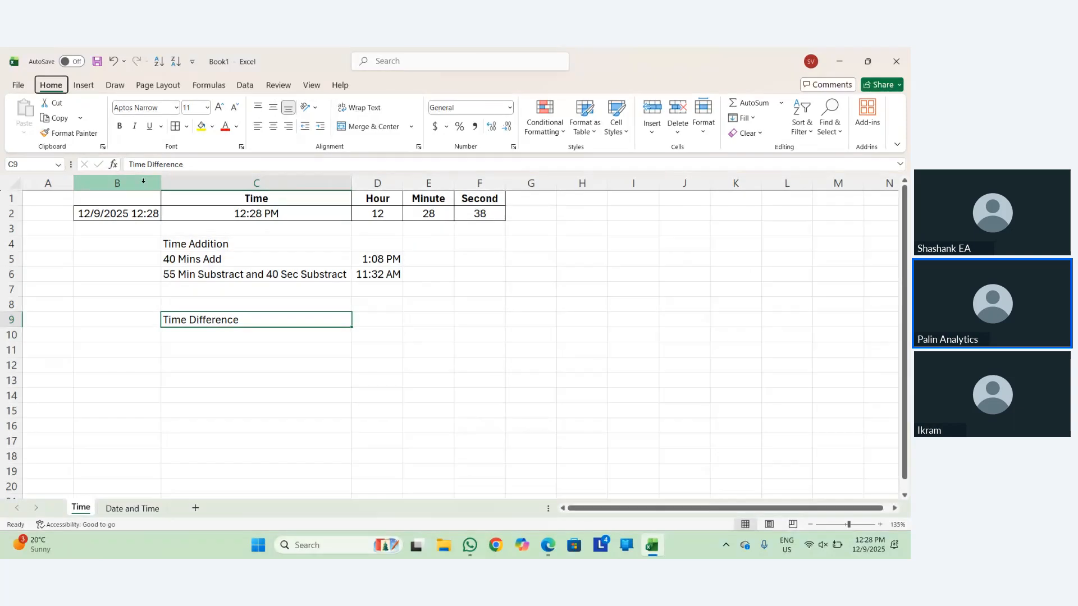
# Center the Time Difference label in C9 and the time addition labels in C4:C6 horizontally.
pyautogui.press('Up')
pyautogui.press('Up')
pyautogui.press('Up')
pyautogui.press('Up')
pyautogui.press('Up')
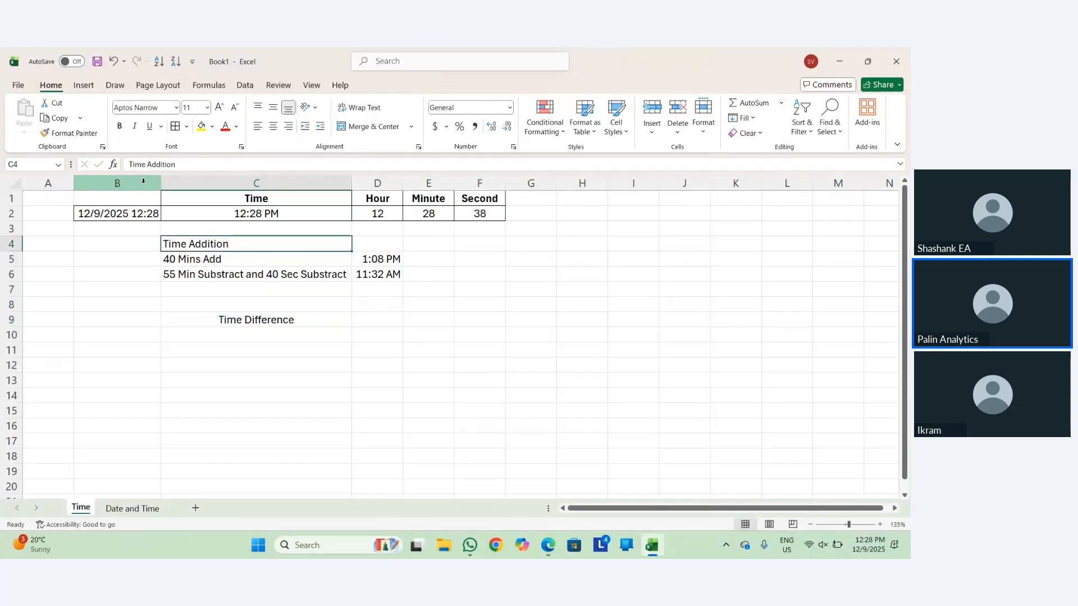
pyautogui.hotkey('shift', 'Down')
pyautogui.hotkey('shift', 'Down')
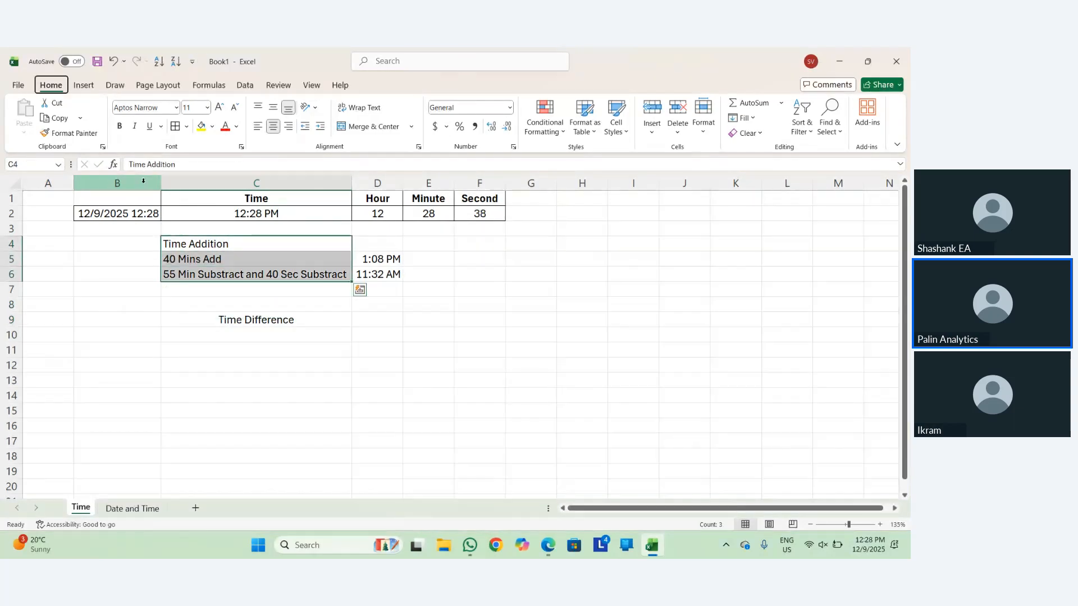
pyautogui.hotkey('ctrl', 'e')
# Enter the column header Arrival Time in C10, below the Time Difference label.
pyautogui.press('Down')
pyautogui.press('Down')
pyautogui.press('Down')
pyautogui.press('Down')
pyautogui.press('Down')
pyautogui.press('Down')
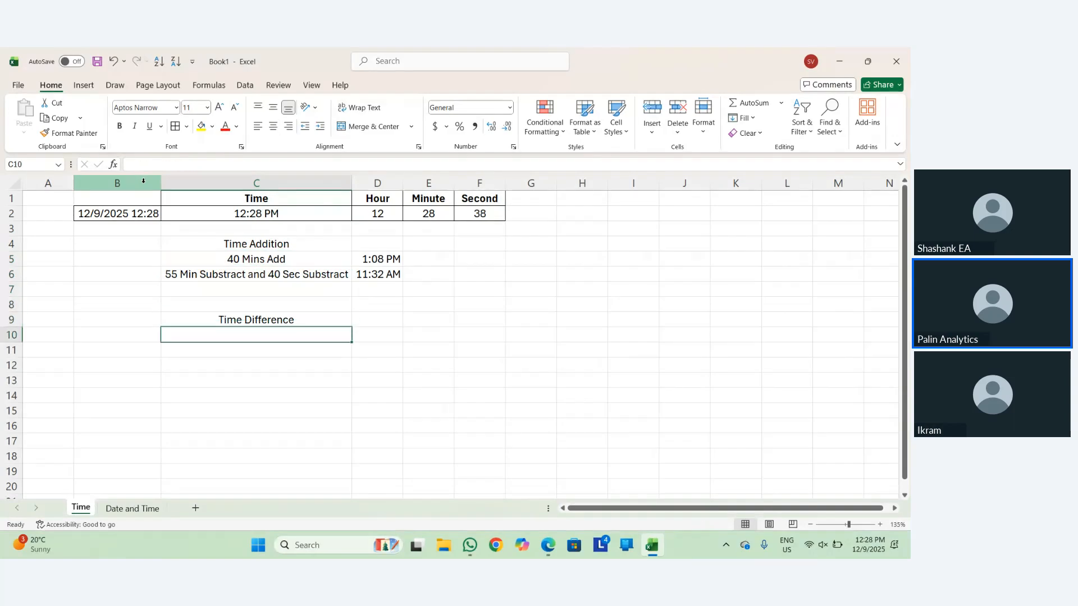
pyautogui.write('Arriuv')
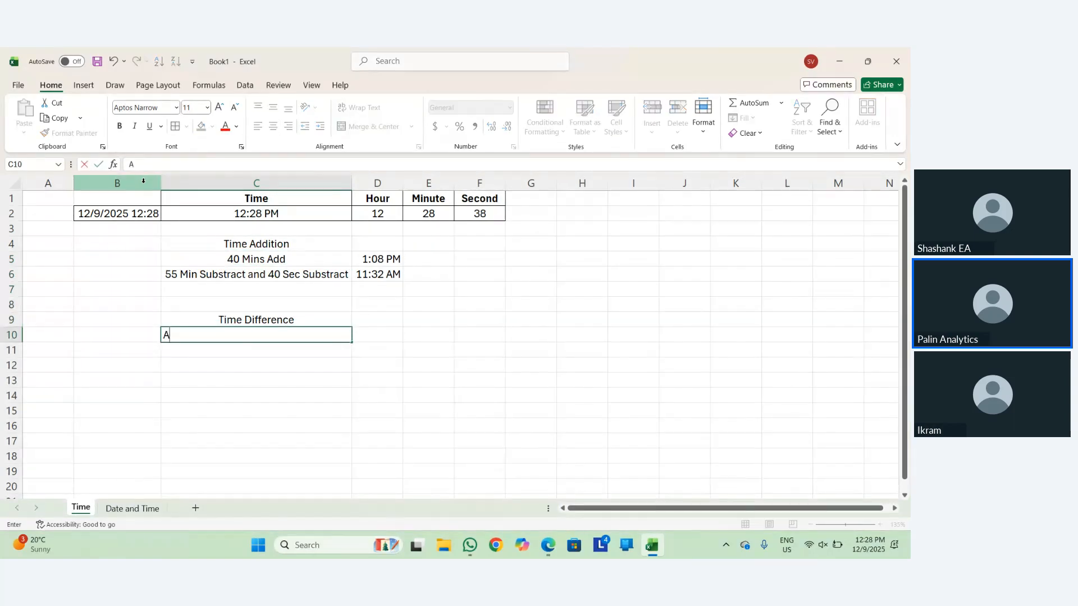
pyautogui.press('BackSpace')
pyautogui.press('BackSpace')
pyautogui.write('val Time')
pyautogui.press('Return')
pyautogui.press('Up')
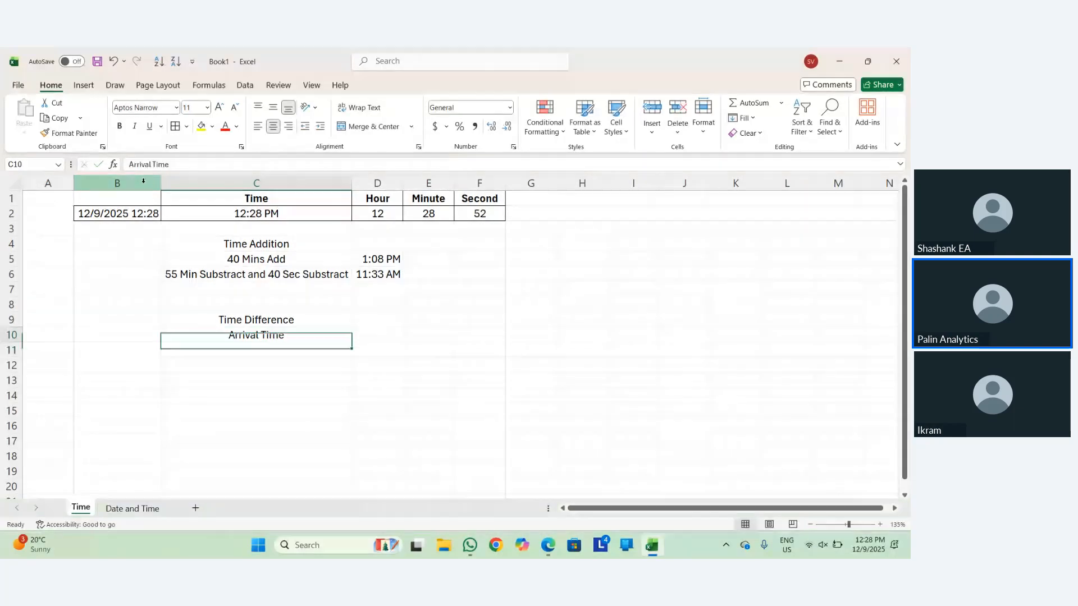
# Enter the column header Departure Time in B10, beside Arrival Time.
pyautogui.press('Left')
pyautogui.press('Down')
pyautogui.press('Right')
pyautogui.press('Up')
pyautogui.press('Left')
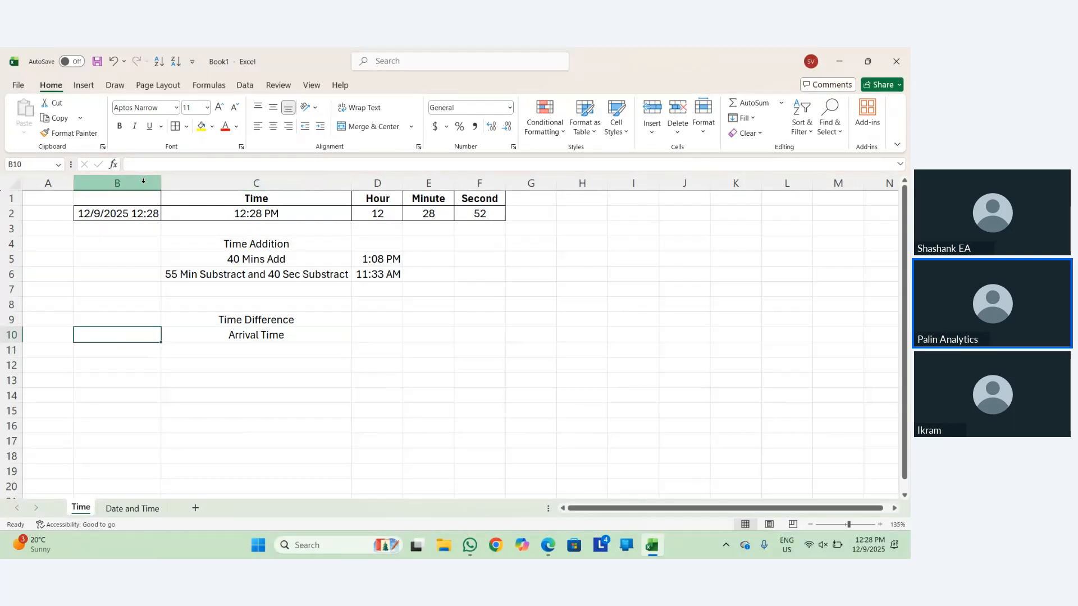
pyautogui.write('Depart')
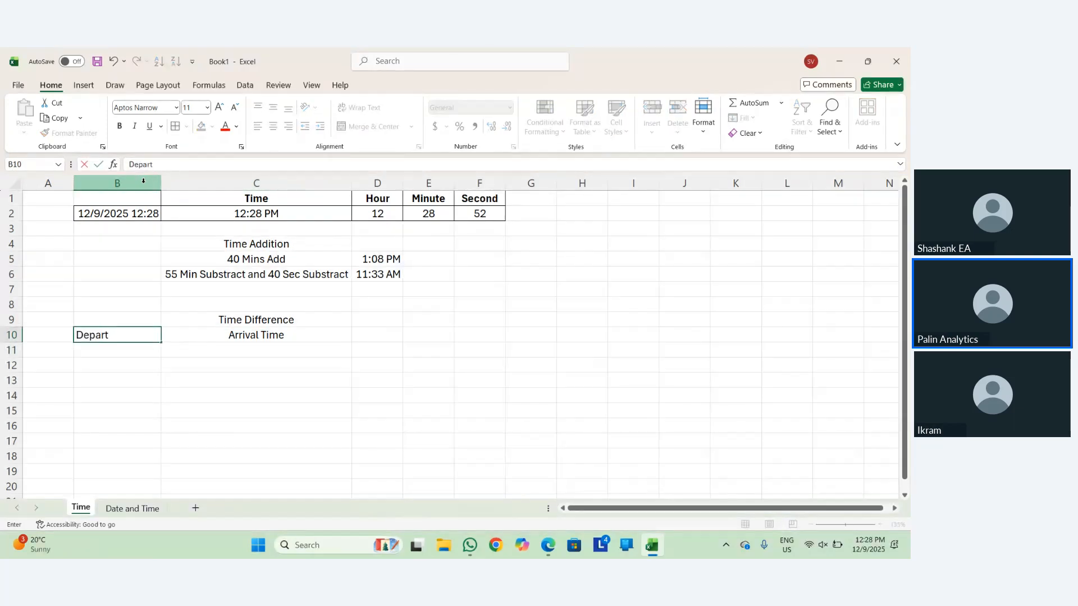
pyautogui.write('ure Time')
pyautogui.press('Return')
pyautogui.press('Right')
pyautogui.press('Left')
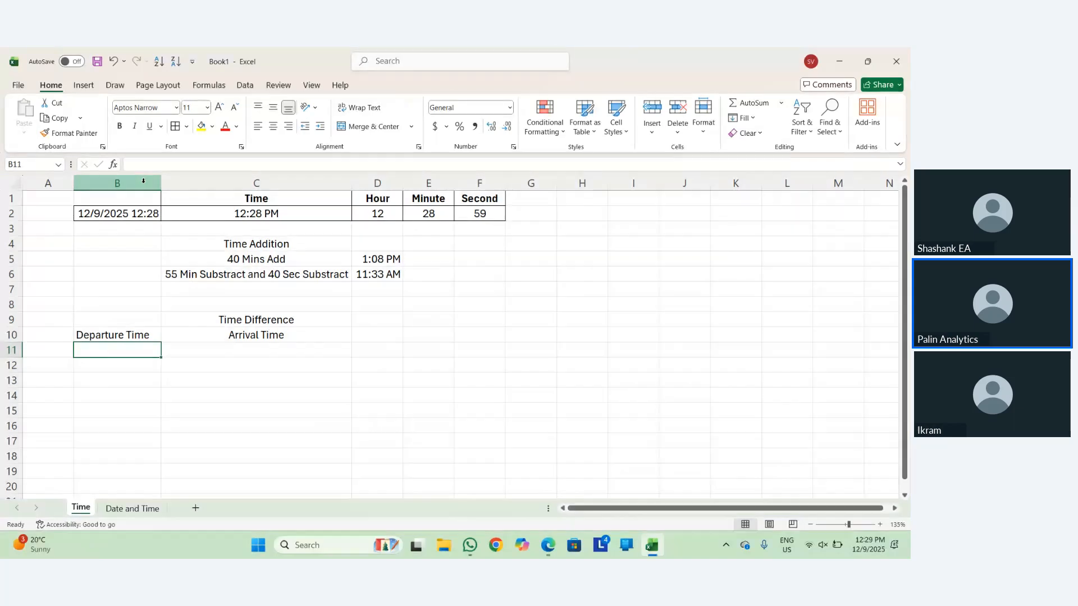
# Enter the column header Travel Hours in D10, beside Arrival Time.
pyautogui.press('Right')
pyautogui.press('Down')
pyautogui.press('Down')
pyautogui.press('Down')
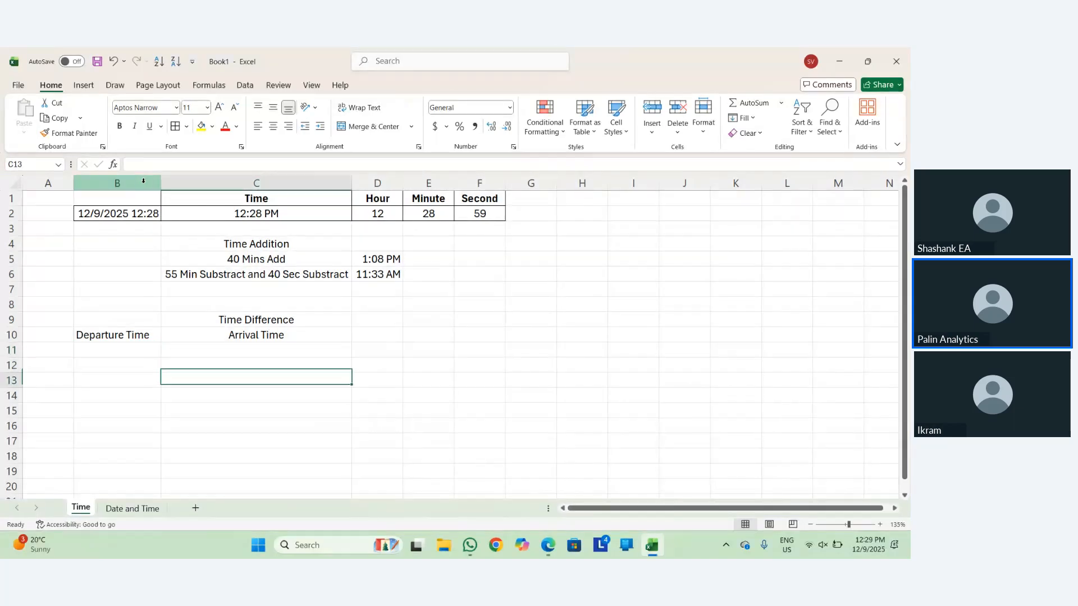
pyautogui.press('Right')
pyautogui.press('Up')
pyautogui.press('Up')
pyautogui.press('Up')
pyautogui.press('Up')
pyautogui.press('Left')
pyautogui.press('Left')
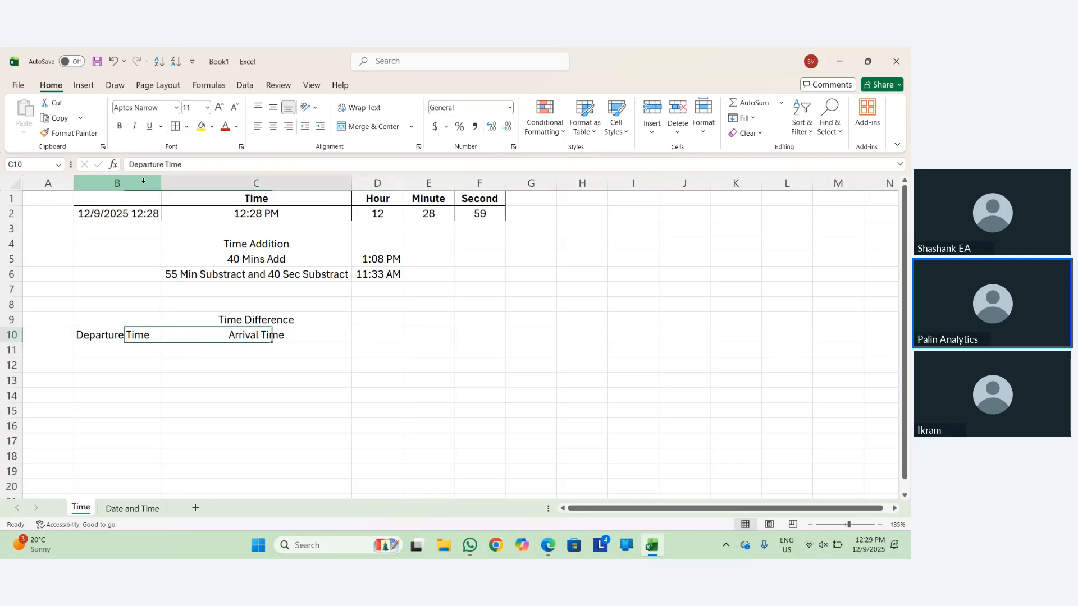
pyautogui.press('Right')
pyautogui.press('Right')
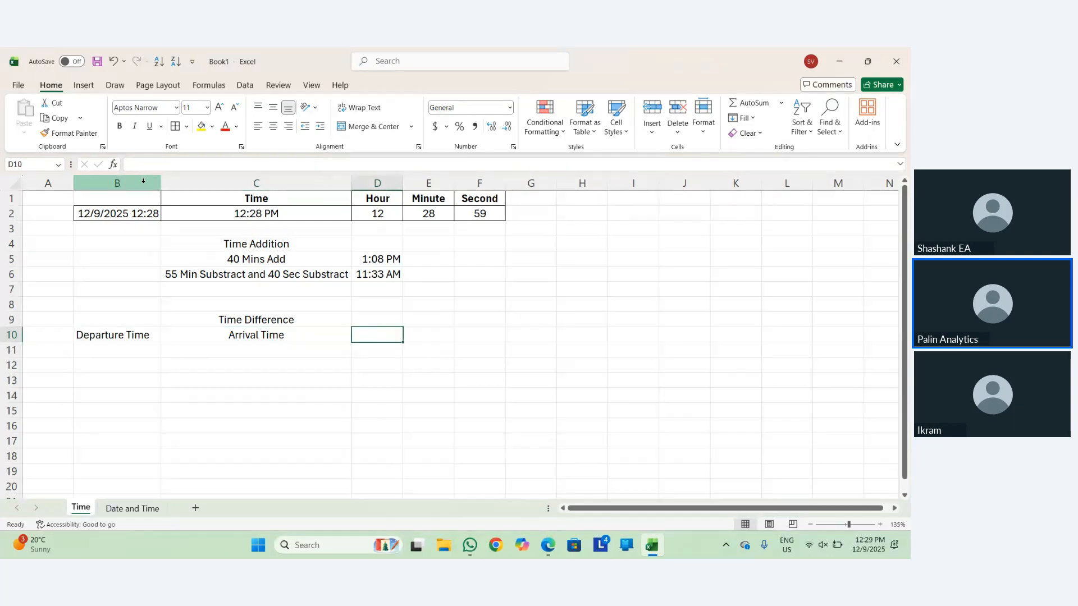
pyautogui.write('Travel Hours')
pyautogui.press('Return')
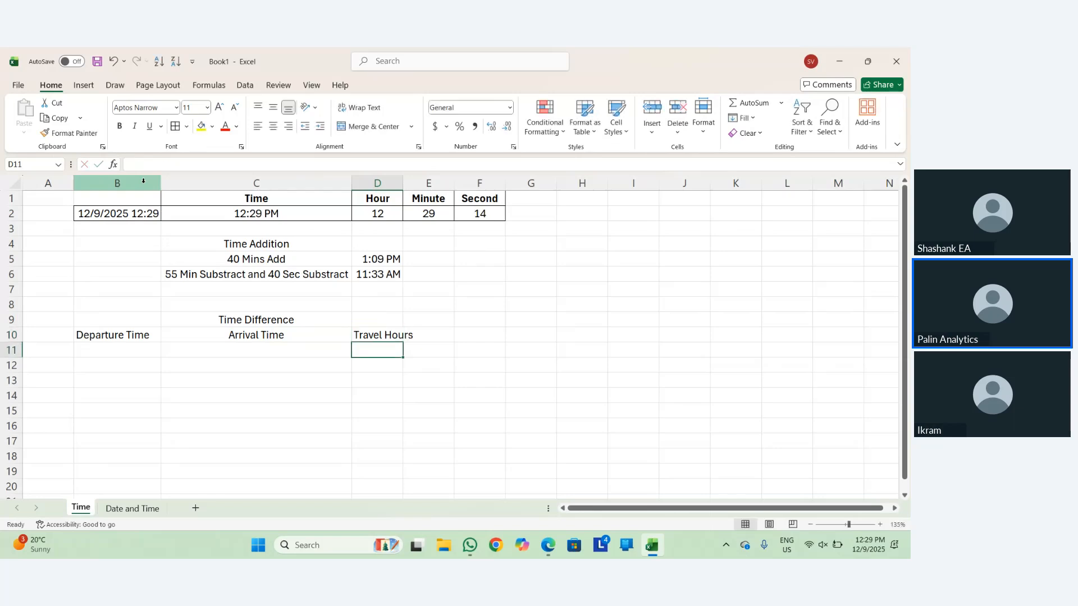
# Autofit column D to the Travel Hours header in D10.
pyautogui.press('Up')
pyautogui.press('Right')
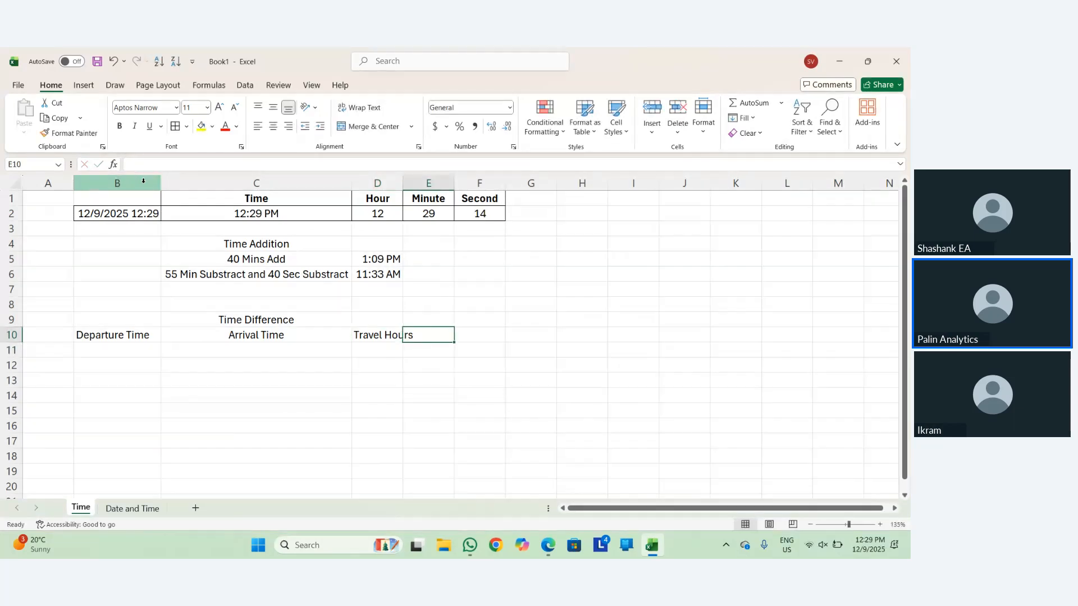
pyautogui.press('Left')
pyautogui.hotkey('alt', 'h')
pyautogui.press('o')
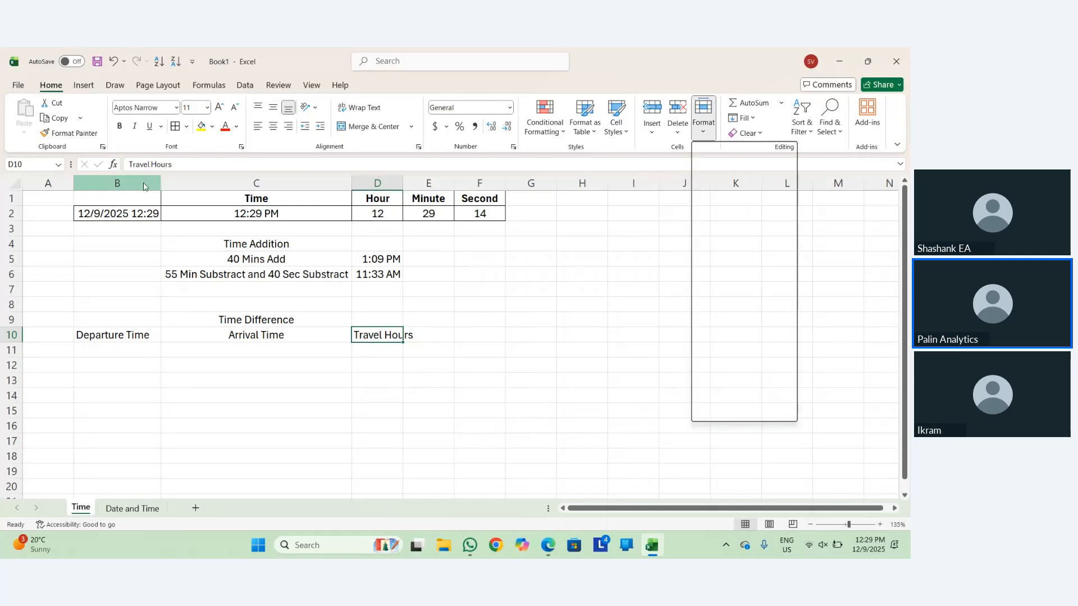
pyautogui.press('i')
# Merge and center the Time Difference heading across B9:D9 and select the merged cell.
pyautogui.press('Down')
pyautogui.press('Left')
pyautogui.press('Left')
pyautogui.press('Left')
pyautogui.press('Right')
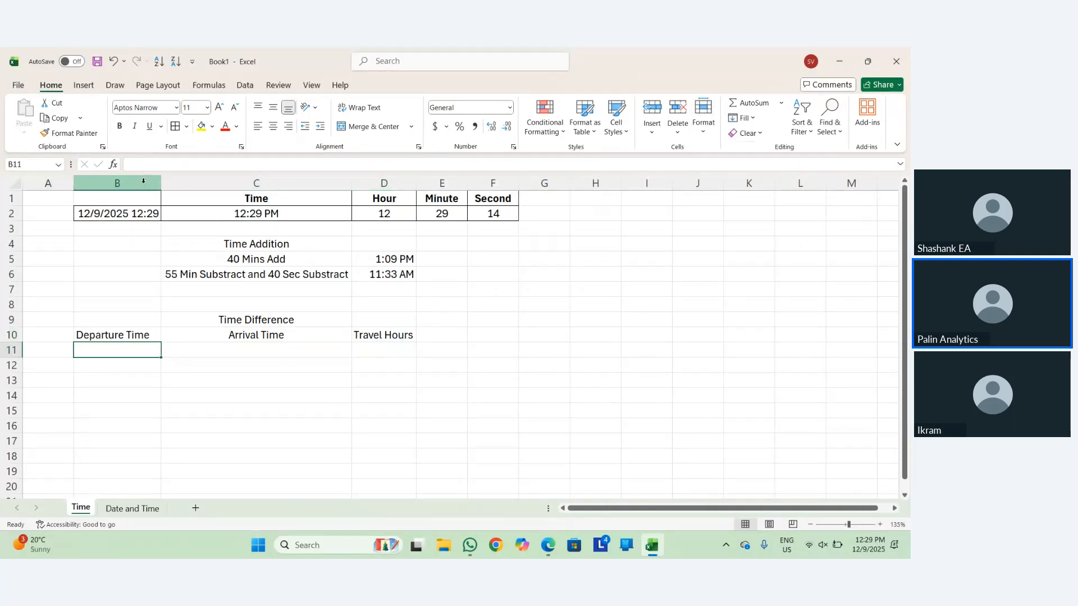
pyautogui.press('Up')
pyautogui.press('Up')
pyautogui.hotkey('shift', 'Right')
pyautogui.hotkey('shift', 'Right')
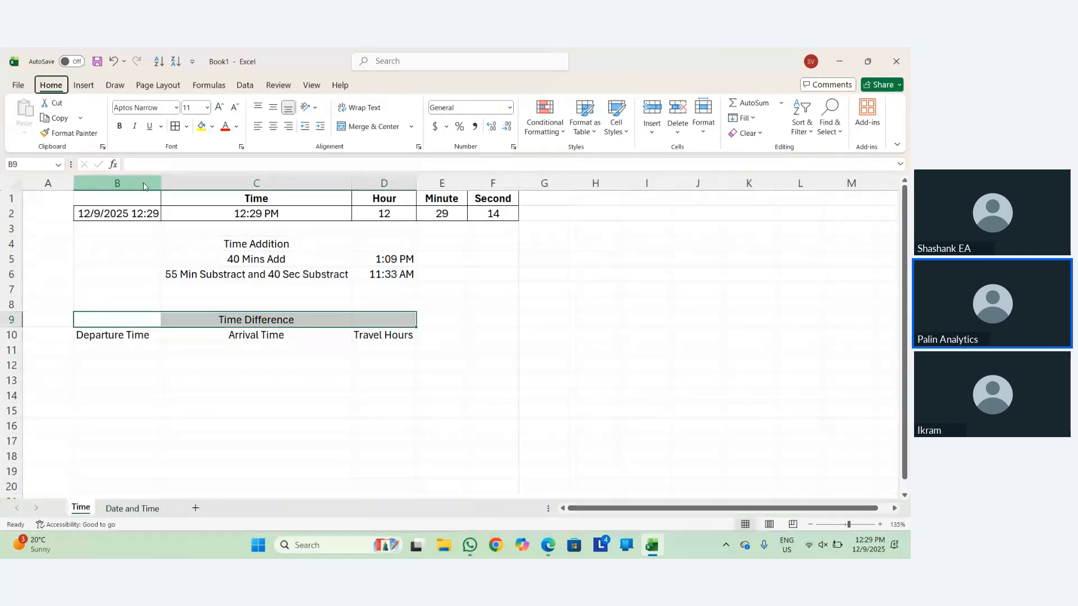
pyautogui.hotkey('alt', 'h')
pyautogui.press('m')
pyautogui.press('c')
pyautogui.press('Down')
pyautogui.press('Down')
pyautogui.press('Left')
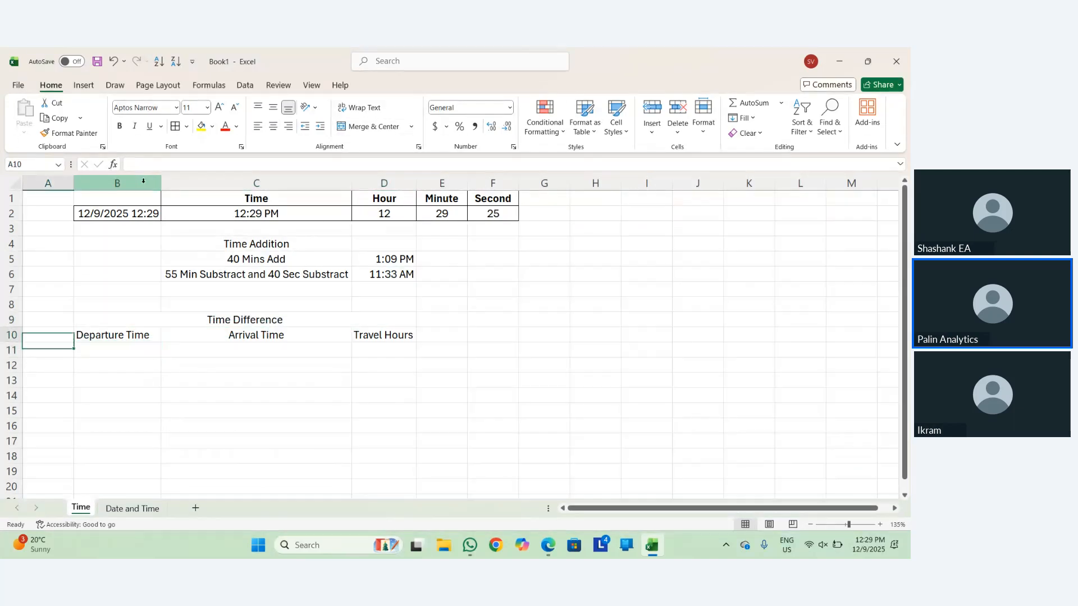
pyautogui.press('Up')
pyautogui.press('Right')
pyautogui.press('Up')
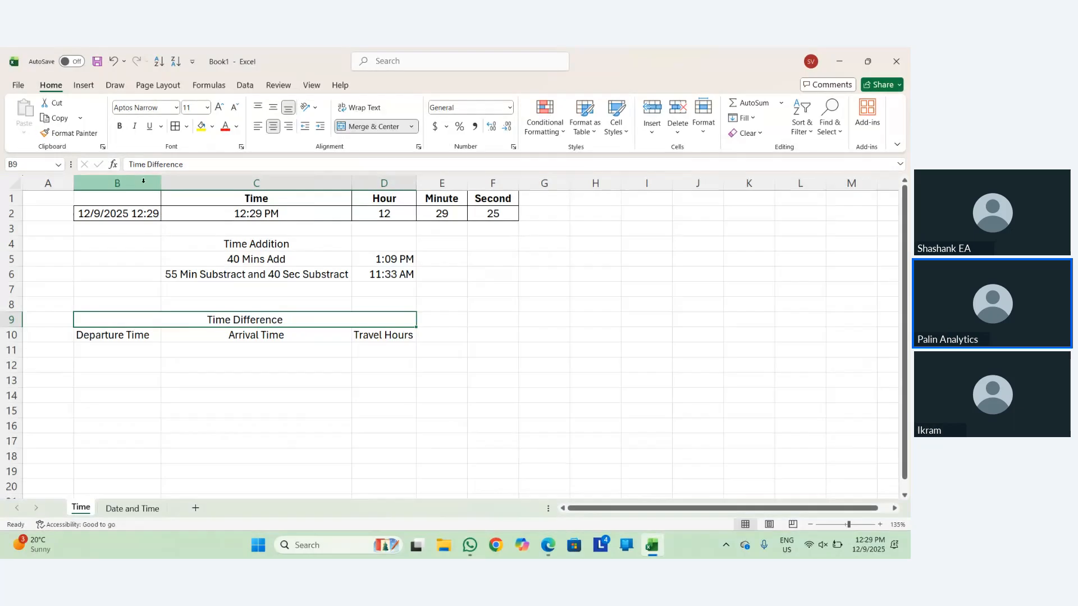
# Enter 1:23:00 PM as the departure time in B11.
pyautogui.press('Down')
pyautogui.press('Down')
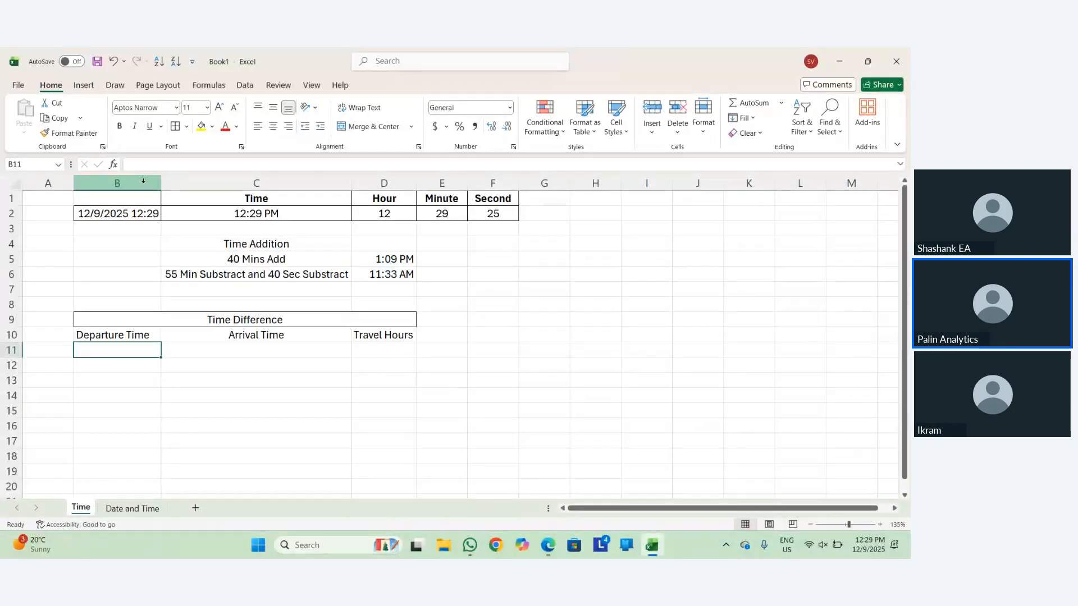
pyautogui.write('1:23')
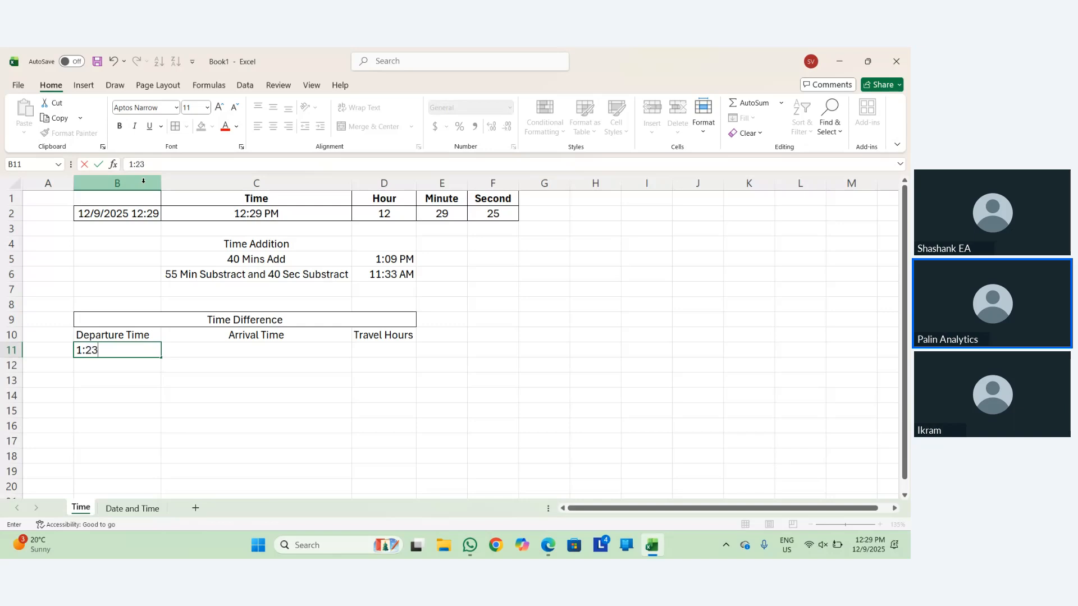
pyautogui.press('Return')
pyautogui.press('Up')
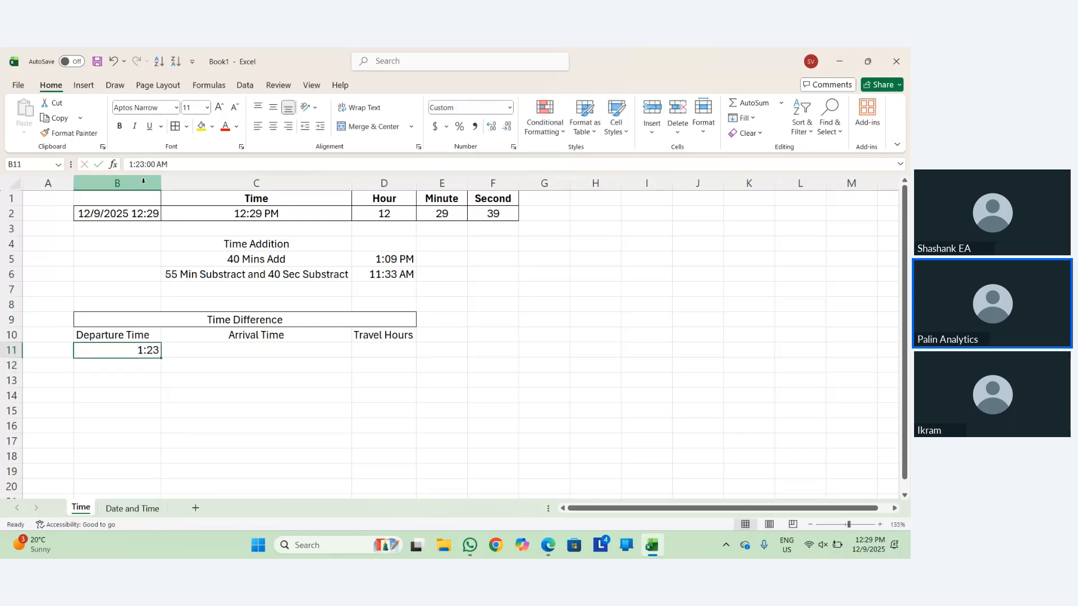
pyautogui.press('F2')
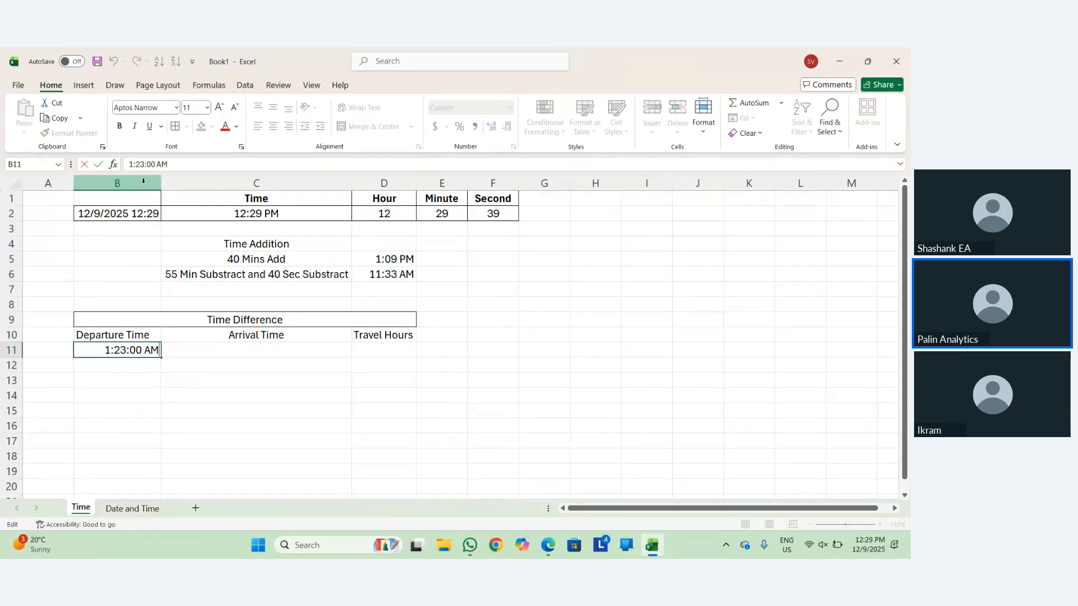
pyautogui.press('BackSpace')
pyautogui.press('BackSpace')
pyautogui.press('BackSpace')
pyautogui.write('PM')
pyautogui.press('Return')
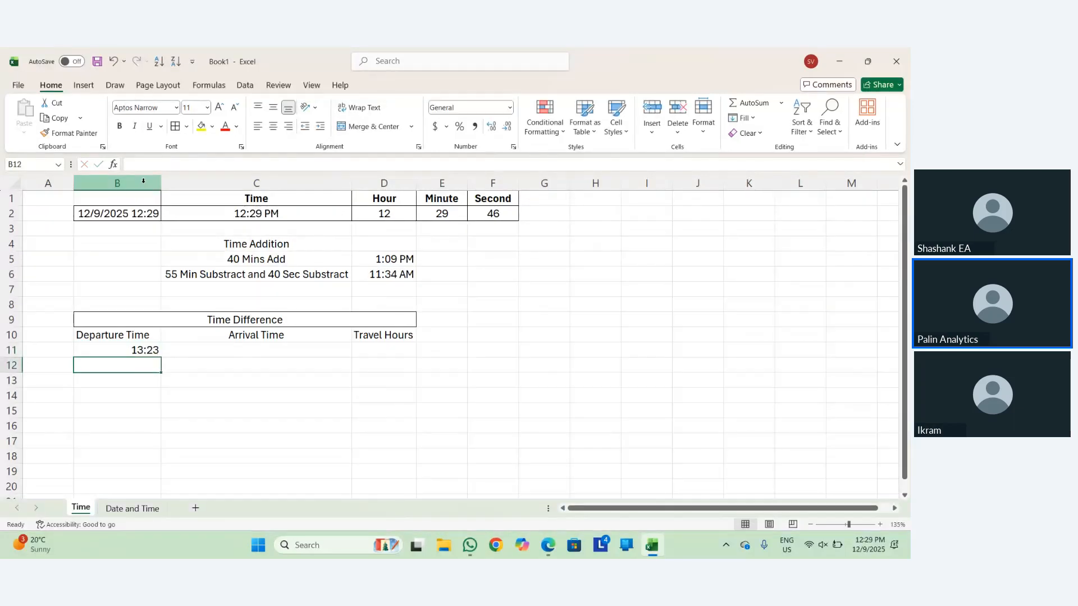
# Enter 16:15 as the arrival time in C11.
pyautogui.press('Up')
pyautogui.press('Right')
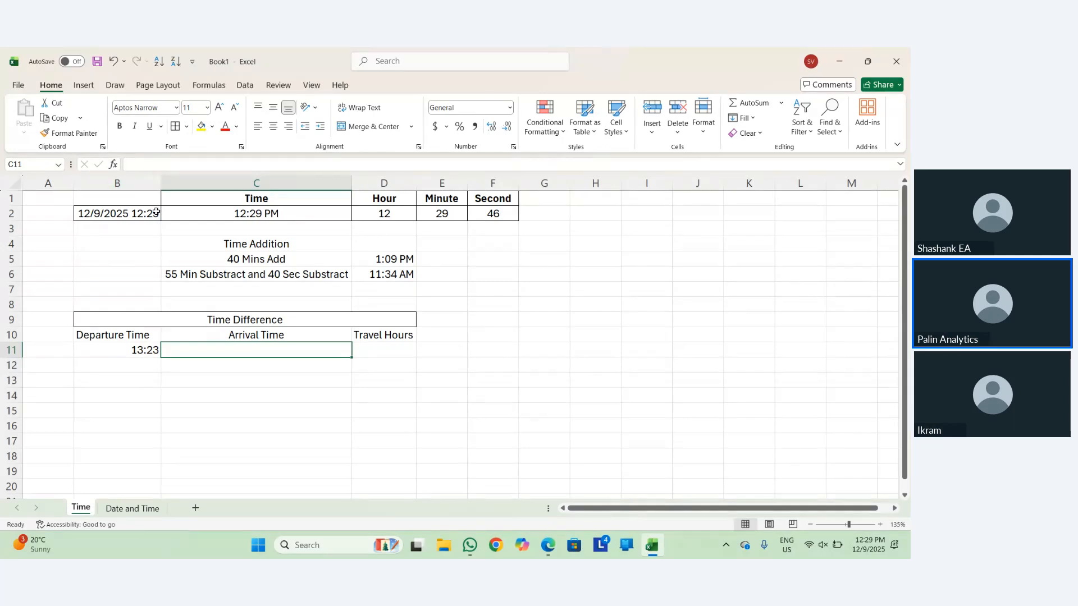
pyautogui.write('16:15')
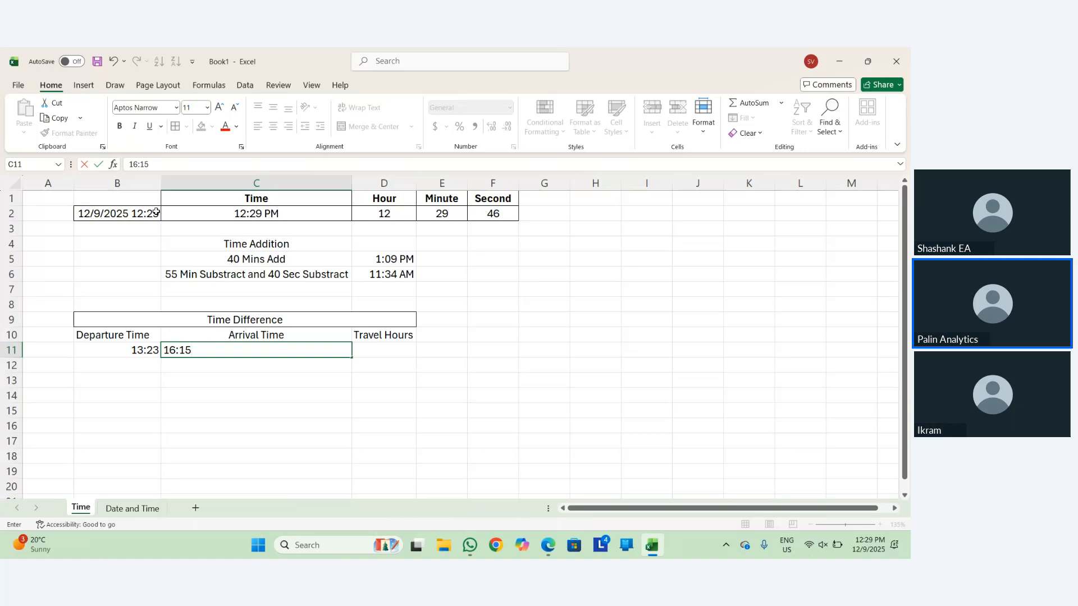
pyautogui.press('Return')
pyautogui.press('Up')
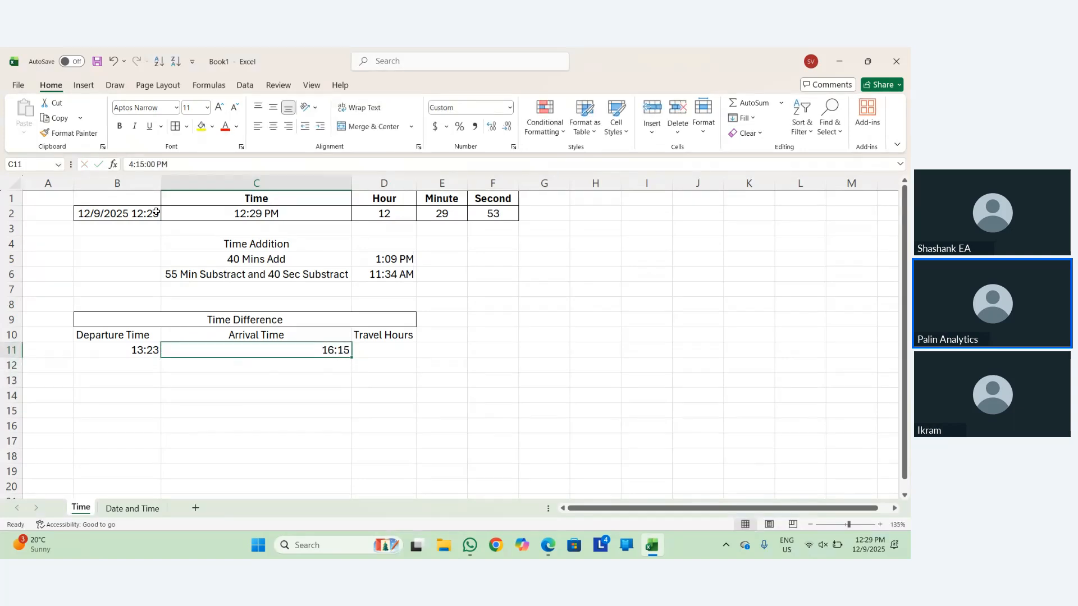
# Calculate the travel hours in D11 with the formula =C11-B11.
pyautogui.press('Right')
pyautogui.write('=')
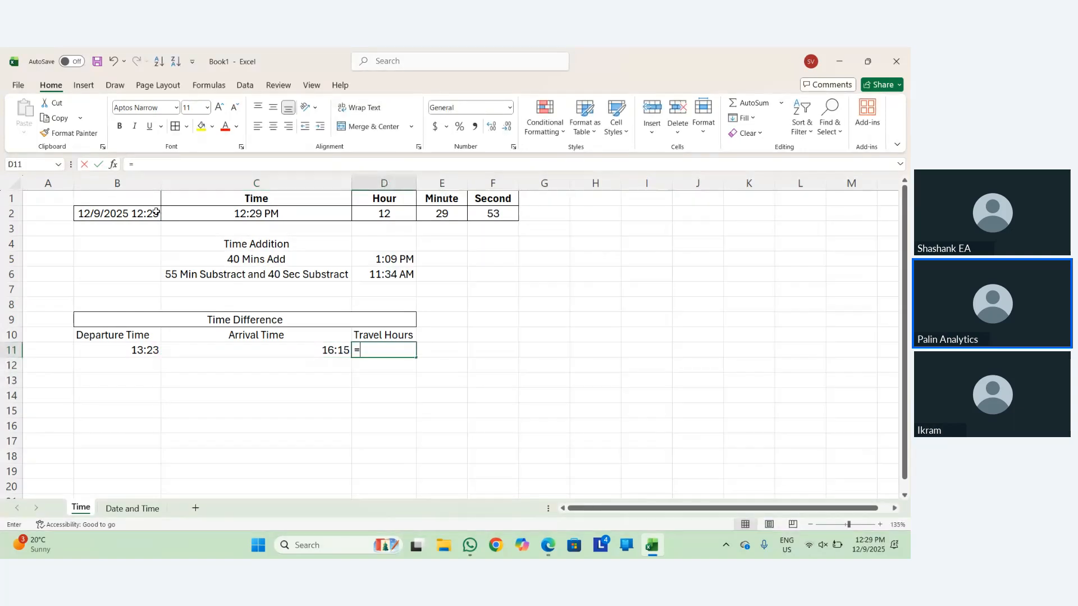
pyautogui.press('Left')
pyautogui.write('-')
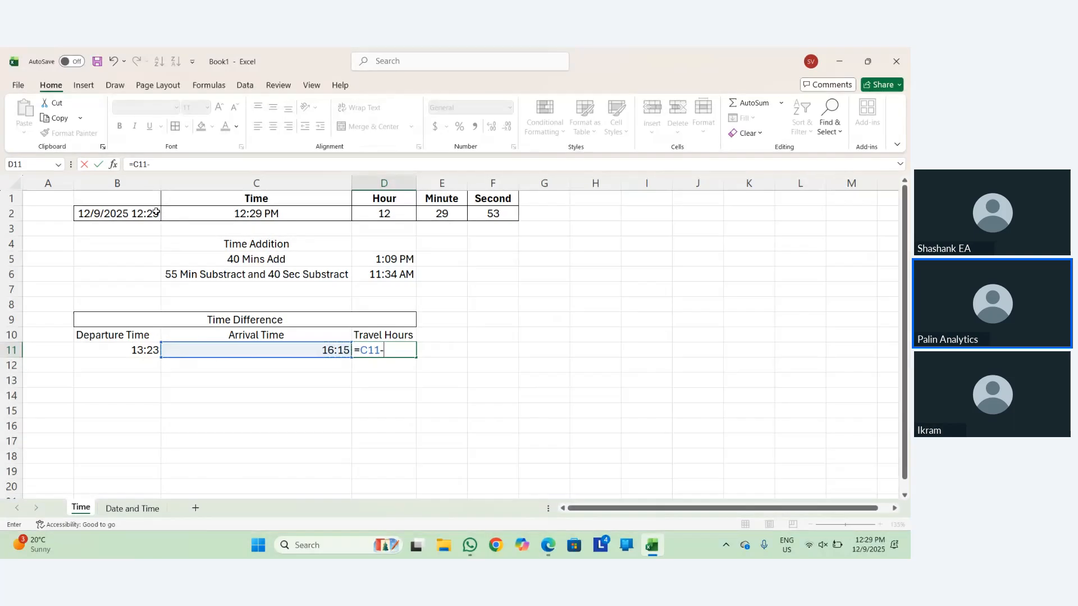
pyautogui.press('Left')
pyautogui.press('Left')
pyautogui.press('Return')
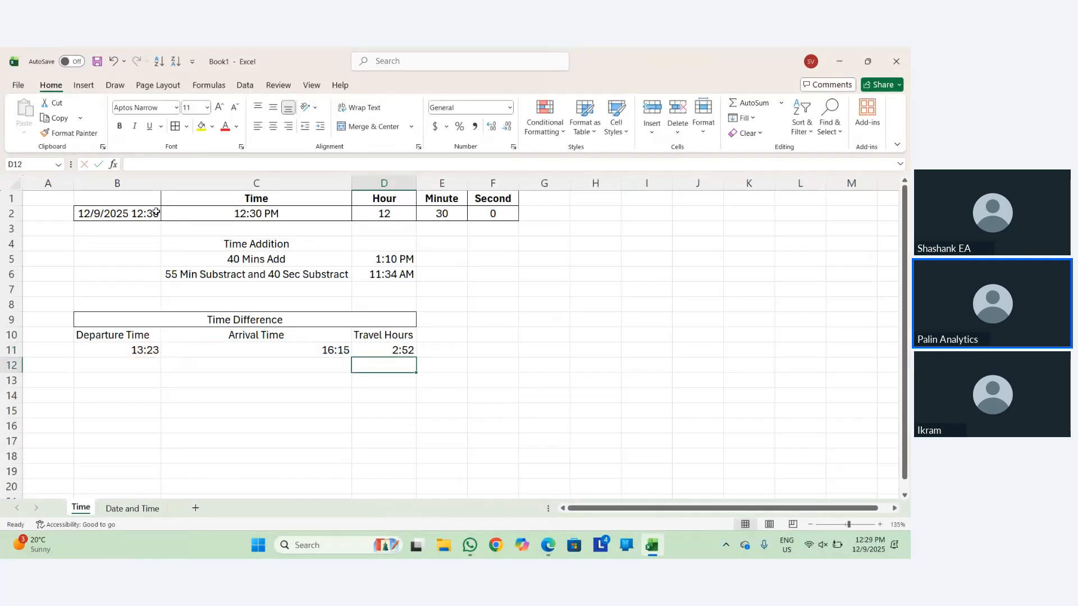
pyautogui.press('Up')
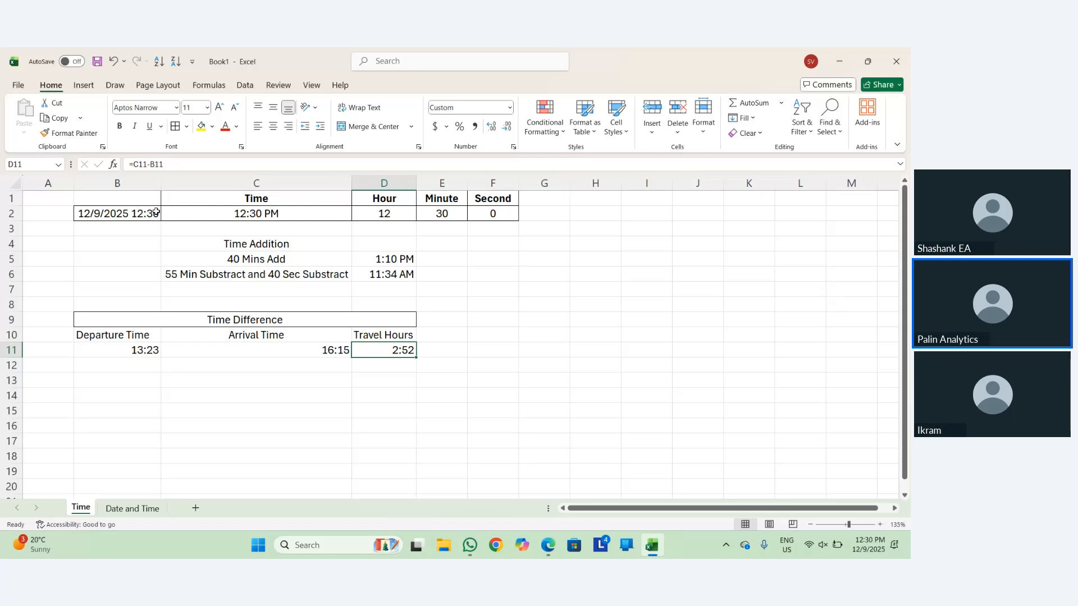
# Enter the arrival-minus-departure formula =C11-B11 in E11, beside the travel hours result.
pyautogui.press('Right')
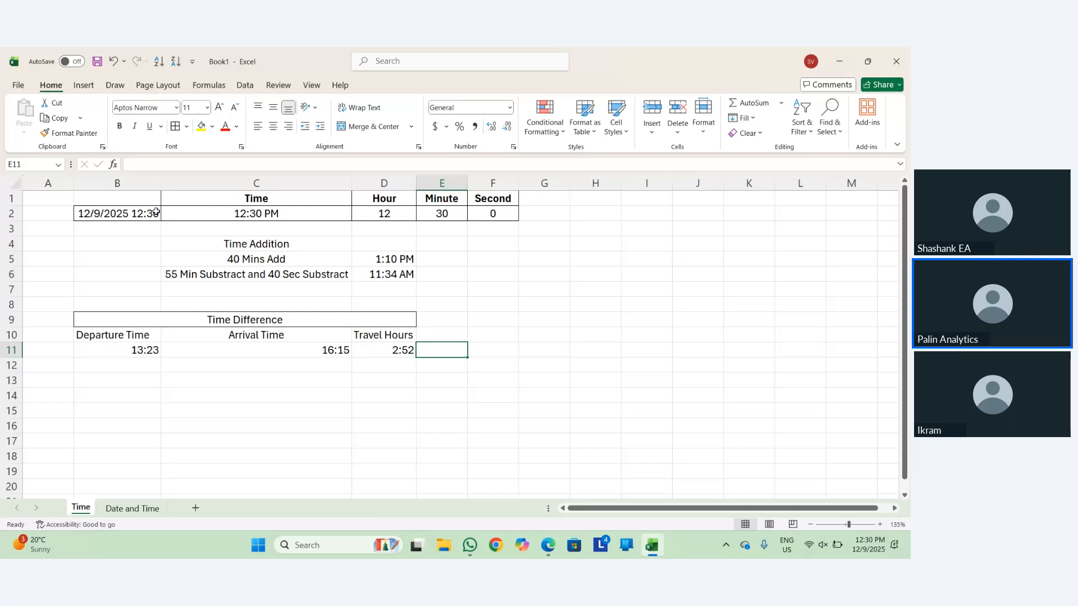
pyautogui.write('=')
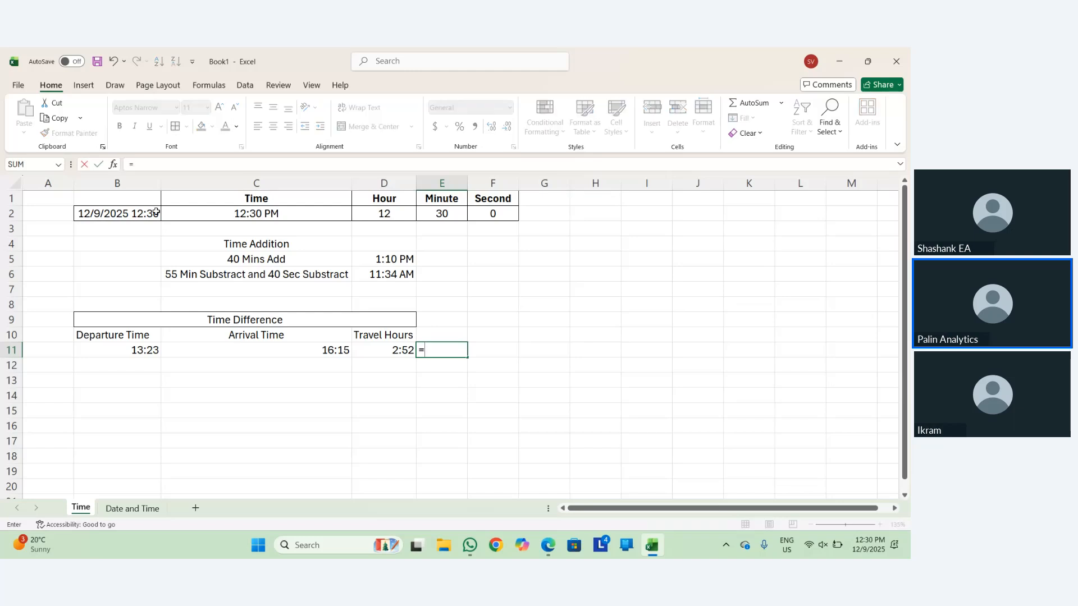
pyautogui.press('Left')
pyautogui.press('Left')
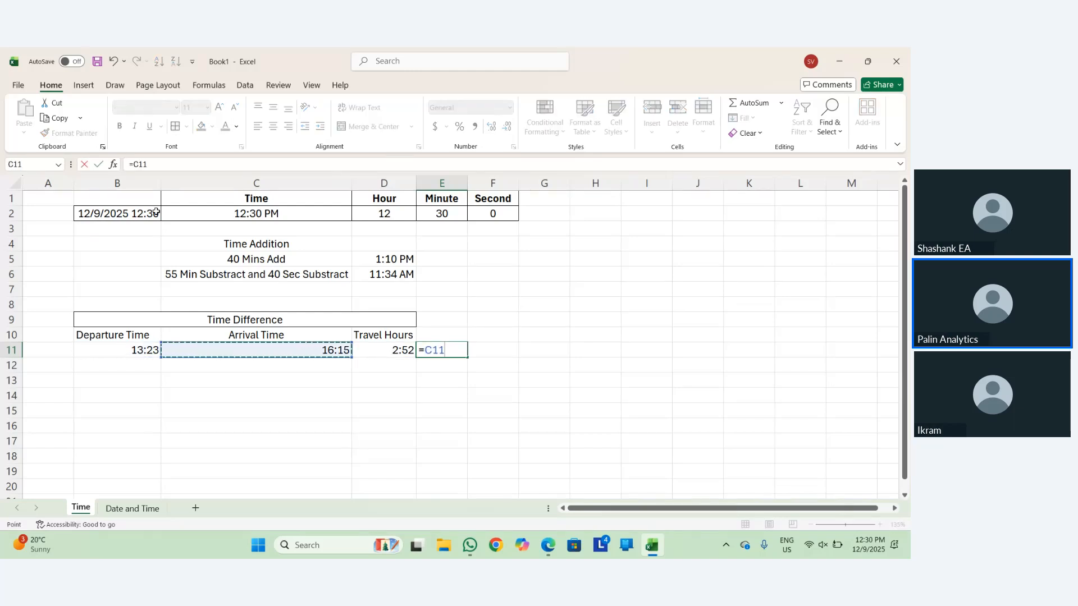
pyautogui.write('-')
pyautogui.press('Left')
pyautogui.press('Left')
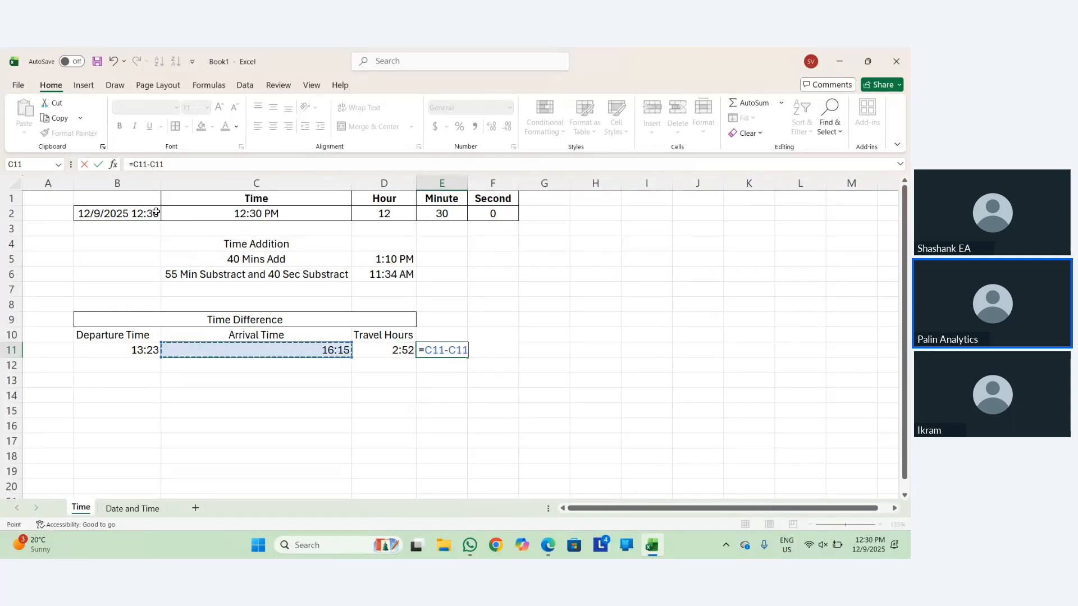
pyautogui.press('Left')
pyautogui.press('Return')
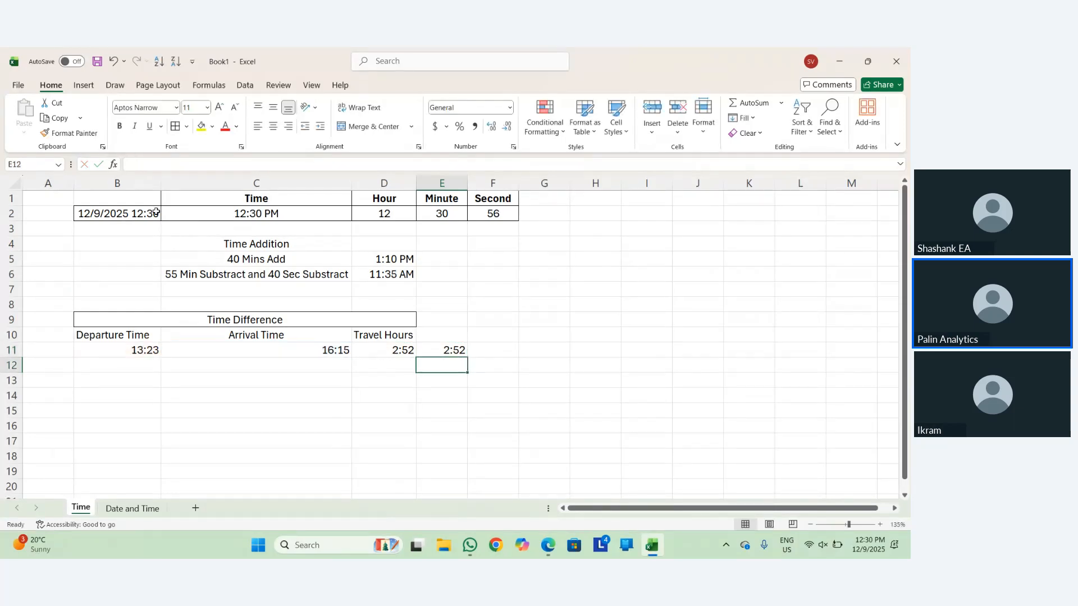
# Change the number format of E11 to General to show the time difference as a decimal.
pyautogui.press('Up')
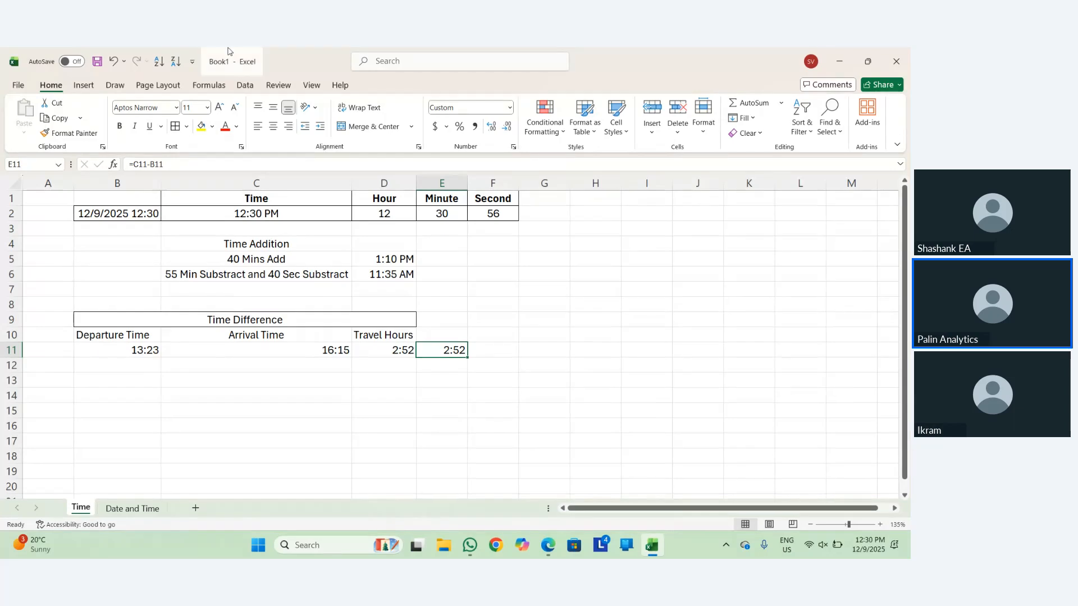
pyautogui.click(510, 108)
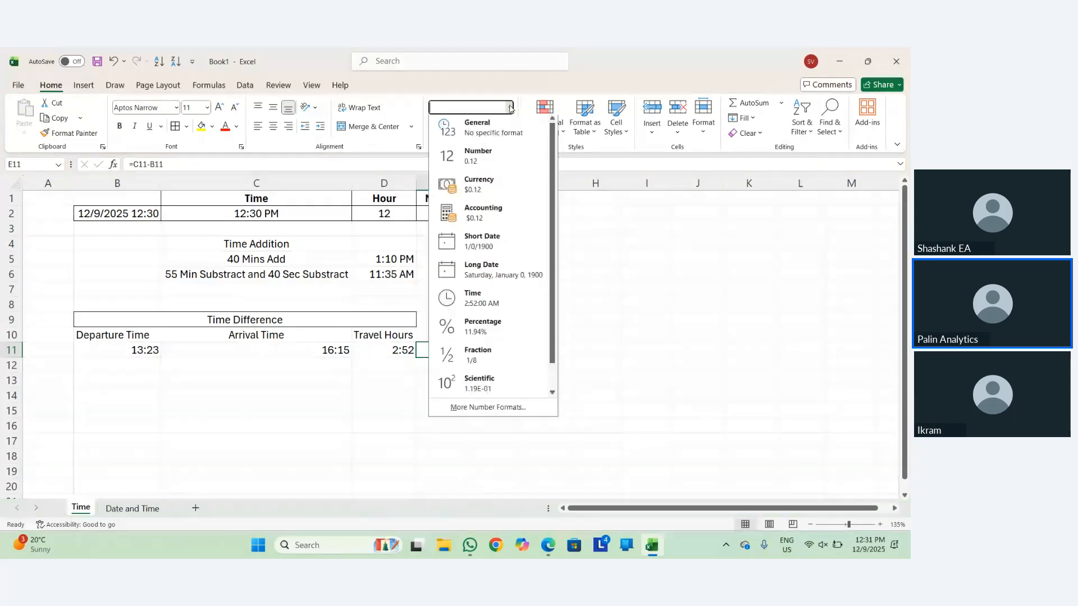
pyautogui.click(494, 134)
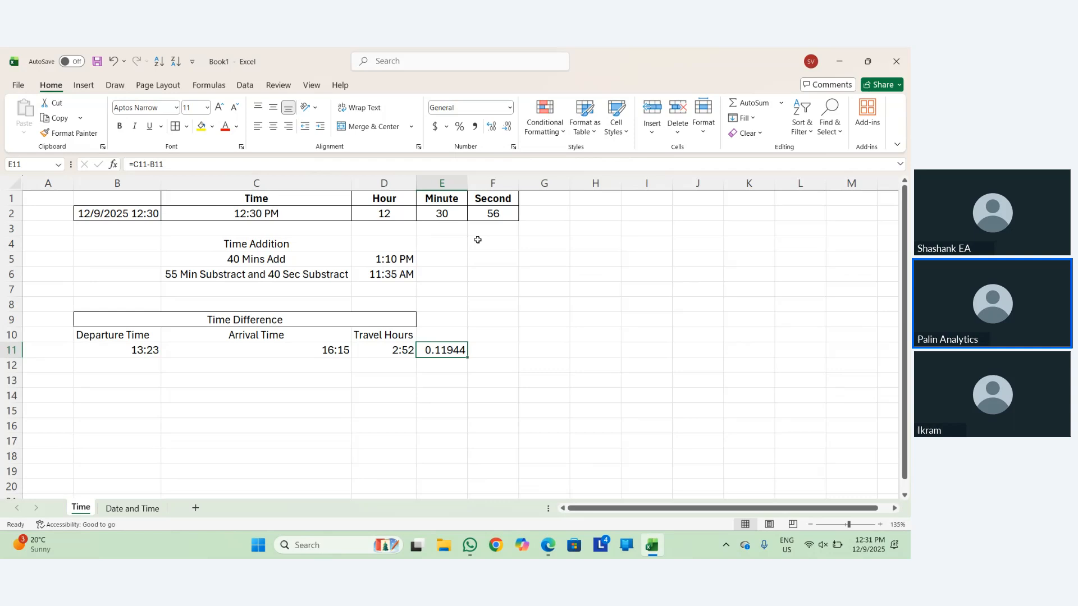
# Edit the formula in E11 to =(C11-B11)*24 to convert the difference into hours.
pyautogui.doubleClick(449, 350)
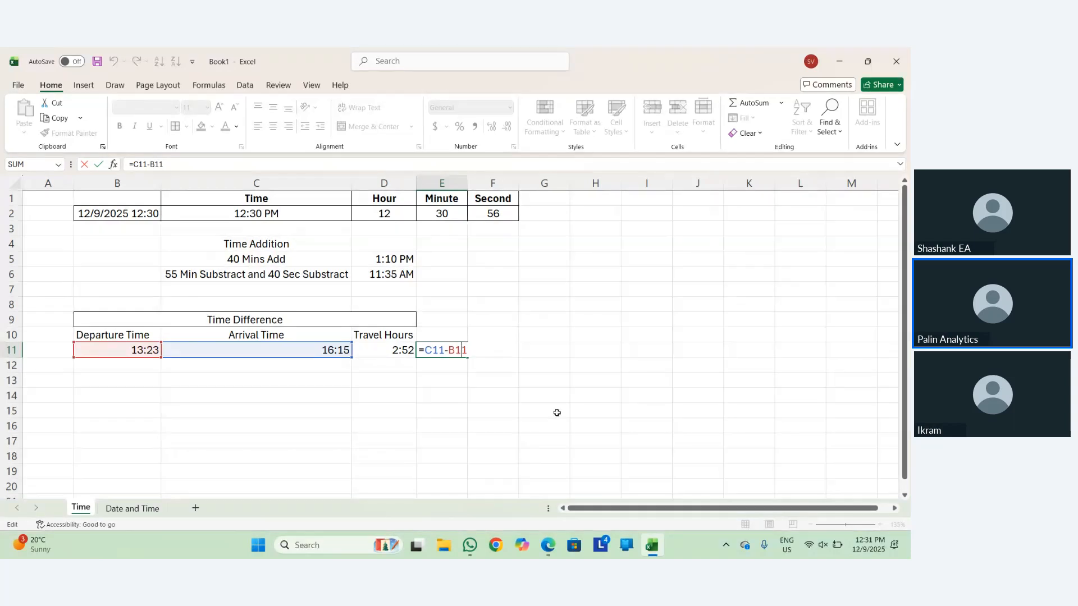
pyautogui.write(')')
pyautogui.press('Left')
pyautogui.press('Left')
pyautogui.press('Left')
pyautogui.press('Left')
pyautogui.press('Left')
pyautogui.press('Left')
pyautogui.press('Left')
pyautogui.press('Left')
pyautogui.write('(')
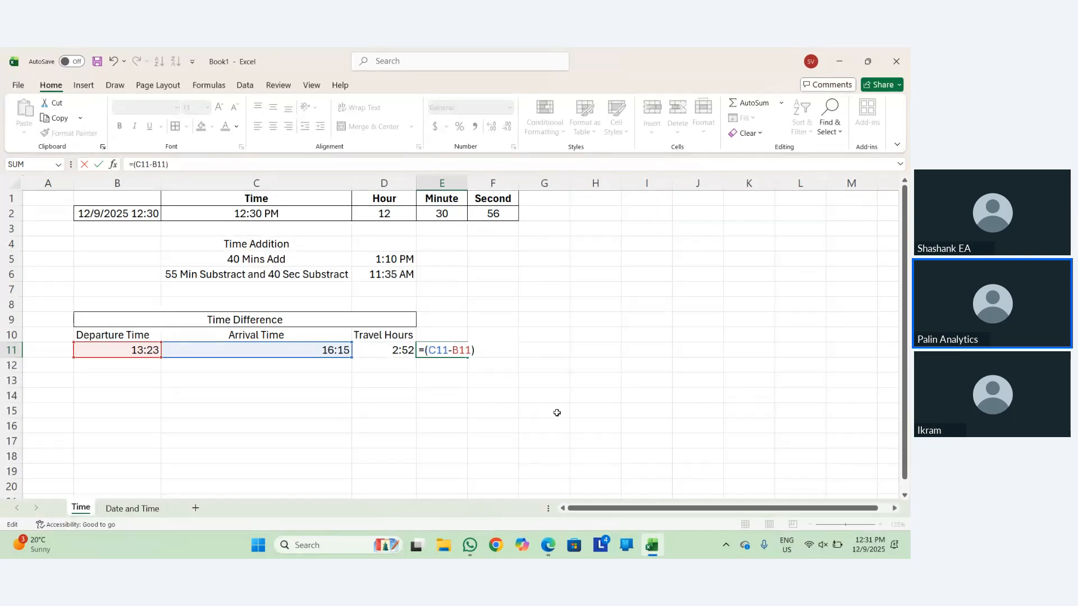
pyautogui.press('End')
pyautogui.write('*24')
pyautogui.press('Return')
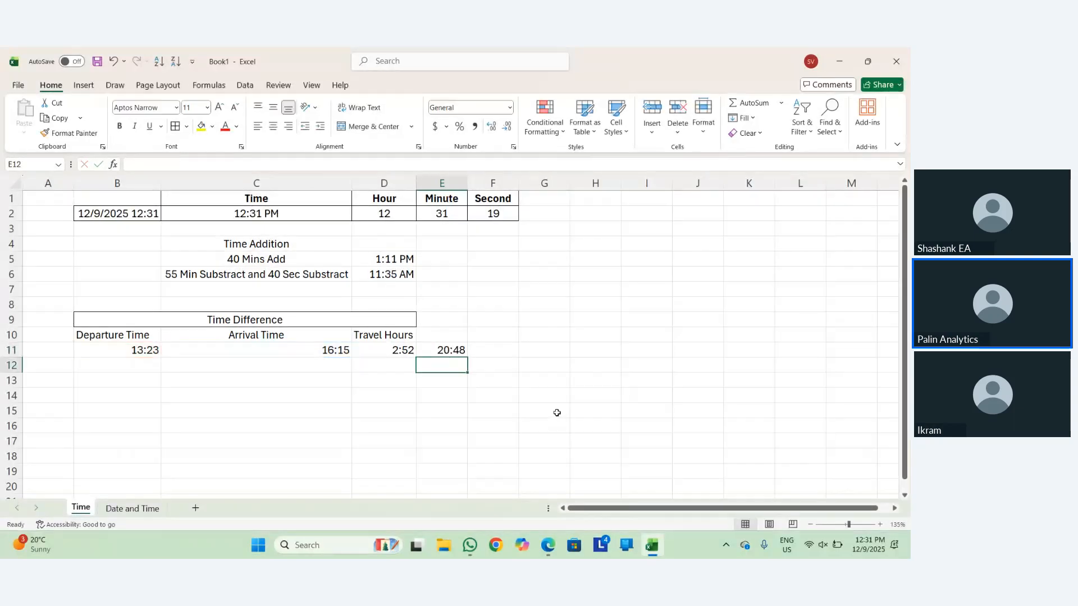
# Recommit the formula in E11 and set the cell's number format to General.
pyautogui.press('Up')
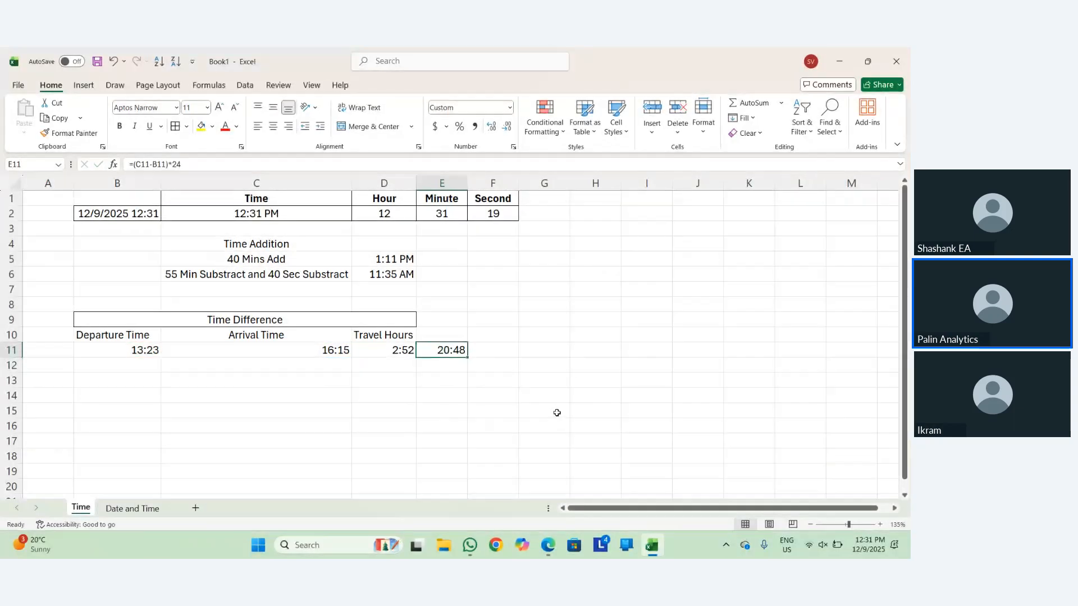
pyautogui.press('F2')
pyautogui.press('Return')
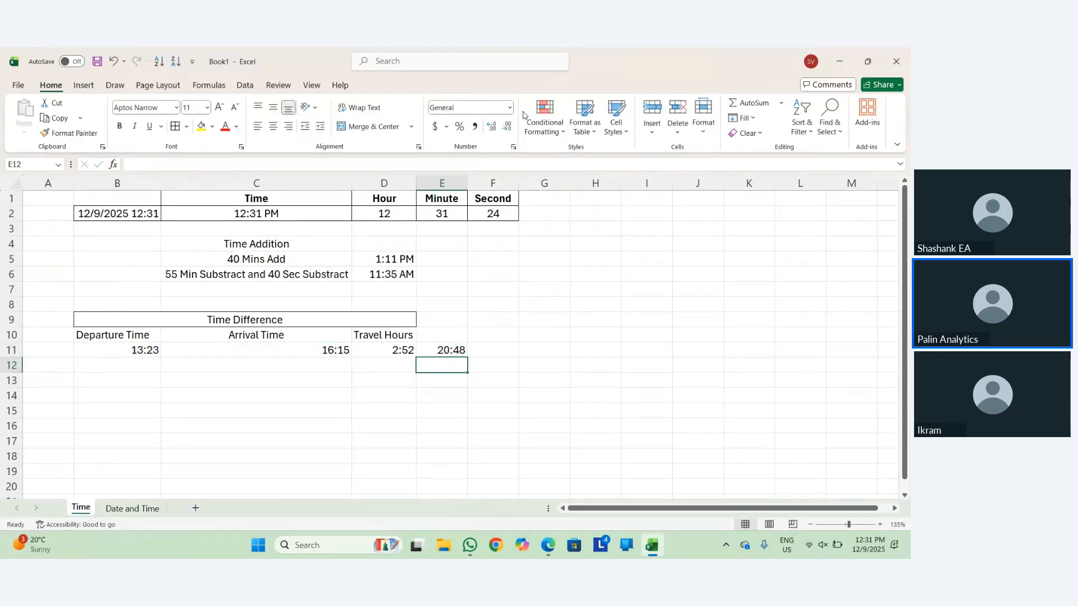
pyautogui.press('Up')
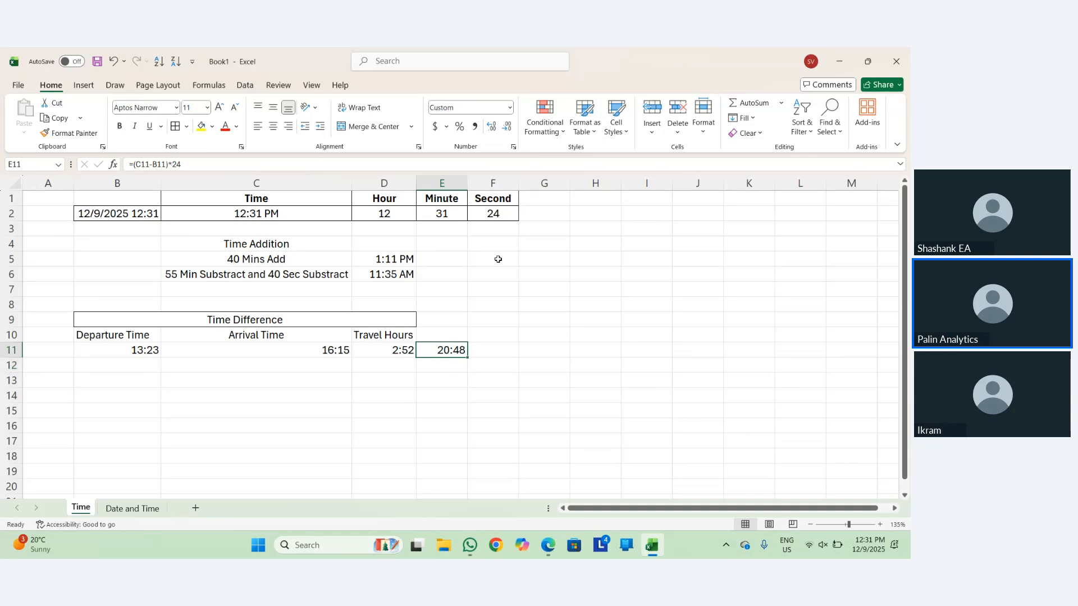
pyautogui.click(509, 107)
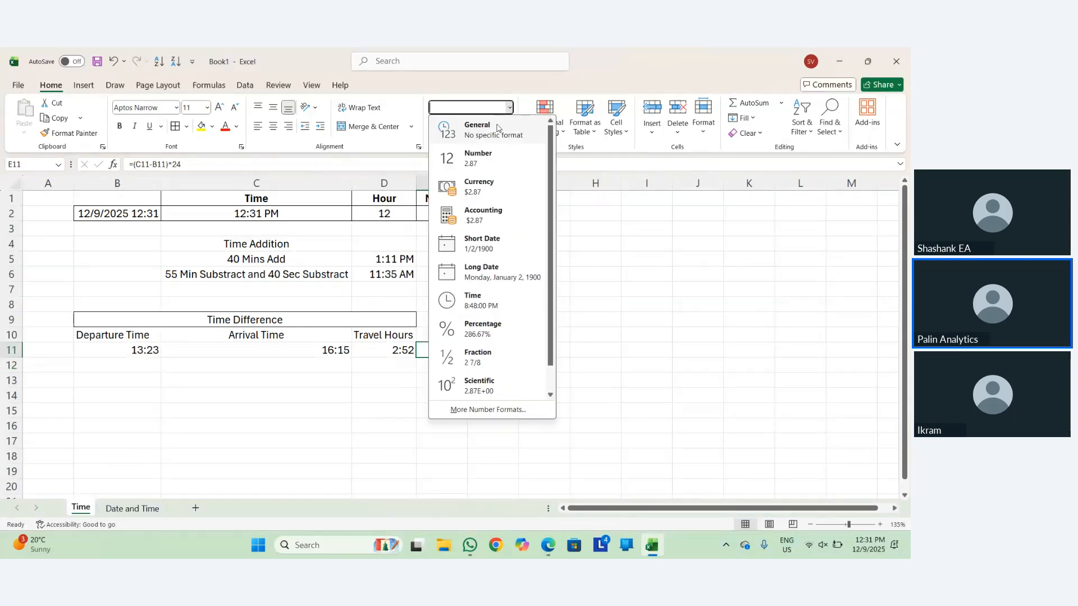
pyautogui.click(496, 129)
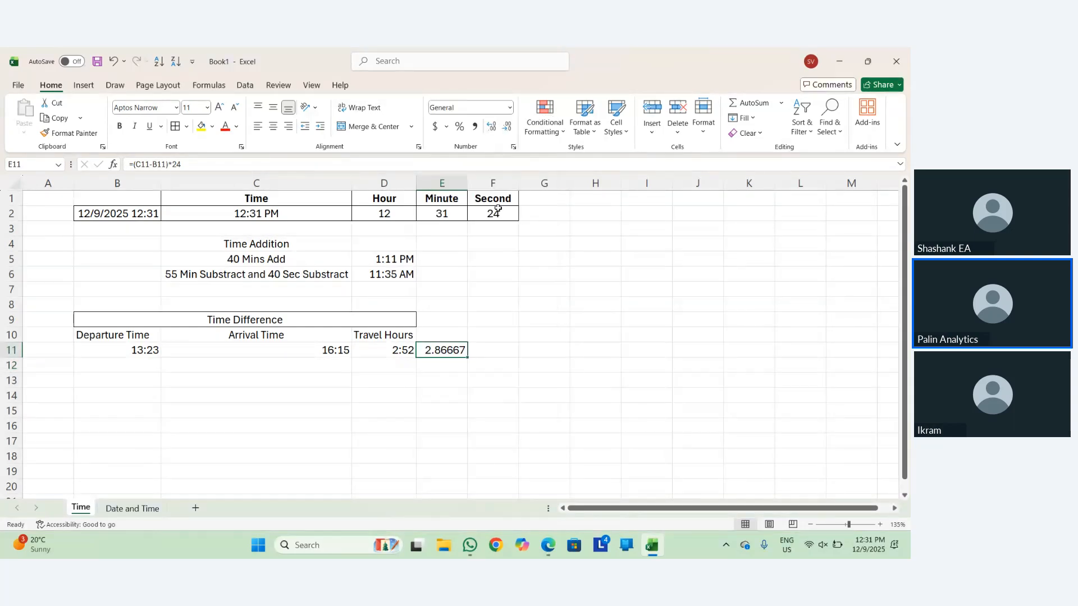
# Confirm the E11 formula once more and apply the General number format to its result.
pyautogui.doubleClick(452, 352)
pyautogui.press('Return')
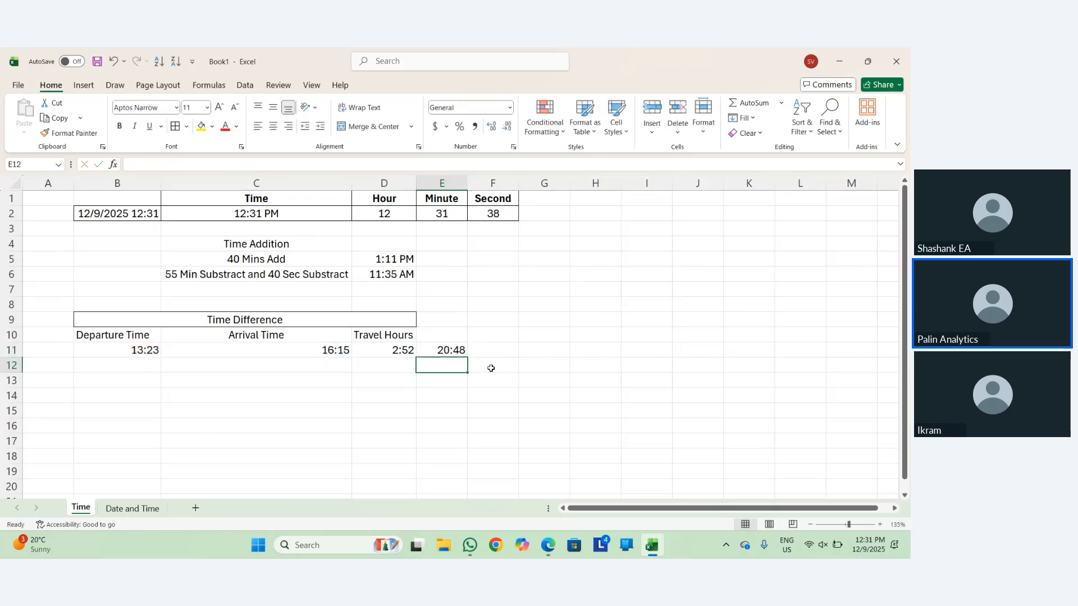
pyautogui.press('Up')
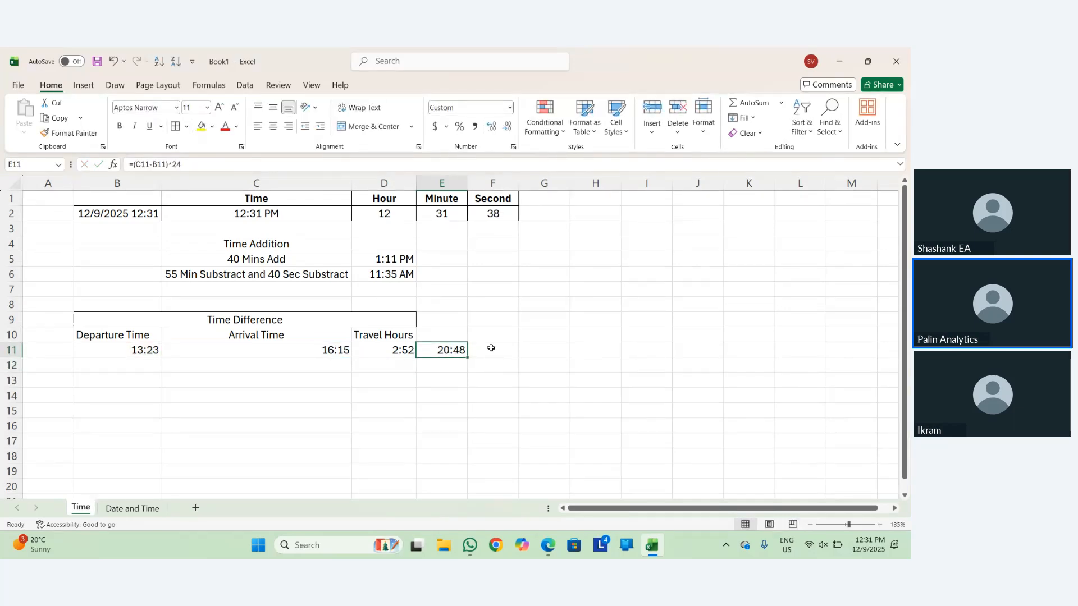
pyautogui.click(510, 110)
pyautogui.click(509, 110)
pyautogui.click(509, 112)
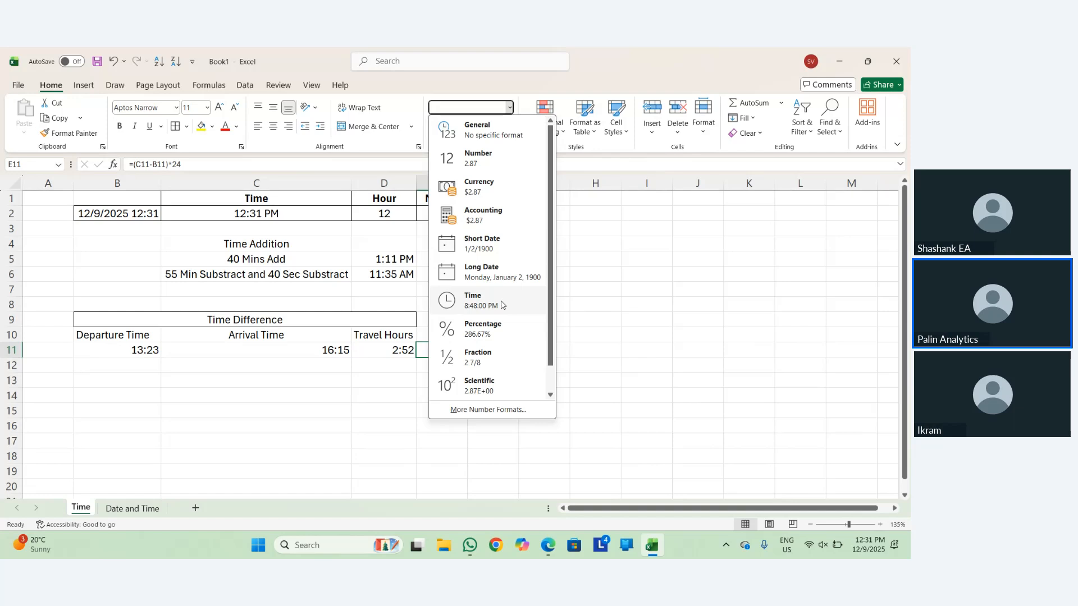
pyautogui.click(501, 141)
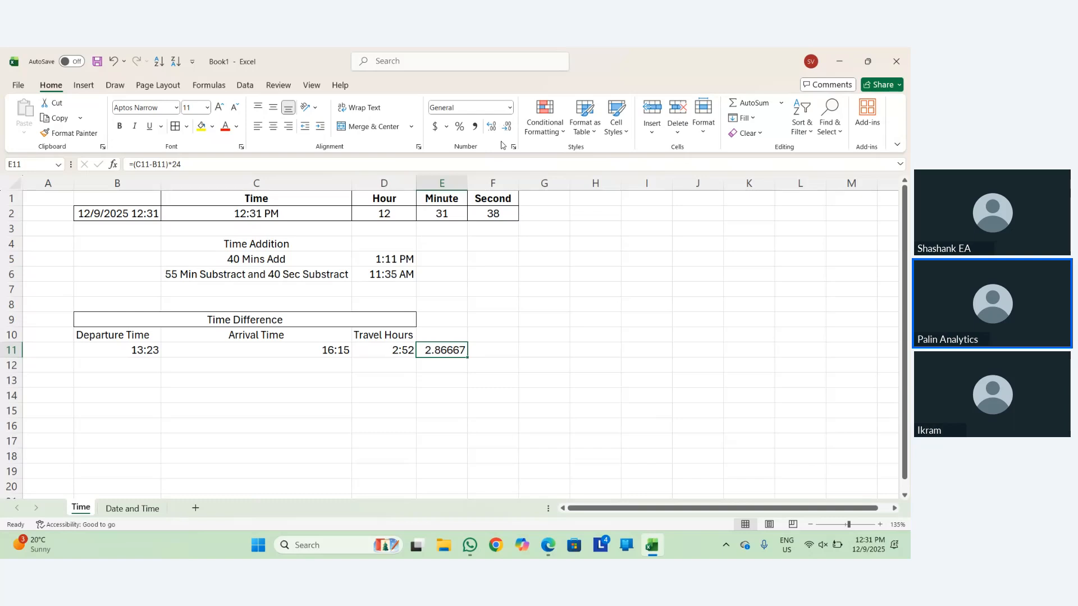
pyautogui.click(401, 364)
pyautogui.click(437, 353)
pyautogui.click(403, 350)
pyautogui.press('Down')
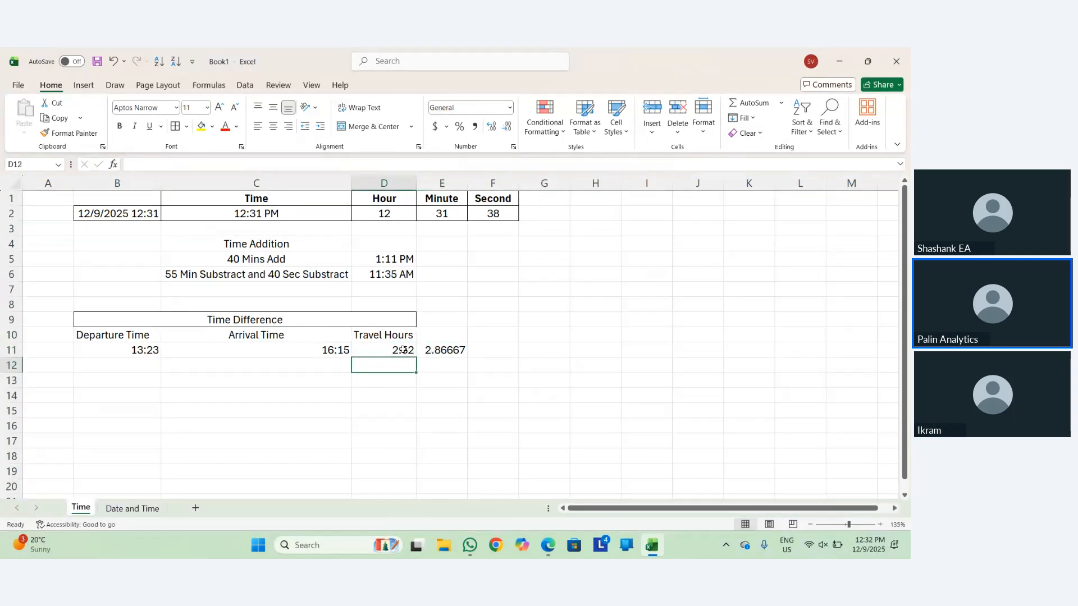
pyautogui.press('Down')
pyautogui.press('Down')
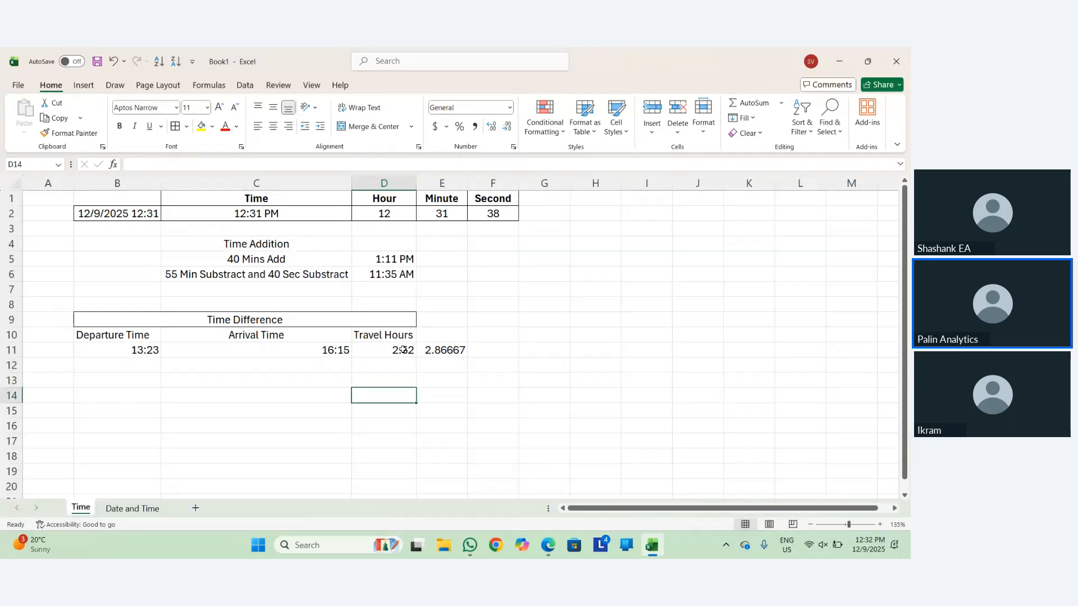
pyautogui.press('Up')
pyautogui.press('Up')
pyautogui.press('Up')
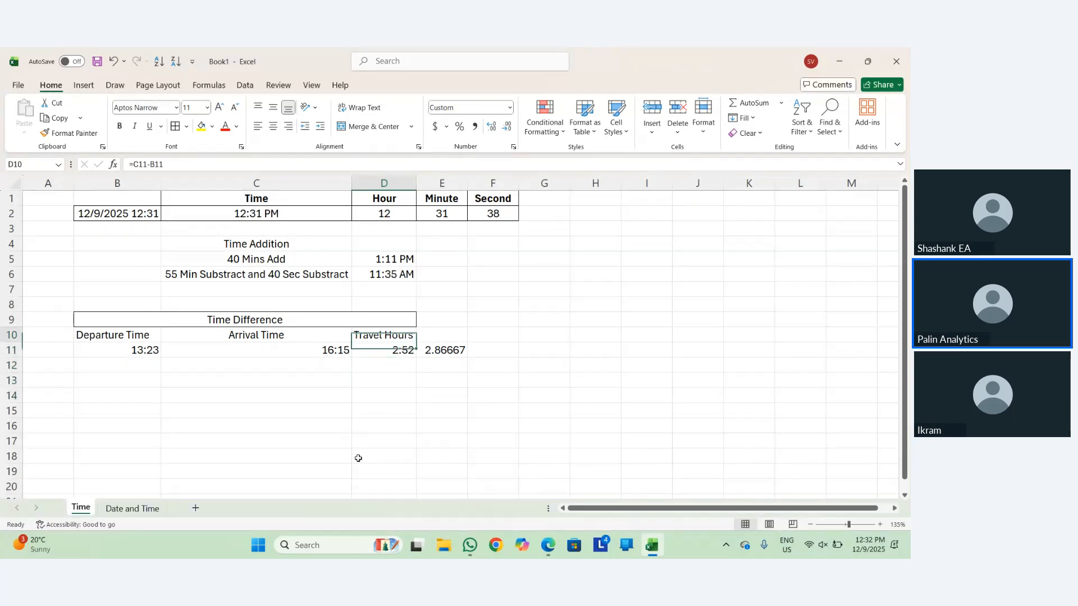
# Center the contents of B10:D11 in the Time Difference table and apply all borders to that range.
pyautogui.press('Up')
pyautogui.press('Down')
pyautogui.press('Left')
pyautogui.press('Up')
pyautogui.press('Up')
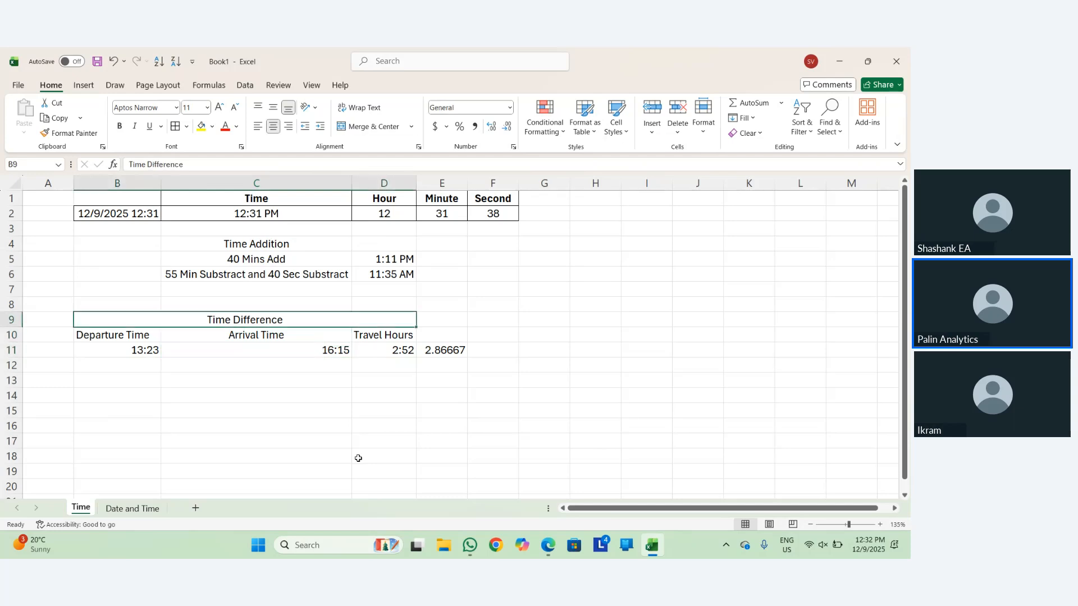
pyautogui.press('Left')
pyautogui.press('Down')
pyautogui.press('Right')
pyautogui.hotkey('shift', 'Down')
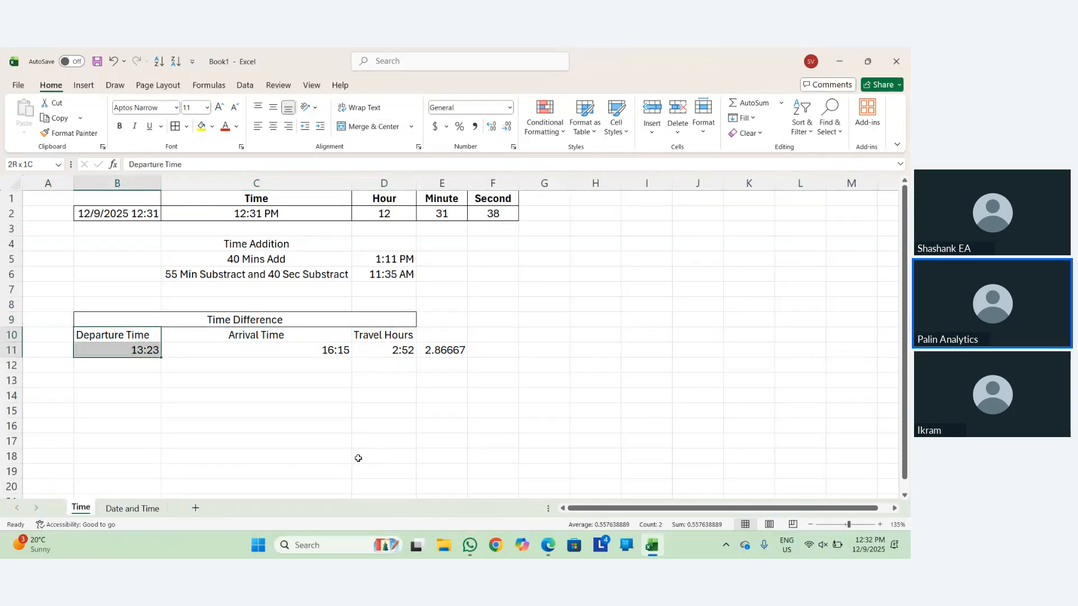
pyautogui.hotkey('shift', 'Right')
pyautogui.hotkey('shift', 'Right')
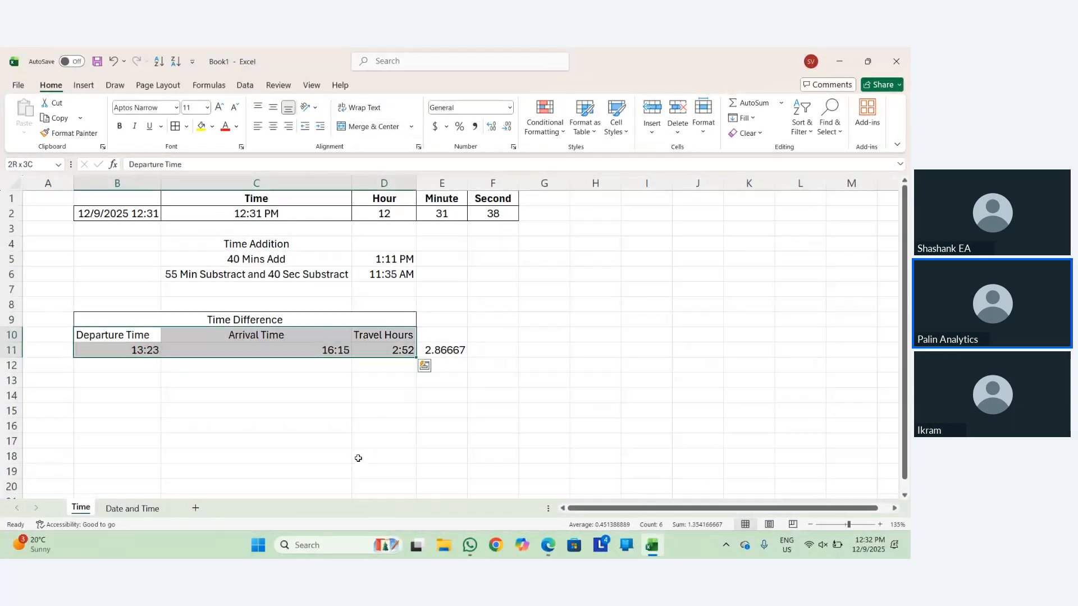
pyautogui.hotkey('alt', 'h')
pyautogui.press('a')
pyautogui.press('c')
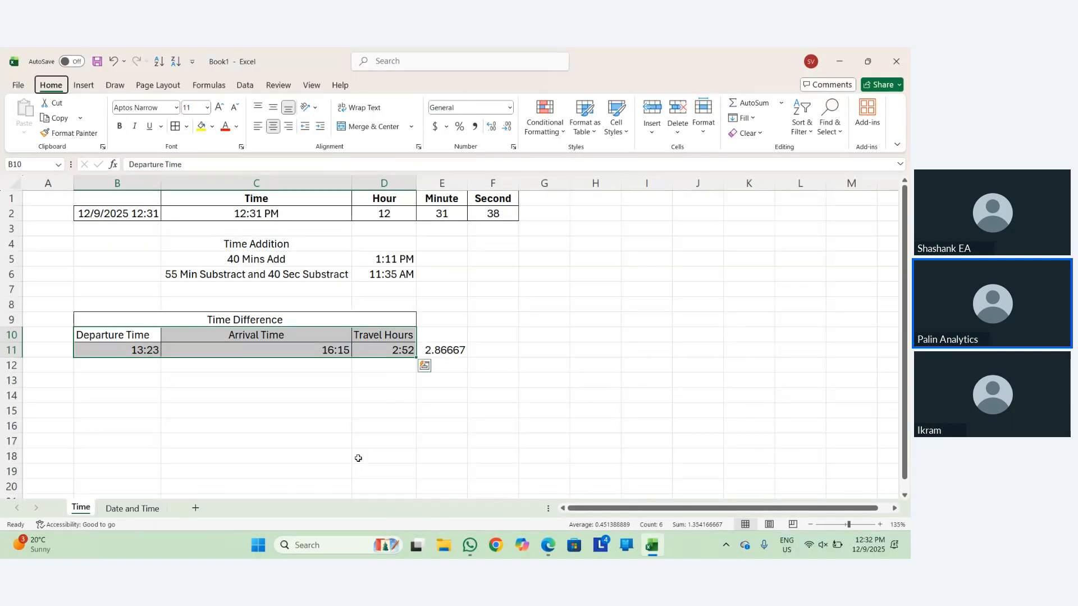
# Make the Departure Time, Arrival Time and Travel Hours headers in B10:D10 bold.
pyautogui.press('Up')
pyautogui.press('Down')
pyautogui.hotkey('shift', 'Right')
pyautogui.hotkey('shift', 'Right')
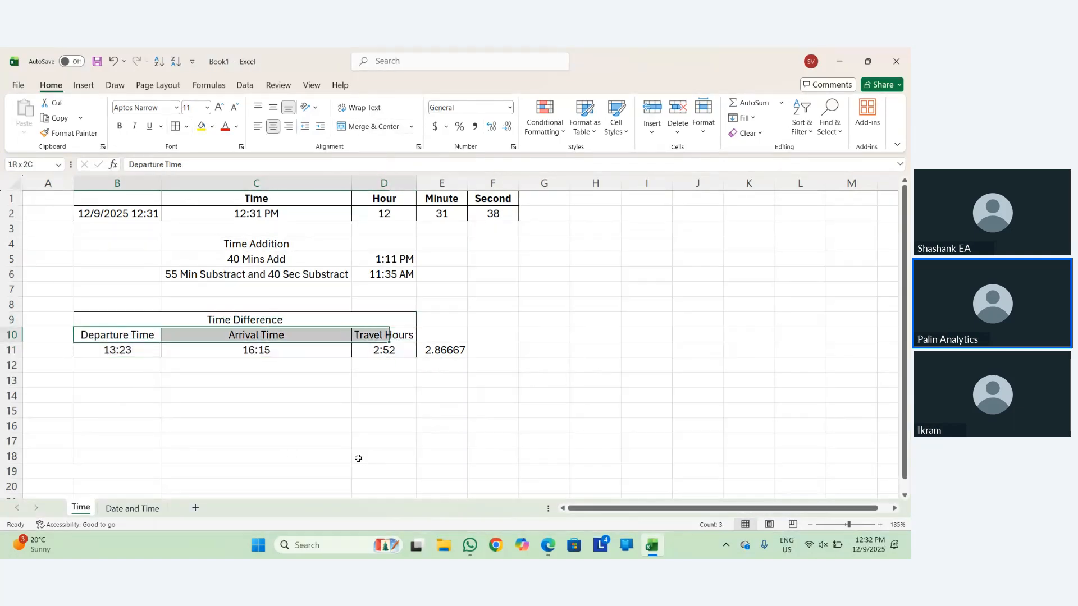
pyautogui.hotkey('ctrl', 'b')
pyautogui.press('Down')
pyautogui.press('Down')
pyautogui.press('Right')
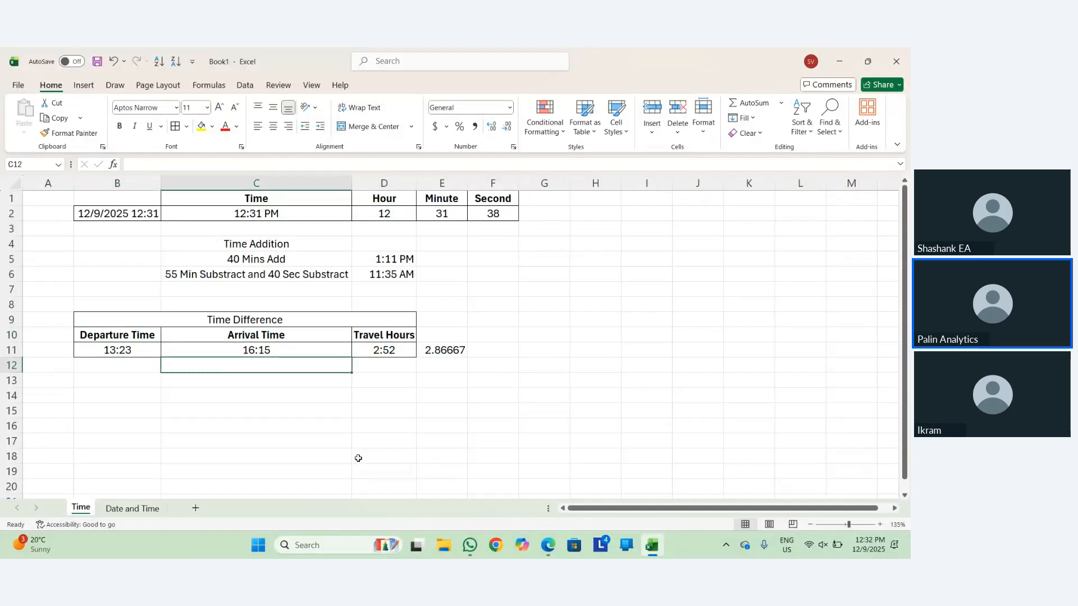
# Make the merged Time Difference title in row 9 bold.
pyautogui.press('Right')
pyautogui.press('Right')
pyautogui.press('Up')
pyautogui.press('Left')
pyautogui.press('Up')
pyautogui.press('Up')
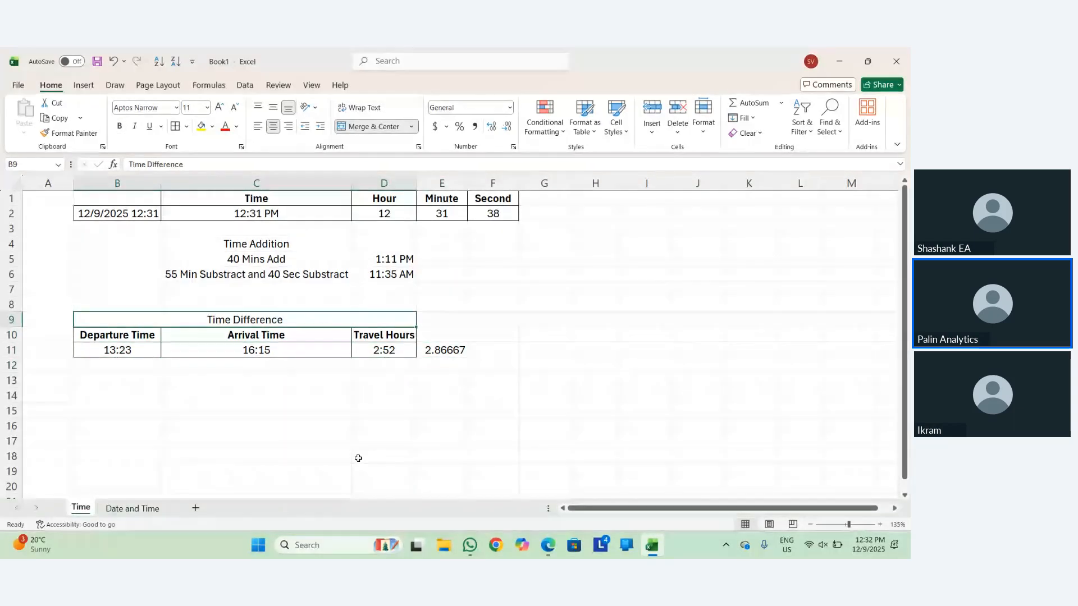
pyautogui.hotkey('ctrl', 'b')
pyautogui.press('Down')
pyautogui.press('Down')
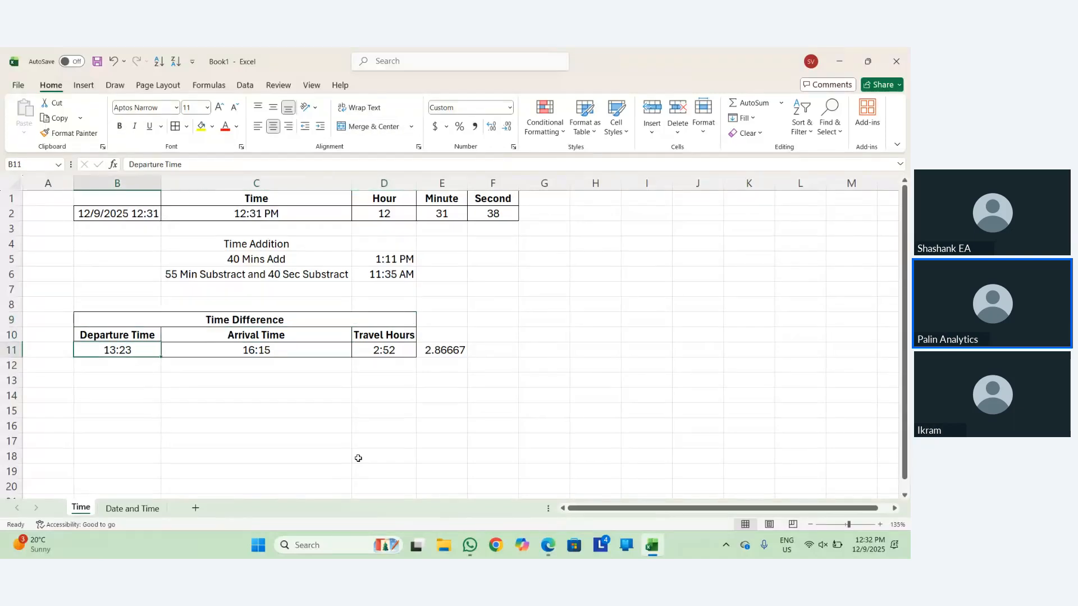
# Enter a departure time of 22:15 in B12 and an arrival time of 2:30 in C12.
pyautogui.press('Down')
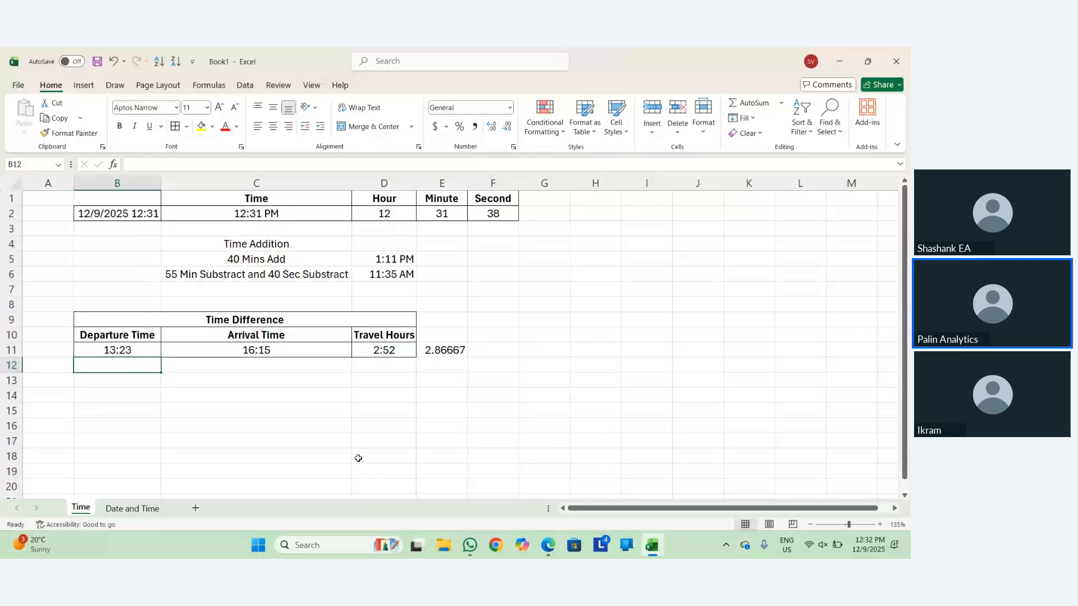
pyautogui.write('22:15')
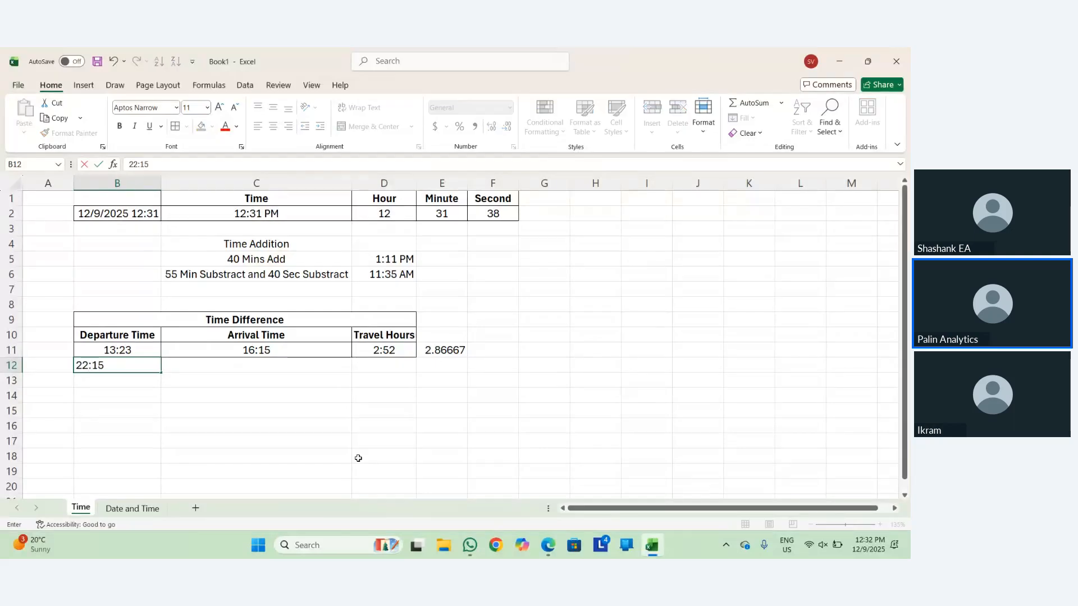
pyautogui.press('Return')
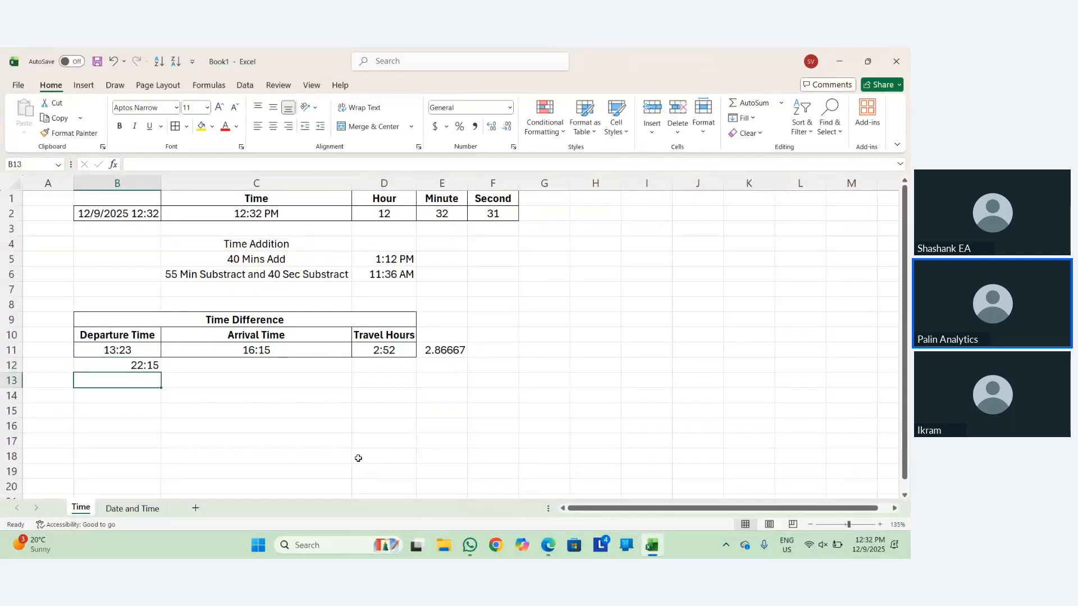
pyautogui.press('Up')
pyautogui.press('Right')
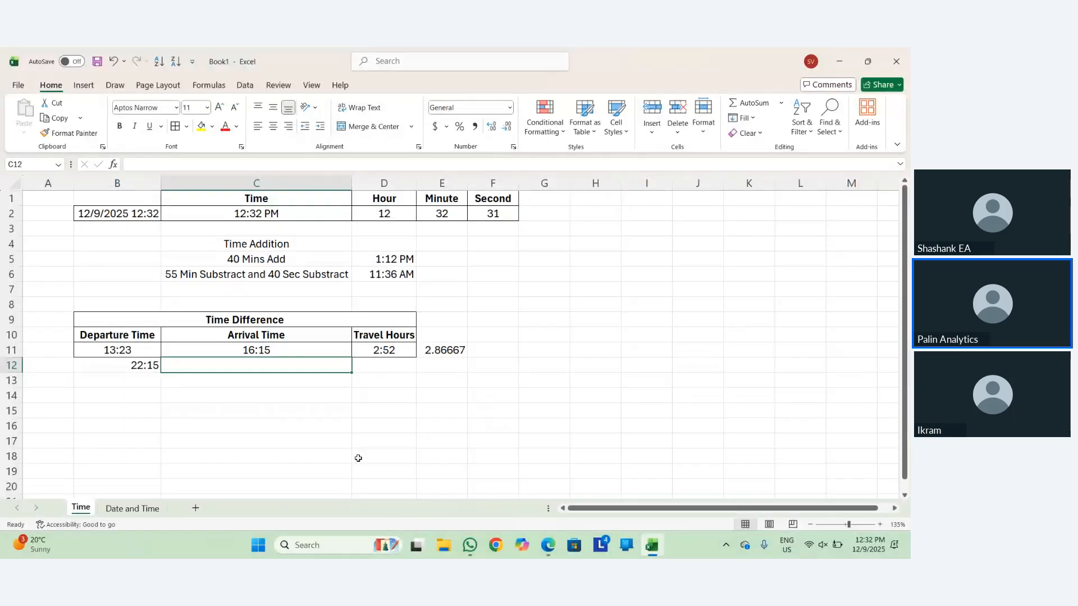
pyautogui.write('2:30')
pyautogui.press('Return')
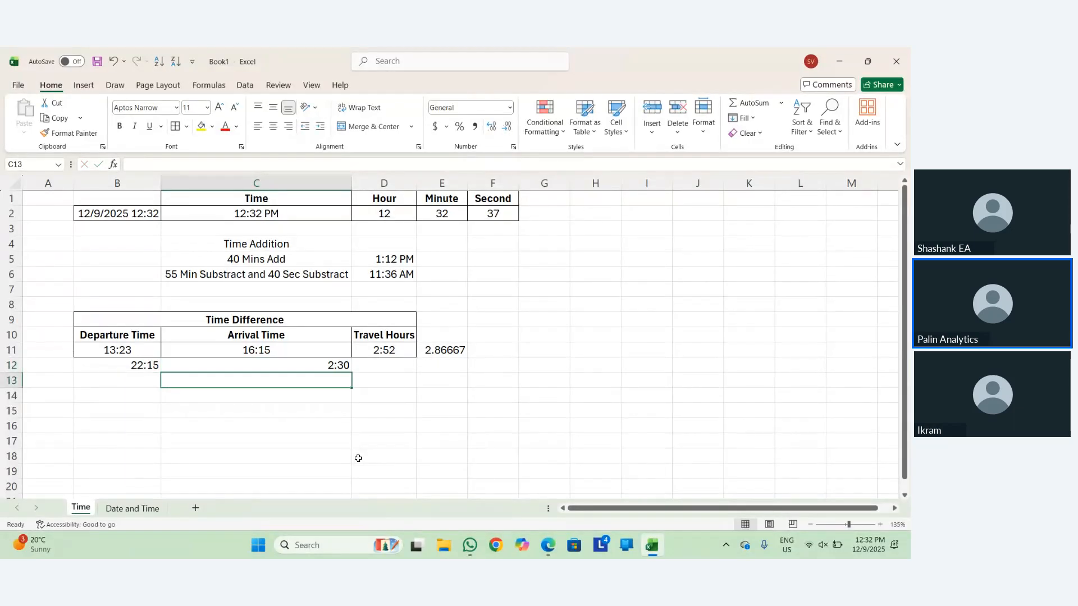
# Begin the travel hours formula in D12 by adding one day to the arrival time, and try to commit it as =C12+1).
pyautogui.press('Right')
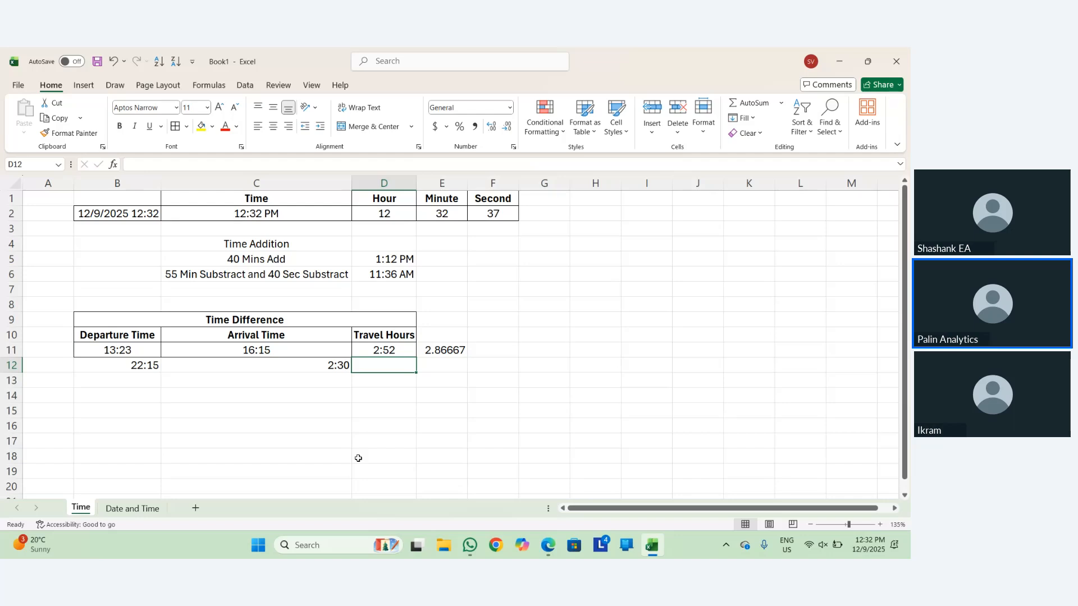
pyautogui.write("'=")
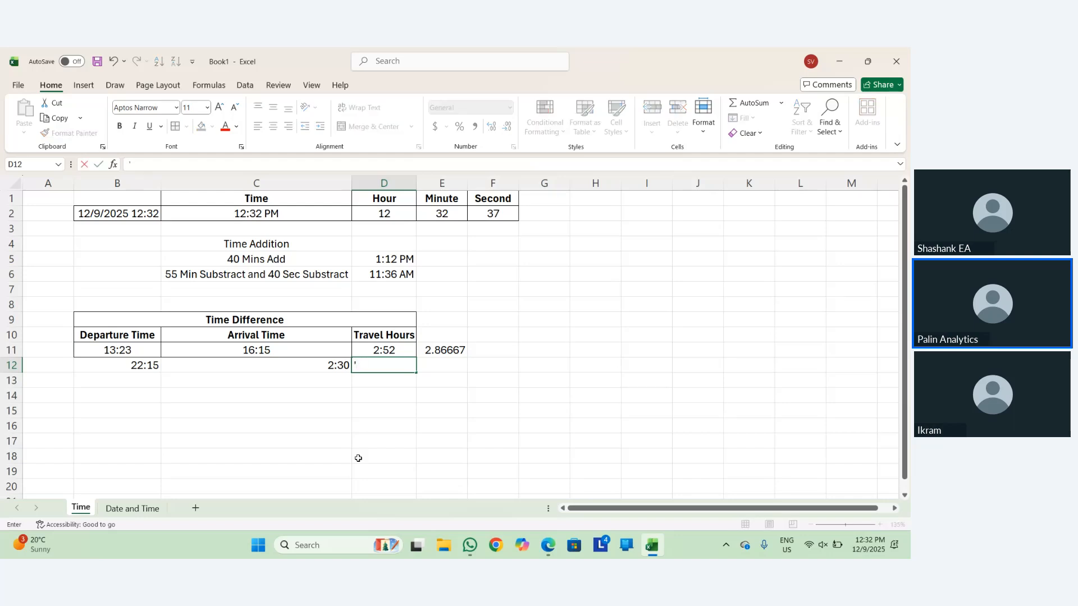
pyautogui.press('BackSpace')
pyautogui.write('=')
pyautogui.press('Left')
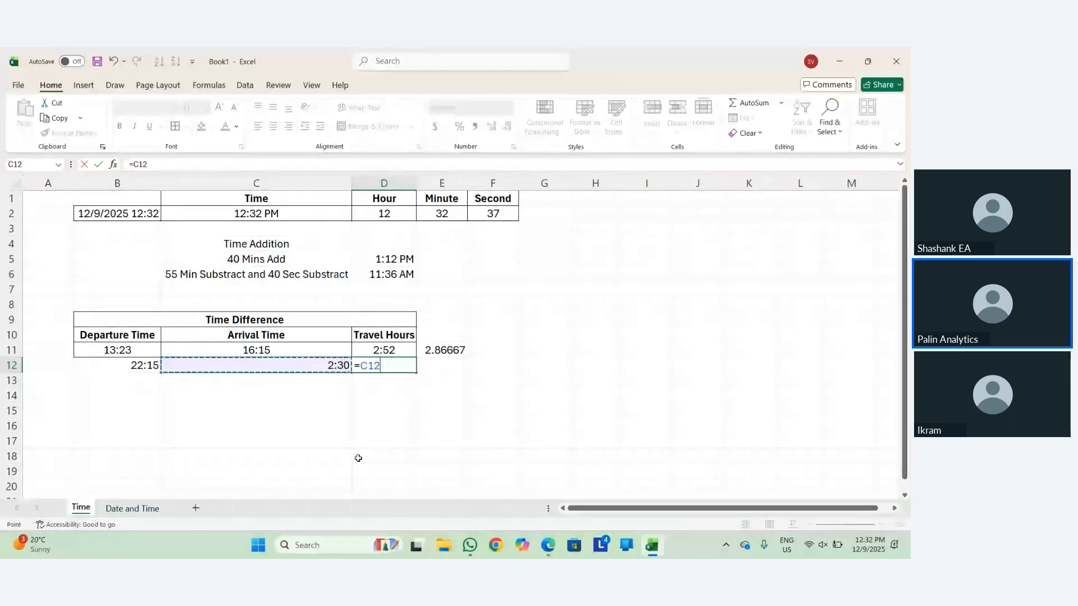
pyautogui.write('-')
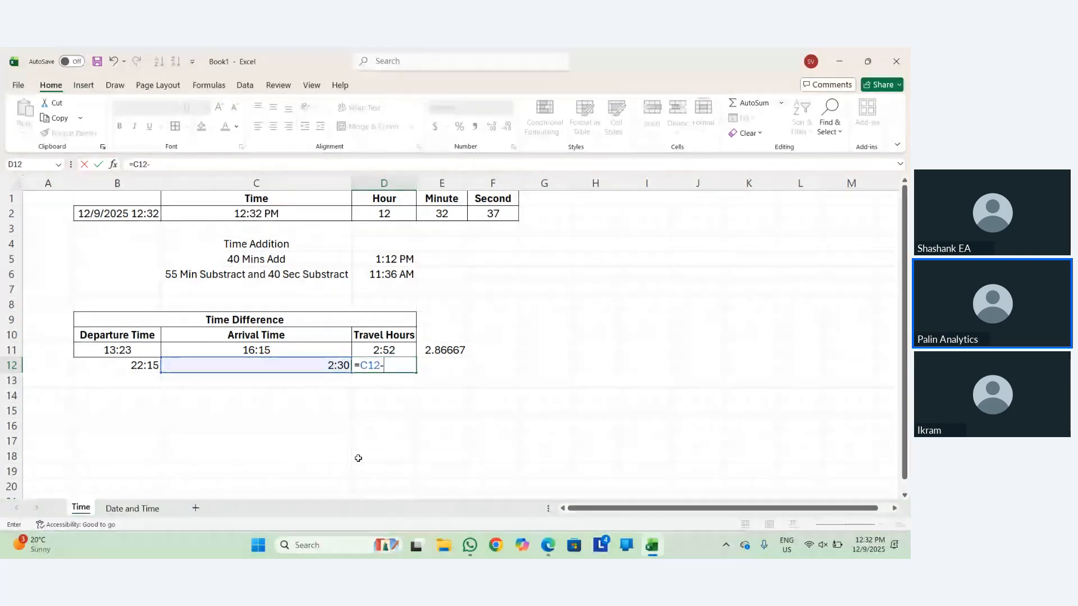
pyautogui.press('BackSpace')
pyautogui.write('+1')
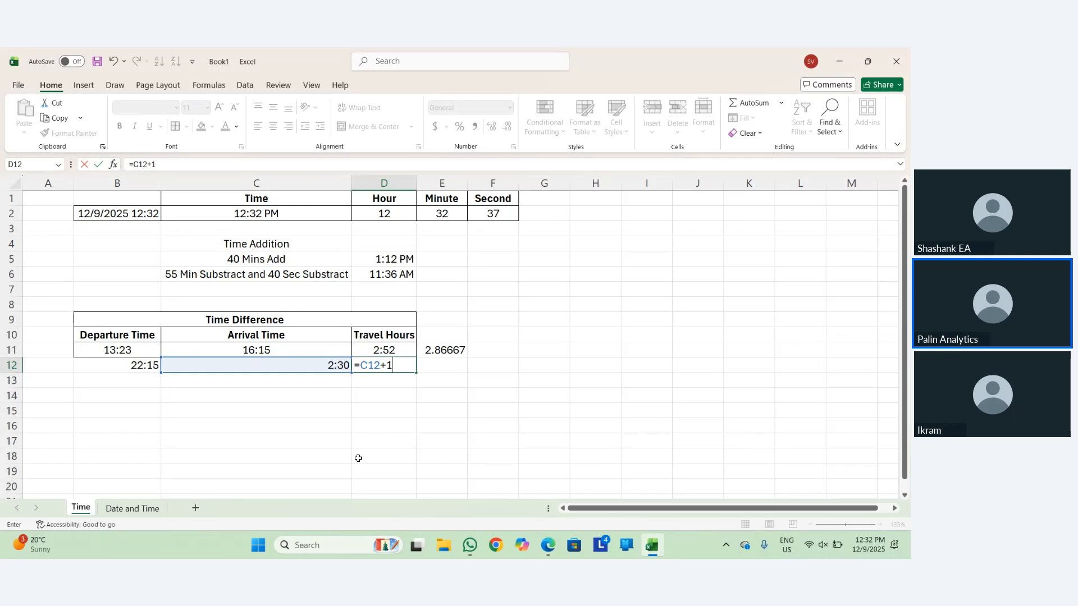
pyautogui.write('-')
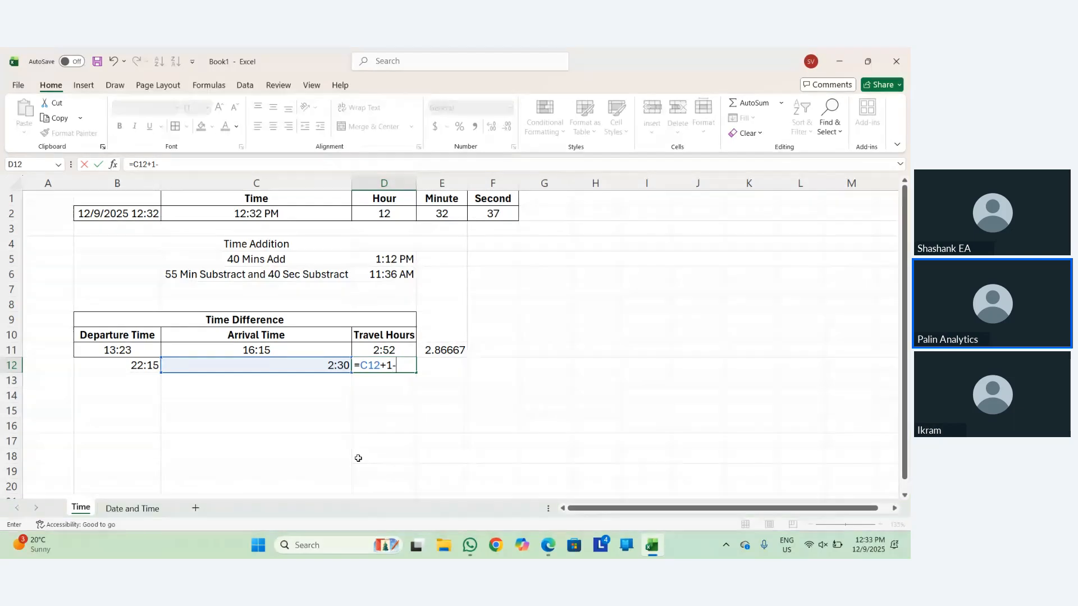
pyautogui.press('BackSpace')
pyautogui.press('BackSpace')
pyautogui.press('BackSpace')
pyautogui.write('+1)')
pyautogui.press('Return')
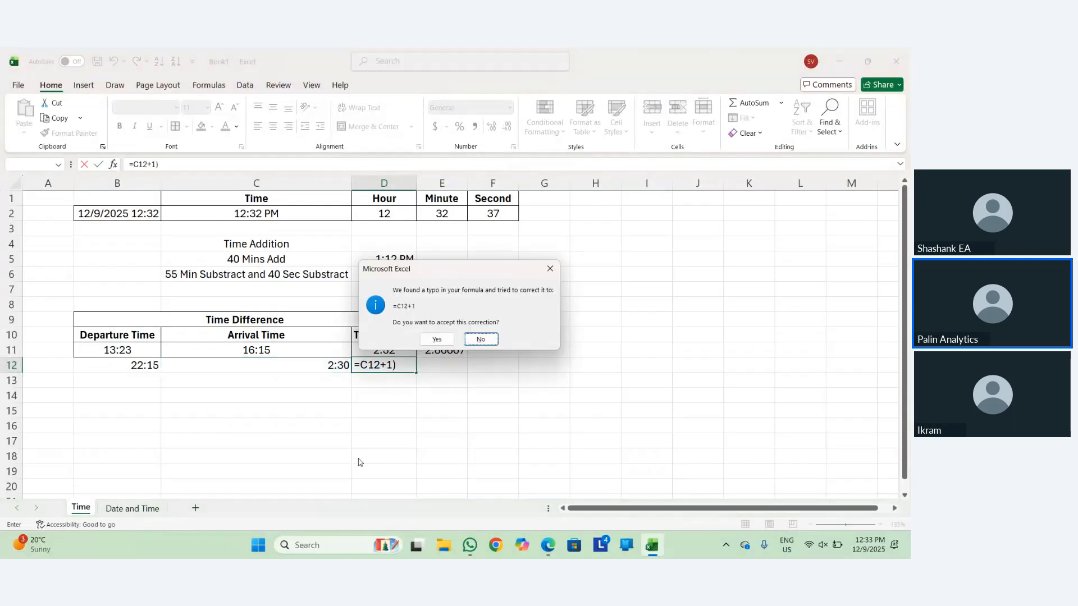
pyautogui.press('Return')
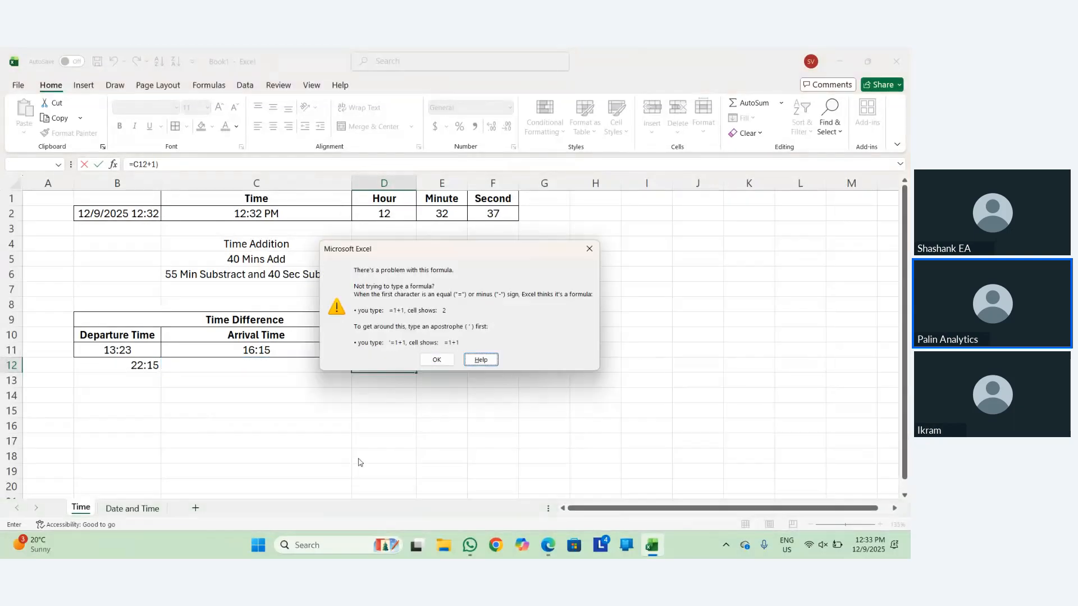
pyautogui.press('Return')
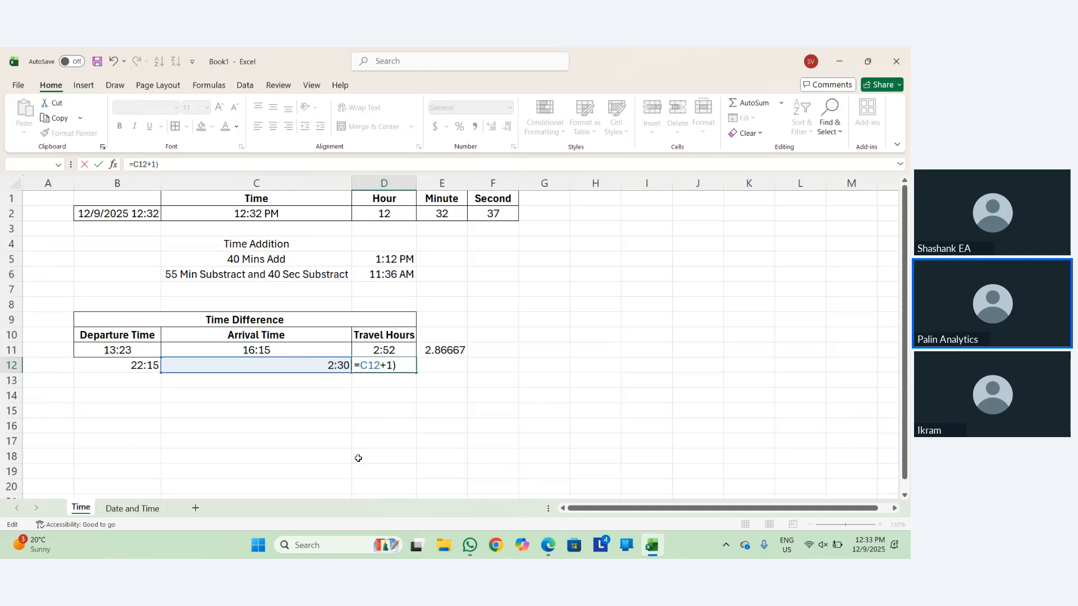
# Correct and complete the D12 formula as =(C12+1)-B12 to subtract the departure time from the next-day arrival.
pyautogui.write('9')
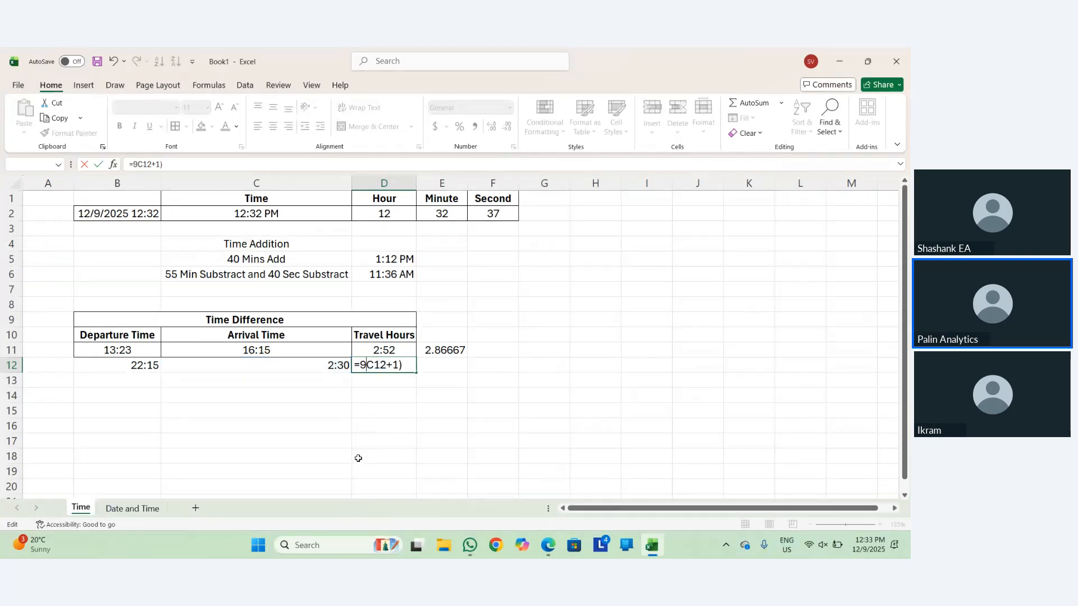
pyautogui.press('BackSpace')
pyautogui.write('(')
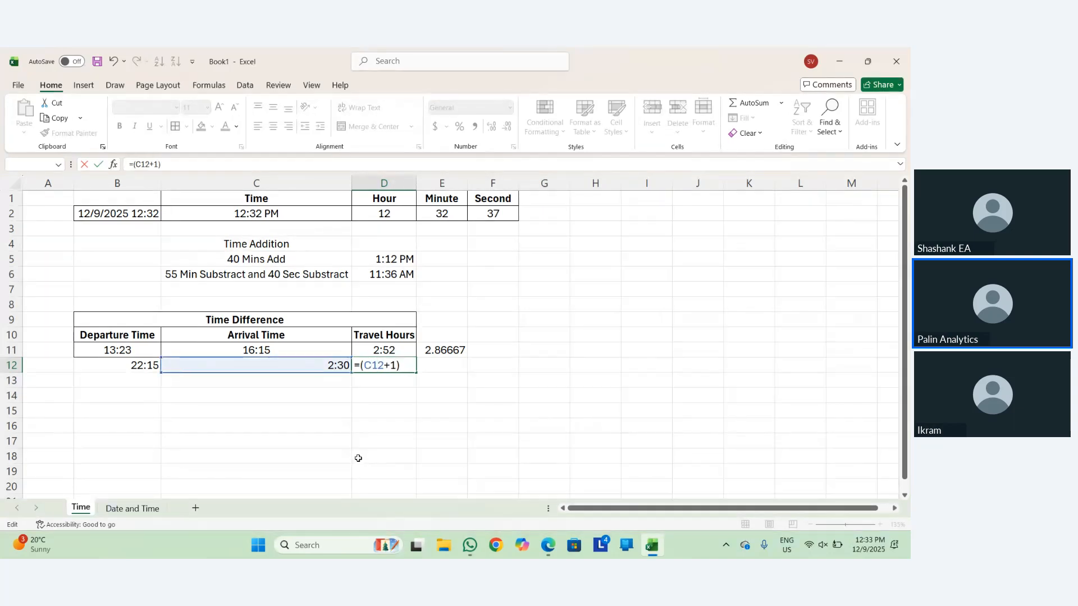
pyautogui.write('-')
pyautogui.click(135, 365)
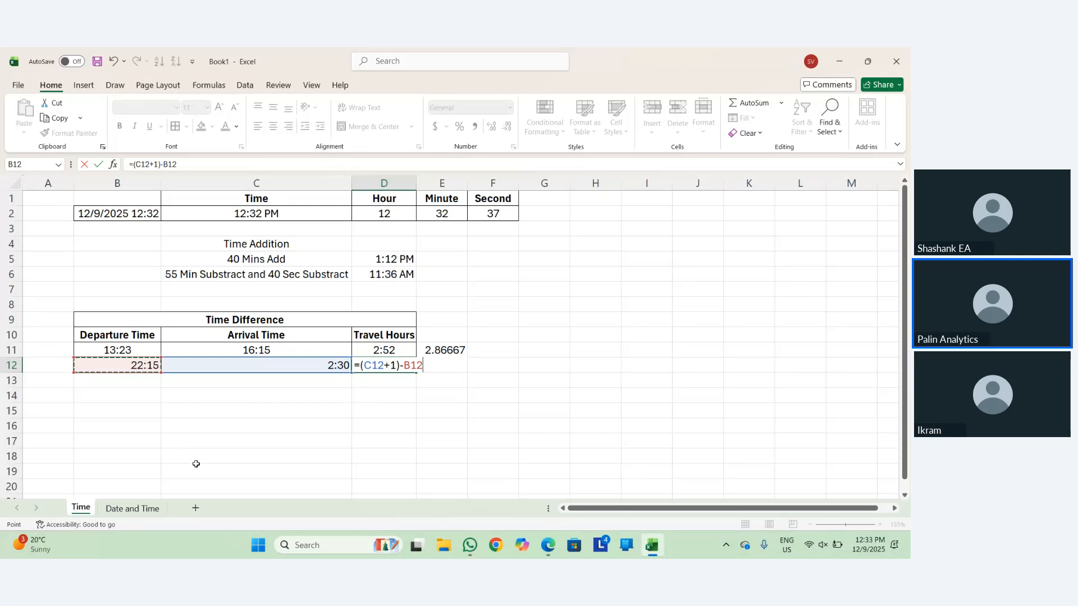
pyautogui.press('Return')
pyautogui.press('Right')
pyautogui.press('Left')
pyautogui.press('Left')
pyautogui.press('Left')
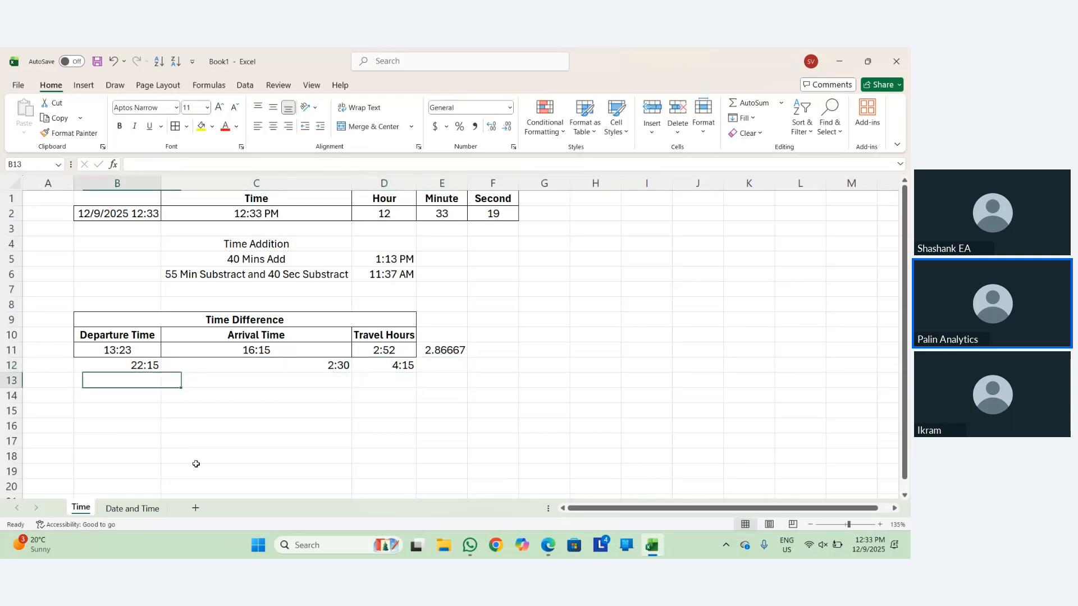
pyautogui.press('Up')
pyautogui.press('Up')
pyautogui.press('Down')
pyautogui.press('Down')
pyautogui.press('Up')
pyautogui.press('Right')
pyautogui.press('Right')
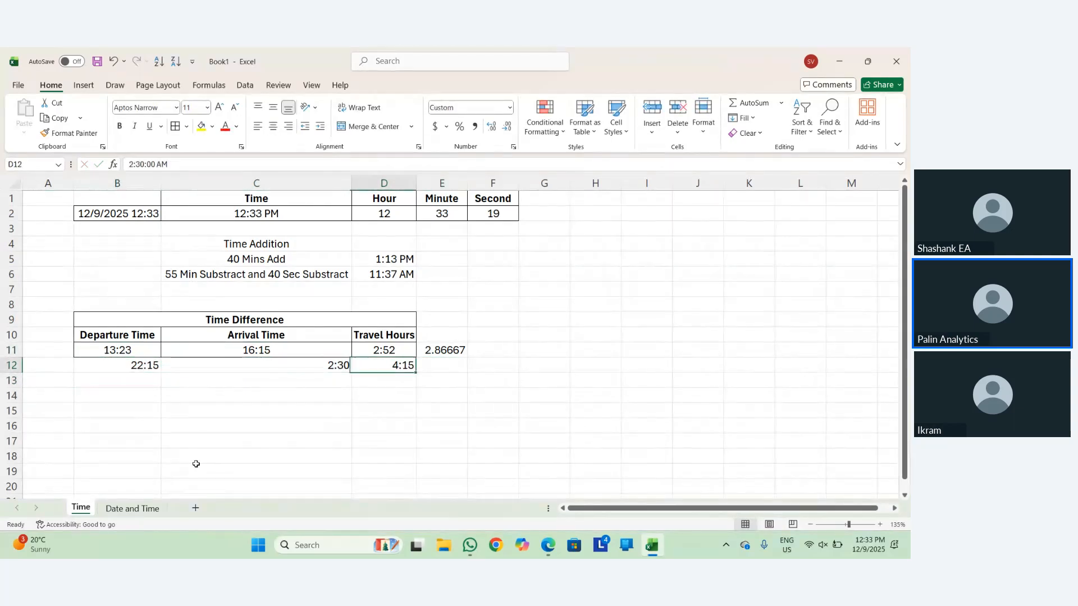
pyautogui.press('Down')
pyautogui.press('Right')
pyautogui.press('Left')
pyautogui.press('Left')
pyautogui.press('Up')
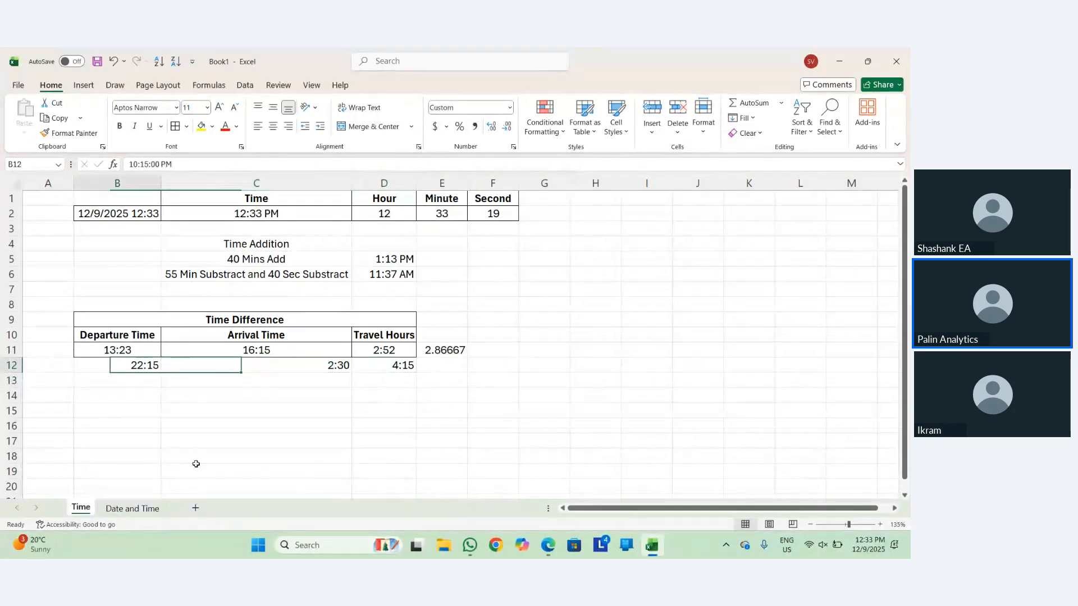
pyautogui.press('Down')
pyautogui.press('Right')
pyautogui.press('Up')
pyautogui.press('Down')
pyautogui.press('Left')
pyautogui.press('Right')
pyautogui.press('Up')
pyautogui.press('Down')
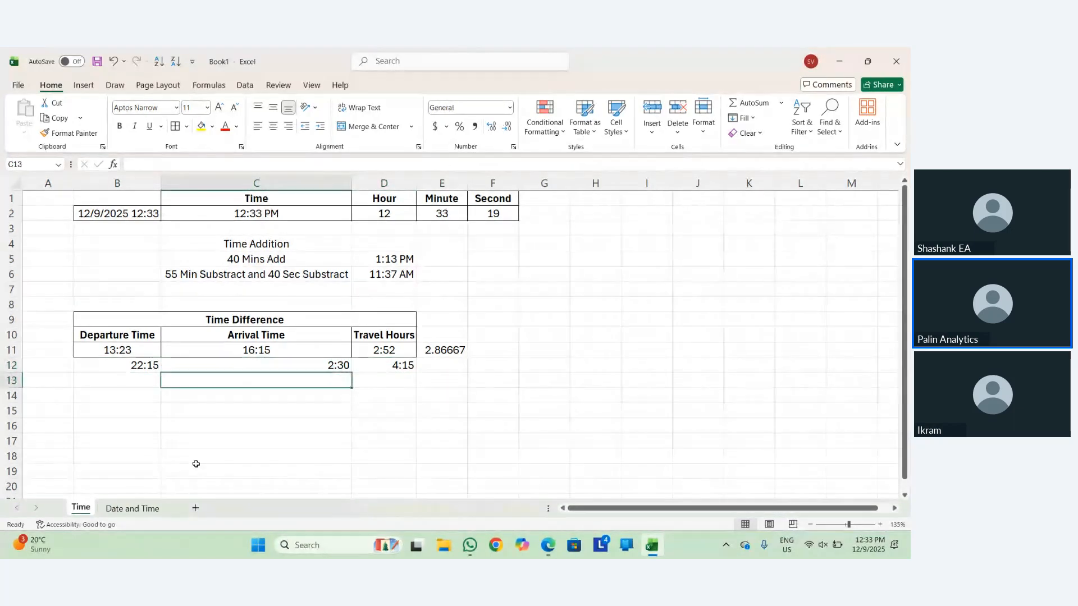
pyautogui.press('Left')
pyautogui.press('Right')
pyautogui.press('Up')
pyautogui.press('Left')
pyautogui.press('Right')
pyautogui.press('Left')
pyautogui.press('Right')
pyautogui.press('Down')
pyautogui.press('Left')
pyautogui.press('Up')
pyautogui.press('Right')
pyautogui.press('Down')
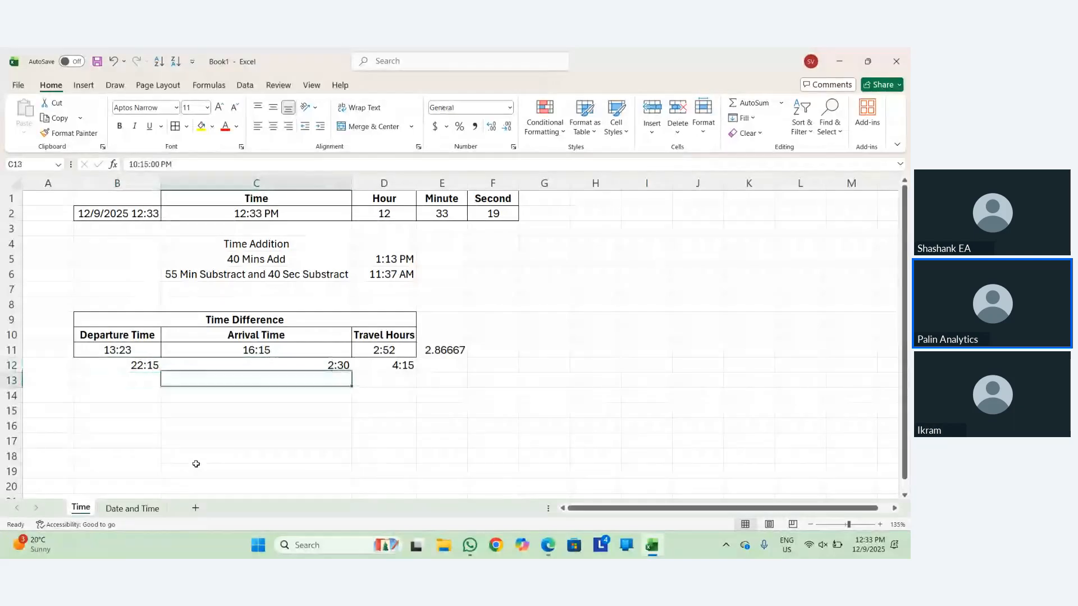
# Center the contents of B12:D12 and apply all borders to that row of the table.
pyautogui.press('Up')
pyautogui.press('Left')
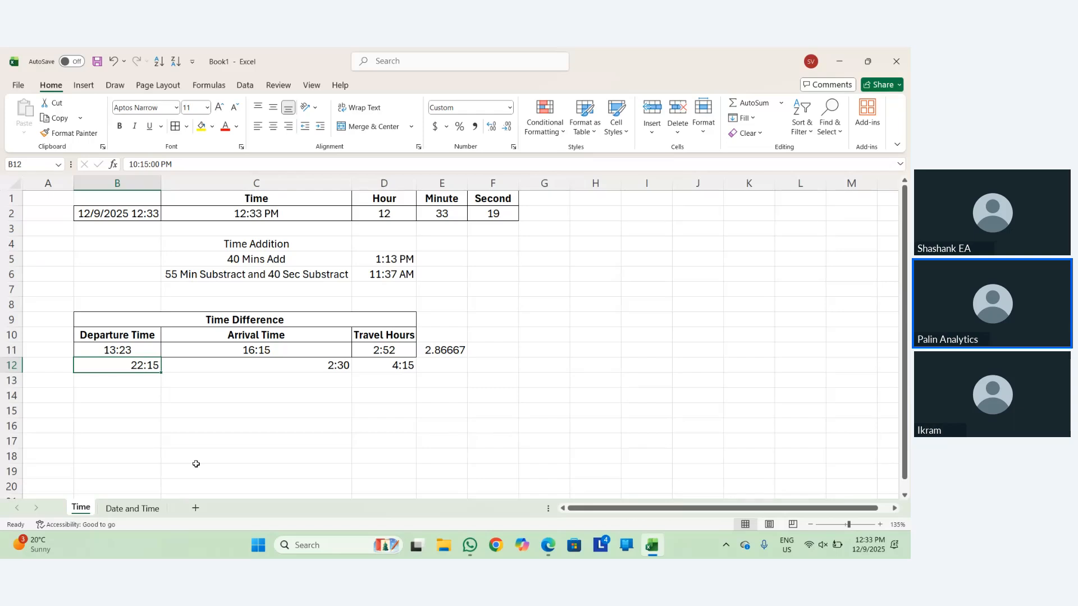
pyautogui.hotkey('shift', 'Right')
pyautogui.hotkey('shift', 'Right')
pyautogui.hotkey('alt', 'h')
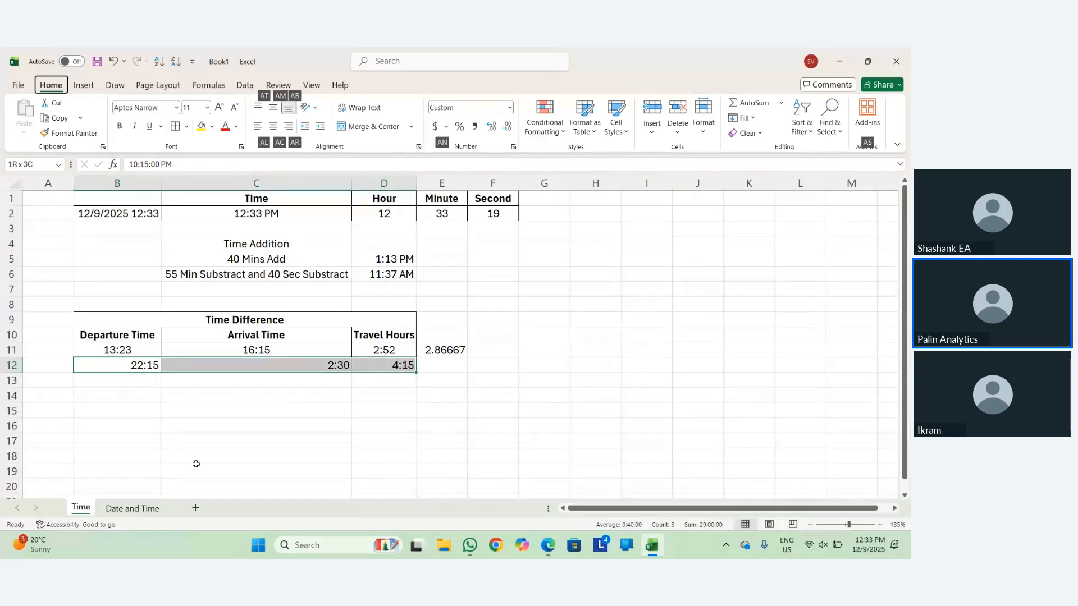
pyautogui.press('a')
pyautogui.press('c')
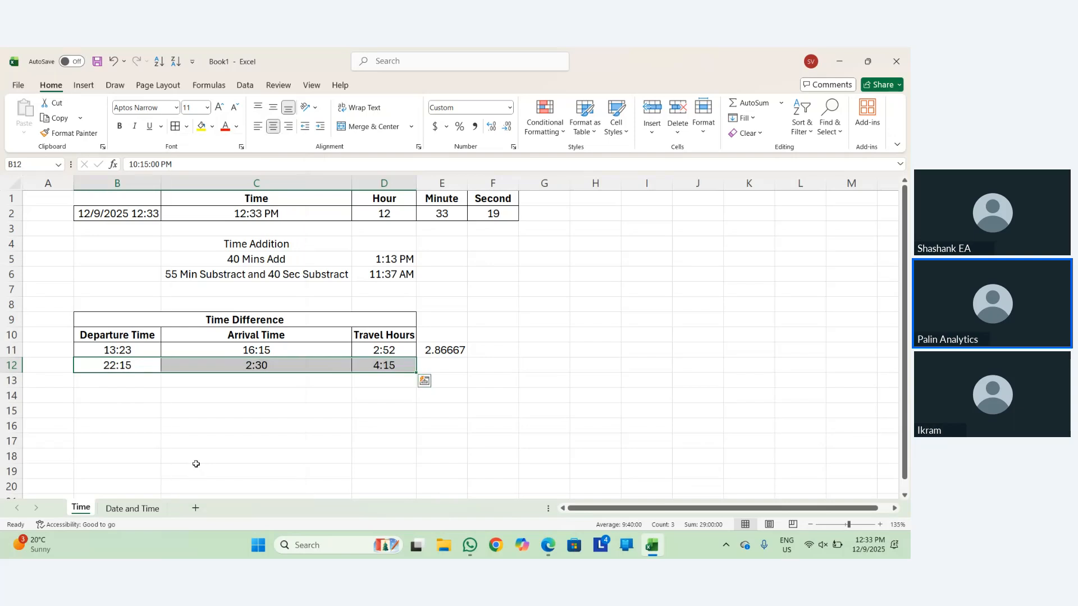
pyautogui.press('Down')
pyautogui.press('Down')
pyautogui.press('Right')
pyautogui.press('Up')
pyautogui.press('Left')
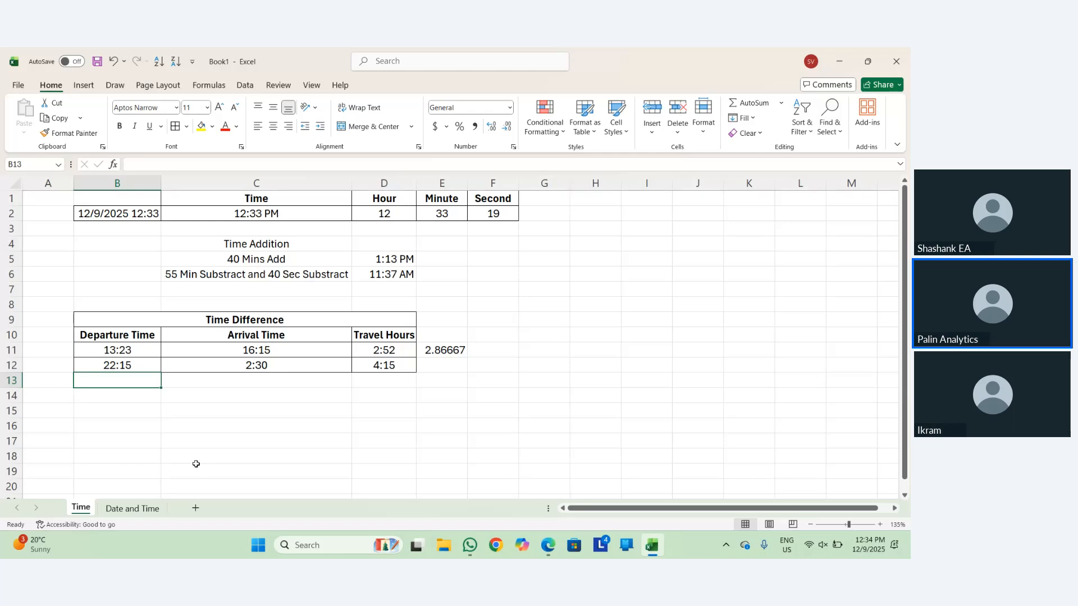
# Try the plain subtraction =C12-B12 in D13 without adding a day, and clear the cell again.
pyautogui.press('Right')
pyautogui.press('Right')
pyautogui.press('F2')
pyautogui.write('=C12-')
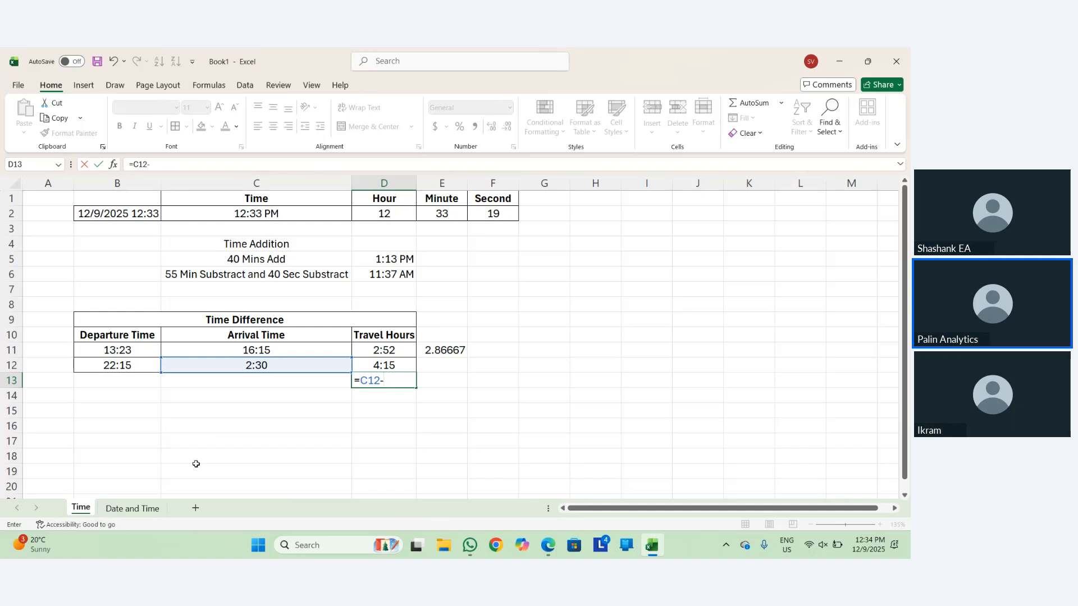
pyautogui.press('Left')
pyautogui.press('Left')
pyautogui.press('Up')
pyautogui.press('Return')
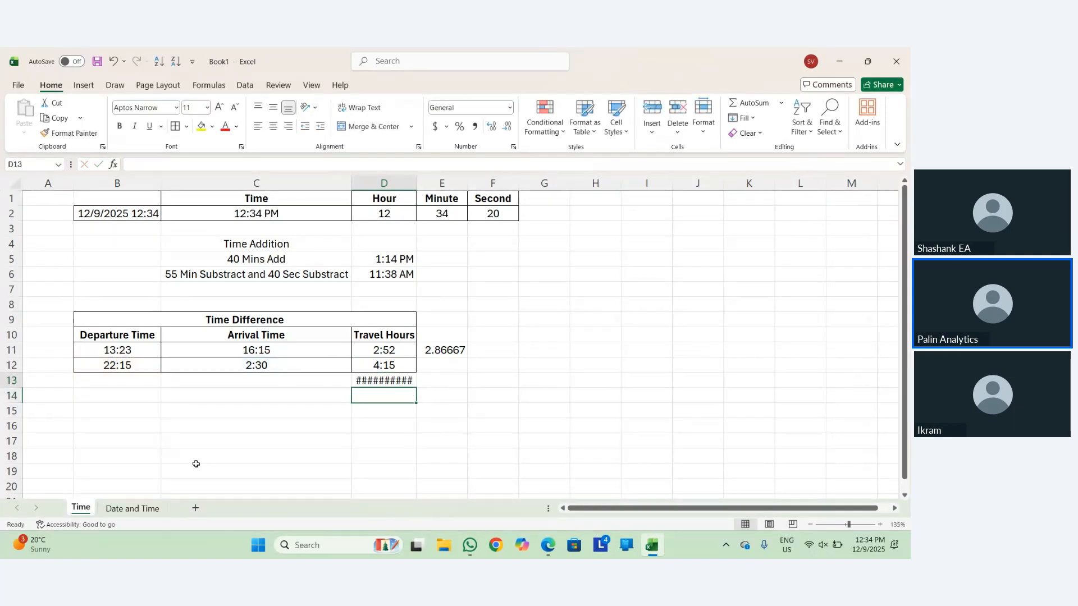
pyautogui.press('Up')
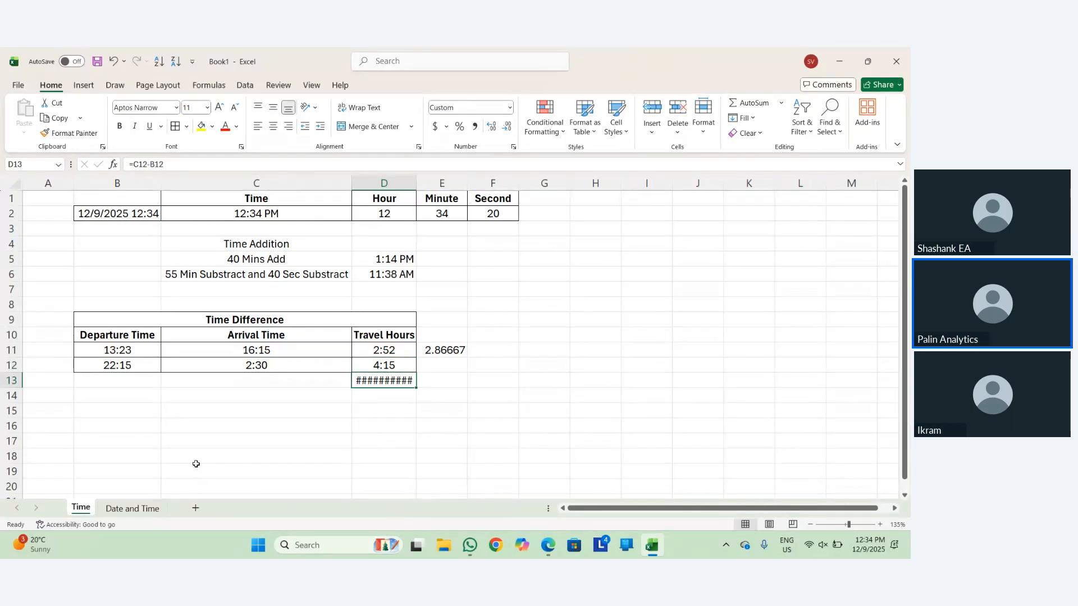
pyautogui.press('Delete')
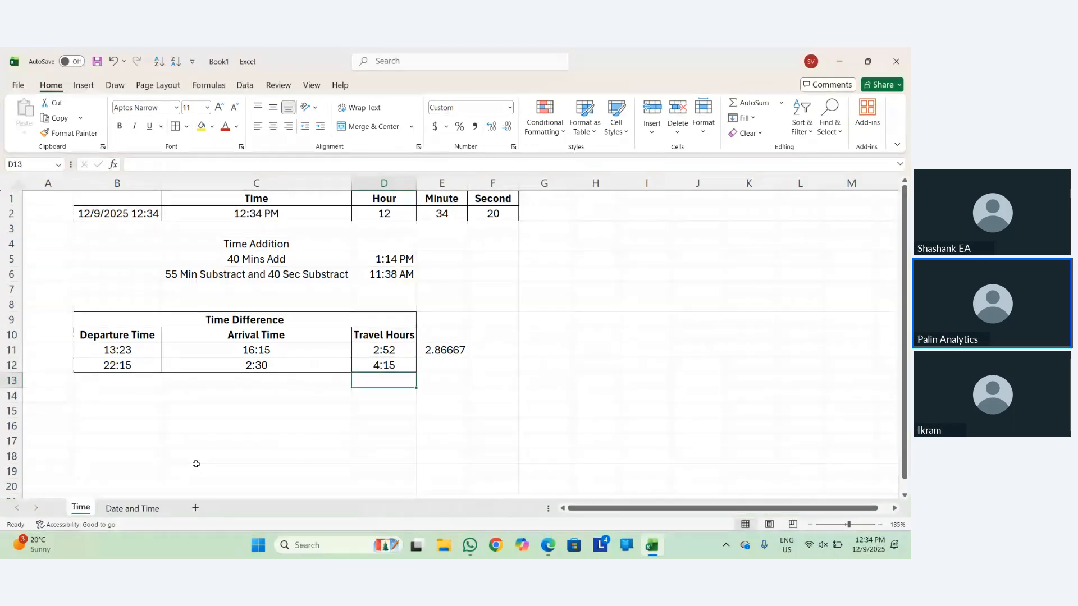
# Try to rework the D11 travel hours formula by subtracting one day from the arrival time, accepting the suggested correction =(C11-1)*B11.
pyautogui.press('Up')
pyautogui.press('Up')
pyautogui.press('Left')
pyautogui.press('Right')
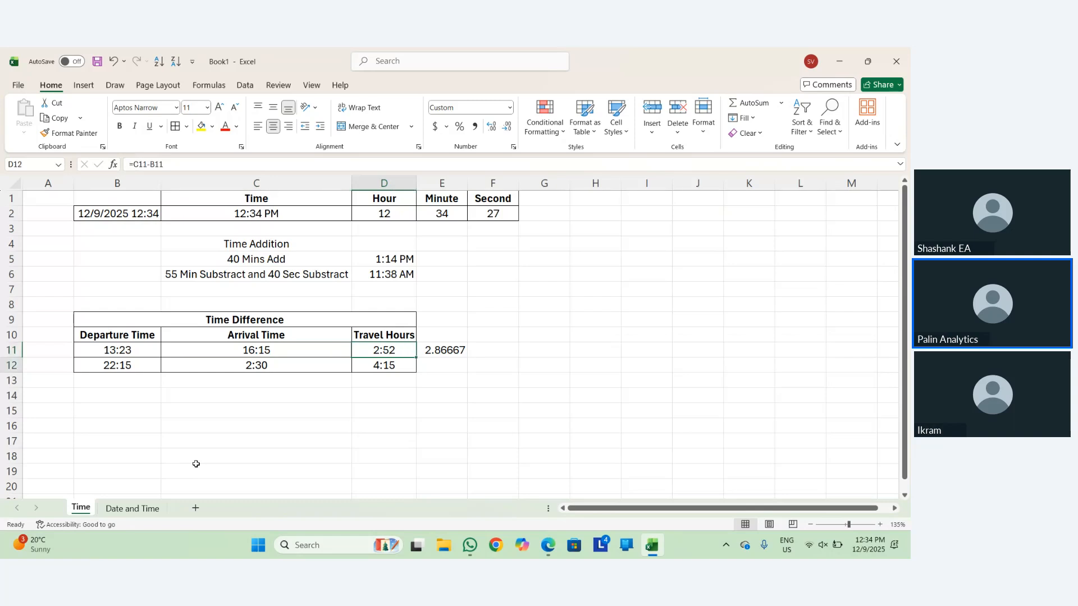
pyautogui.hotkey('shift', 'Down')
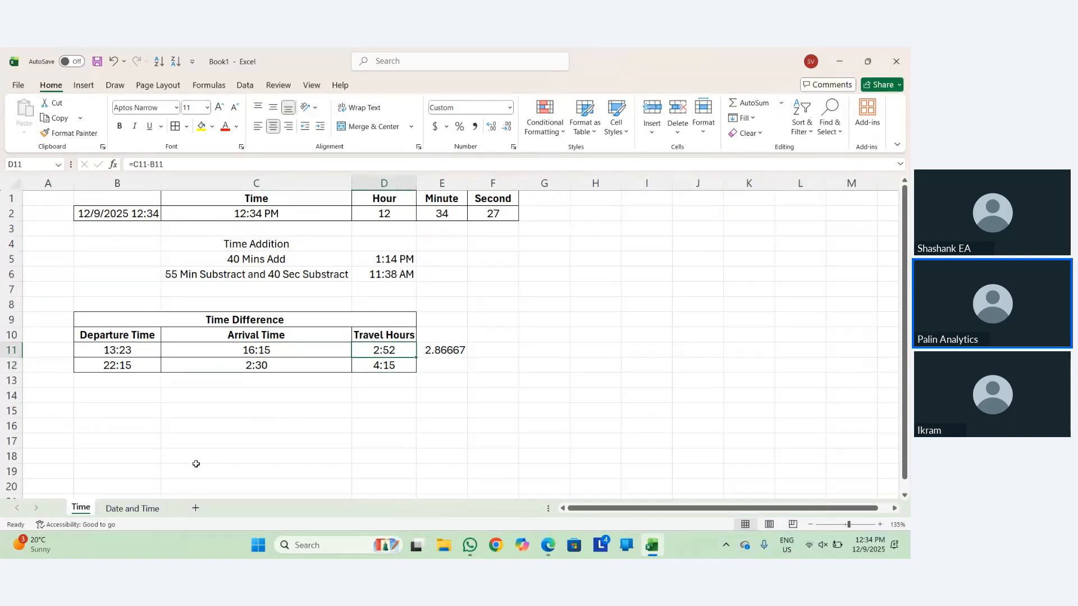
pyautogui.press('F2')
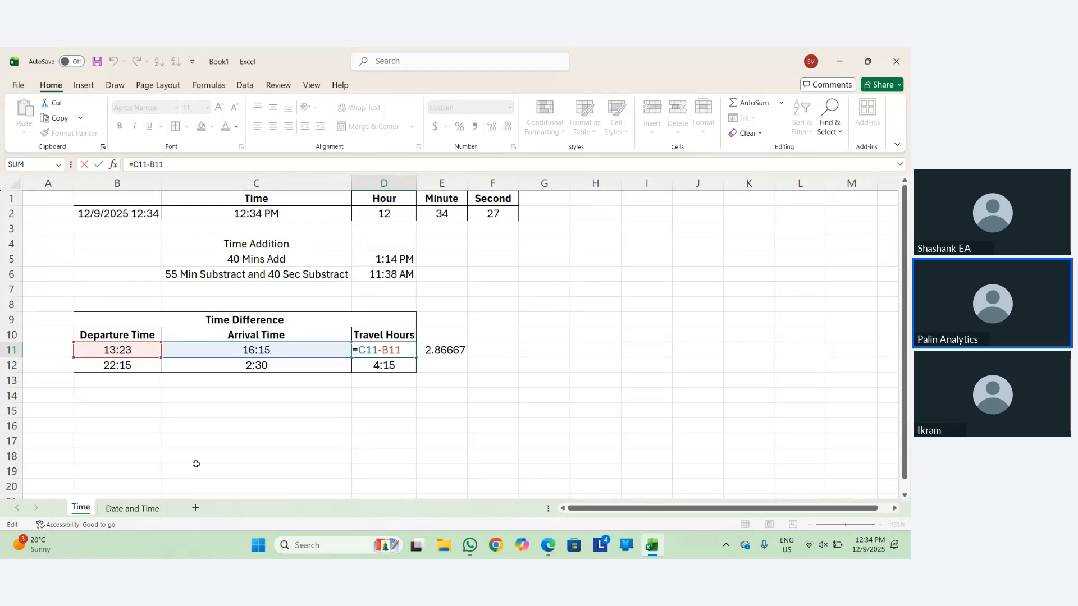
pyautogui.write(')')
pyautogui.press('Left')
pyautogui.write('1)')
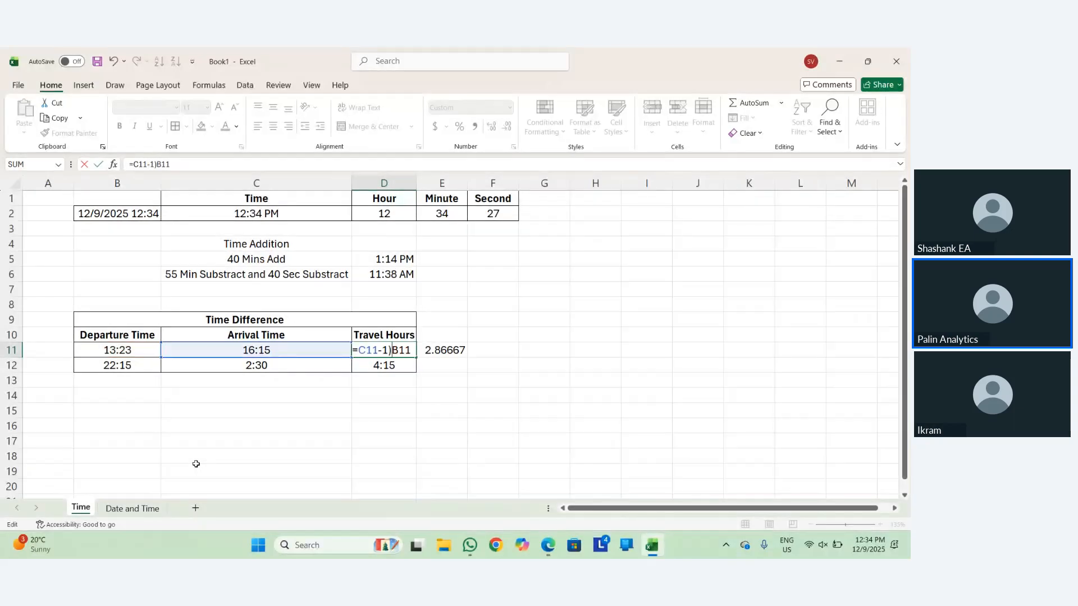
pyautogui.press('Left')
pyautogui.press('Left')
pyautogui.press('Left')
pyautogui.press('Left')
pyautogui.press('Left')
pyautogui.press('Left')
pyautogui.write('(')
pyautogui.press('Return')
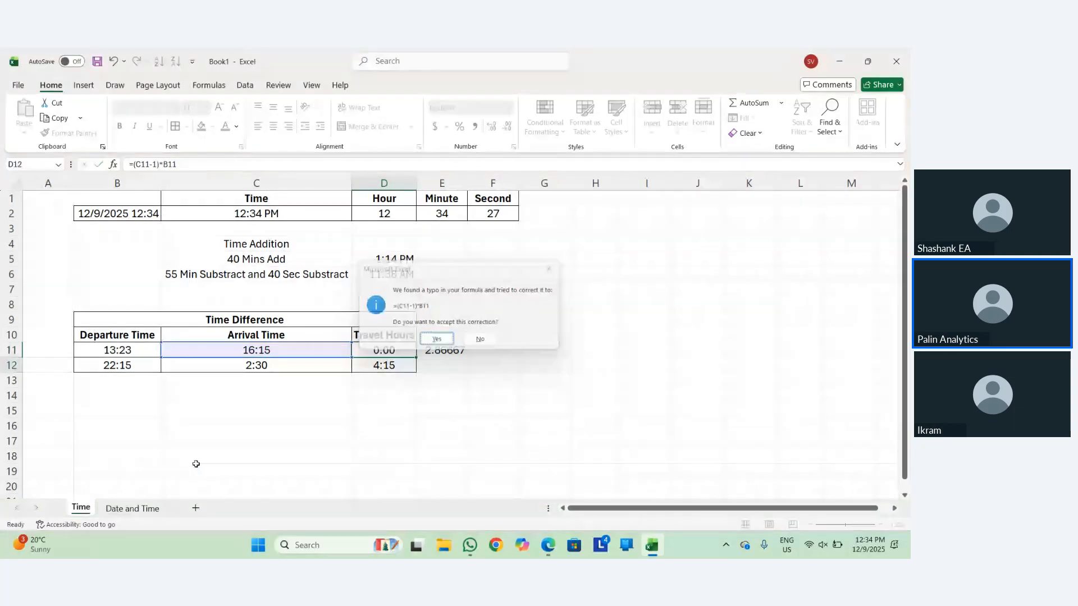
pyautogui.press('Return')
# Try to correct the D11 formula by changing the closing parenthesis and minus sign after C11.
pyautogui.press('F2')
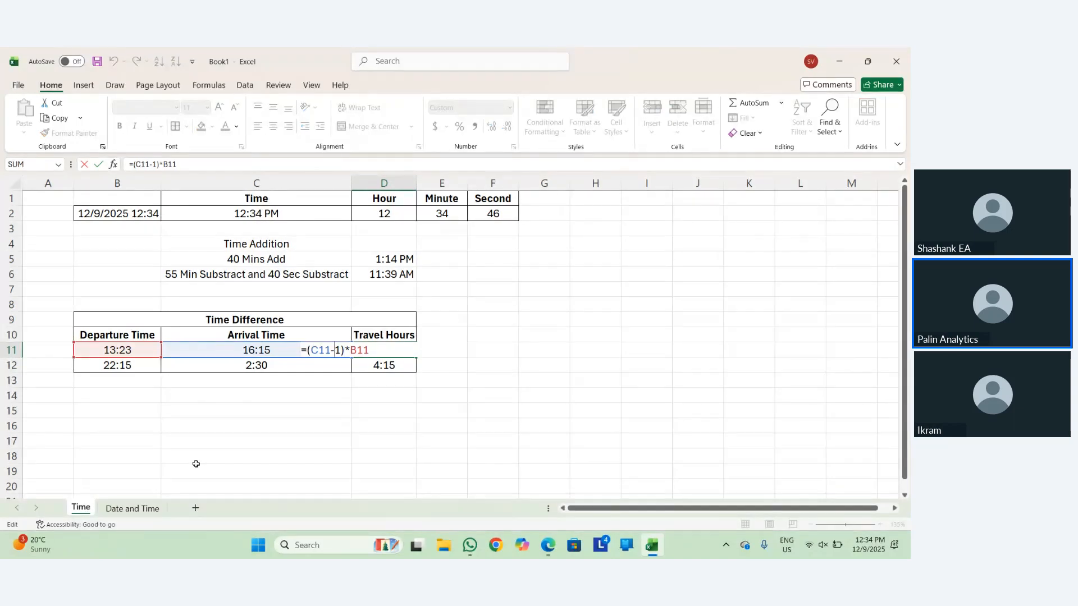
pyautogui.press('BackSpace')
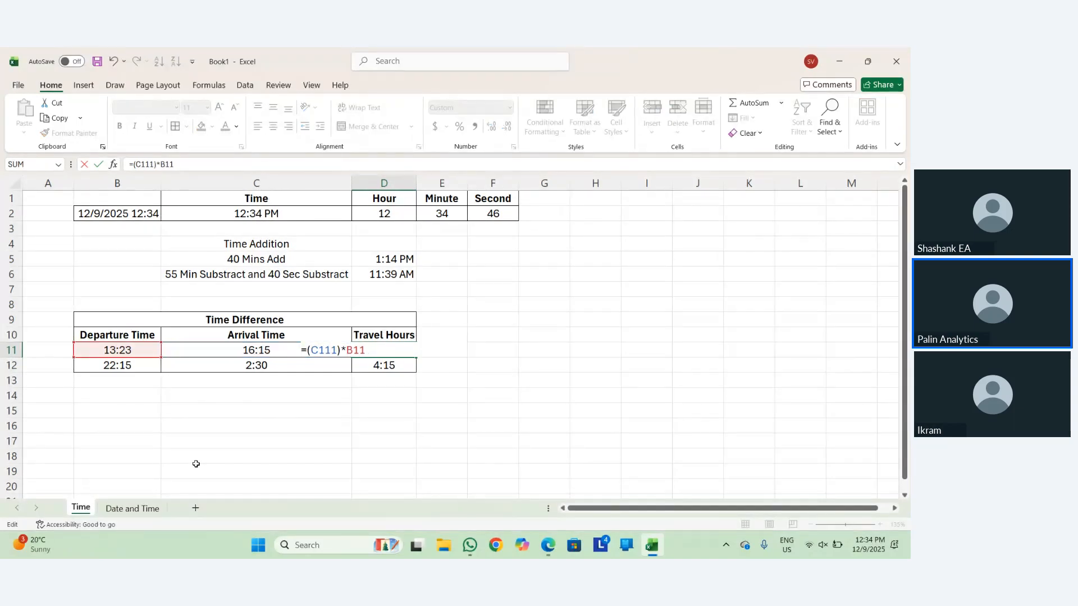
pyautogui.write(')')
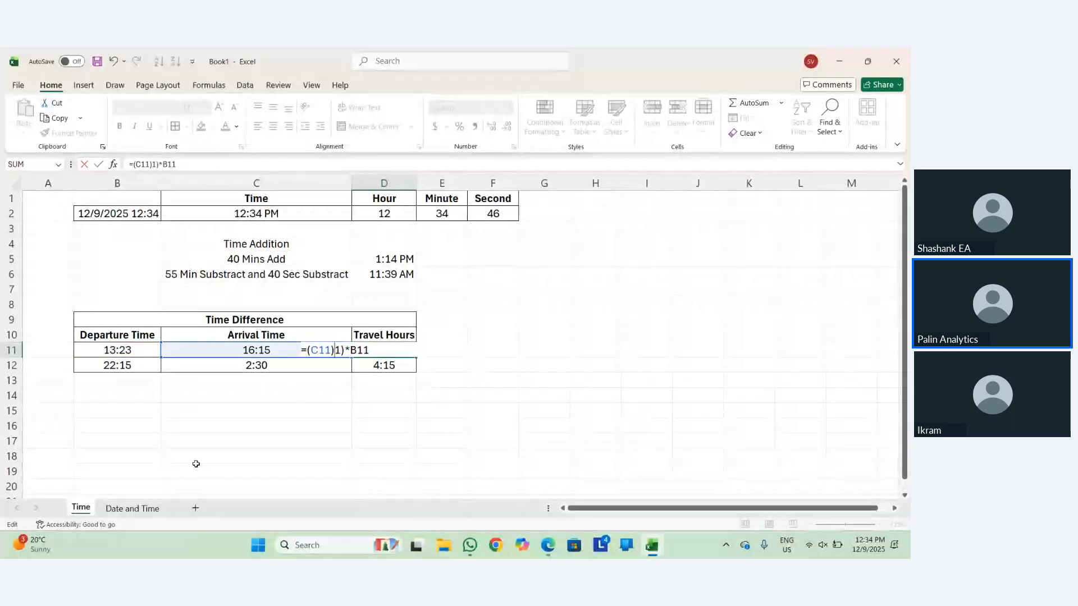
pyautogui.write('-')
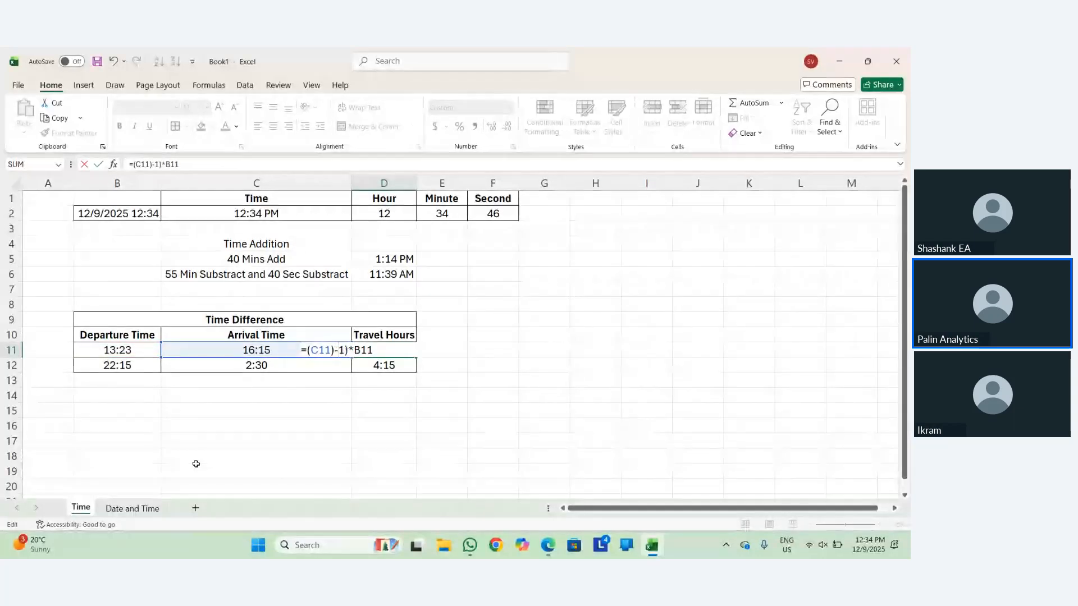
pyautogui.press('Return')
pyautogui.press('Return')
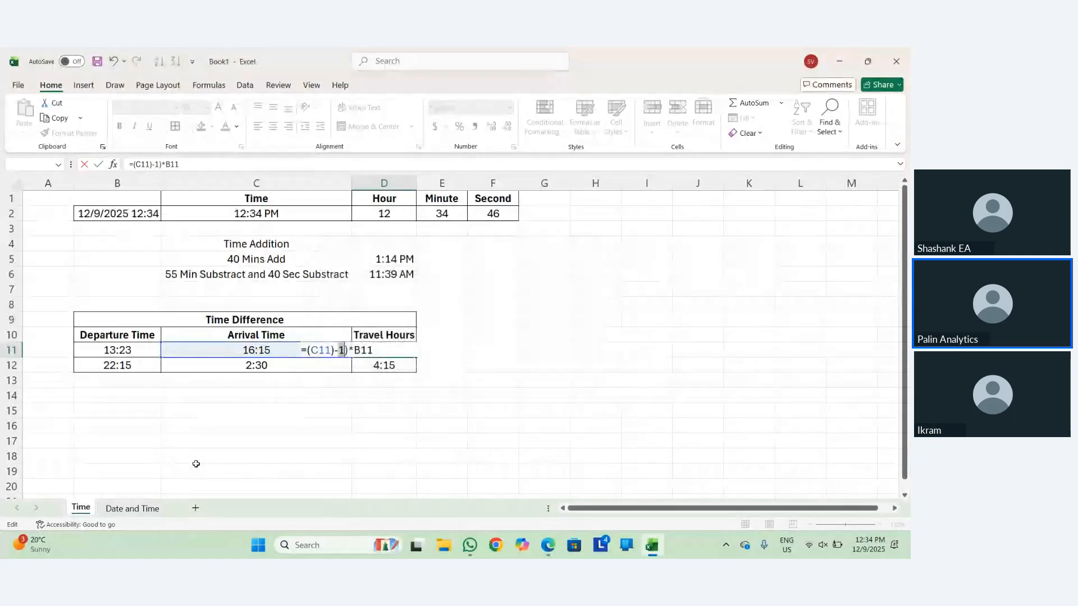
pyautogui.press('Left')
pyautogui.press('Left')
pyautogui.press('BackSpace')
pyautogui.press('Right')
pyautogui.write('`')
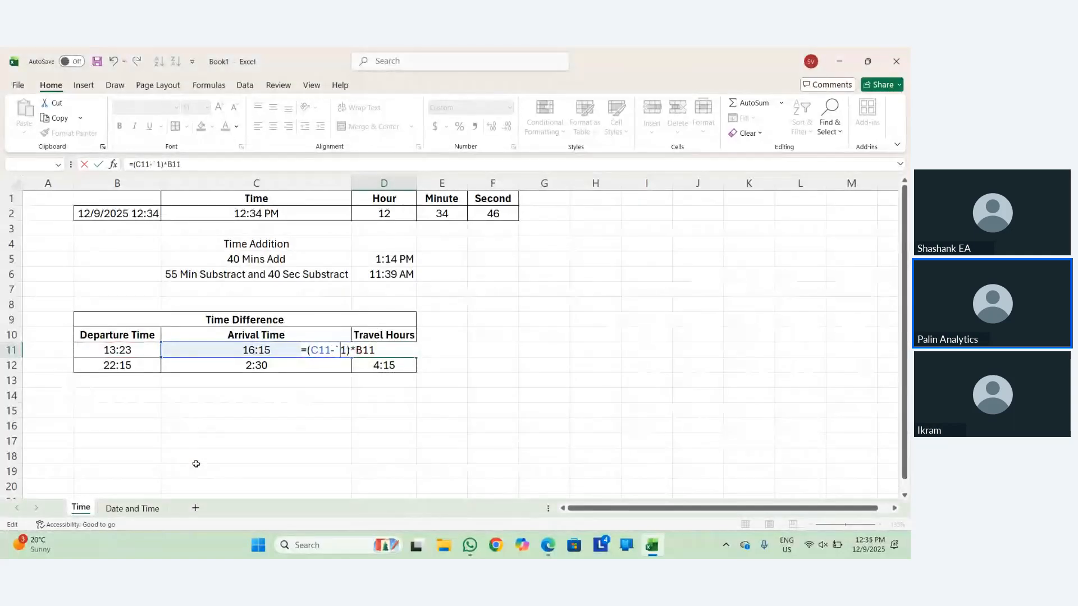
# Cancel the D11 edit and undo the recent changes to D11 and E11.
pyautogui.press('Escape')
pyautogui.hotkey('ctrl', 'z')
pyautogui.press('Delete')
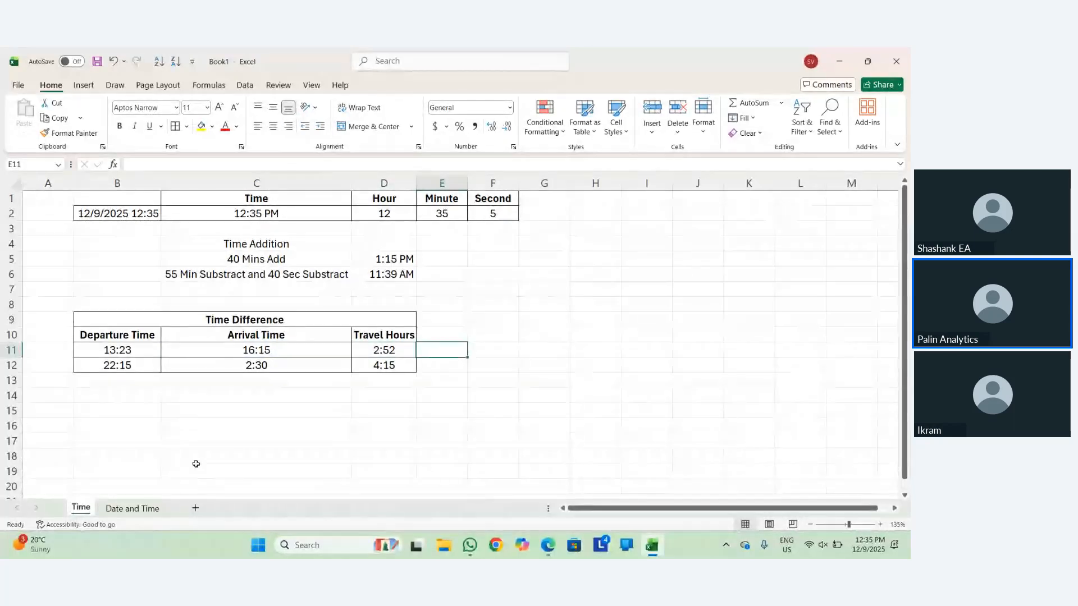
pyautogui.hotkey('ctrl', 'z')
# Enter a departure time of 20:10 in B13 of the Time Difference table.
pyautogui.press('Down')
pyautogui.press('Up')
pyautogui.press('Left')
pyautogui.press('Left')
pyautogui.press('Down')
pyautogui.press('Down')
pyautogui.press('Left')
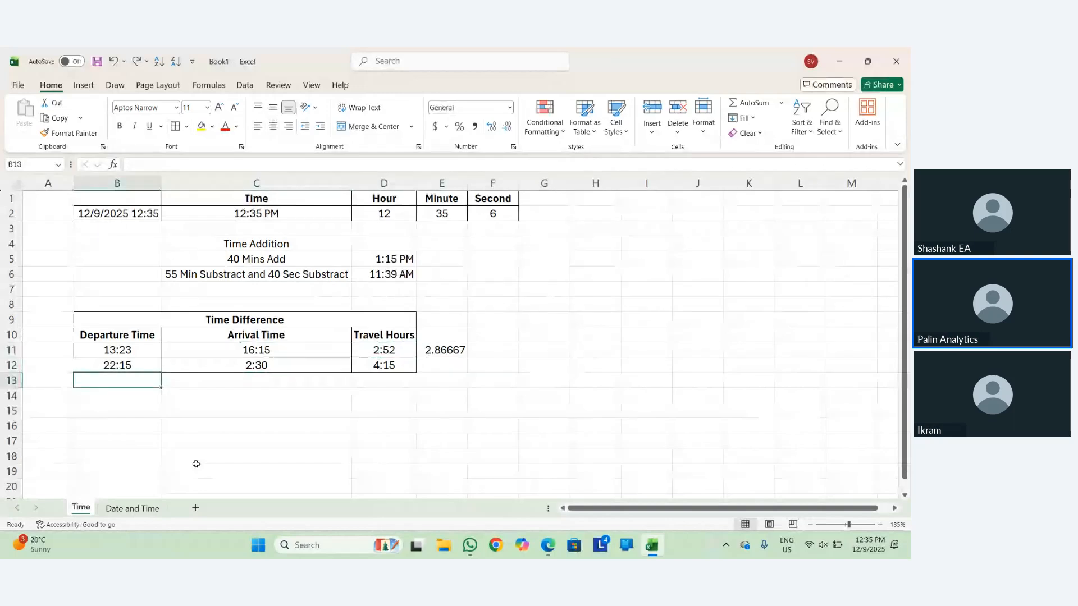
pyautogui.write('8')
pyautogui.press('BackSpace')
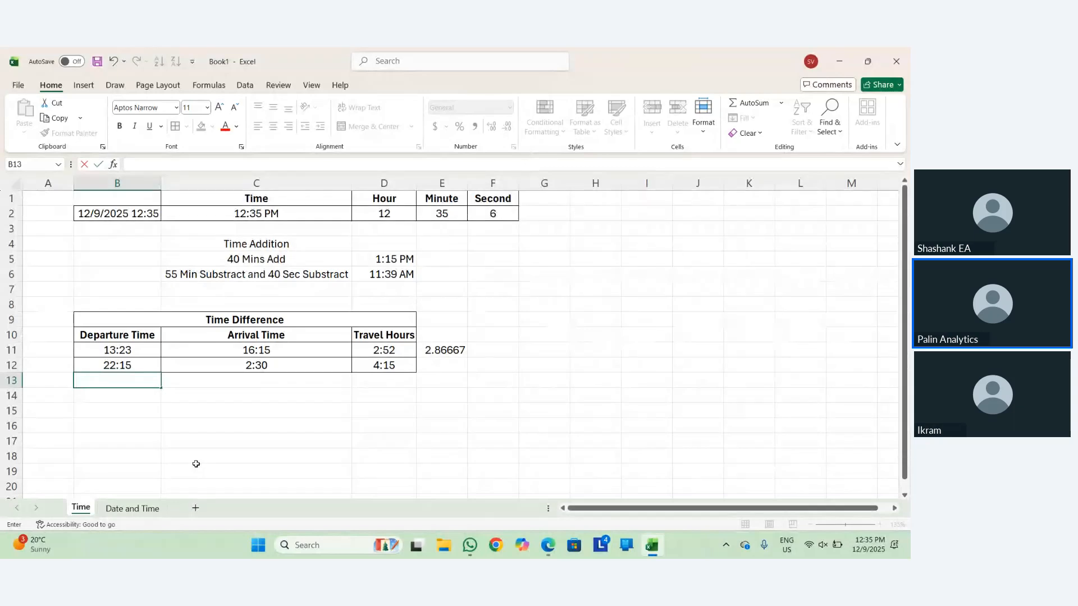
pyautogui.write('20:10')
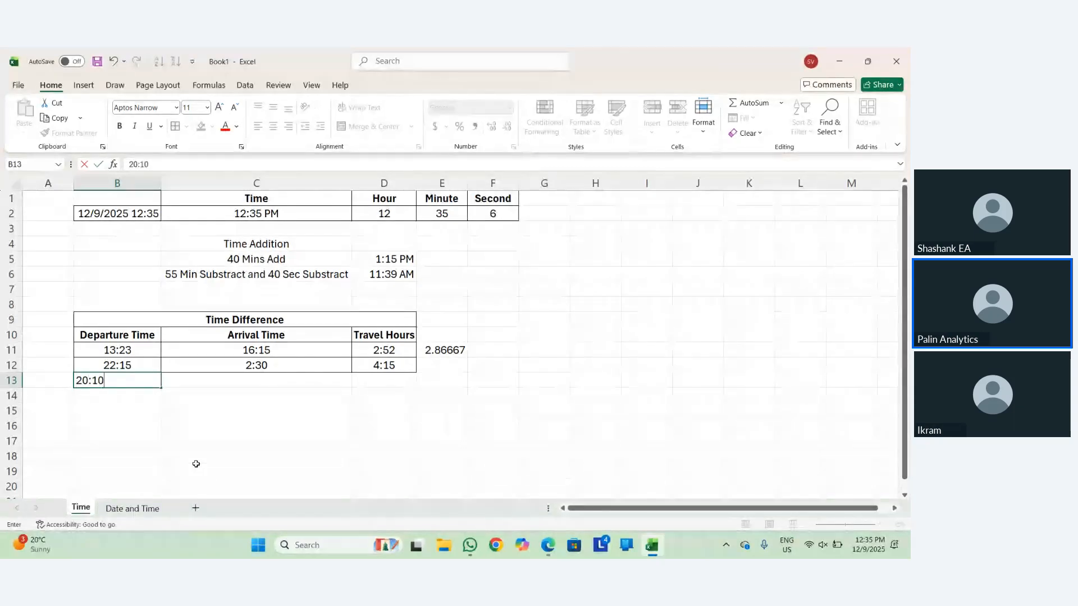
pyautogui.press('Return')
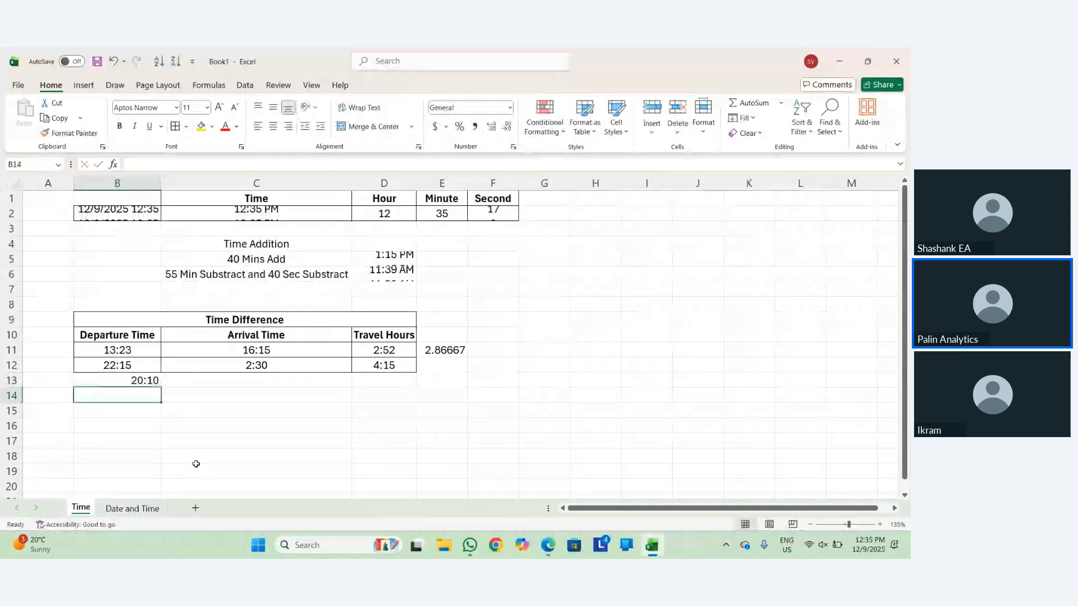
# Center the contents of B13:D13.
pyautogui.press('Up')
pyautogui.hotkey('shift', 'Right')
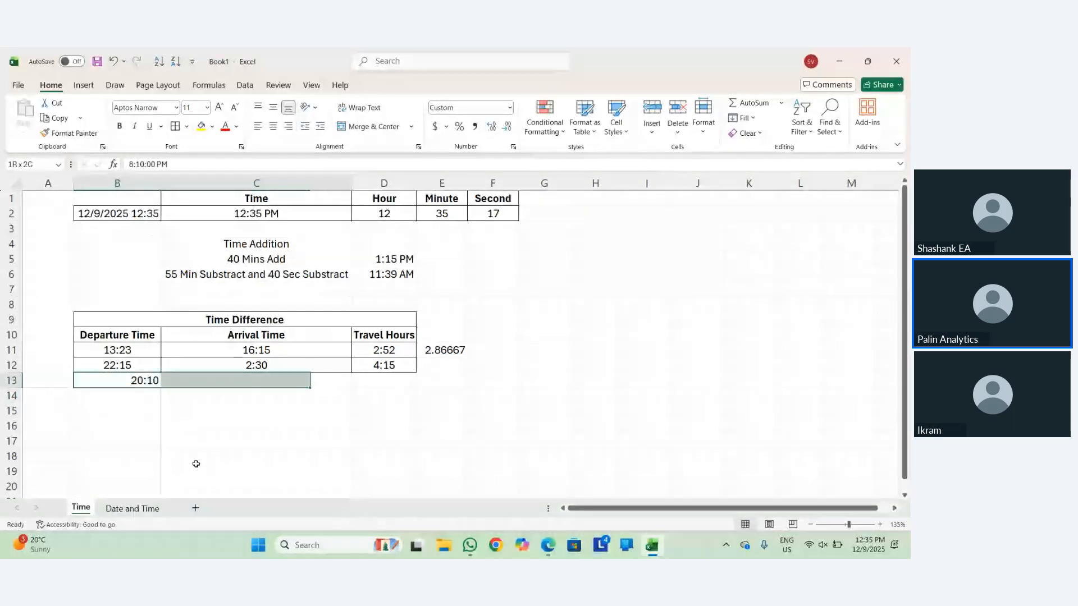
pyautogui.hotkey('shift', 'Right')
pyautogui.press('alt')
pyautogui.press('h')
pyautogui.press('a')
pyautogui.press('c')
pyautogui.press('Down')
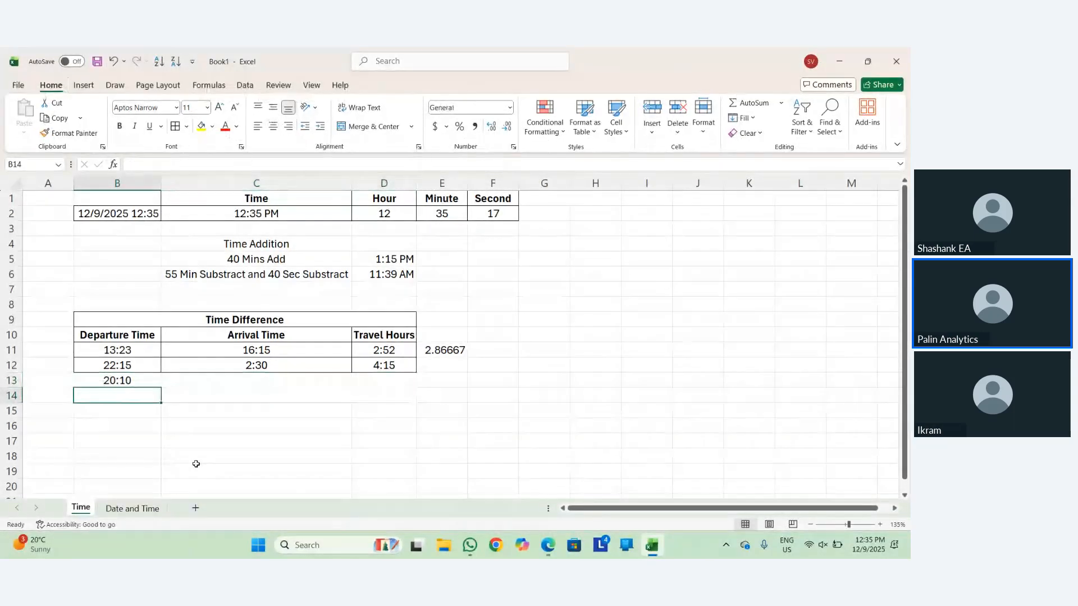
# Enter an arrival time of 3:27 in C13.
pyautogui.press('Up')
pyautogui.press('Right')
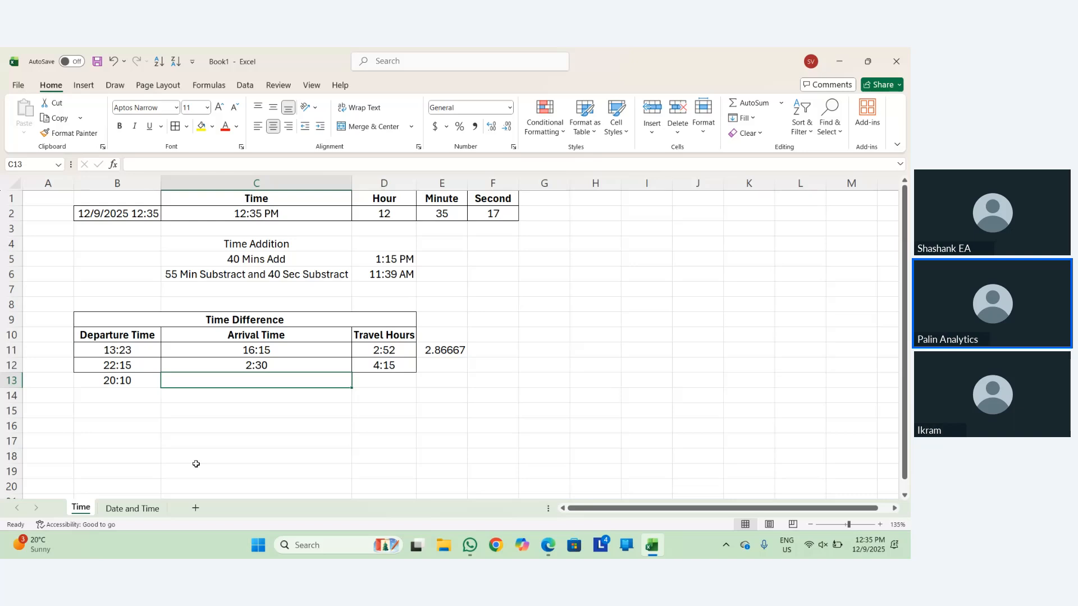
pyautogui.write('3:27')
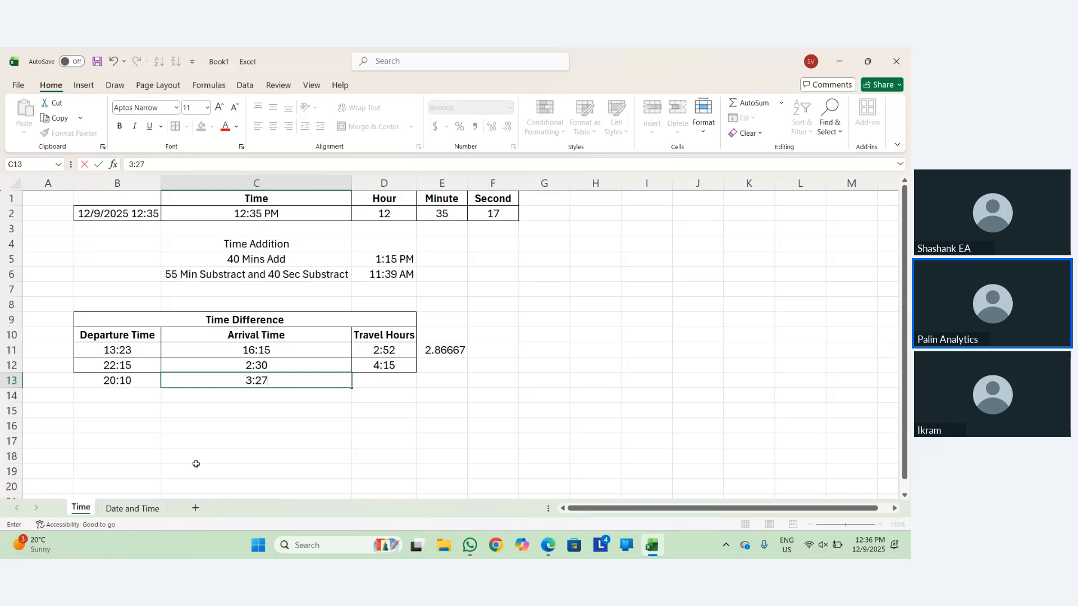
pyautogui.press('Return')
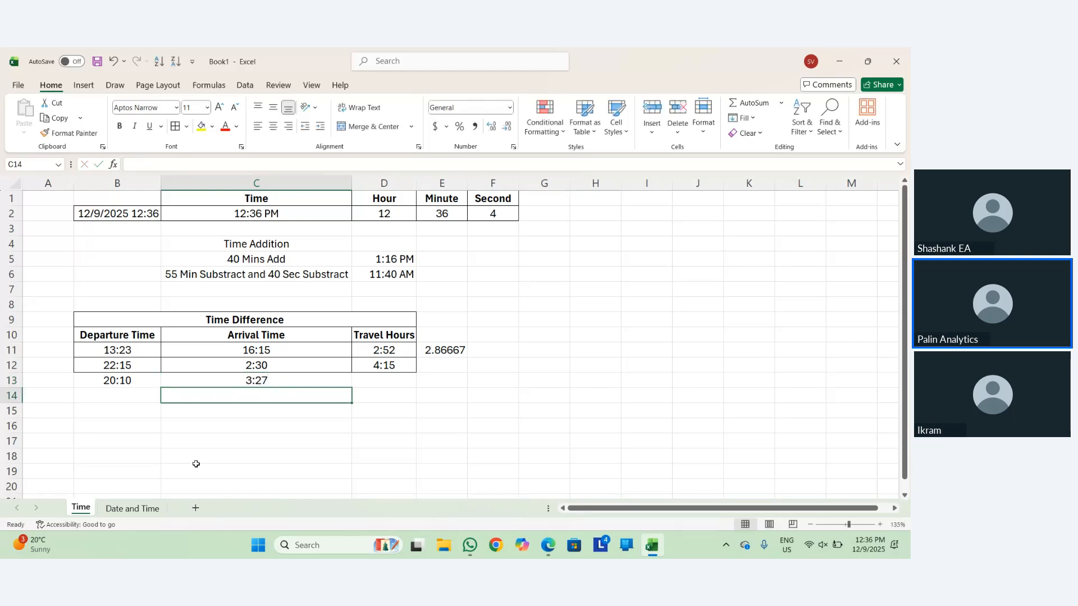
pyautogui.press('Up')
pyautogui.press('Right')
pyautogui.write('=')
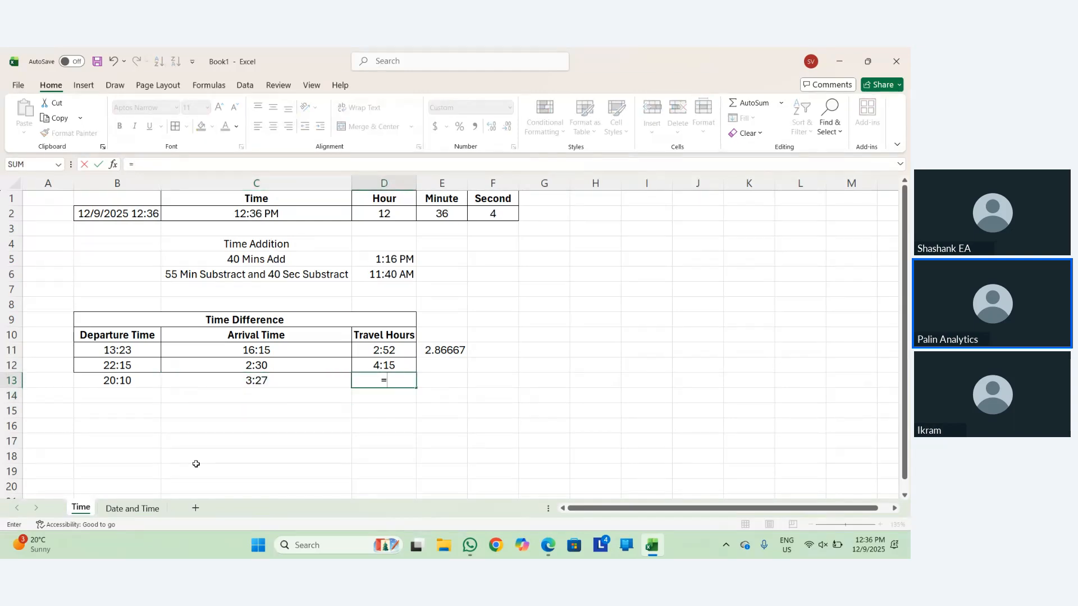
pyautogui.press('Escape')
# Select the travel hours formula in D12.
pyautogui.press('Up')
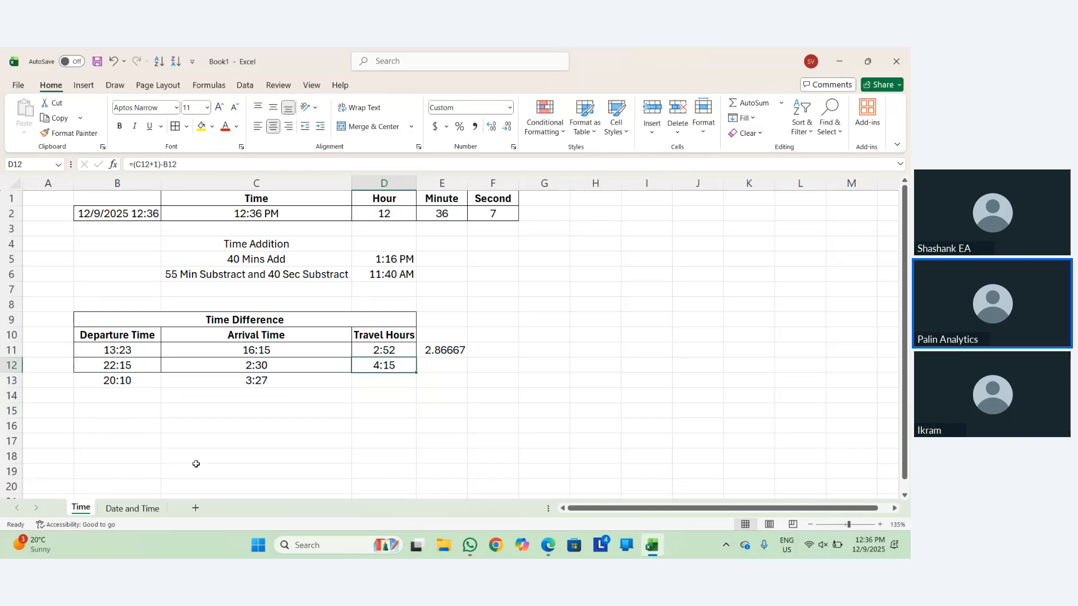